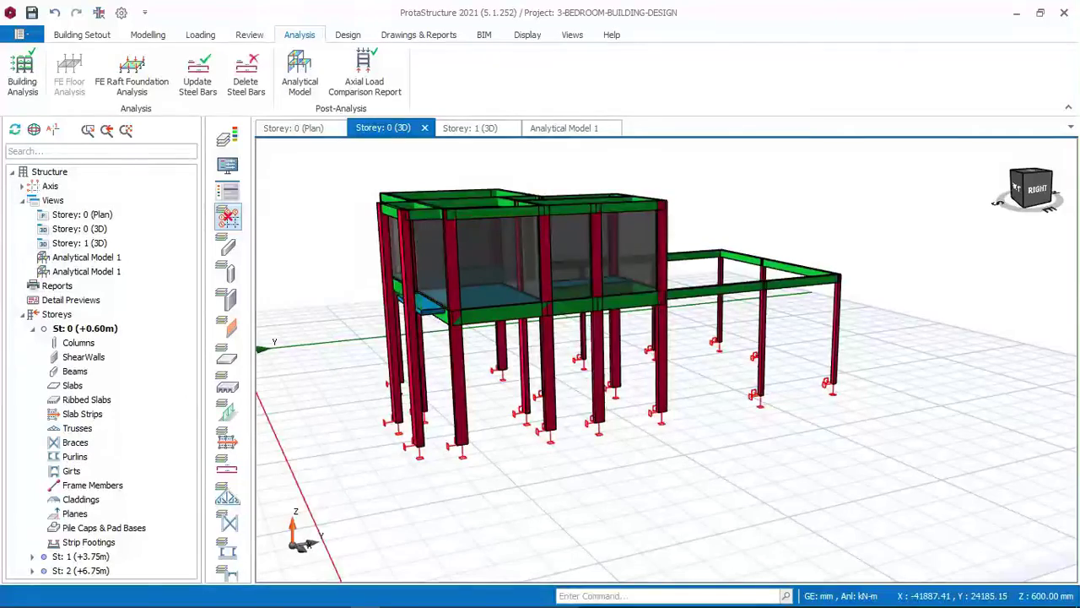
Inspect the completed 3D structural frame of the building from several sides, at close range and as a whole
{"action": "middle_click_drag", "start_coordinate": [414, 317], "coordinate": [670, 314]}
{"action": "scroll", "coordinate": [405, 314], "scroll_direction": "up", "scroll_amount": 3}
{"action": "scroll", "coordinate": [443, 317], "scroll_direction": "down", "scroll_amount": 3}
{"action": "scroll", "coordinate": [506, 329], "scroll_direction": "down", "scroll_amount": 2}
{"action": "middle_click_drag", "start_coordinate": [506, 329], "coordinate": [633, 325]}
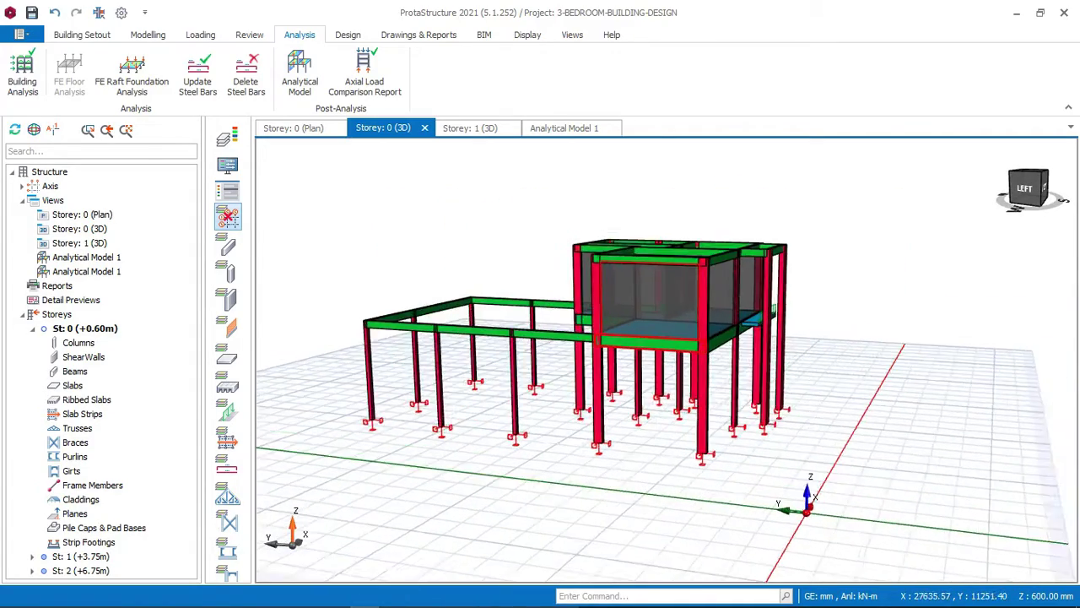
{"action": "scroll", "coordinate": [709, 342], "scroll_direction": "up", "scroll_amount": 4}
{"action": "middle_click_drag", "start_coordinate": [730, 333], "coordinate": [586, 336]}
{"action": "middle_click_drag", "start_coordinate": [666, 360], "coordinate": [532, 358]}
{"action": "middle_click_drag", "start_coordinate": [468, 341], "coordinate": [523, 358]}
{"action": "scroll", "coordinate": [498, 354], "scroll_direction": "down", "scroll_amount": 2}
{"action": "scroll", "coordinate": [497, 356], "scroll_direction": "down", "scroll_amount": 2}
{"action": "middle_click_drag", "start_coordinate": [672, 329], "coordinate": [684, 362]}
{"action": "scroll", "coordinate": [672, 329], "scroll_direction": "up", "scroll_amount": 4}
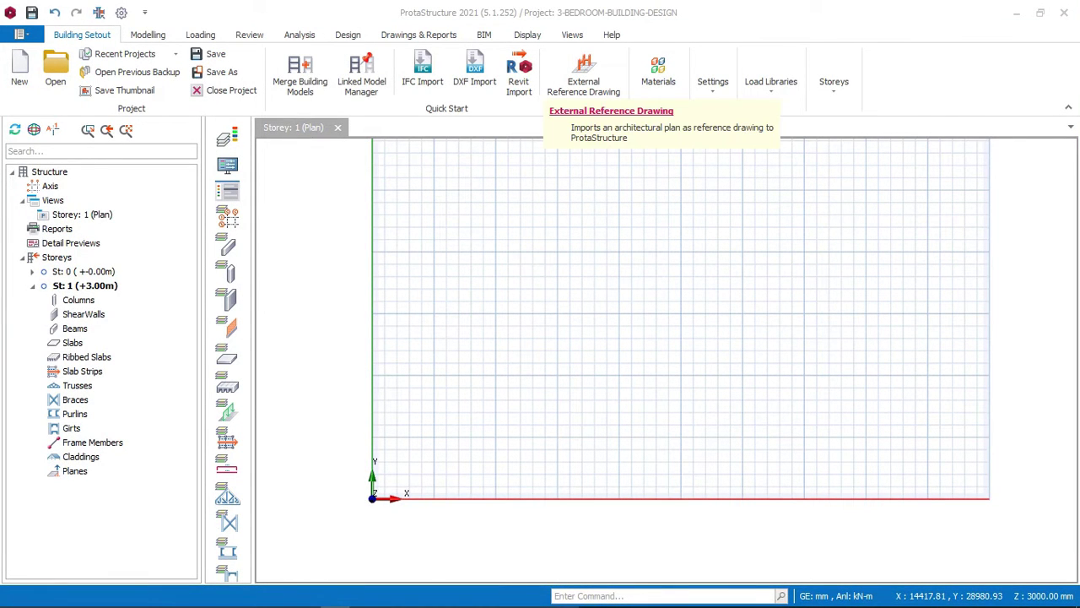
Add 3_BEDROOM_BUILDING_DESIGN.dxf from the Desktop as an external reference drawing for storey 1
{"action": "left_click", "coordinate": [583, 76]}
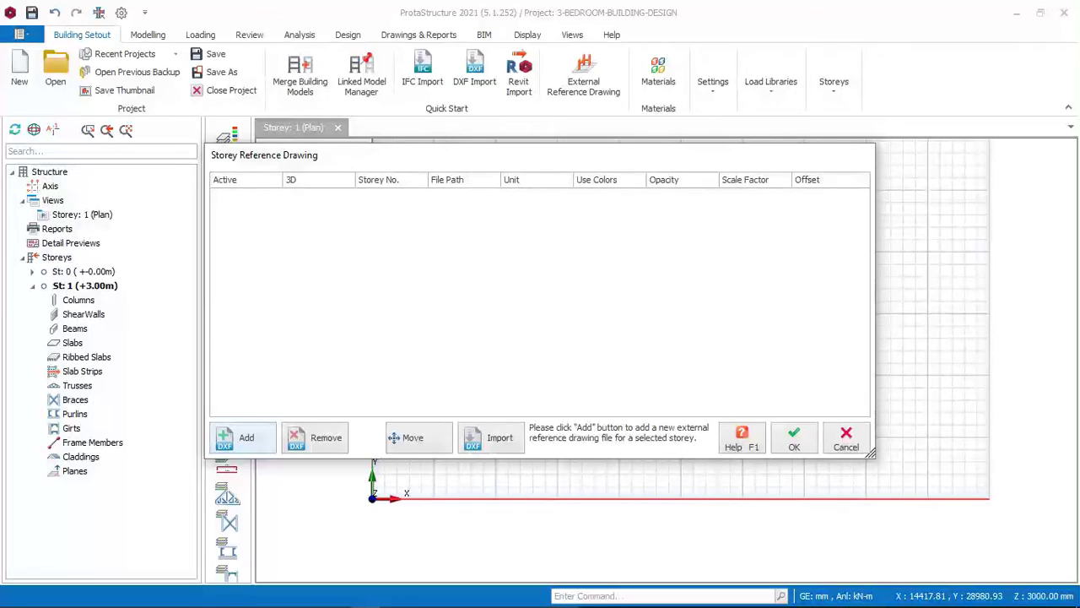
{"action": "left_click", "coordinate": [242, 437]}
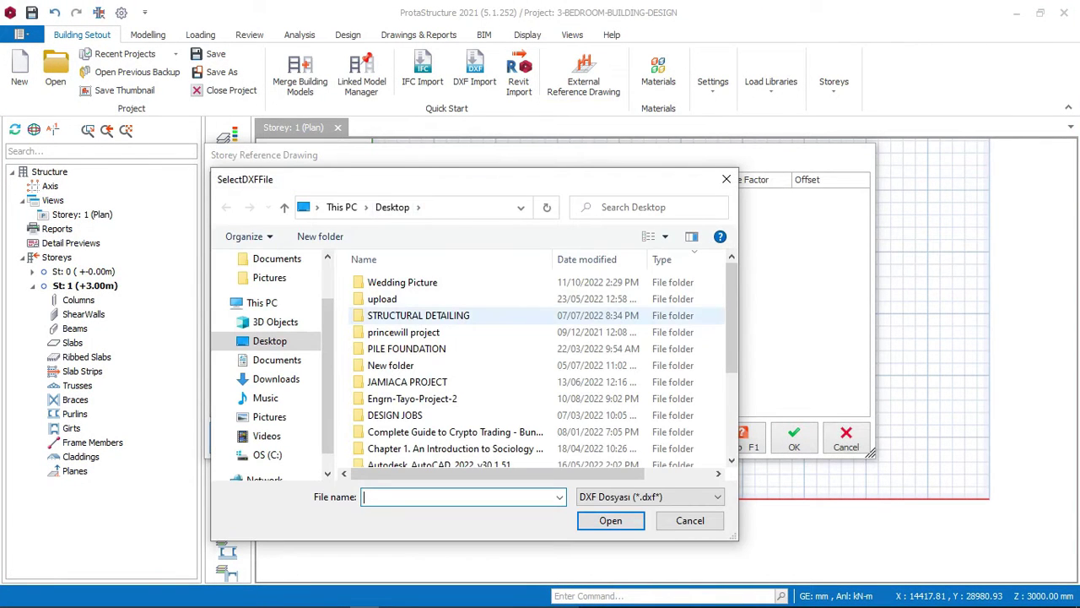
{"action": "scroll", "coordinate": [439, 315], "scroll_direction": "down", "scroll_amount": 3}
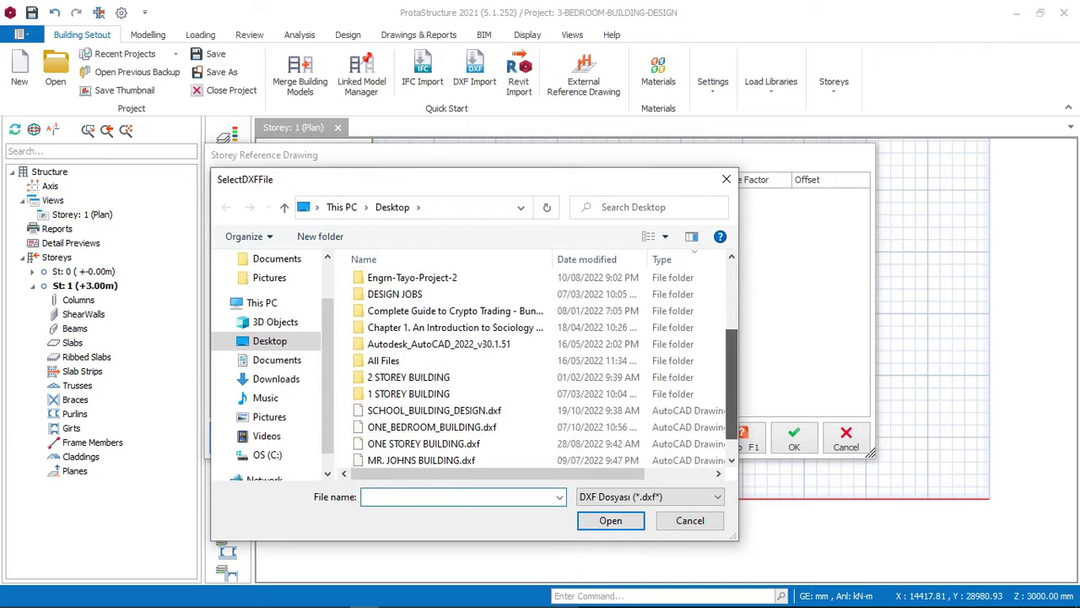
{"action": "left_click_drag", "start_coordinate": [731, 384], "coordinate": [730, 397]}
{"action": "left_click", "coordinate": [439, 457]}
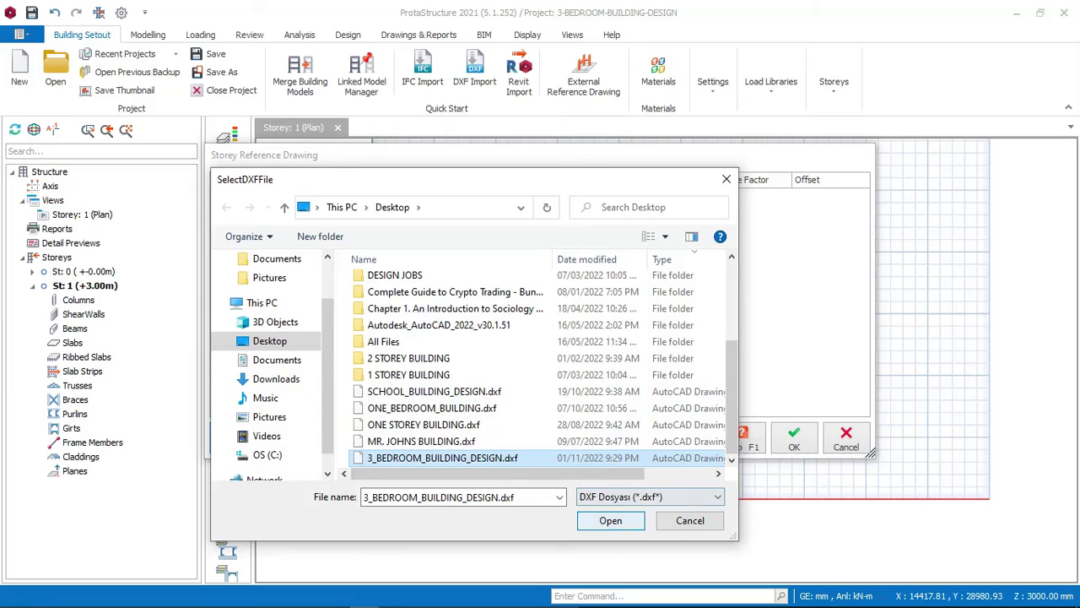
{"action": "left_click", "coordinate": [610, 520]}
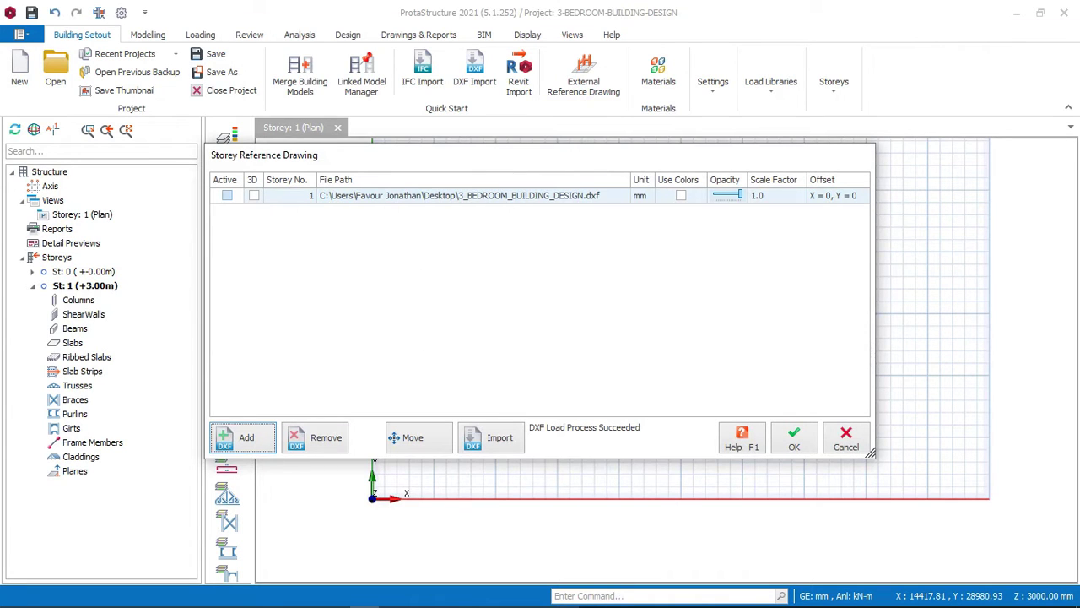
Make the reference drawing active, enable its 3D display and have it use its own colors
{"action": "left_click", "coordinate": [227, 195]}
{"action": "left_click", "coordinate": [253, 195]}
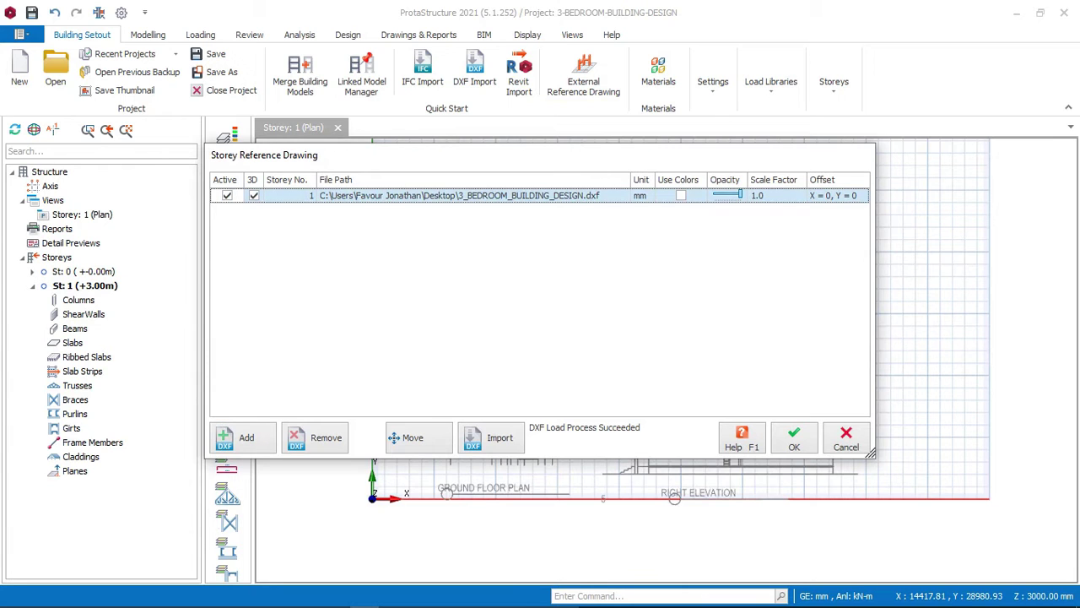
{"action": "left_click", "coordinate": [680, 195]}
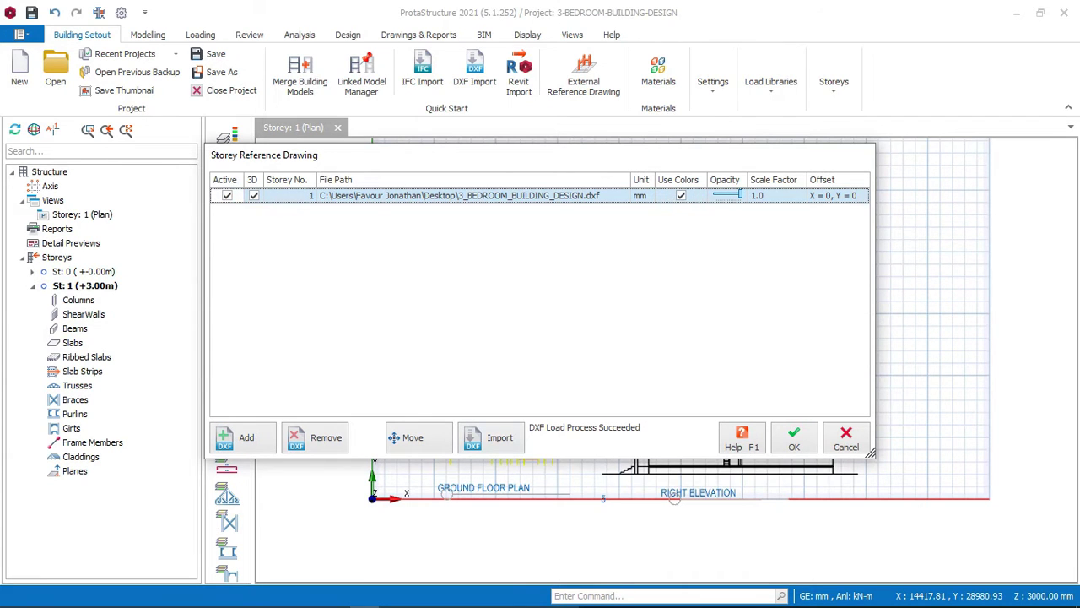
Import the grids and columns from the reference DXF into storey 1 and accept the reference drawing settings
{"action": "left_click", "coordinate": [491, 438]}
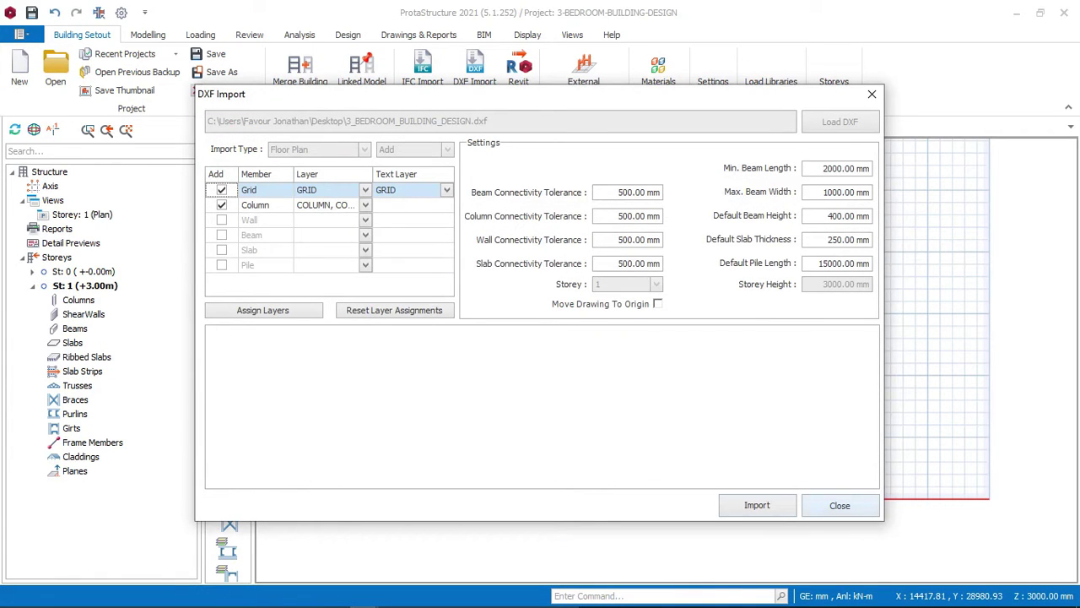
{"action": "left_click", "coordinate": [757, 505]}
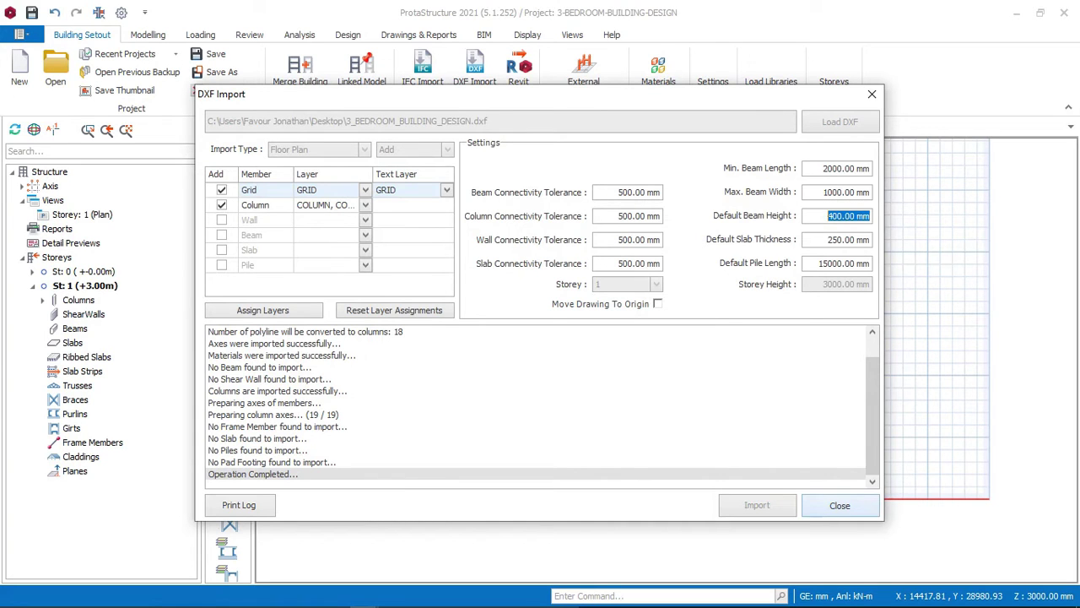
{"action": "left_click", "coordinate": [840, 505]}
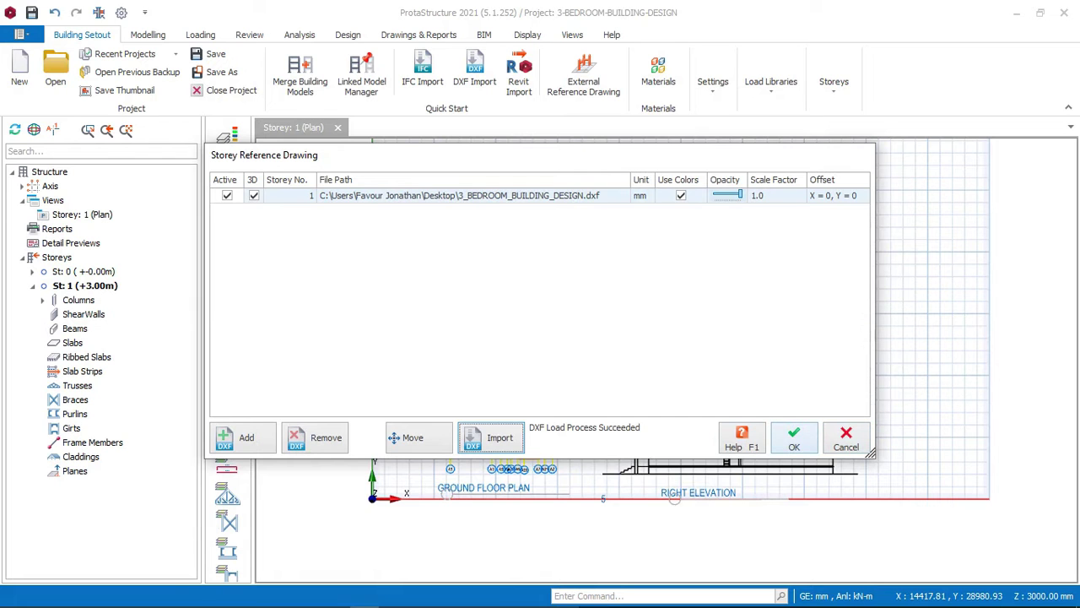
{"action": "left_click", "coordinate": [794, 437]}
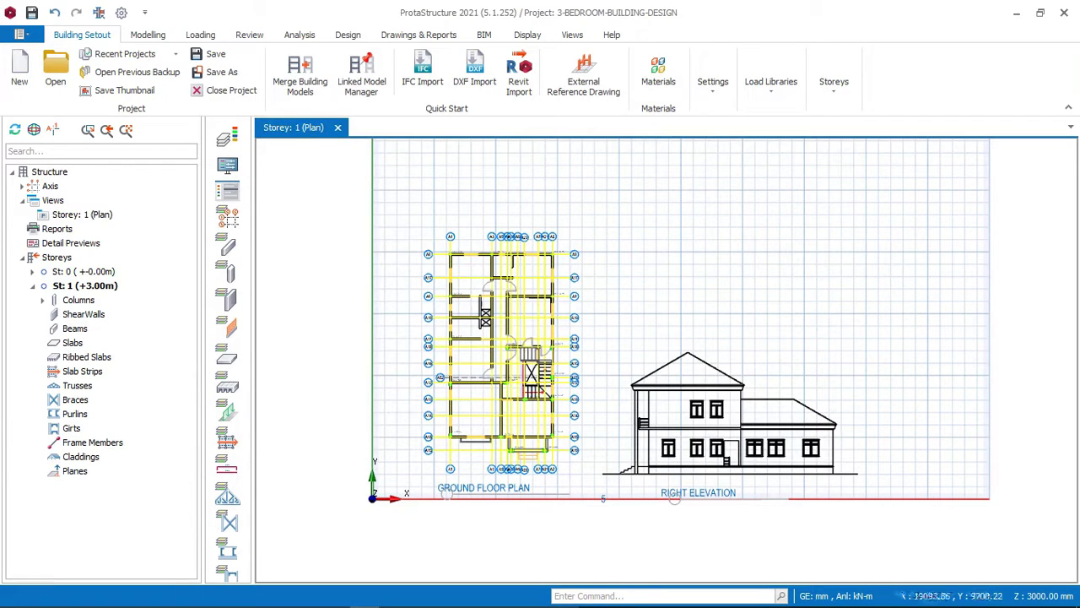
Examine the imported axes and columns on the ground floor plan, especially around the A1/A8 corner
{"action": "scroll", "coordinate": [567, 389], "scroll_direction": "up", "scroll_amount": 3}
{"action": "scroll", "coordinate": [517, 326], "scroll_direction": "up", "scroll_amount": 2}
{"action": "scroll", "coordinate": [478, 291], "scroll_direction": "down", "scroll_amount": 1}
{"action": "middle_click_drag", "start_coordinate": [479, 291], "coordinate": [512, 395]}
{"action": "middle_click_drag", "start_coordinate": [445, 255], "coordinate": [504, 349]}
{"action": "scroll", "coordinate": [421, 257], "scroll_direction": "up", "scroll_amount": 3}
{"action": "scroll", "coordinate": [521, 245], "scroll_direction": "down", "scroll_amount": 3}
{"action": "scroll", "coordinate": [463, 254], "scroll_direction": "up", "scroll_amount": 2}
{"action": "scroll", "coordinate": [463, 253], "scroll_direction": "down", "scroll_amount": 1}
{"action": "scroll", "coordinate": [447, 278], "scroll_direction": "up", "scroll_amount": 4}
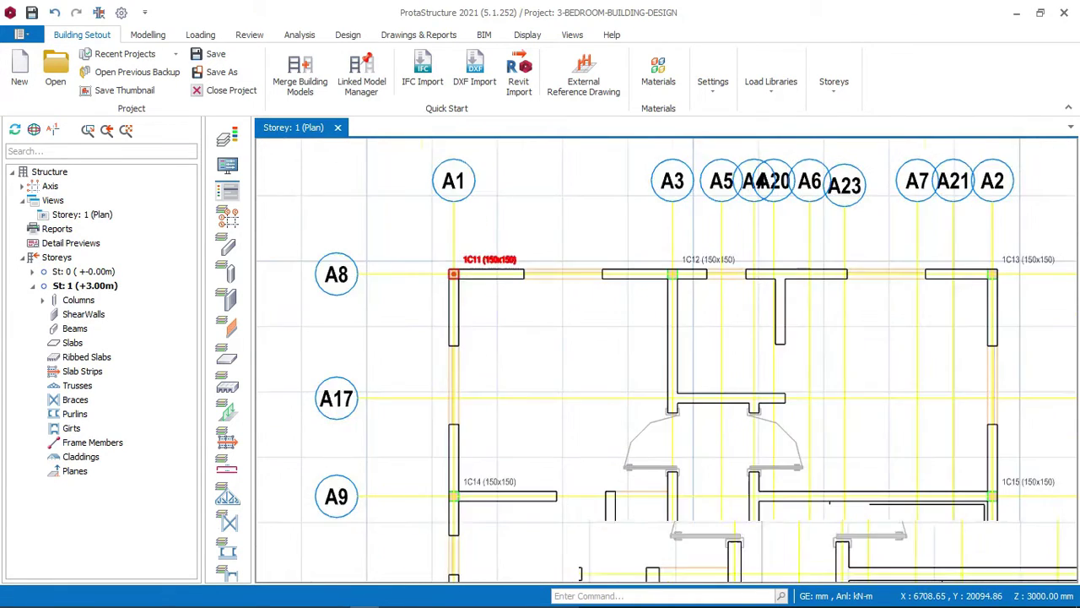
{"action": "scroll", "coordinate": [473, 320], "scroll_direction": "down", "scroll_amount": 5}
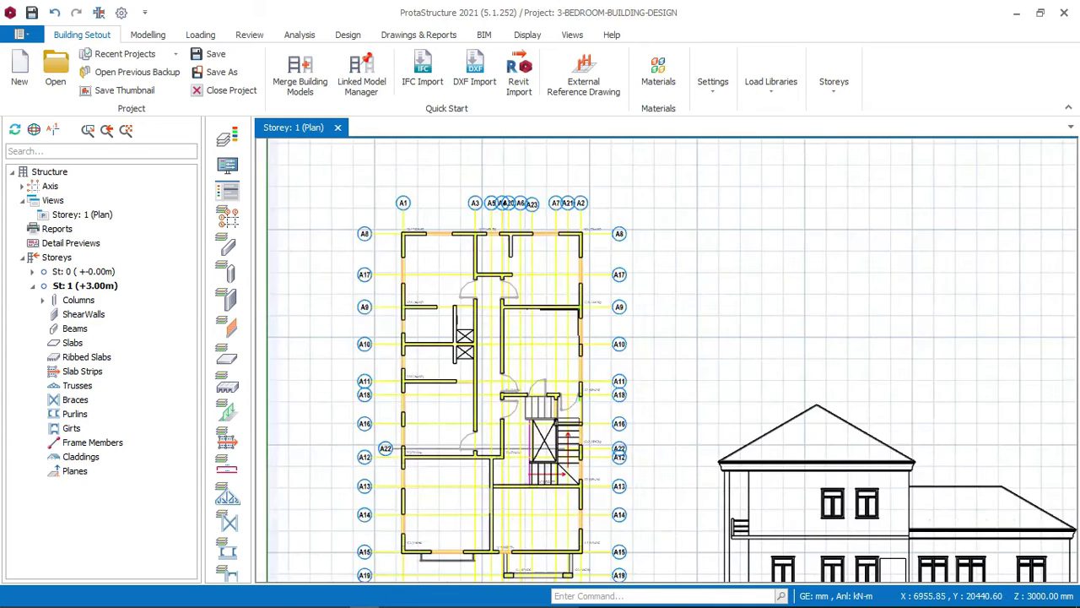
Examine the right elevation drawing beside the ground floor plan, comparing its one-storey and two-storey portions
{"action": "middle_click_drag", "start_coordinate": [752, 529], "coordinate": [674, 406]}
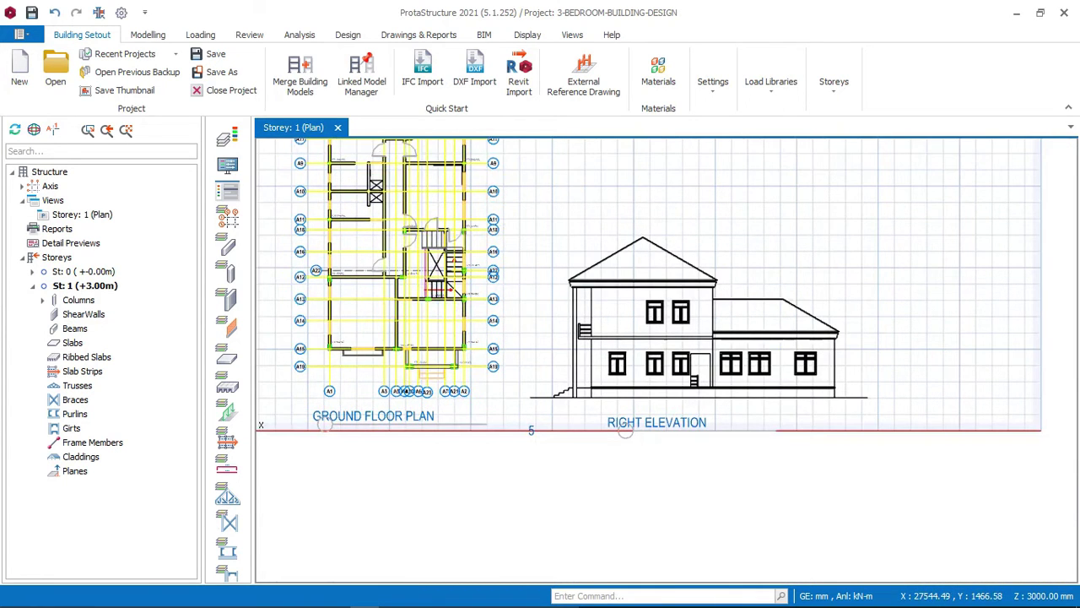
{"action": "scroll", "coordinate": [599, 269], "scroll_direction": "up", "scroll_amount": 1}
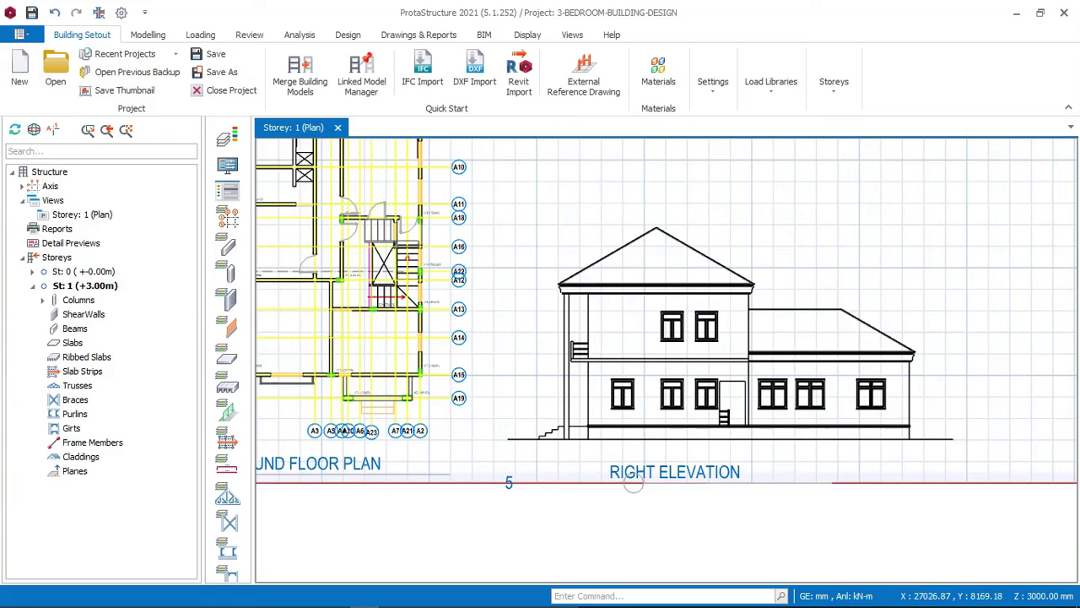
{"action": "scroll", "coordinate": [633, 483], "scroll_direction": "down", "scroll_amount": 1}
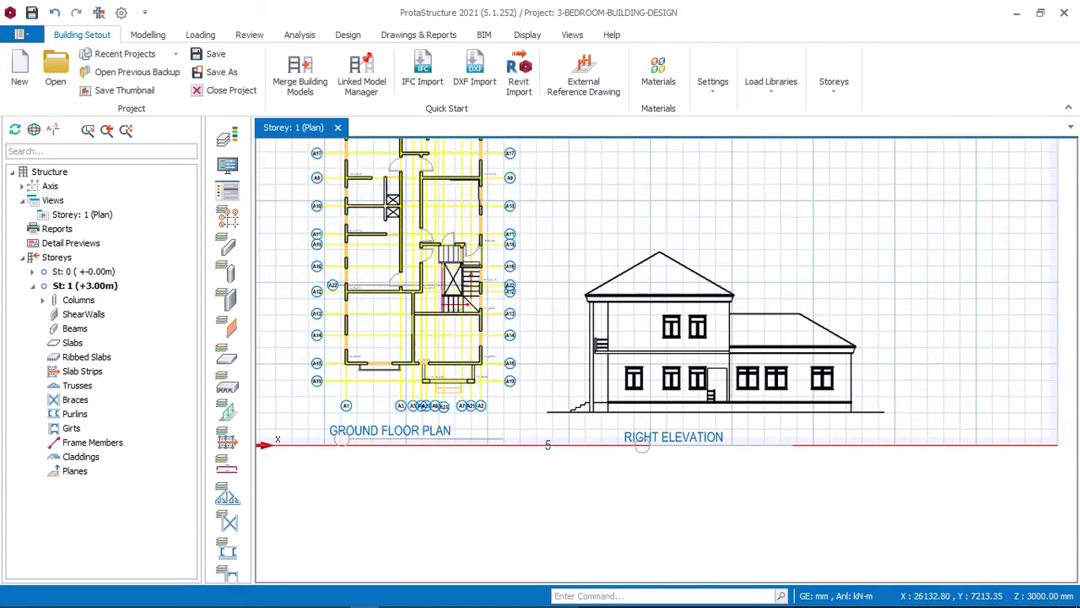
{"action": "scroll", "coordinate": [597, 533], "scroll_direction": "up", "scroll_amount": 2}
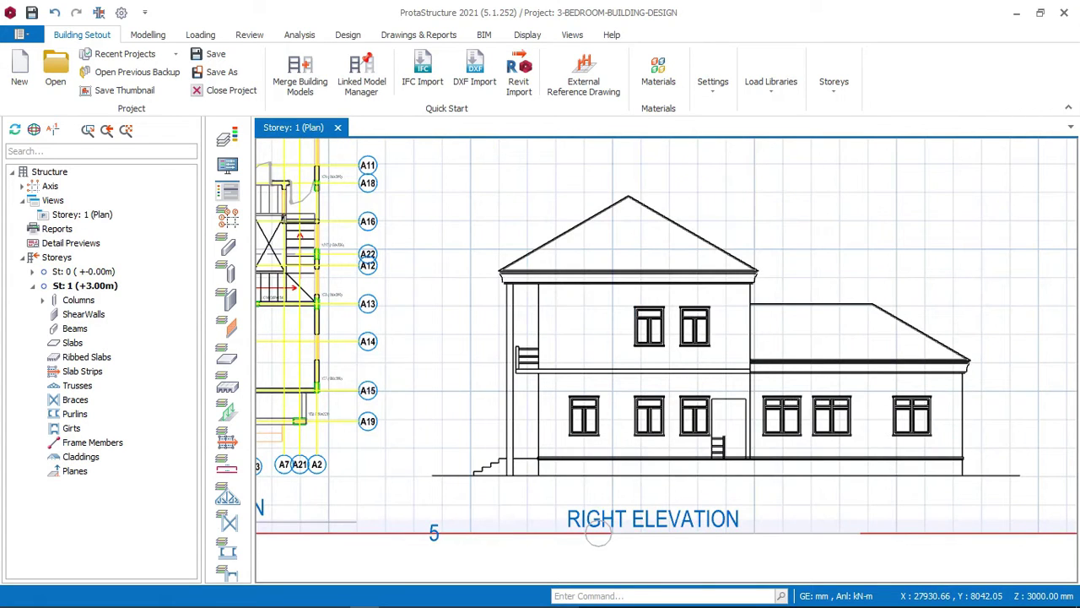
{"action": "scroll", "coordinate": [599, 532], "scroll_direction": "down", "scroll_amount": 1}
{"action": "scroll", "coordinate": [602, 475], "scroll_direction": "down", "scroll_amount": 1}
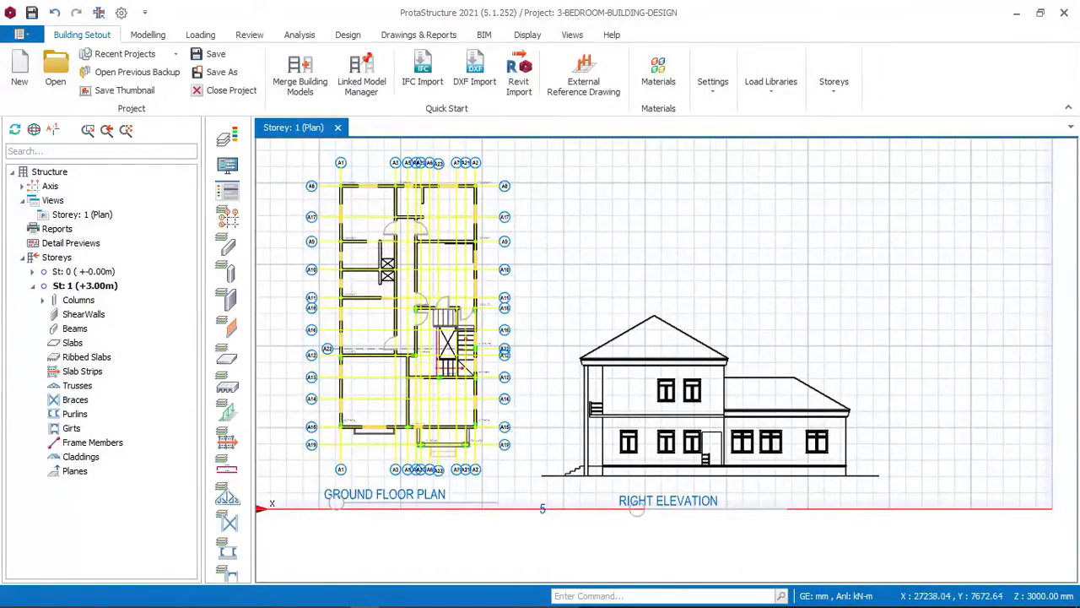
{"action": "scroll", "coordinate": [637, 509], "scroll_direction": "up", "scroll_amount": 3}
{"action": "scroll", "coordinate": [591, 506], "scroll_direction": "down", "scroll_amount": 1}
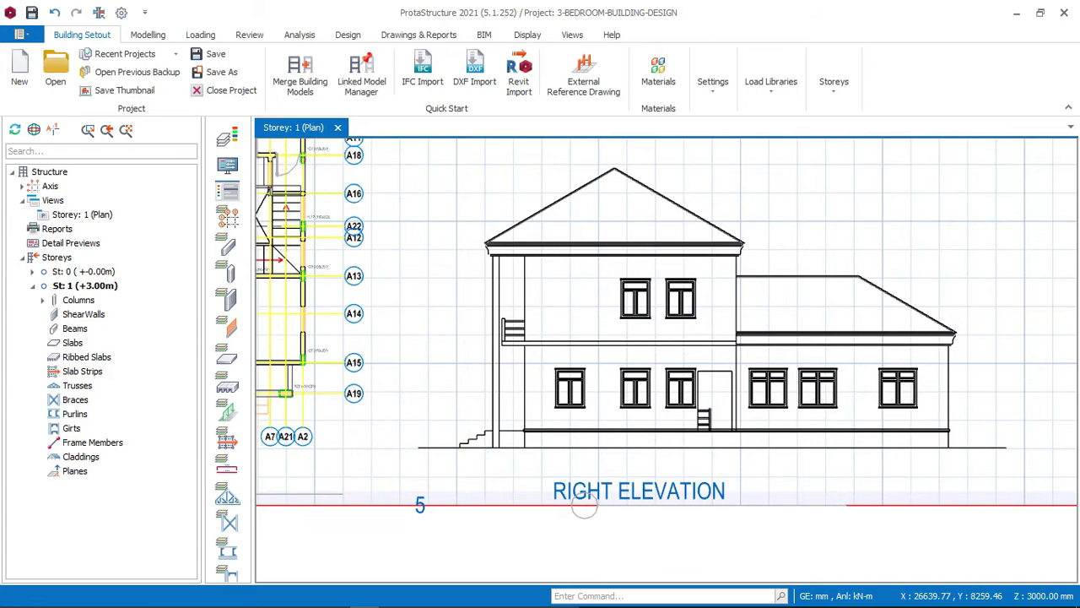
{"action": "scroll", "coordinate": [711, 297], "scroll_direction": "down", "scroll_amount": 1}
{"action": "middle_click_drag", "start_coordinate": [396, 143], "coordinate": [588, 264]}
{"action": "scroll", "coordinate": [655, 321], "scroll_direction": "down", "scroll_amount": 1}
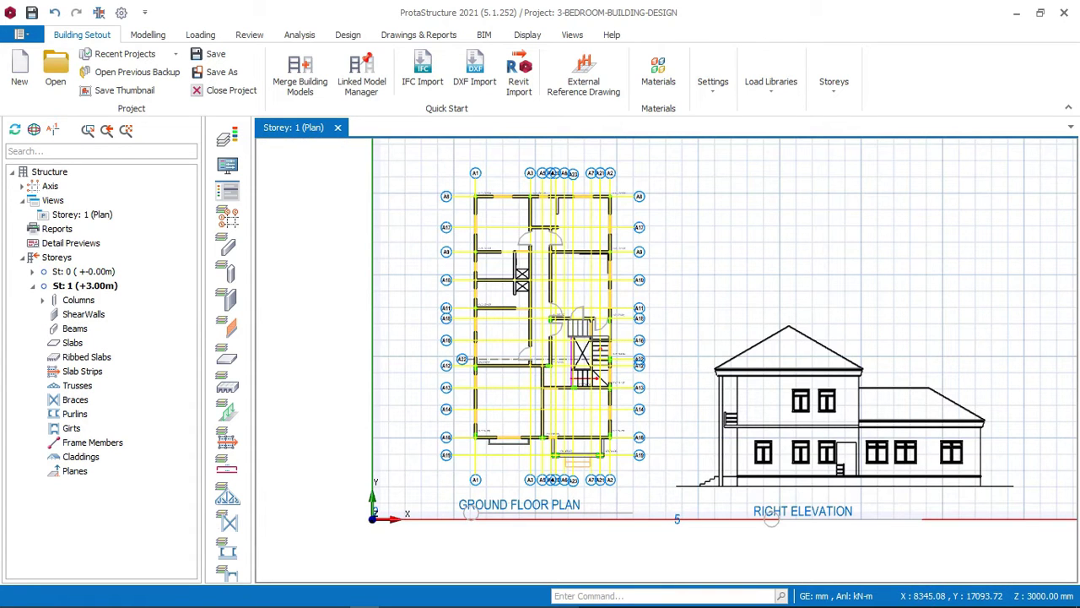
Check the imported column positions and sizes against the walls, from the A1/A8 corner down to axis A19
{"action": "scroll", "coordinate": [701, 277], "scroll_direction": "up", "scroll_amount": 2}
{"action": "scroll", "coordinate": [406, 160], "scroll_direction": "up", "scroll_amount": 10}
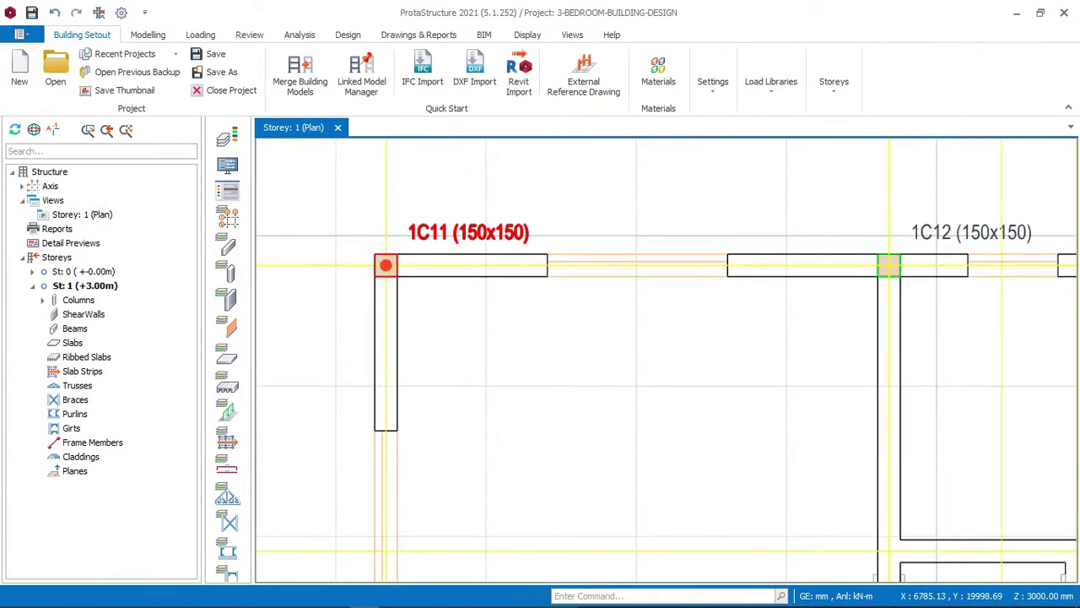
{"action": "scroll", "coordinate": [430, 231], "scroll_direction": "down", "scroll_amount": 4}
{"action": "middle_click_drag", "start_coordinate": [558, 347], "coordinate": [518, 77]}
{"action": "middle_click_drag", "start_coordinate": [675, 403], "coordinate": [651, 307]}
{"action": "scroll", "coordinate": [593, 229], "scroll_direction": "up", "scroll_amount": 8}
{"action": "scroll", "coordinate": [620, 230], "scroll_direction": "down", "scroll_amount": 9}
{"action": "scroll", "coordinate": [531, 325], "scroll_direction": "down", "scroll_amount": 3}
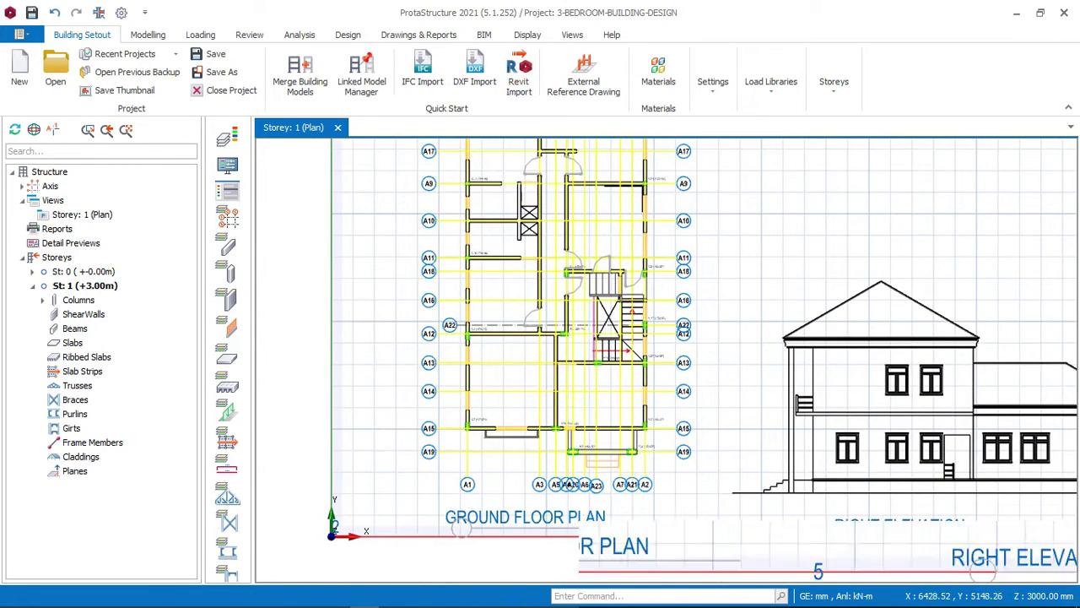
{"action": "scroll", "coordinate": [469, 425], "scroll_direction": "up", "scroll_amount": 3}
{"action": "middle_click_drag", "start_coordinate": [469, 420], "coordinate": [468, 449]}
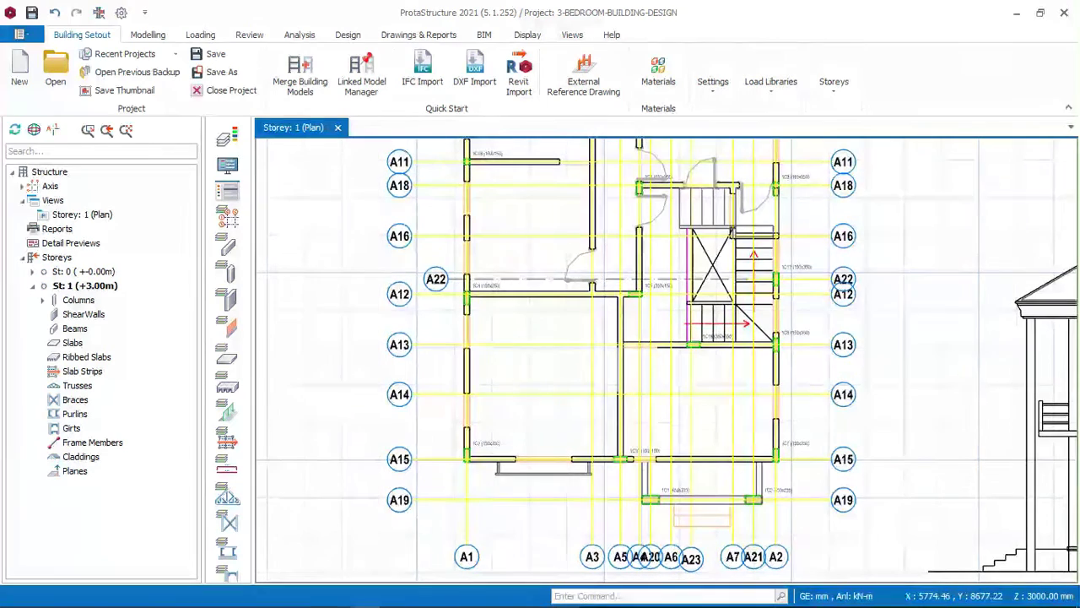
{"action": "middle_click_drag", "start_coordinate": [436, 278], "coordinate": [387, 377]}
{"action": "scroll", "coordinate": [394, 336], "scroll_direction": "down", "scroll_amount": 2}
{"action": "scroll", "coordinate": [422, 309], "scroll_direction": "down", "scroll_amount": 2}
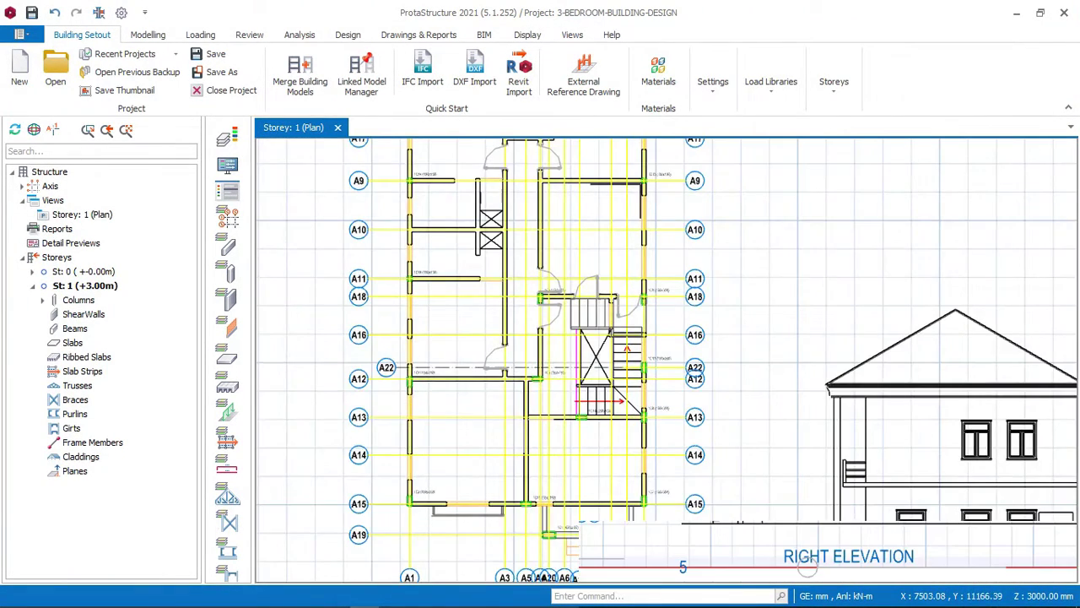
{"action": "scroll", "coordinate": [540, 363], "scroll_direction": "down", "scroll_amount": 3}
{"action": "scroll", "coordinate": [540, 363], "scroll_direction": "up", "scroll_amount": 3}
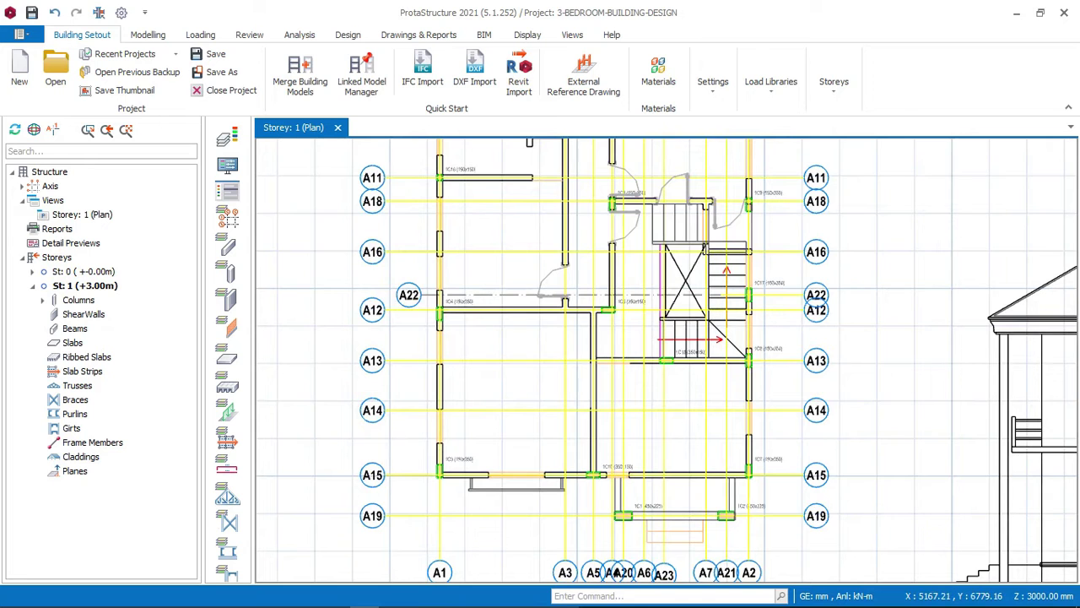
Delete the horizontal axis A14 between axes A13 and A15 on the storey 1 plan
{"action": "middle_click_drag", "start_coordinate": [666, 360], "coordinate": [701, 329]}
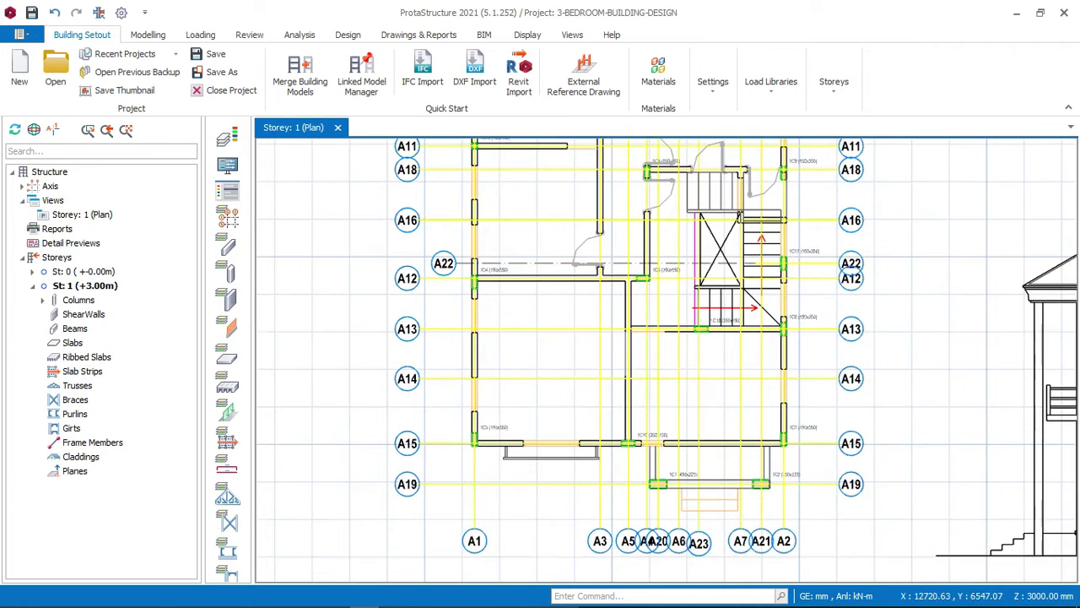
{"action": "scroll", "coordinate": [417, 366], "scroll_direction": "up", "scroll_amount": 3}
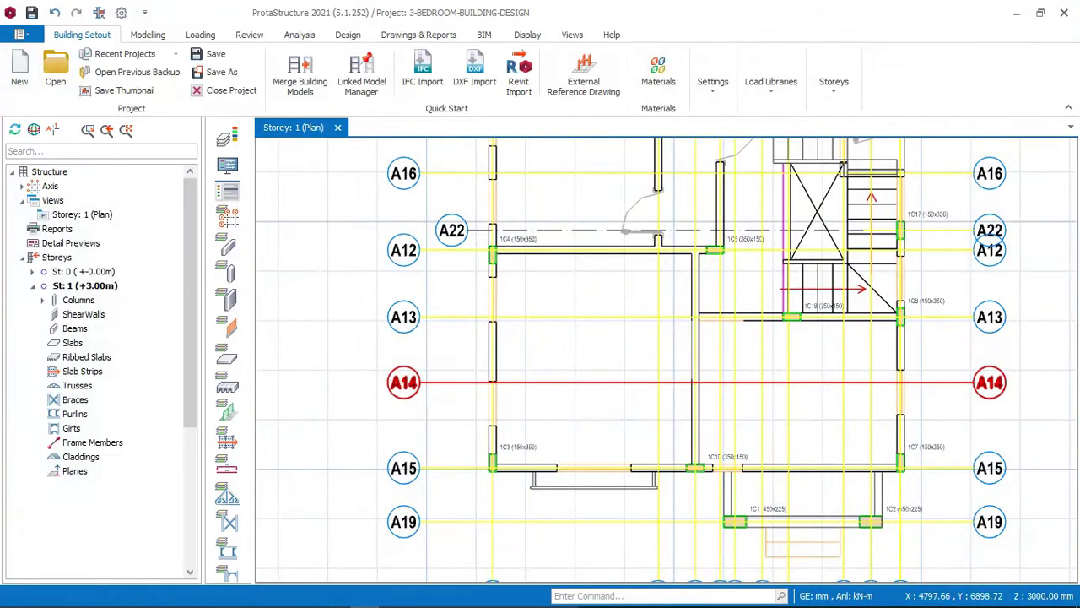
{"action": "left_click", "coordinate": [432, 390]}
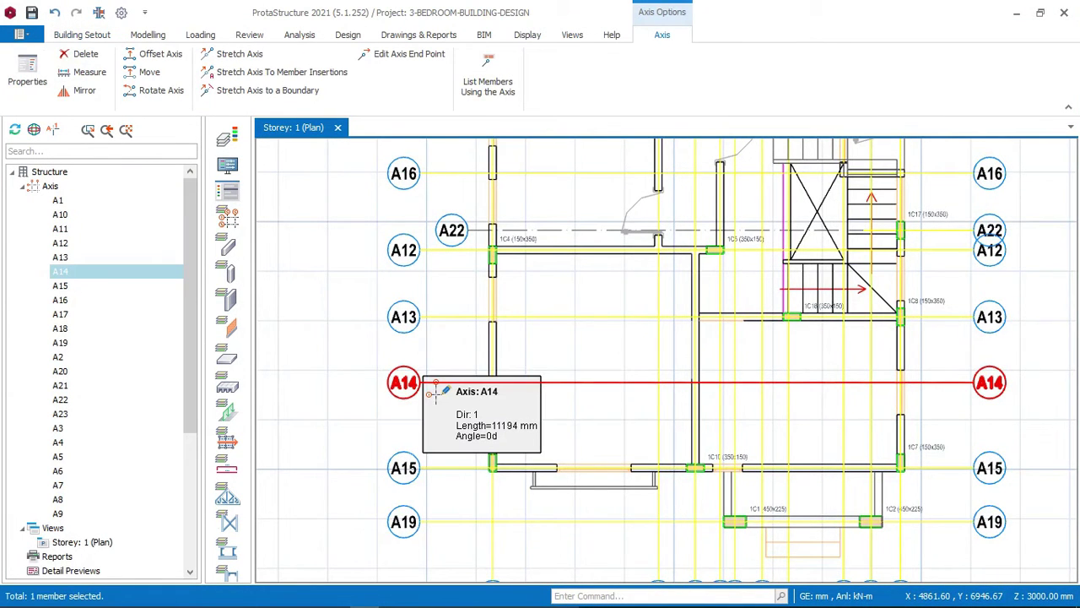
{"action": "key", "text": "Delete"}
Start the Beam command for storey 1 with a section 225 mm wide and 450 mm deep
{"action": "scroll", "coordinate": [432, 389], "scroll_direction": "down", "scroll_amount": 2}
{"action": "middle_click_drag", "start_coordinate": [432, 389], "coordinate": [398, 508]}
{"action": "middle_click_drag", "start_coordinate": [496, 308], "coordinate": [491, 417]}
{"action": "scroll", "coordinate": [547, 218], "scroll_direction": "down", "scroll_amount": 3}
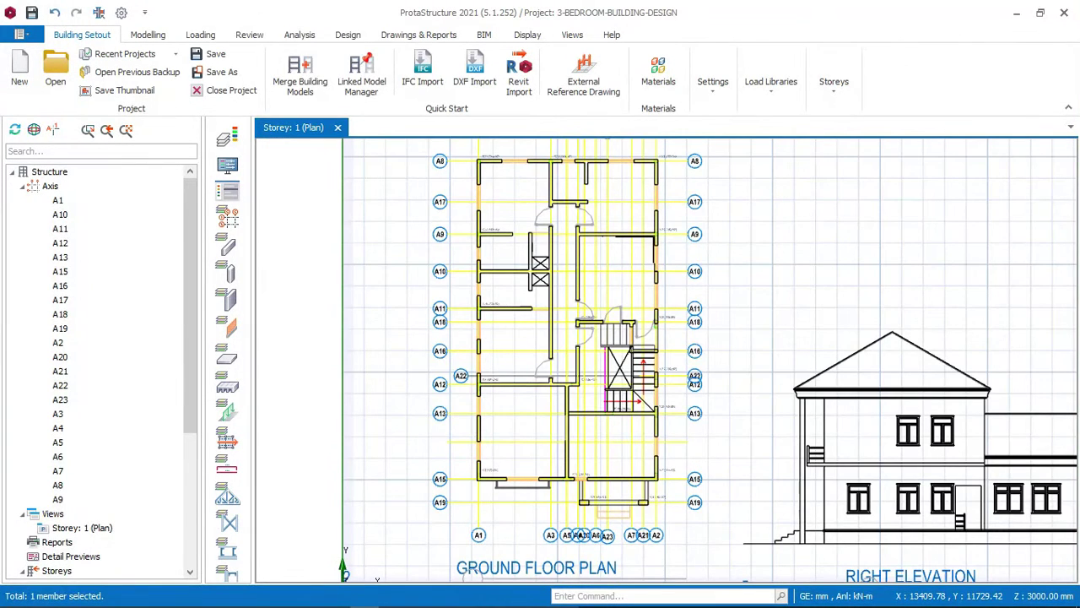
{"action": "middle_click_drag", "start_coordinate": [582, 284], "coordinate": [575, 316]}
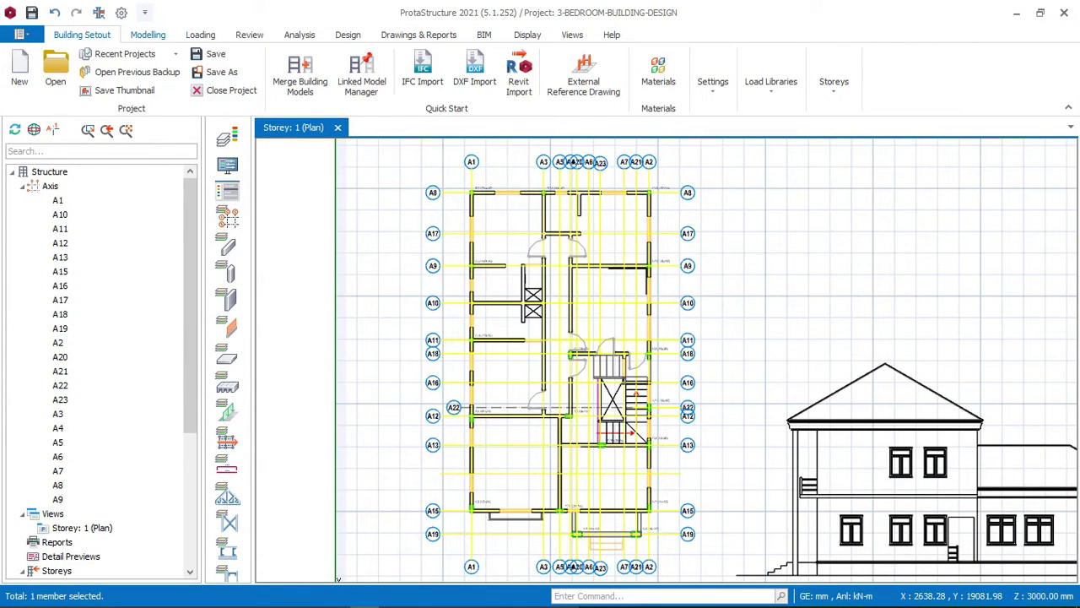
{"action": "left_click", "coordinate": [147, 35]}
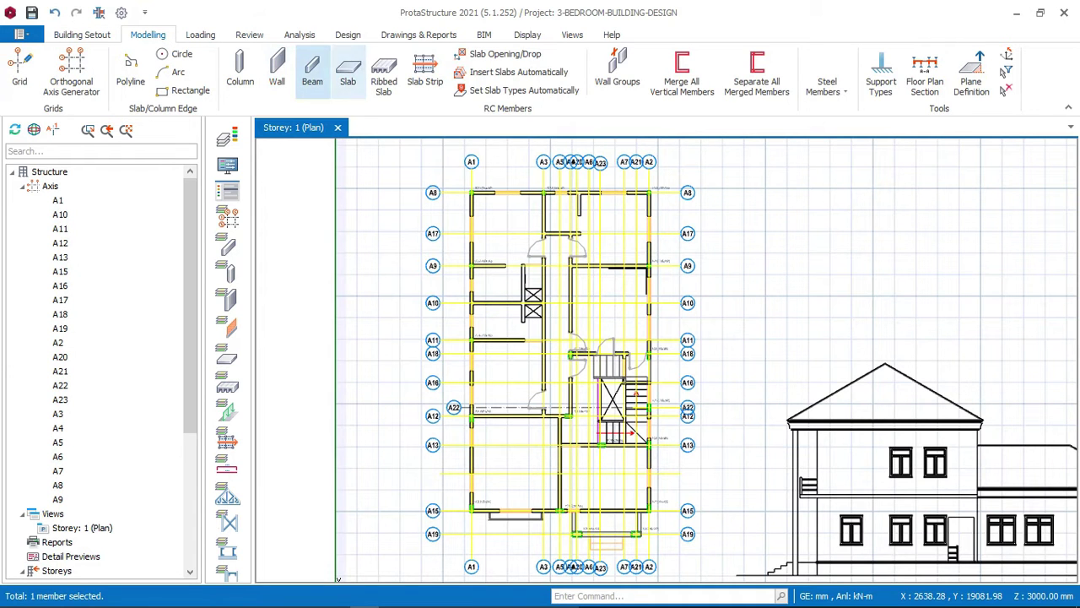
{"action": "left_click", "coordinate": [312, 71]}
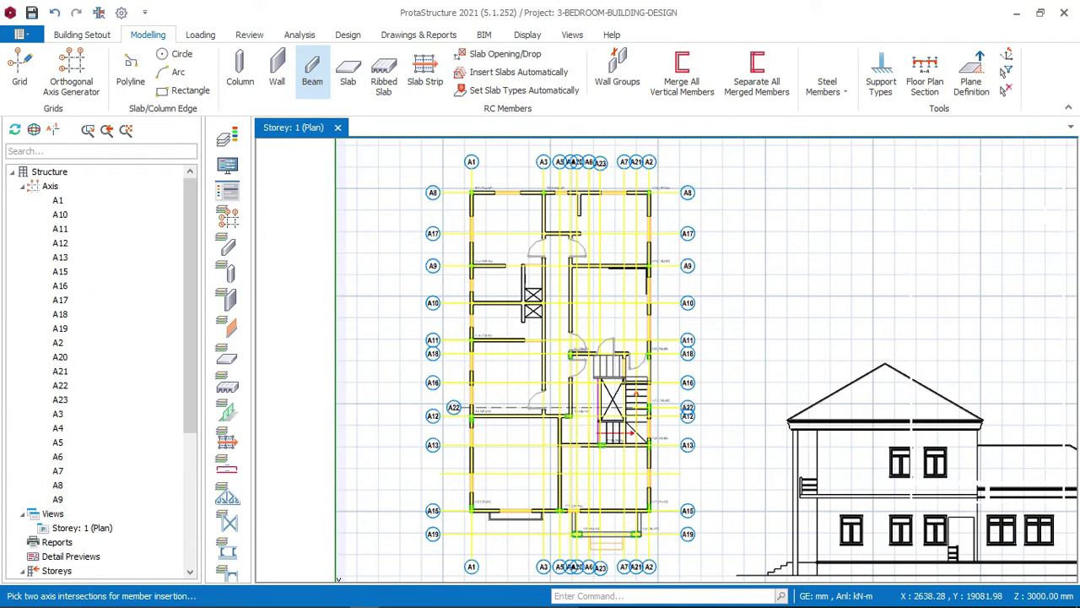
{"action": "left_click_drag", "start_coordinate": [979, 158], "coordinate": [341, 192]}
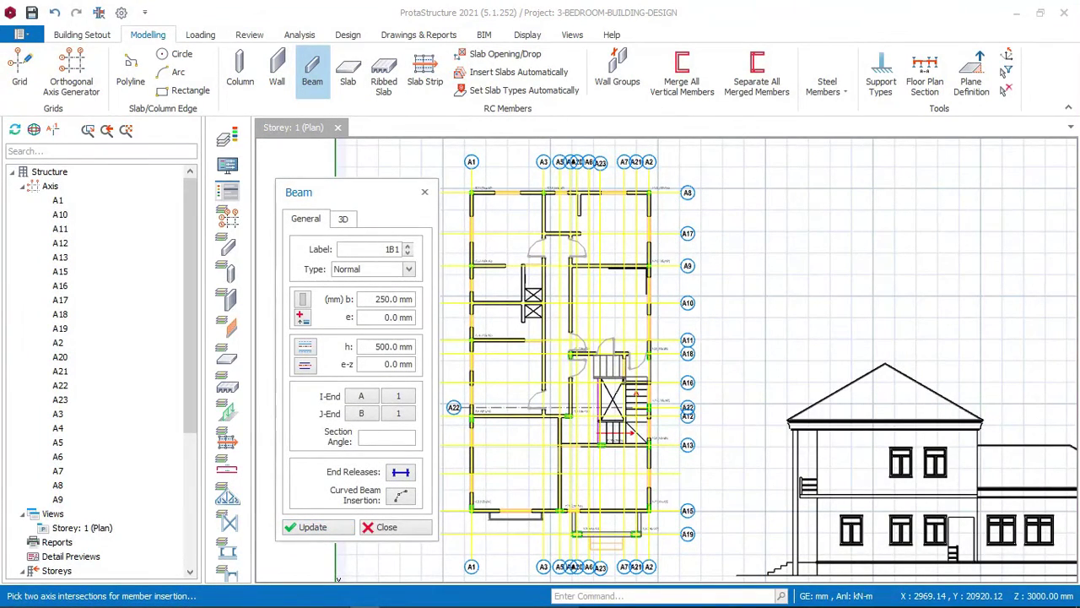
{"action": "left_click_drag", "start_coordinate": [375, 298], "coordinate": [412, 299]}
{"action": "type", "text": "22"}
{"action": "key", "text": "Tab"}
{"action": "key", "text": "Tab"}
{"action": "type", "text": "450"}
{"action": "scroll", "coordinate": [471, 160], "scroll_direction": "up", "scroll_amount": 5}
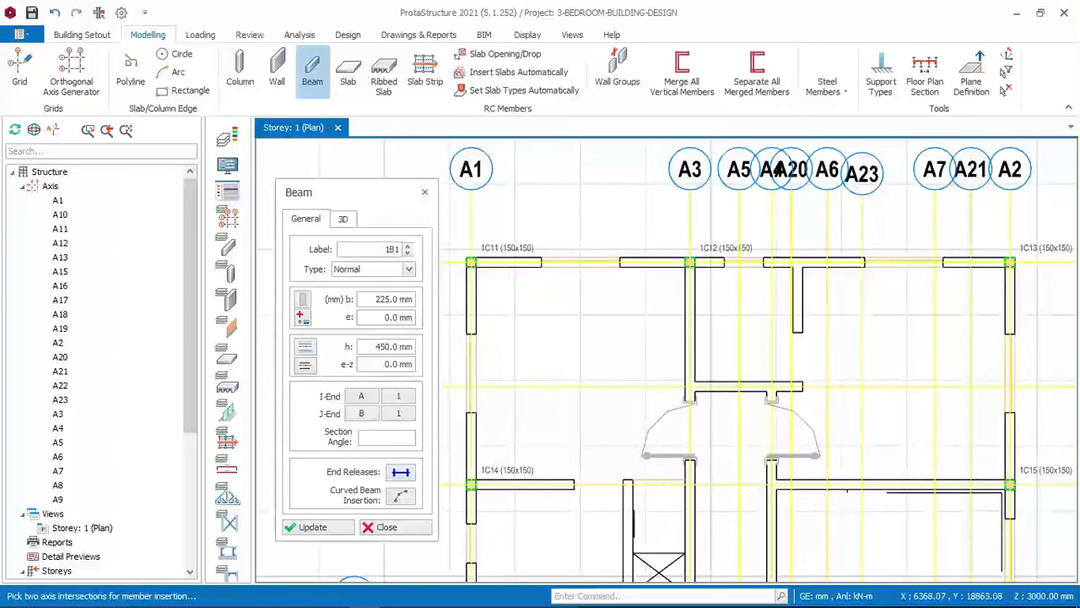
{"action": "left_click", "coordinate": [390, 346]}
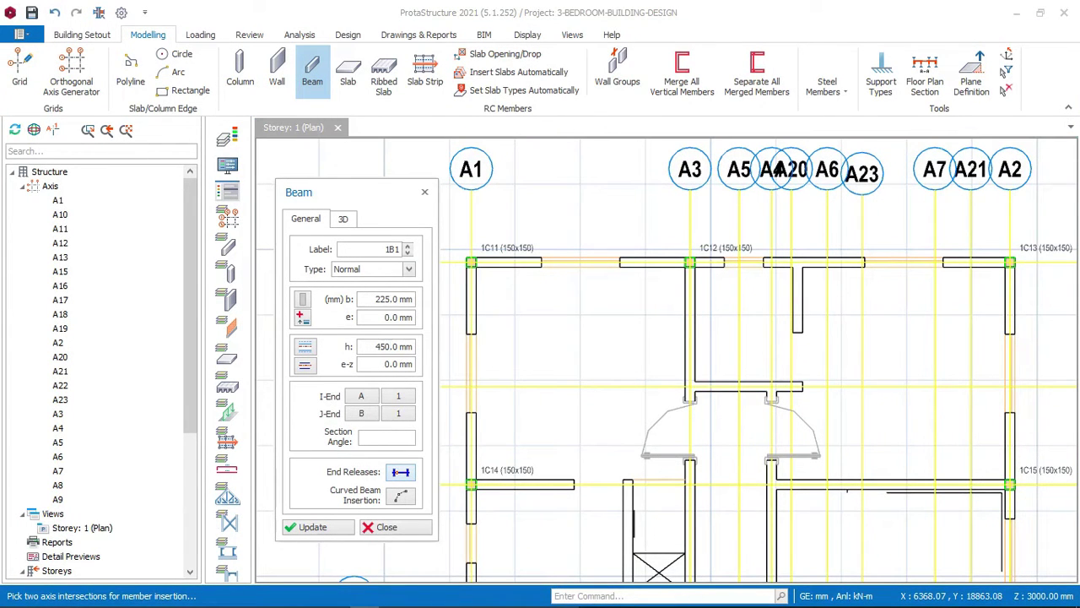
Insert a beam along axis A8 from the column at A1 to the column at A3
{"action": "left_click", "coordinate": [471, 263]}
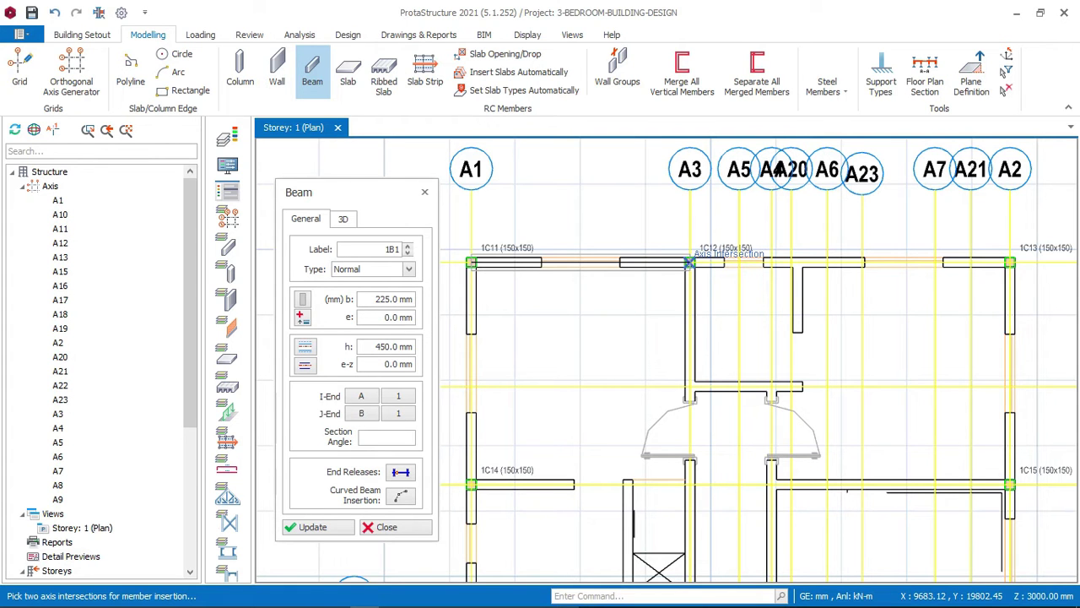
{"action": "left_click", "coordinate": [690, 262]}
{"action": "scroll", "coordinate": [547, 252], "scroll_direction": "down", "scroll_amount": 2}
{"action": "scroll", "coordinate": [506, 255], "scroll_direction": "up", "scroll_amount": 4}
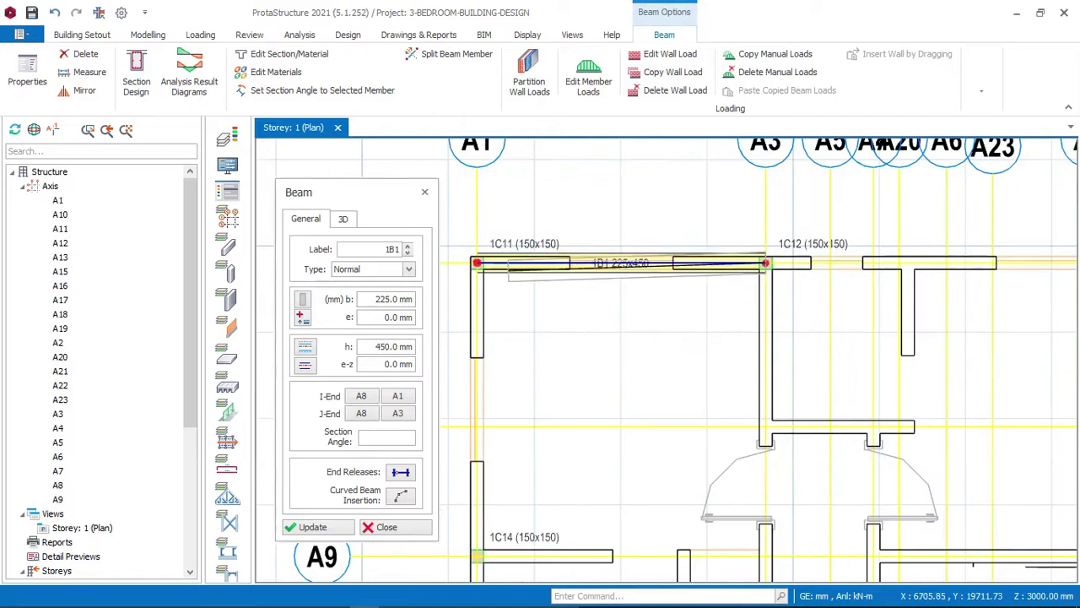
Examine the right elevation and the sizes of the columns around the staircase near axes A12, A13 and A22
{"action": "scroll", "coordinate": [765, 263], "scroll_direction": "down", "scroll_amount": 5}
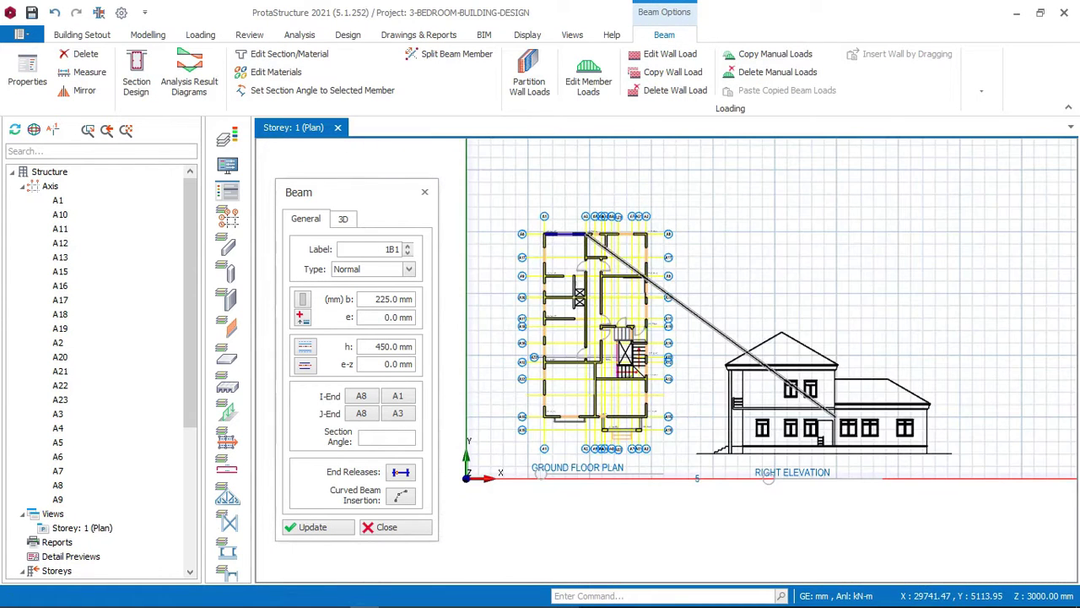
{"action": "scroll", "coordinate": [778, 355], "scroll_direction": "up", "scroll_amount": 3}
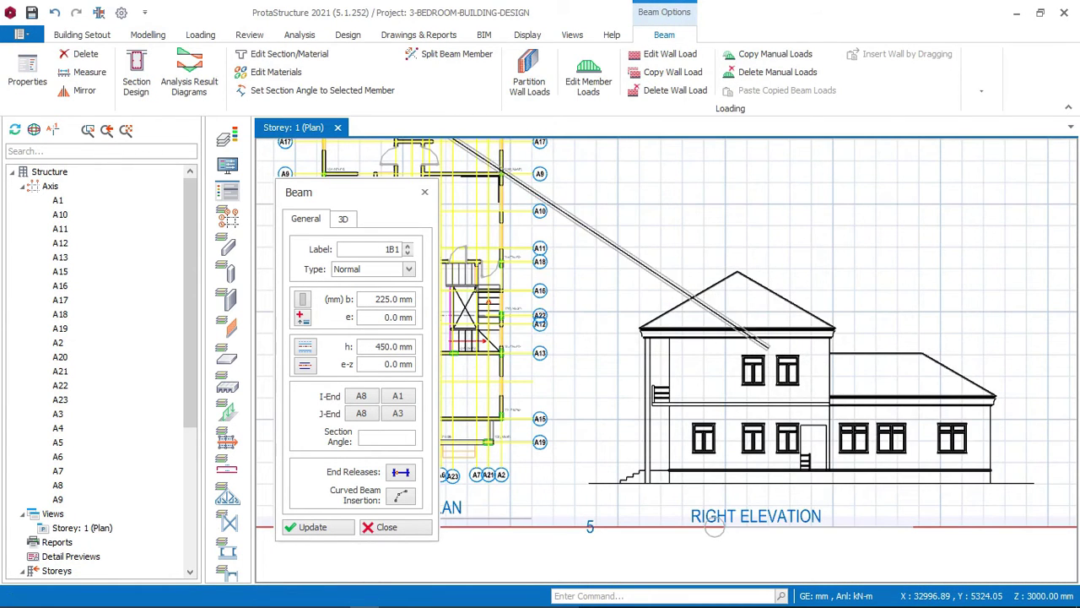
{"action": "scroll", "coordinate": [776, 348], "scroll_direction": "down", "scroll_amount": 1}
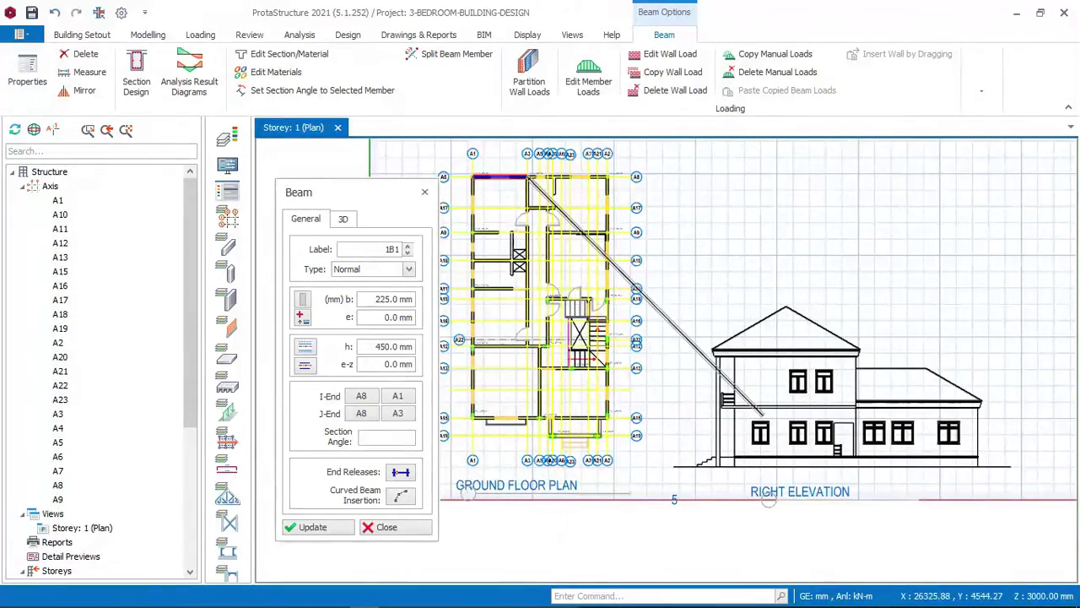
{"action": "scroll", "coordinate": [608, 369], "scroll_direction": "up", "scroll_amount": 4}
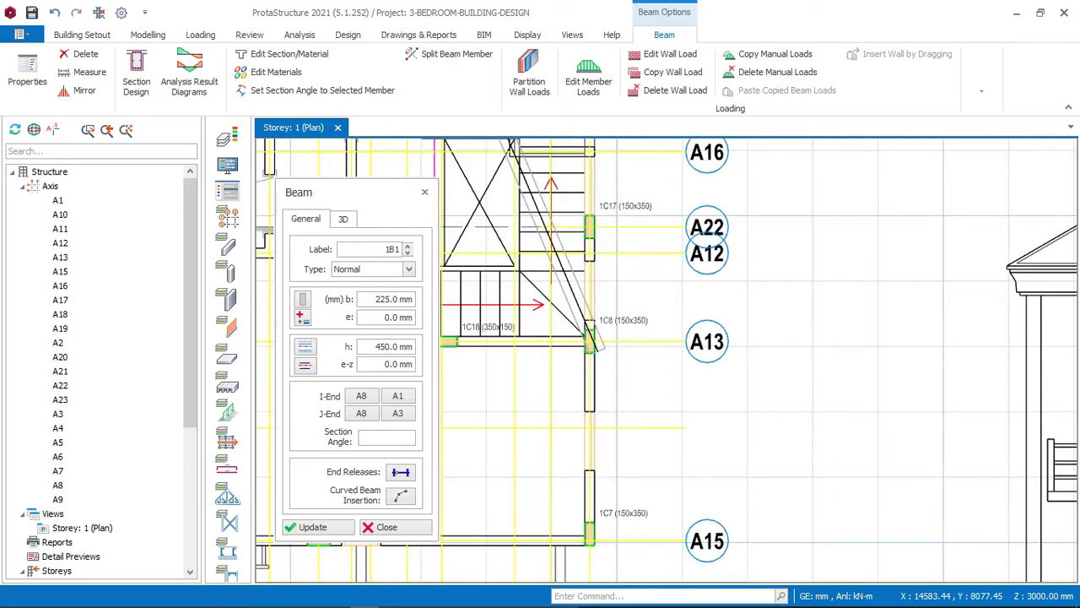
{"action": "scroll", "coordinate": [688, 360], "scroll_direction": "down", "scroll_amount": 4}
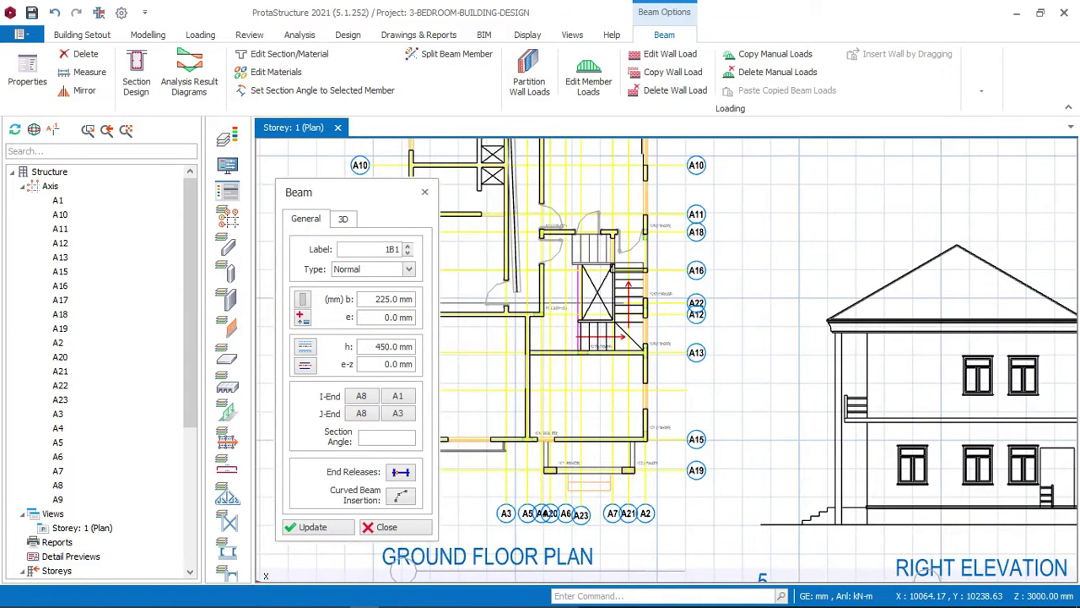
{"action": "scroll", "coordinate": [522, 317], "scroll_direction": "up", "scroll_amount": 3}
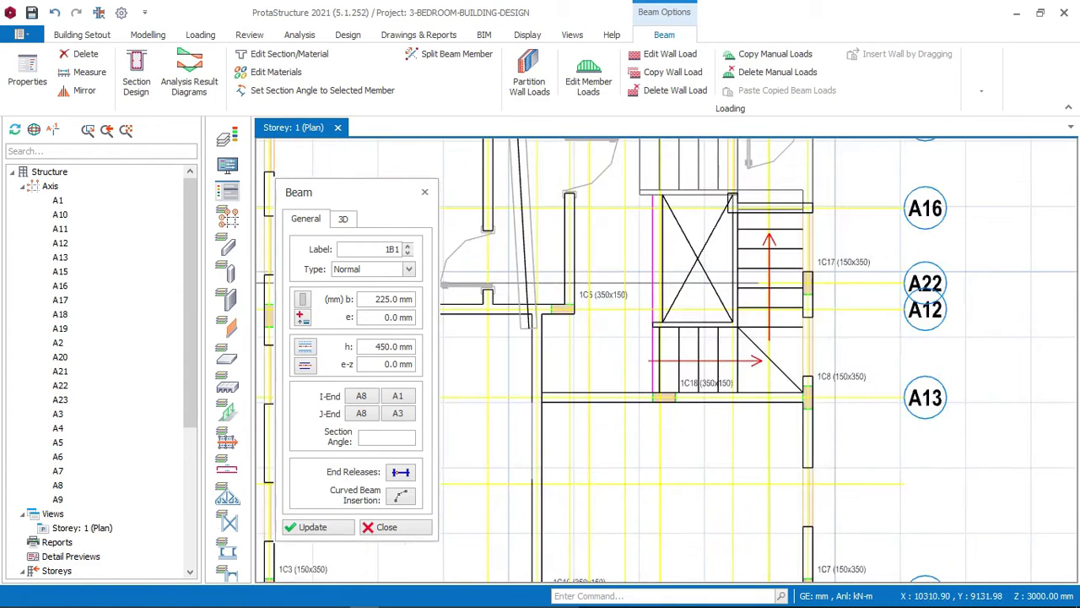
{"action": "scroll", "coordinate": [844, 384], "scroll_direction": "up", "scroll_amount": 3}
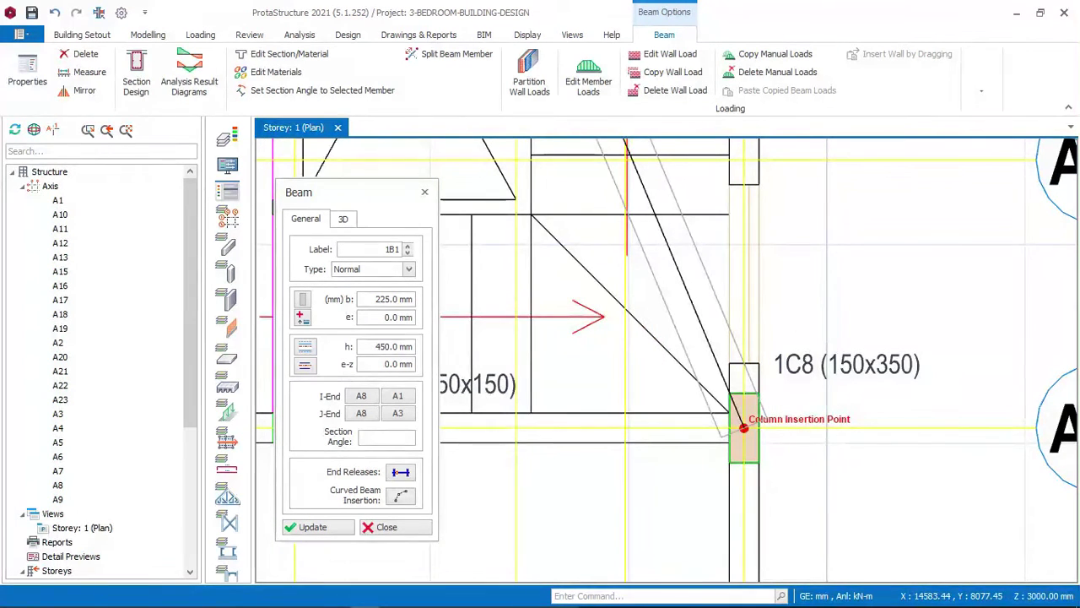
{"action": "scroll", "coordinate": [744, 428], "scroll_direction": "down", "scroll_amount": 2}
{"action": "scroll", "coordinate": [772, 464], "scroll_direction": "down", "scroll_amount": 2}
{"action": "scroll", "coordinate": [817, 199], "scroll_direction": "up", "scroll_amount": 1}
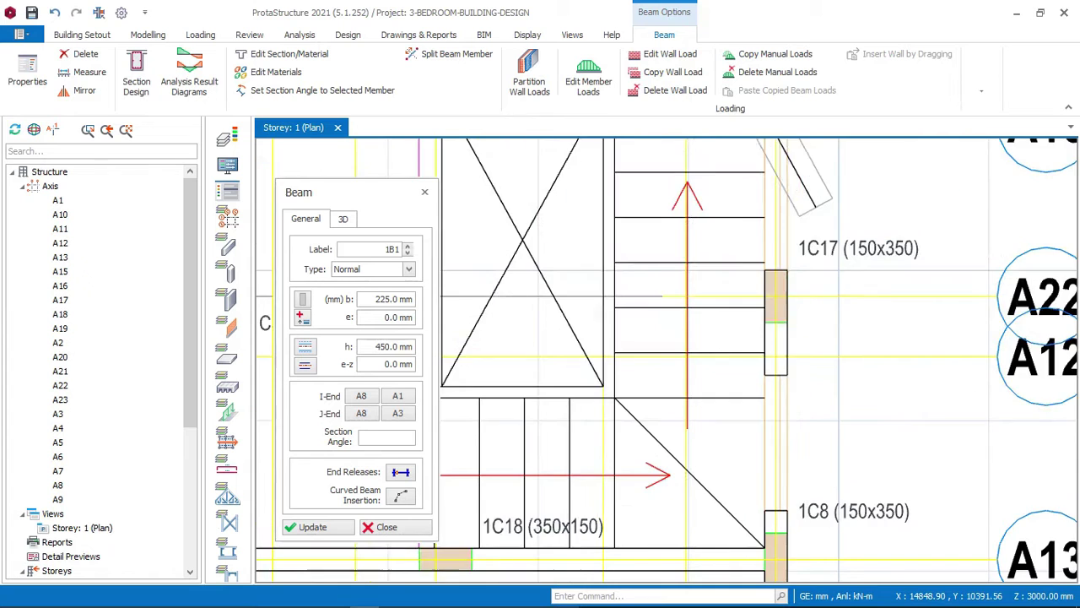
{"action": "scroll", "coordinate": [1004, 241], "scroll_direction": "down", "scroll_amount": 2}
{"action": "scroll", "coordinate": [511, 272], "scroll_direction": "down", "scroll_amount": 1}
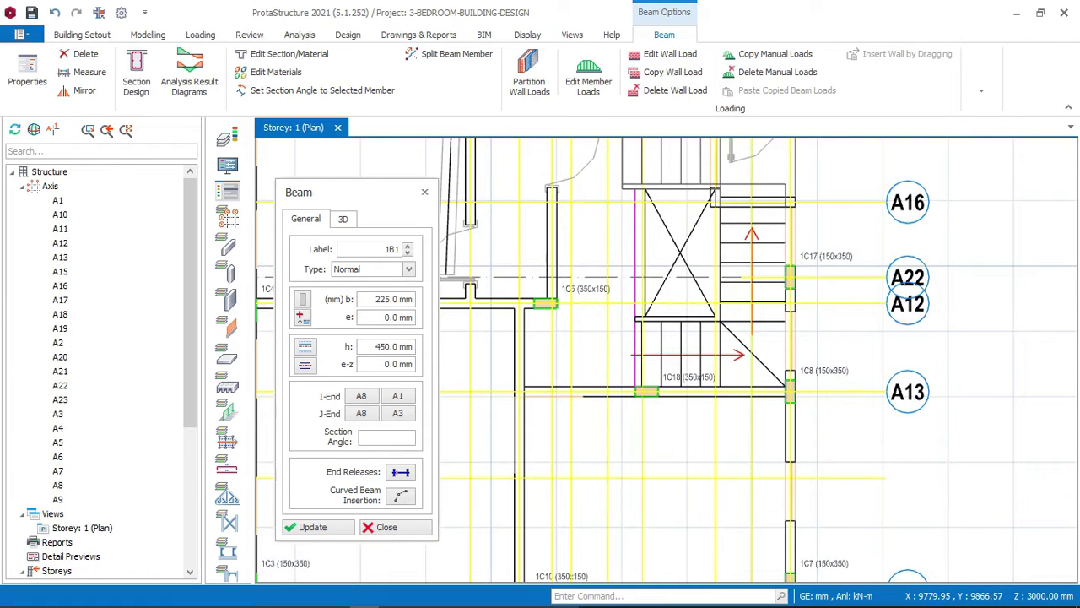
Set the A8 beam's width to 150 mm, and insert a beam along axis A8 from A3 to A2
{"action": "left_click", "coordinate": [393, 298]}
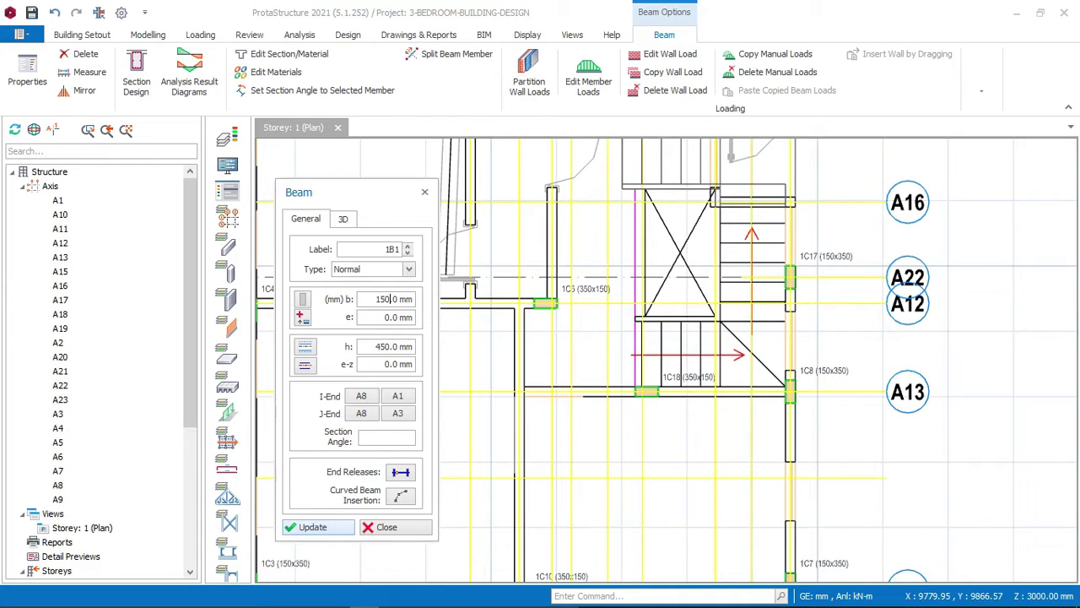
{"action": "key", "text": "Escape"}
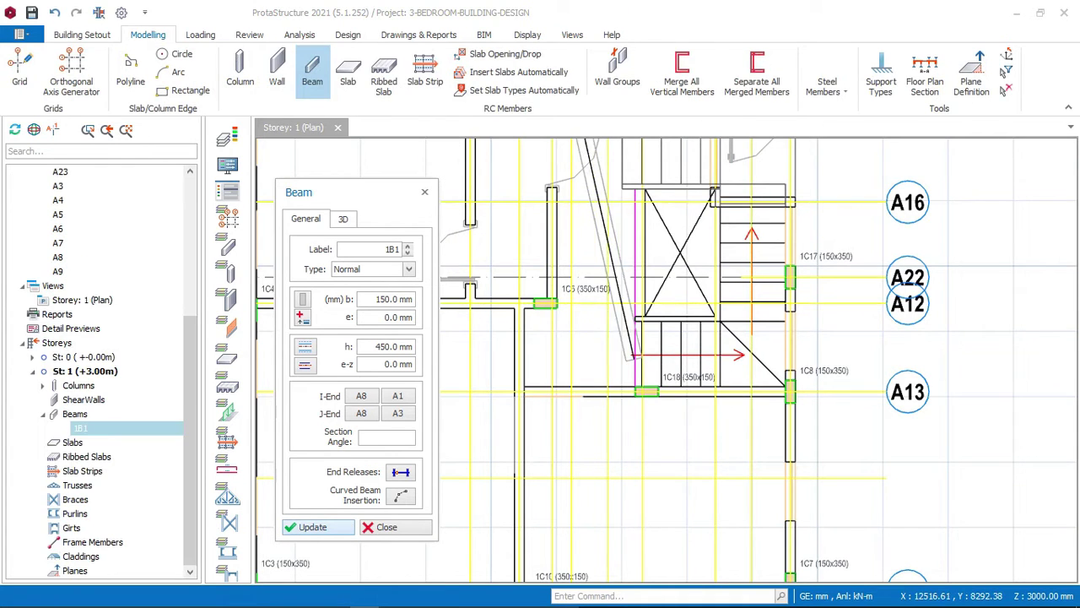
{"action": "scroll", "coordinate": [651, 376], "scroll_direction": "down", "scroll_amount": 4}
{"action": "middle_click_drag", "start_coordinate": [674, 244], "coordinate": [653, 443]}
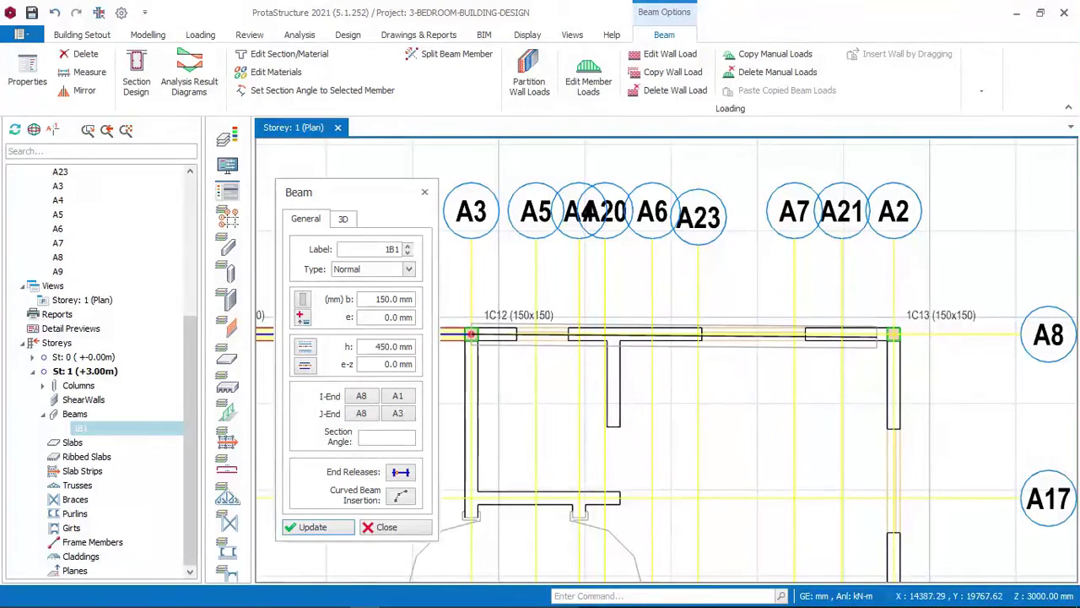
{"action": "left_click", "coordinate": [893, 335]}
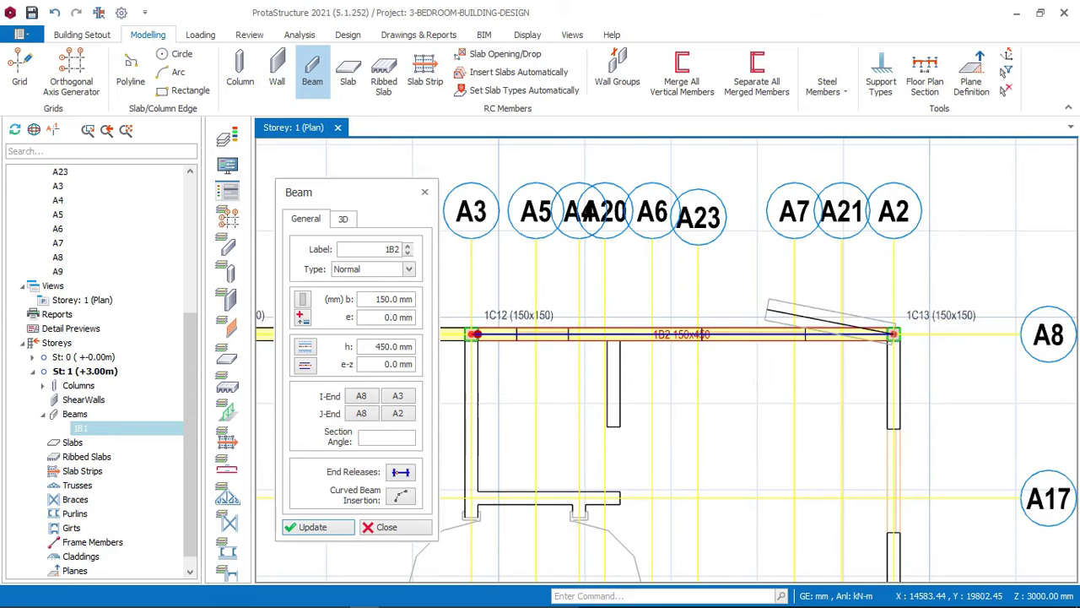
Insert 150x450 mm beams along axis A2 from A8 to A9 and from A9 to A18
{"action": "scroll", "coordinate": [682, 254], "scroll_direction": "up", "scroll_amount": 6}
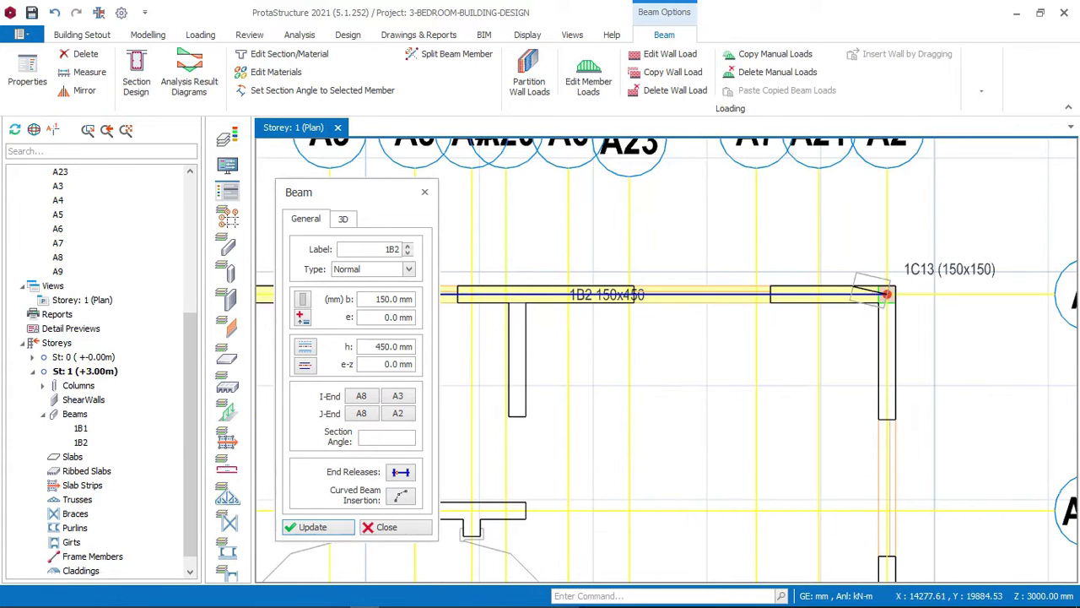
{"action": "scroll", "coordinate": [844, 283], "scroll_direction": "down", "scroll_amount": 5}
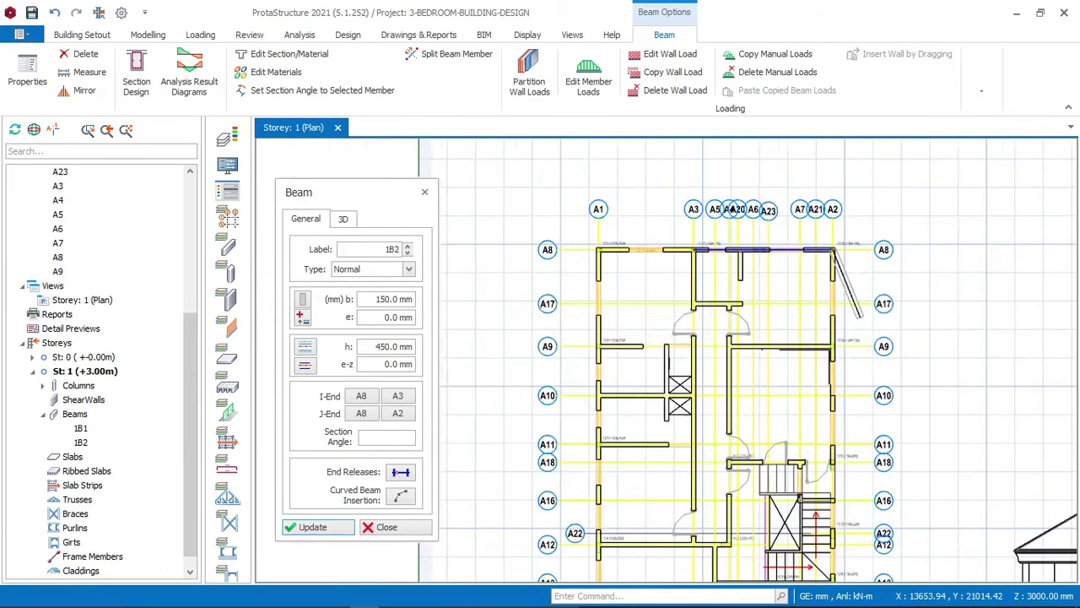
{"action": "middle_click_drag", "start_coordinate": [847, 430], "coordinate": [813, 310]}
{"action": "scroll", "coordinate": [789, 342], "scroll_direction": "up", "scroll_amount": 4}
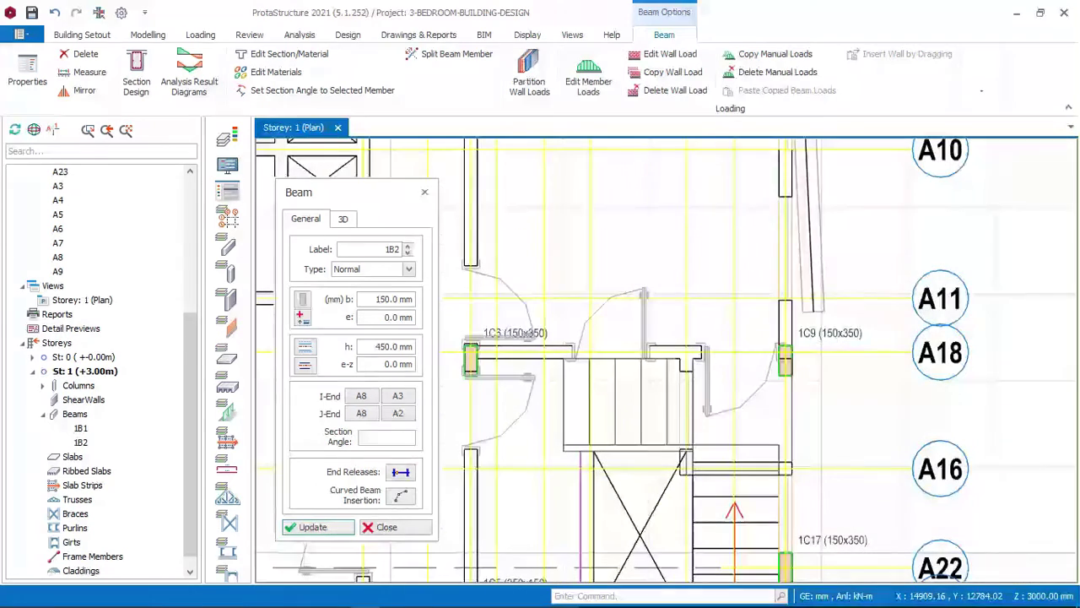
{"action": "scroll", "coordinate": [784, 351], "scroll_direction": "down", "scroll_amount": 4}
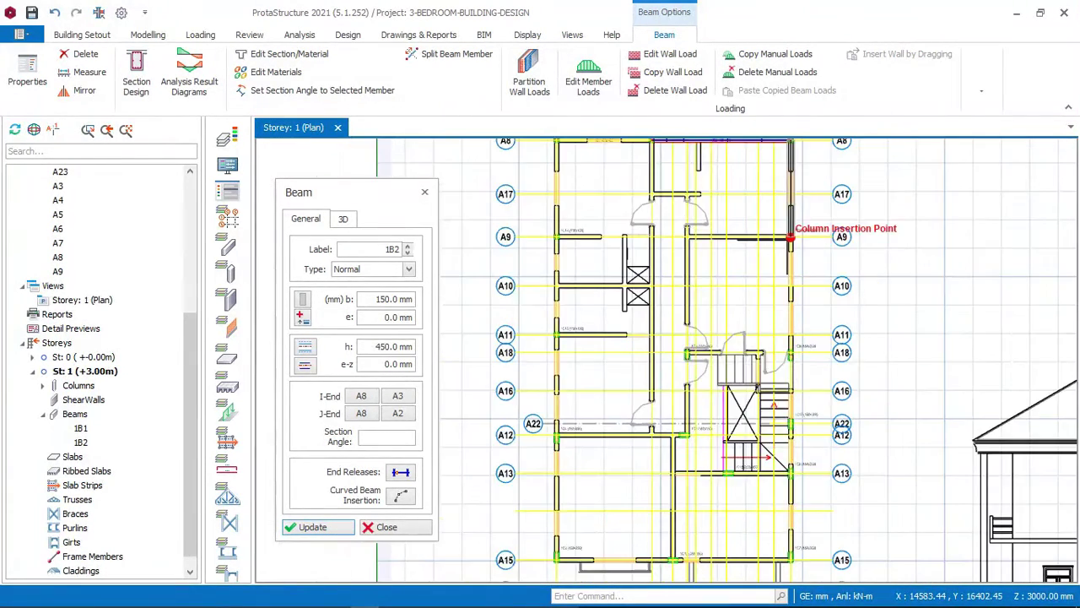
{"action": "scroll", "coordinate": [789, 236], "scroll_direction": "up", "scroll_amount": 3}
{"action": "scroll", "coordinate": [780, 444], "scroll_direction": "up", "scroll_amount": 3}
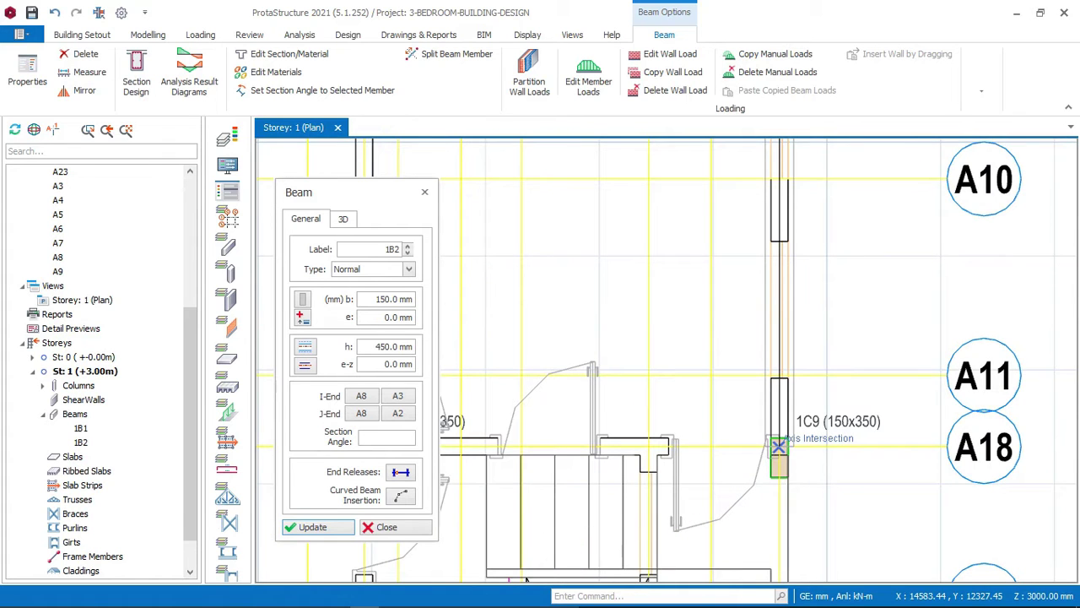
{"action": "left_click", "coordinate": [778, 444]}
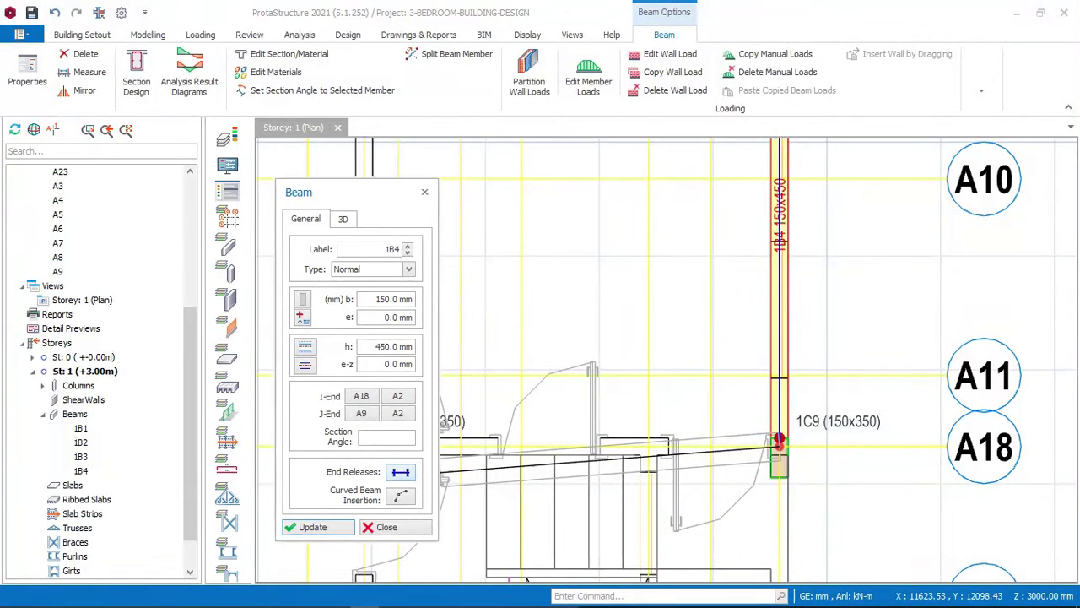
Insert 150x450 mm beams along axis A18 from A2 to A4 and along axis A4 from A18 to A12
{"action": "scroll", "coordinate": [839, 390], "scroll_direction": "down", "scroll_amount": 3}
{"action": "scroll", "coordinate": [641, 425], "scroll_direction": "up", "scroll_amount": 4}
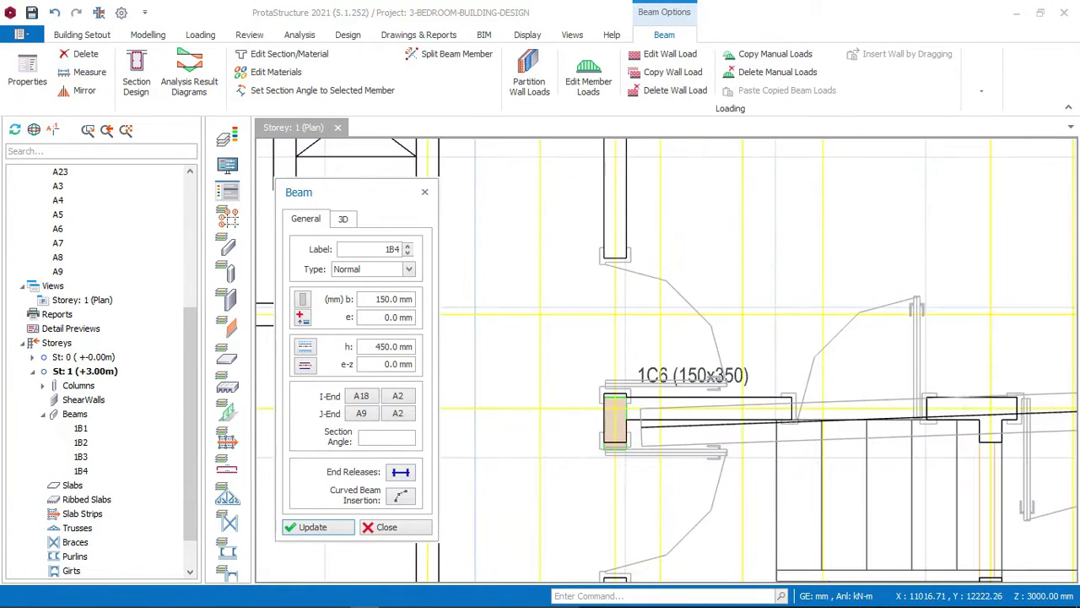
{"action": "left_click", "coordinate": [615, 407]}
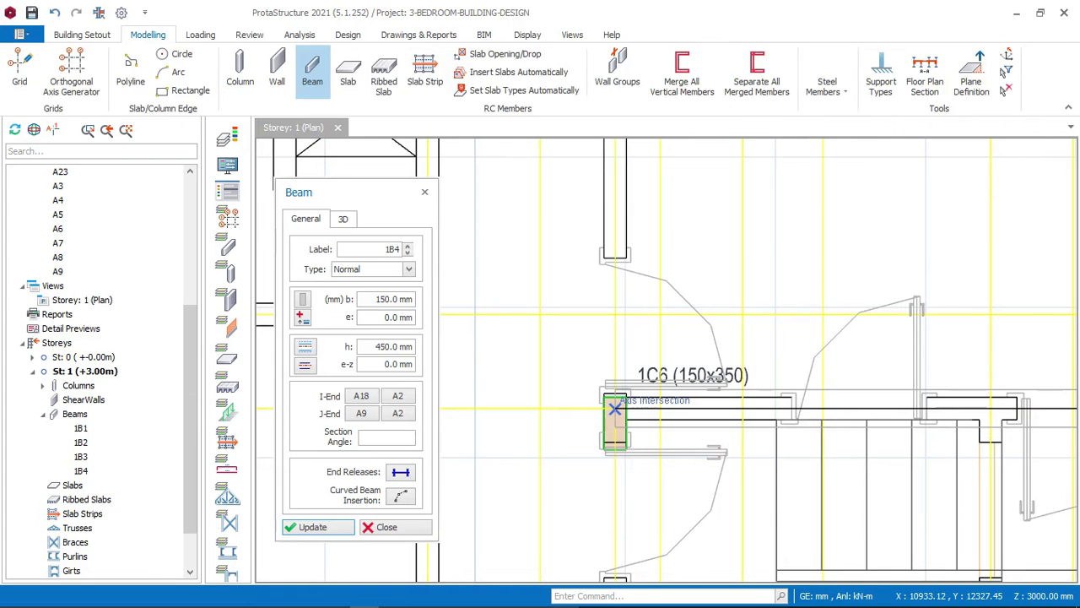
{"action": "scroll", "coordinate": [615, 407], "scroll_direction": "down", "scroll_amount": 3}
{"action": "scroll", "coordinate": [727, 433], "scroll_direction": "up", "scroll_amount": 3}
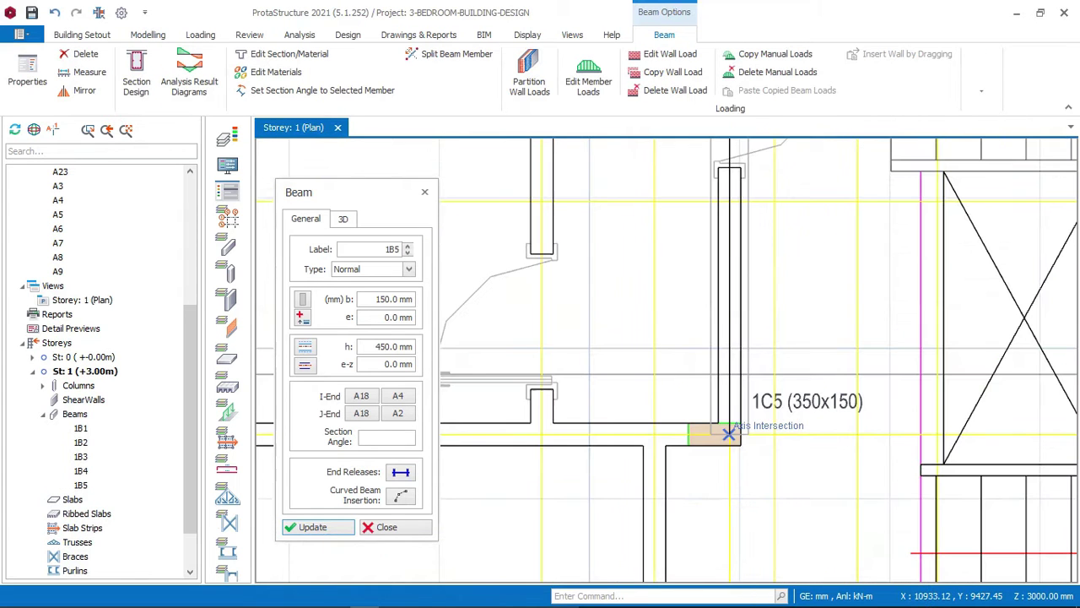
{"action": "left_click", "coordinate": [729, 434]}
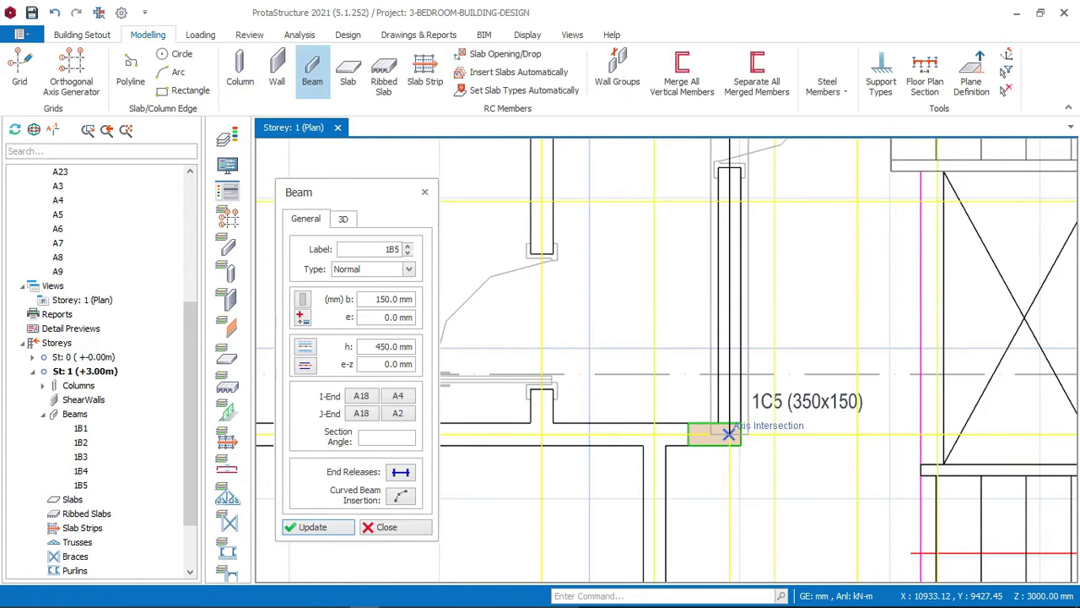
{"action": "left_click", "coordinate": [728, 434]}
Insert a 150x450 mm beam along axis A12 from A4 to the column at A1
{"action": "scroll", "coordinate": [728, 434], "scroll_direction": "down", "scroll_amount": 3}
{"action": "scroll", "coordinate": [482, 395], "scroll_direction": "up", "scroll_amount": 3}
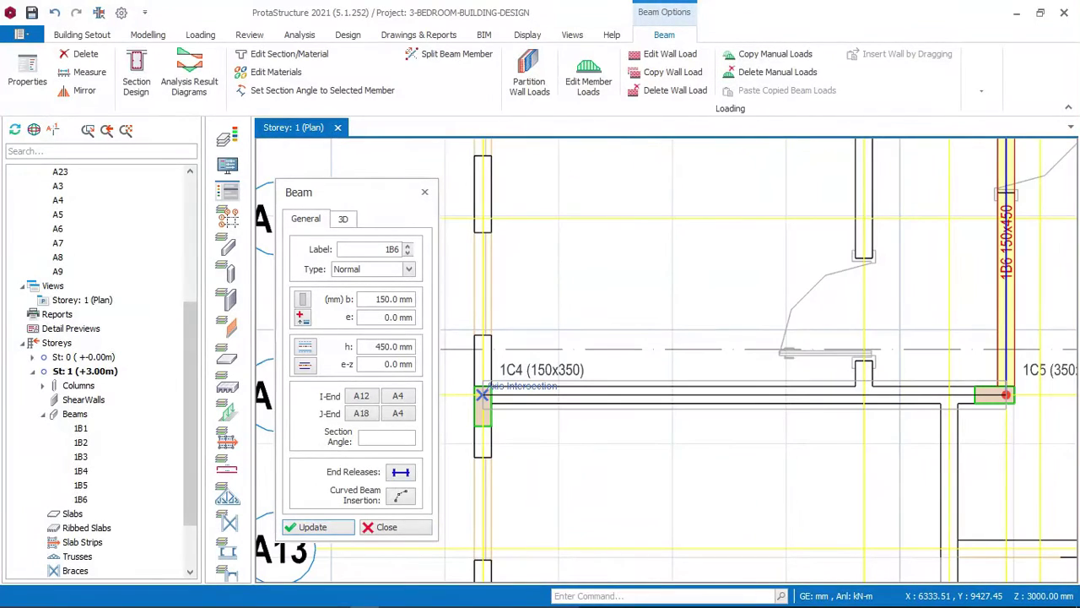
{"action": "left_click", "coordinate": [481, 395]}
Insert a 150x450 mm beam along axis A1 from A12 to the column at A15
{"action": "scroll", "coordinate": [545, 299], "scroll_direction": "down", "scroll_amount": 5}
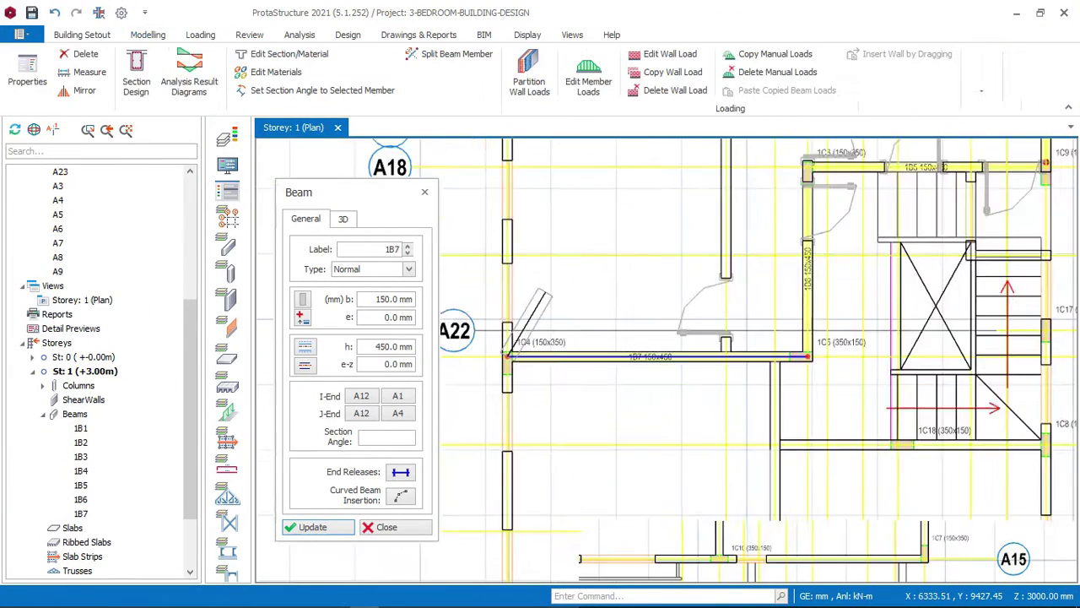
{"action": "scroll", "coordinate": [538, 417], "scroll_direction": "up", "scroll_amount": 3}
{"action": "scroll", "coordinate": [507, 450], "scroll_direction": "up", "scroll_amount": 3}
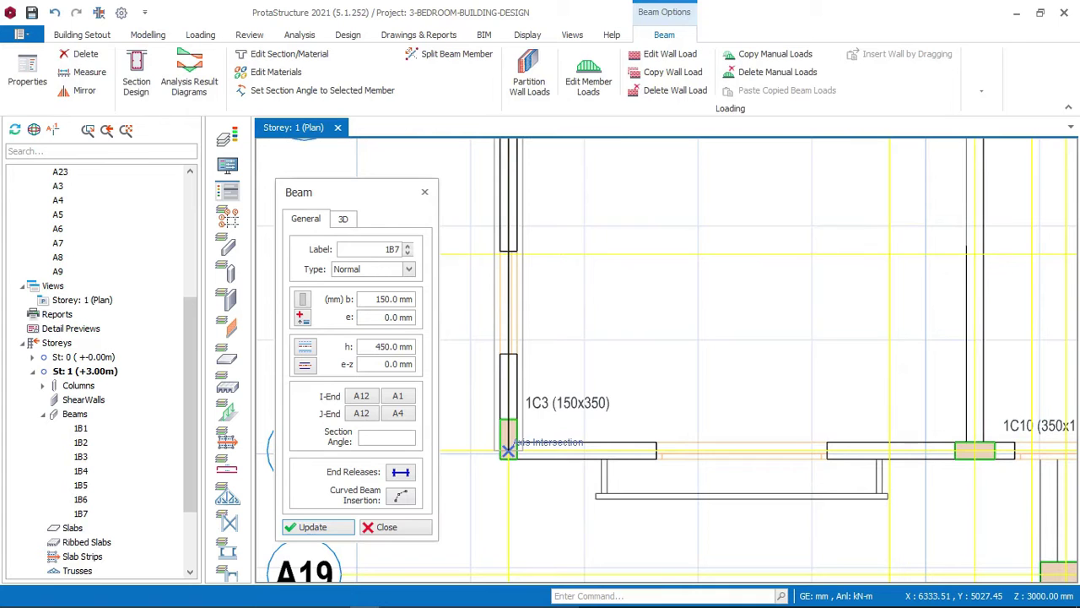
{"action": "left_click", "coordinate": [507, 450]}
{"action": "scroll", "coordinate": [507, 450], "scroll_direction": "down", "scroll_amount": 3}
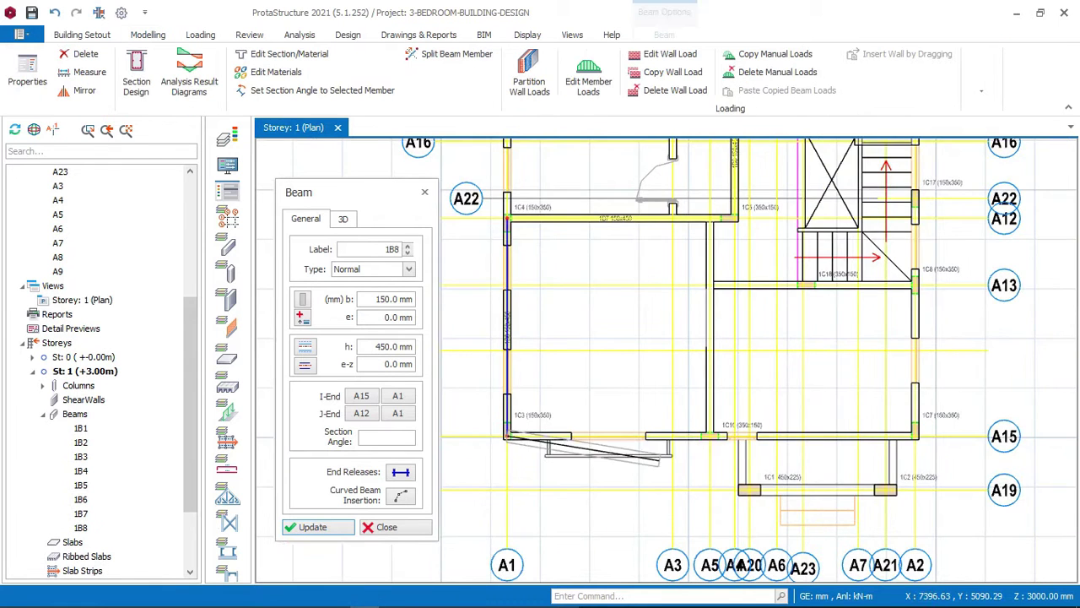
Insert 150x450 mm beams along axis A15 from A1 to A5 and from A5 to A2
{"action": "scroll", "coordinate": [736, 454], "scroll_direction": "up", "scroll_amount": 3}
{"action": "scroll", "coordinate": [713, 443], "scroll_direction": "up", "scroll_amount": 1}
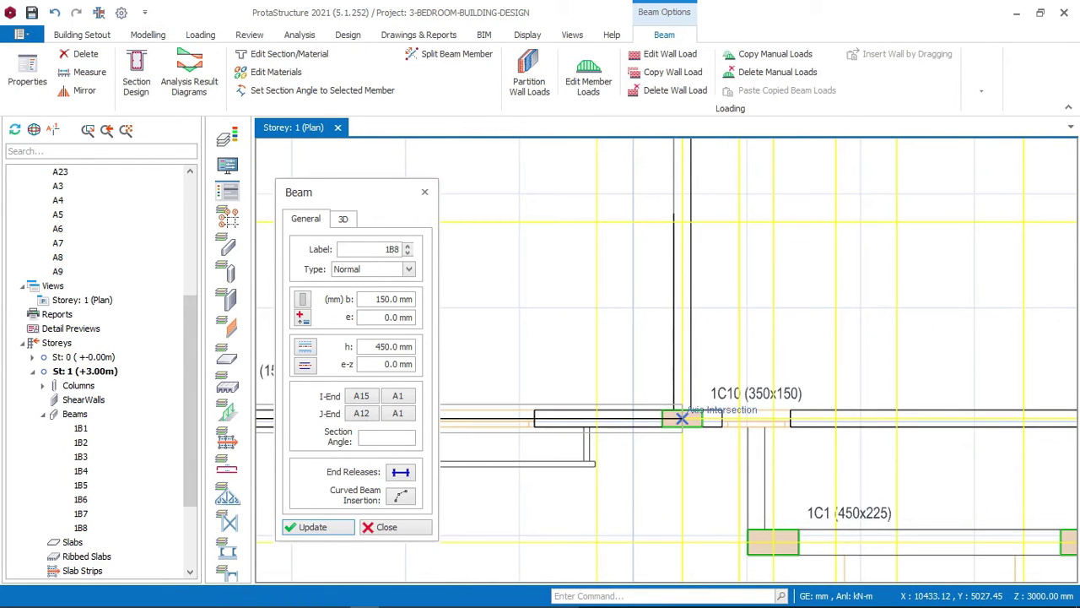
{"action": "left_click", "coordinate": [682, 416]}
{"action": "scroll", "coordinate": [682, 416], "scroll_direction": "down", "scroll_amount": 3}
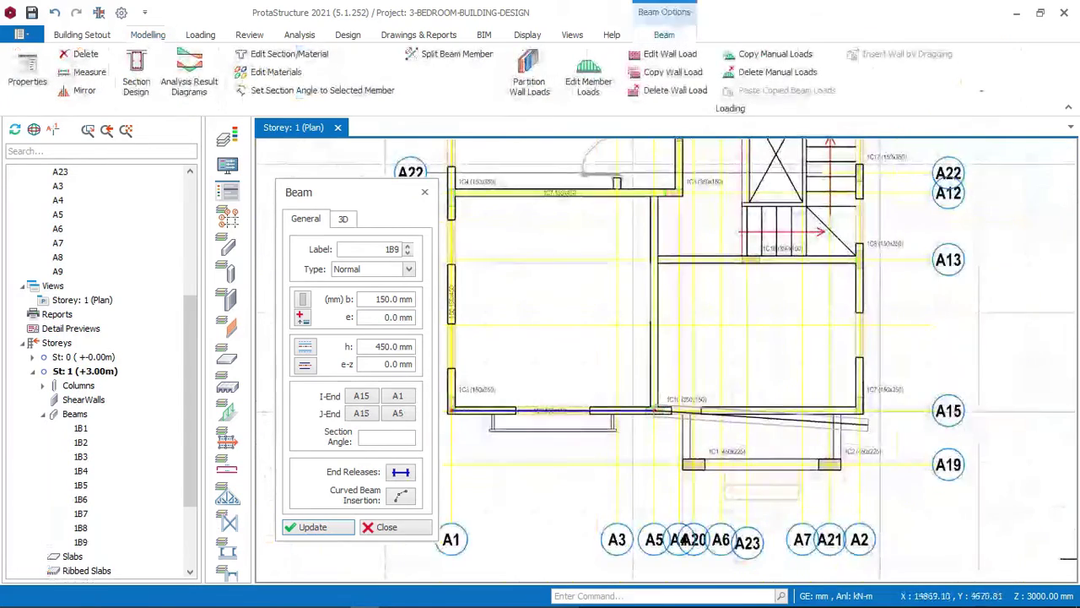
{"action": "scroll", "coordinate": [861, 410], "scroll_direction": "up", "scroll_amount": 3}
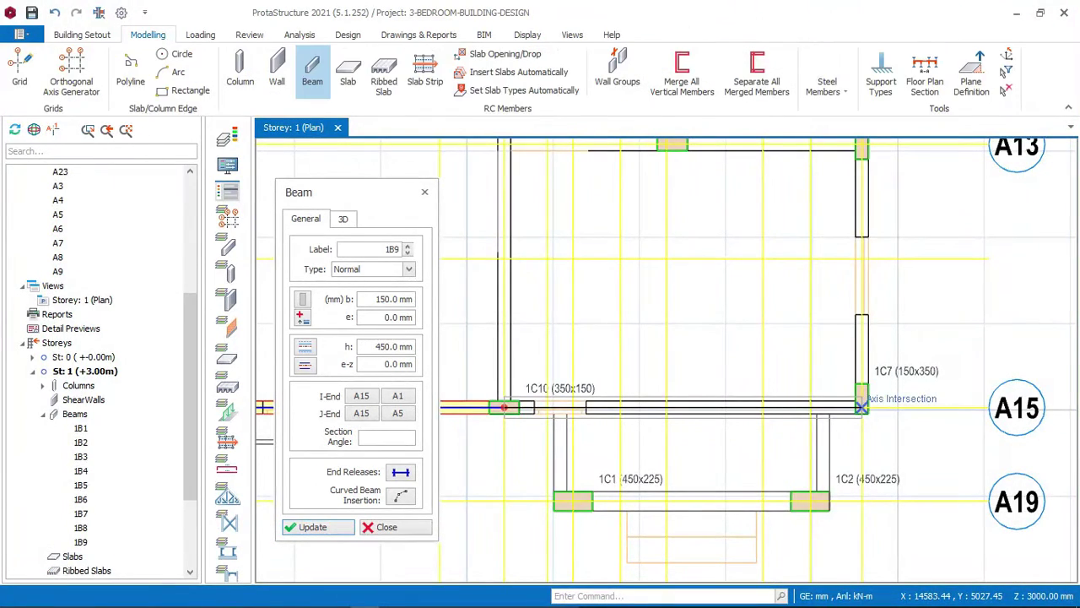
{"action": "left_click", "coordinate": [861, 407]}
{"action": "scroll", "coordinate": [808, 344], "scroll_direction": "down", "scroll_amount": 3}
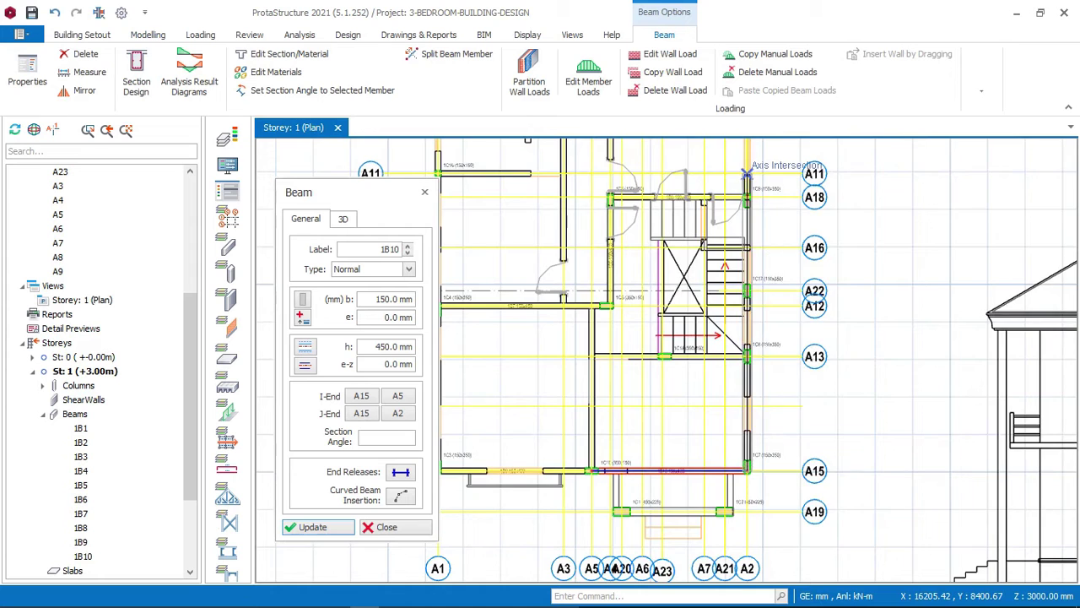
Insert 150x450 mm beams along axis A2 from A15 up to the column at A18
{"action": "scroll", "coordinate": [747, 189], "scroll_direction": "up", "scroll_amount": 3}
{"action": "scroll", "coordinate": [729, 189], "scroll_direction": "up", "scroll_amount": 1}
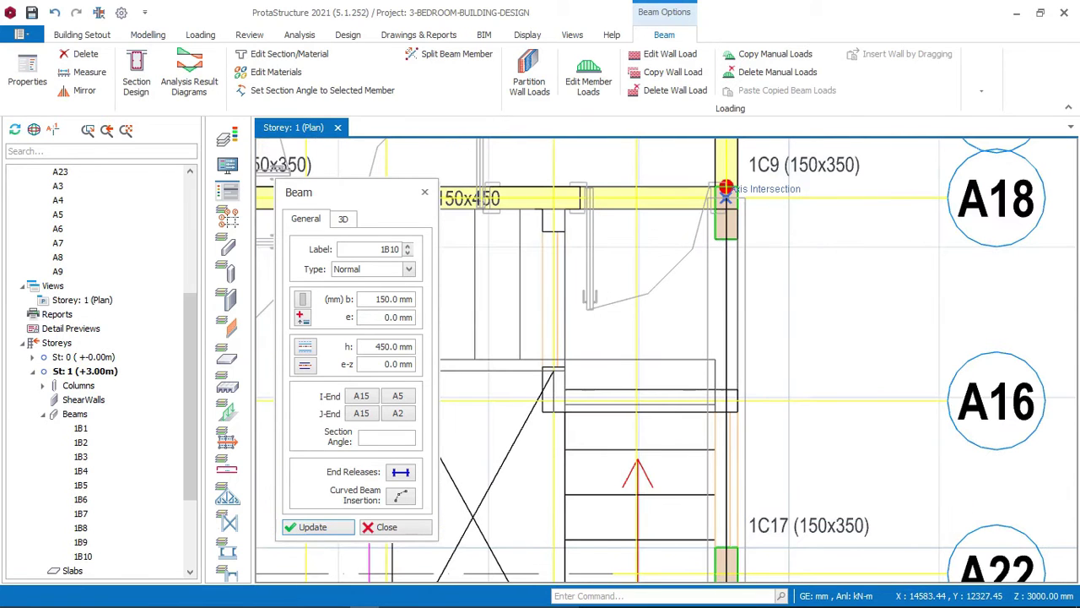
{"action": "left_click", "coordinate": [726, 189]}
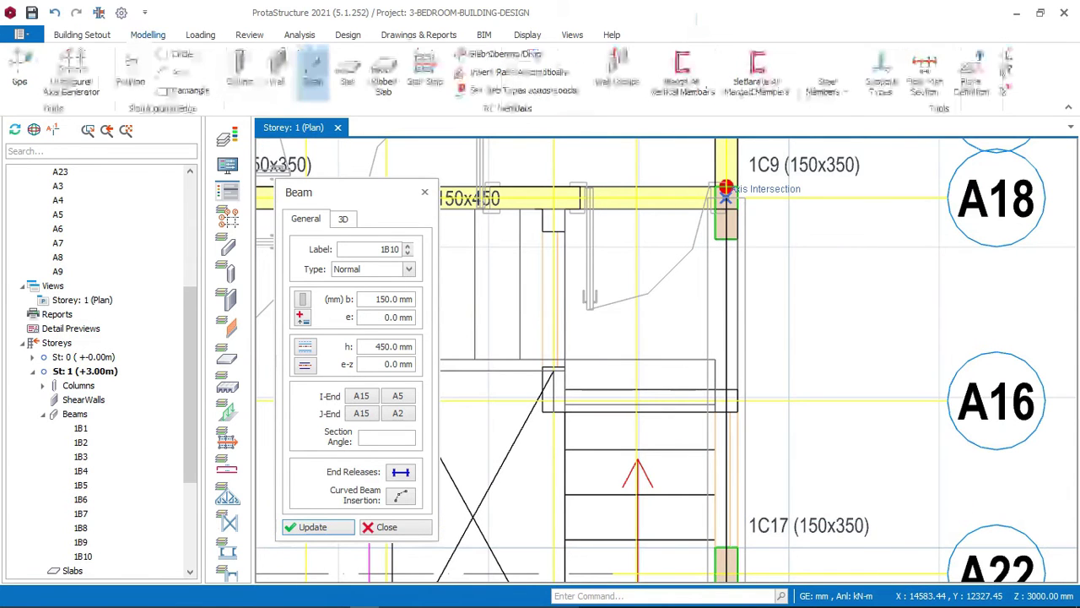
{"action": "scroll", "coordinate": [743, 194], "scroll_direction": "down", "scroll_amount": 3}
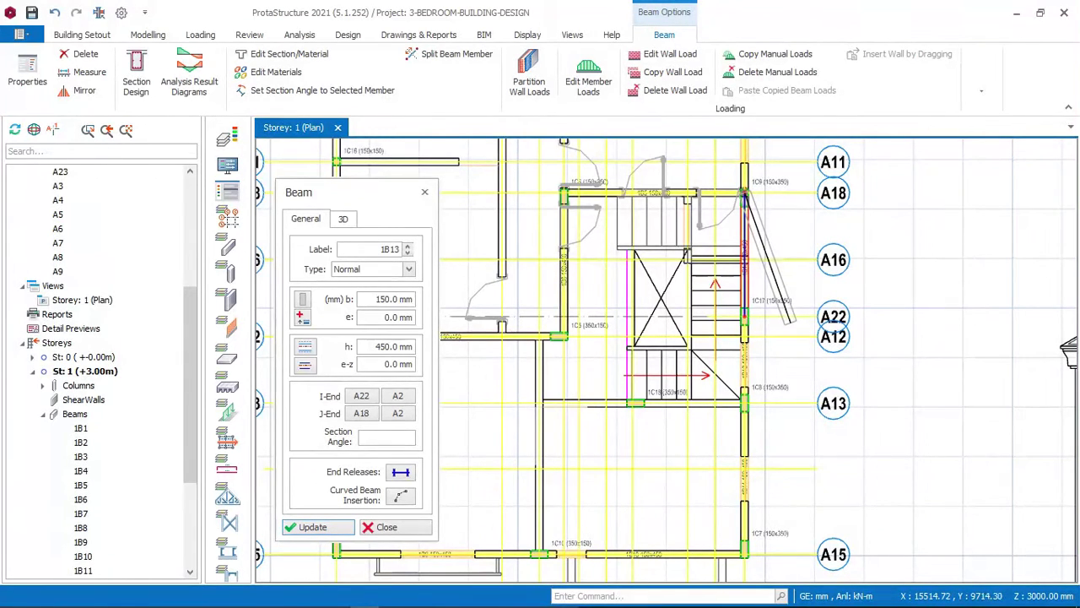
Insert 150x450 mm beams along axis A13 from the column at A2 to axis A5
{"action": "scroll", "coordinate": [743, 403], "scroll_direction": "up", "scroll_amount": 3}
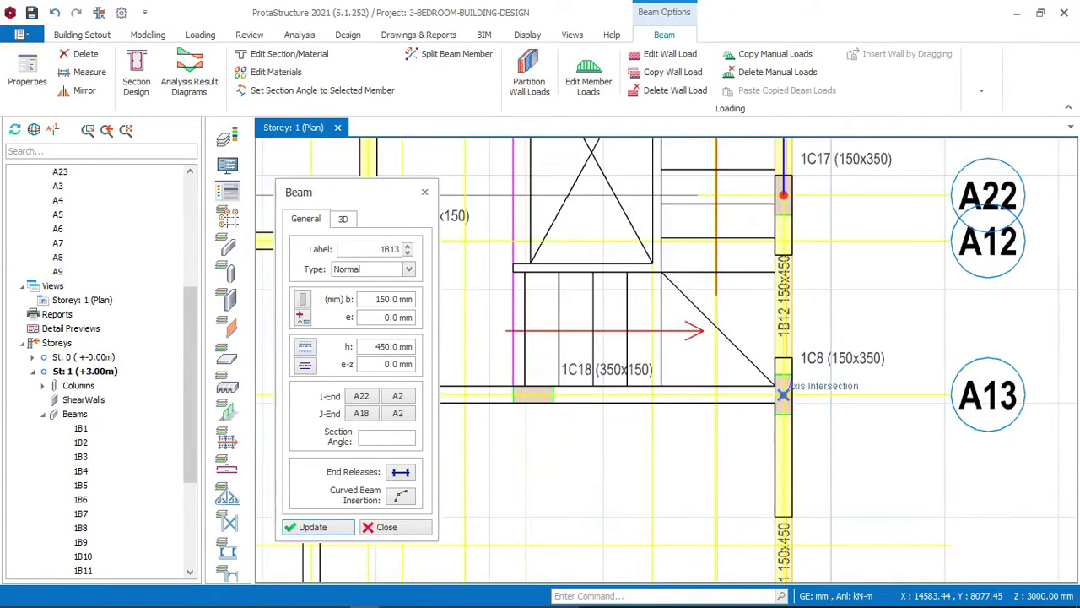
{"action": "scroll", "coordinate": [808, 396], "scroll_direction": "down", "scroll_amount": 2}
{"action": "scroll", "coordinate": [574, 390], "scroll_direction": "up", "scroll_amount": 2}
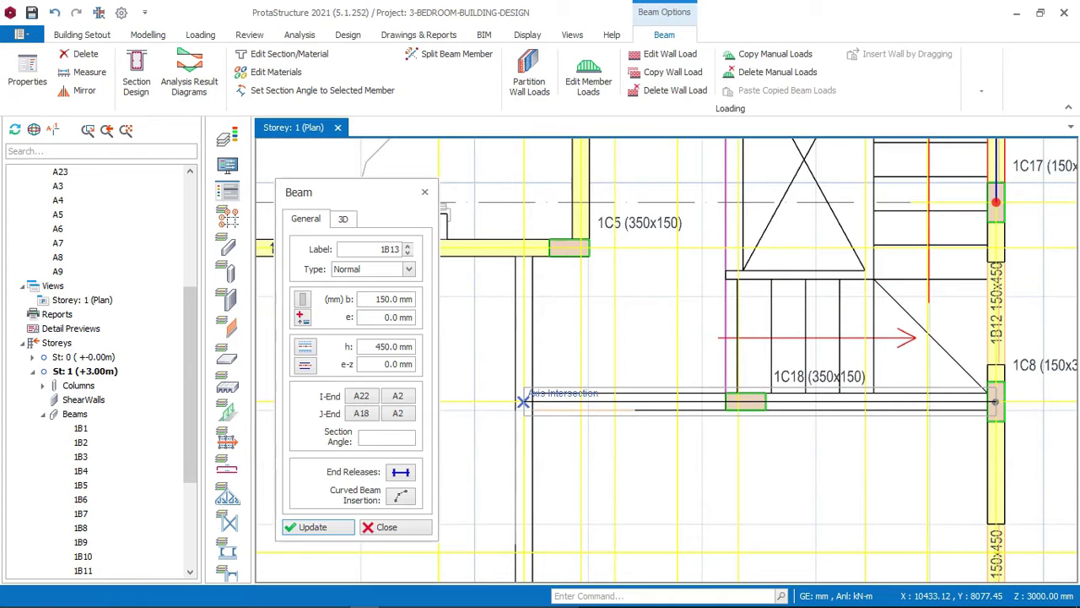
{"action": "left_click", "coordinate": [523, 401]}
{"action": "scroll", "coordinate": [670, 336], "scroll_direction": "down", "scroll_amount": 2}
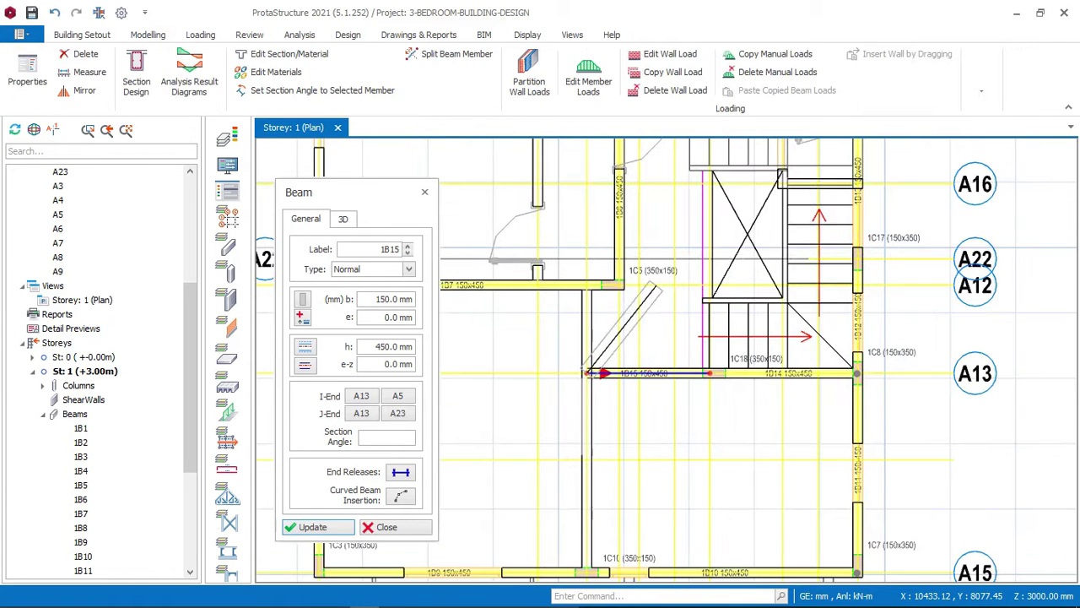
Insert a 150x450 mm beam along axis A5 from A15 to A12, and end beam insertion
{"action": "scroll", "coordinate": [586, 283], "scroll_direction": "up", "scroll_amount": 1}
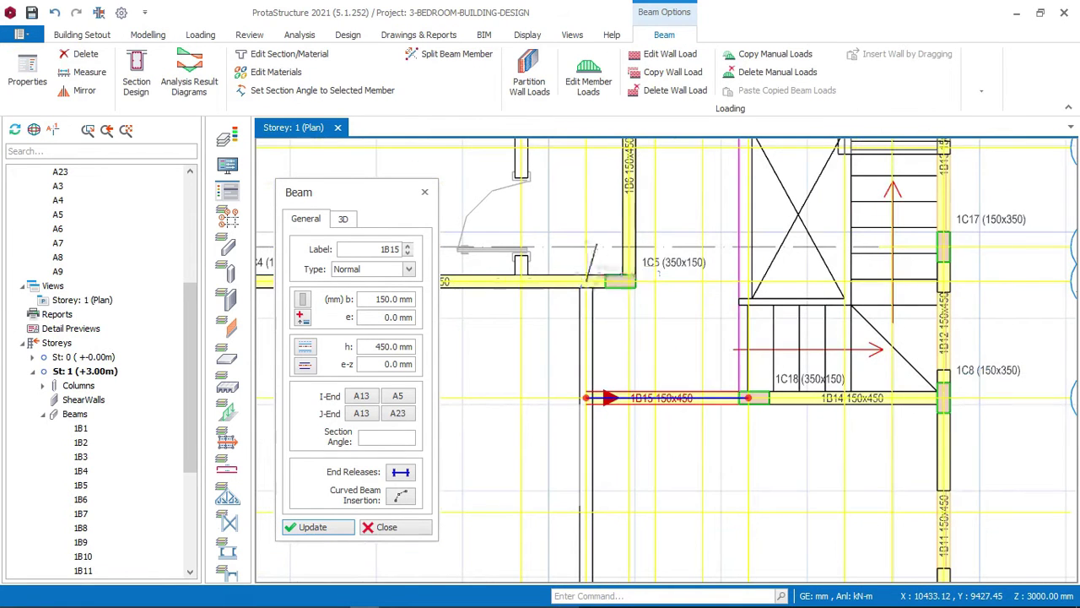
{"action": "scroll", "coordinate": [589, 268], "scroll_direction": "down", "scroll_amount": 3}
{"action": "scroll", "coordinate": [585, 397], "scroll_direction": "up", "scroll_amount": 2}
{"action": "left_click", "coordinate": [582, 435]}
{"action": "key", "text": "Return"}
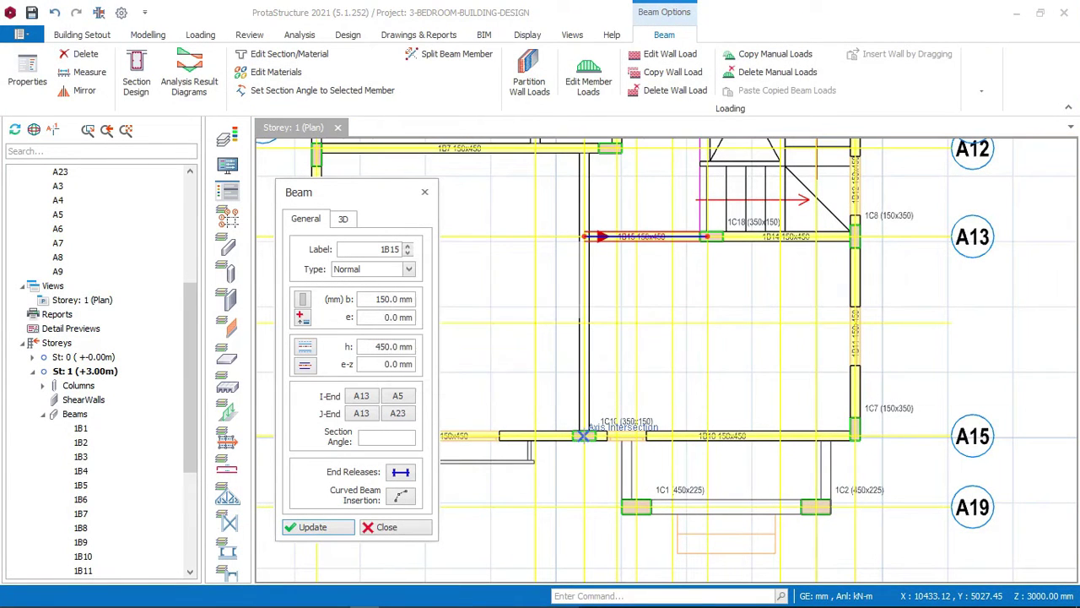
{"action": "scroll", "coordinate": [601, 235], "scroll_direction": "up", "scroll_amount": 1}
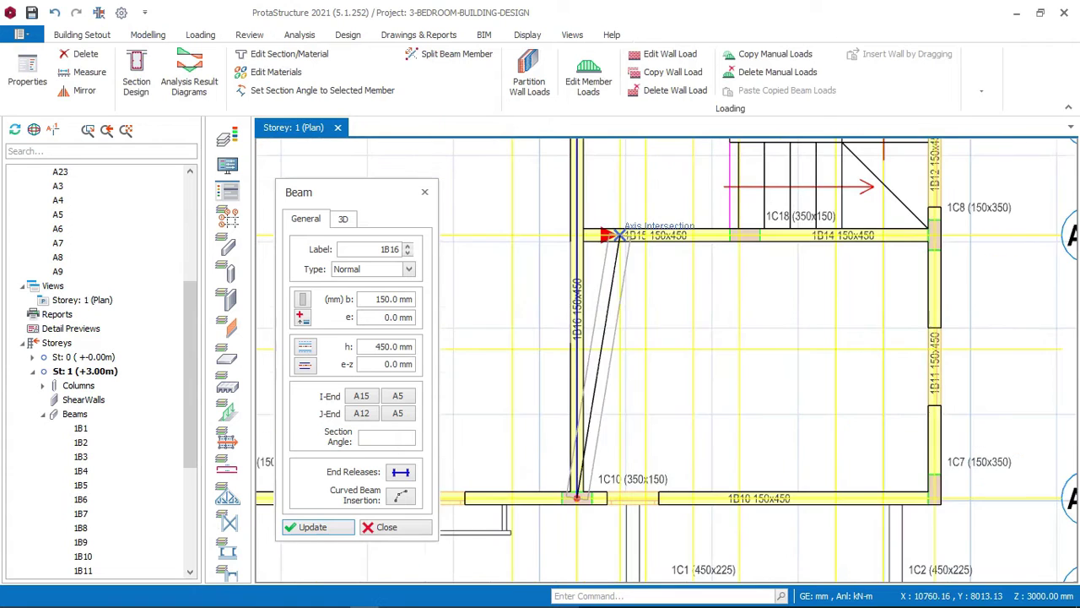
{"action": "key", "text": "Escape"}
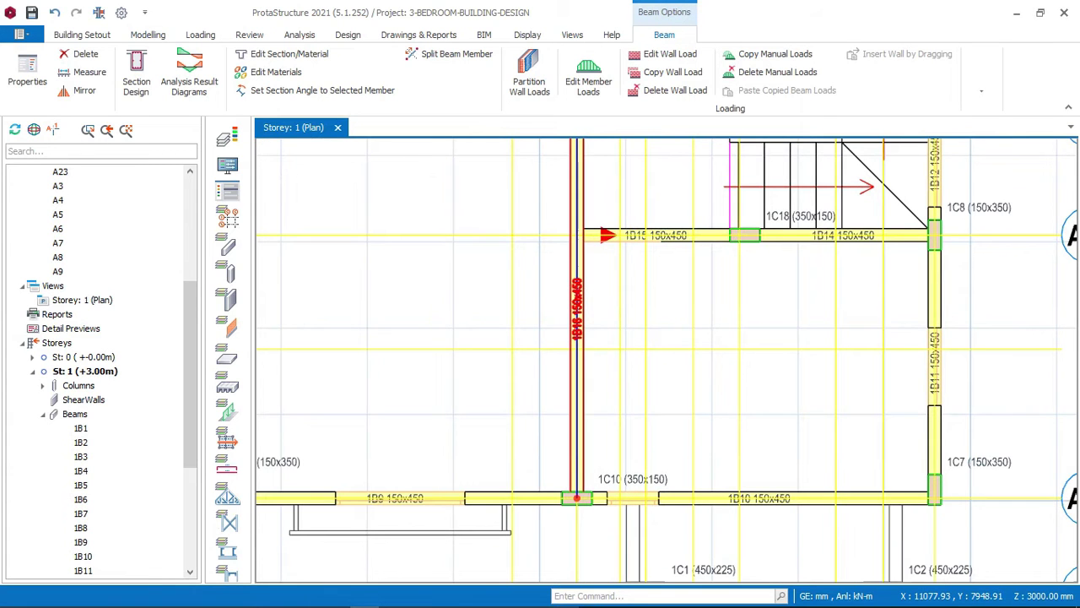
{"action": "key", "text": "Escape"}
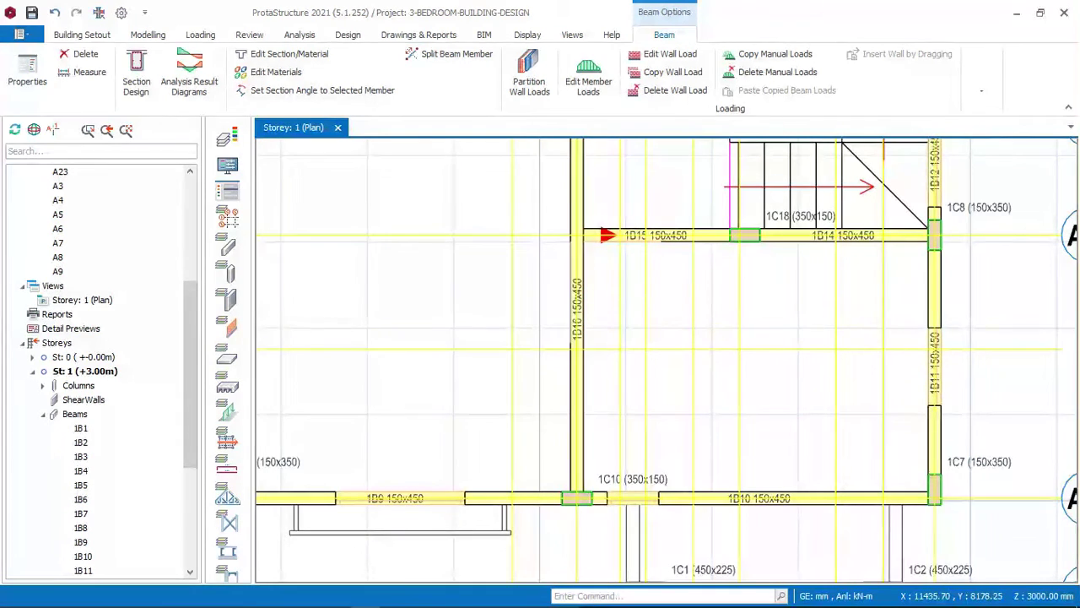
Mark the A13 beam between A5 and A23 as Both Ends Supported
{"action": "left_click", "coordinate": [655, 235]}
{"action": "key", "text": "Escape"}
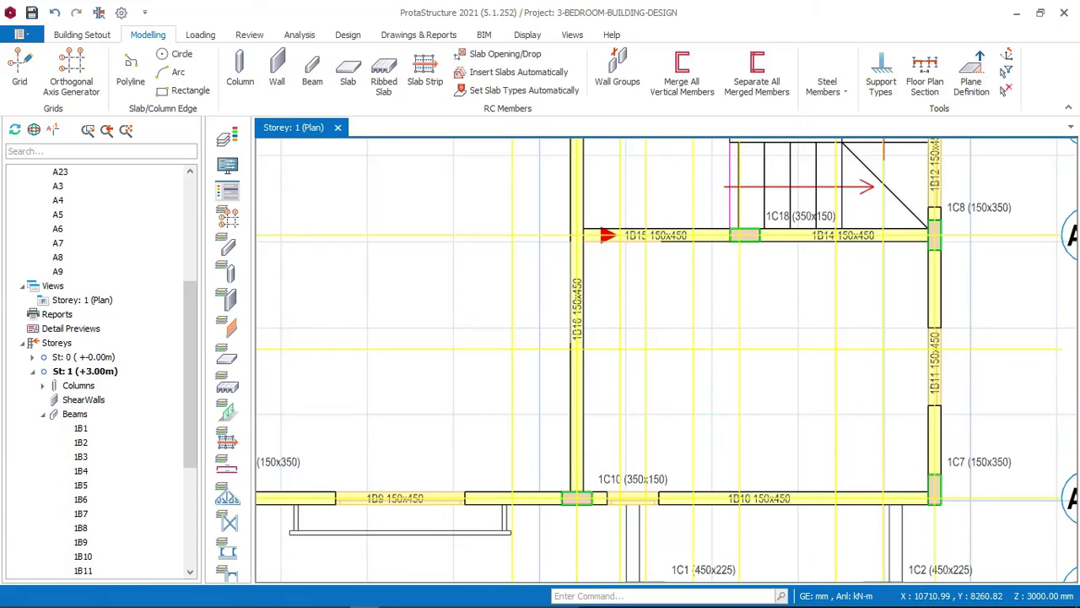
{"action": "right_click", "coordinate": [600, 219]}
{"action": "key", "text": "Escape"}
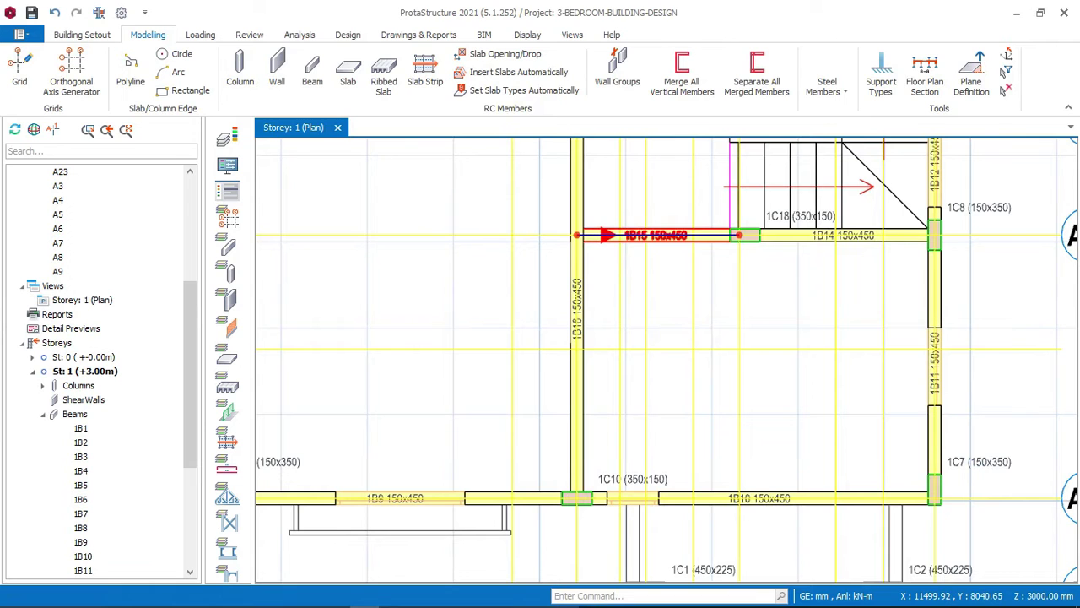
{"action": "left_click", "coordinate": [666, 235]}
{"action": "right_click", "coordinate": [643, 236]}
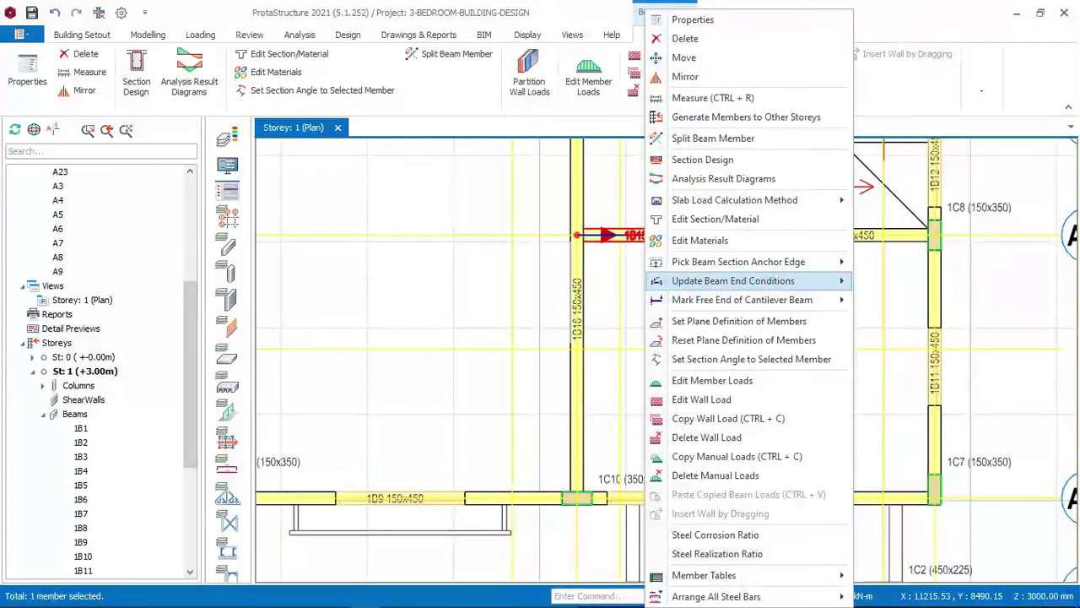
{"action": "mouse_move", "coordinate": [742, 299]}
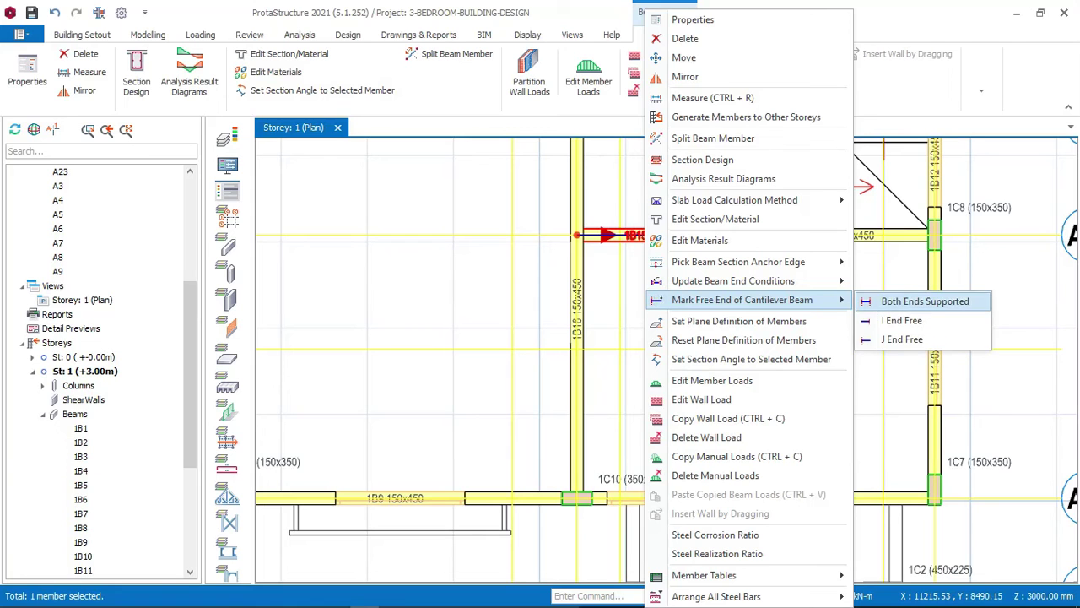
{"action": "left_click", "coordinate": [925, 301]}
{"action": "scroll", "coordinate": [624, 291], "scroll_direction": "down", "scroll_amount": 1}
{"action": "scroll", "coordinate": [626, 293], "scroll_direction": "down", "scroll_amount": 2}
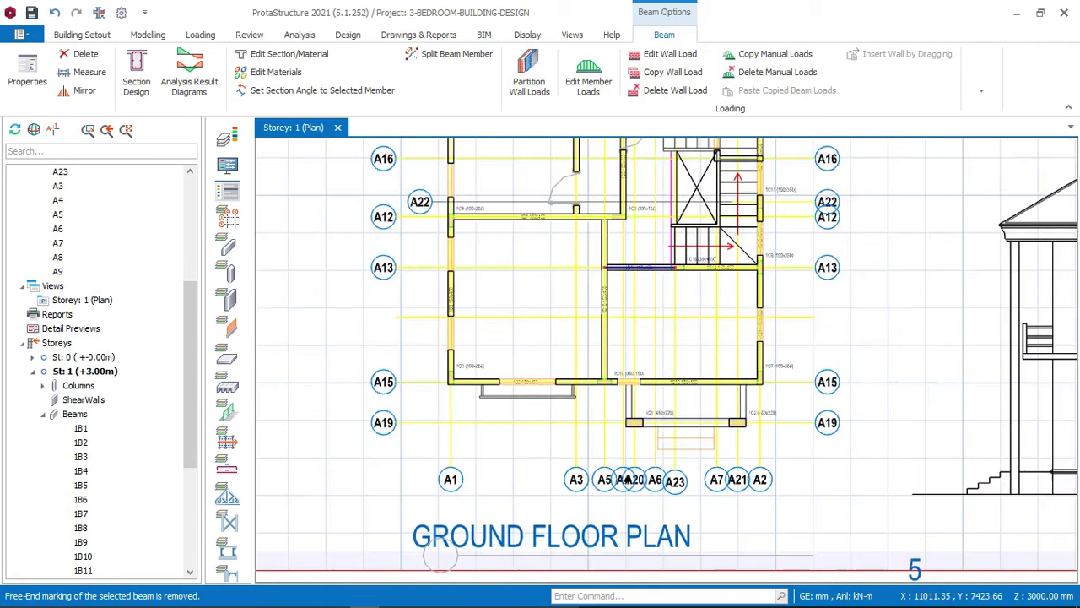
Set up a new beam with a width of 150 mm and a depth of 450 mm
{"action": "key", "text": "Escape"}
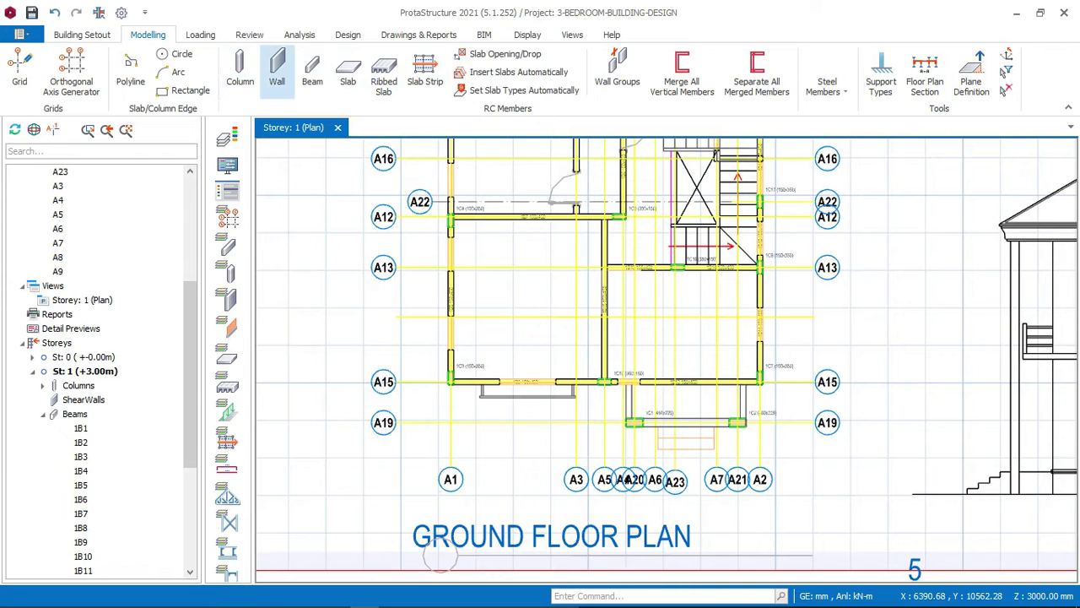
{"action": "left_click", "coordinate": [312, 71]}
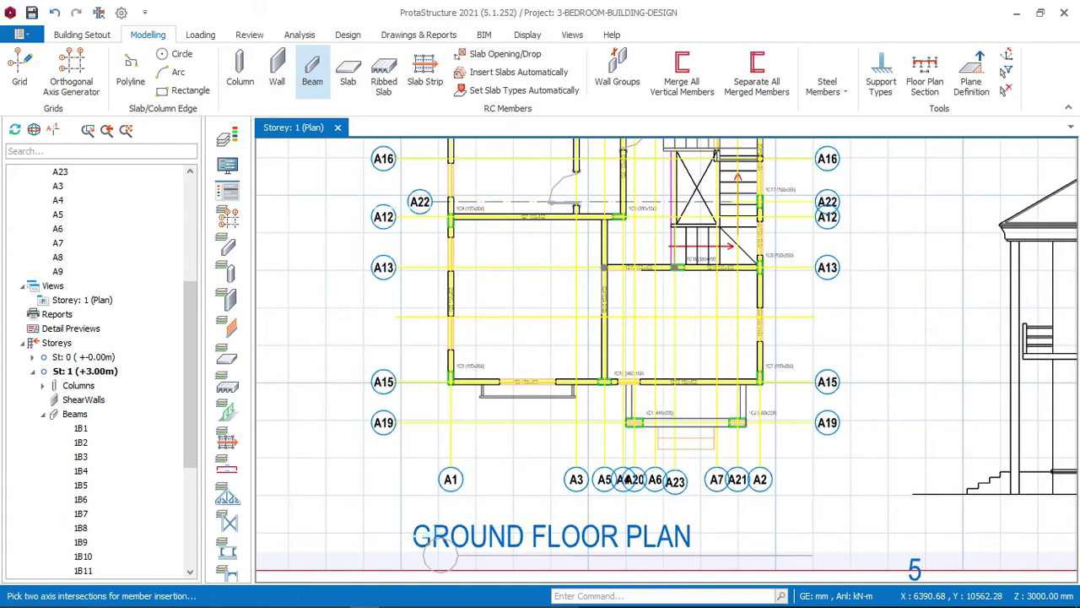
{"action": "left_click", "coordinate": [390, 299]}
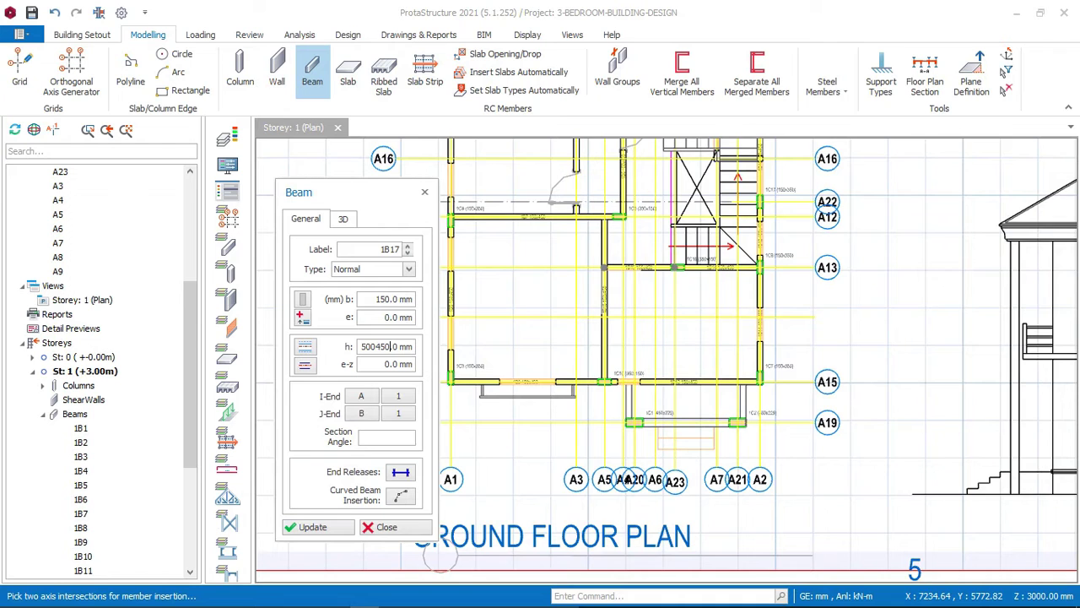
{"action": "key", "text": "Delete"}
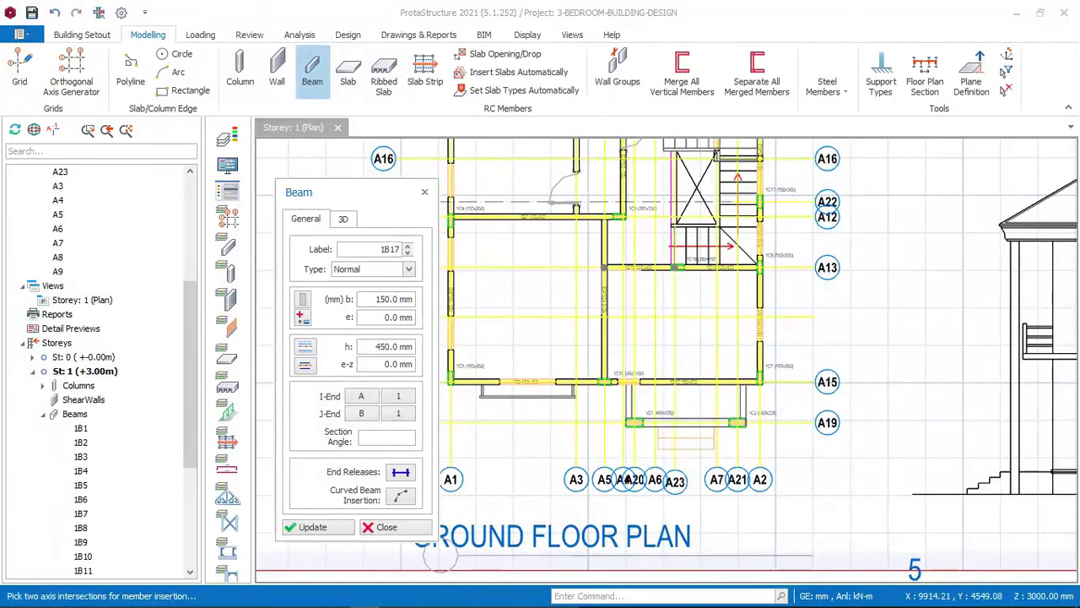
Insert 150x450 mm beams along axis A1 from the corner column at A8 down to A12
{"action": "scroll", "coordinate": [657, 445], "scroll_direction": "up", "scroll_amount": 5}
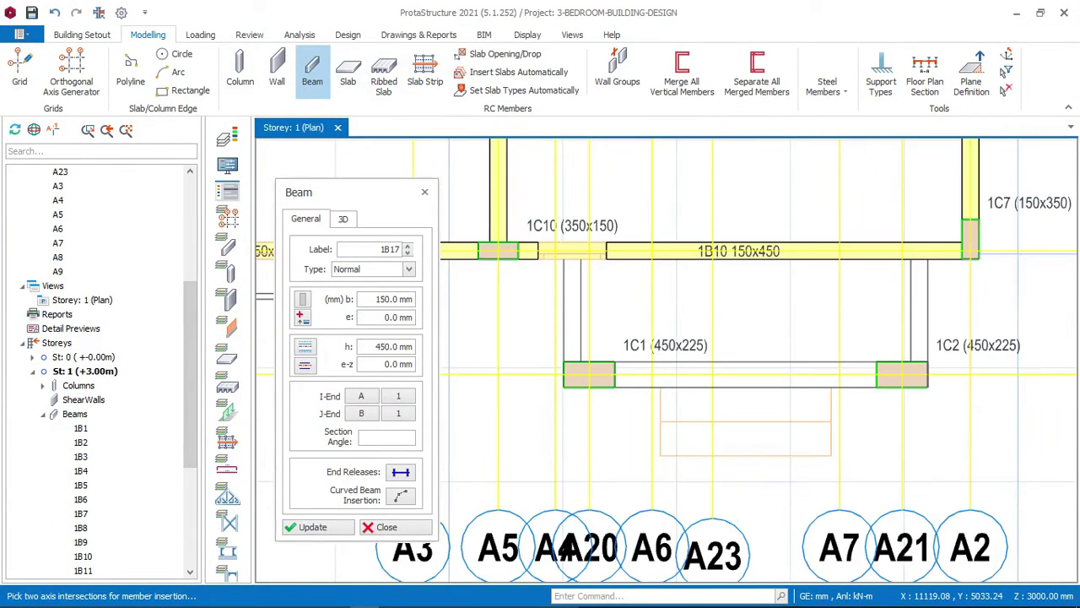
{"action": "scroll", "coordinate": [625, 384], "scroll_direction": "down", "scroll_amount": 1}
{"action": "scroll", "coordinate": [621, 371], "scroll_direction": "up", "scroll_amount": 1}
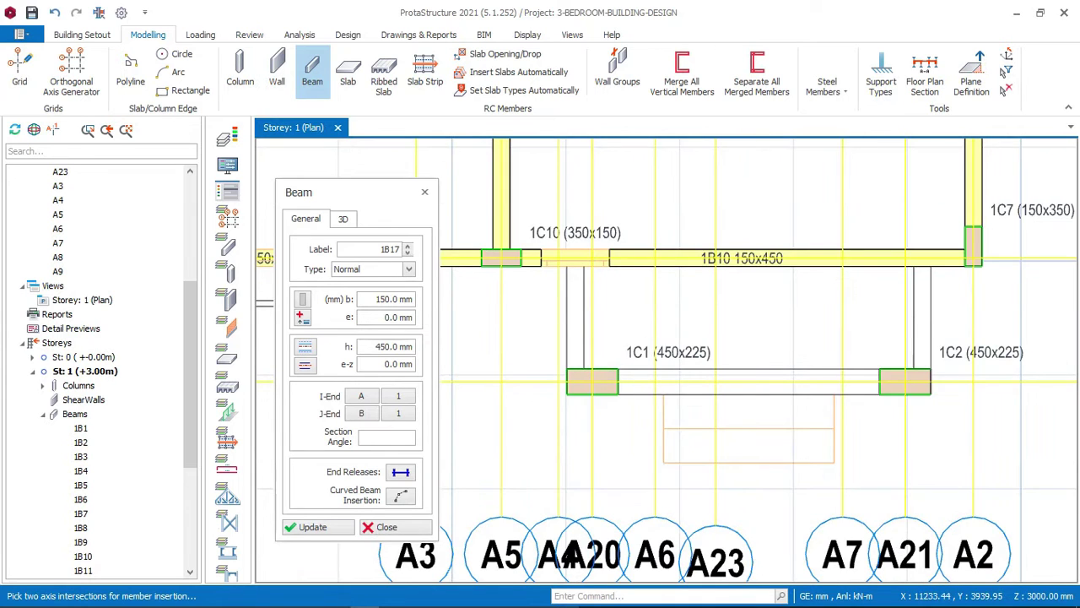
{"action": "scroll", "coordinate": [578, 384], "scroll_direction": "up", "scroll_amount": 1}
{"action": "scroll", "coordinate": [598, 379], "scroll_direction": "down", "scroll_amount": 5}
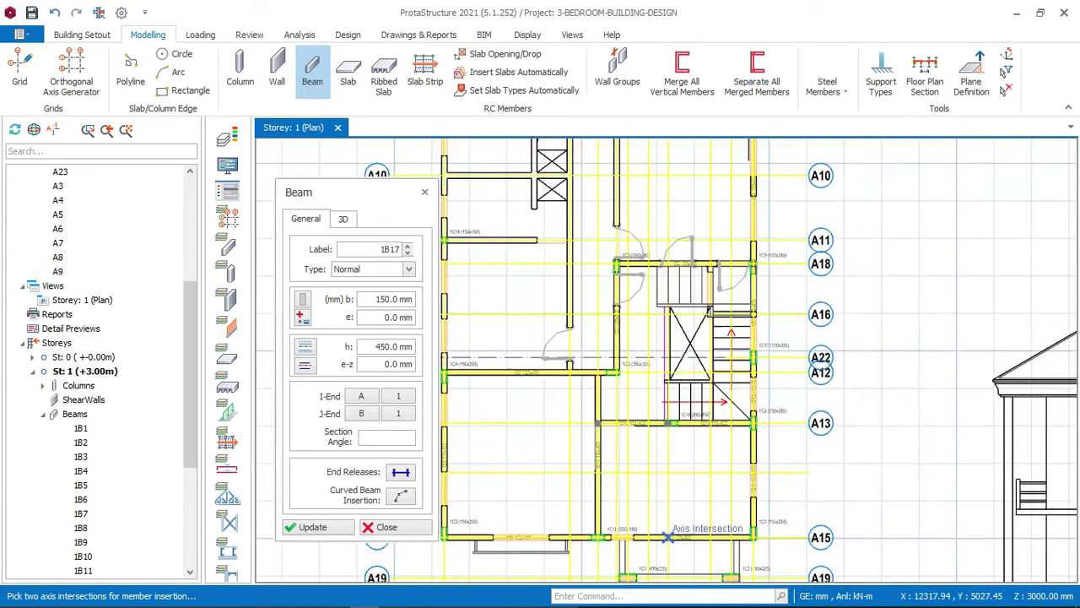
{"action": "middle_click_drag", "start_coordinate": [667, 328], "coordinate": [692, 417]}
{"action": "scroll", "coordinate": [661, 455], "scroll_direction": "up", "scroll_amount": 1}
{"action": "middle_click_drag", "start_coordinate": [536, 255], "coordinate": [644, 349]}
{"action": "scroll", "coordinate": [591, 338], "scroll_direction": "down", "scroll_amount": 3}
{"action": "scroll", "coordinate": [591, 338], "scroll_direction": "up", "scroll_amount": 5}
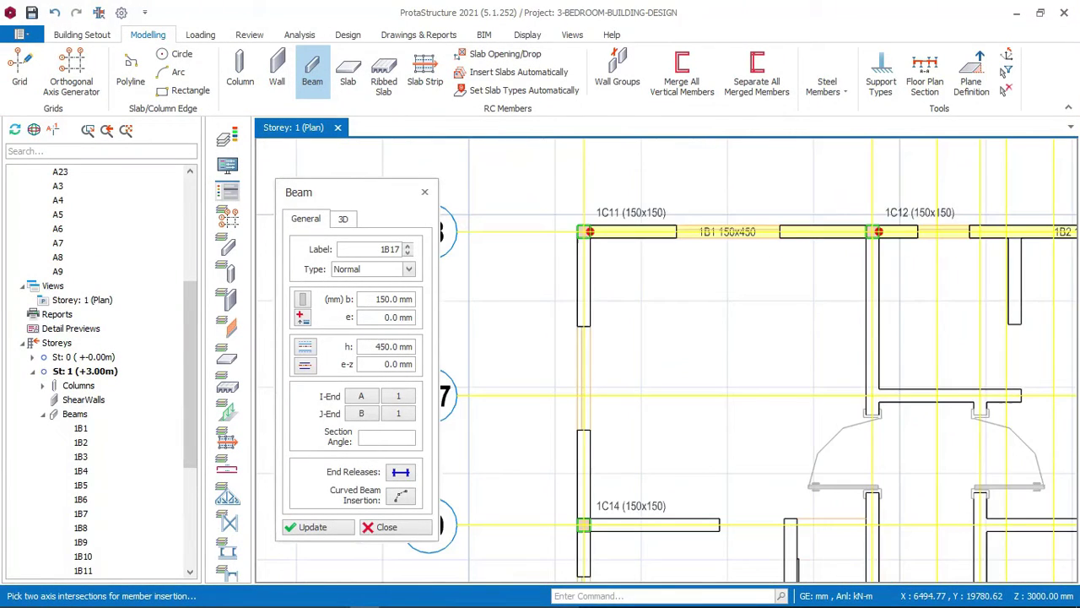
{"action": "scroll", "coordinate": [573, 422], "scroll_direction": "down", "scroll_amount": 4}
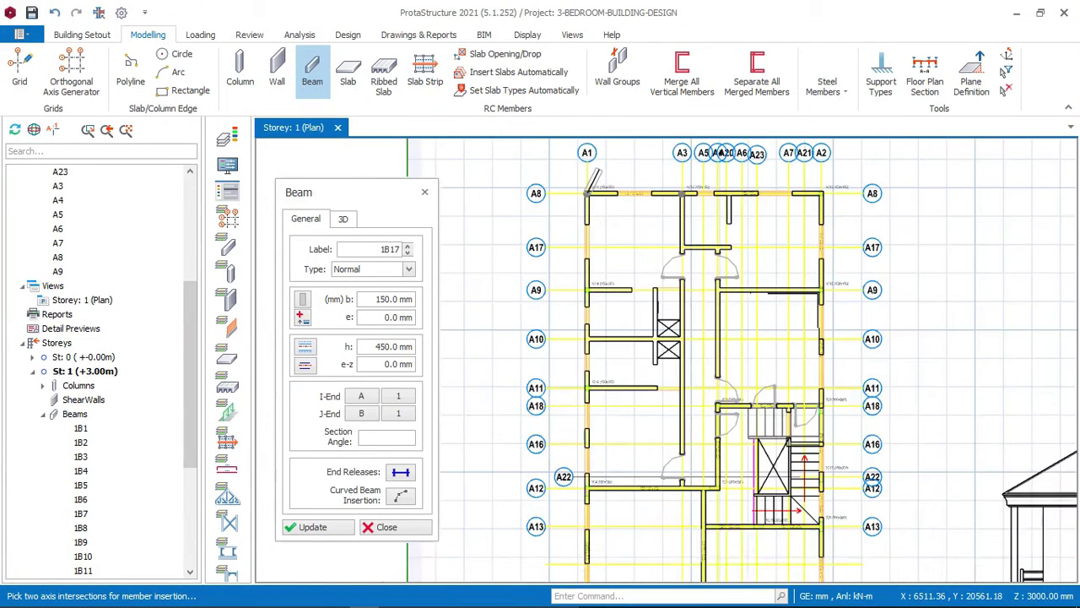
{"action": "scroll", "coordinate": [567, 438], "scroll_direction": "up", "scroll_amount": 6}
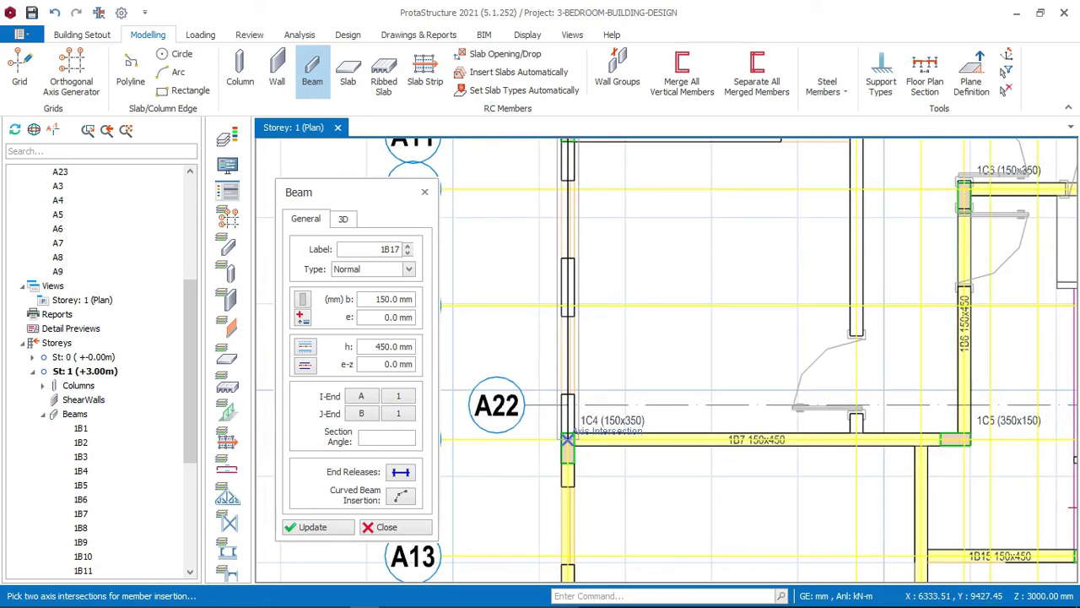
{"action": "left_click", "coordinate": [568, 439]}
{"action": "scroll", "coordinate": [564, 426], "scroll_direction": "down", "scroll_amount": 5}
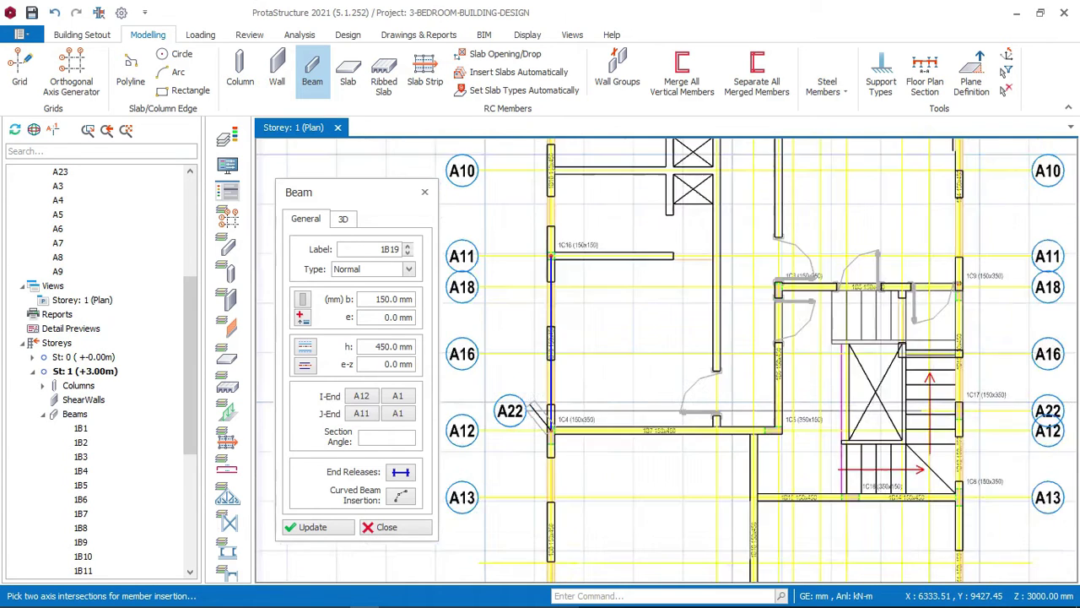
{"action": "scroll", "coordinate": [555, 329], "scroll_direction": "up", "scroll_amount": 3}
{"action": "scroll", "coordinate": [553, 308], "scroll_direction": "up", "scroll_amount": 2}
{"action": "scroll", "coordinate": [497, 291], "scroll_direction": "down", "scroll_amount": 5}
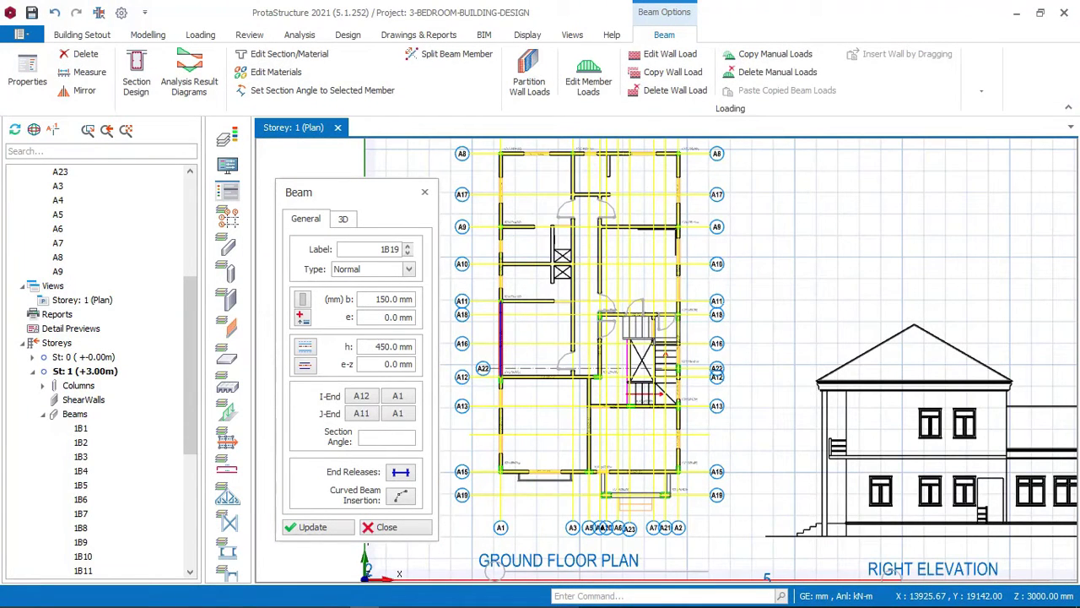
Examine the stairwell area of the ground floor plan and the right elevation, and end beam insertion
{"action": "scroll", "coordinate": [607, 195], "scroll_direction": "down", "scroll_amount": 3}
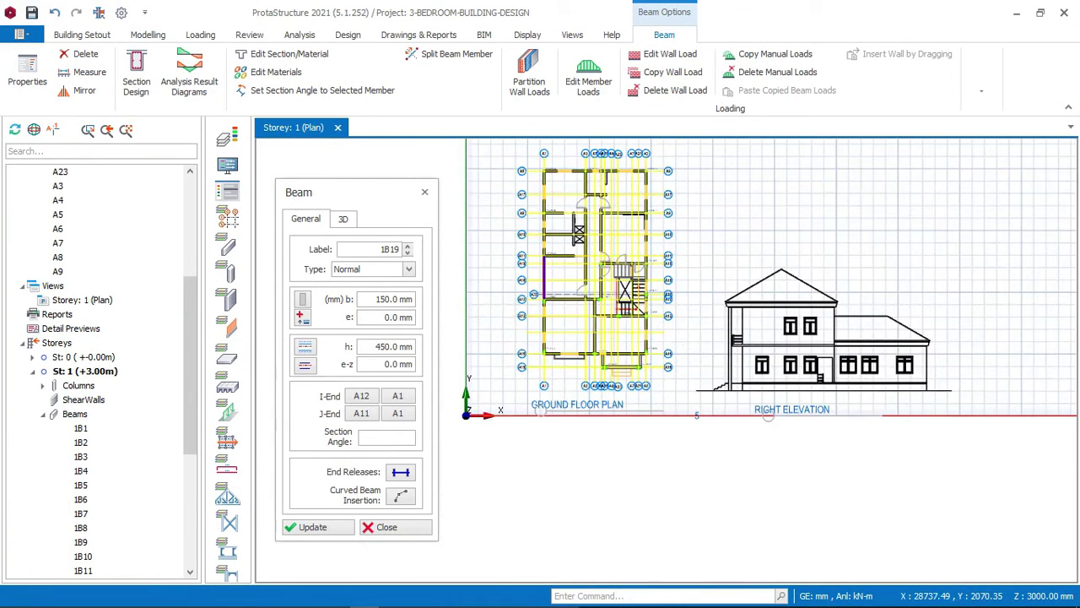
{"action": "scroll", "coordinate": [880, 361], "scroll_direction": "up", "scroll_amount": 3}
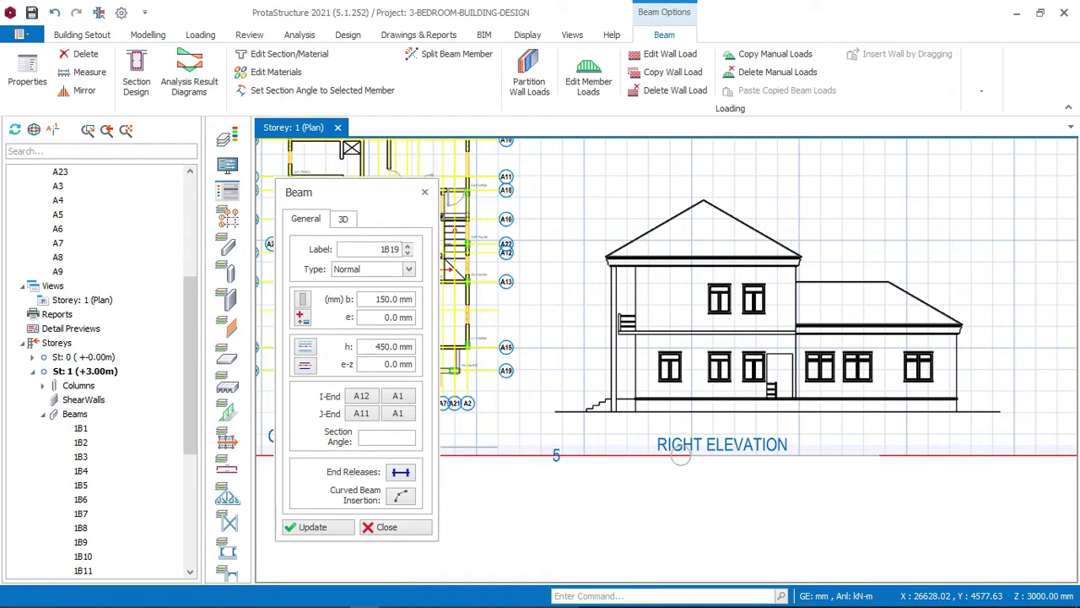
{"action": "scroll", "coordinate": [792, 356], "scroll_direction": "down", "scroll_amount": 1}
{"action": "middle_click_drag", "start_coordinate": [639, 290], "coordinate": [735, 399]}
{"action": "scroll", "coordinate": [606, 346], "scroll_direction": "up", "scroll_amount": 6}
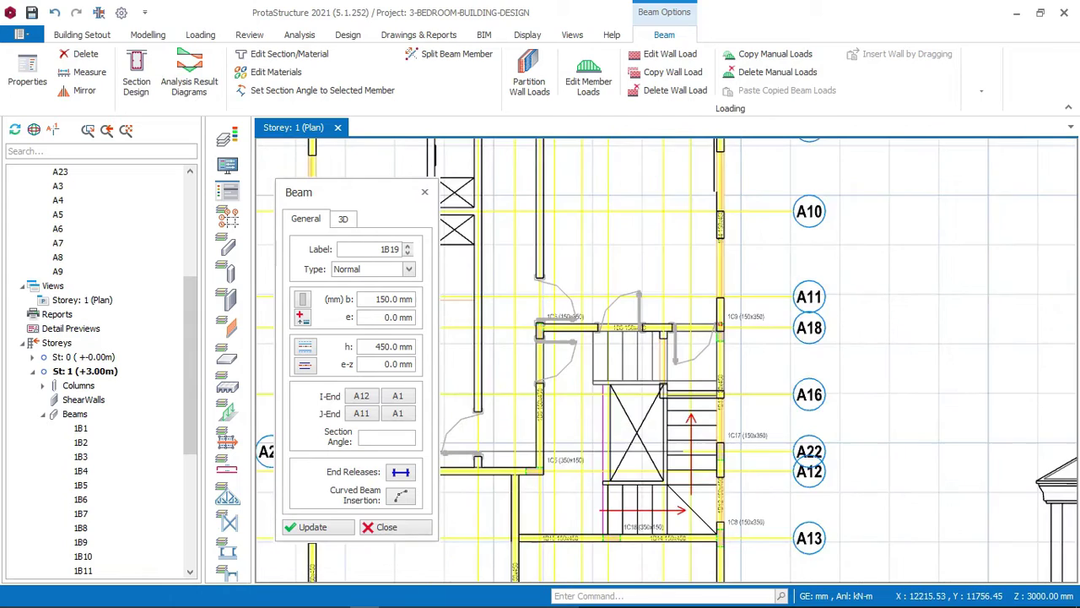
{"action": "scroll", "coordinate": [815, 261], "scroll_direction": "down", "scroll_amount": 4}
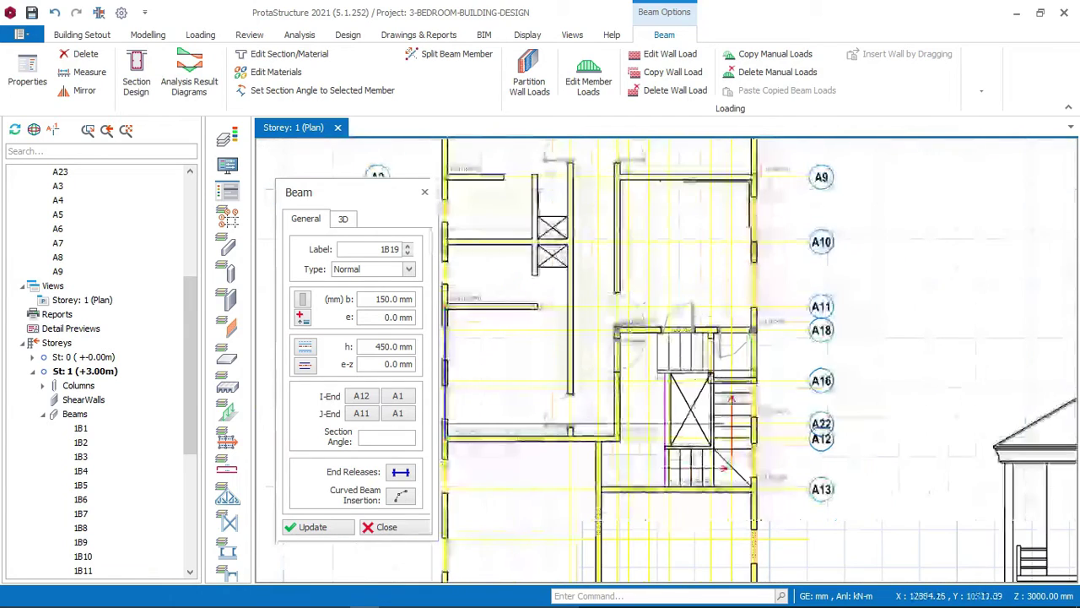
{"action": "scroll", "coordinate": [715, 411], "scroll_direction": "up", "scroll_amount": 2}
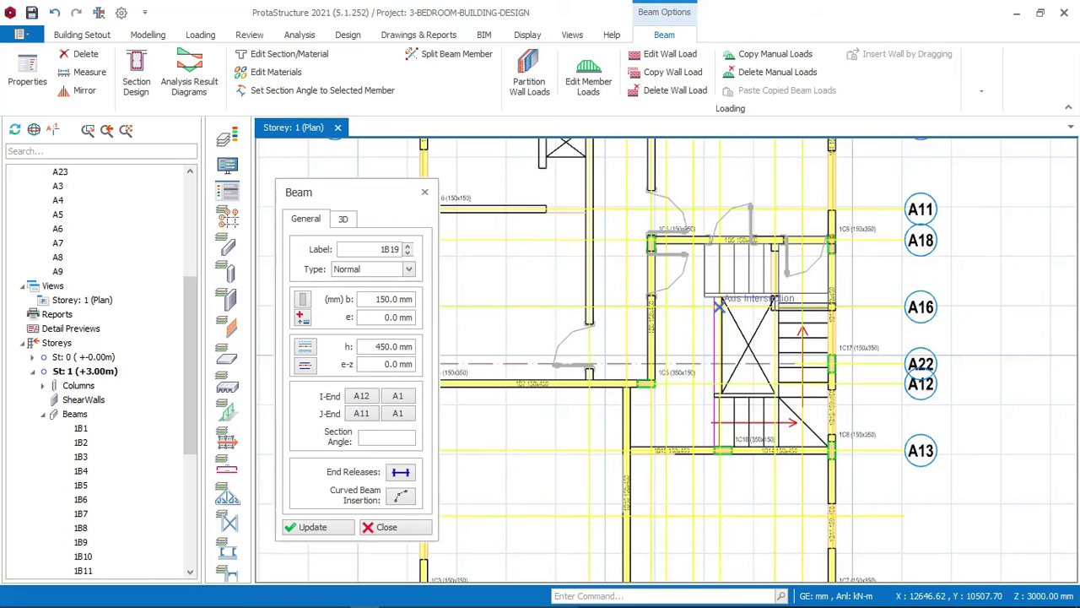
{"action": "scroll", "coordinate": [708, 270], "scroll_direction": "down", "scroll_amount": 2}
{"action": "key", "text": "Escape"}
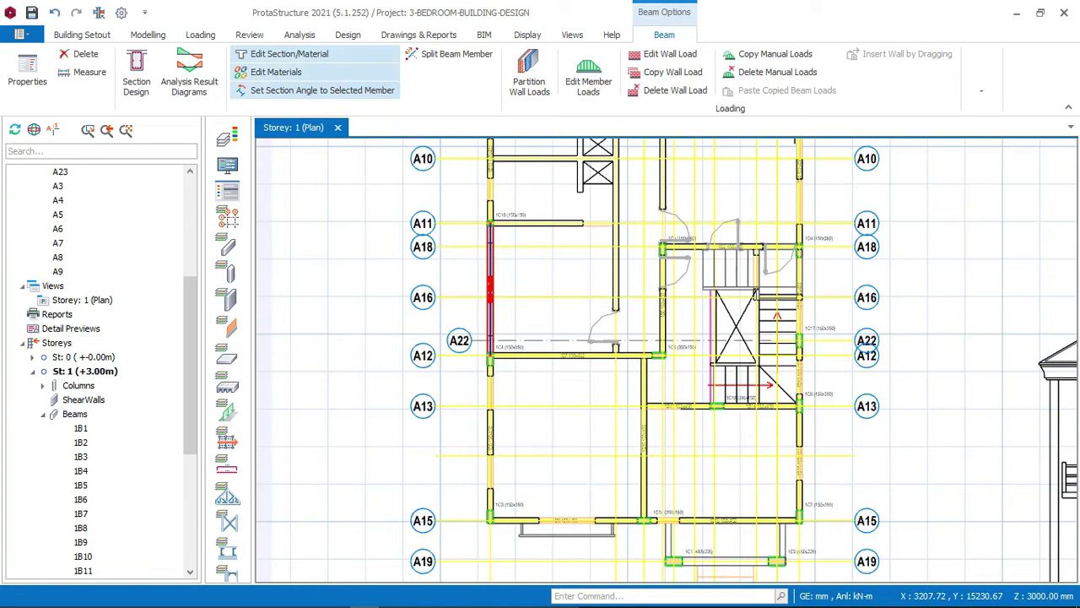
Set up a new slab by beam region with a thickness of 150 mm
{"action": "left_click", "coordinate": [148, 34]}
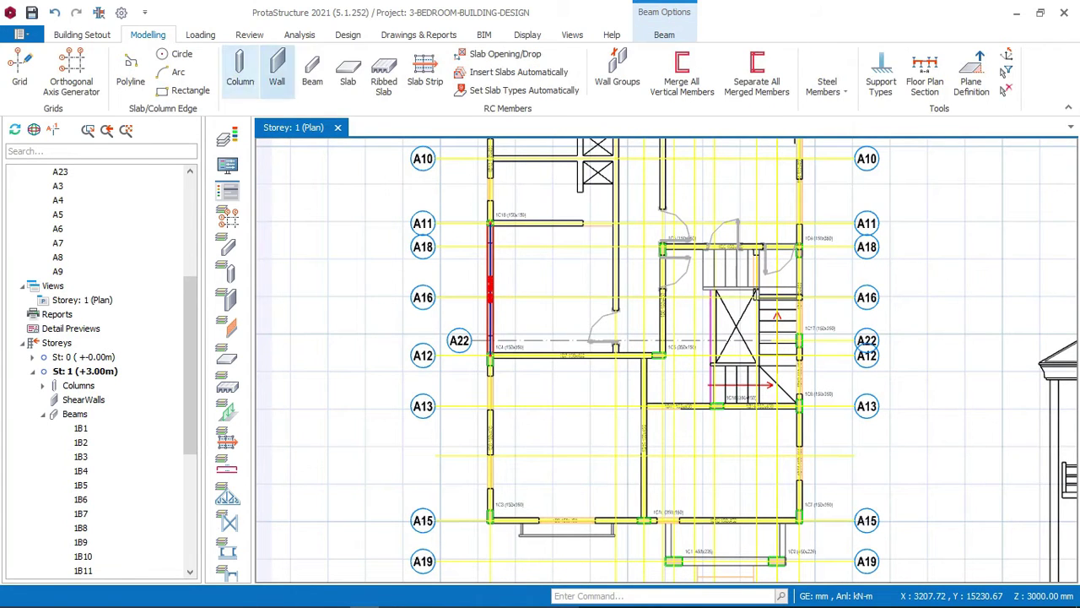
{"action": "left_click", "coordinate": [347, 74]}
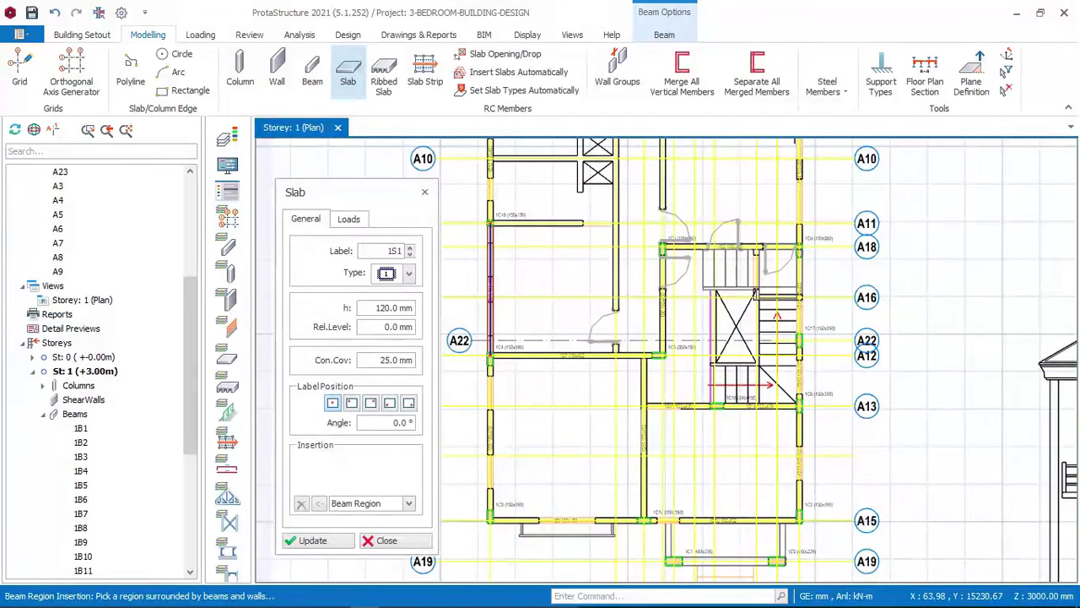
{"action": "left_click", "coordinate": [393, 308]}
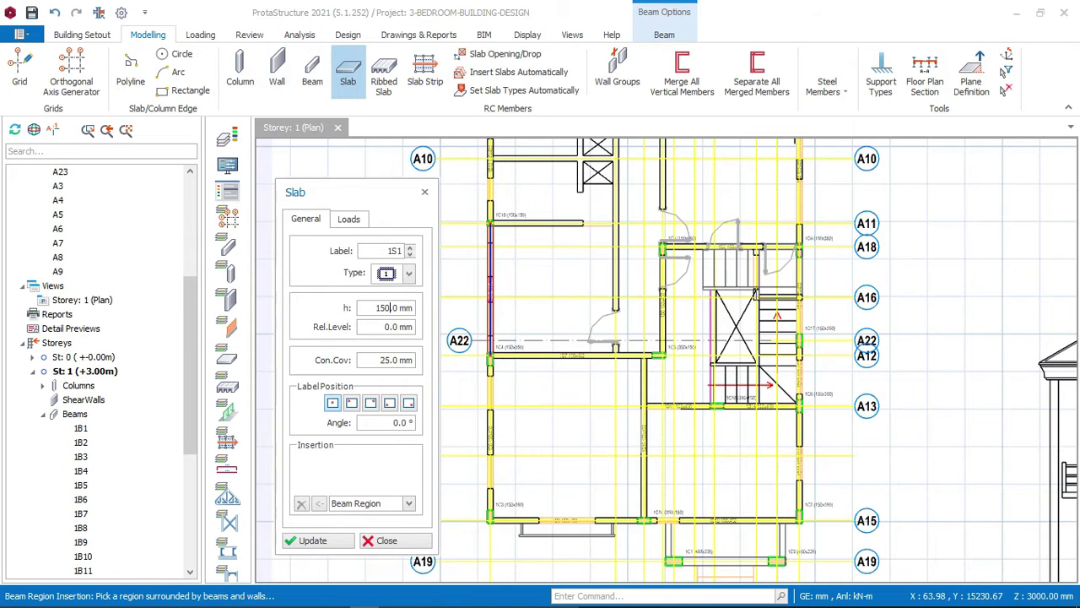
Set the slab's dead load to 1.5 kN/m2, imposed load to 1.5 for general domestic use, and roof load to 0.5 kN/m2
{"action": "left_click", "coordinate": [349, 218]}
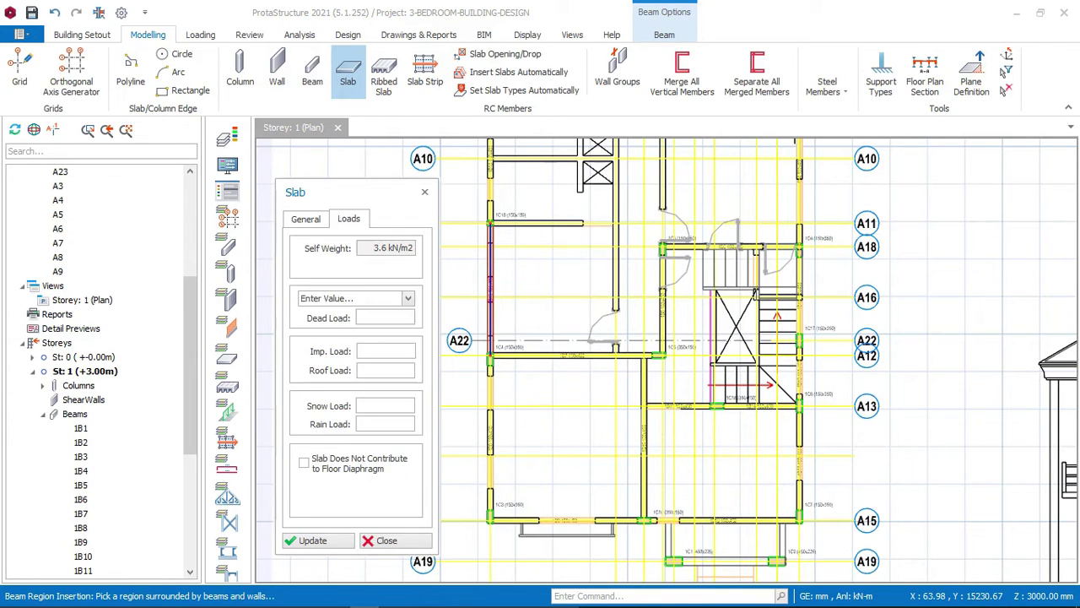
{"action": "left_click", "coordinate": [378, 318]}
{"action": "type", "text": "1"}
{"action": "type", "text": "1"}
{"action": "right_click", "coordinate": [379, 350]}
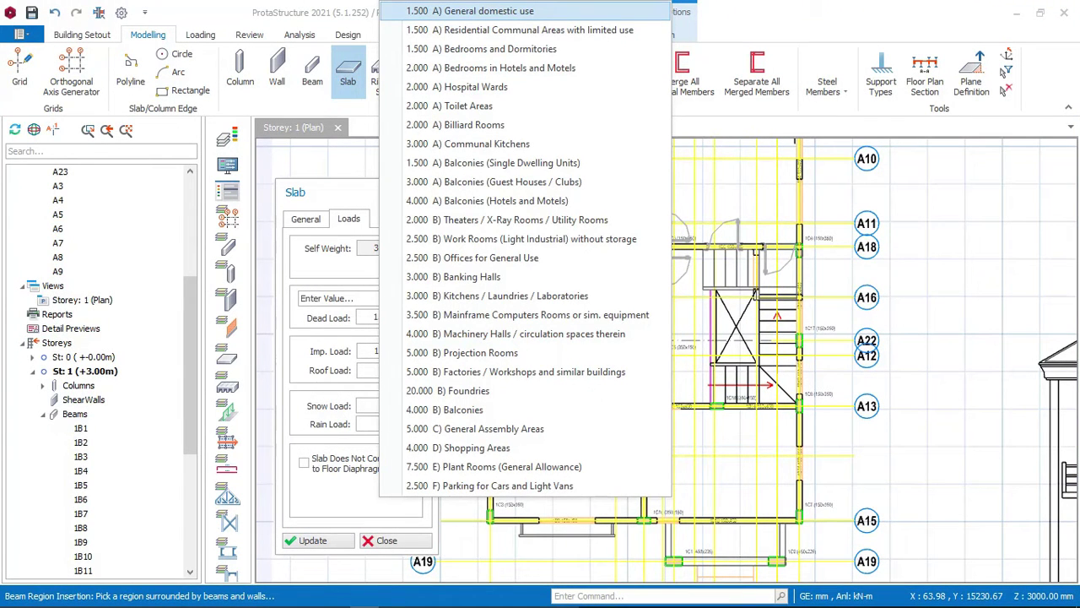
{"action": "left_click", "coordinate": [470, 11]}
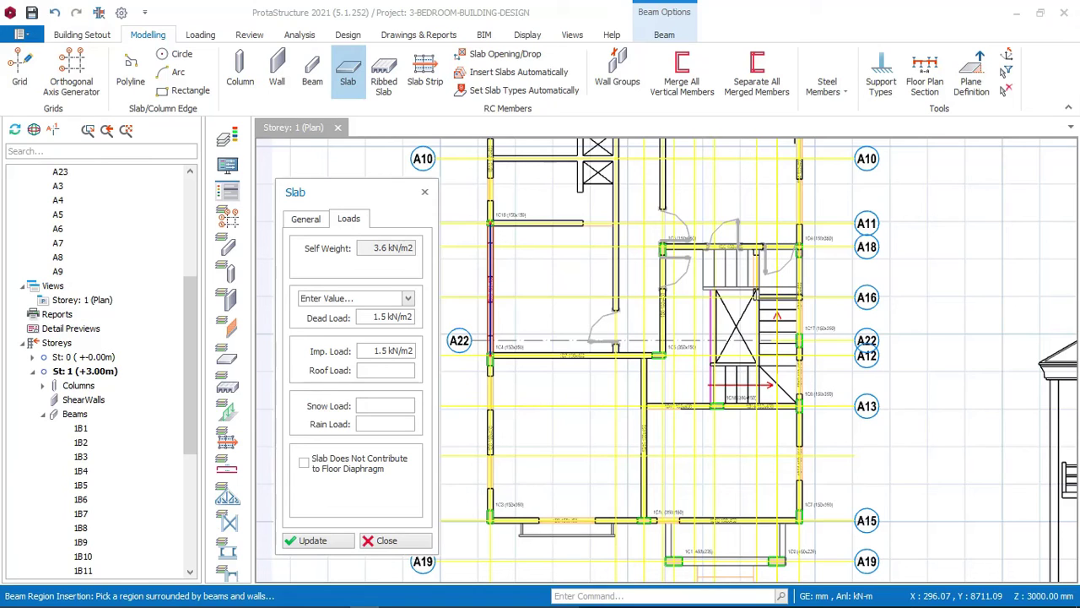
{"action": "type", "text": "0.5 kN/m2"}
Insert slabs in the two front bays, from A1 to A5 and from A5 to A2, and end slab insertion
{"action": "scroll", "coordinate": [533, 357], "scroll_direction": "down", "scroll_amount": 2}
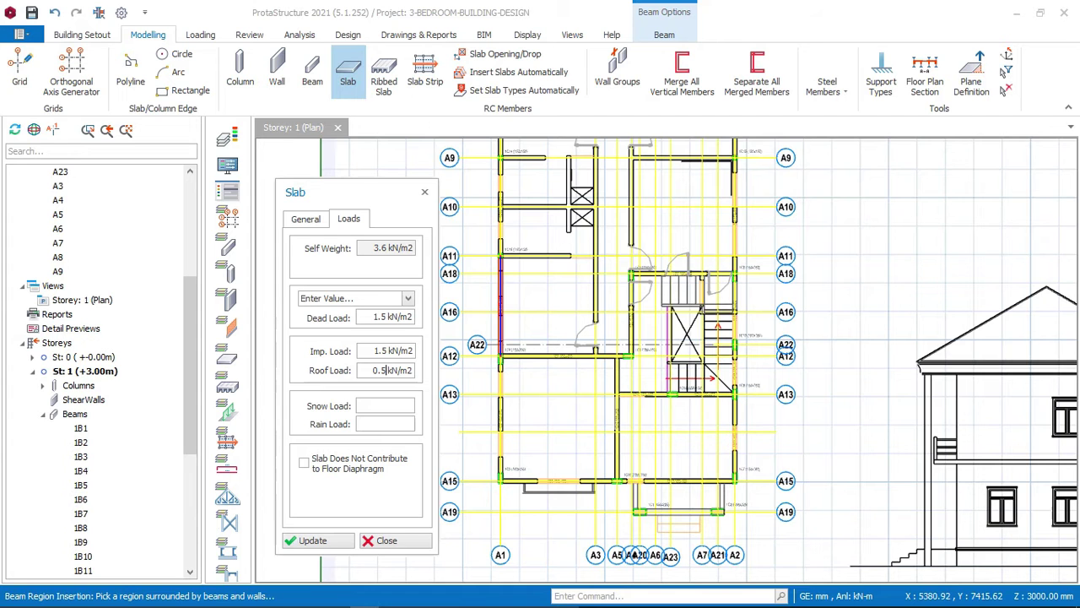
{"action": "scroll", "coordinate": [588, 375], "scroll_direction": "down", "scroll_amount": 1}
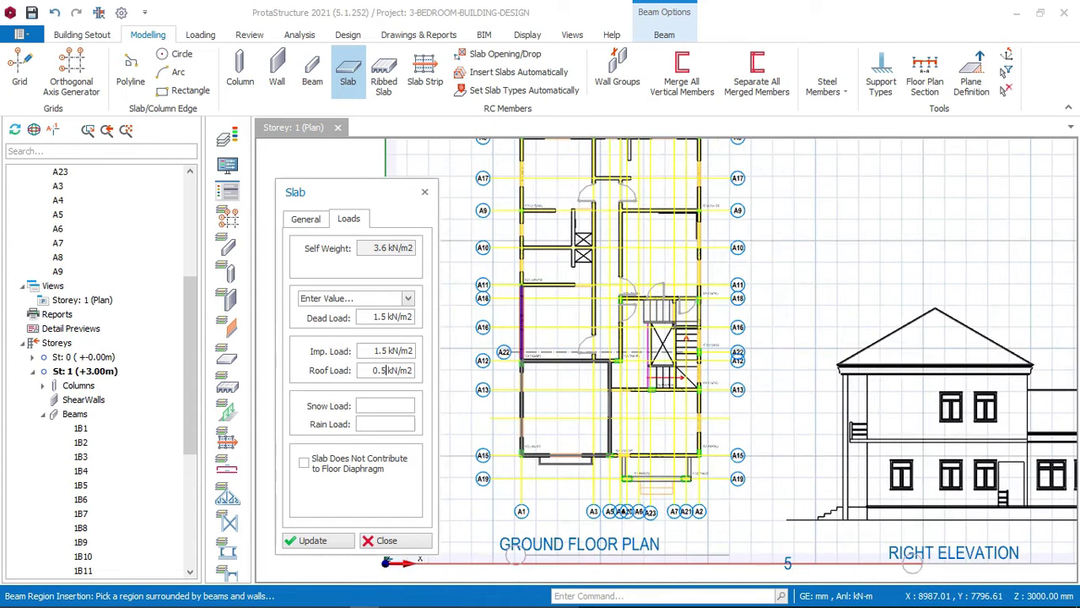
{"action": "scroll", "coordinate": [574, 417], "scroll_direction": "up", "scroll_amount": 1}
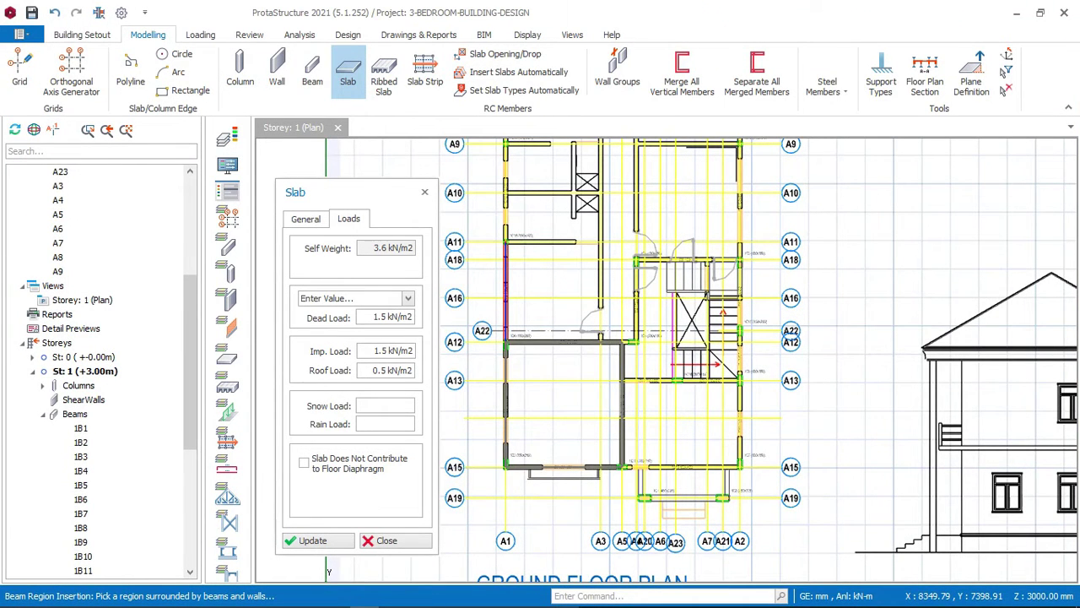
{"action": "left_click", "coordinate": [579, 407]}
{"action": "scroll", "coordinate": [705, 422], "scroll_direction": "up", "scroll_amount": 1}
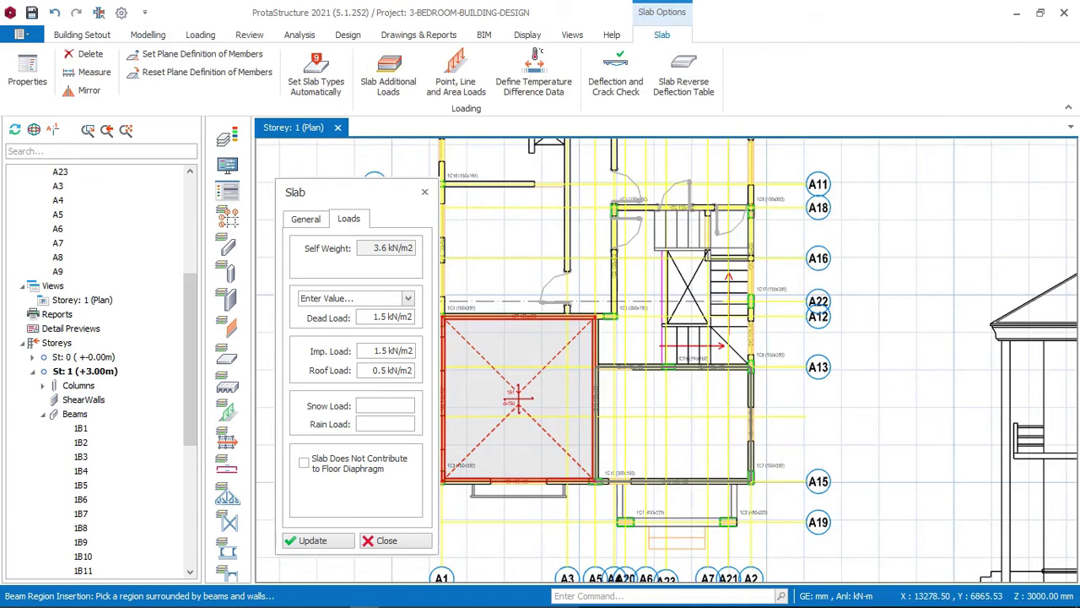
{"action": "left_click", "coordinate": [692, 405]}
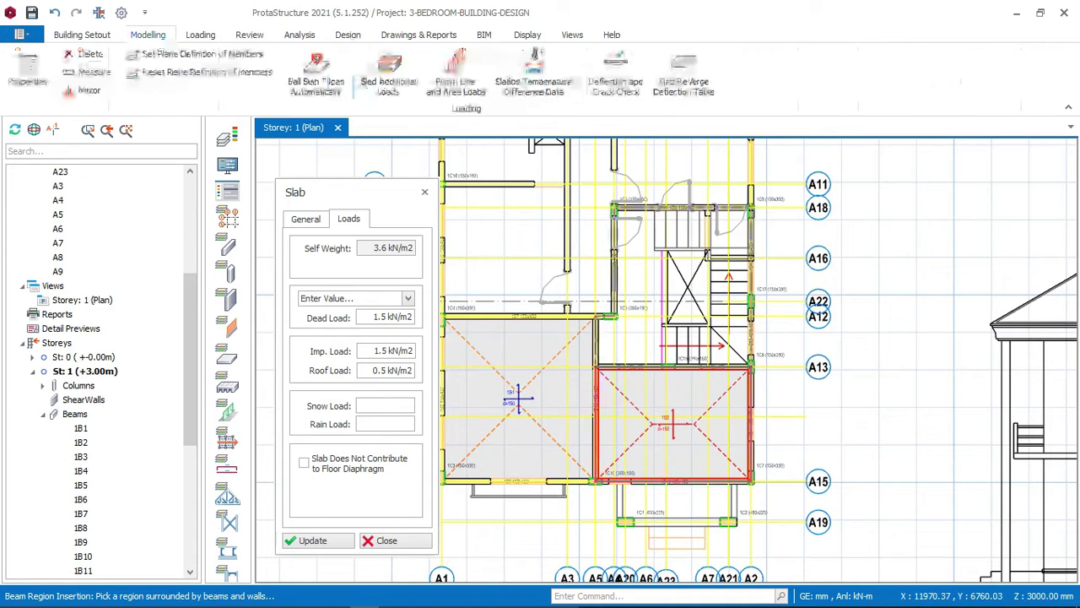
{"action": "scroll", "coordinate": [678, 261], "scroll_direction": "up", "scroll_amount": 2}
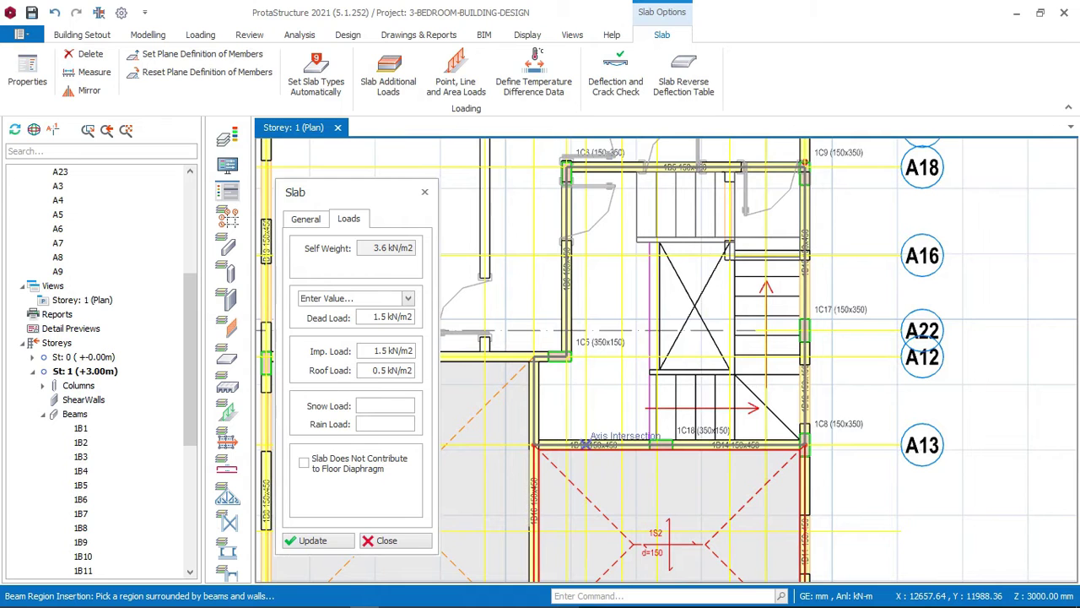
{"action": "key", "text": "Escape"}
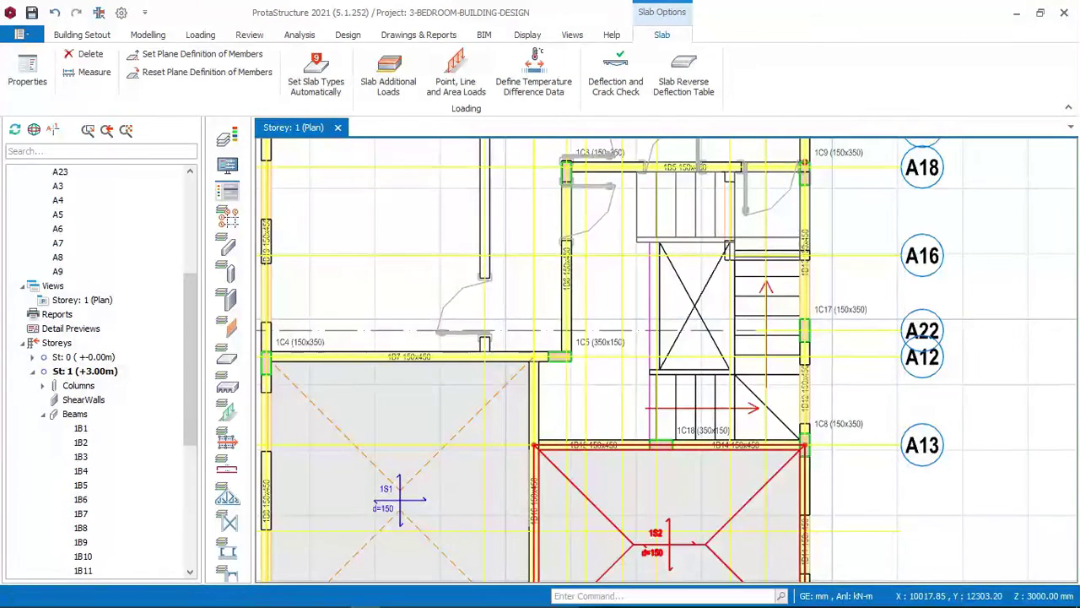
Insert a 250x500 mm beam along axis A23 from A13 to A18 beside the stairs, and end beam insertion
{"action": "left_click", "coordinate": [148, 34]}
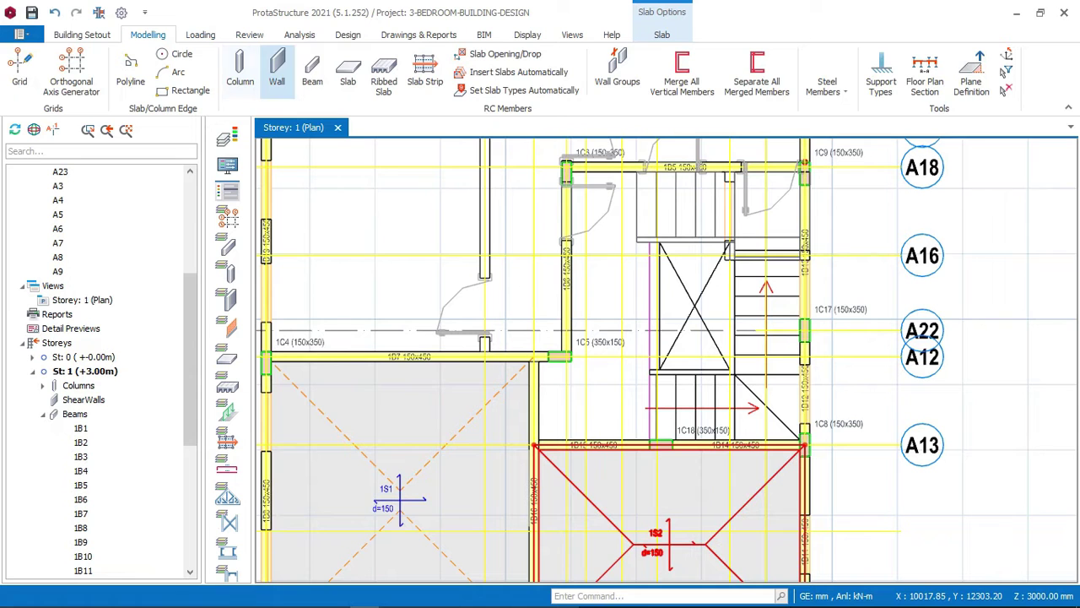
{"action": "left_click", "coordinate": [312, 76]}
{"action": "scroll", "coordinate": [656, 446], "scroll_direction": "up", "scroll_amount": 1}
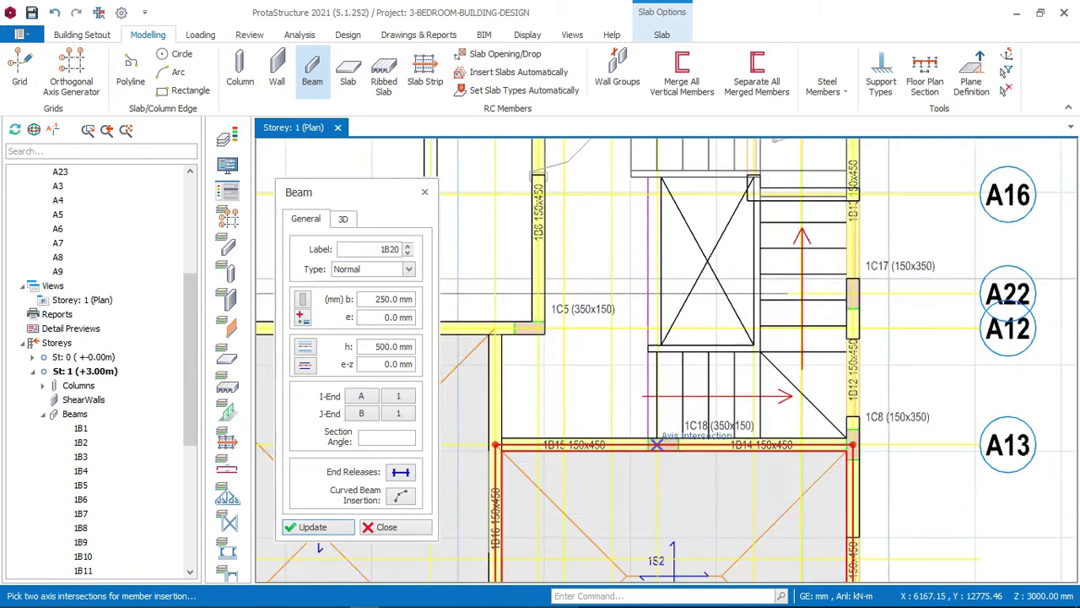
{"action": "left_click", "coordinate": [655, 445]}
{"action": "scroll", "coordinate": [638, 427], "scroll_direction": "down", "scroll_amount": 2}
{"action": "scroll", "coordinate": [649, 228], "scroll_direction": "up", "scroll_amount": 2}
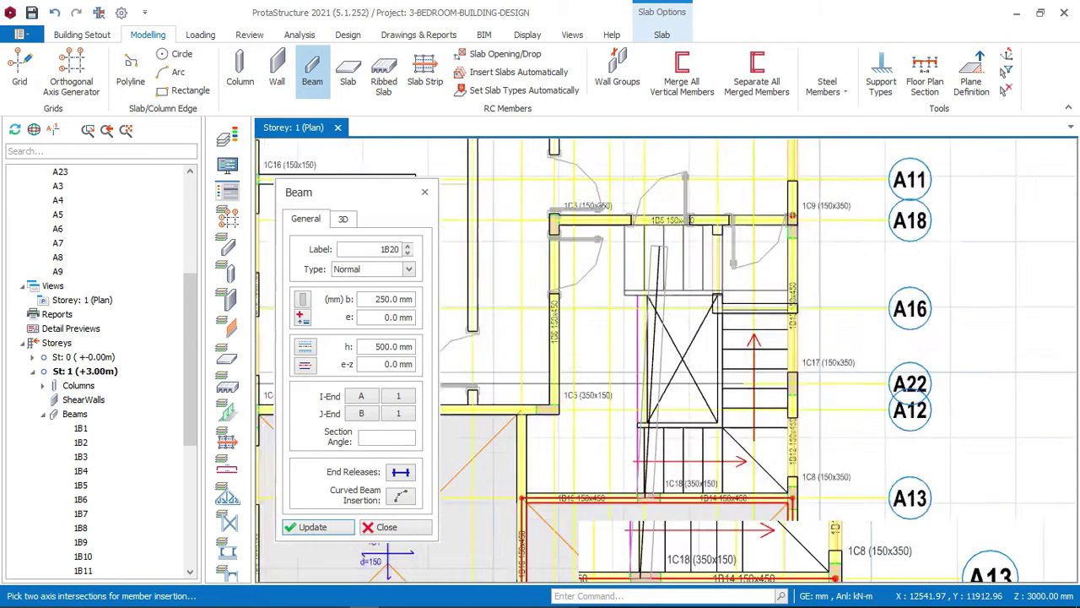
{"action": "left_click", "coordinate": [639, 211]}
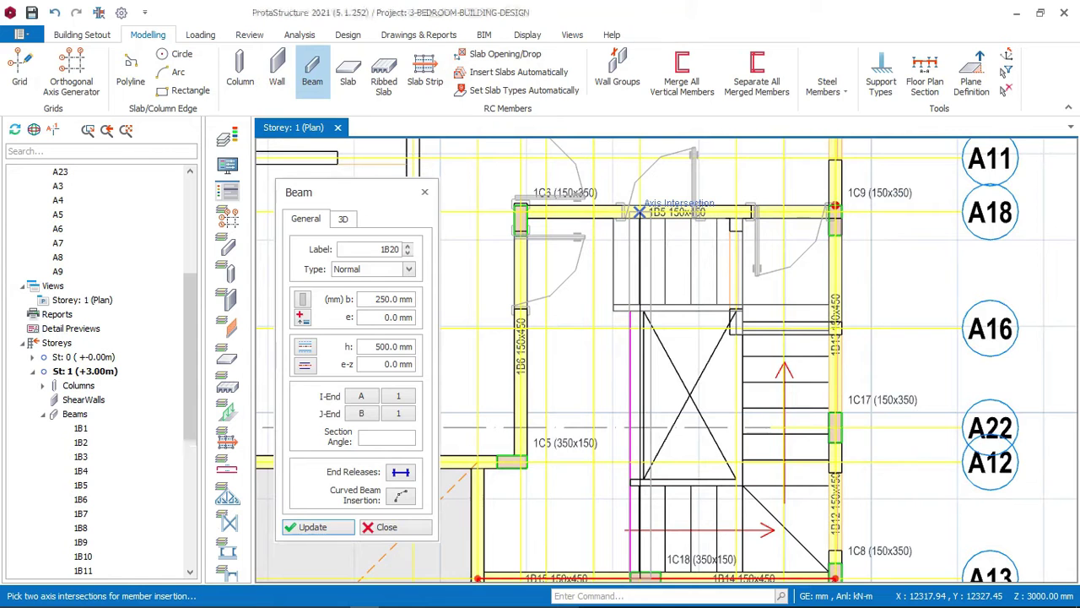
{"action": "left_click", "coordinate": [639, 579]}
{"action": "key", "text": "Escape"}
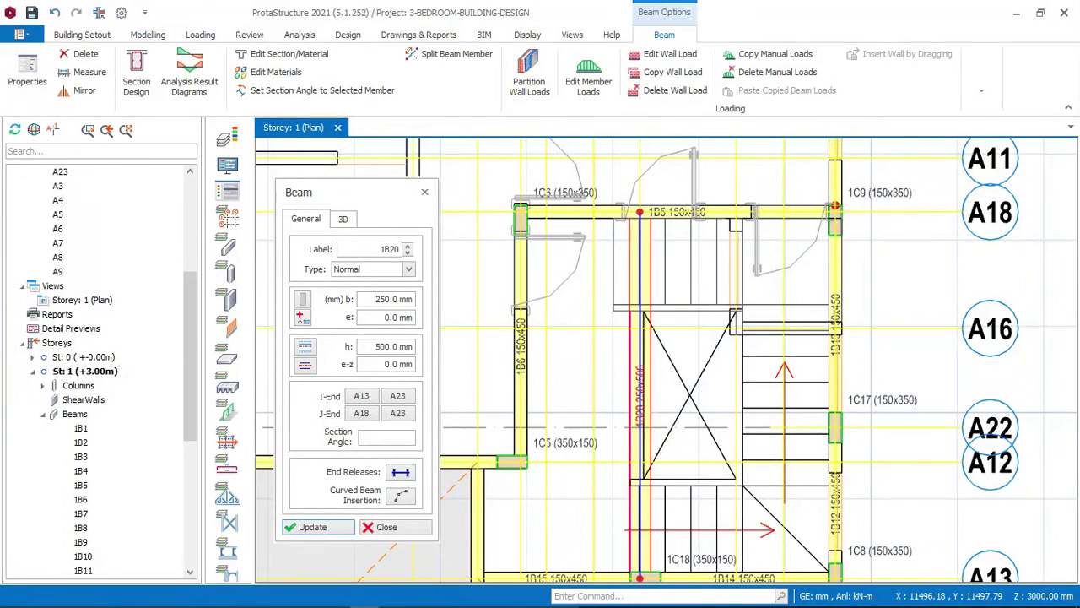
{"action": "key", "text": "Escape"}
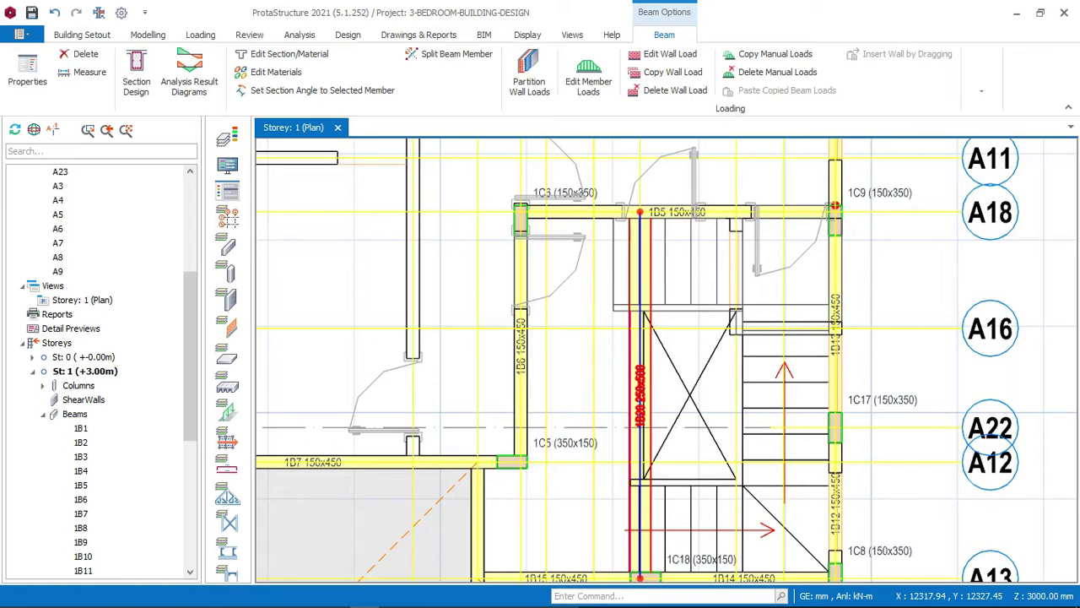
{"action": "scroll", "coordinate": [726, 286], "scroll_direction": "down", "scroll_amount": 1}
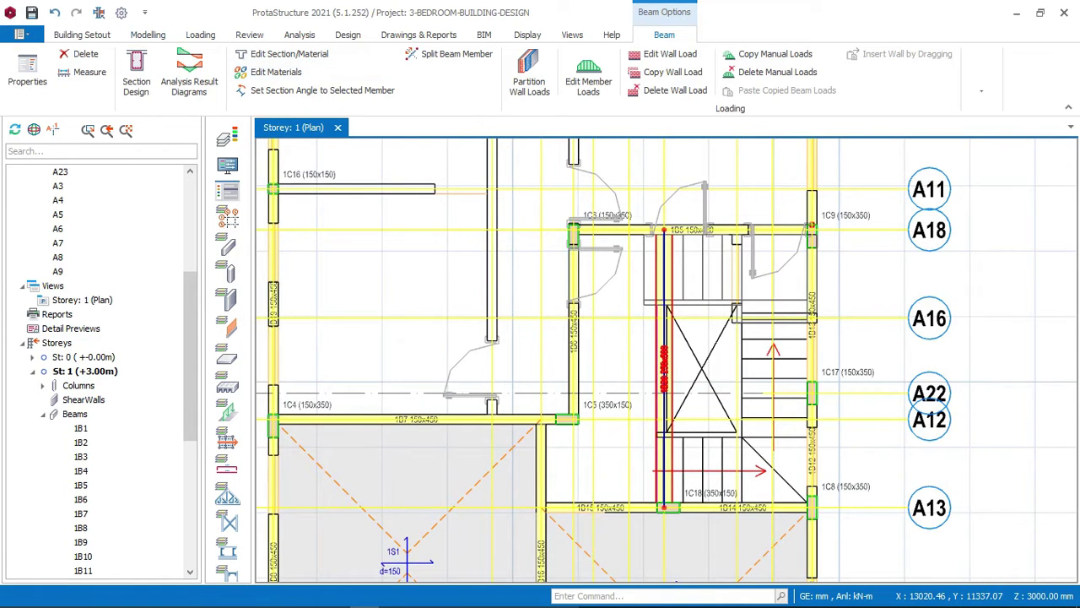
{"action": "scroll", "coordinate": [447, 395], "scroll_direction": "down", "scroll_amount": 3}
{"action": "left_click", "coordinate": [458, 439]}
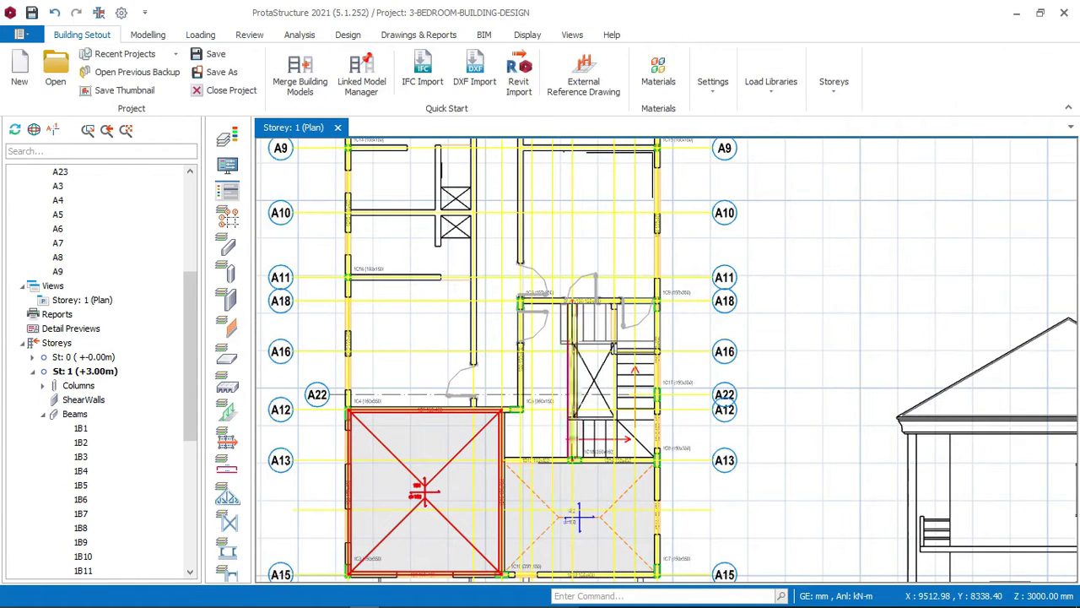
{"action": "right_click", "coordinate": [424, 365]}
{"action": "left_click", "coordinate": [470, 372]}
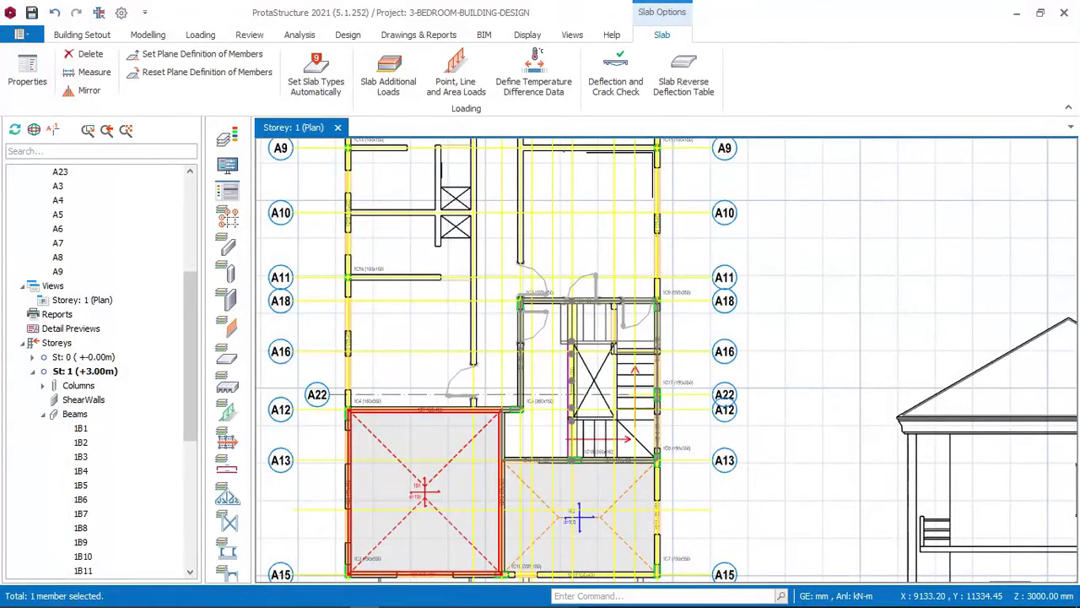
{"action": "scroll", "coordinate": [543, 379], "scroll_direction": "up", "scroll_amount": 2}
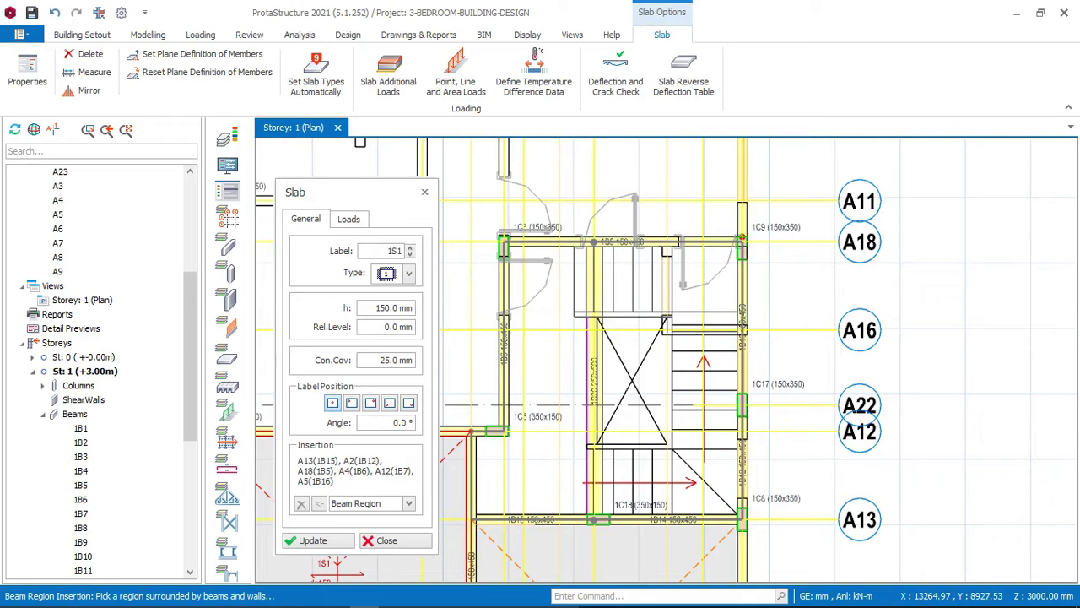
{"action": "middle_click_drag", "start_coordinate": [559, 431], "coordinate": [641, 361]}
{"action": "scroll", "coordinate": [568, 375], "scroll_direction": "up", "scroll_amount": 1}
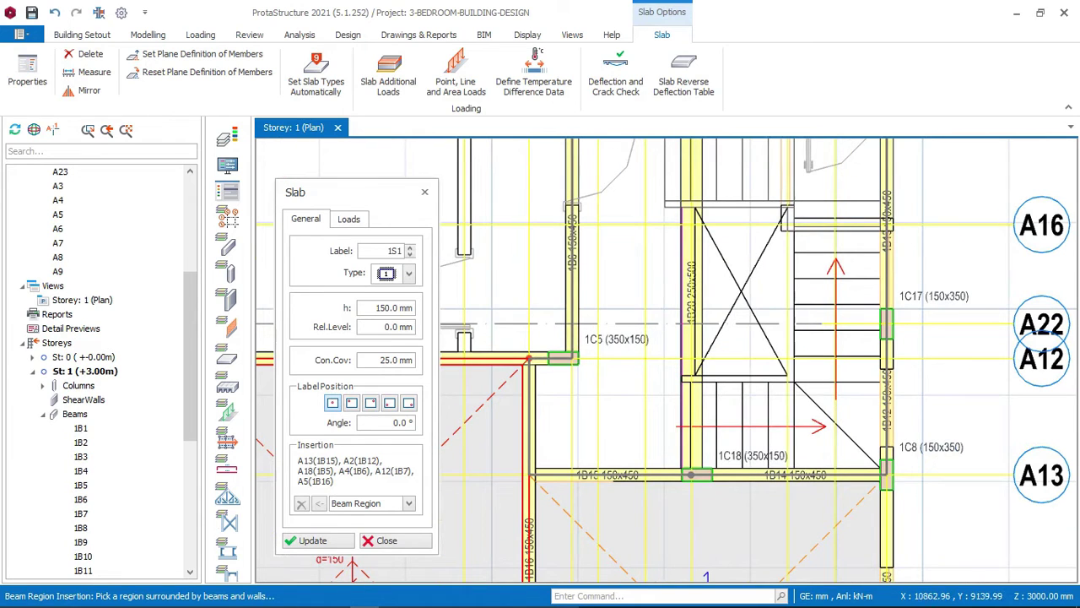
{"action": "scroll", "coordinate": [570, 463], "scroll_direction": "down", "scroll_amount": 1}
{"action": "middle_click_drag", "start_coordinate": [678, 185], "coordinate": [640, 249]}
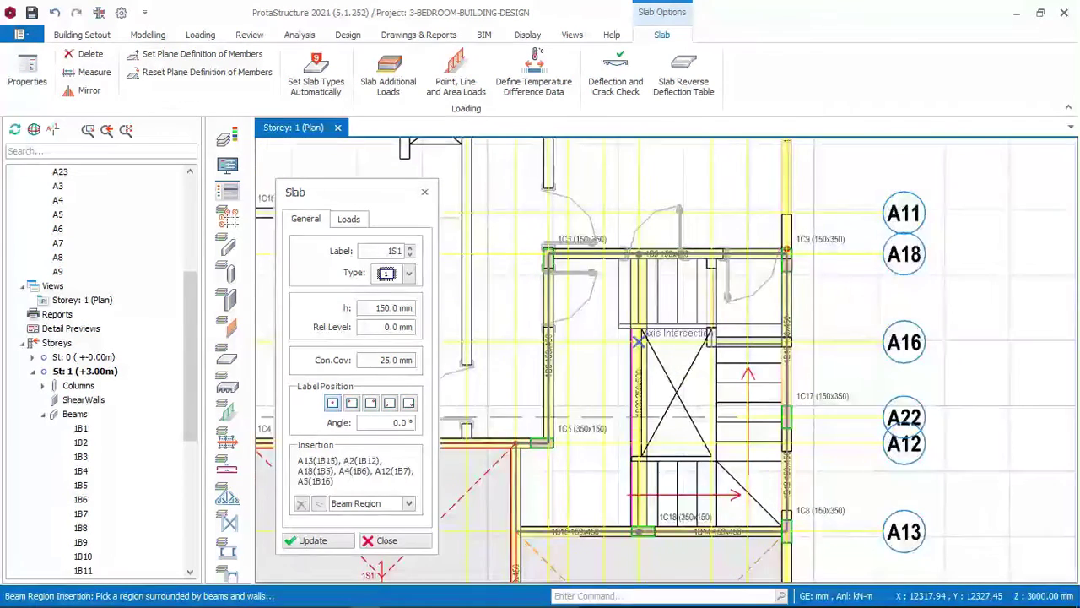
{"action": "scroll", "coordinate": [642, 335], "scroll_direction": "up", "scroll_amount": 1}
{"action": "key", "text": "Escape"}
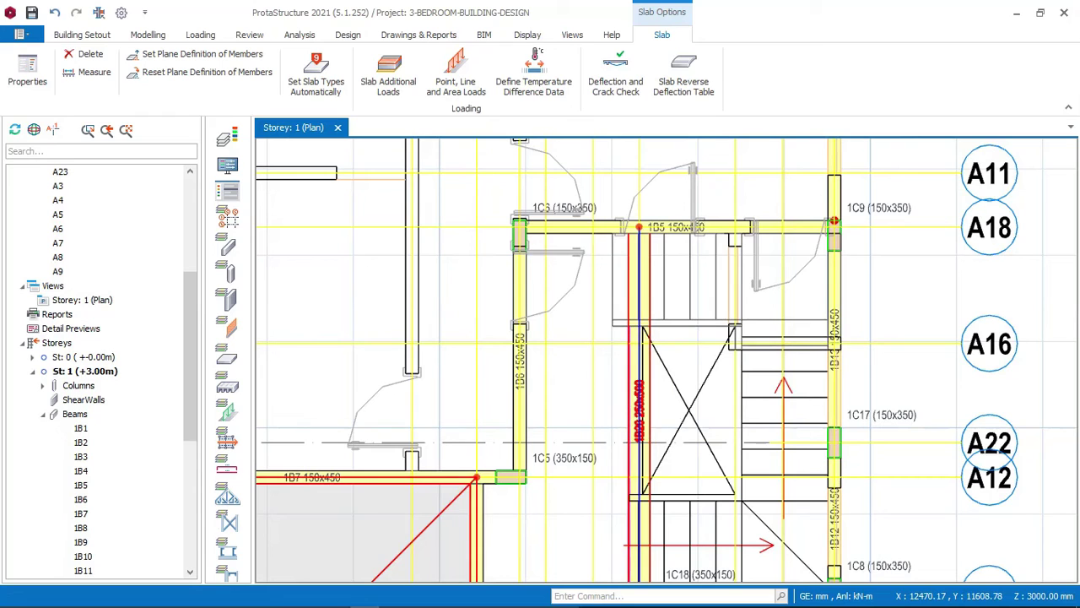
Set the width of the beam along axis A23 to 150 mm and update it
{"action": "left_click", "coordinate": [639, 227]}
{"action": "right_click", "coordinate": [646, 253]}
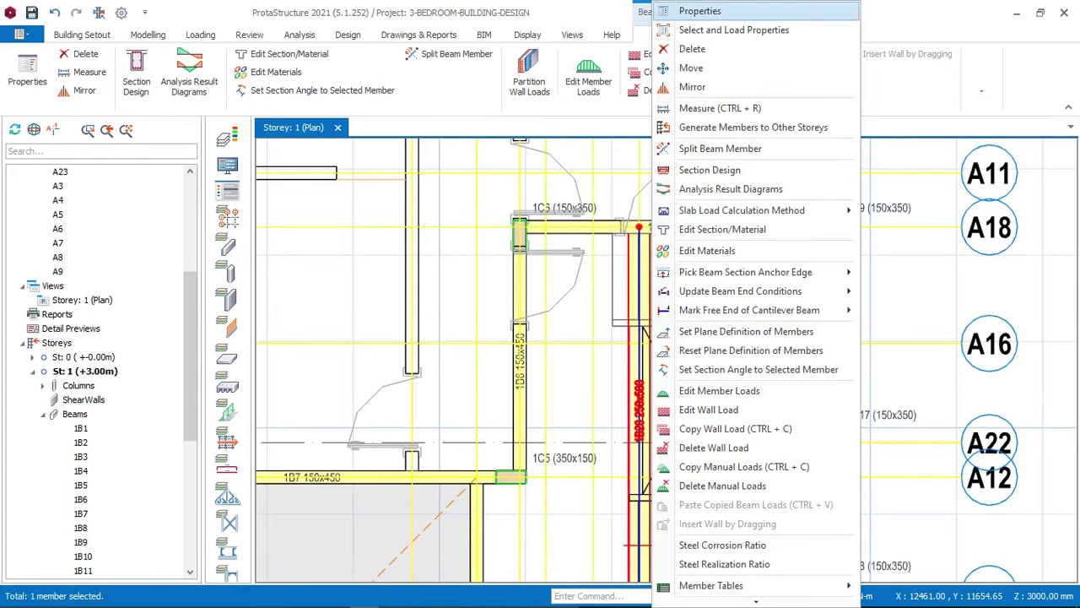
{"action": "left_click", "coordinate": [700, 9]}
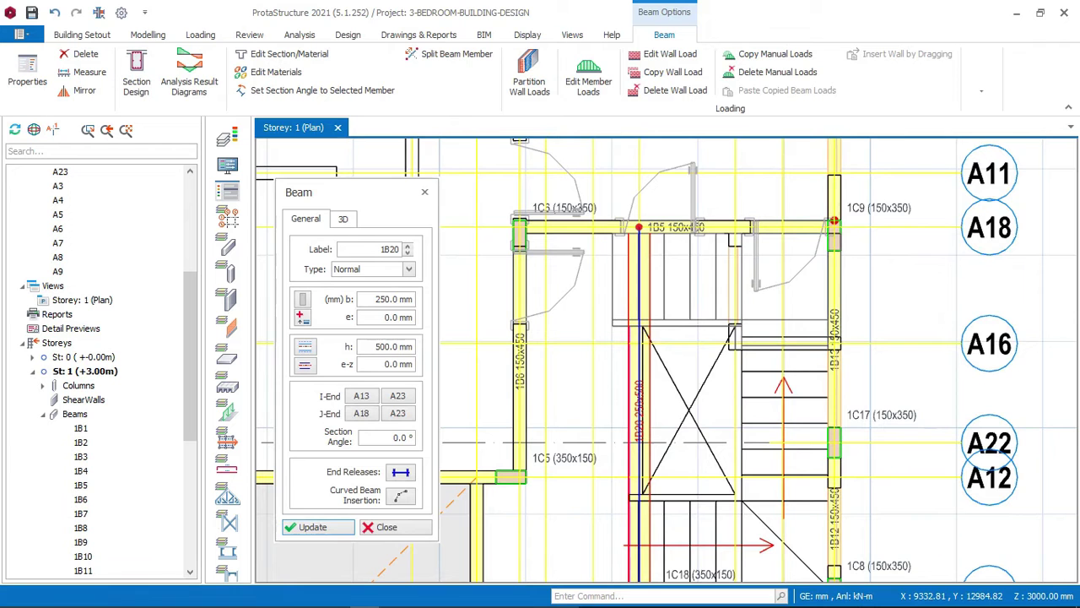
{"action": "left_click", "coordinate": [390, 299]}
{"action": "double_click", "coordinate": [390, 298]}
{"action": "type", "text": "1"}
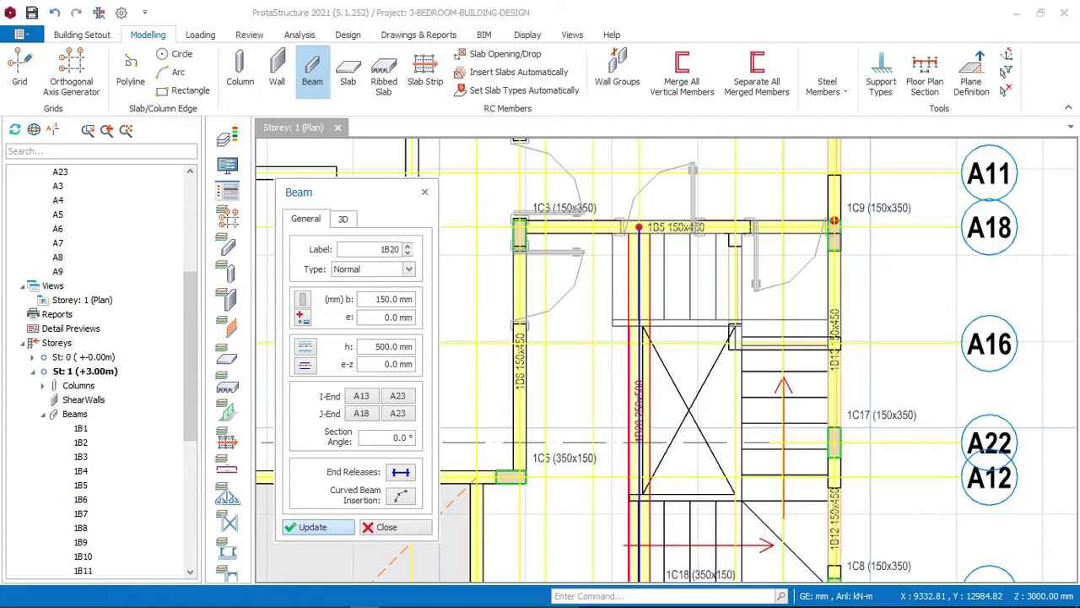
{"action": "key", "text": "Return"}
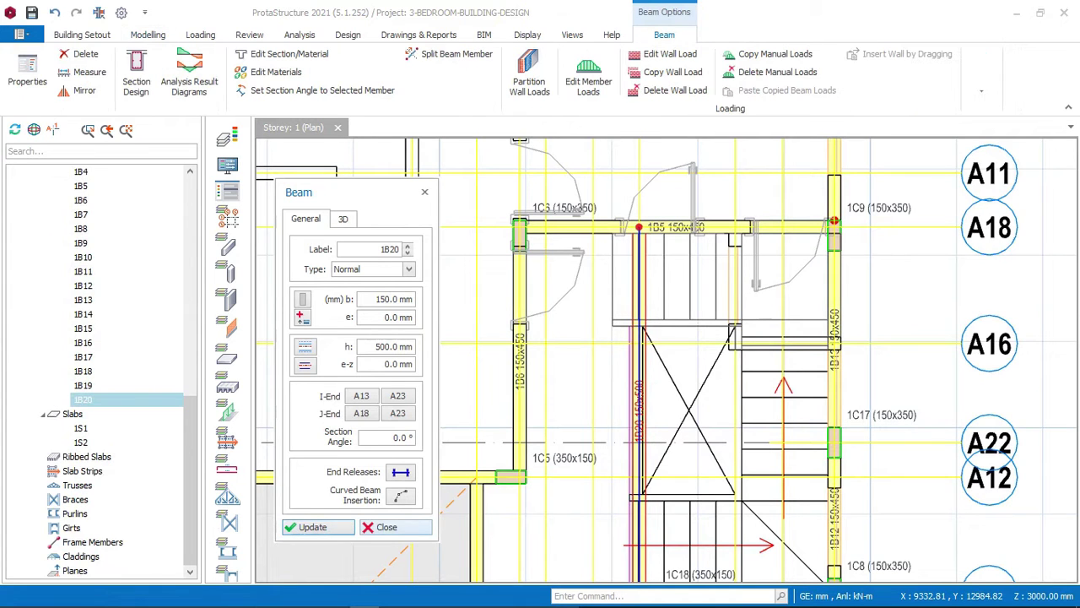
{"action": "key", "text": "Escape"}
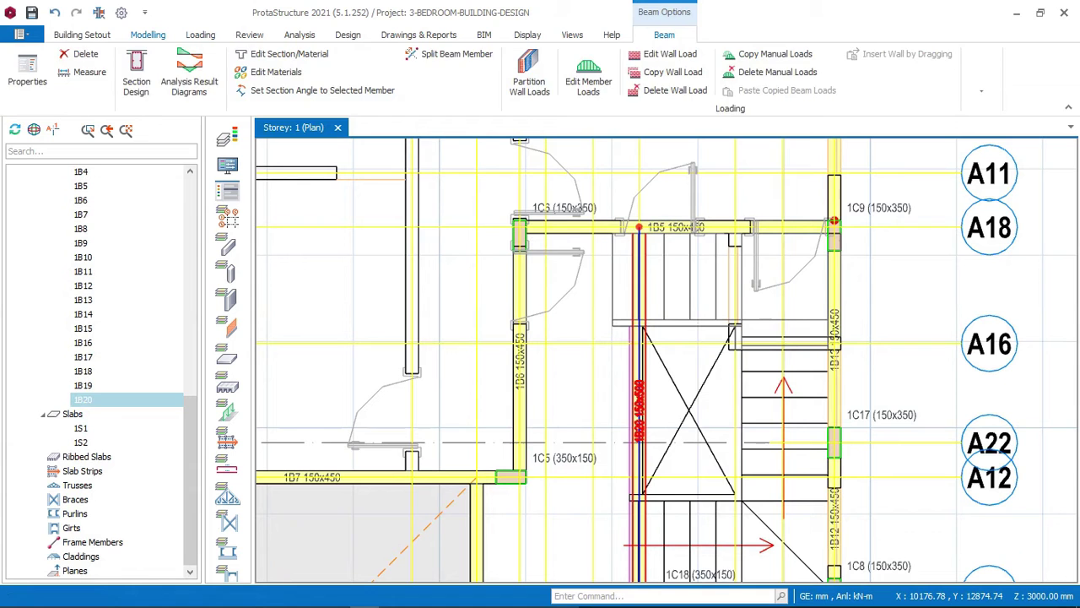
Insert a 150 mm thick slab in the passage between A13 and A18 beside the stairs, based on slab 1S1, and end slab insertion
{"action": "left_click", "coordinate": [348, 72]}
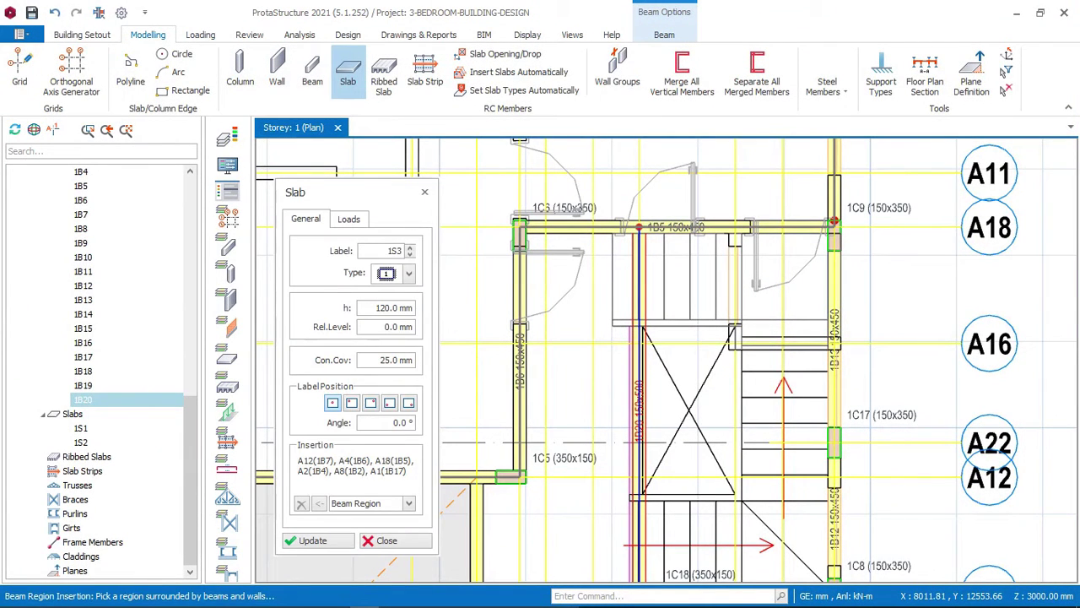
{"action": "left_click", "coordinate": [425, 191]}
{"action": "scroll", "coordinate": [577, 221], "scroll_direction": "down", "scroll_amount": 5}
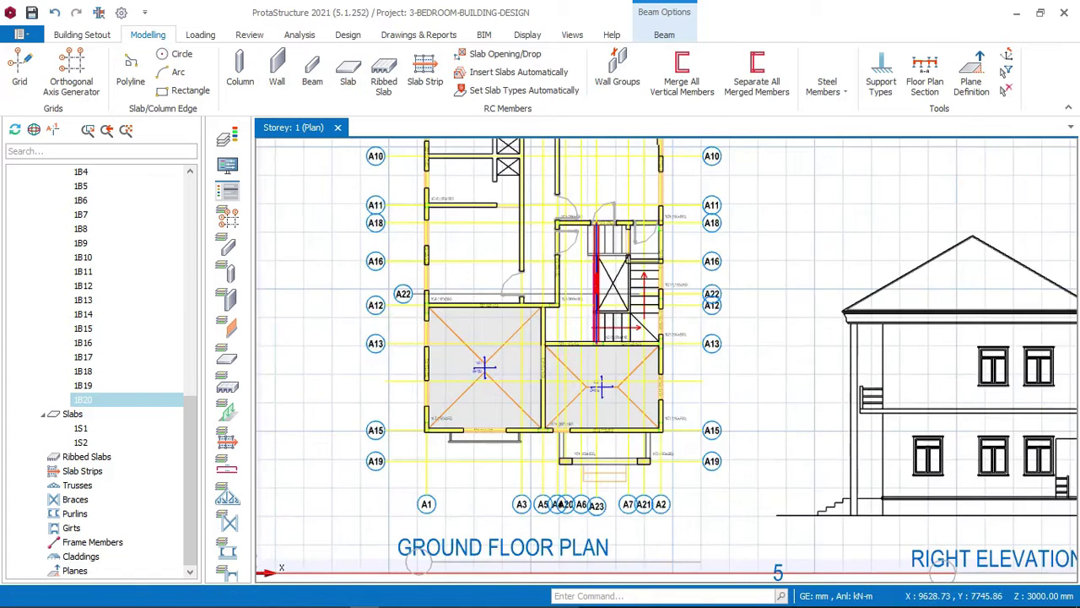
{"action": "scroll", "coordinate": [519, 355], "scroll_direction": "up", "scroll_amount": 2}
{"action": "left_click", "coordinate": [512, 343]}
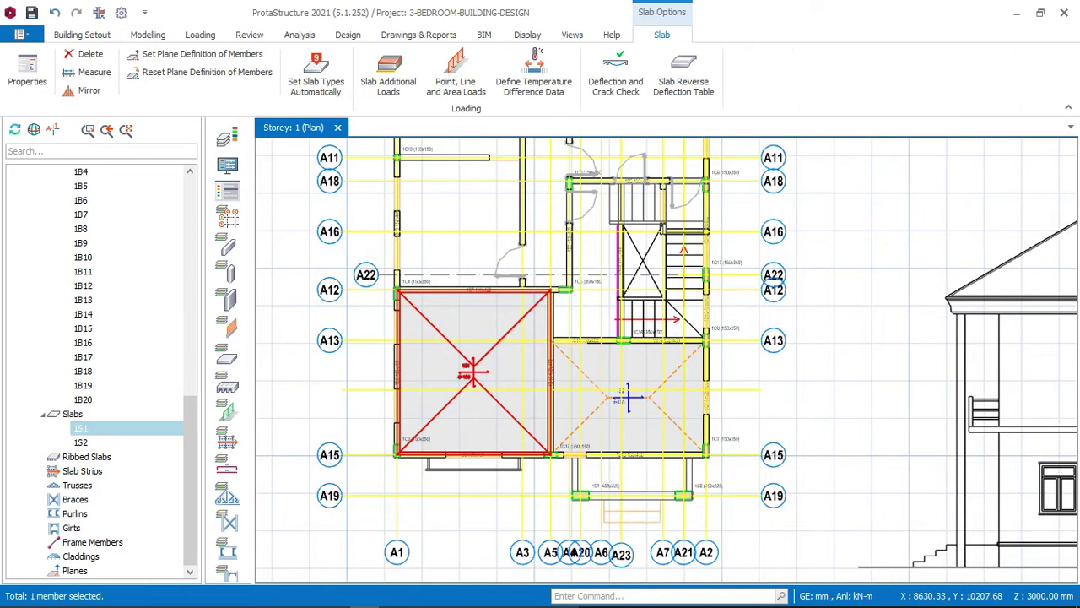
{"action": "right_click", "coordinate": [480, 259]}
{"action": "left_click", "coordinate": [528, 270]}
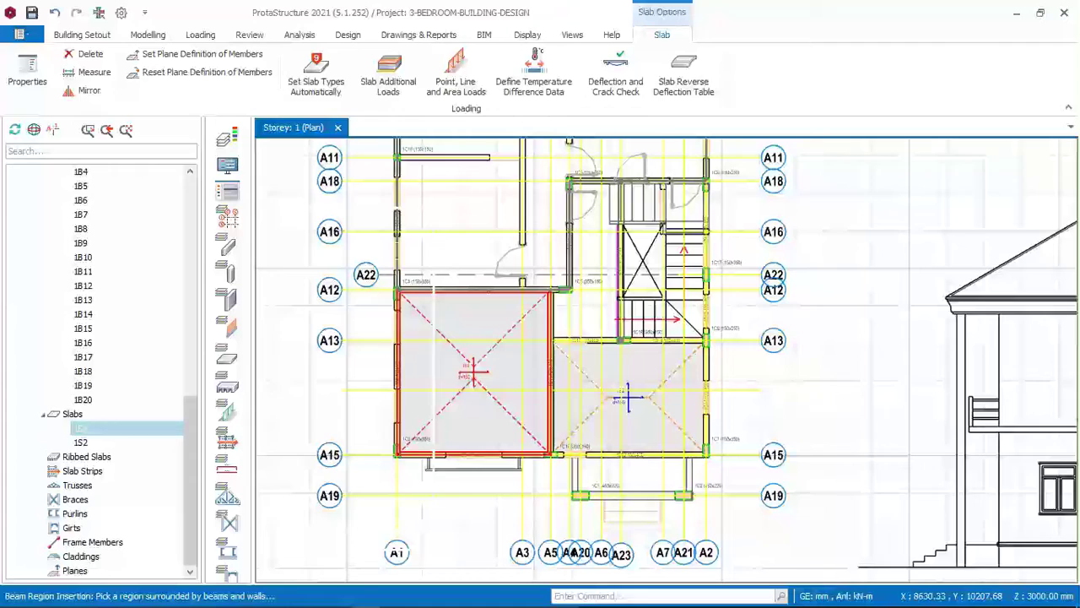
{"action": "scroll", "coordinate": [610, 223], "scroll_direction": "up", "scroll_amount": 3}
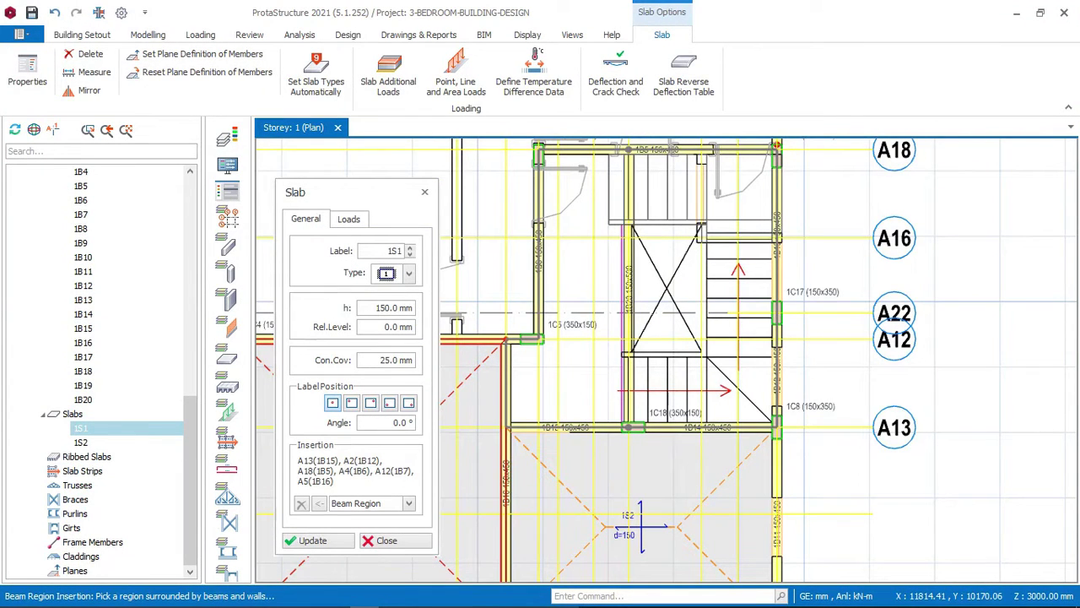
{"action": "key", "text": "Escape"}
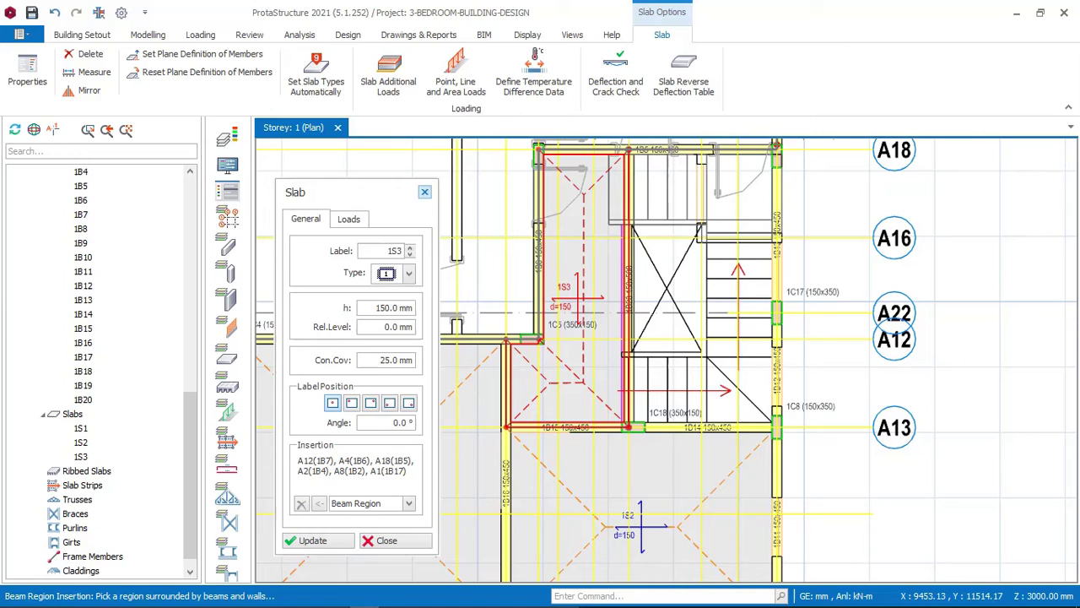
{"action": "left_click", "coordinate": [424, 192]}
{"action": "scroll", "coordinate": [563, 263], "scroll_direction": "down", "scroll_amount": 1}
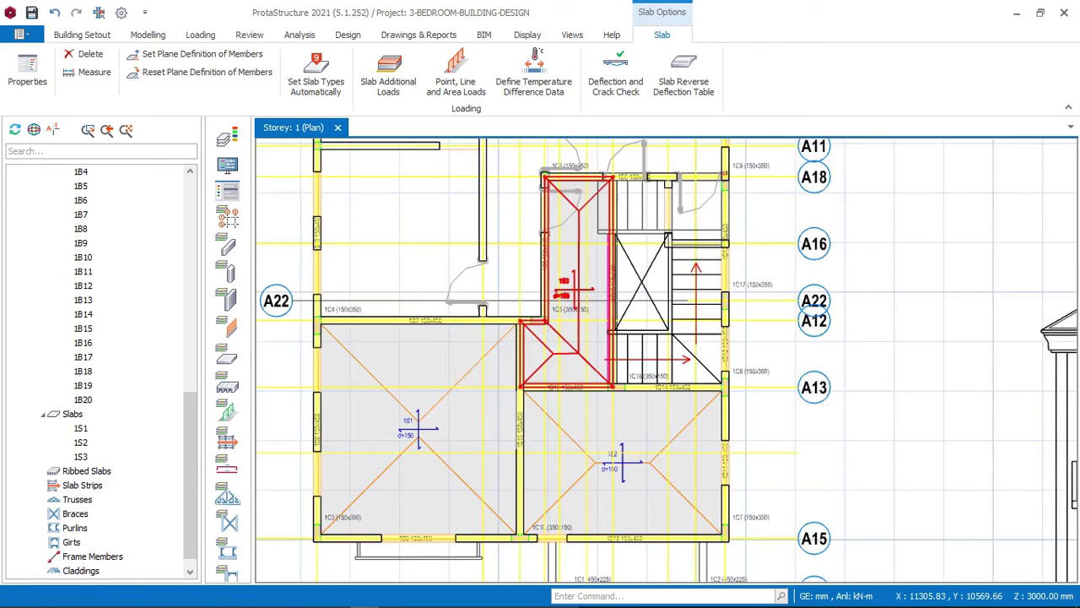
{"action": "key", "text": "Escape"}
Examine the stair area, the rear rooms and the front porch on the storey 1 plan
{"action": "scroll", "coordinate": [667, 199], "scroll_direction": "up", "scroll_amount": 1}
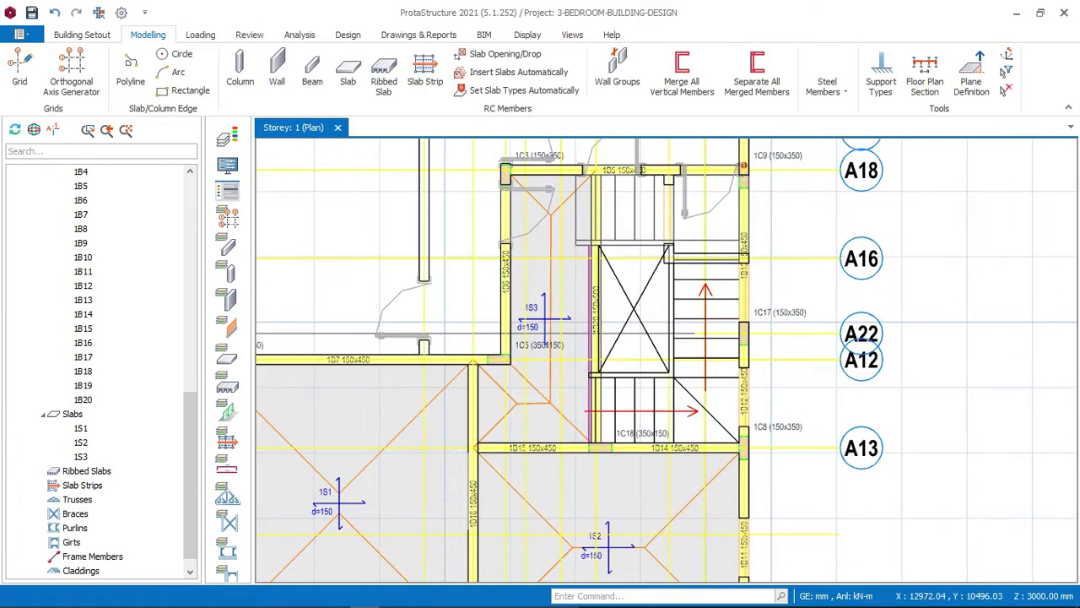
{"action": "scroll", "coordinate": [616, 254], "scroll_direction": "up", "scroll_amount": 1}
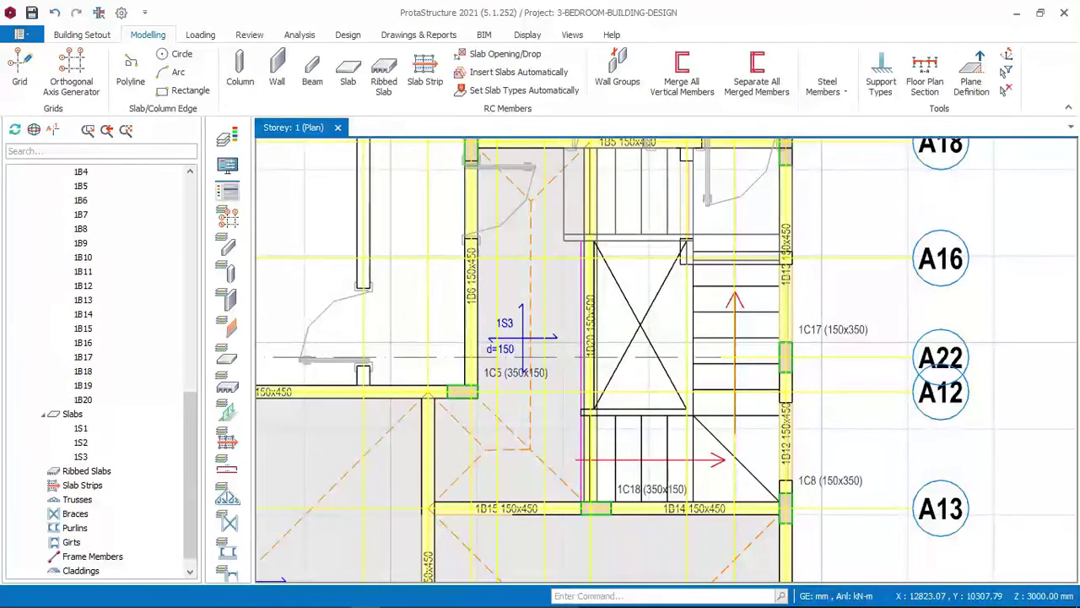
{"action": "scroll", "coordinate": [536, 563], "scroll_direction": "down", "scroll_amount": 4}
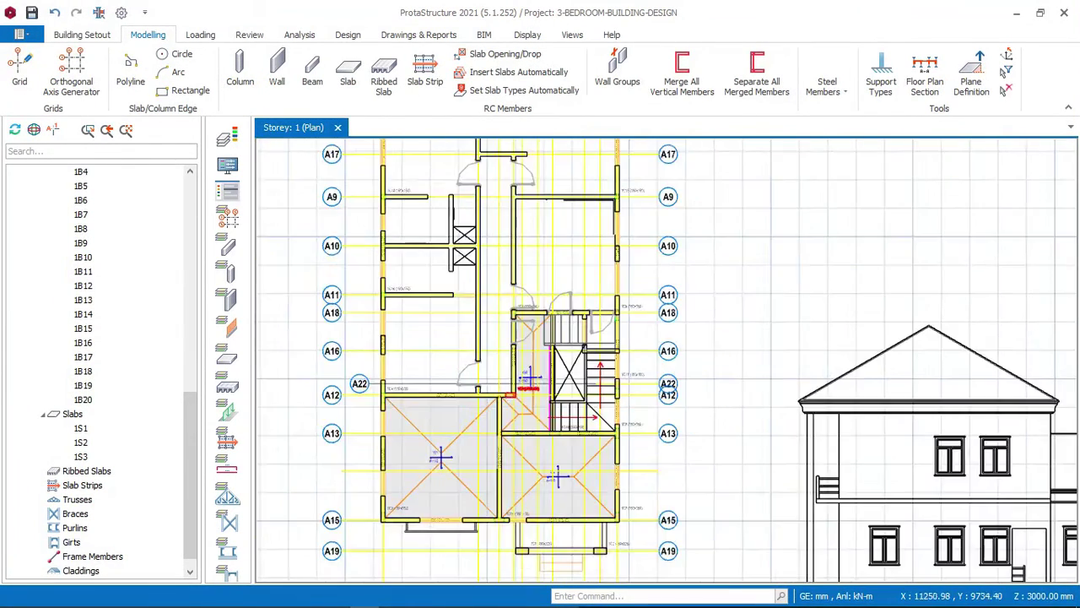
{"action": "middle_click_drag", "start_coordinate": [526, 436], "coordinate": [502, 451]}
{"action": "scroll", "coordinate": [394, 221], "scroll_direction": "up", "scroll_amount": 1}
{"action": "scroll", "coordinate": [457, 250], "scroll_direction": "down", "scroll_amount": 1}
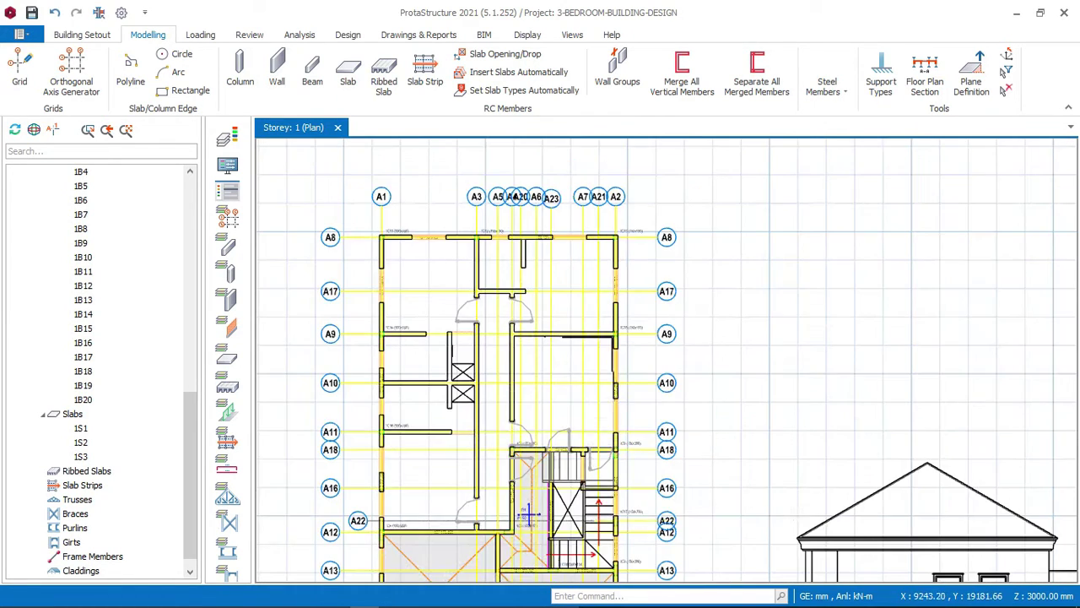
{"action": "scroll", "coordinate": [426, 236], "scroll_direction": "up", "scroll_amount": 1}
{"action": "scroll", "coordinate": [445, 183], "scroll_direction": "down", "scroll_amount": 2}
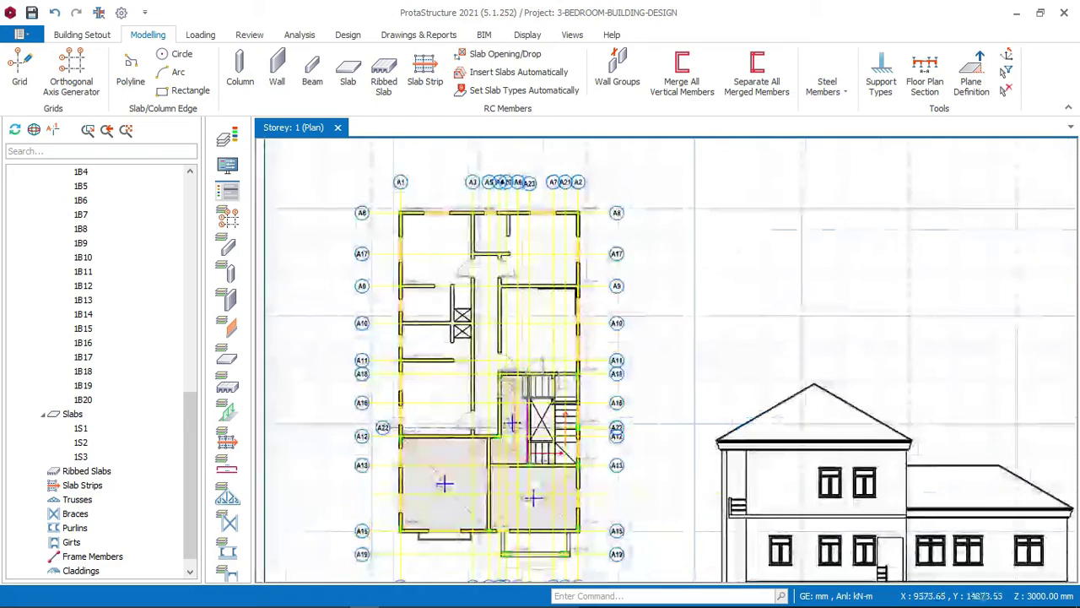
{"action": "scroll", "coordinate": [456, 507], "scroll_direction": "up", "scroll_amount": 3}
{"action": "scroll", "coordinate": [499, 417], "scroll_direction": "up", "scroll_amount": 3}
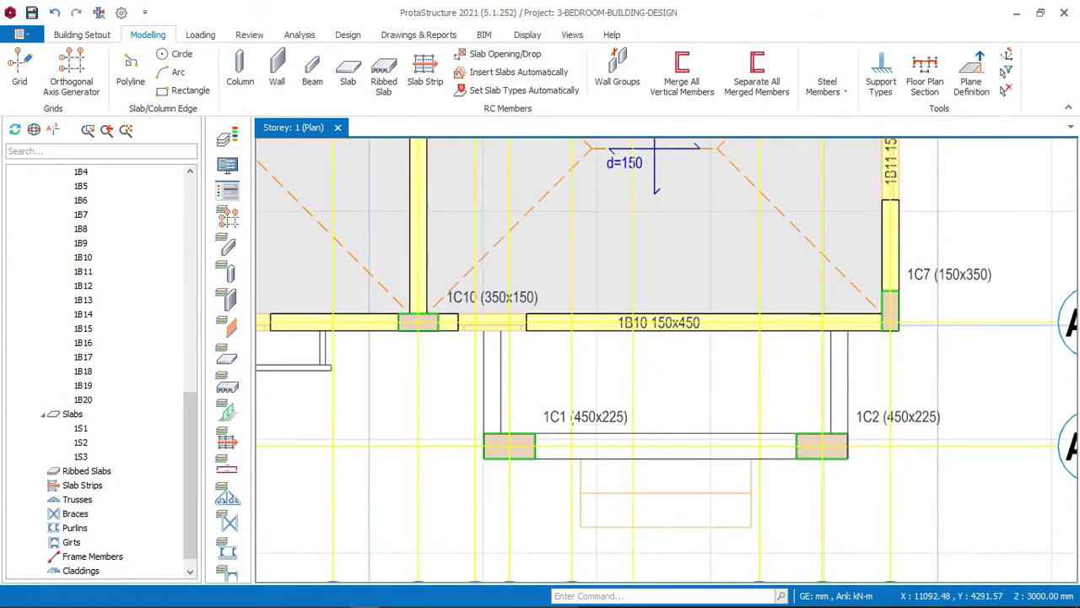
{"action": "scroll", "coordinate": [508, 416], "scroll_direction": "up", "scroll_amount": 1}
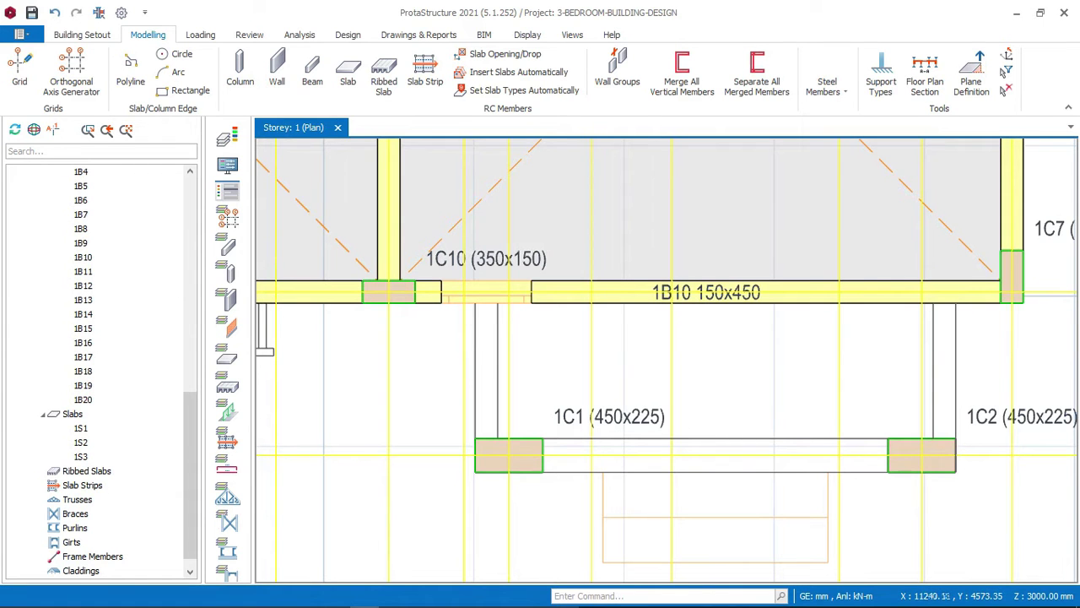
{"action": "scroll", "coordinate": [532, 405], "scroll_direction": "down", "scroll_amount": 3}
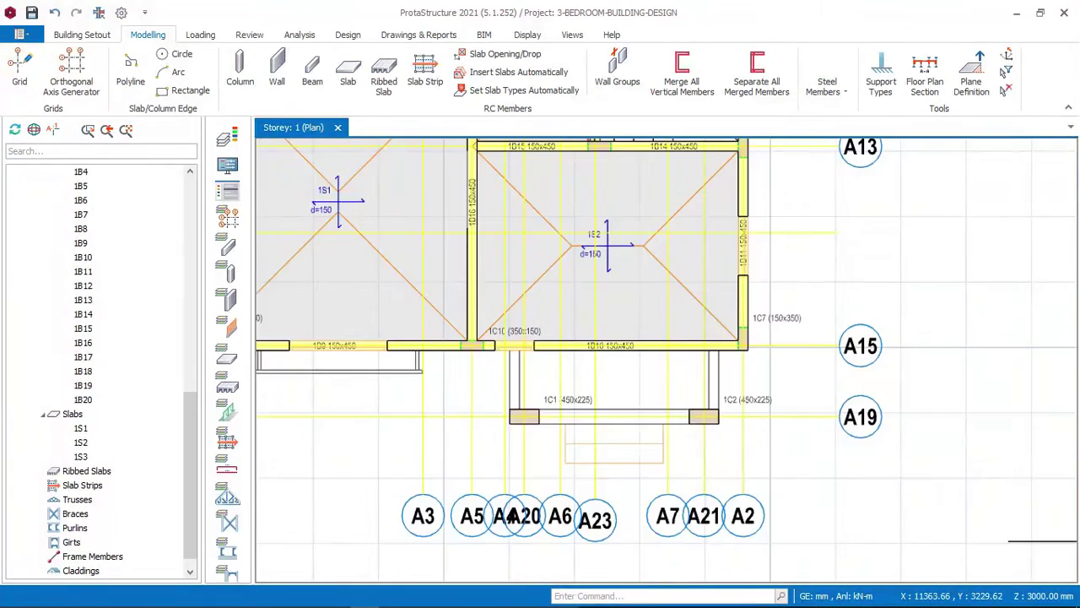
Offset axis A20 by 225 mm to the outer edge of porch column 1C1
{"action": "scroll", "coordinate": [528, 497], "scroll_direction": "up", "scroll_amount": 2}
{"action": "left_click", "coordinate": [529, 498]}
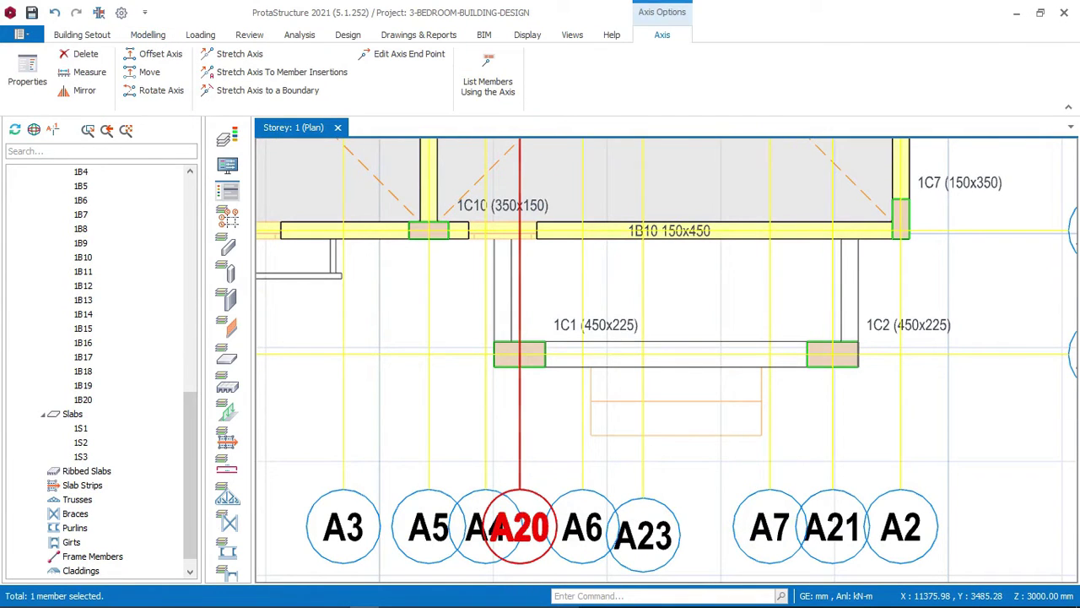
{"action": "right_click", "coordinate": [536, 405]}
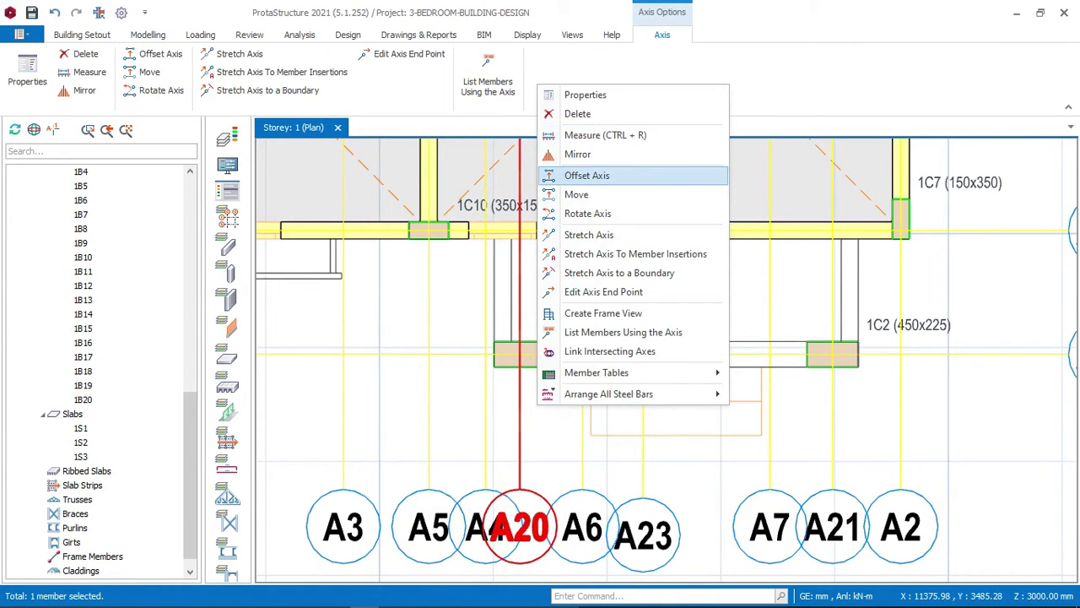
{"action": "left_click", "coordinate": [587, 176]}
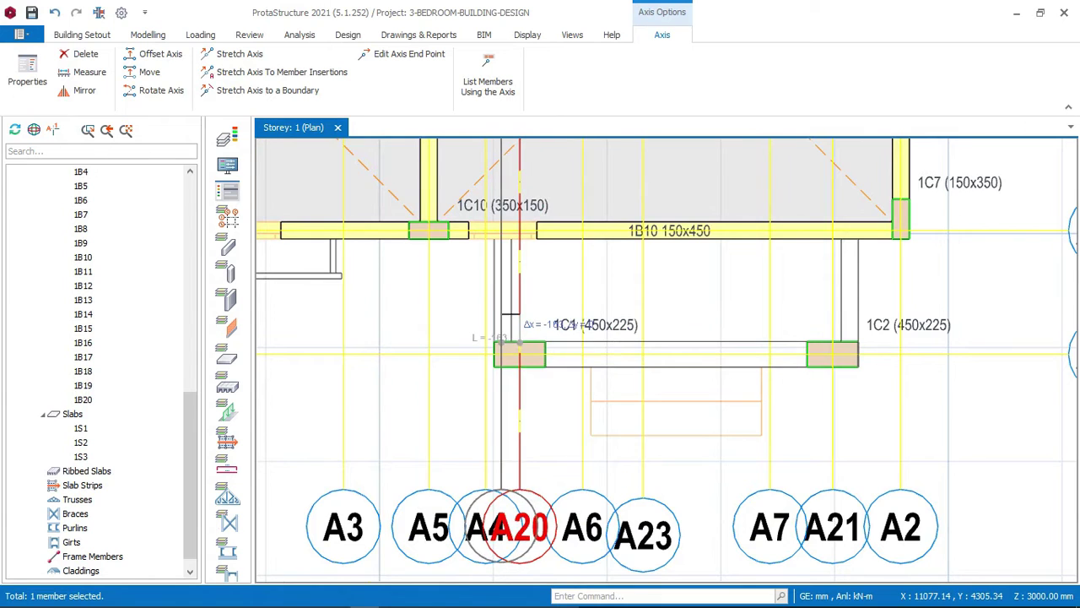
{"action": "scroll", "coordinate": [515, 351], "scroll_direction": "up", "scroll_amount": 3}
{"action": "scroll", "coordinate": [498, 351], "scroll_direction": "up", "scroll_amount": 1}
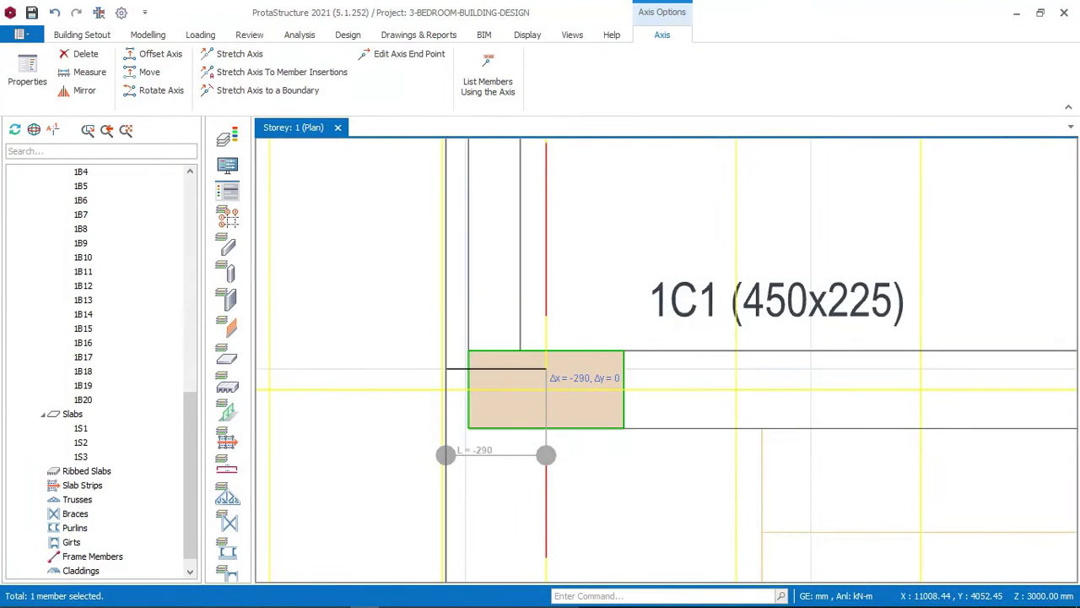
{"action": "scroll", "coordinate": [465, 371], "scroll_direction": "up", "scroll_amount": 1}
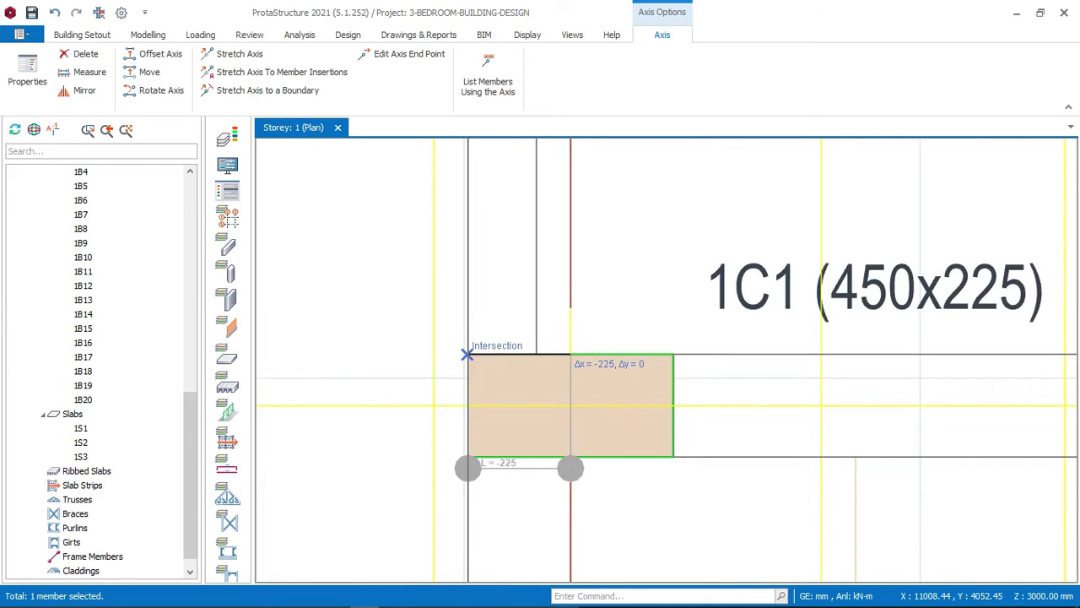
{"action": "left_click", "coordinate": [466, 354]}
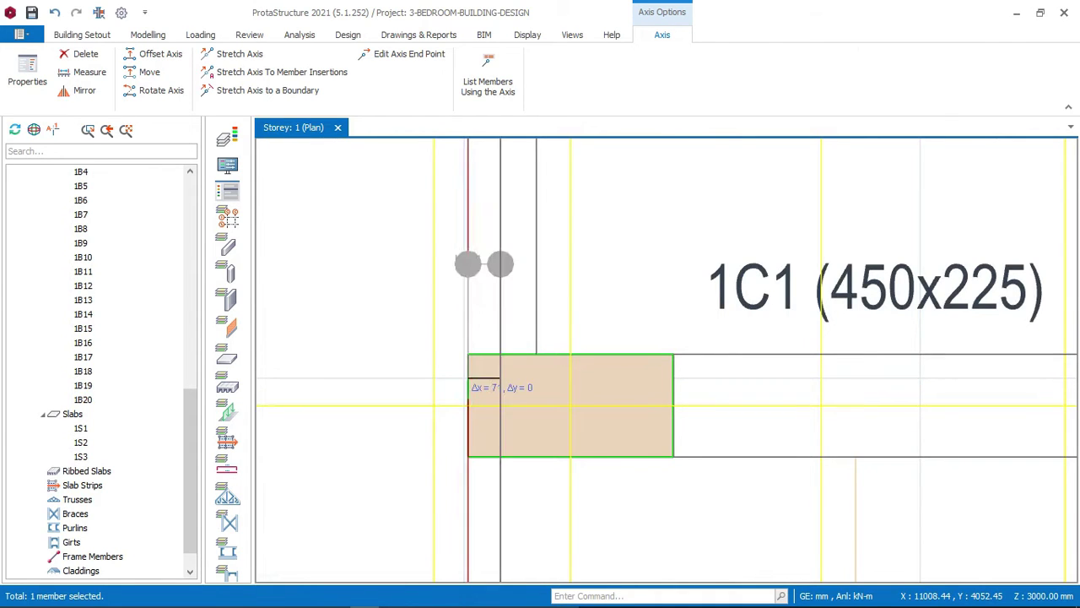
{"action": "key", "text": "Escape"}
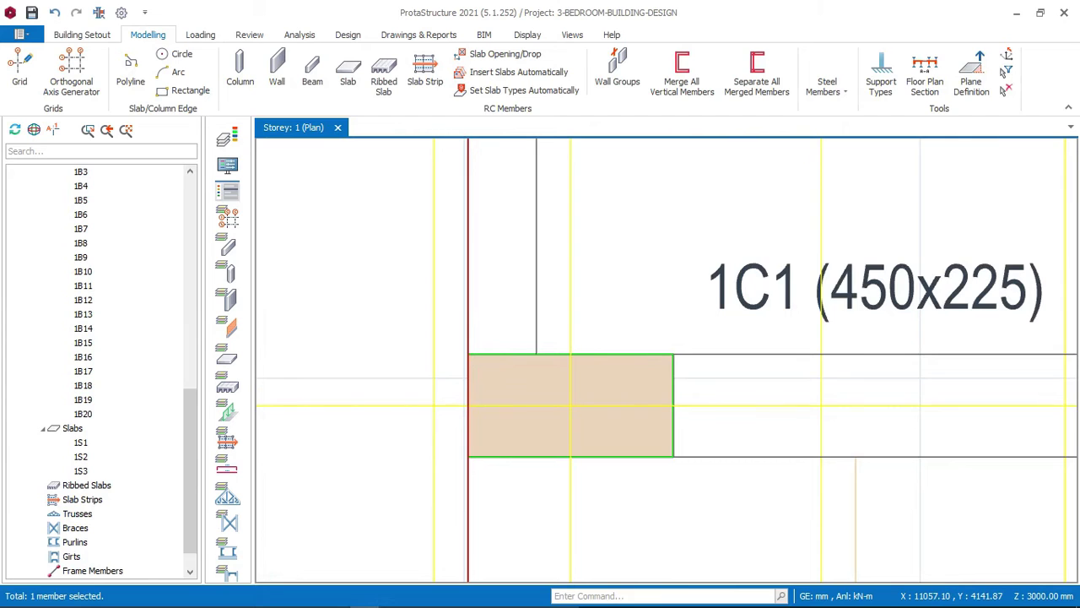
Move the new axis 75 mm inward from the outer edge of column 1C1
{"action": "scroll", "coordinate": [538, 233], "scroll_direction": "down", "scroll_amount": 1}
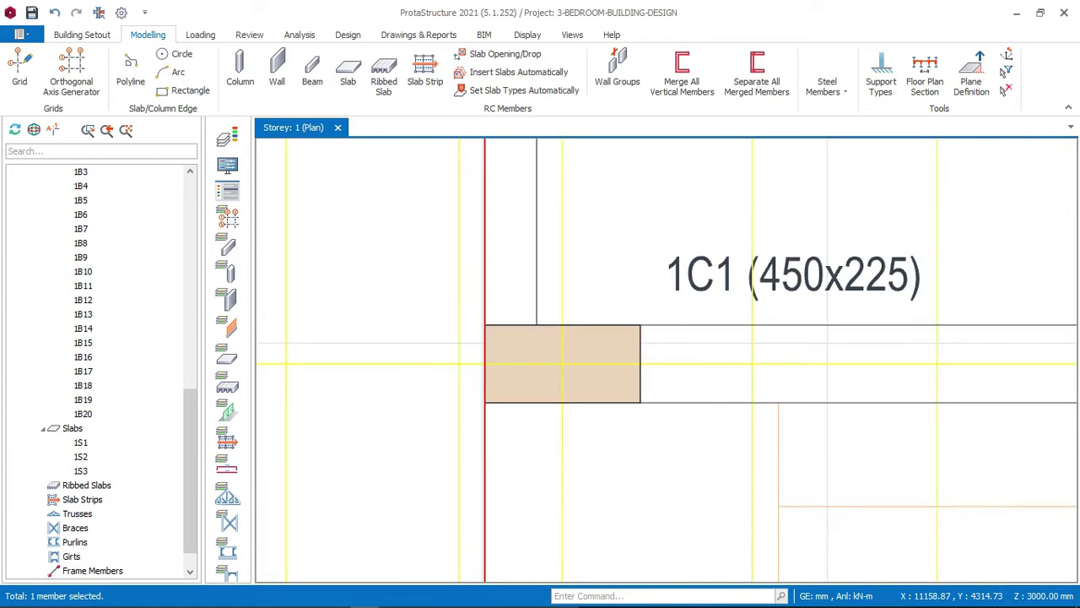
{"action": "right_click", "coordinate": [502, 409]}
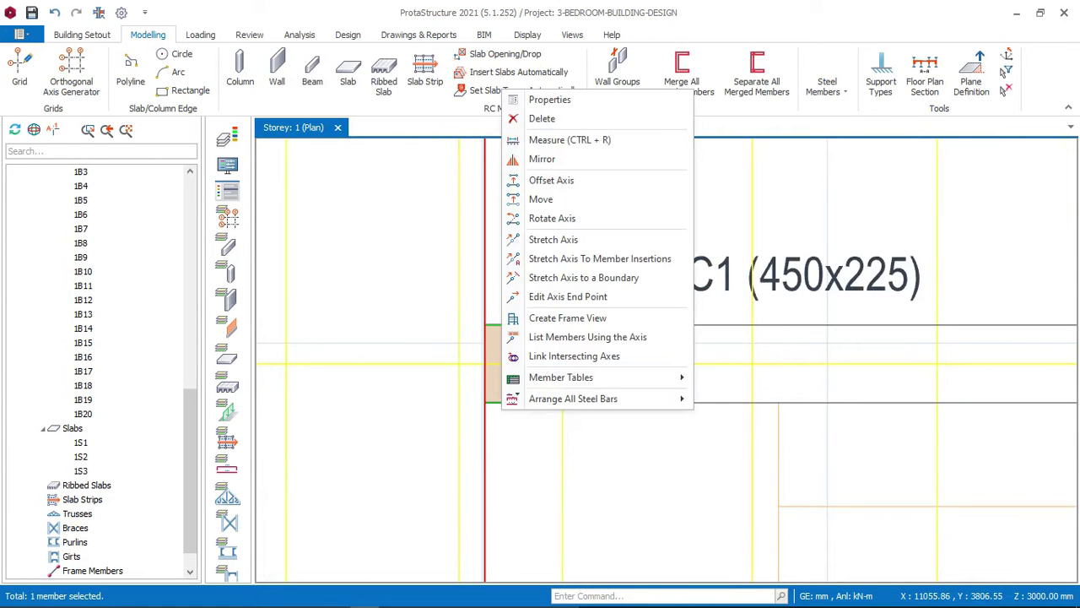
{"action": "left_click", "coordinate": [541, 199]}
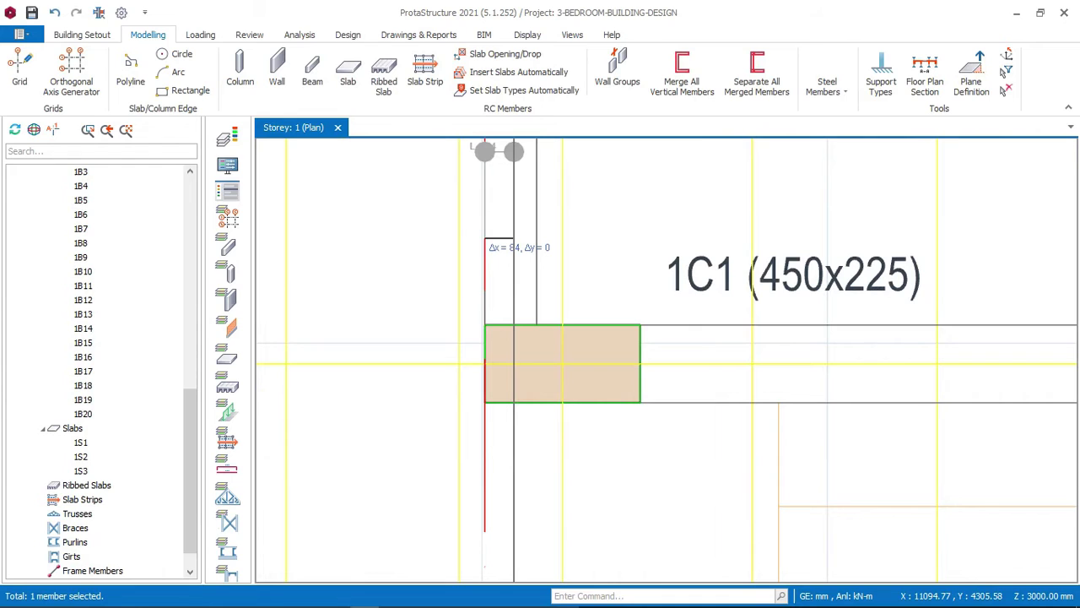
{"action": "key", "text": "Tab"}
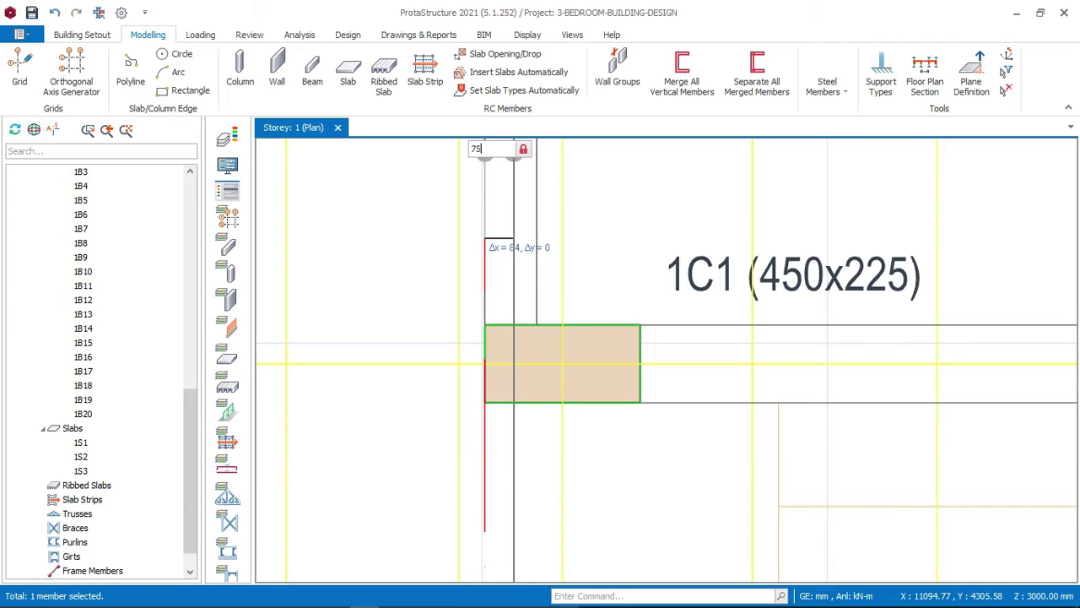
{"action": "key", "text": "Return"}
{"action": "scroll", "coordinate": [538, 337], "scroll_direction": "down", "scroll_amount": 2}
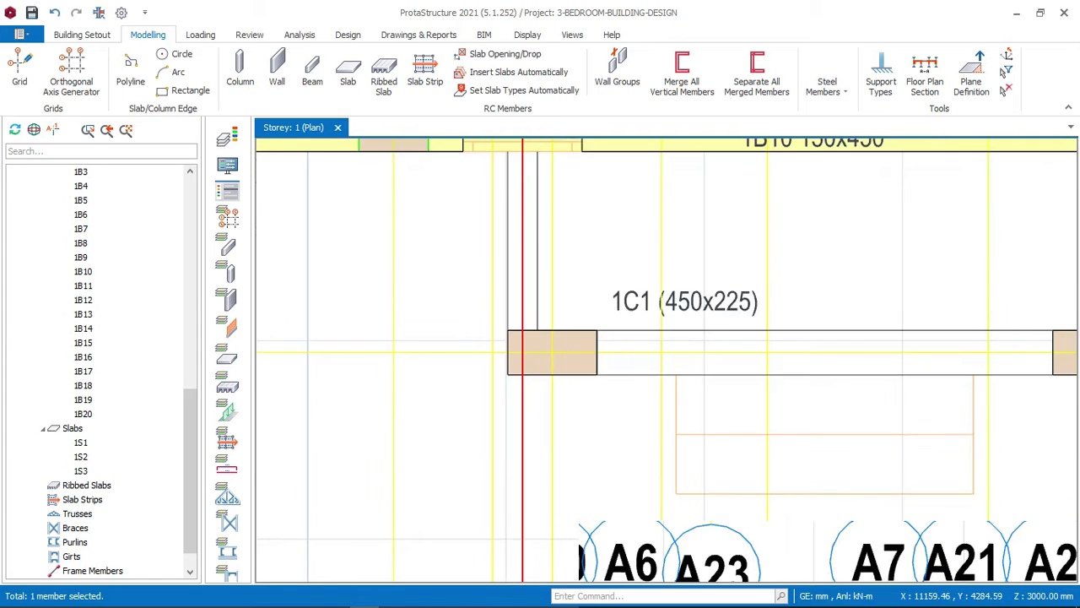
{"action": "scroll", "coordinate": [458, 532], "scroll_direction": "down", "scroll_amount": 2}
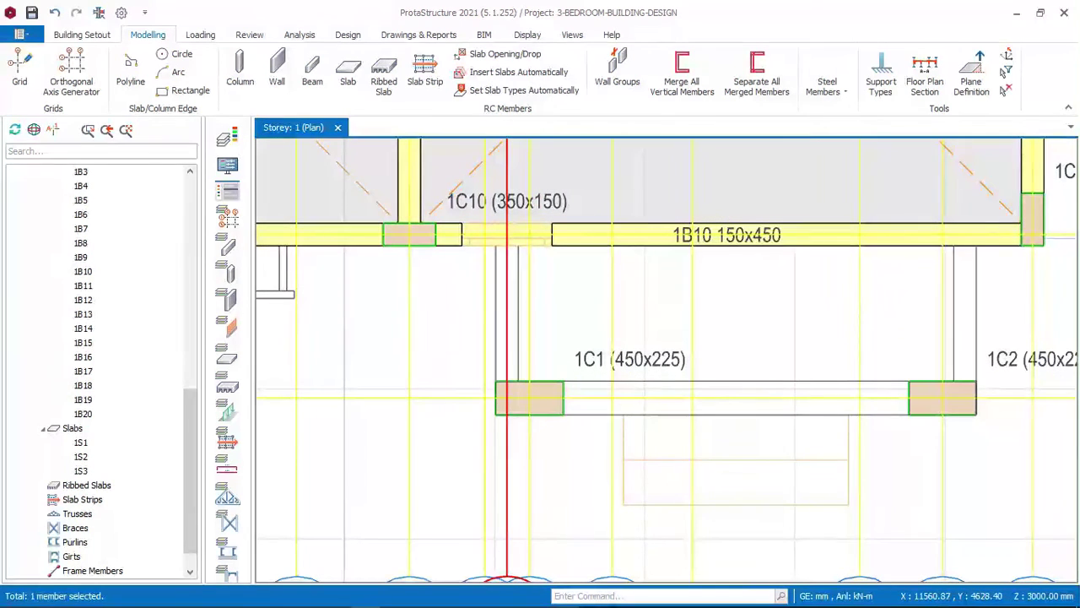
{"action": "key", "text": "Escape"}
Offset axis A21 by 225 mm to the outer edge of porch column 1C2
{"action": "middle_click_drag", "start_coordinate": [529, 397], "coordinate": [545, 485]}
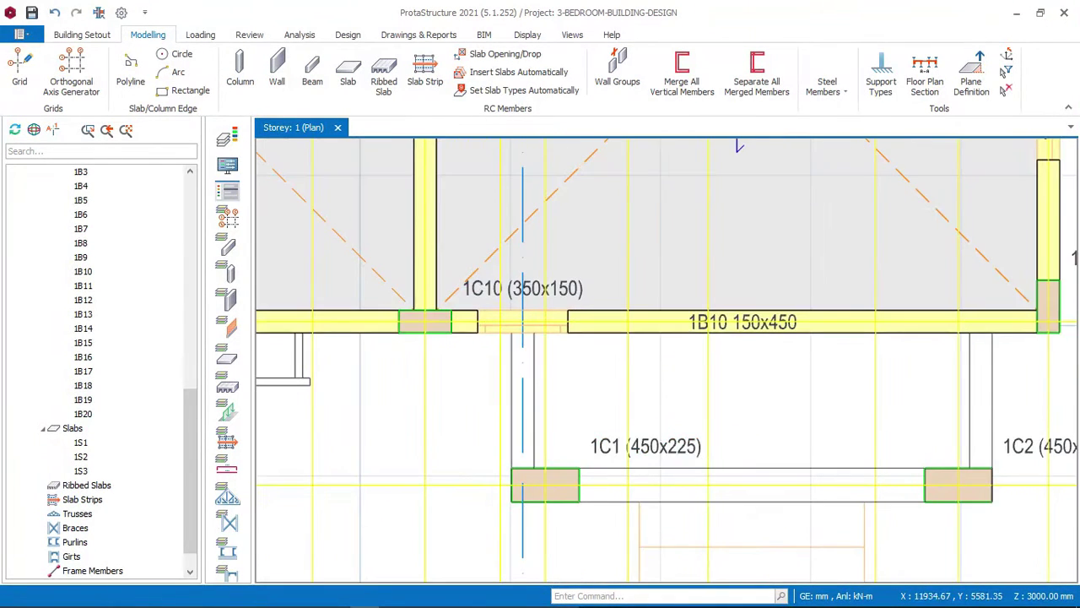
{"action": "scroll", "coordinate": [654, 237], "scroll_direction": "down", "scroll_amount": 1}
{"action": "middle_click_drag", "start_coordinate": [894, 410], "coordinate": [736, 364]}
{"action": "scroll", "coordinate": [769, 369], "scroll_direction": "up", "scroll_amount": 1}
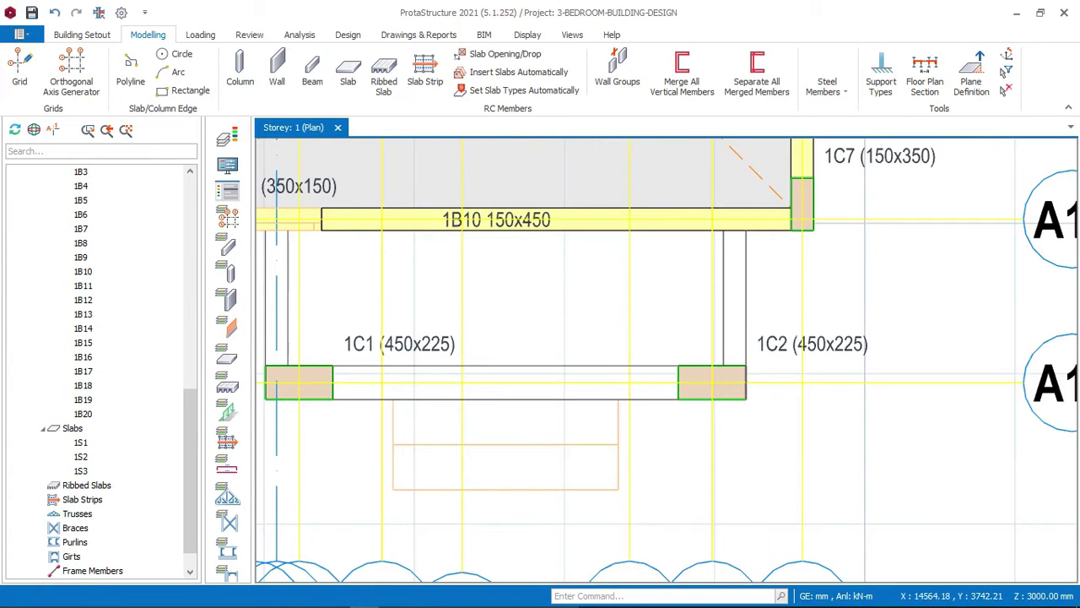
{"action": "scroll", "coordinate": [718, 381], "scroll_direction": "down", "scroll_amount": 1}
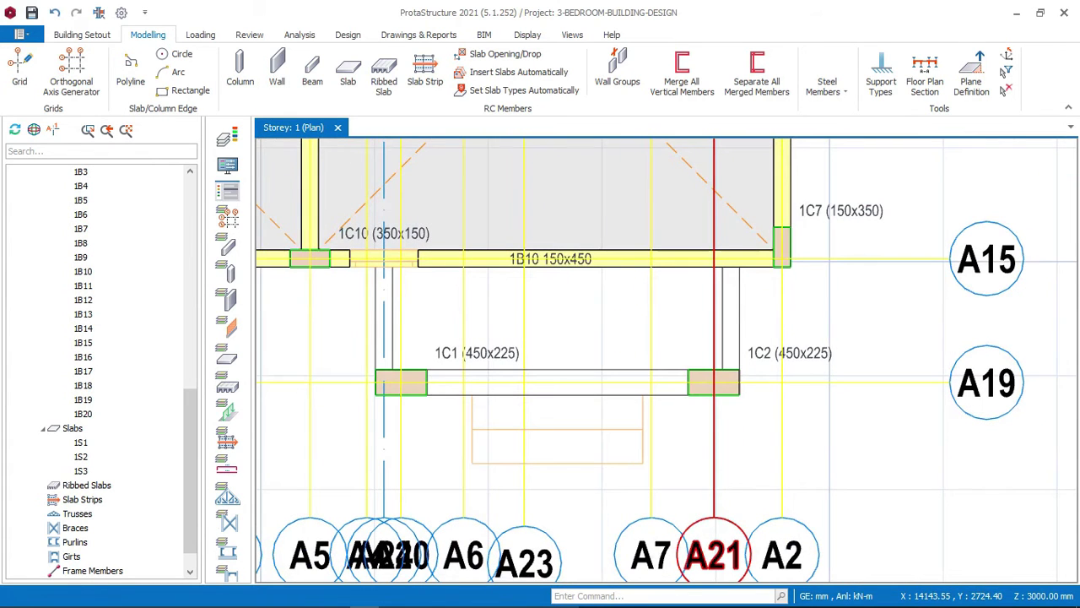
{"action": "right_click", "coordinate": [715, 160]}
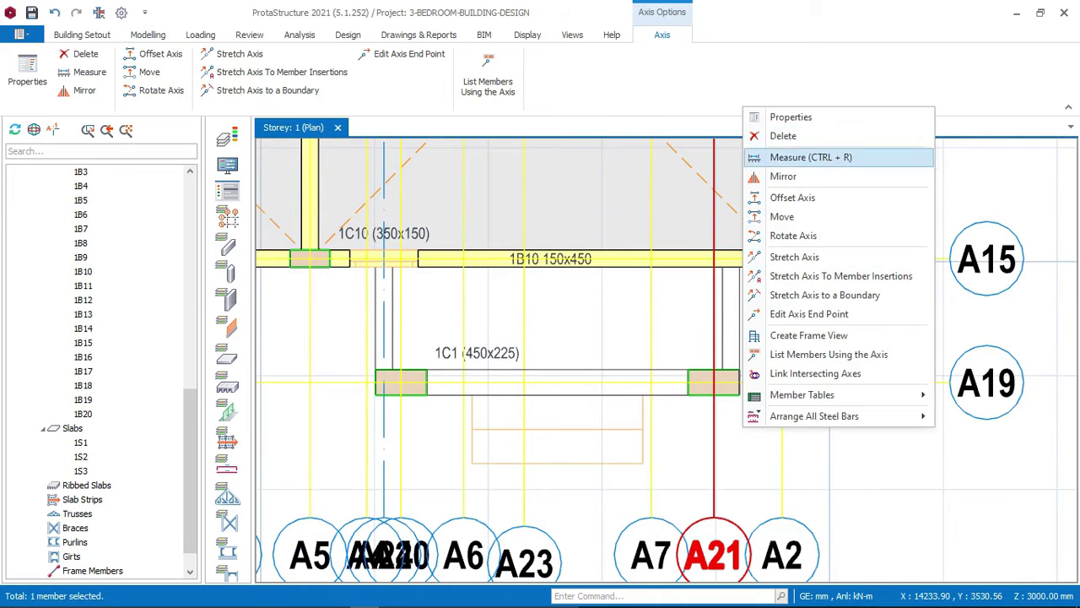
{"action": "left_click", "coordinate": [792, 198]}
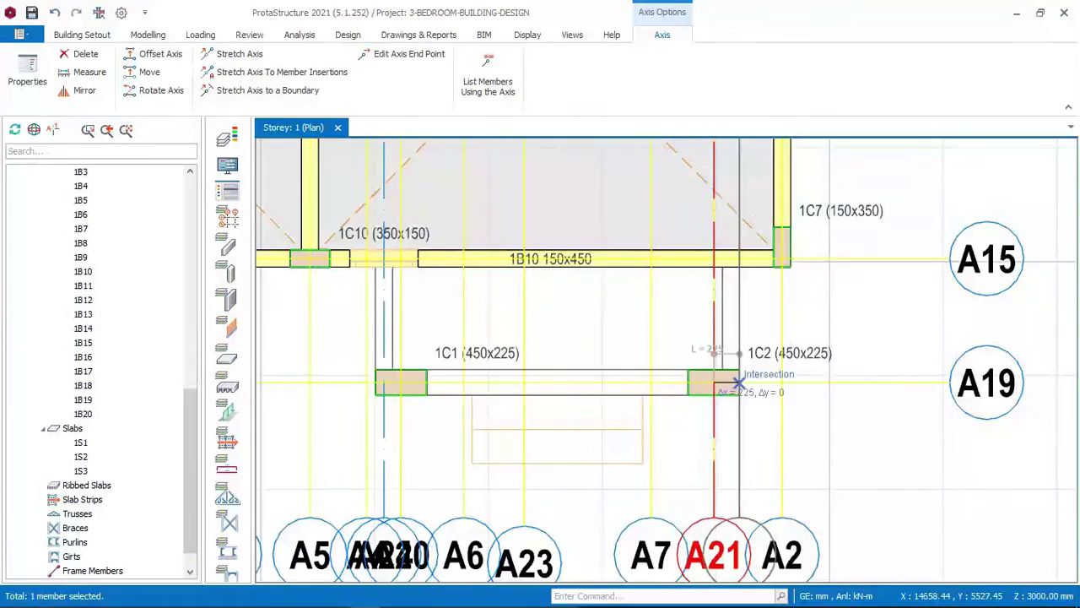
{"action": "scroll", "coordinate": [735, 371], "scroll_direction": "up", "scroll_amount": 3}
{"action": "left_click", "coordinate": [736, 359]}
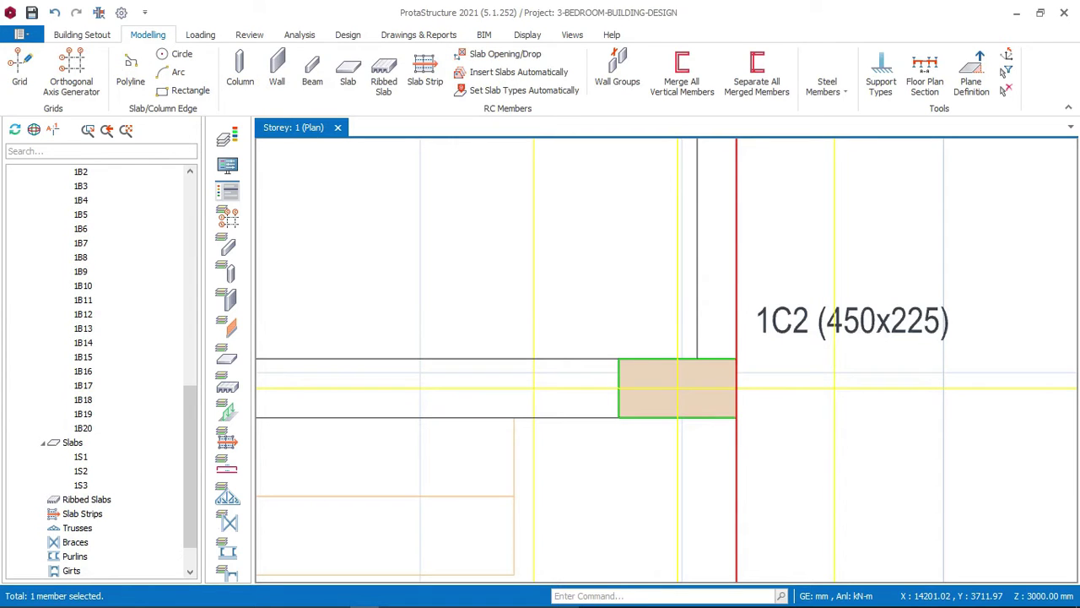
Move the new axis 75 mm inward from the outer edge of column 1C2
{"action": "right_click", "coordinate": [751, 434]}
{"action": "left_click", "coordinate": [796, 222]}
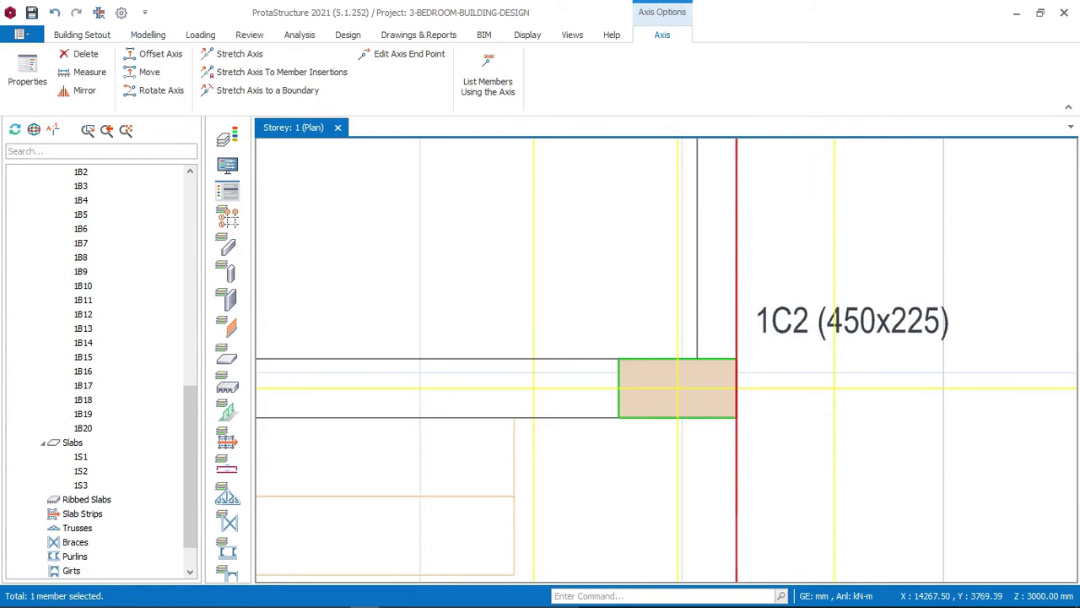
{"action": "scroll", "coordinate": [708, 279], "scroll_direction": "up", "scroll_amount": 2}
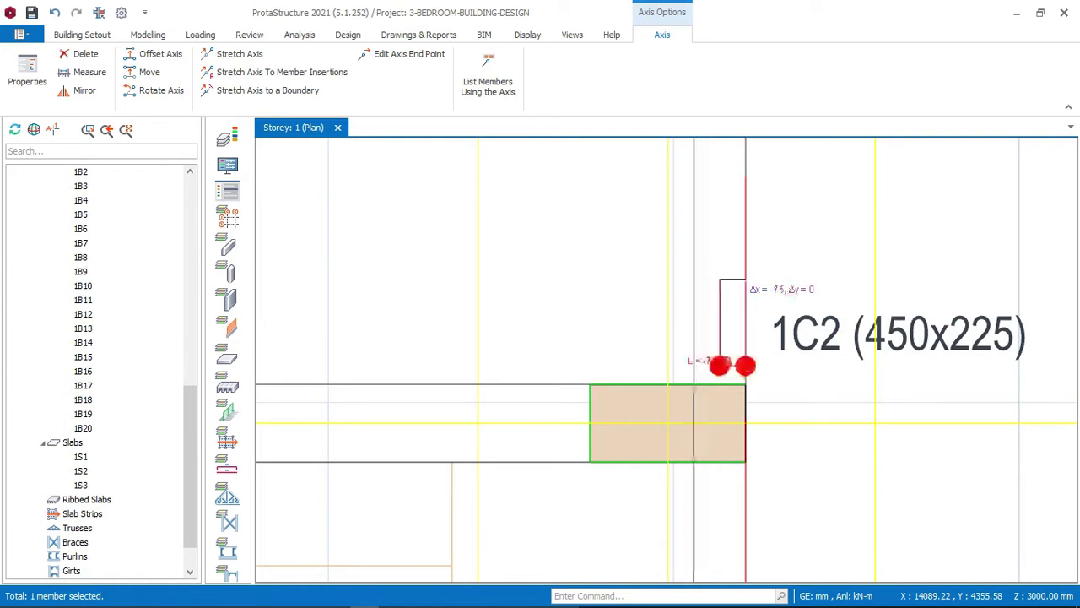
{"action": "key", "text": "Return"}
{"action": "scroll", "coordinate": [731, 327], "scroll_direction": "down", "scroll_amount": 3}
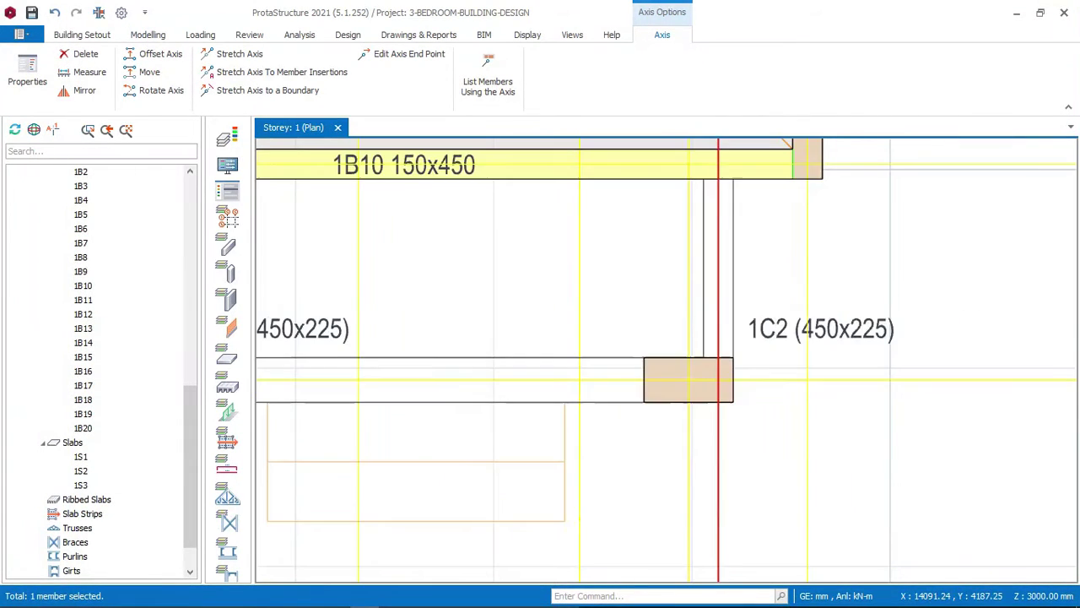
{"action": "key", "text": "Escape"}
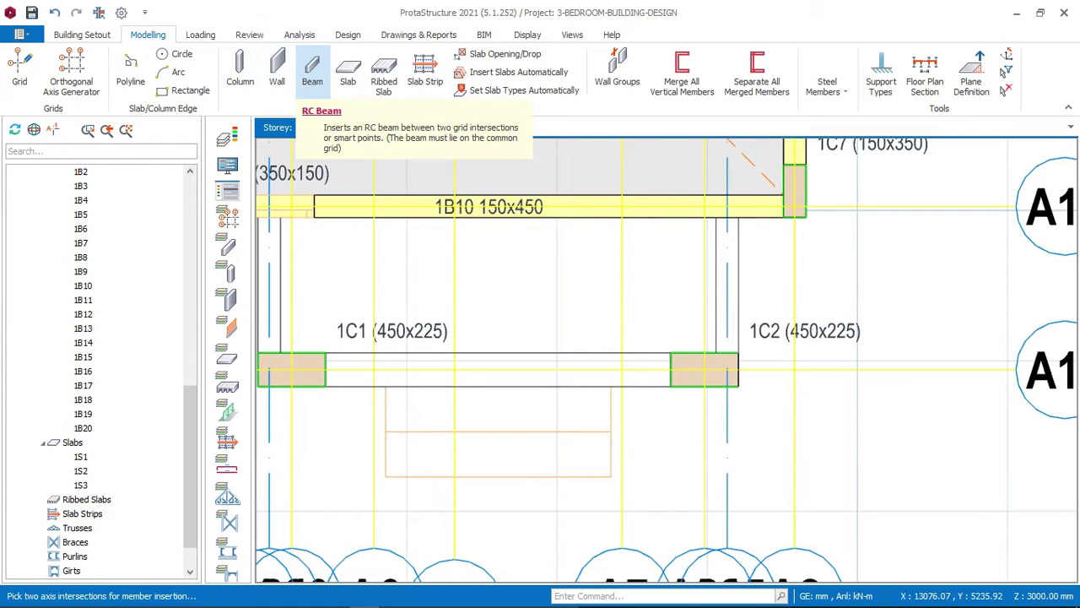
Insert a beam 150 mm wide and 450 mm deep on axis A25, from A15 to A19 at porch column 1C2
{"action": "left_click", "coordinate": [312, 76]}
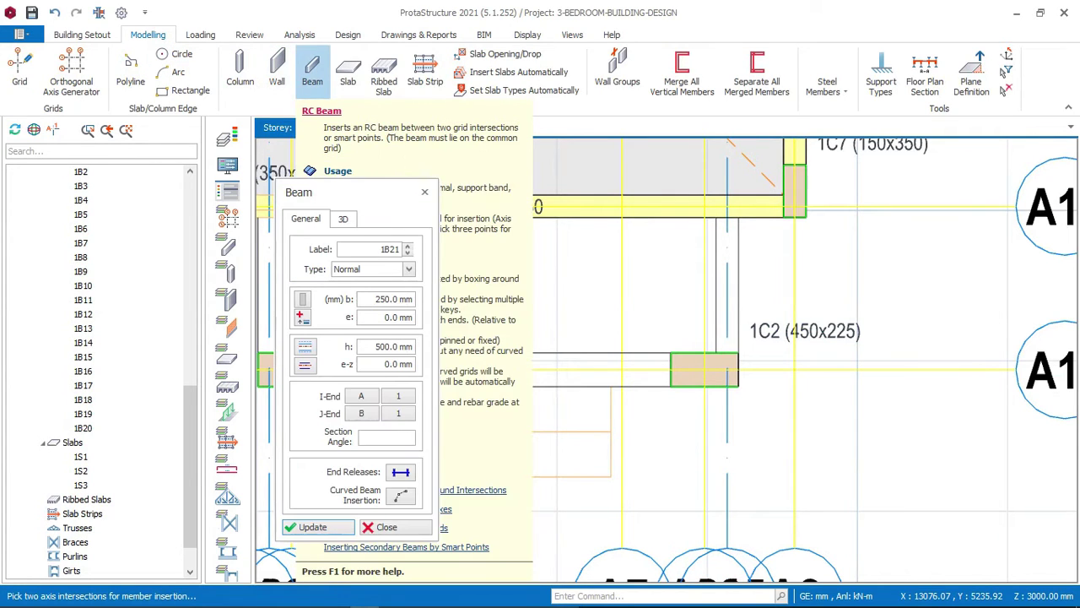
{"action": "left_click", "coordinate": [398, 298]}
{"action": "type", "text": "15"}
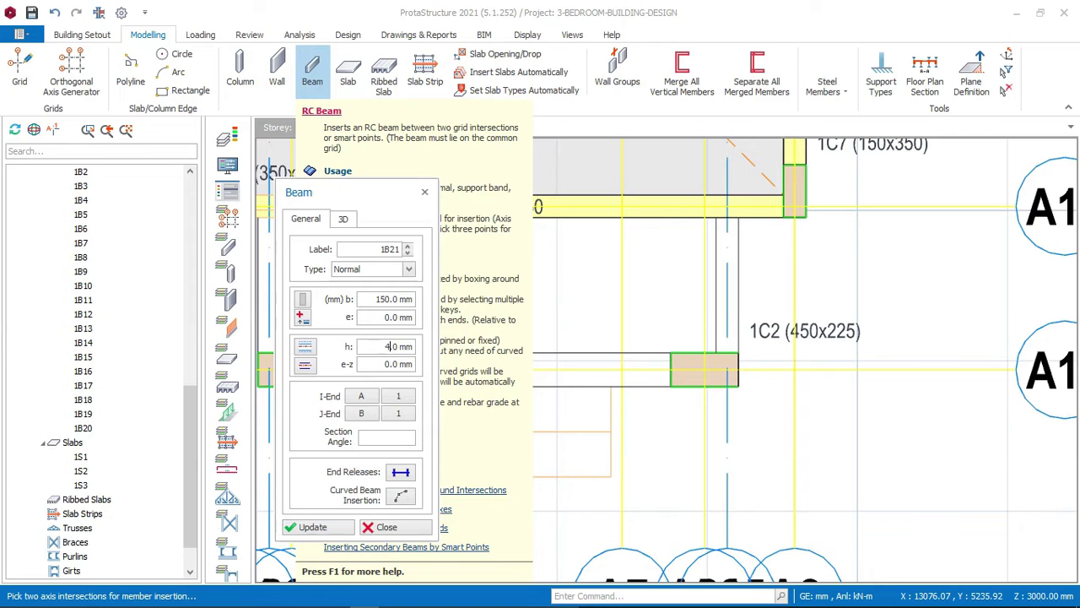
{"action": "scroll", "coordinate": [723, 345], "scroll_direction": "down", "scroll_amount": 2}
{"action": "scroll", "coordinate": [708, 298], "scroll_direction": "up", "scroll_amount": 5}
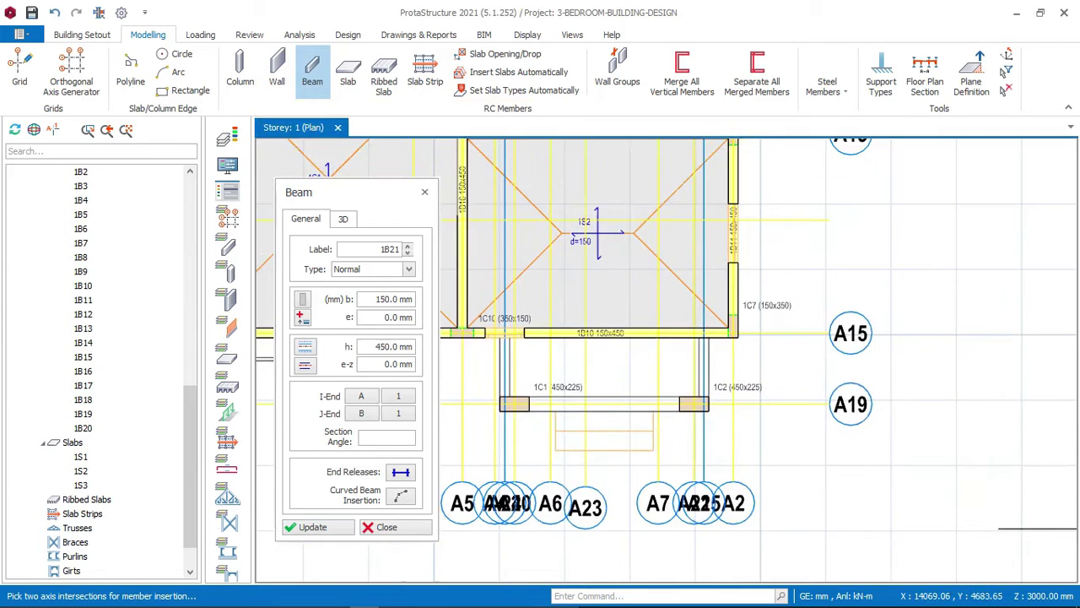
{"action": "scroll", "coordinate": [713, 287], "scroll_direction": "down", "scroll_amount": 2}
{"action": "left_click", "coordinate": [708, 297]}
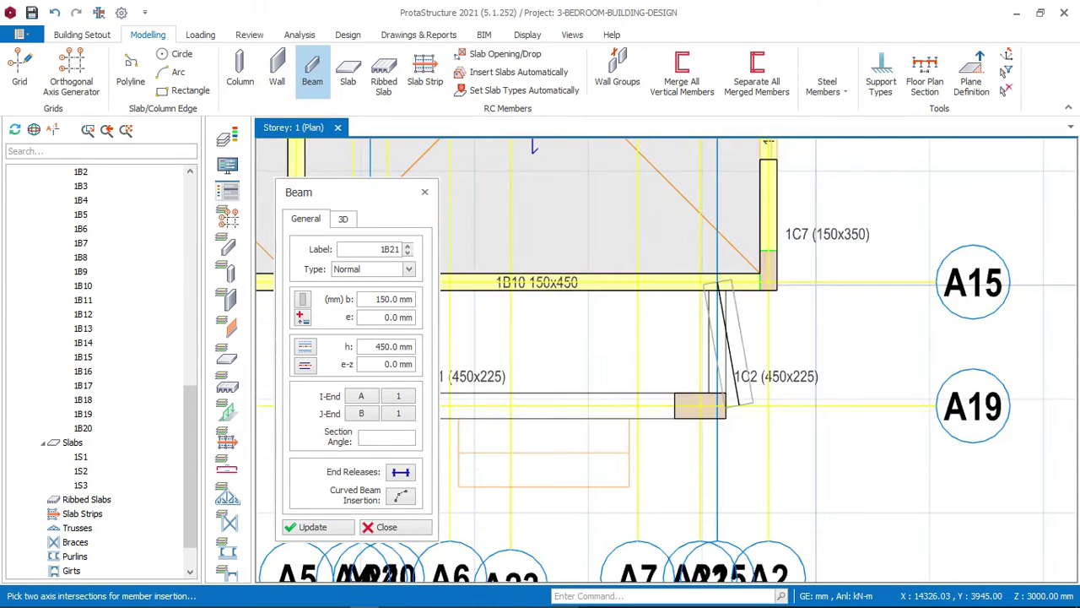
{"action": "scroll", "coordinate": [717, 404], "scroll_direction": "up", "scroll_amount": 2}
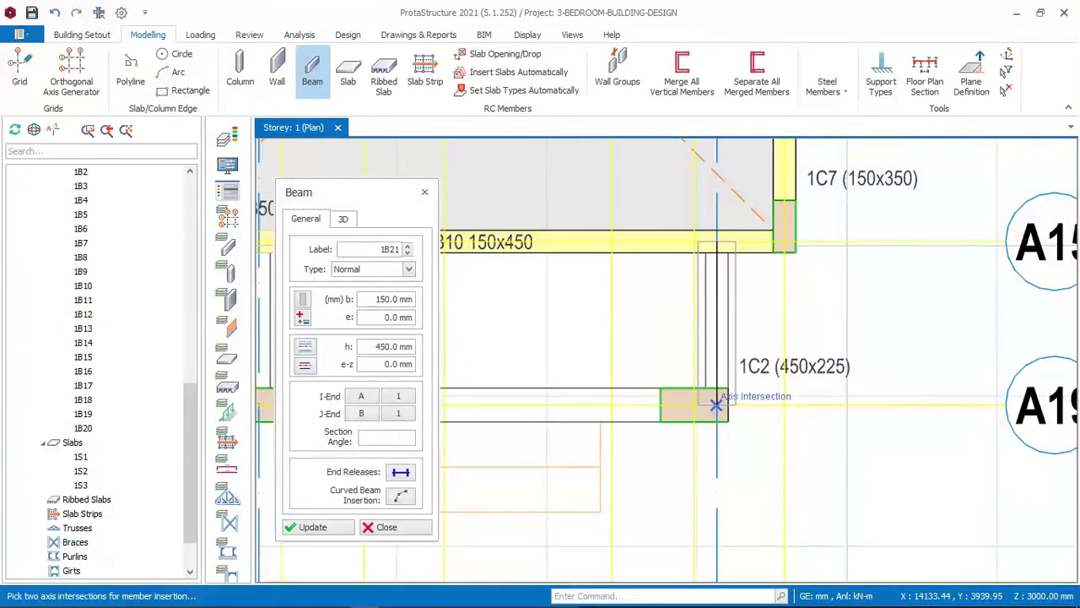
{"action": "left_click", "coordinate": [716, 405]}
Try to insert a 150x450 mm beam along axis A19 from A25 to A24 across the porch front
{"action": "scroll", "coordinate": [717, 396], "scroll_direction": "down", "scroll_amount": 2}
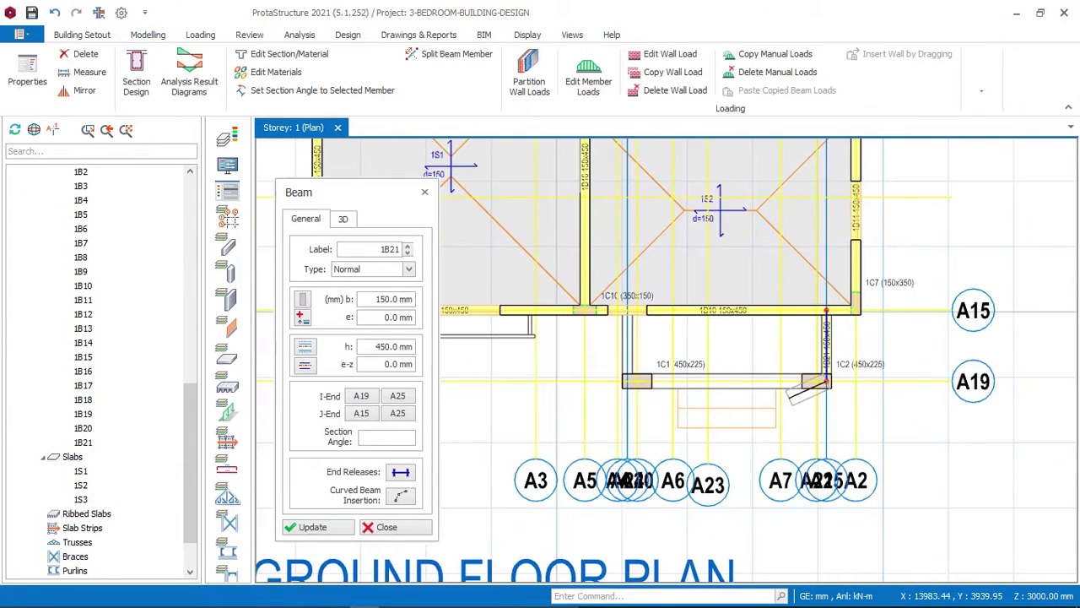
{"action": "scroll", "coordinate": [634, 371], "scroll_direction": "up", "scroll_amount": 1}
{"action": "scroll", "coordinate": [635, 371], "scroll_direction": "up", "scroll_amount": 1}
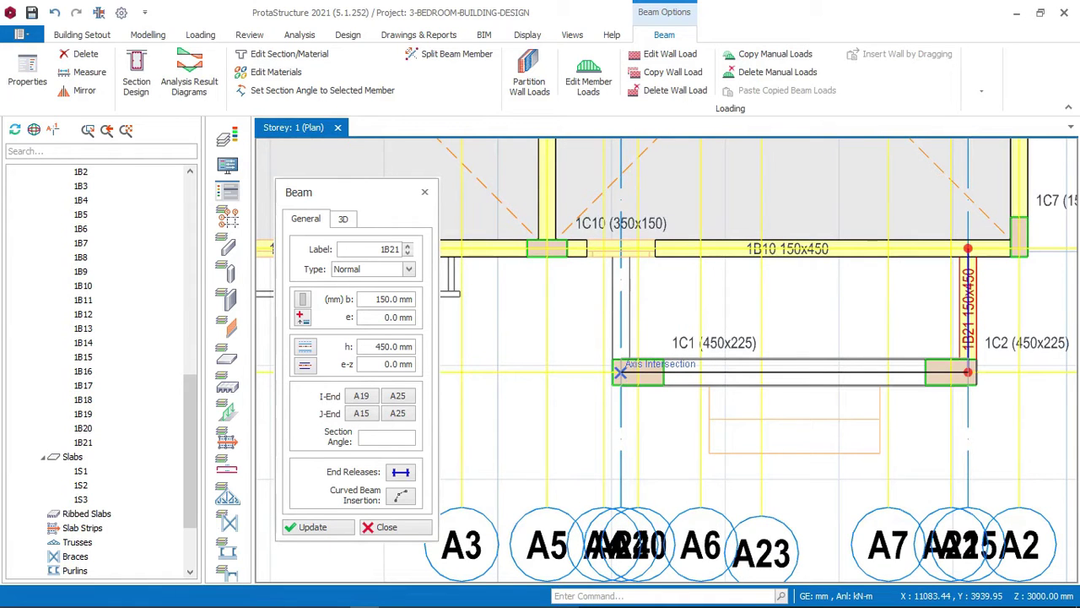
{"action": "left_click", "coordinate": [620, 372]}
{"action": "left_click", "coordinate": [620, 372]}
{"action": "scroll", "coordinate": [620, 372], "scroll_direction": "up", "scroll_amount": 1}
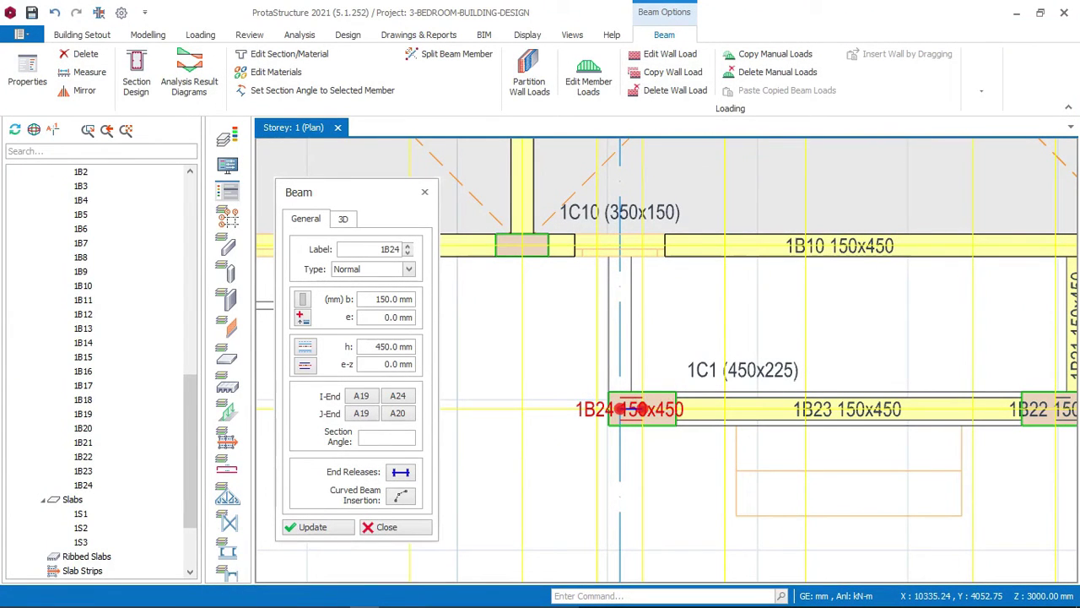
Delete the beam segments along axis A19 at the porch front and end beam insertion
{"action": "key", "text": "Escape"}
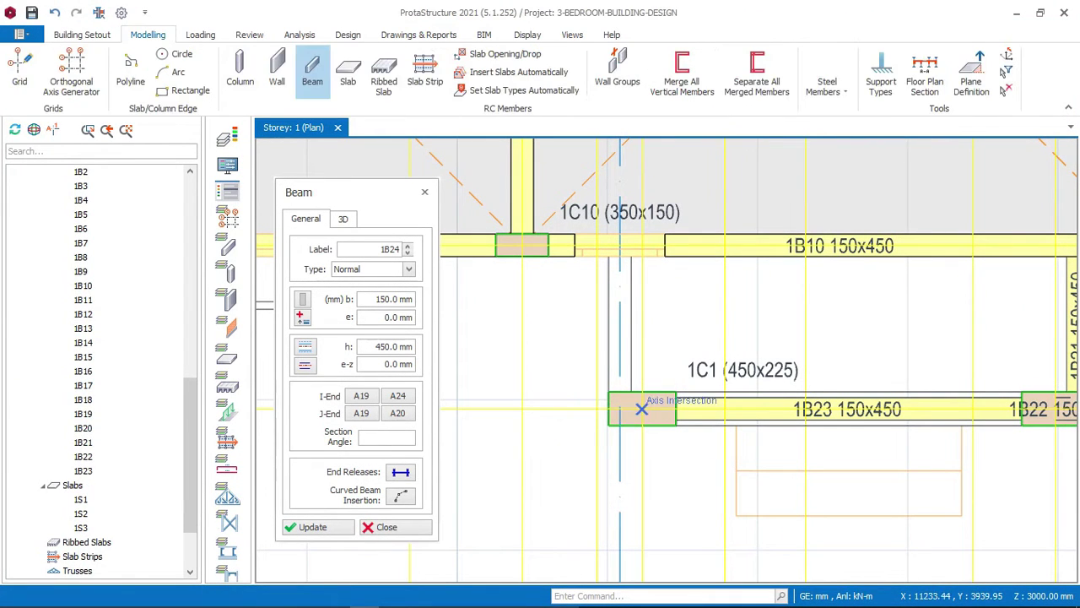
{"action": "scroll", "coordinate": [591, 432], "scroll_direction": "down", "scroll_amount": 2}
{"action": "key", "text": "Escape"}
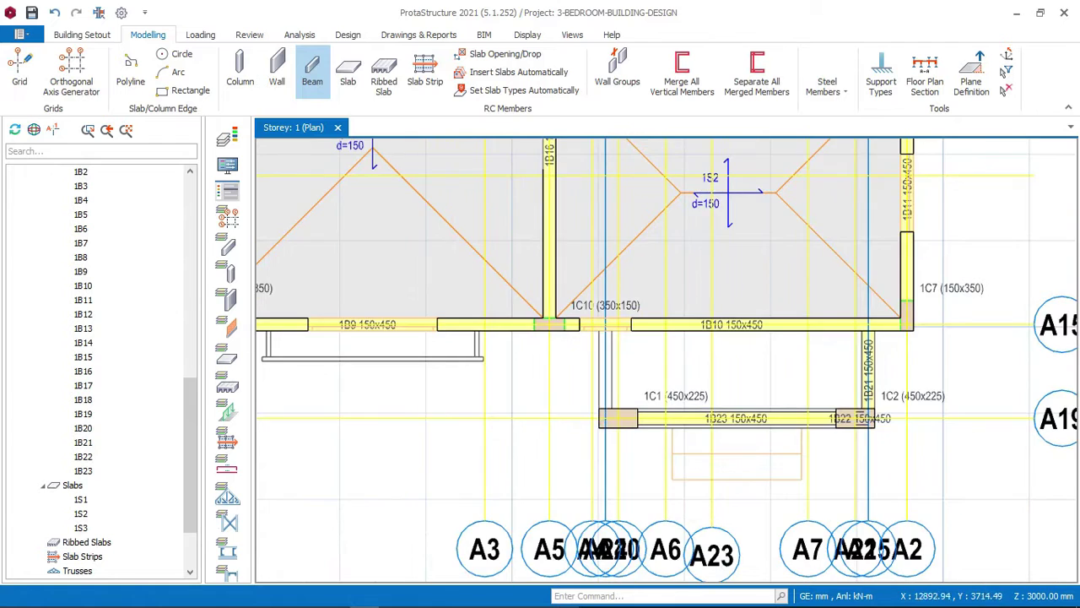
{"action": "scroll", "coordinate": [821, 428], "scroll_direction": "up", "scroll_amount": 2}
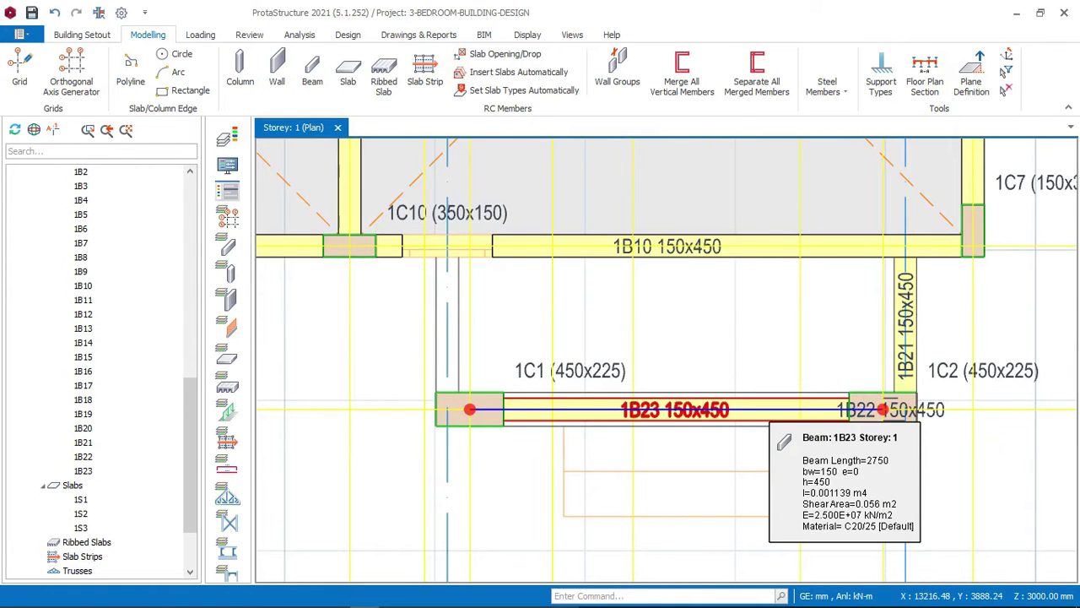
{"action": "left_click", "coordinate": [764, 412]}
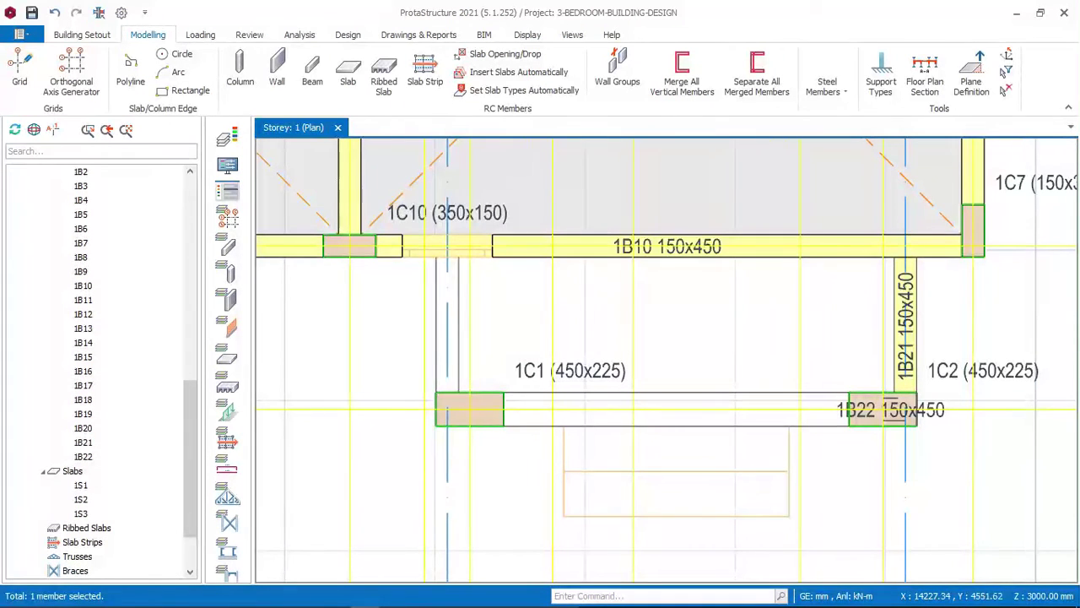
{"action": "left_click", "coordinate": [891, 410]}
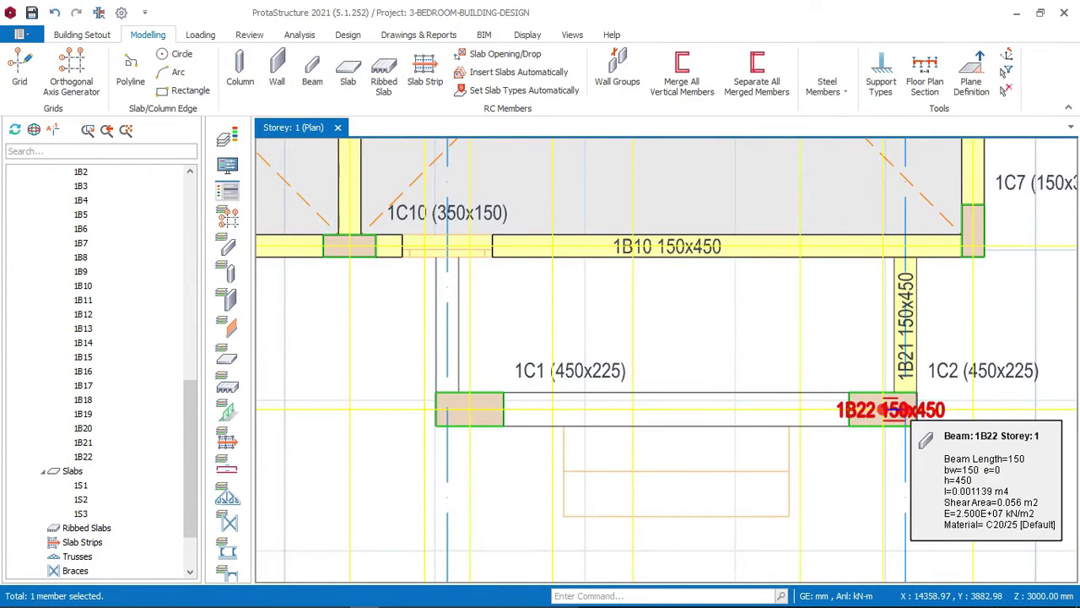
{"action": "key", "text": "Delete"}
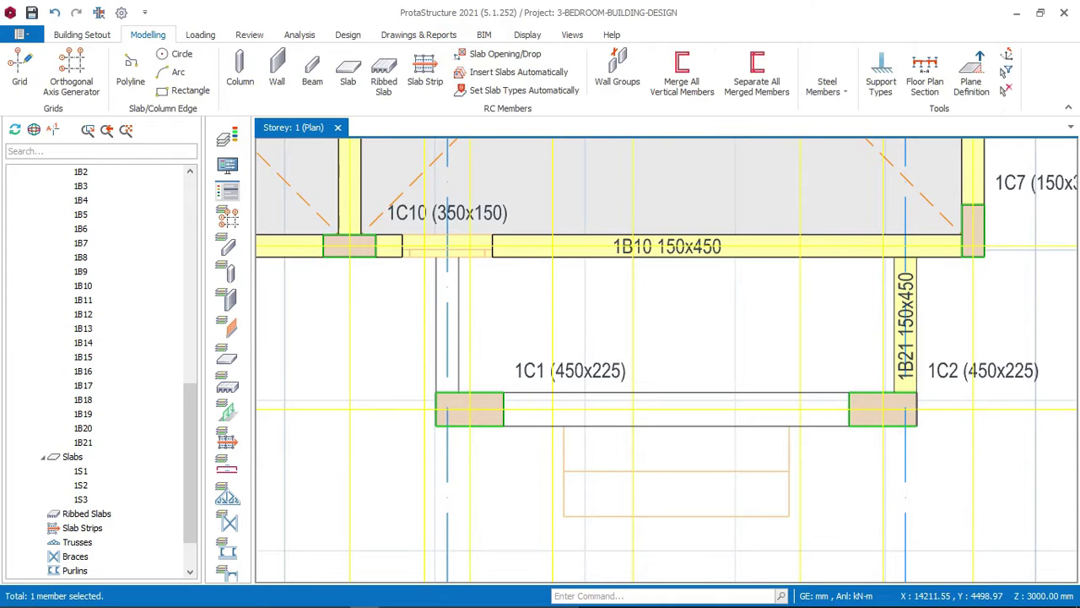
Insert a 150x450 mm beam along axis A19 from A25 to A24, based on beam 1B21
{"action": "right_click", "coordinate": [910, 295]}
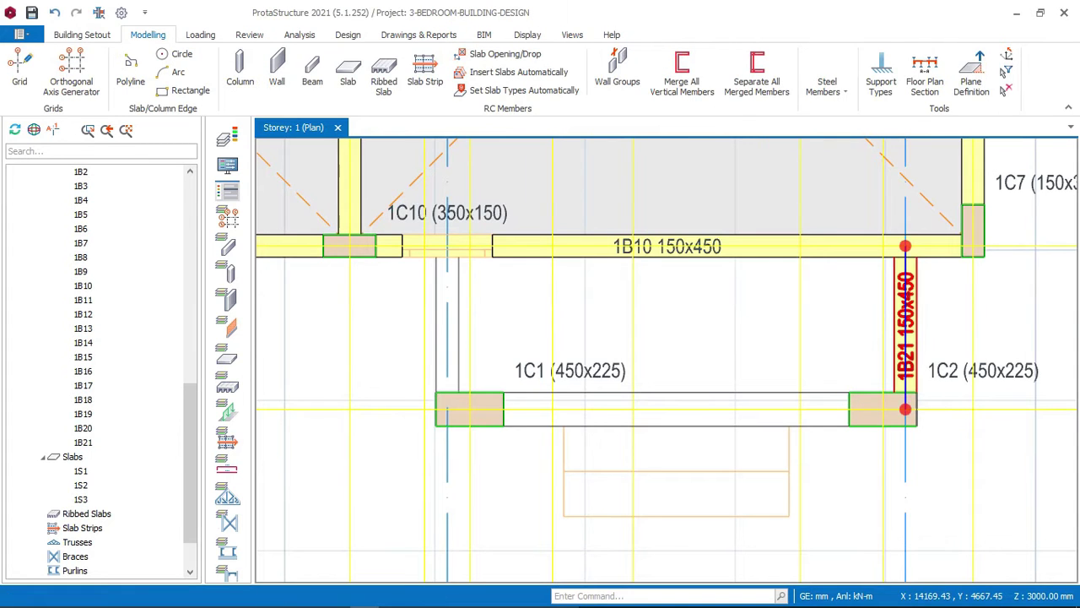
{"action": "left_click", "coordinate": [918, 20]}
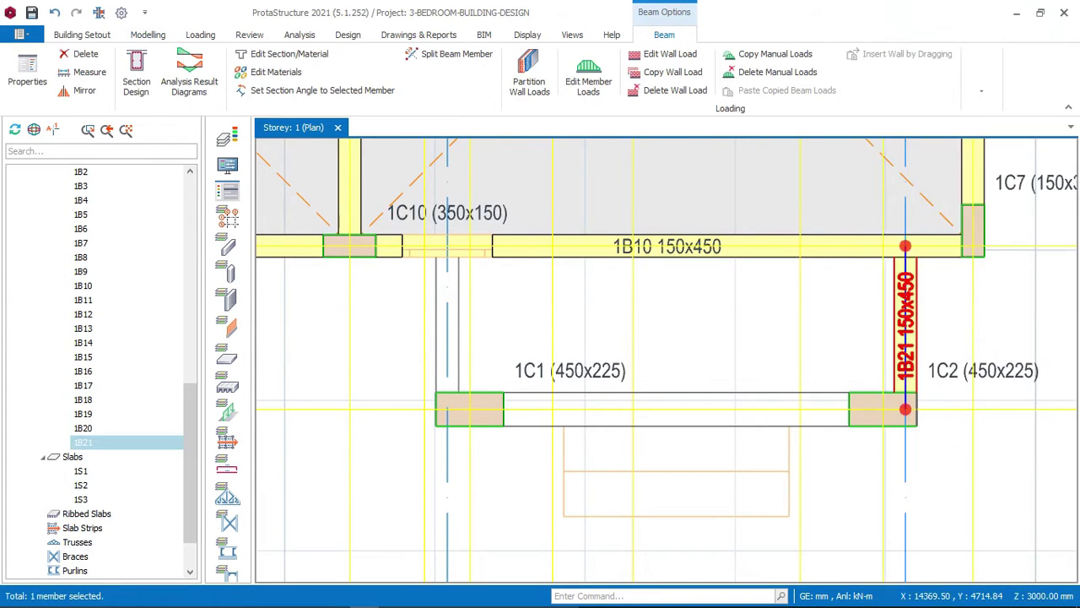
{"action": "left_click", "coordinate": [906, 409]}
{"action": "scroll", "coordinate": [923, 424], "scroll_direction": "down", "scroll_amount": 2}
{"action": "scroll", "coordinate": [724, 438], "scroll_direction": "up", "scroll_amount": 2}
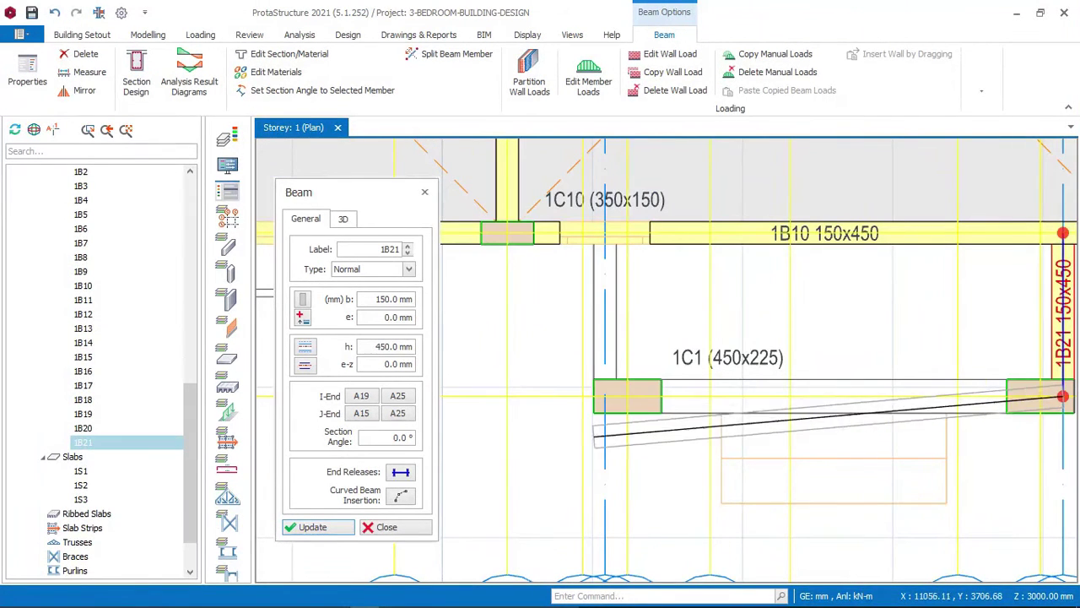
{"action": "scroll", "coordinate": [604, 395], "scroll_direction": "up", "scroll_amount": 2}
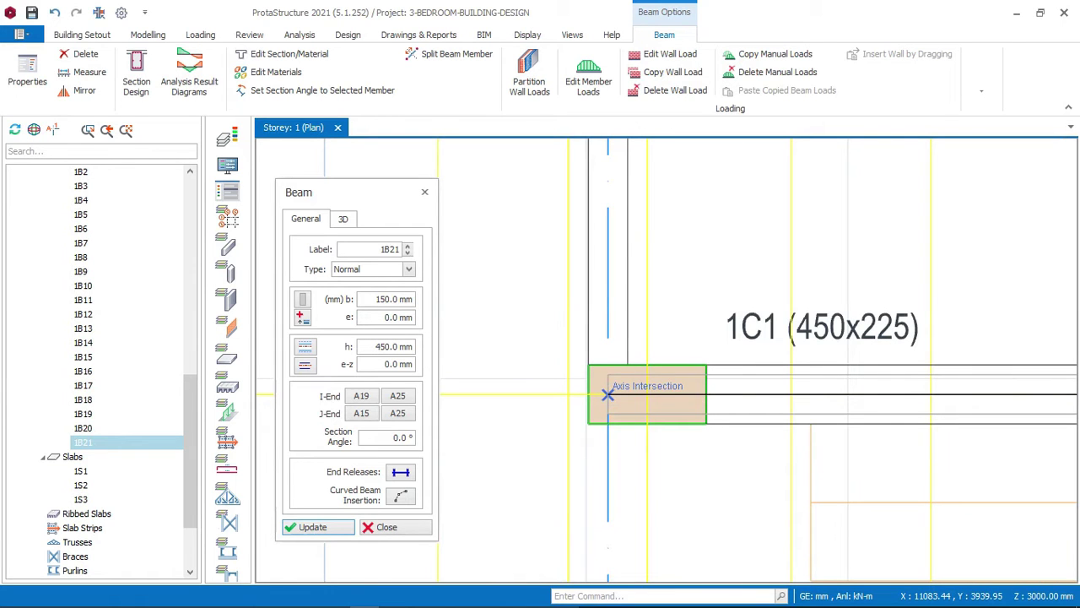
{"action": "left_click", "coordinate": [607, 394]}
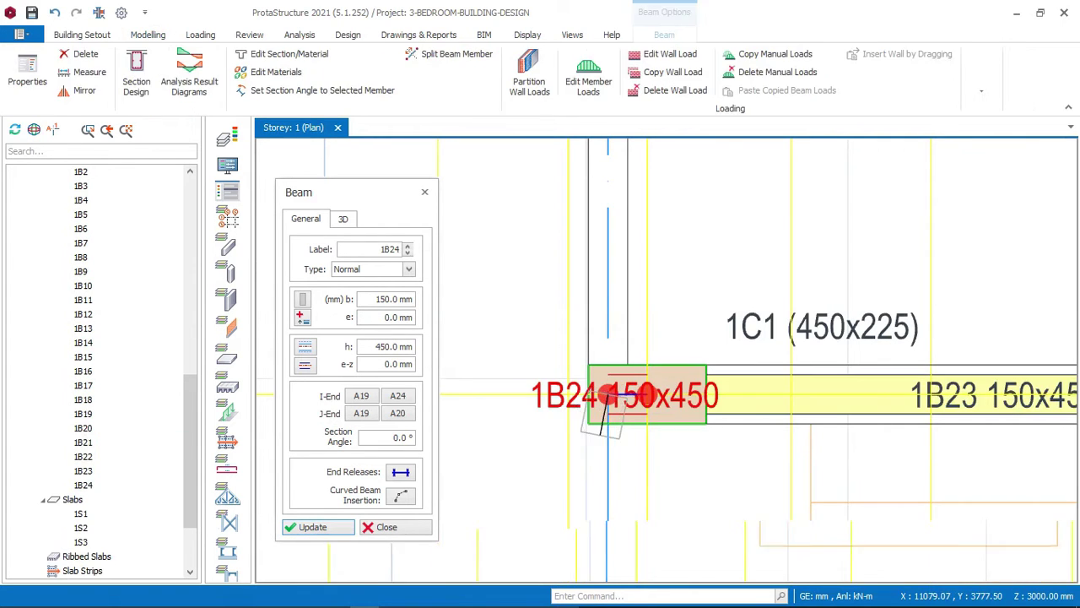
Insert a 150x450 mm beam along axis A24 from A19 to A15 and end beam insertion
{"action": "scroll", "coordinate": [607, 397], "scroll_direction": "down", "scroll_amount": 2}
{"action": "scroll", "coordinate": [604, 242], "scroll_direction": "up", "scroll_amount": 2}
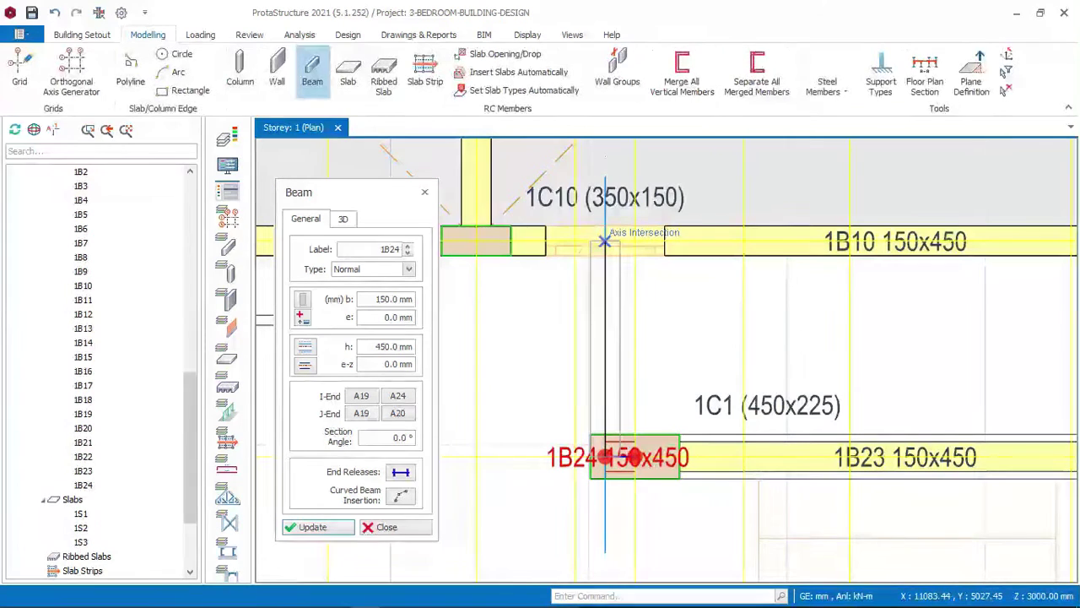
{"action": "left_click", "coordinate": [604, 243]}
{"action": "key", "text": "Escape"}
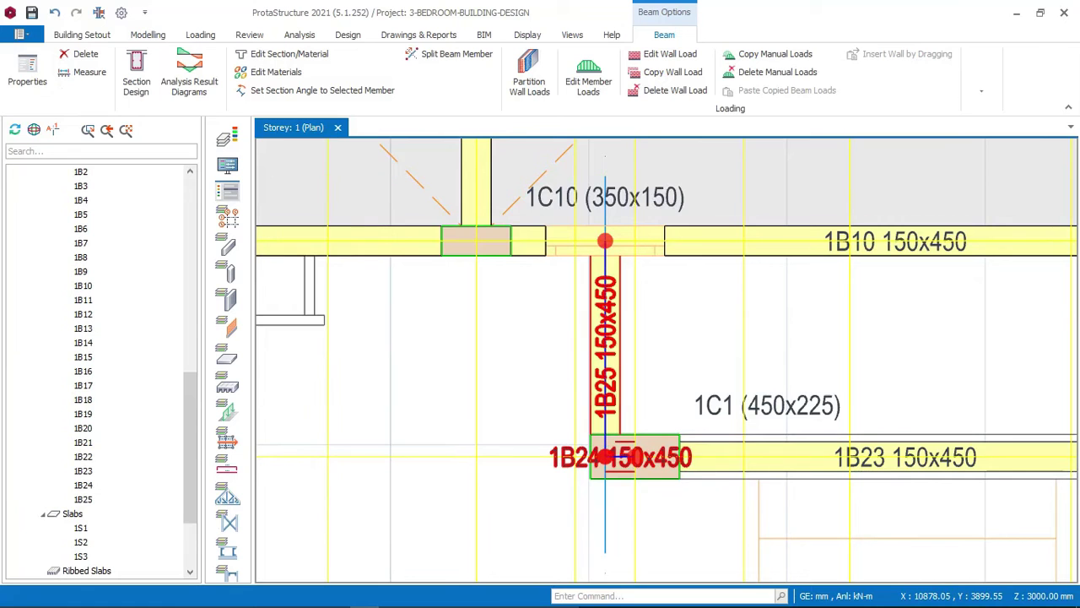
Delete the short beam segments 1B24 and 1B22 inside porch columns 1C1 and 1C2
{"action": "left_click", "coordinate": [605, 457]}
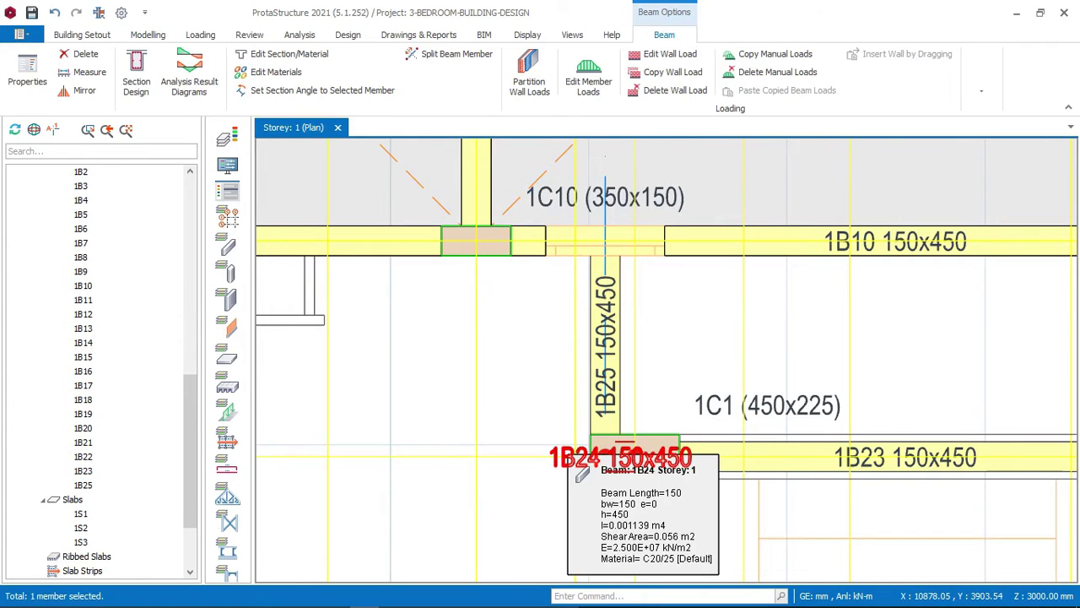
{"action": "scroll", "coordinate": [445, 421], "scroll_direction": "down", "scroll_amount": 3}
{"action": "scroll", "coordinate": [835, 475], "scroll_direction": "up", "scroll_amount": 2}
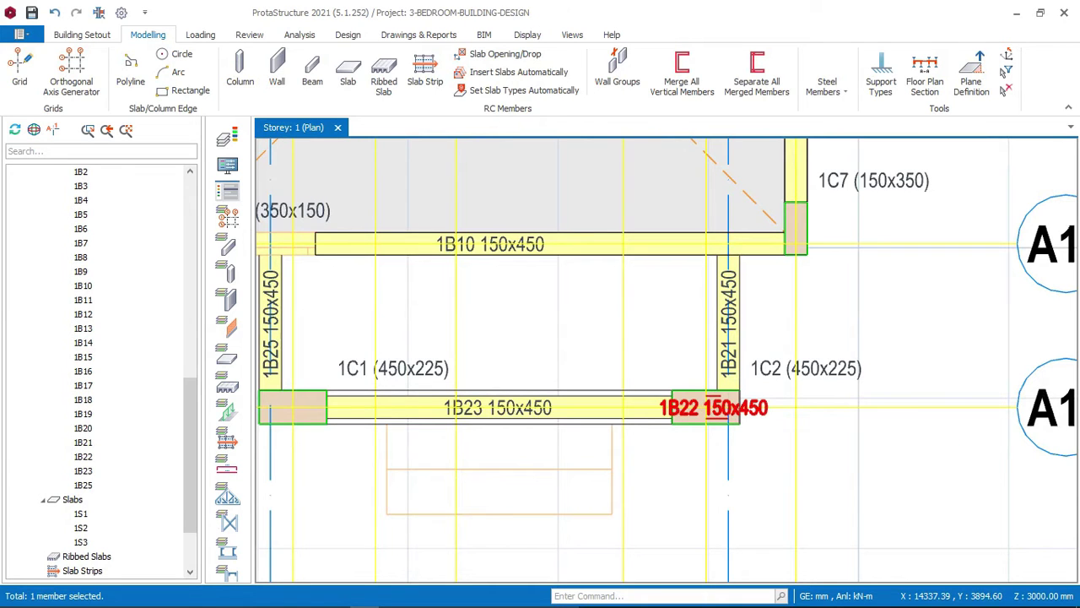
{"action": "key", "text": "Delete"}
{"action": "left_click", "coordinate": [498, 407]}
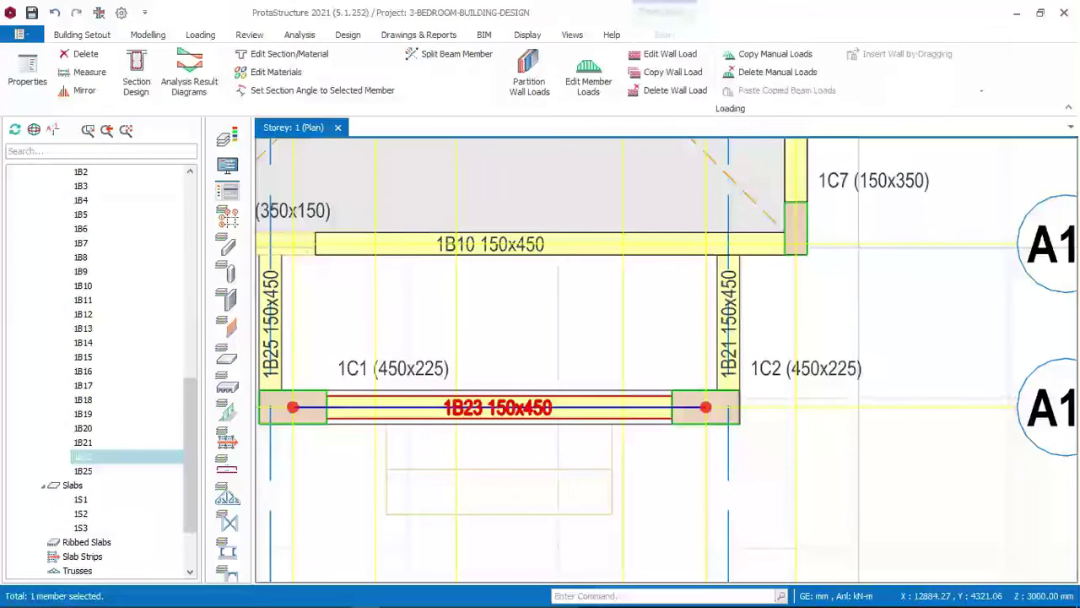
{"action": "middle_click_drag", "start_coordinate": [465, 344], "coordinate": [529, 343]}
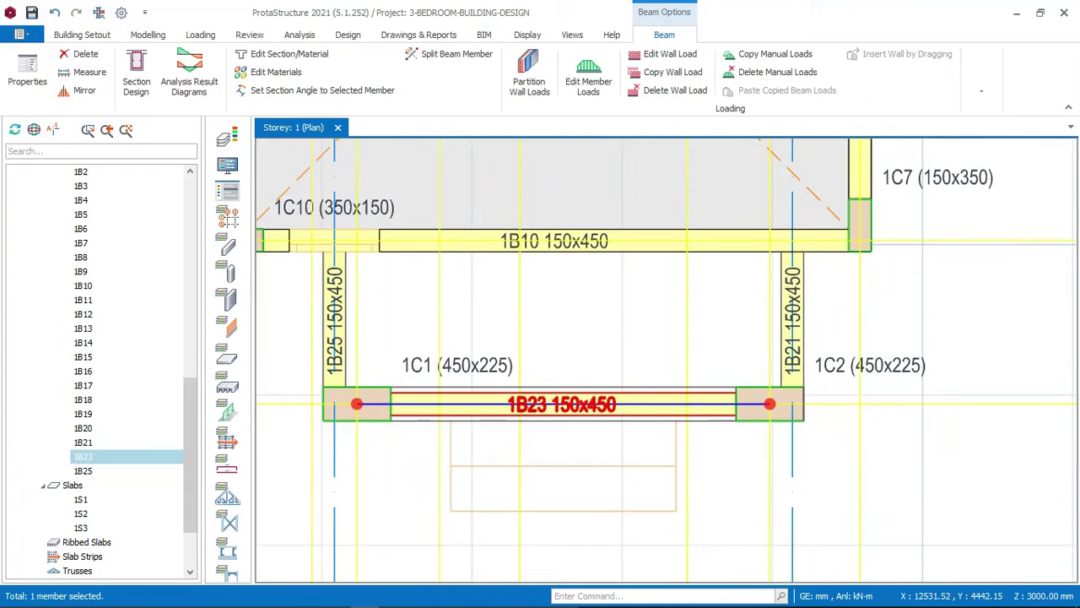
{"action": "scroll", "coordinate": [353, 406], "scroll_direction": "up", "scroll_amount": 2}
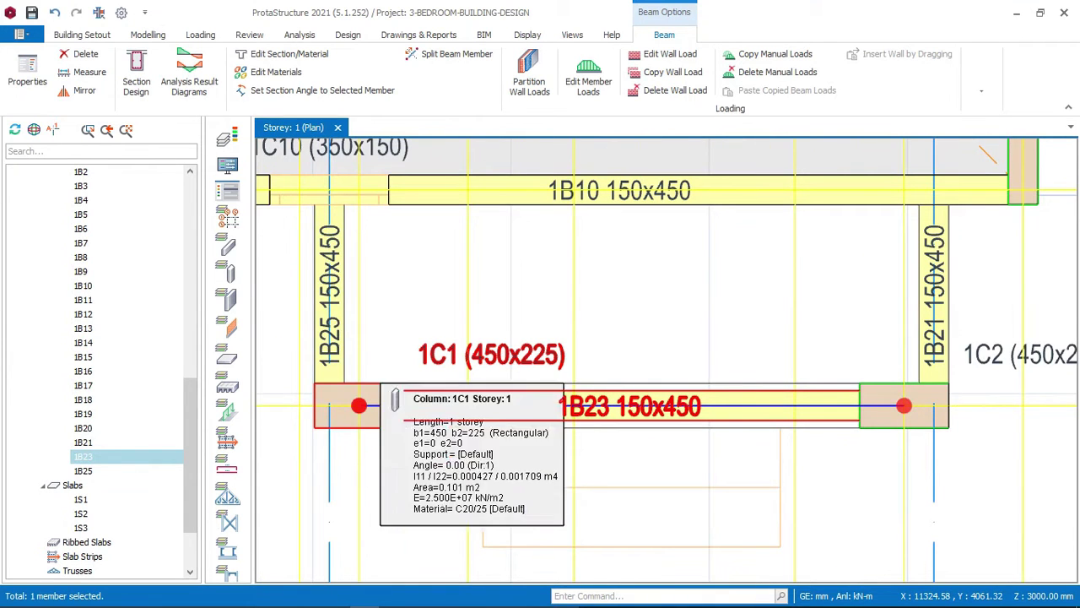
{"action": "scroll", "coordinate": [595, 390], "scroll_direction": "down", "scroll_amount": 1}
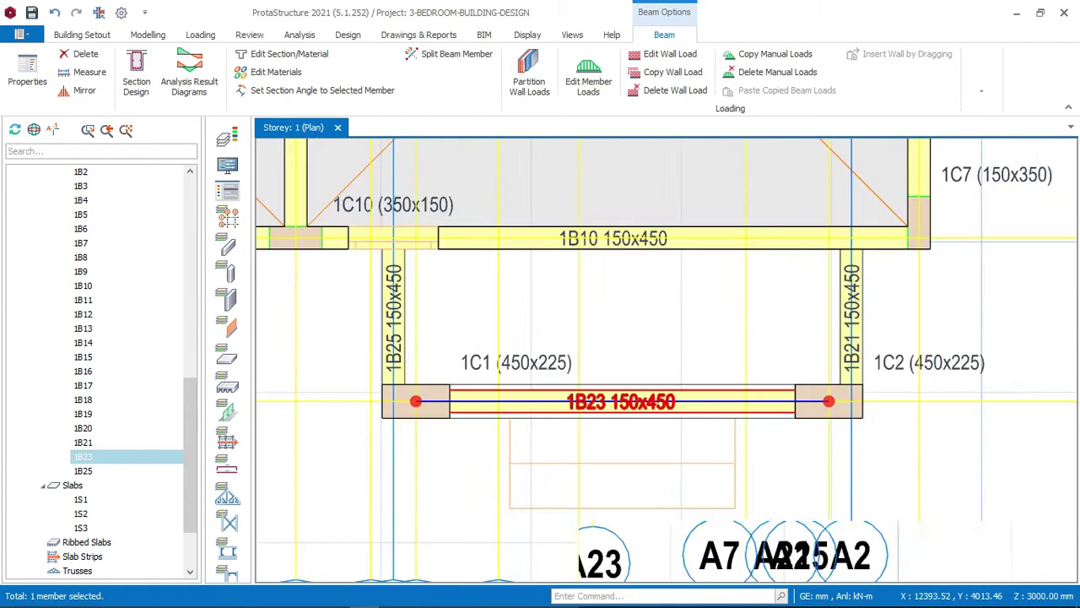
{"action": "middle_click_drag", "start_coordinate": [596, 226], "coordinate": [588, 321]}
{"action": "scroll", "coordinate": [588, 321], "scroll_direction": "down", "scroll_amount": 1}
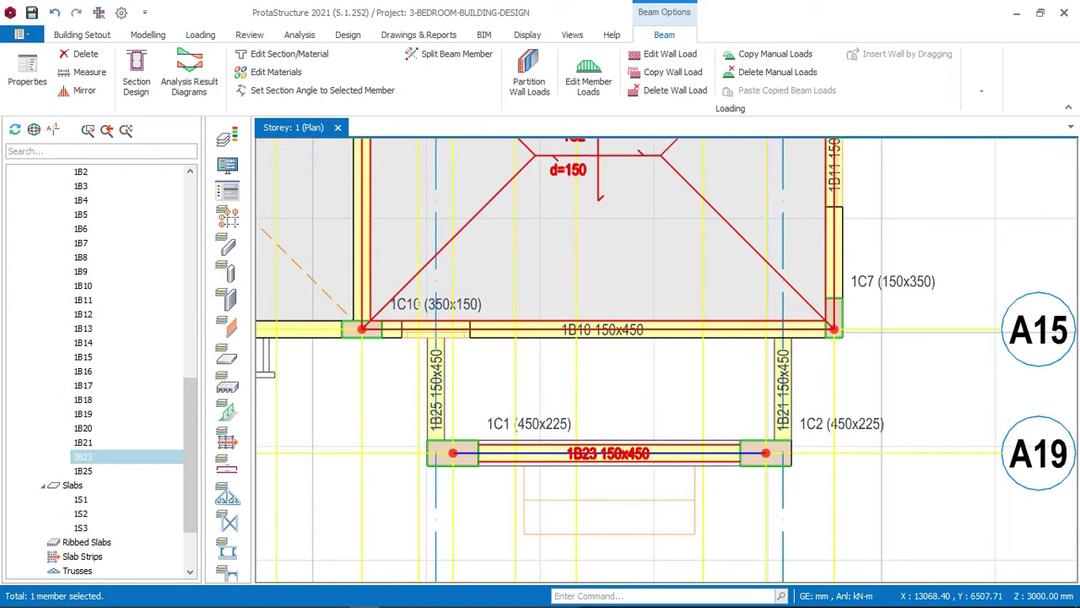
{"action": "left_click", "coordinate": [663, 162]}
{"action": "right_click", "coordinate": [663, 162]}
{"action": "left_click", "coordinate": [709, 170]}
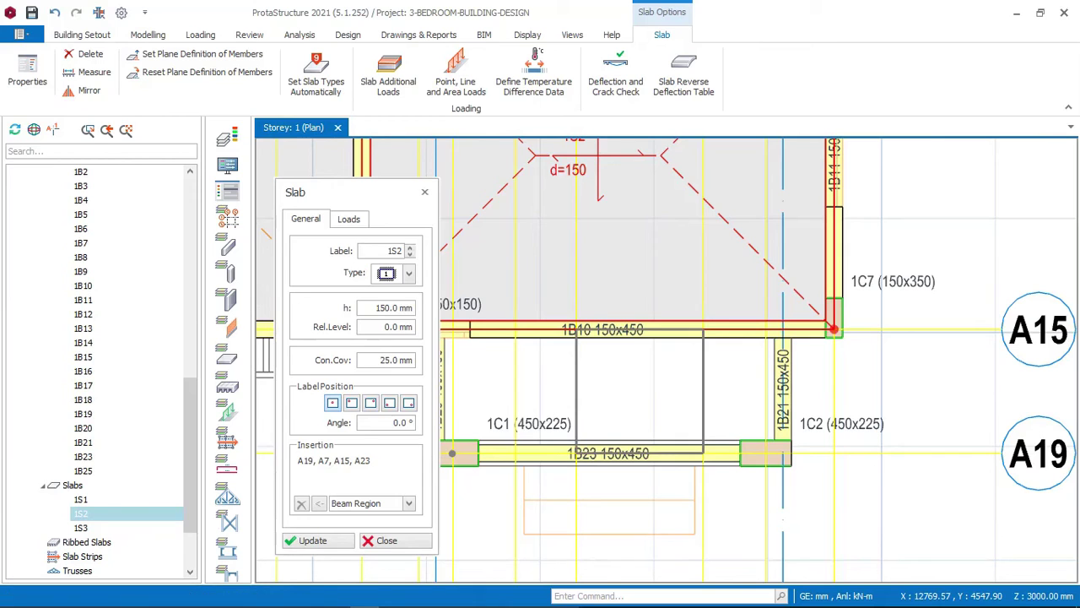
{"action": "scroll", "coordinate": [674, 376], "scroll_direction": "down", "scroll_amount": 2}
{"action": "scroll", "coordinate": [602, 391], "scroll_direction": "up", "scroll_amount": 3}
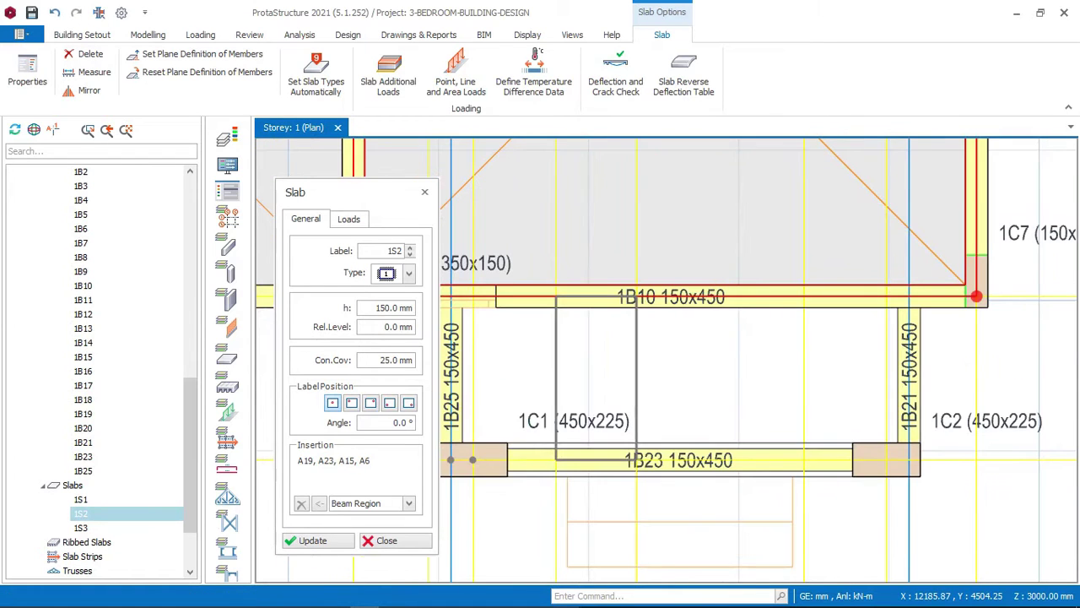
{"action": "key", "text": "Escape"}
{"action": "scroll", "coordinate": [481, 447], "scroll_direction": "up", "scroll_amount": 4}
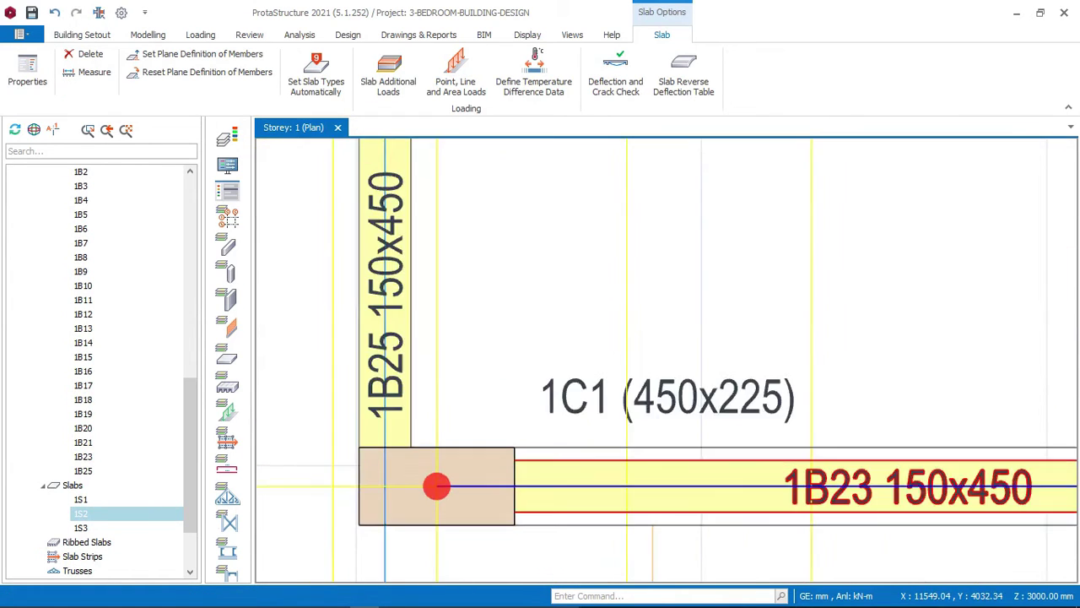
Move the I-end of porch front beam 1B23 to axis A24 and update the beam
{"action": "scroll", "coordinate": [544, 460], "scroll_direction": "down", "scroll_amount": 3}
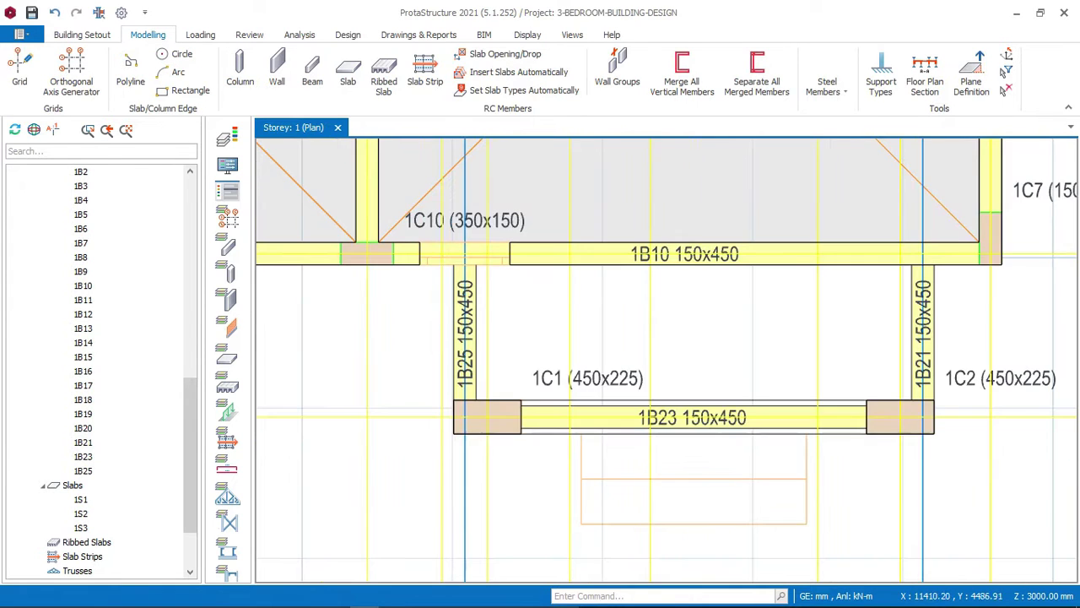
{"action": "left_click", "coordinate": [547, 417]}
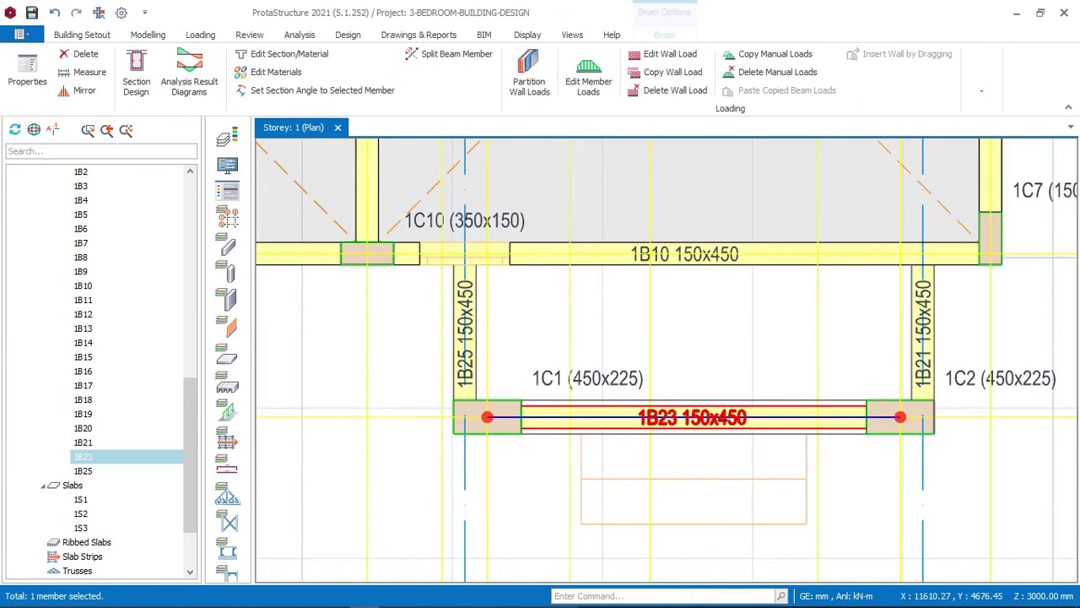
{"action": "right_click", "coordinate": [547, 418]}
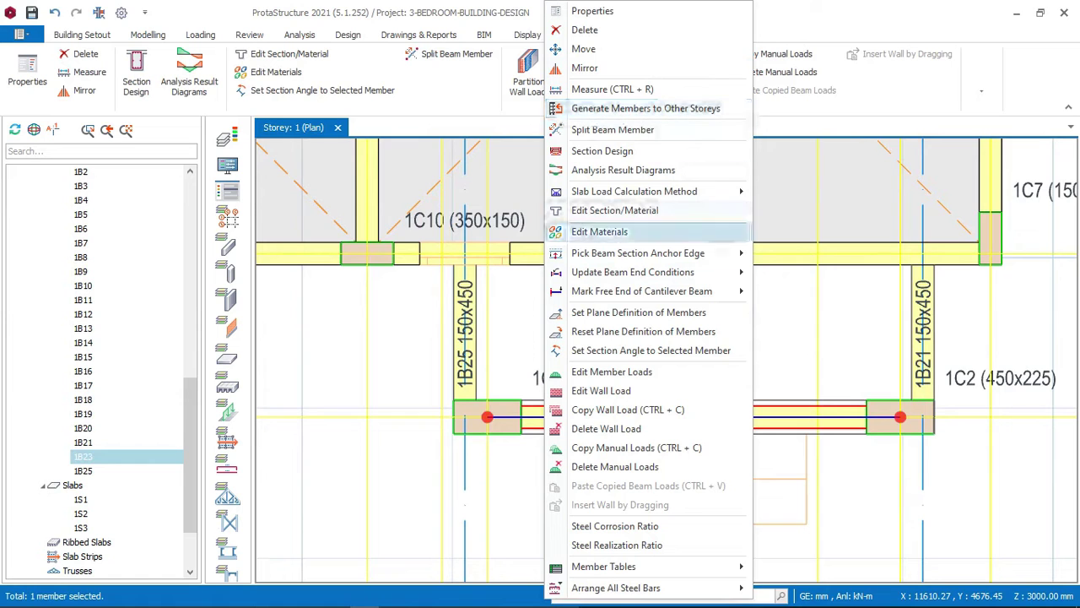
{"action": "mouse_move", "coordinate": [633, 271]}
{"action": "left_click", "coordinate": [593, 11]}
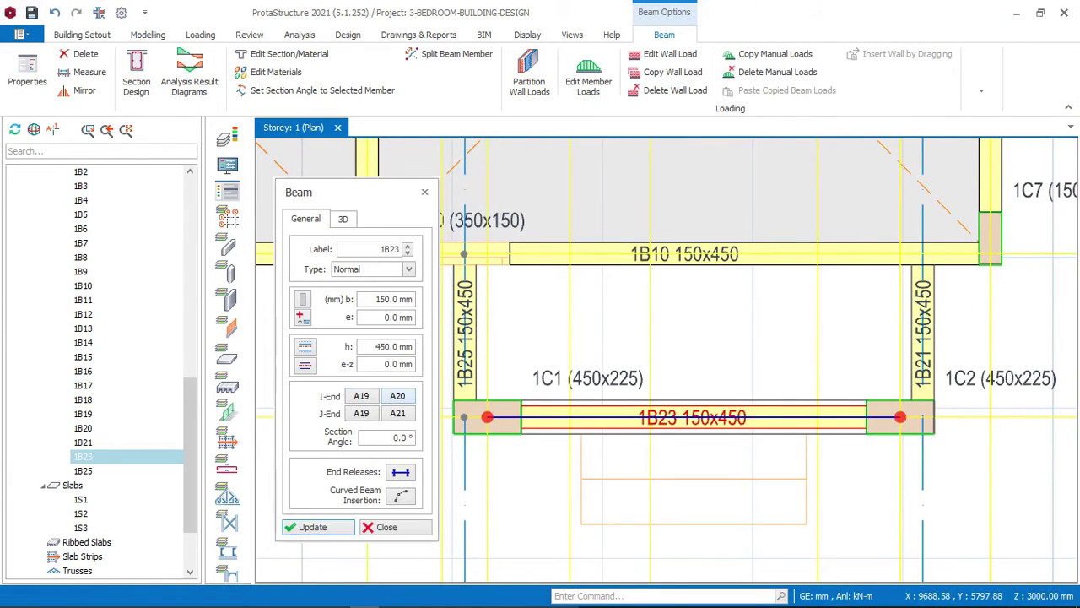
{"action": "scroll", "coordinate": [539, 383], "scroll_direction": "down", "scroll_amount": 2}
{"action": "scroll", "coordinate": [511, 478], "scroll_direction": "up", "scroll_amount": 1}
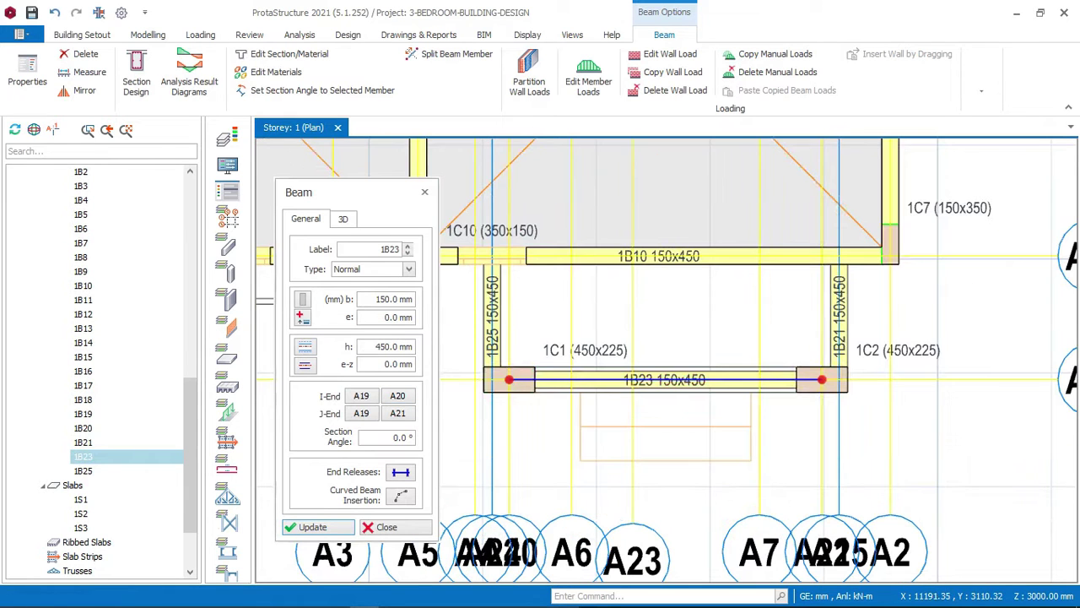
{"action": "scroll", "coordinate": [516, 380], "scroll_direction": "up", "scroll_amount": 2}
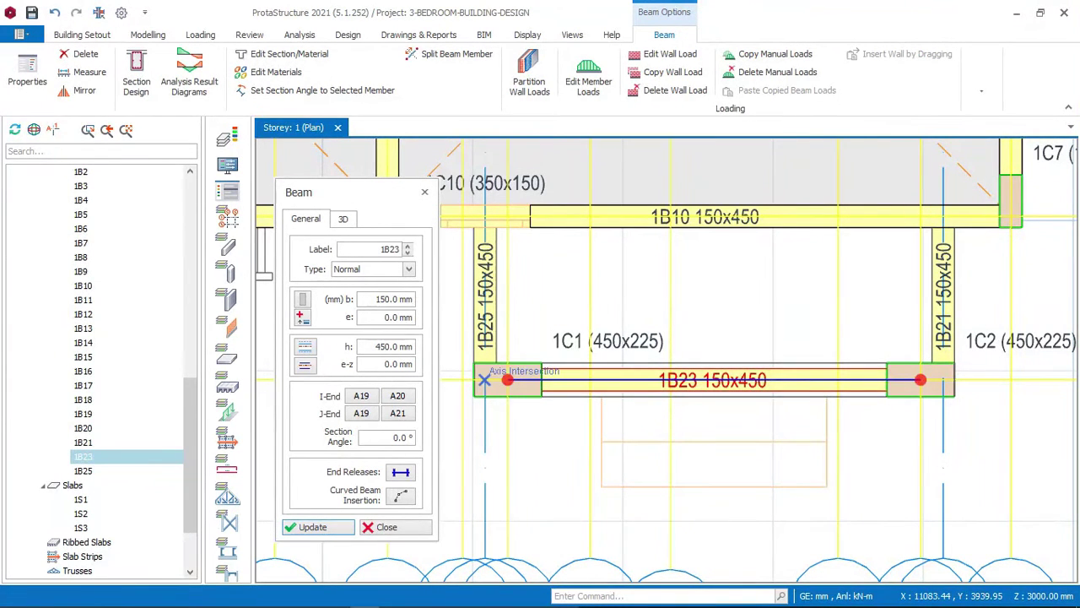
{"action": "left_click", "coordinate": [398, 396]}
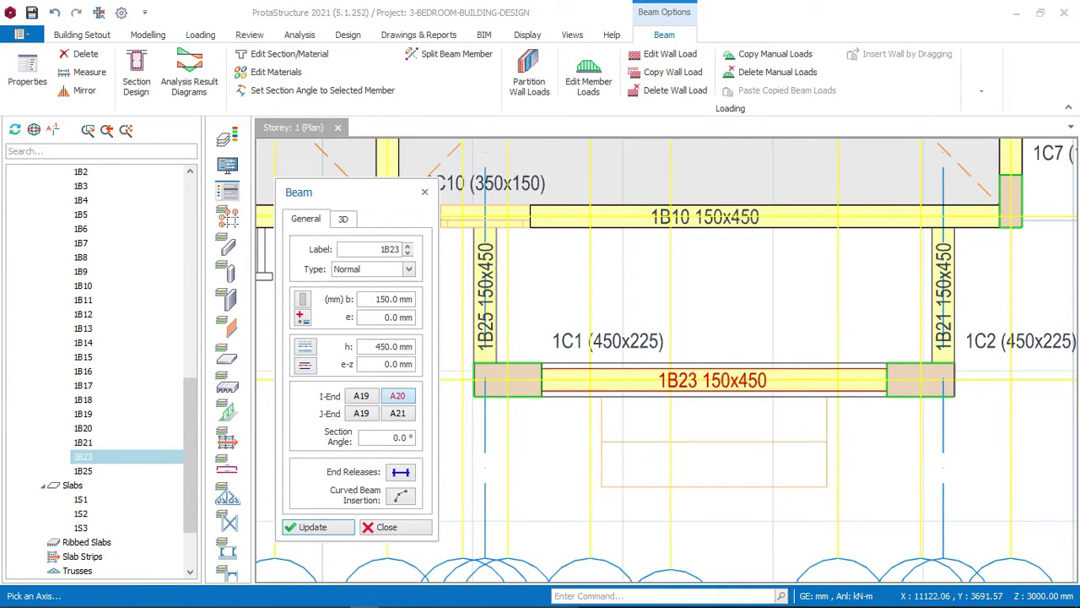
{"action": "left_click", "coordinate": [485, 152]}
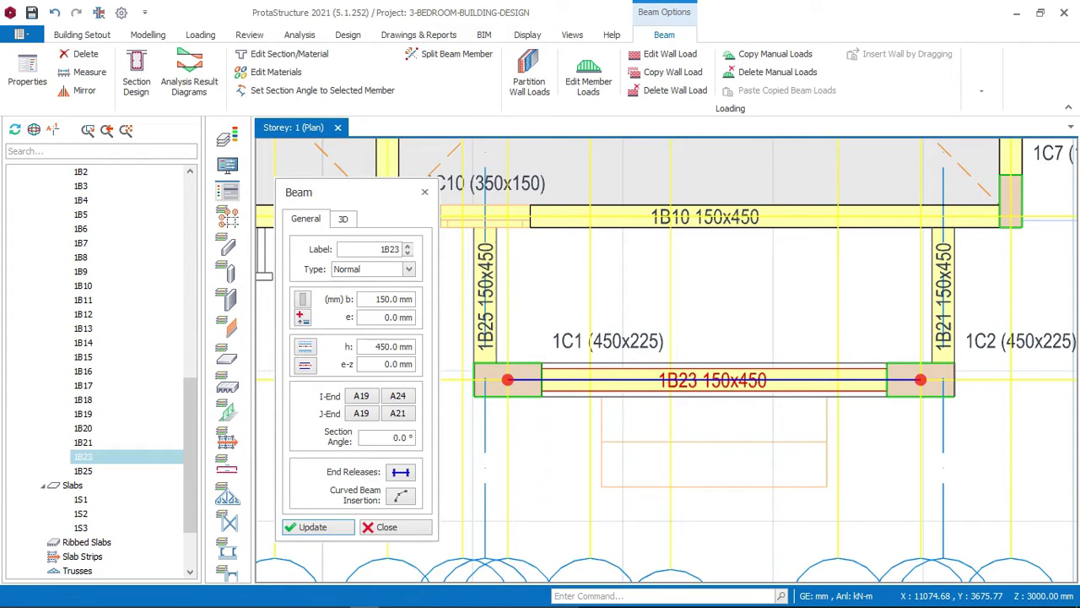
{"action": "left_click", "coordinate": [317, 526]}
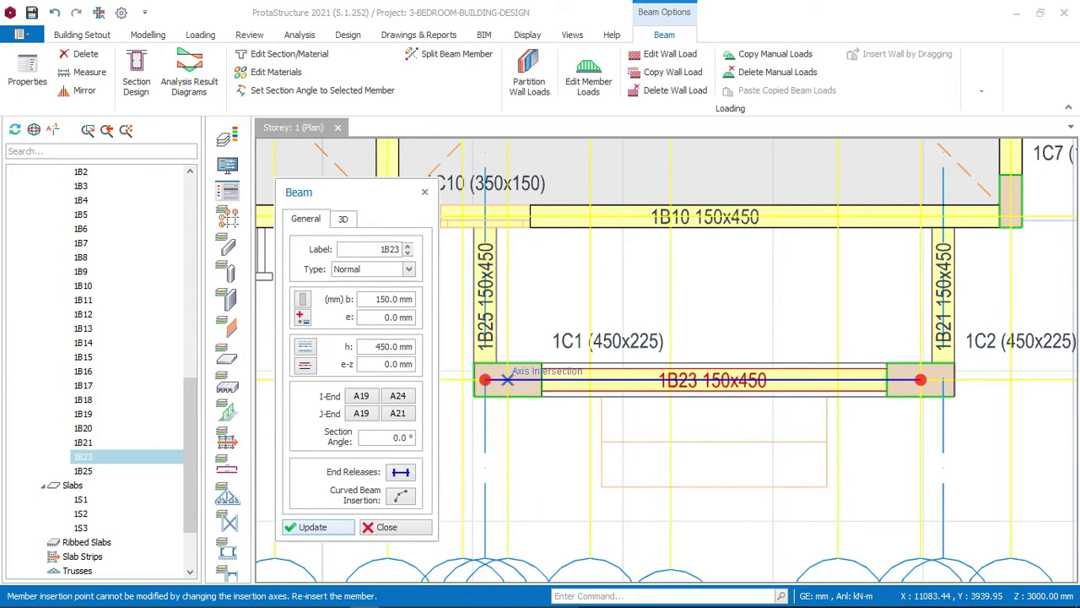
Move the J-end of porch front beam 1B23 to axis A25 and close the beam properties
{"action": "scroll", "coordinate": [523, 357], "scroll_direction": "down", "scroll_amount": 2}
{"action": "scroll", "coordinate": [827, 506], "scroll_direction": "up", "scroll_amount": 2}
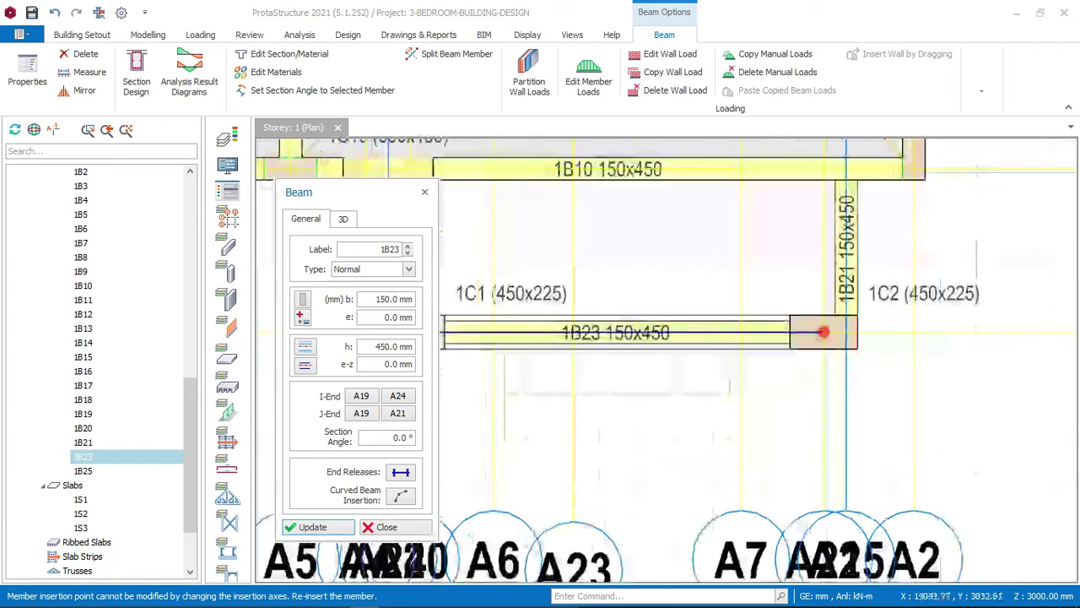
{"action": "scroll", "coordinate": [820, 393], "scroll_direction": "down", "scroll_amount": 1}
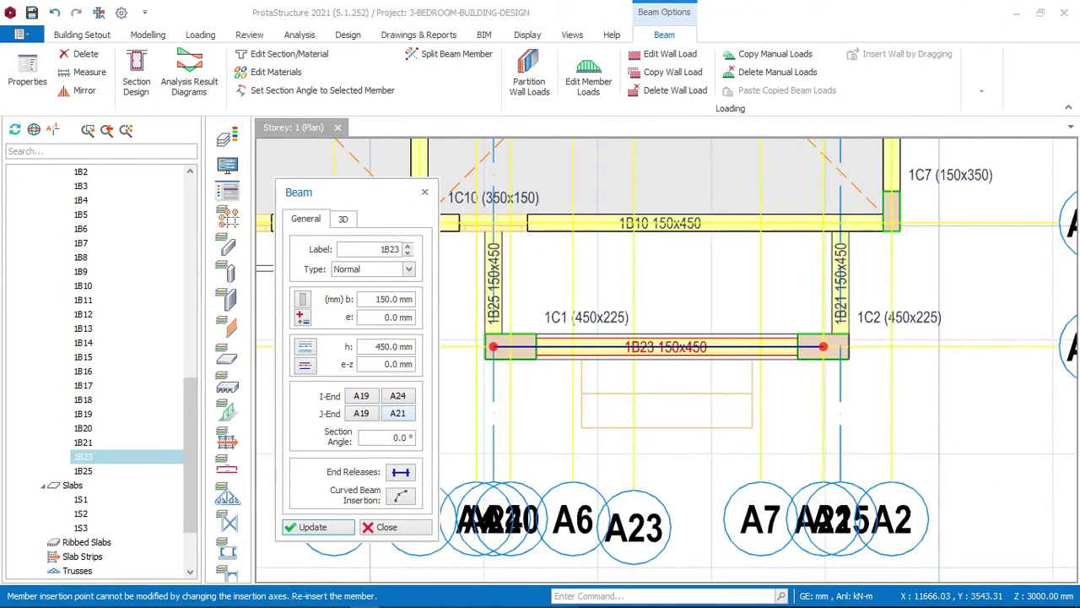
{"action": "left_click", "coordinate": [397, 412]}
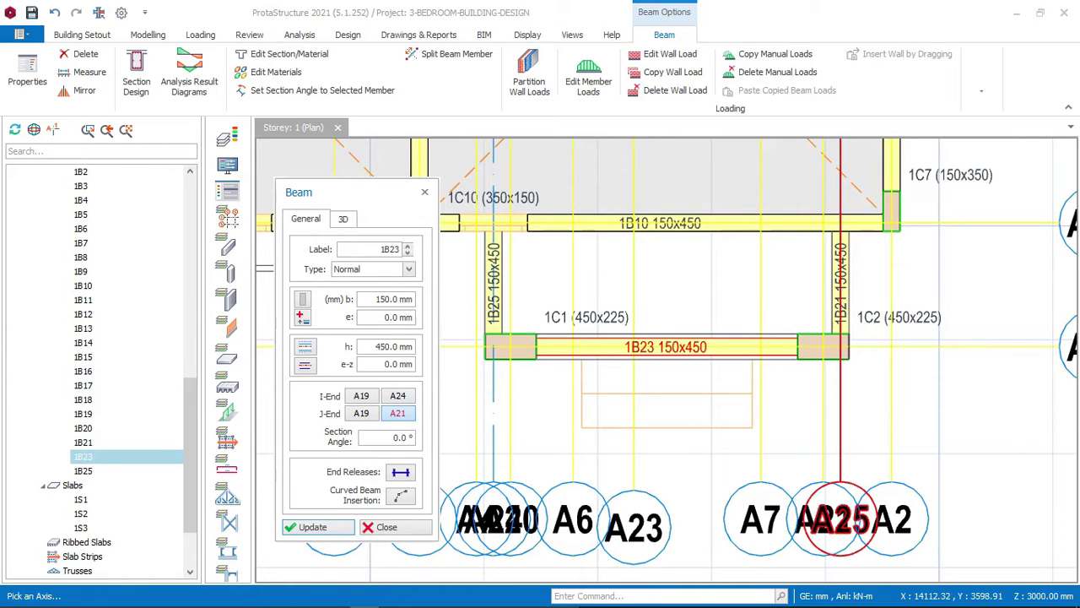
{"action": "left_click", "coordinate": [841, 519]}
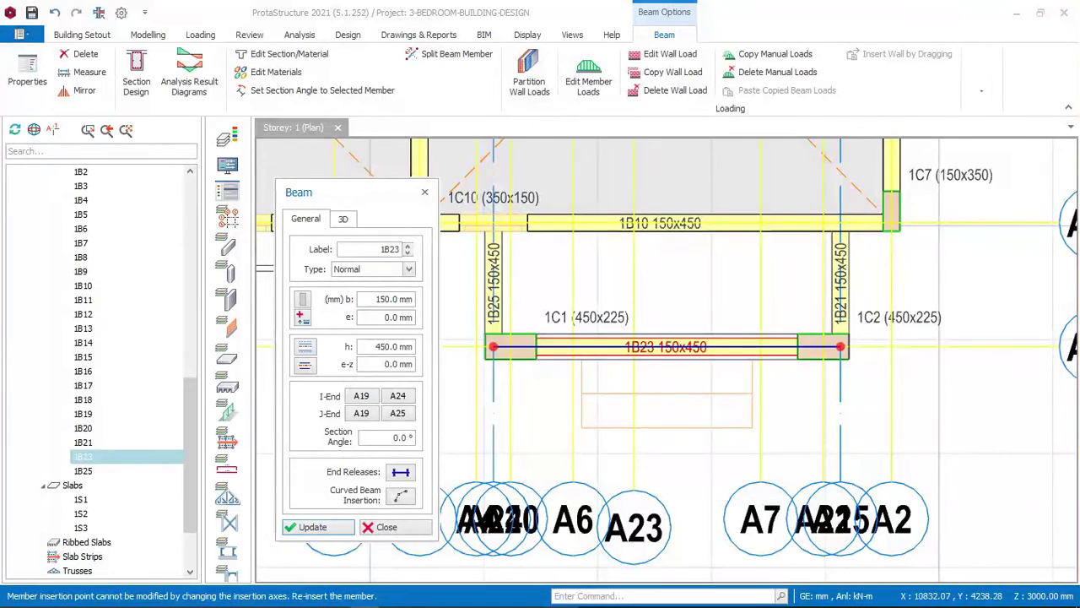
{"action": "left_click", "coordinate": [424, 191]}
Insert a 150 mm slab by beam region in the porch between axes A15, A19, A24 and A25, based on slab 1S2
{"action": "scroll", "coordinate": [540, 473], "scroll_direction": "down", "scroll_amount": 2}
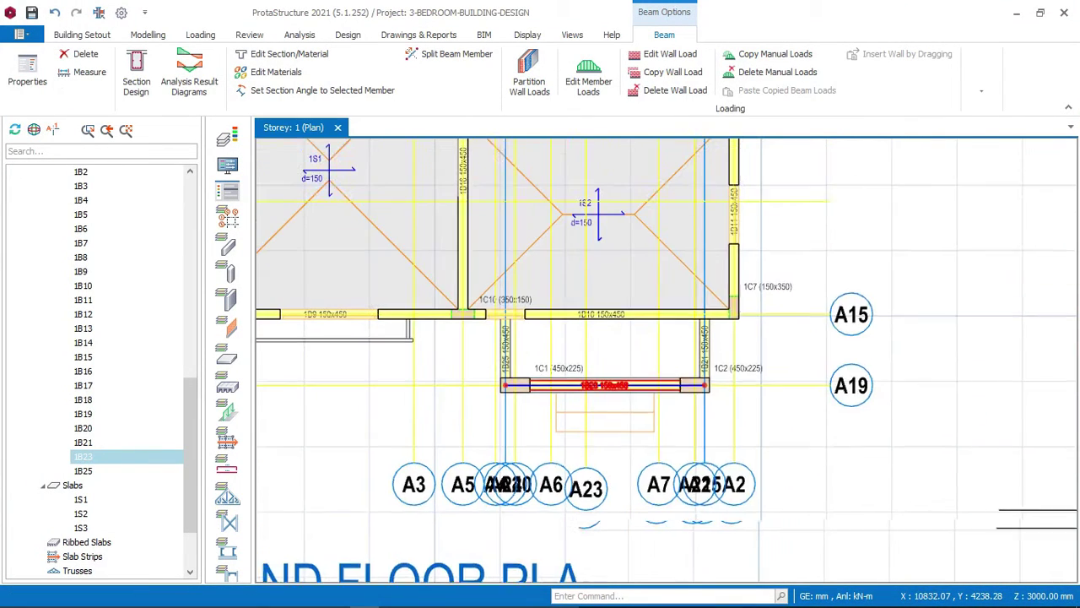
{"action": "left_click", "coordinate": [618, 243]}
{"action": "right_click", "coordinate": [618, 244]}
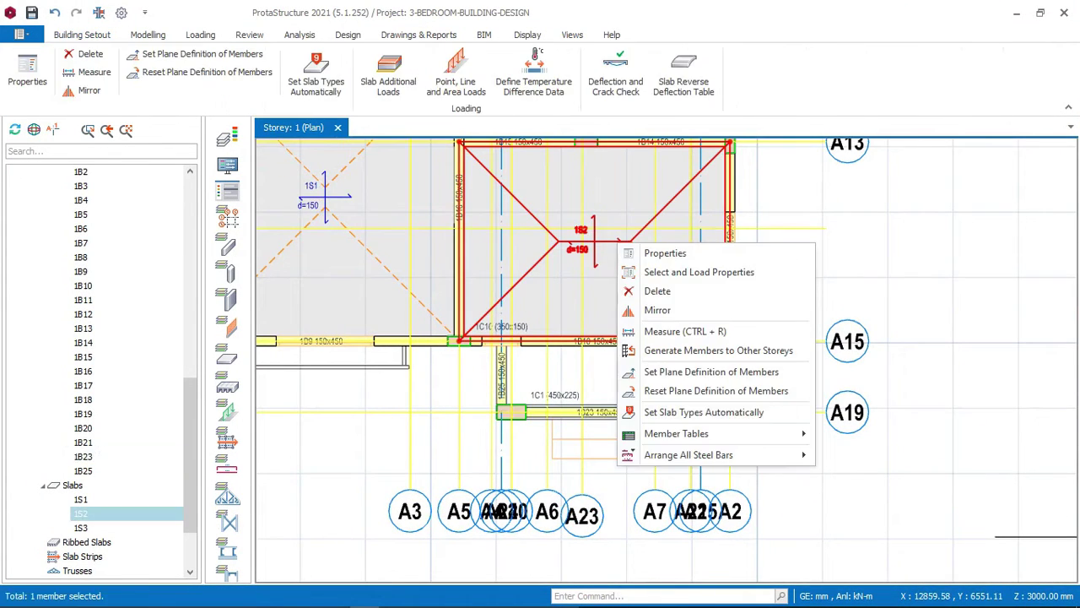
{"action": "left_click", "coordinate": [665, 253]}
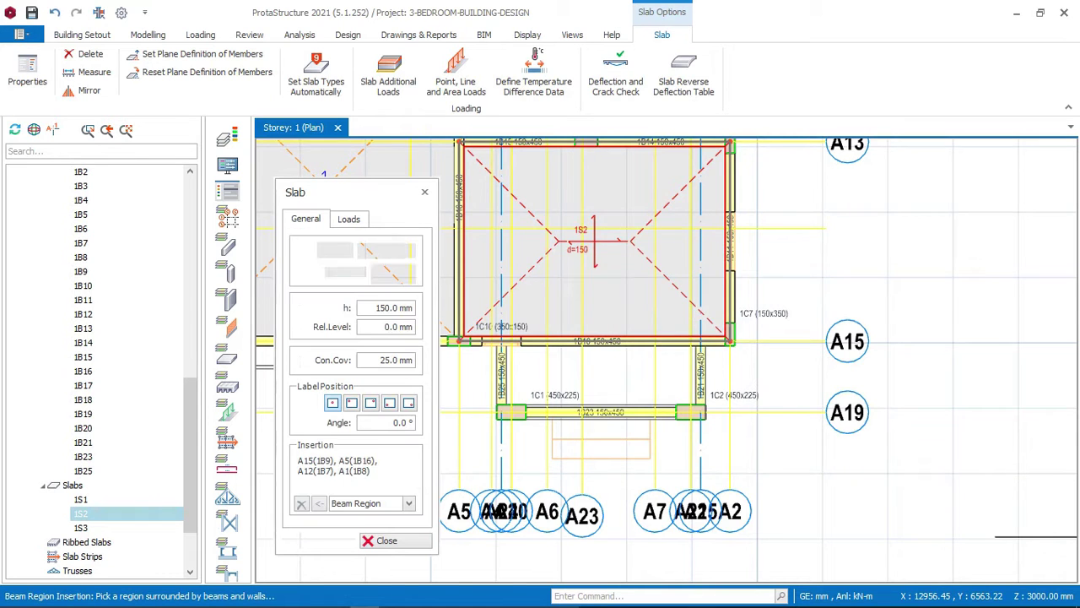
{"action": "scroll", "coordinate": [586, 373], "scroll_direction": "up", "scroll_amount": 2}
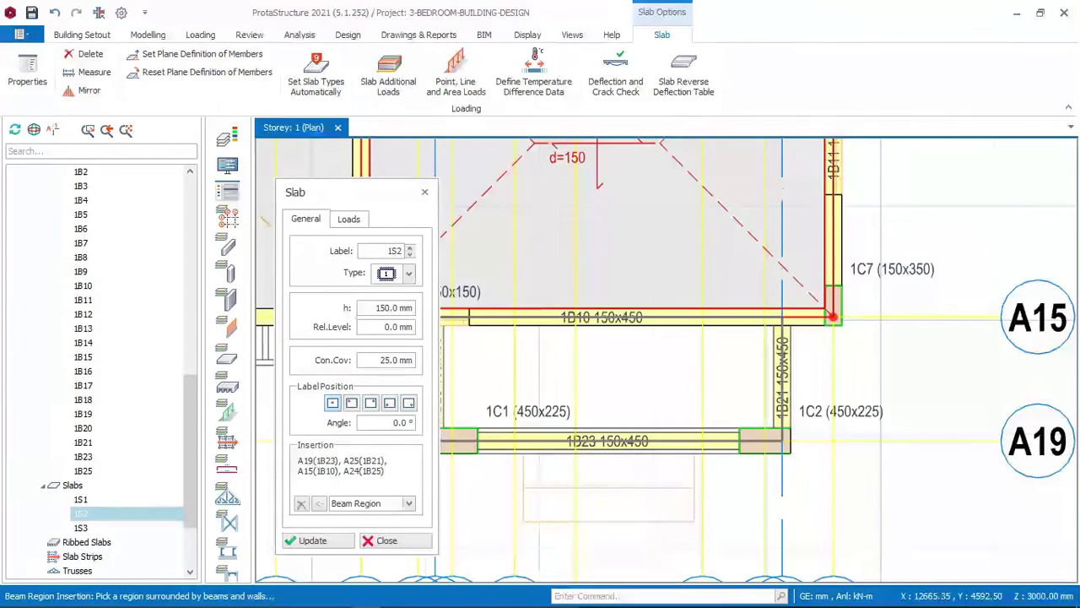
{"action": "left_click", "coordinate": [586, 373]}
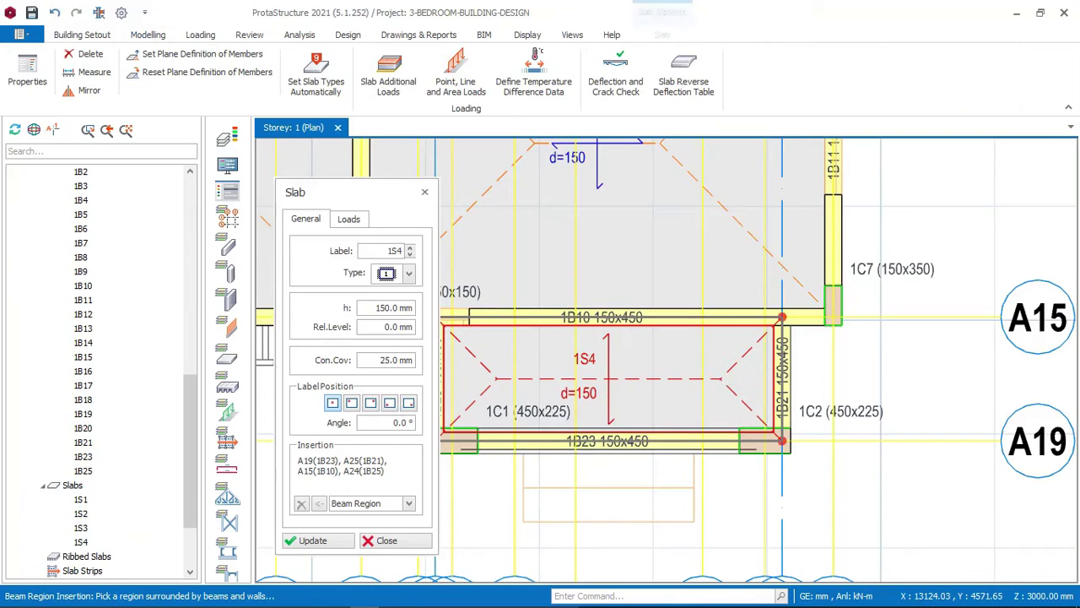
{"action": "left_click", "coordinate": [425, 192]}
{"action": "scroll", "coordinate": [695, 507], "scroll_direction": "down", "scroll_amount": 4}
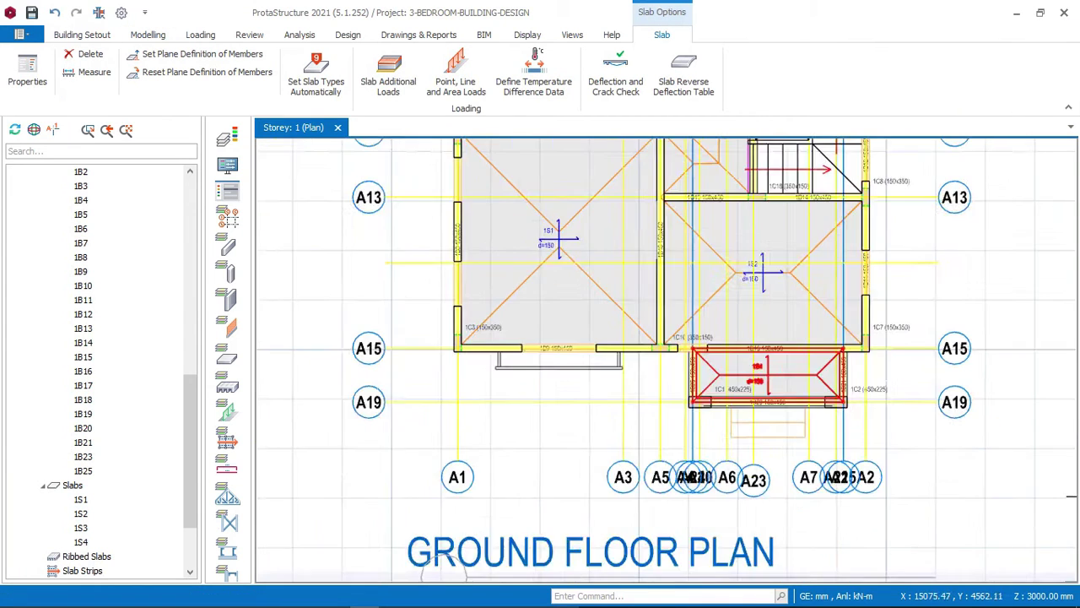
{"action": "scroll", "coordinate": [607, 346], "scroll_direction": "down", "scroll_amount": 3}
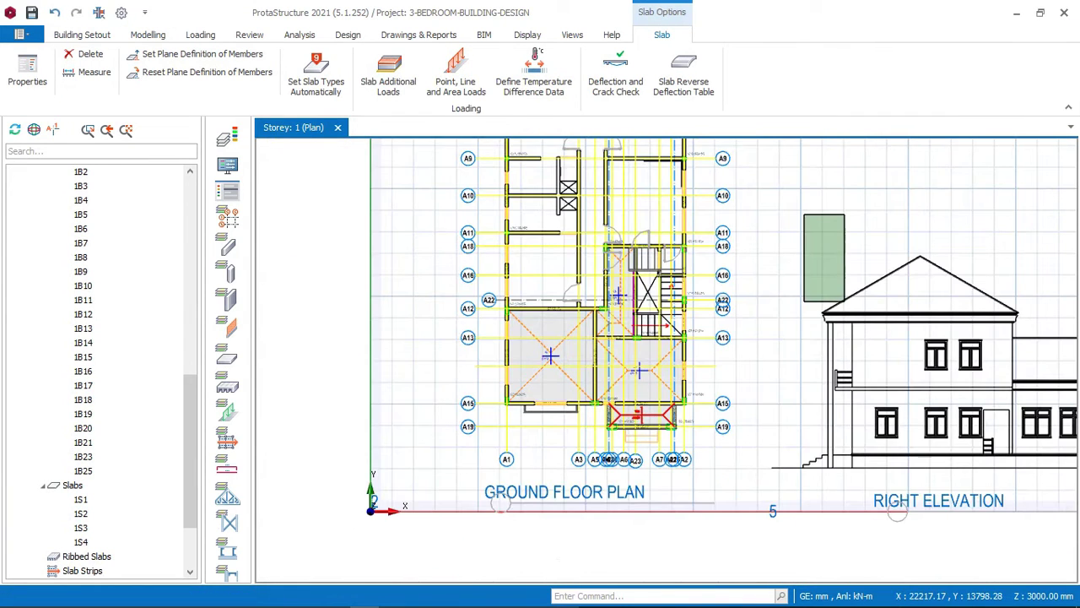
{"action": "key", "text": "Escape"}
Turn off the use of colours for the storey 1 external reference drawing 3_BEDROOM_BUILDING_DESIGN.dxf
{"action": "middle_click_drag", "start_coordinate": [824, 142], "coordinate": [790, 210]}
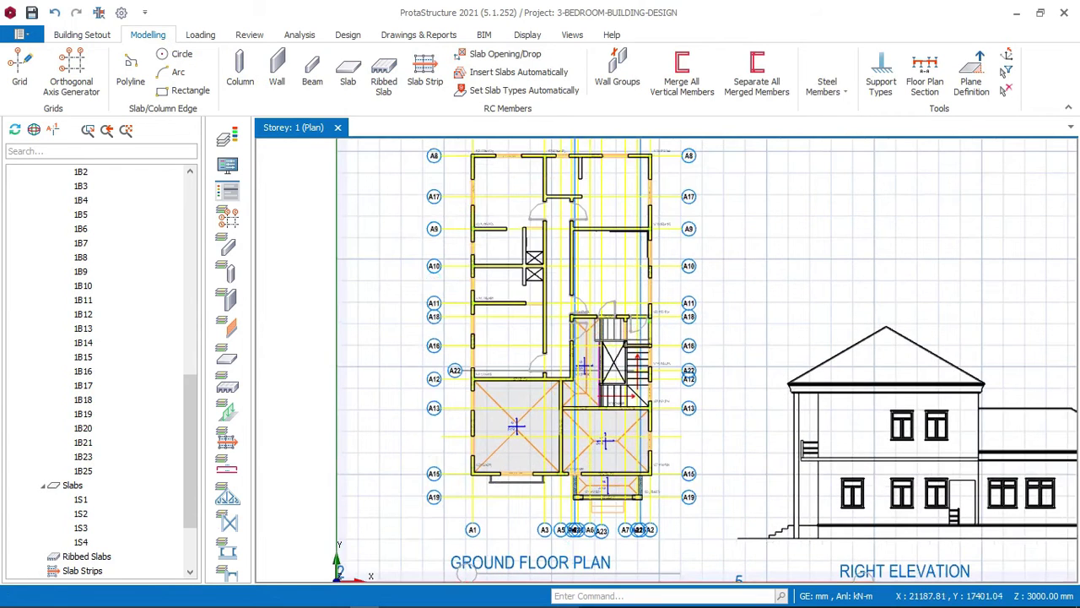
{"action": "scroll", "coordinate": [716, 234], "scroll_direction": "down", "scroll_amount": 2}
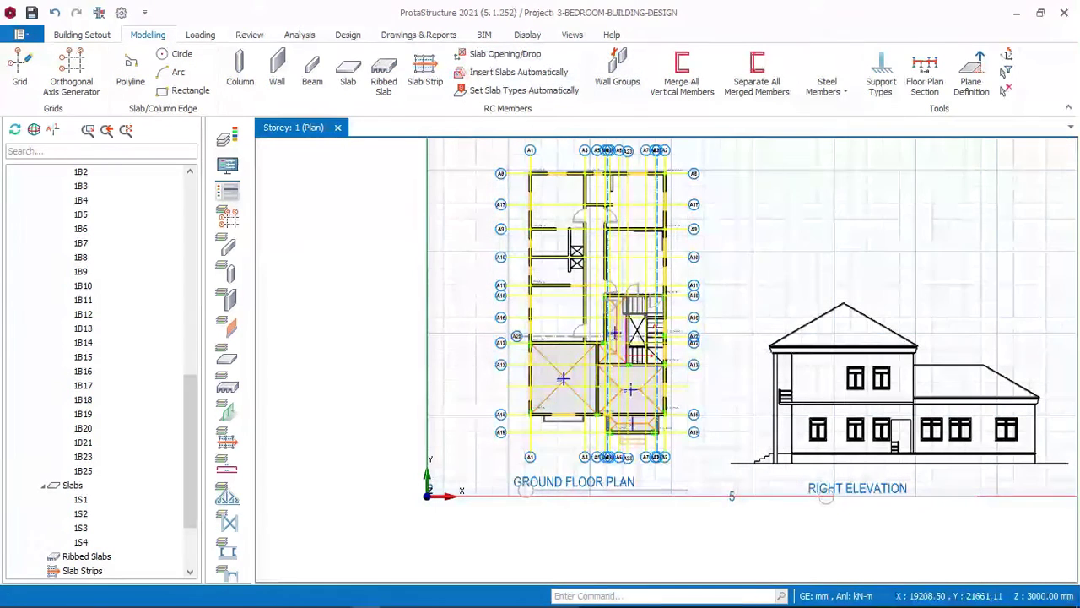
{"action": "left_click", "coordinate": [82, 34]}
{"action": "left_click", "coordinate": [583, 76]}
{"action": "left_click", "coordinate": [680, 195]}
{"action": "left_click", "coordinate": [793, 437]}
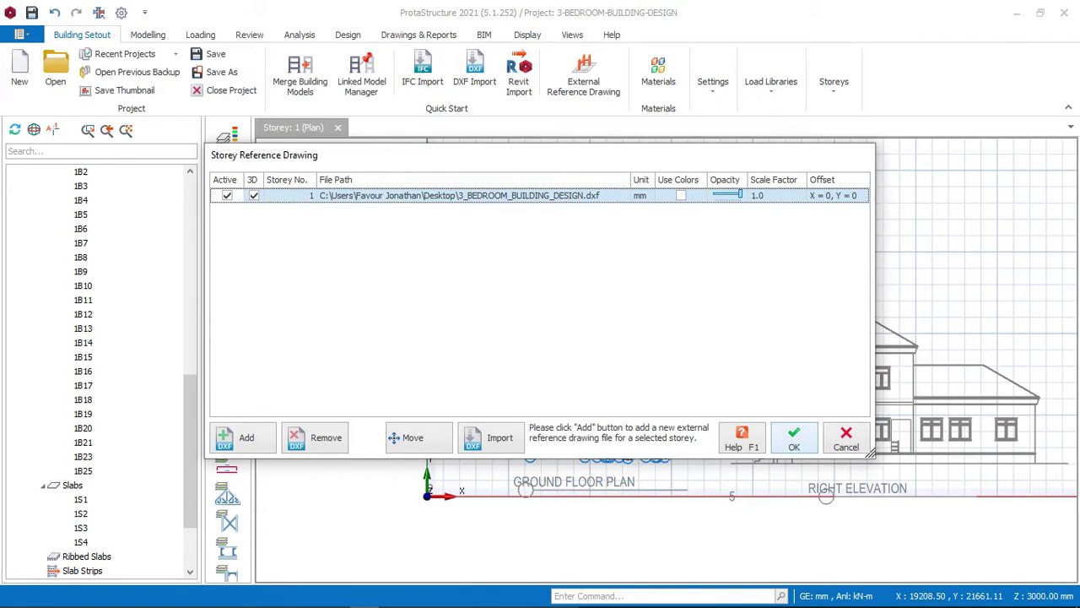
{"action": "left_click", "coordinate": [793, 438]}
Examine the floor plan from the staircase area up to the rear rooms and columns 1C11 and 1C12 on axis A8
{"action": "scroll", "coordinate": [661, 295], "scroll_direction": "up", "scroll_amount": 5}
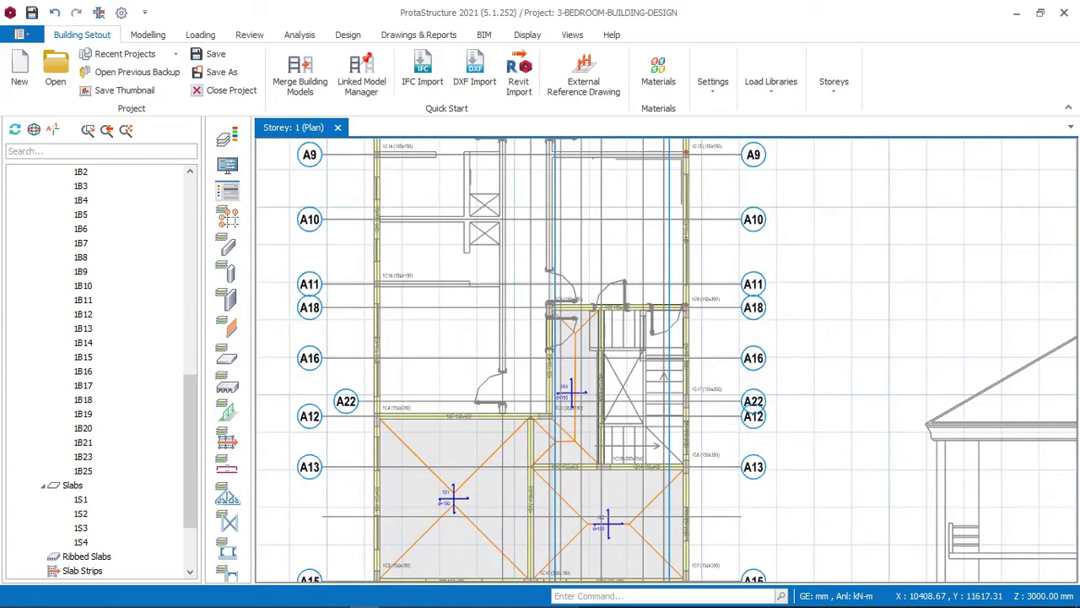
{"action": "middle_click_drag", "start_coordinate": [571, 317], "coordinate": [572, 340]}
{"action": "scroll", "coordinate": [531, 430], "scroll_direction": "up", "scroll_amount": 3}
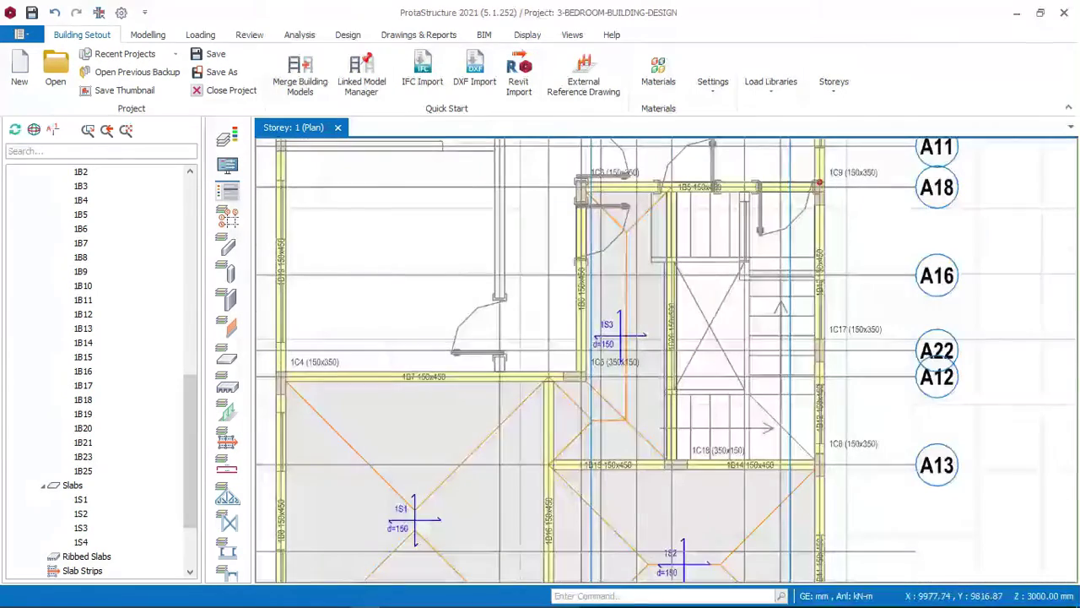
{"action": "scroll", "coordinate": [603, 282], "scroll_direction": "down", "scroll_amount": 2}
{"action": "middle_click_drag", "start_coordinate": [569, 261], "coordinate": [586, 509]}
{"action": "scroll", "coordinate": [586, 508], "scroll_direction": "down", "scroll_amount": 1}
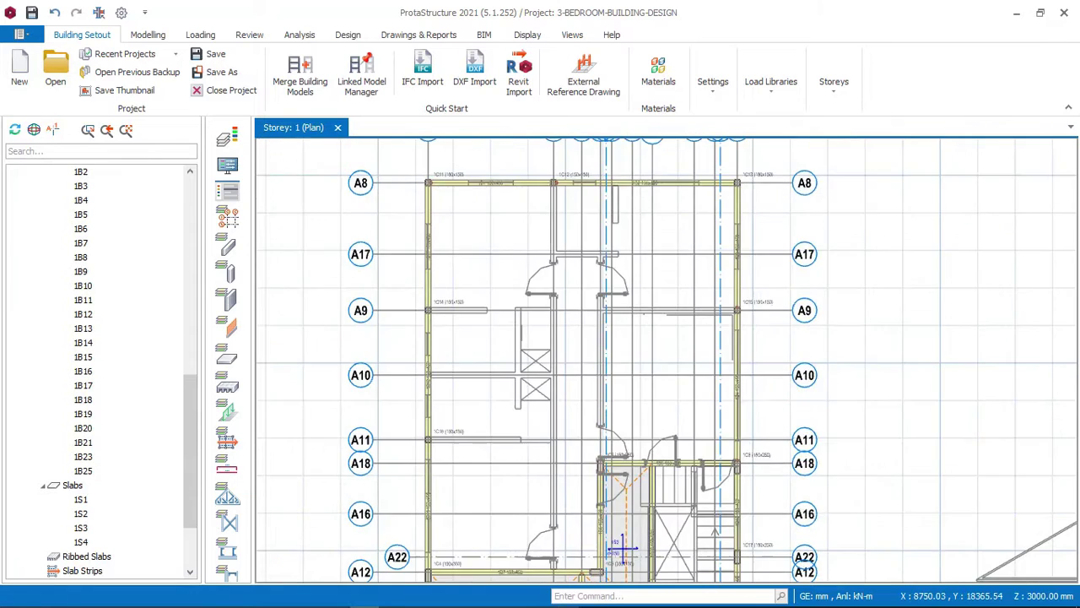
{"action": "scroll", "coordinate": [460, 168], "scroll_direction": "up", "scroll_amount": 4}
{"action": "scroll", "coordinate": [413, 210], "scroll_direction": "down", "scroll_amount": 1}
{"action": "scroll", "coordinate": [422, 211], "scroll_direction": "up", "scroll_amount": 1}
{"action": "scroll", "coordinate": [583, 233], "scroll_direction": "down", "scroll_amount": 1}
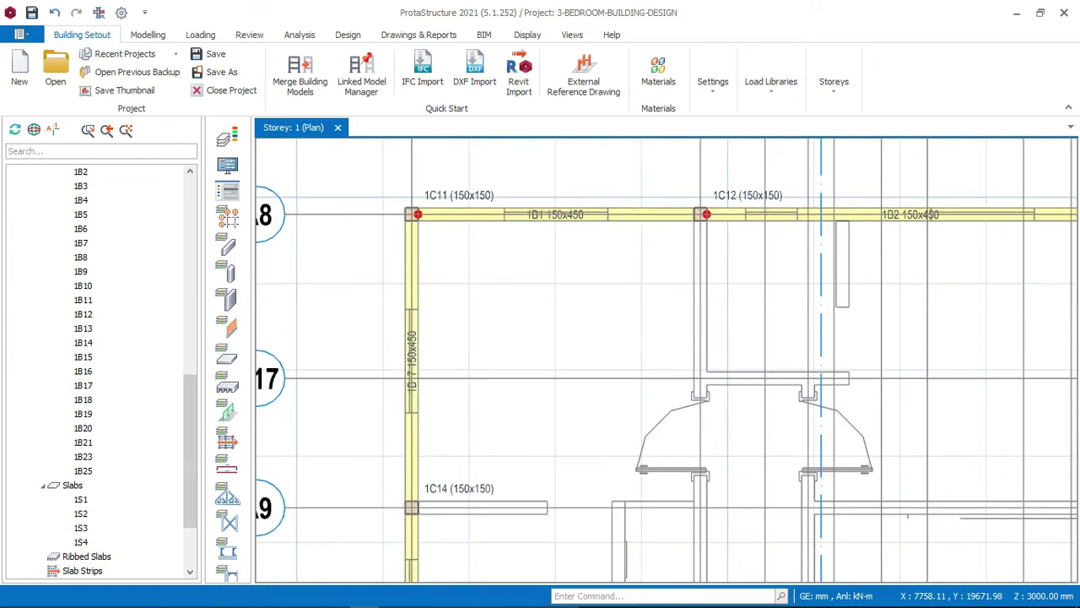
{"action": "left_click", "coordinate": [557, 214]}
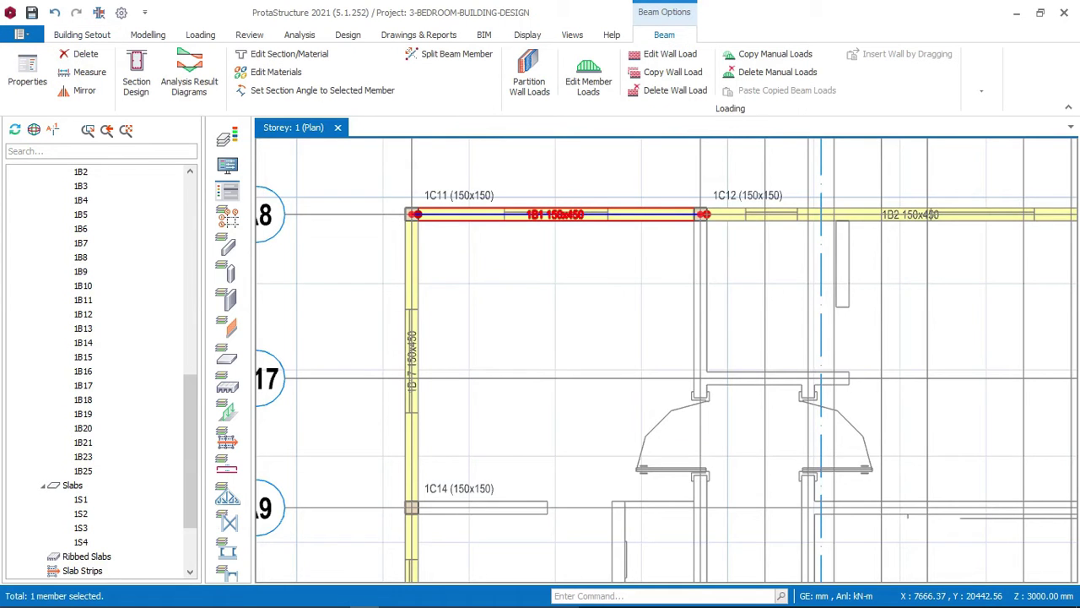
{"action": "scroll", "coordinate": [780, 182], "scroll_direction": "down", "scroll_amount": 2}
{"action": "scroll", "coordinate": [780, 182], "scroll_direction": "up", "scroll_amount": 5}
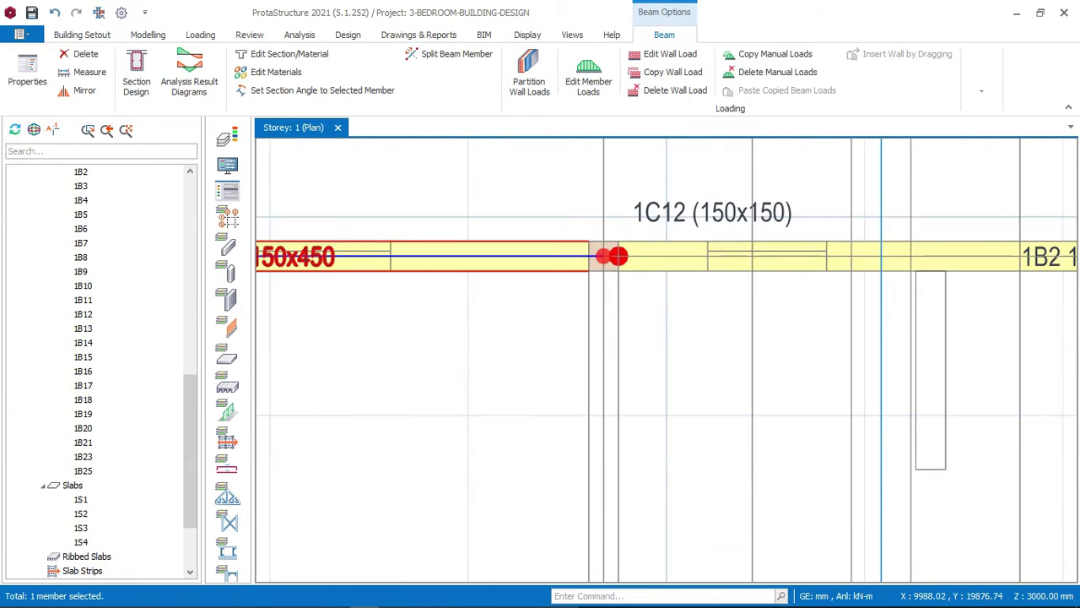
{"action": "key", "text": "Escape"}
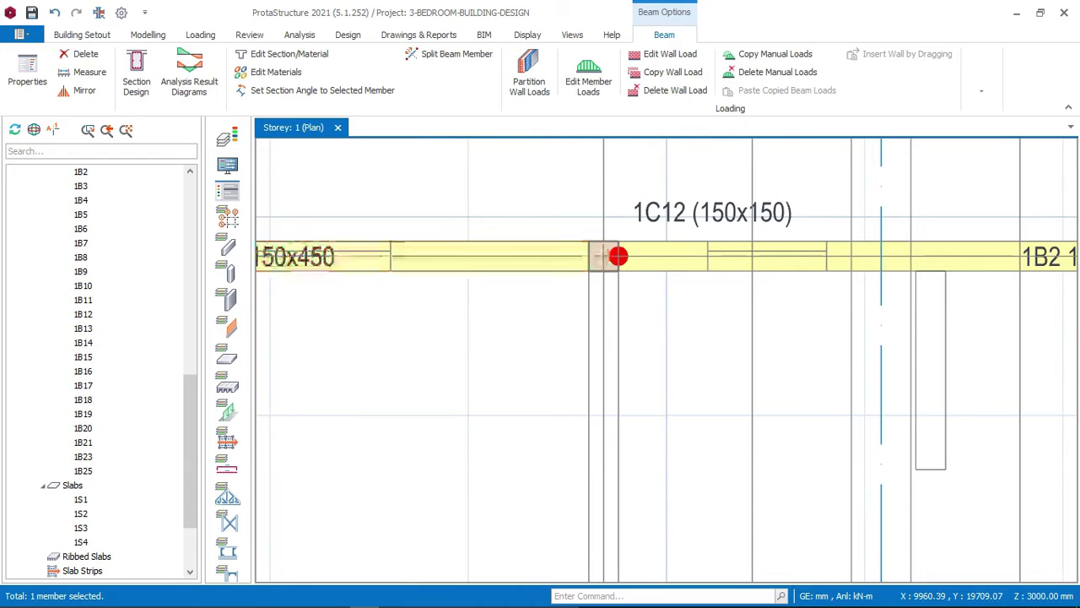
Set the end condition of beam 1B2 on axis A8 to a hinge at its left end (i), for the selected beam only
{"action": "scroll", "coordinate": [502, 221], "scroll_direction": "down", "scroll_amount": 1}
{"action": "middle_click_drag", "start_coordinate": [685, 247], "coordinate": [484, 248]}
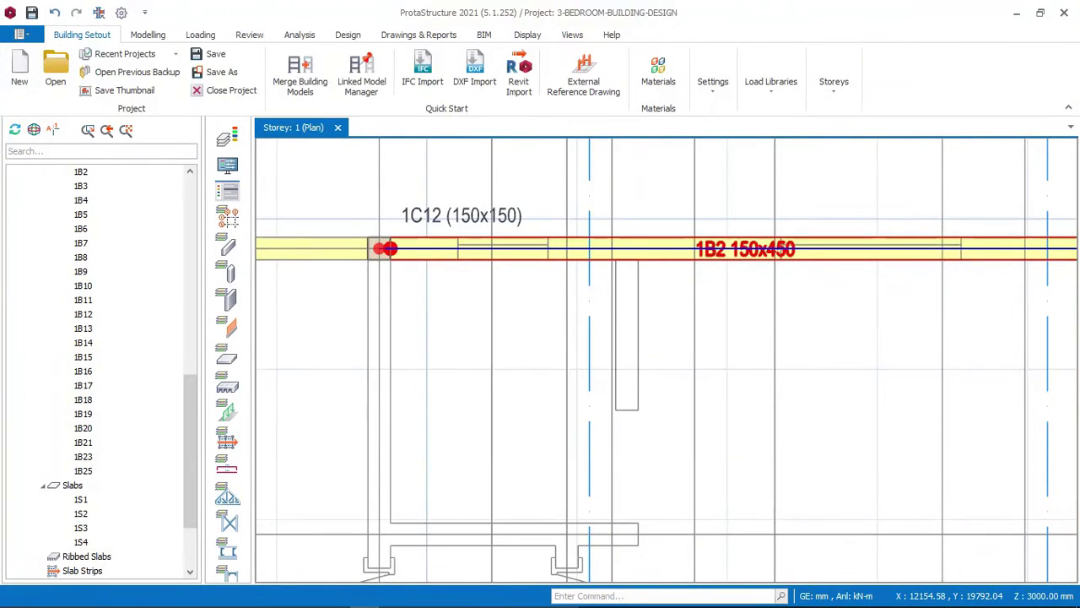
{"action": "left_click", "coordinate": [729, 249]}
{"action": "scroll", "coordinate": [729, 250], "scroll_direction": "down", "scroll_amount": 2}
{"action": "middle_click_drag", "start_coordinate": [793, 251], "coordinate": [611, 248]}
{"action": "scroll", "coordinate": [823, 244], "scroll_direction": "up", "scroll_amount": 1}
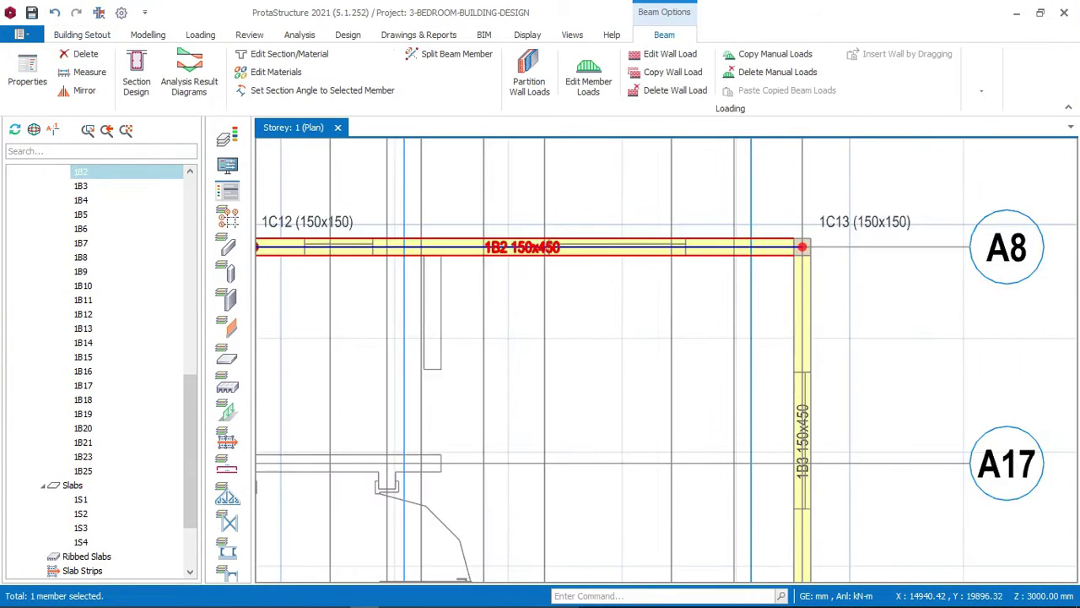
{"action": "right_click", "coordinate": [801, 246]}
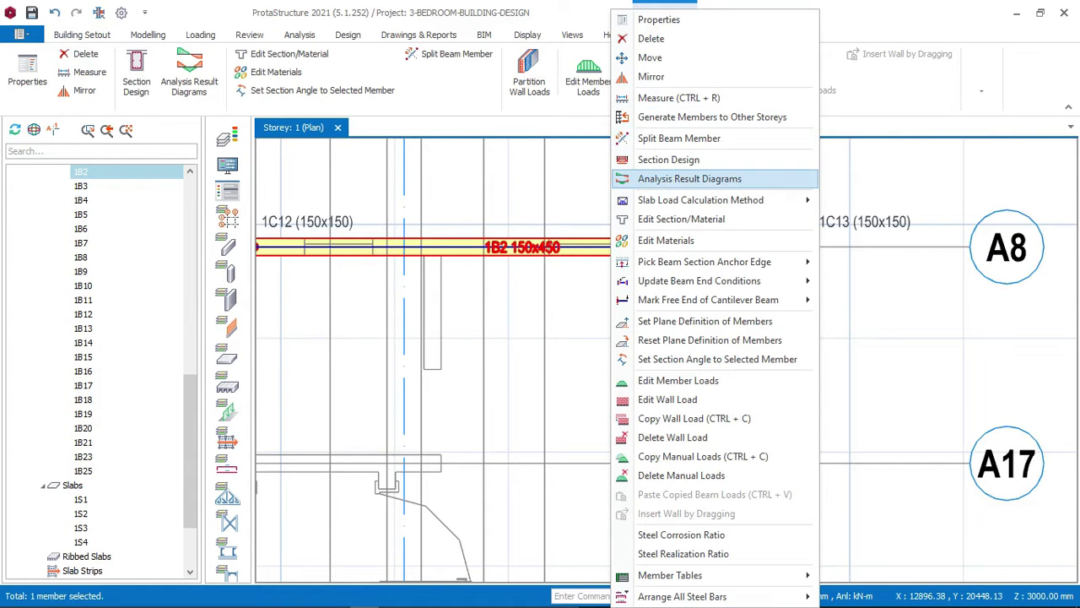
{"action": "mouse_move", "coordinate": [718, 281]}
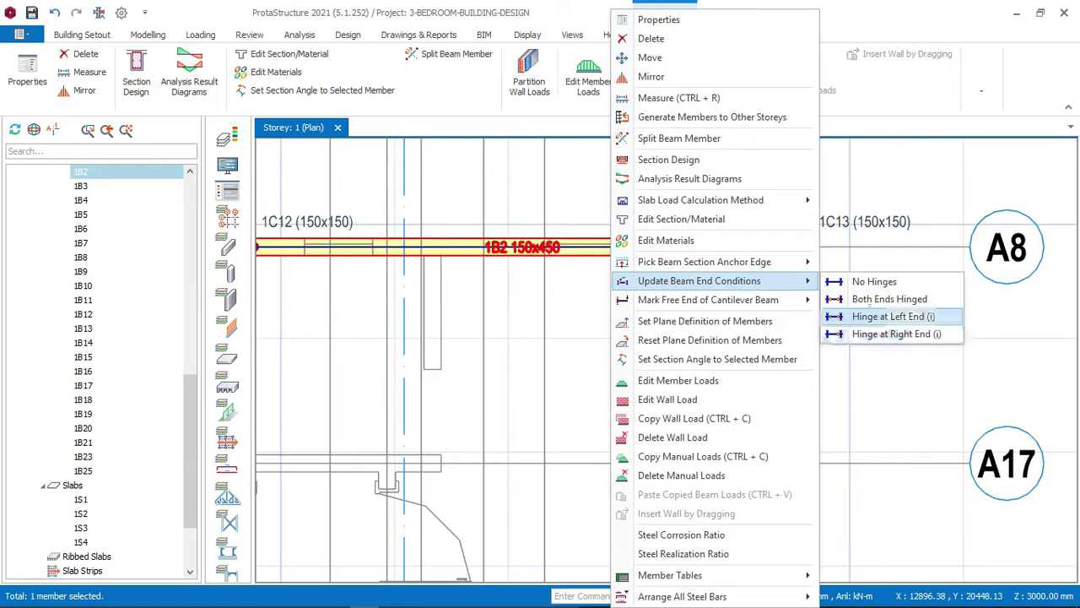
{"action": "left_click", "coordinate": [893, 315]}
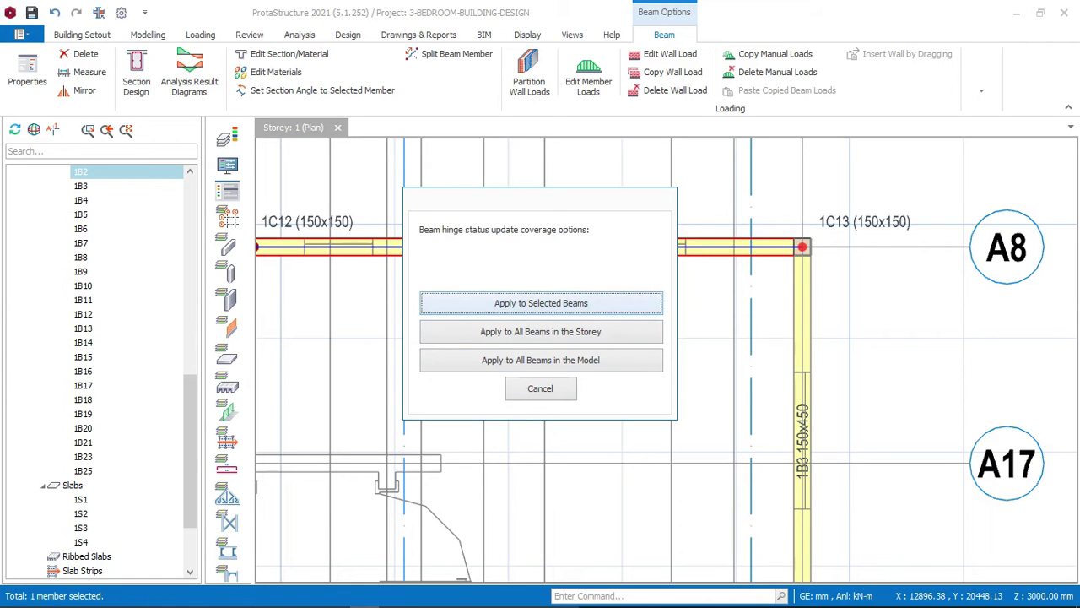
{"action": "key", "text": "Return"}
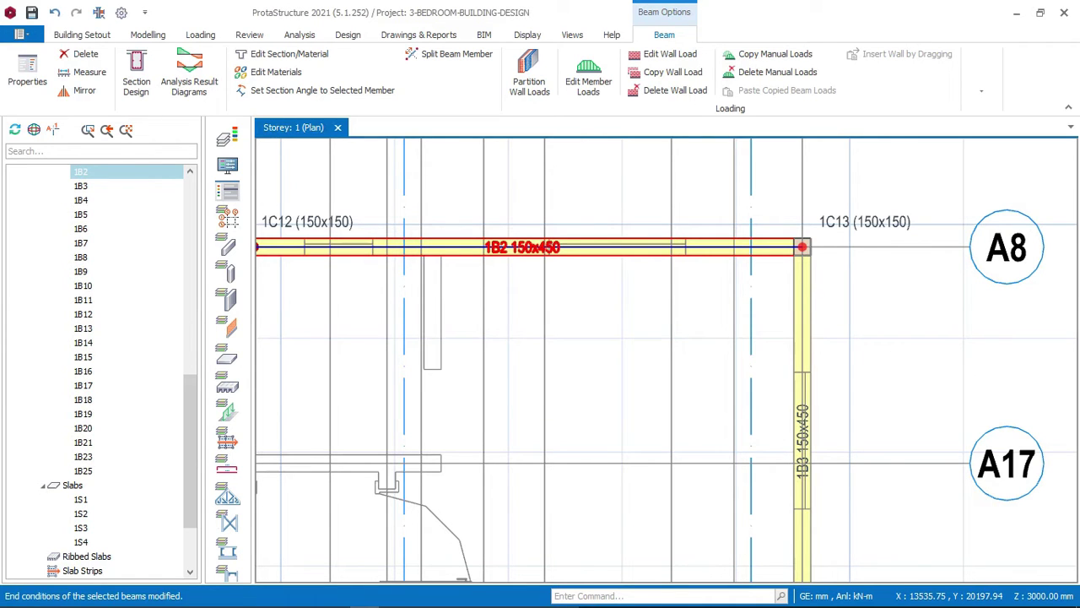
Change the end condition of beam 1B2 to Hinge at Right End (j), for the selected beam only
{"action": "right_click", "coordinate": [682, 246]}
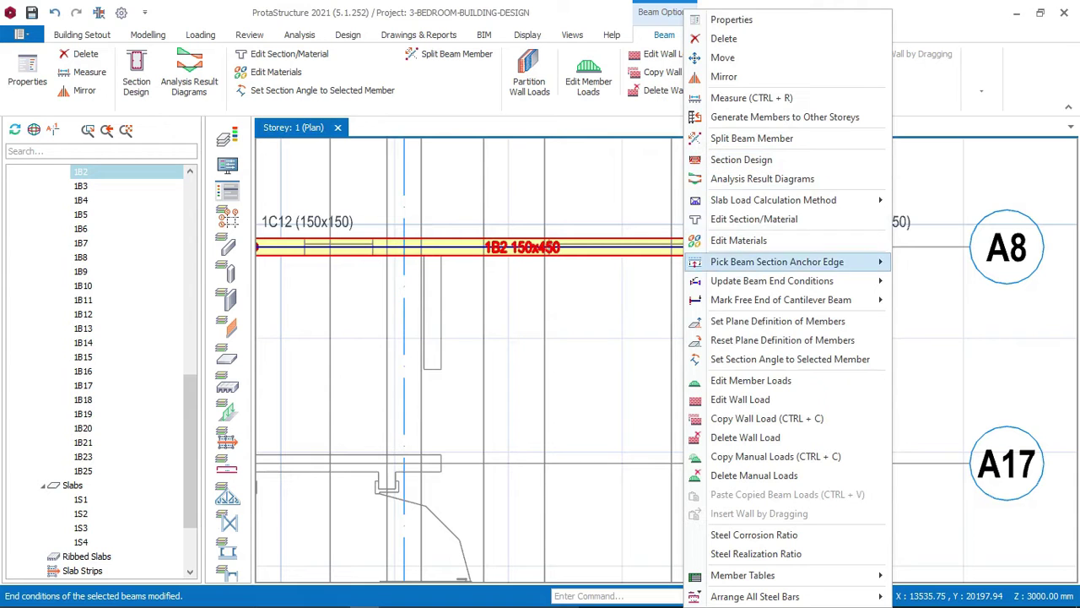
{"action": "mouse_move", "coordinate": [801, 280]}
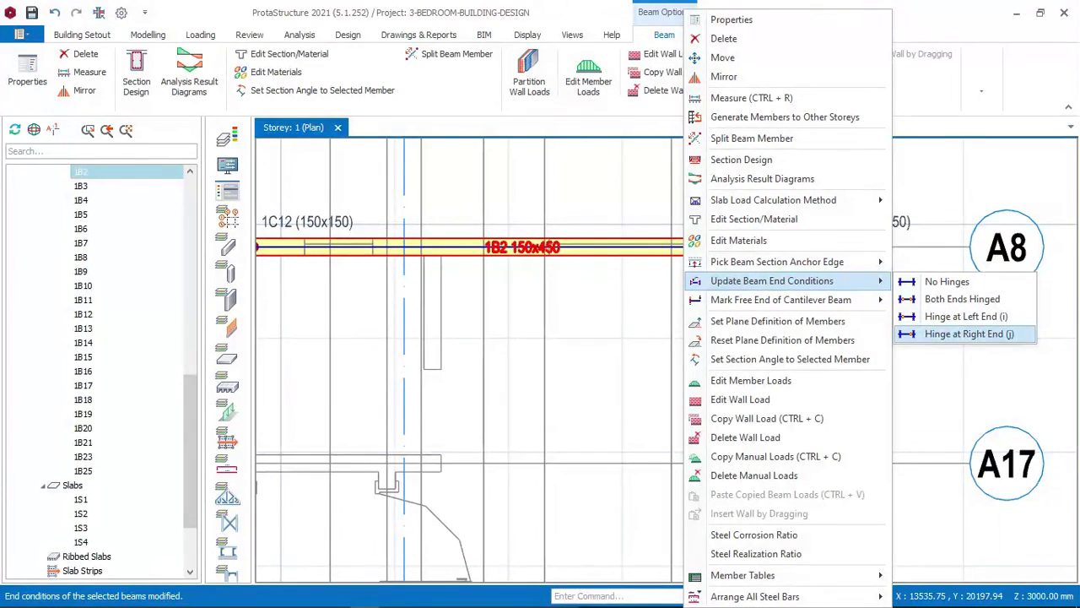
{"action": "left_click", "coordinate": [968, 334]}
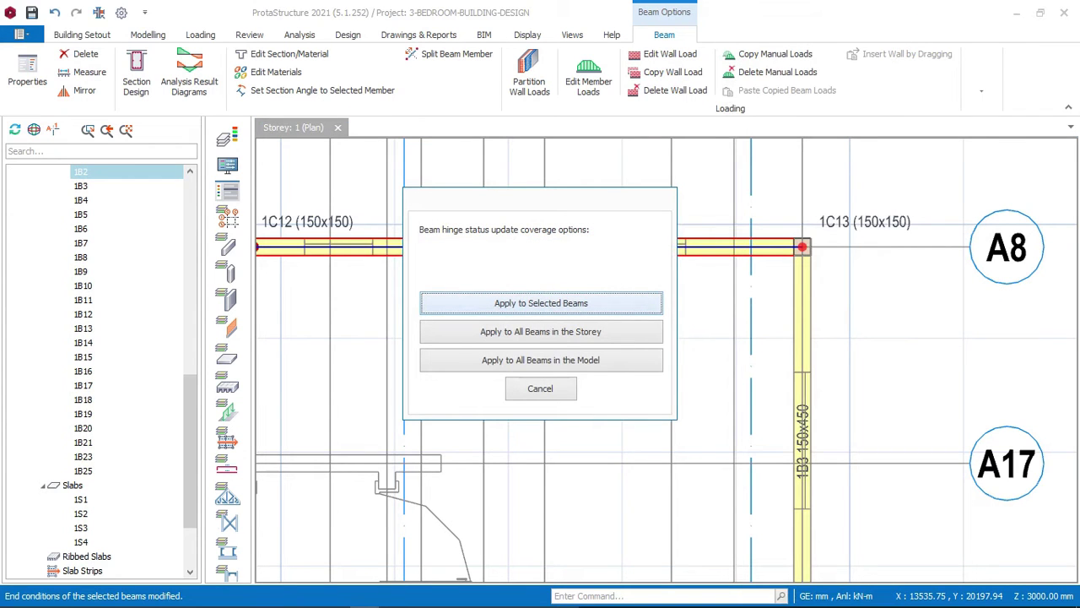
{"action": "key", "text": "Return"}
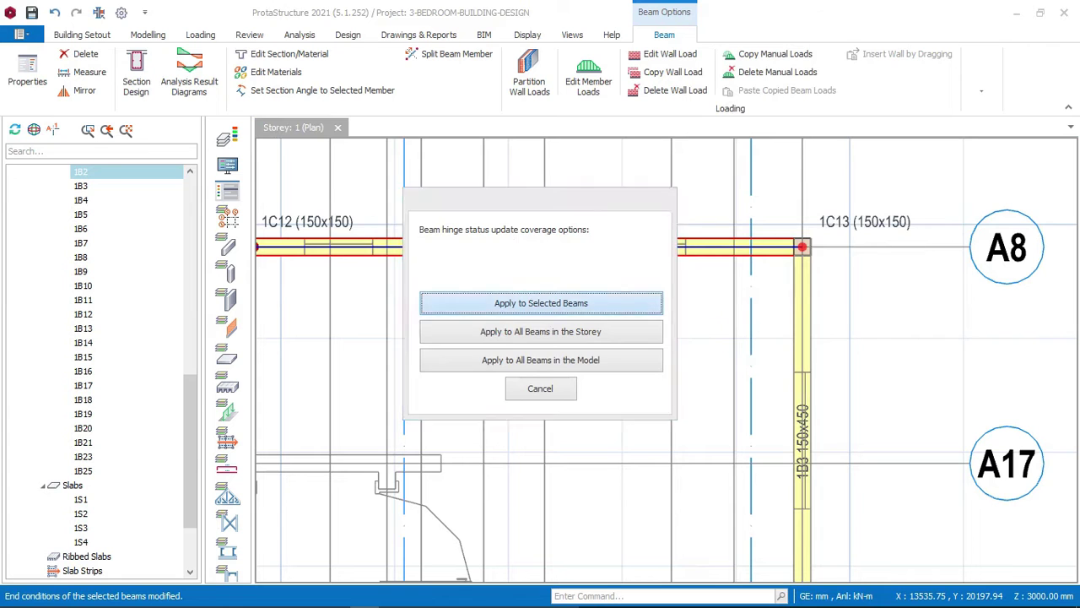
{"action": "scroll", "coordinate": [701, 240], "scroll_direction": "down", "scroll_amount": 3}
{"action": "scroll", "coordinate": [524, 221], "scroll_direction": "up", "scroll_amount": 3}
{"action": "scroll", "coordinate": [470, 268], "scroll_direction": "down", "scroll_amount": 4}
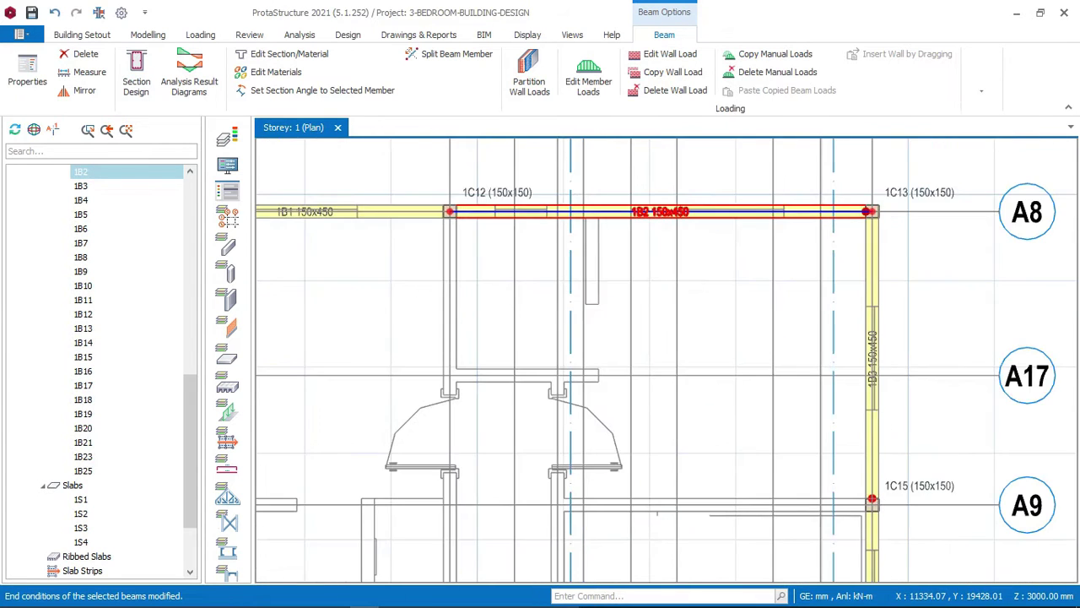
{"action": "scroll", "coordinate": [477, 266], "scroll_direction": "down", "scroll_amount": 1}
{"action": "scroll", "coordinate": [476, 266], "scroll_direction": "up", "scroll_amount": 5}
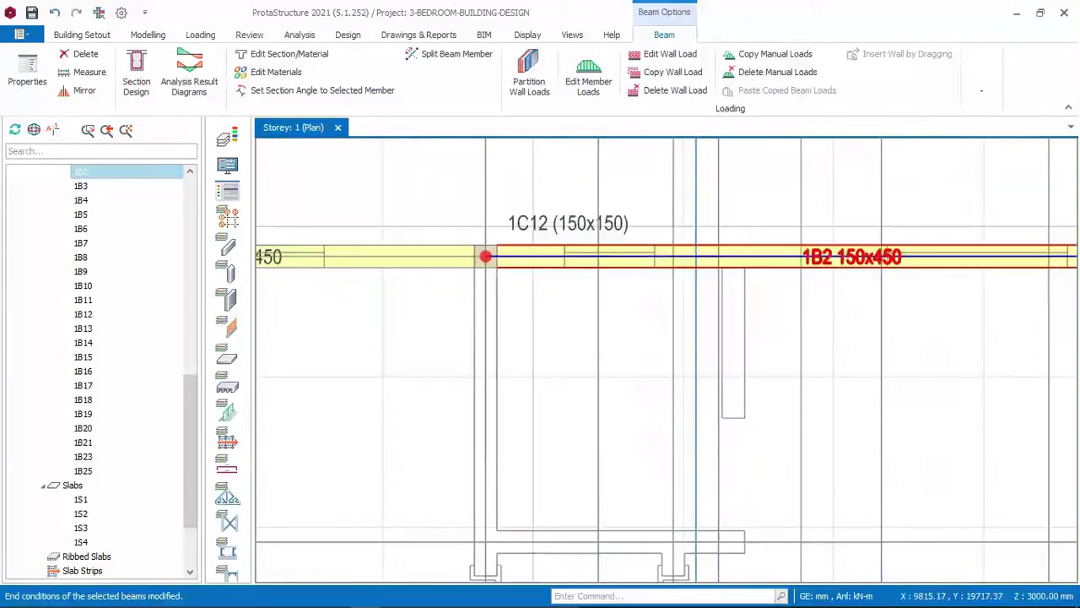
Set the end condition of beam 1B3, between axes A8 and A9, to Hinge at Right End (j), for the selected beam only
{"action": "scroll", "coordinate": [493, 244], "scroll_direction": "down", "scroll_amount": 1}
{"action": "scroll", "coordinate": [559, 211], "scroll_direction": "down", "scroll_amount": 1}
{"action": "middle_click_drag", "start_coordinate": [751, 329], "coordinate": [720, 252]}
{"action": "scroll", "coordinate": [704, 254], "scroll_direction": "down", "scroll_amount": 1}
{"action": "middle_click_drag", "start_coordinate": [688, 307], "coordinate": [687, 247]}
{"action": "scroll", "coordinate": [793, 287], "scroll_direction": "up", "scroll_amount": 2}
{"action": "middle_click_drag", "start_coordinate": [793, 287], "coordinate": [620, 401]}
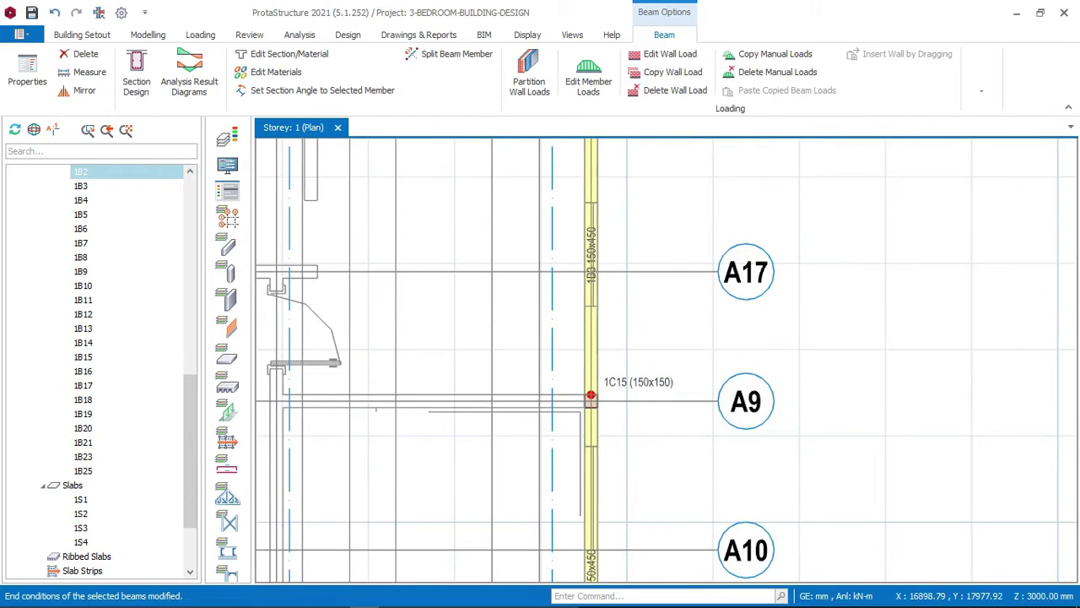
{"action": "scroll", "coordinate": [618, 293], "scroll_direction": "up", "scroll_amount": 1}
{"action": "scroll", "coordinate": [605, 208], "scroll_direction": "down", "scroll_amount": 3}
{"action": "scroll", "coordinate": [590, 140], "scroll_direction": "up", "scroll_amount": 2}
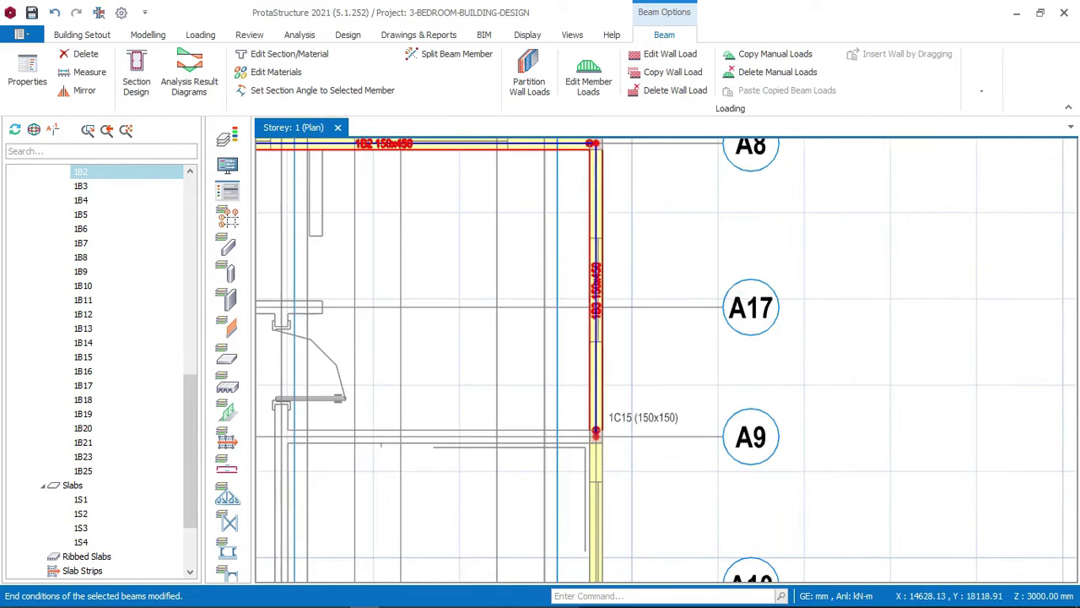
{"action": "key", "text": "Escape"}
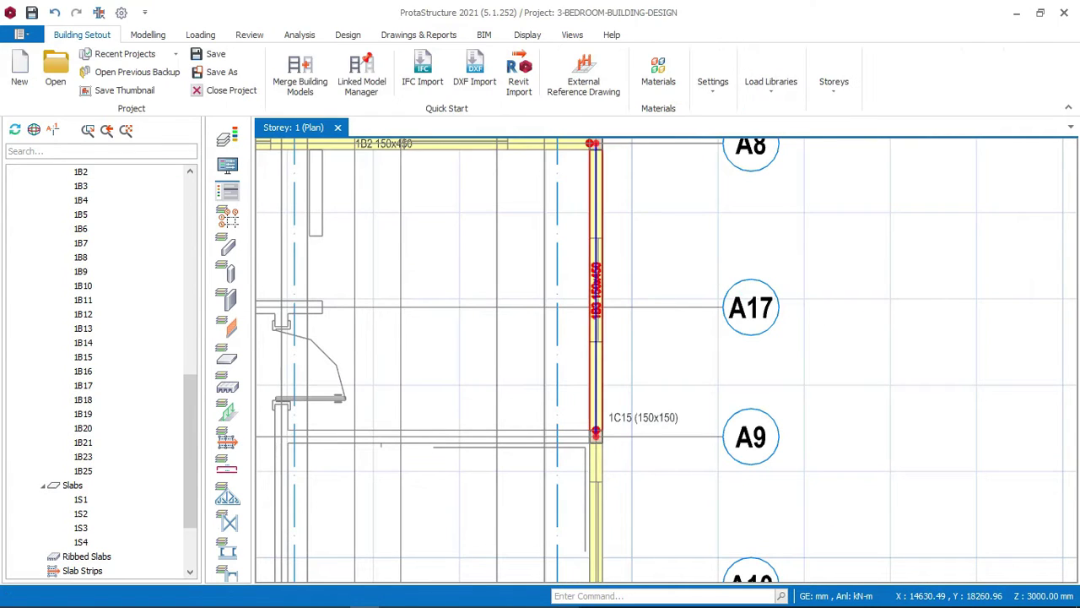
{"action": "right_click", "coordinate": [687, 276]}
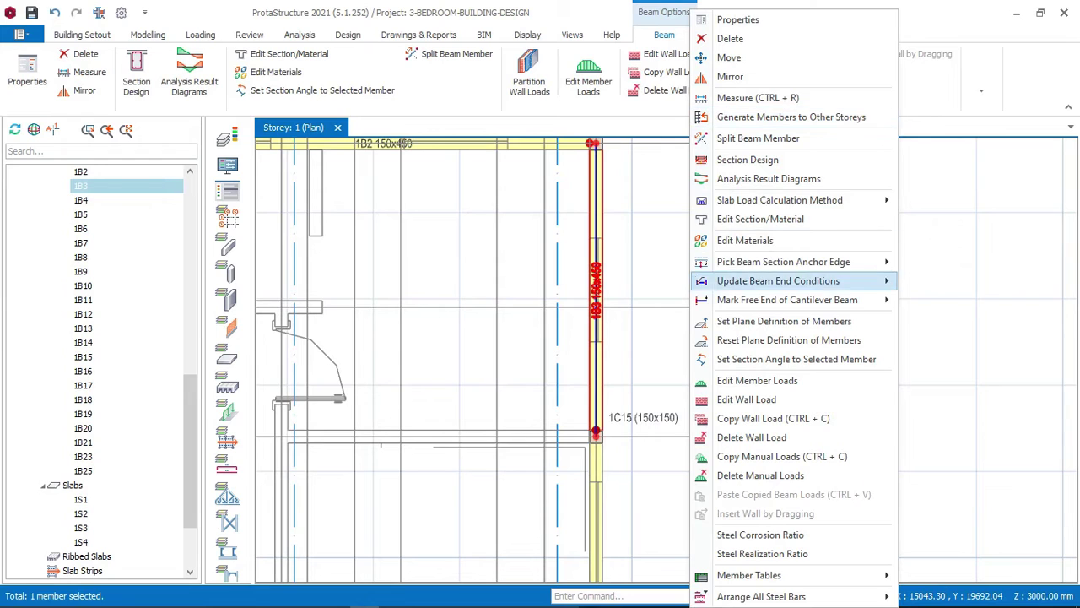
{"action": "mouse_move", "coordinate": [778, 280]}
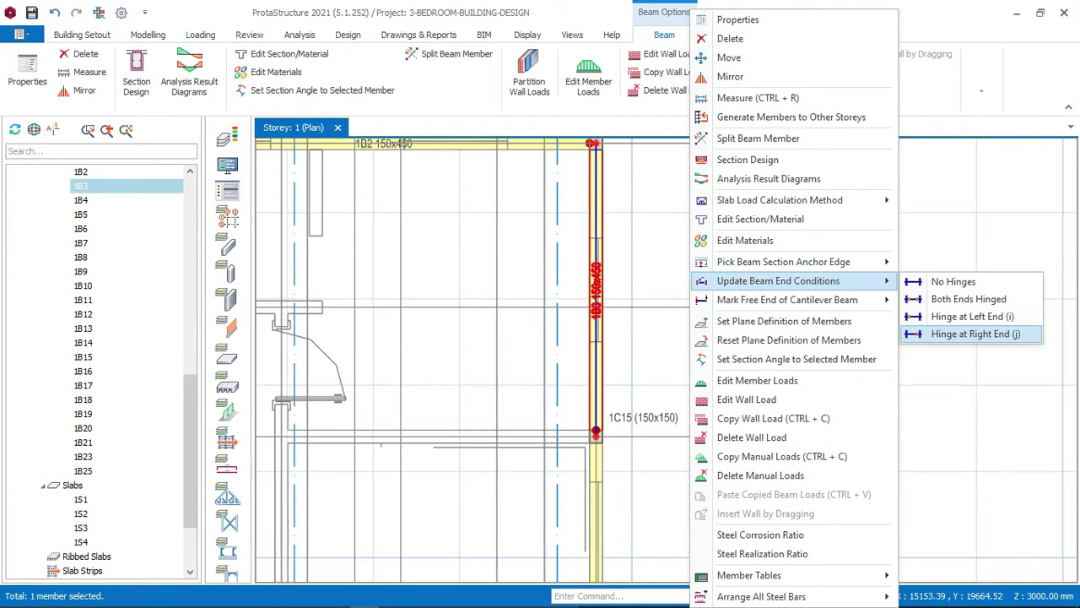
{"action": "left_click", "coordinate": [975, 333]}
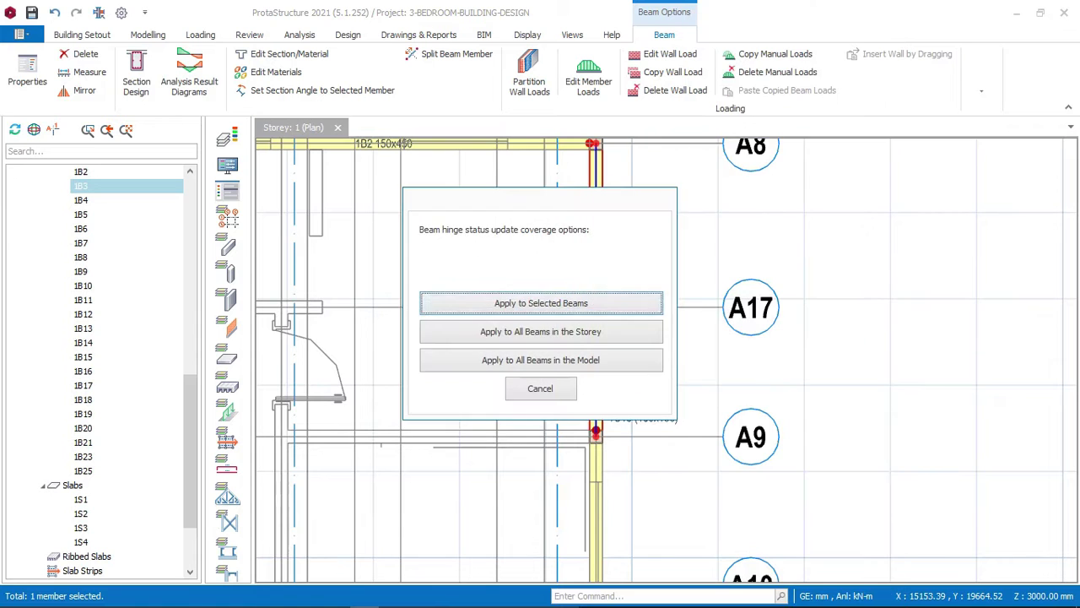
{"action": "key", "text": "Return"}
Set the end condition of beam 1B4, between columns 1C15 and 1C9, to No Hinges, for the selected beam only
{"action": "scroll", "coordinate": [525, 429], "scroll_direction": "down", "scroll_amount": 1}
{"action": "middle_click_drag", "start_coordinate": [525, 430], "coordinate": [588, 174]}
{"action": "scroll", "coordinate": [547, 375], "scroll_direction": "down", "scroll_amount": 1}
{"action": "scroll", "coordinate": [602, 377], "scroll_direction": "up", "scroll_amount": 3}
{"action": "scroll", "coordinate": [665, 344], "scroll_direction": "up", "scroll_amount": 1}
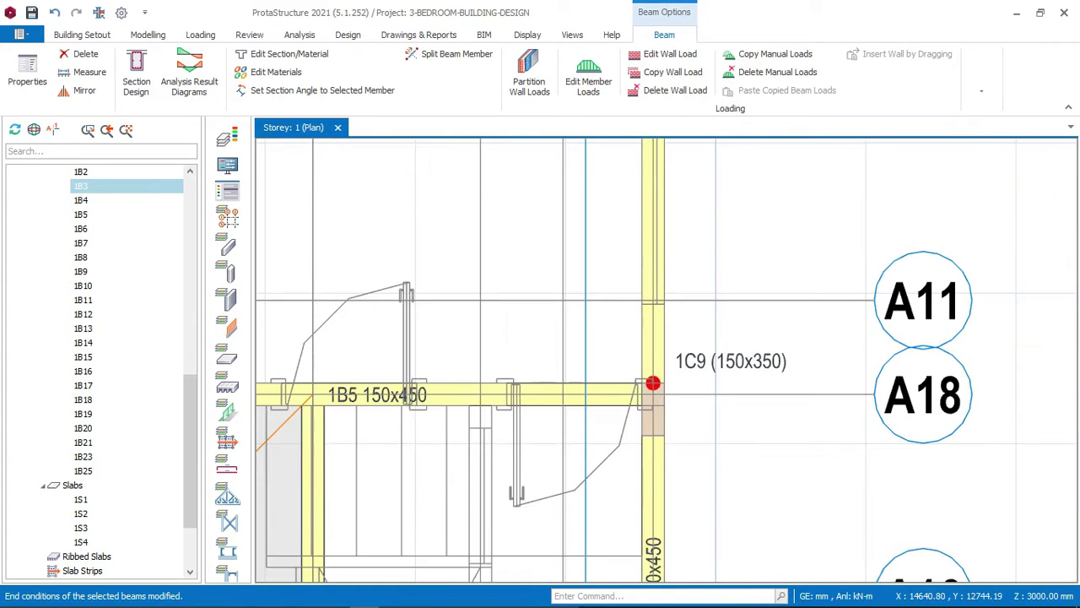
{"action": "scroll", "coordinate": [654, 358], "scroll_direction": "down", "scroll_amount": 2}
{"action": "middle_click_drag", "start_coordinate": [696, 192], "coordinate": [675, 276]}
{"action": "scroll", "coordinate": [648, 286], "scroll_direction": "up", "scroll_amount": 1}
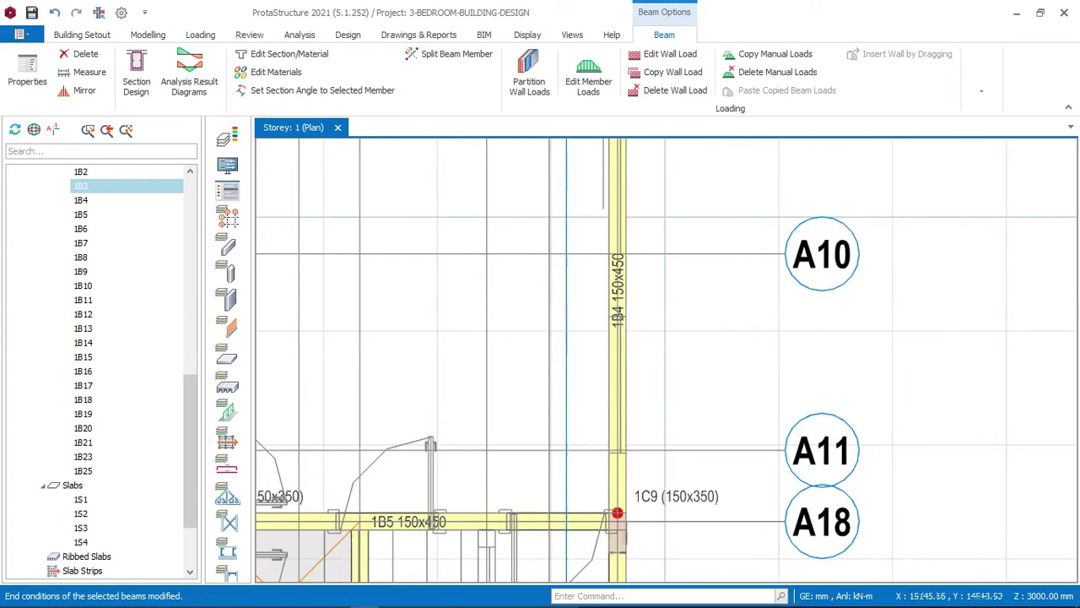
{"action": "left_click", "coordinate": [617, 282]}
{"action": "scroll", "coordinate": [639, 287], "scroll_direction": "down", "scroll_amount": 3}
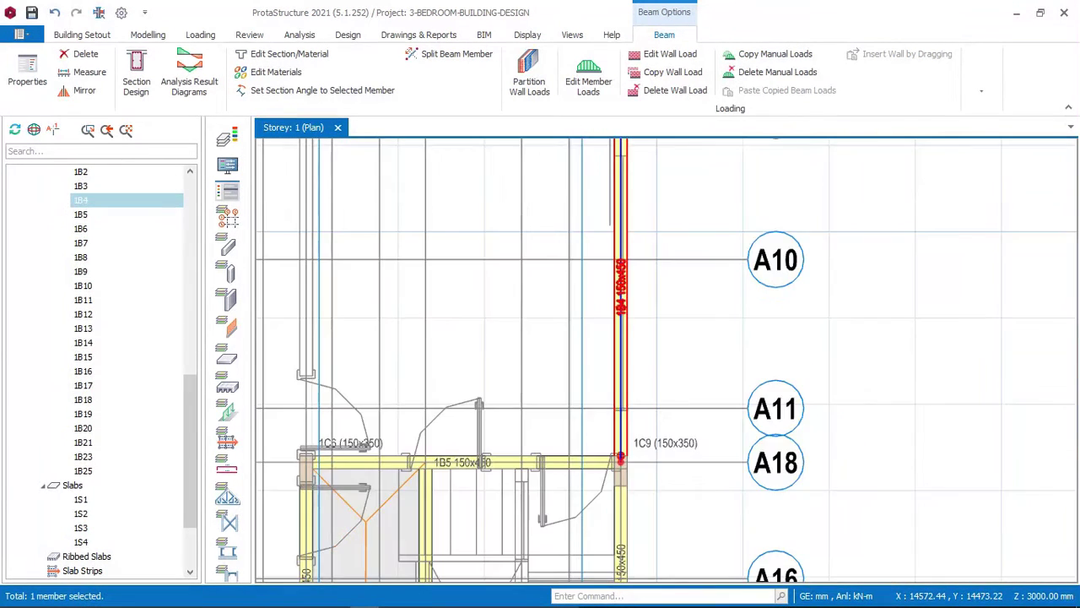
{"action": "right_click", "coordinate": [698, 321]}
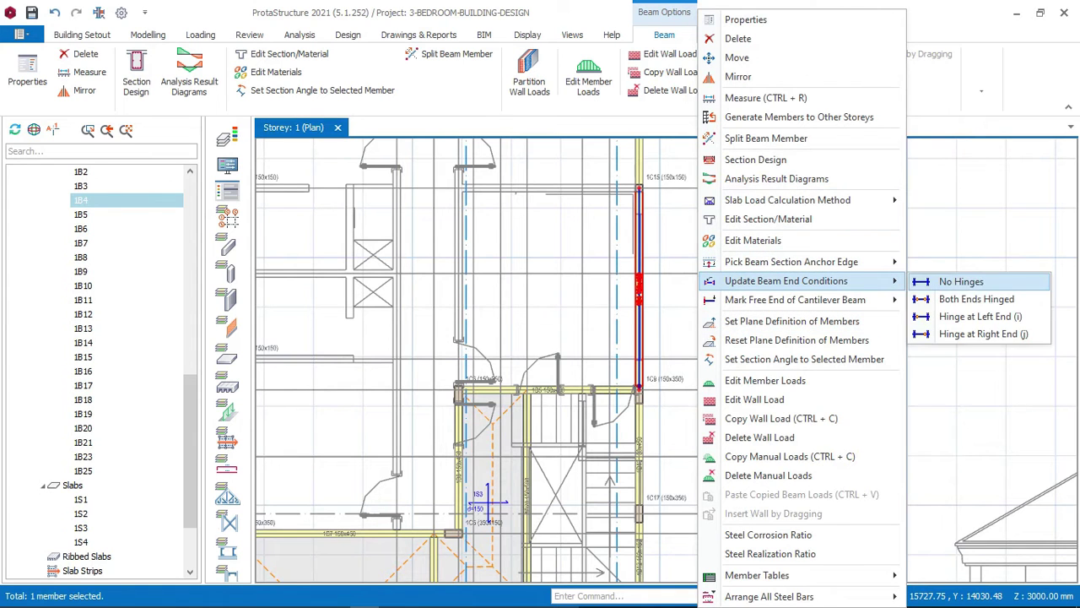
{"action": "left_click", "coordinate": [941, 281]}
{"action": "key", "text": "Return"}
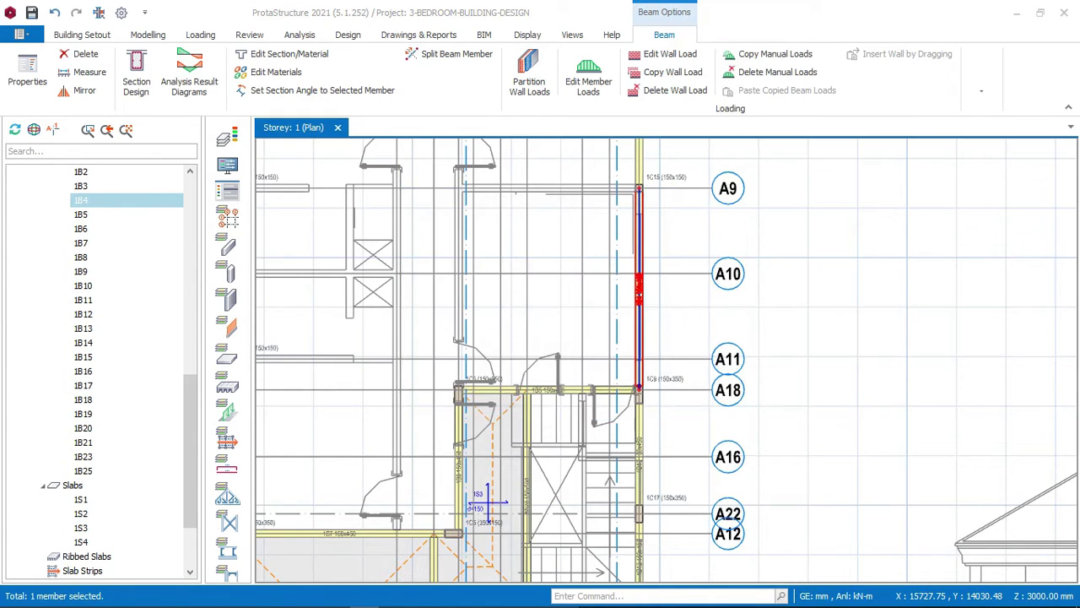
Set the end condition of beam 1B13, between columns 1C9 and 1C17 beside the staircase, to No Hinges, for the selected beam only
{"action": "scroll", "coordinate": [659, 383], "scroll_direction": "down", "scroll_amount": 1}
{"action": "middle_click_drag", "start_coordinate": [659, 383], "coordinate": [651, 210]}
{"action": "scroll", "coordinate": [643, 267], "scroll_direction": "up", "scroll_amount": 3}
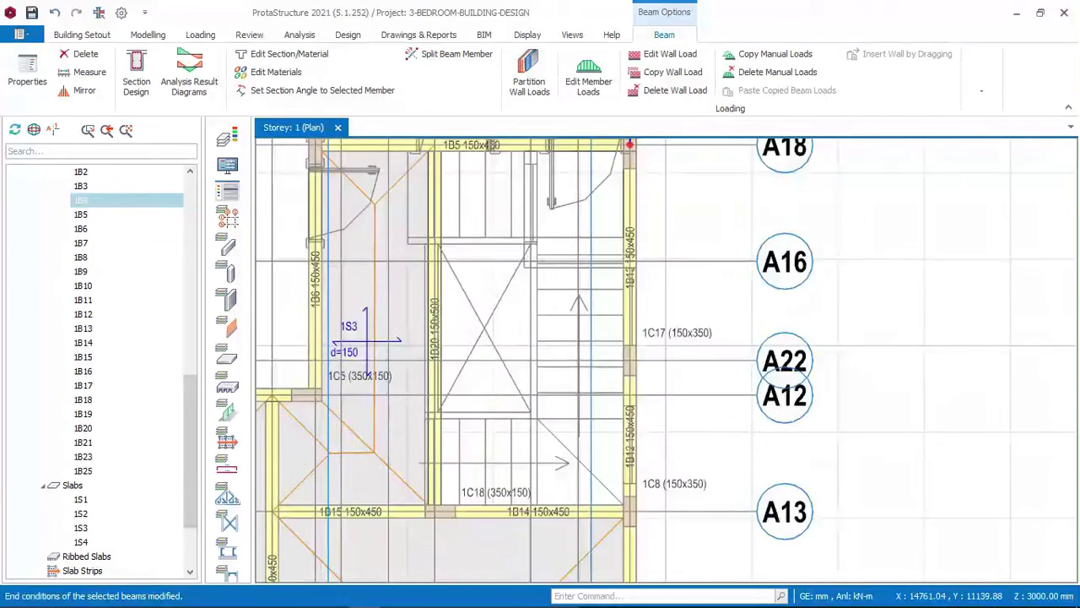
{"action": "scroll", "coordinate": [642, 233], "scroll_direction": "up", "scroll_amount": 1}
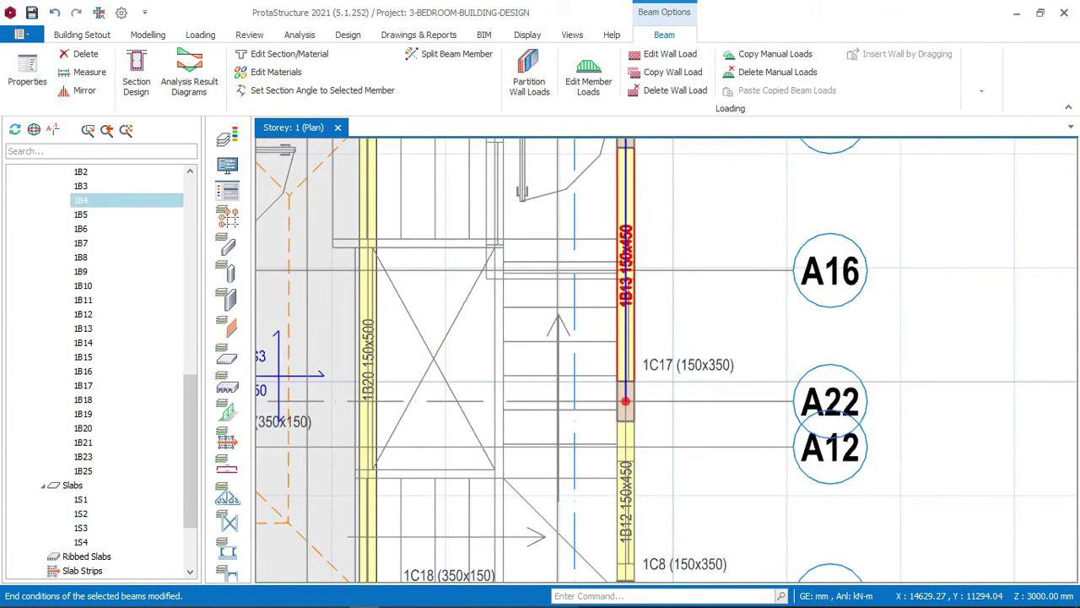
{"action": "scroll", "coordinate": [644, 247], "scroll_direction": "down", "scroll_amount": 1}
{"action": "left_click", "coordinate": [626, 248]}
{"action": "scroll", "coordinate": [626, 508], "scroll_direction": "down", "scroll_amount": 1}
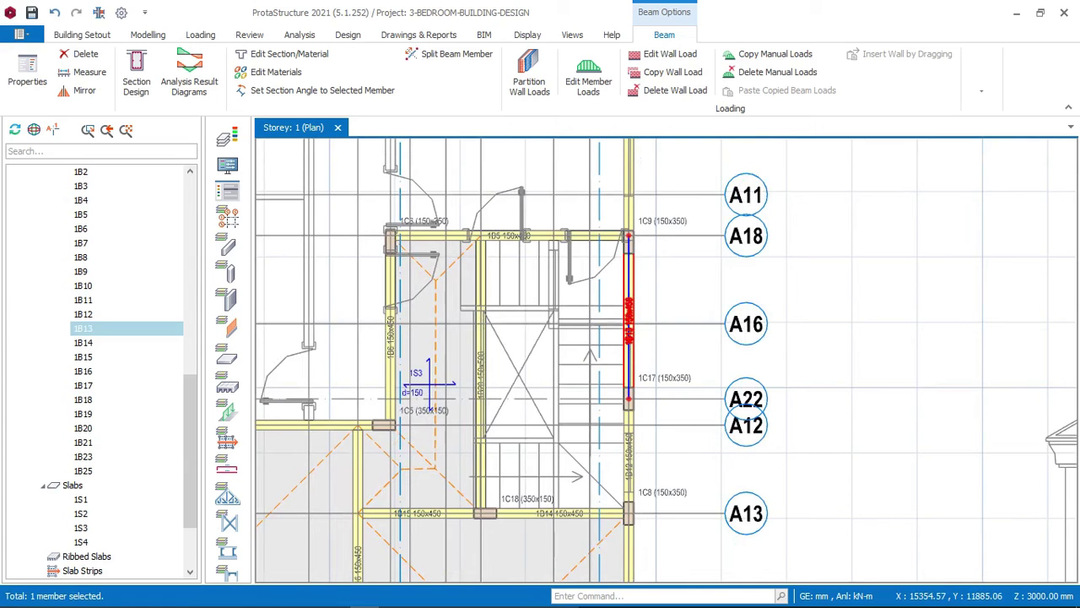
{"action": "scroll", "coordinate": [679, 261], "scroll_direction": "down", "scroll_amount": 1}
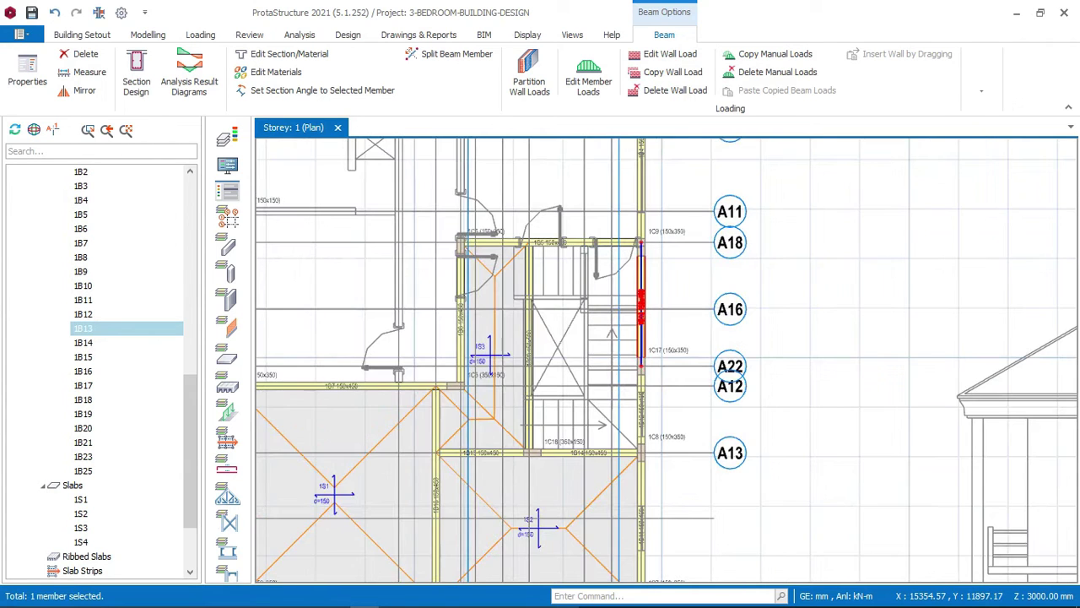
{"action": "right_click", "coordinate": [680, 261]}
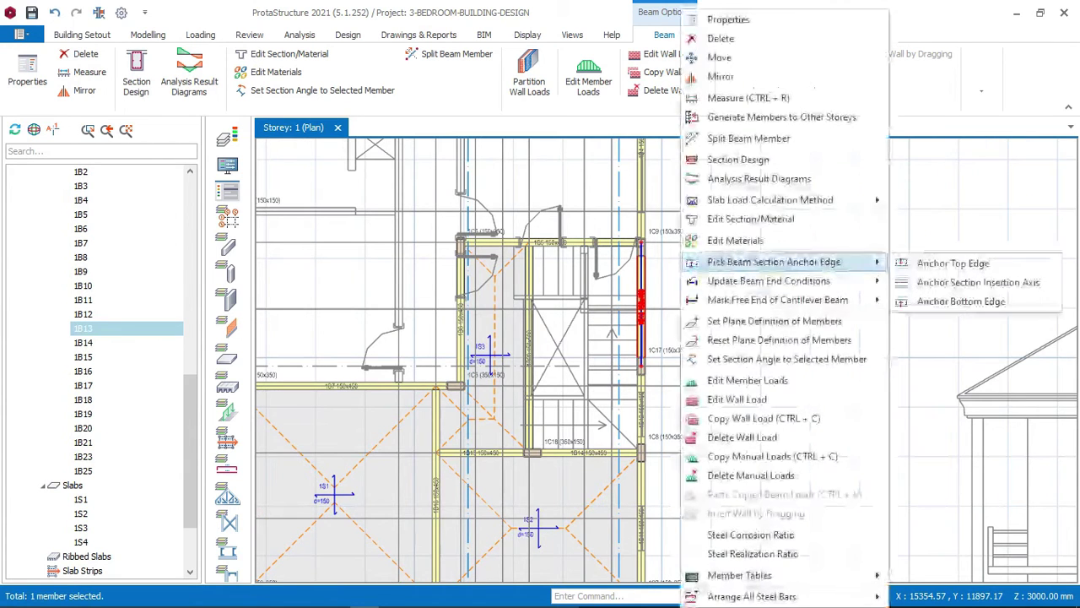
{"action": "mouse_move", "coordinate": [776, 281]}
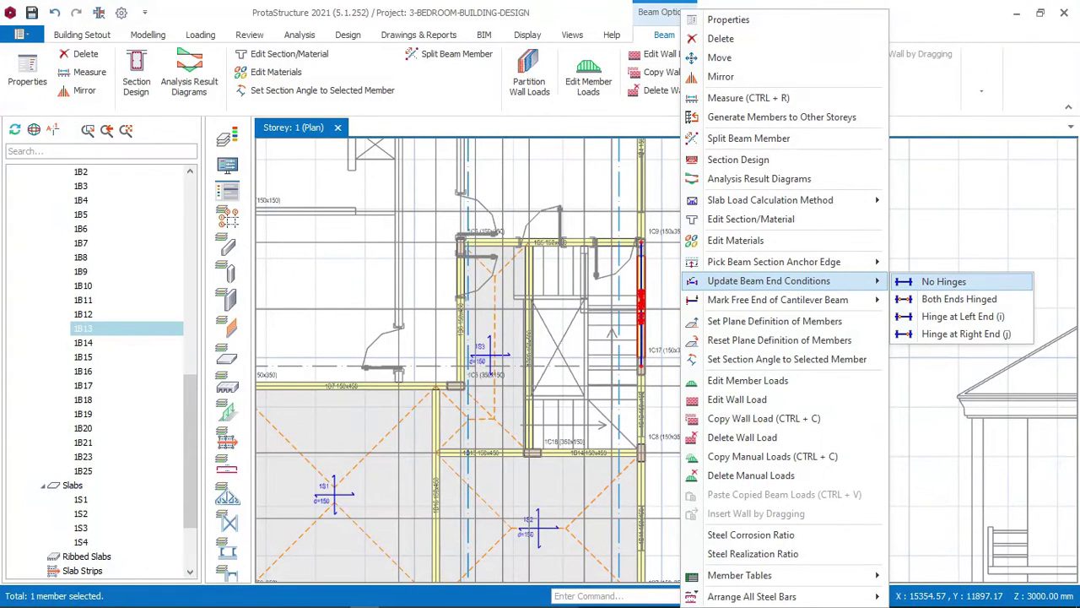
{"action": "left_click", "coordinate": [943, 282]}
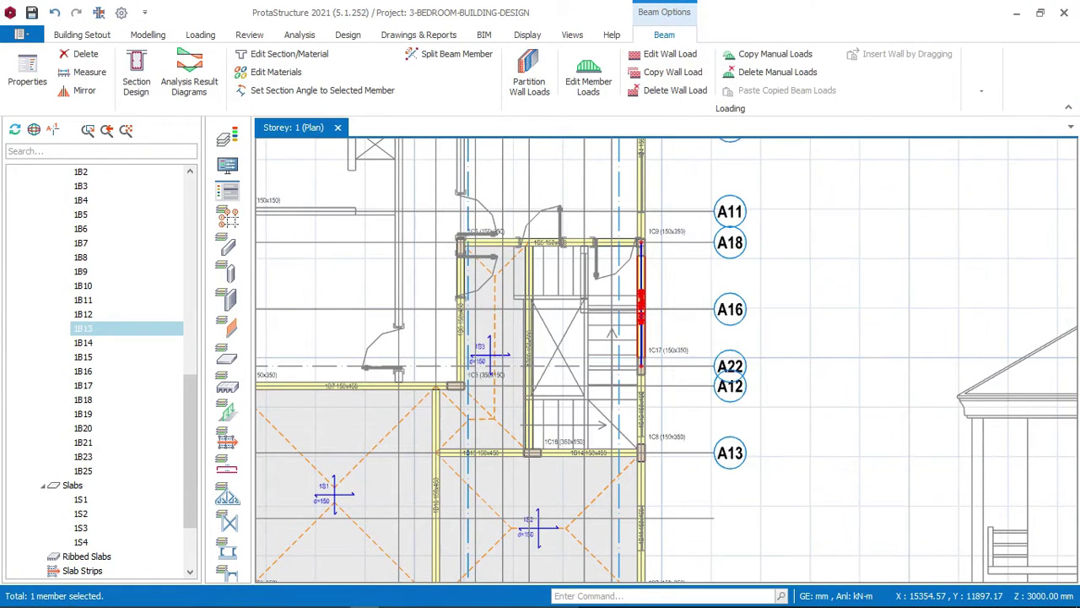
{"action": "left_click", "coordinate": [540, 302]}
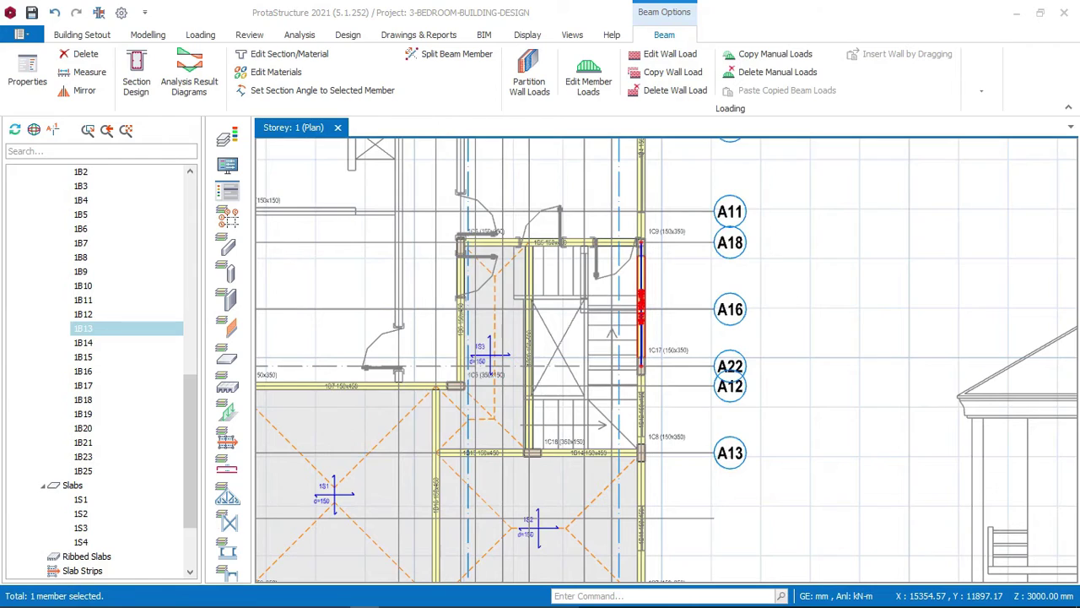
{"action": "scroll", "coordinate": [645, 373], "scroll_direction": "up", "scroll_amount": 6}
{"action": "scroll", "coordinate": [638, 293], "scroll_direction": "down", "scroll_amount": 4}
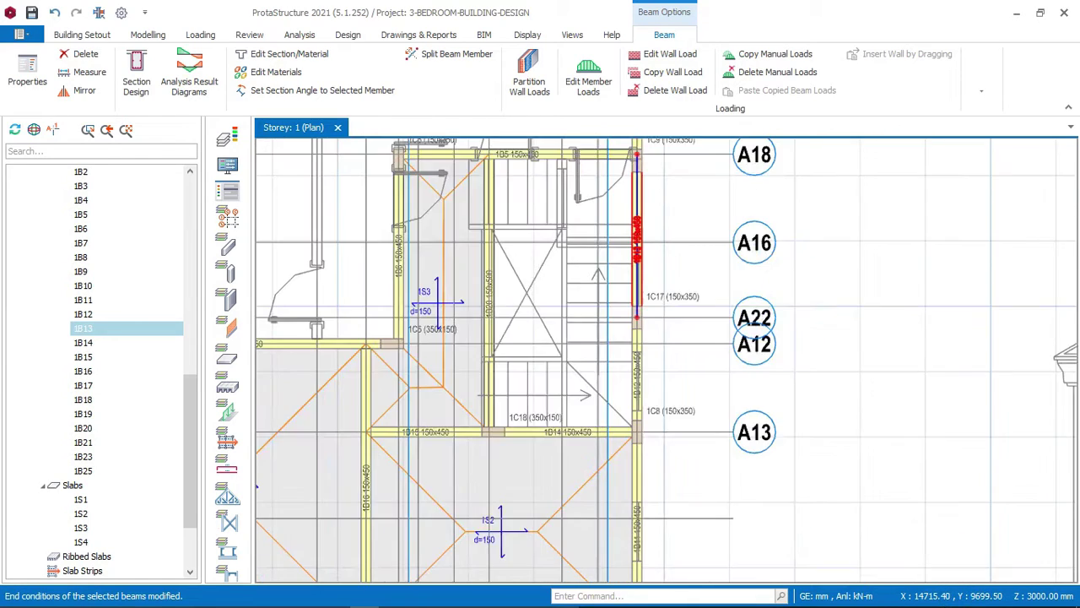
Examine the storey 1 plan around the staircase and the beams above it for their hinge positions
{"action": "scroll", "coordinate": [648, 355], "scroll_direction": "down", "scroll_amount": 3}
{"action": "middle_click_drag", "start_coordinate": [648, 355], "coordinate": [685, 139]}
{"action": "scroll", "coordinate": [698, 278], "scroll_direction": "up", "scroll_amount": 5}
{"action": "scroll", "coordinate": [698, 216], "scroll_direction": "down", "scroll_amount": 2}
{"action": "middle_click_drag", "start_coordinate": [699, 215], "coordinate": [641, 498]}
{"action": "scroll", "coordinate": [612, 248], "scroll_direction": "up", "scroll_amount": 4}
{"action": "scroll", "coordinate": [687, 329], "scroll_direction": "down", "scroll_amount": 3}
{"action": "middle_click_drag", "start_coordinate": [687, 330], "coordinate": [609, 507]}
{"action": "key", "text": "Escape"}
Set the end condition of beam 1B11, above column 1C7, to Hinge at Left End (i), for the selected beam only
{"action": "scroll", "coordinate": [618, 475], "scroll_direction": "up", "scroll_amount": 2}
{"action": "scroll", "coordinate": [618, 429], "scroll_direction": "down", "scroll_amount": 2}
{"action": "scroll", "coordinate": [617, 430], "scroll_direction": "down", "scroll_amount": 1}
{"action": "middle_click_drag", "start_coordinate": [617, 540], "coordinate": [655, 354]}
{"action": "middle_click_drag", "start_coordinate": [643, 565], "coordinate": [643, 427]}
{"action": "scroll", "coordinate": [643, 339], "scroll_direction": "up", "scroll_amount": 3}
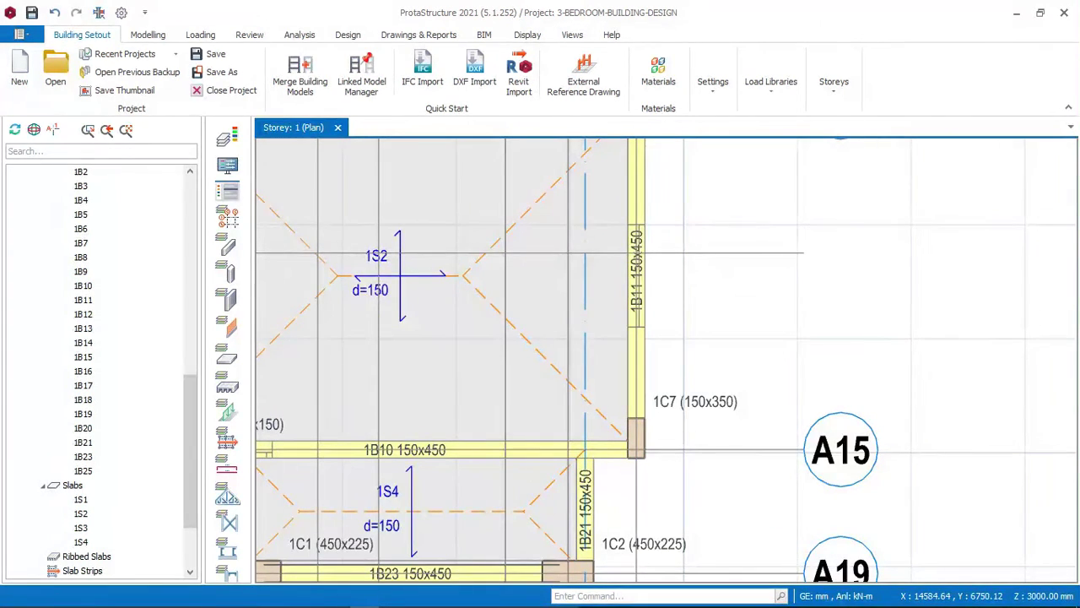
{"action": "left_click", "coordinate": [634, 255]}
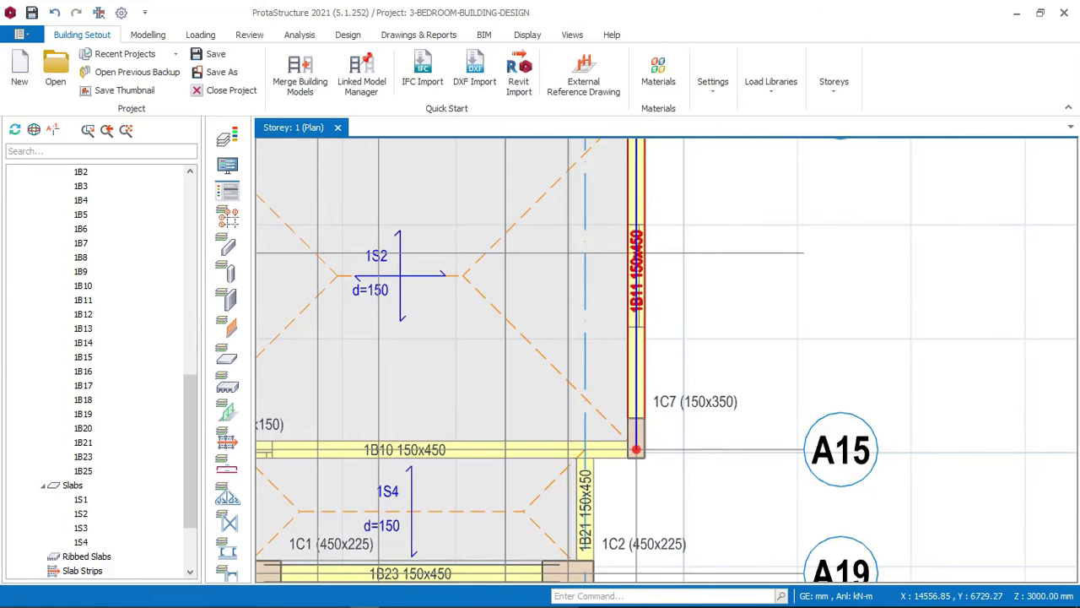
{"action": "right_click", "coordinate": [683, 217]}
{"action": "mouse_move", "coordinate": [771, 281]}
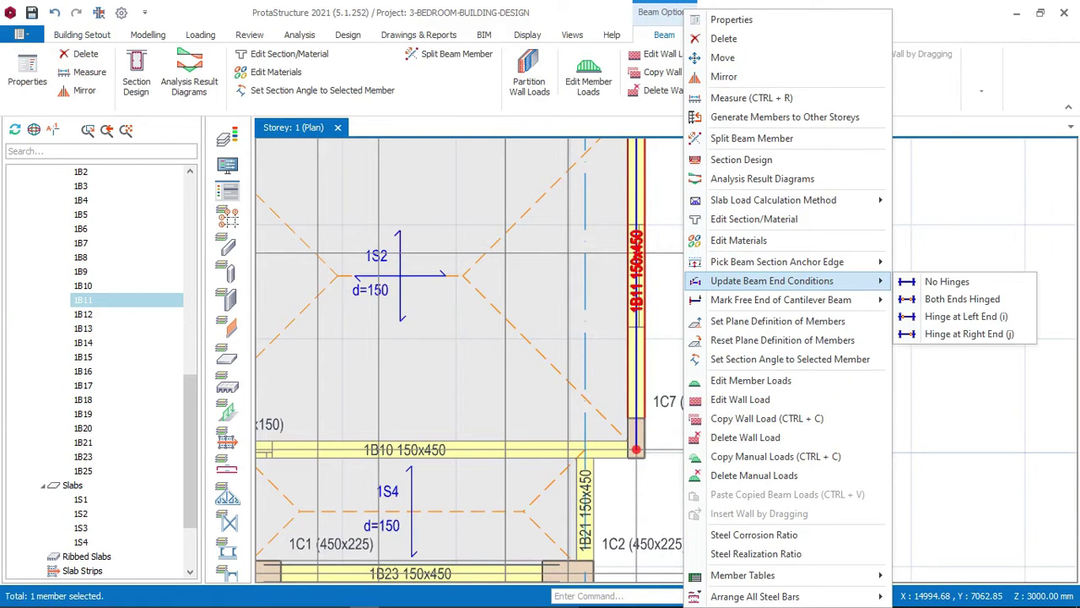
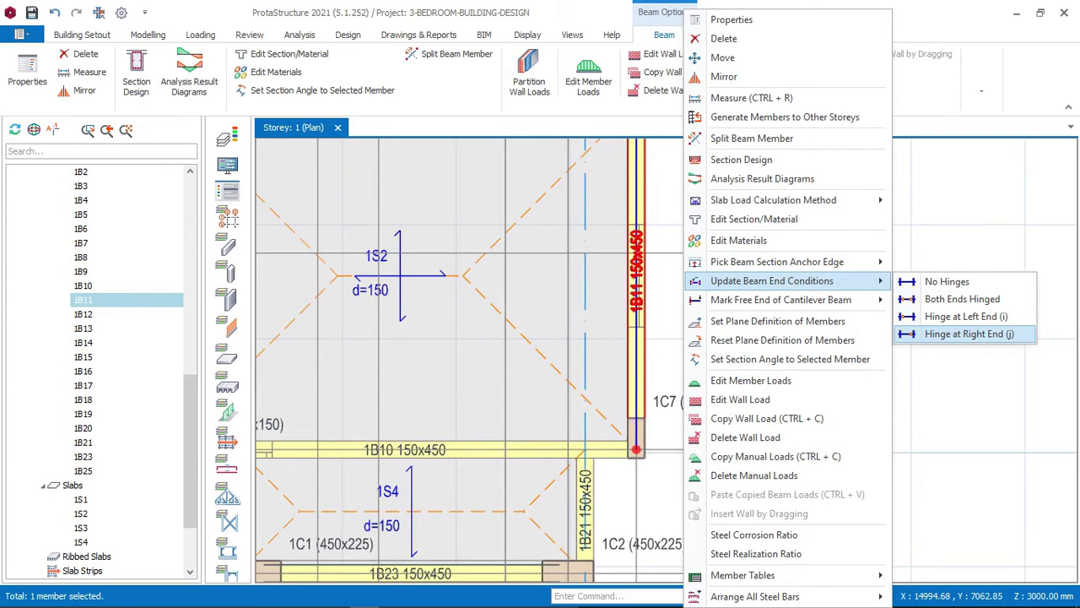
{"action": "key", "text": "Up"}
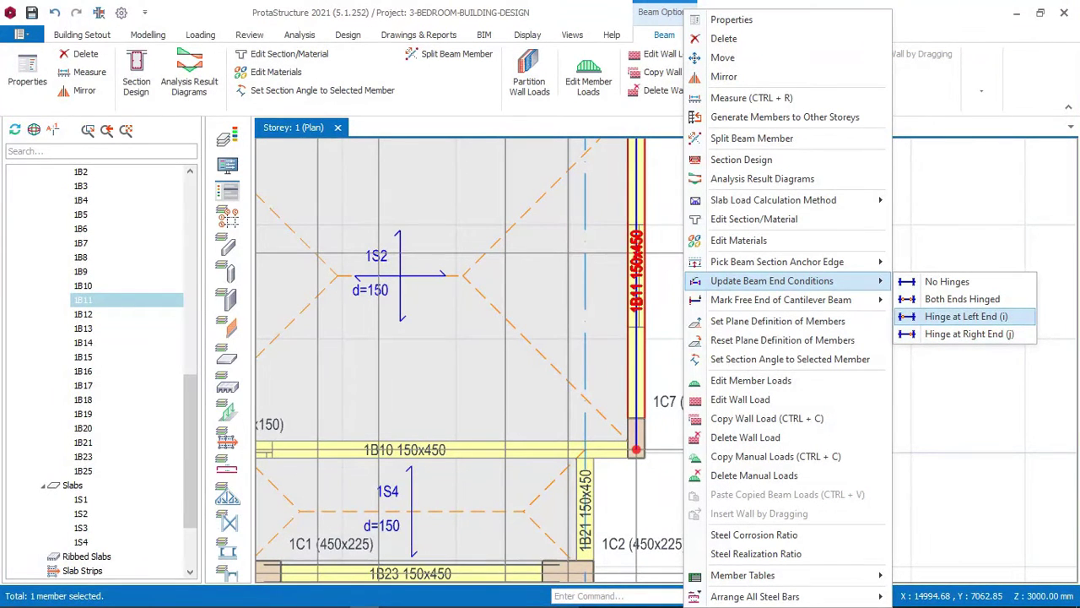
{"action": "key", "text": "Down"}
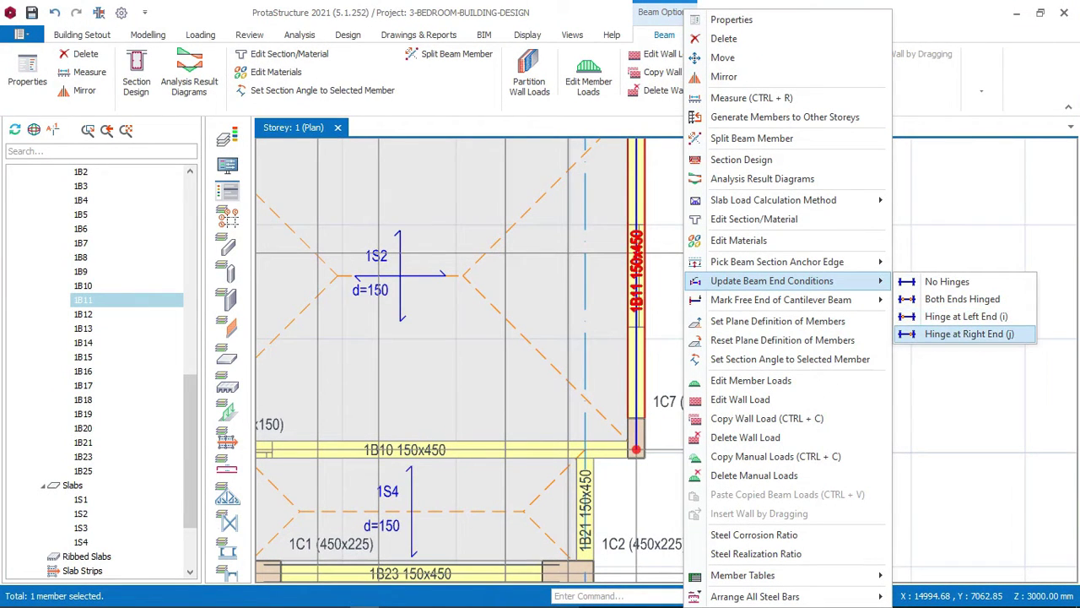
{"action": "key", "text": "Up"}
{"action": "key", "text": "Return"}
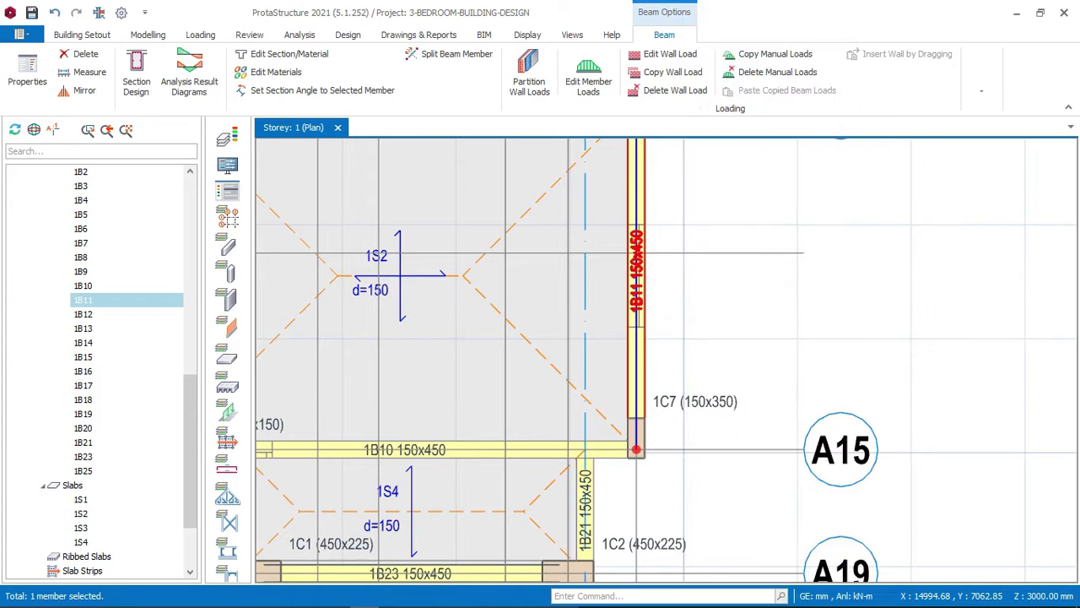
{"action": "key", "text": "Return"}
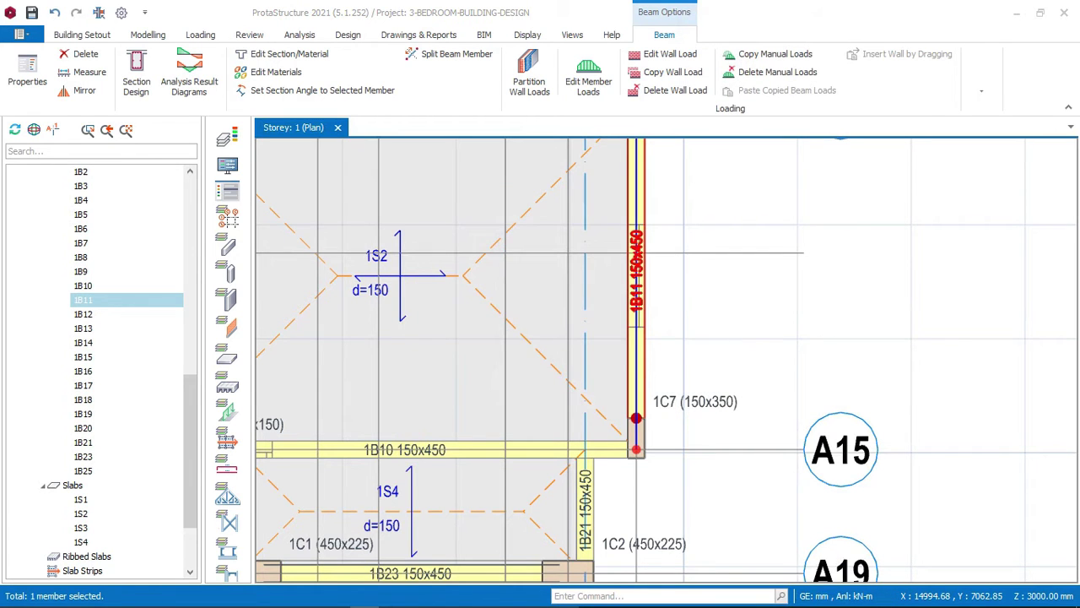
Set the end condition of beam 1B10, running along axis A15 to column 1C7, to Hinge at Right End (j), for the selected beam only
{"action": "scroll", "coordinate": [641, 434], "scroll_direction": "up", "scroll_amount": 2}
{"action": "scroll", "coordinate": [675, 400], "scroll_direction": "down", "scroll_amount": 3}
{"action": "scroll", "coordinate": [584, 454], "scroll_direction": "up", "scroll_amount": 2}
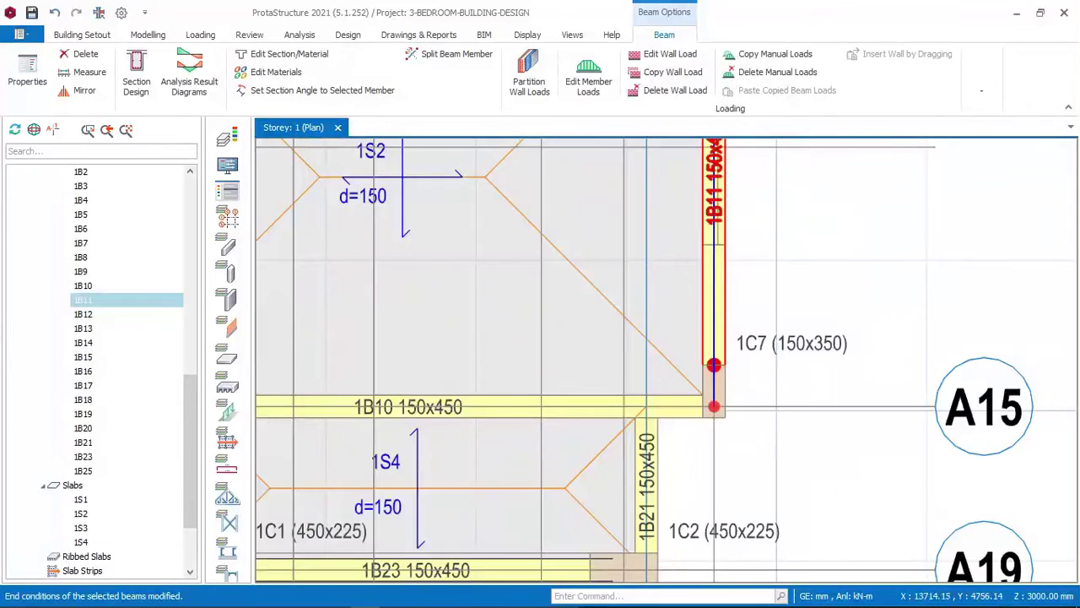
{"action": "left_click", "coordinate": [472, 407]}
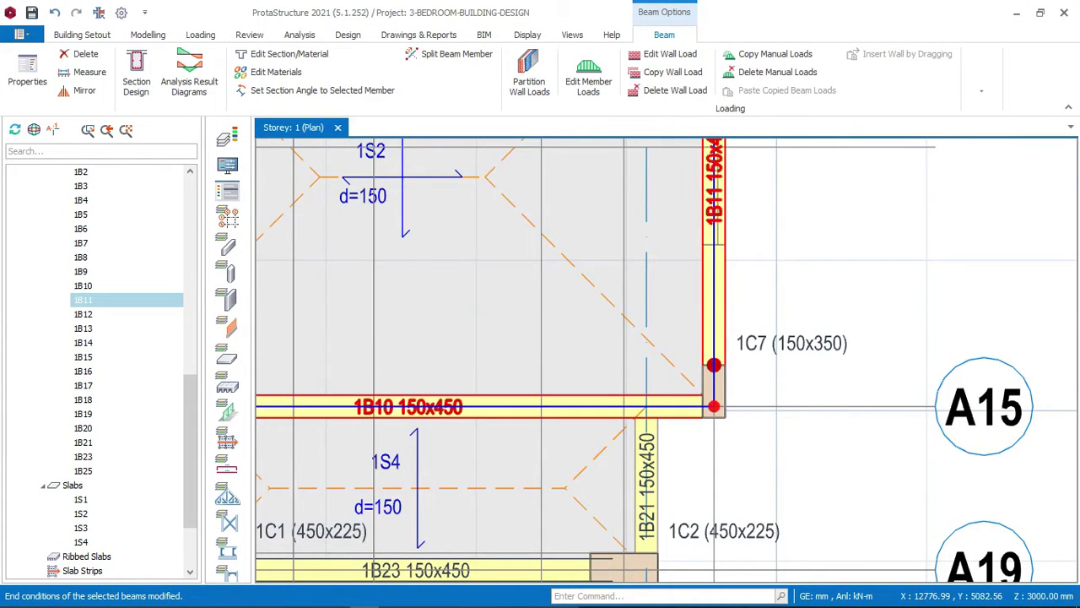
{"action": "left_click", "coordinate": [442, 407]}
{"action": "right_click", "coordinate": [442, 407]}
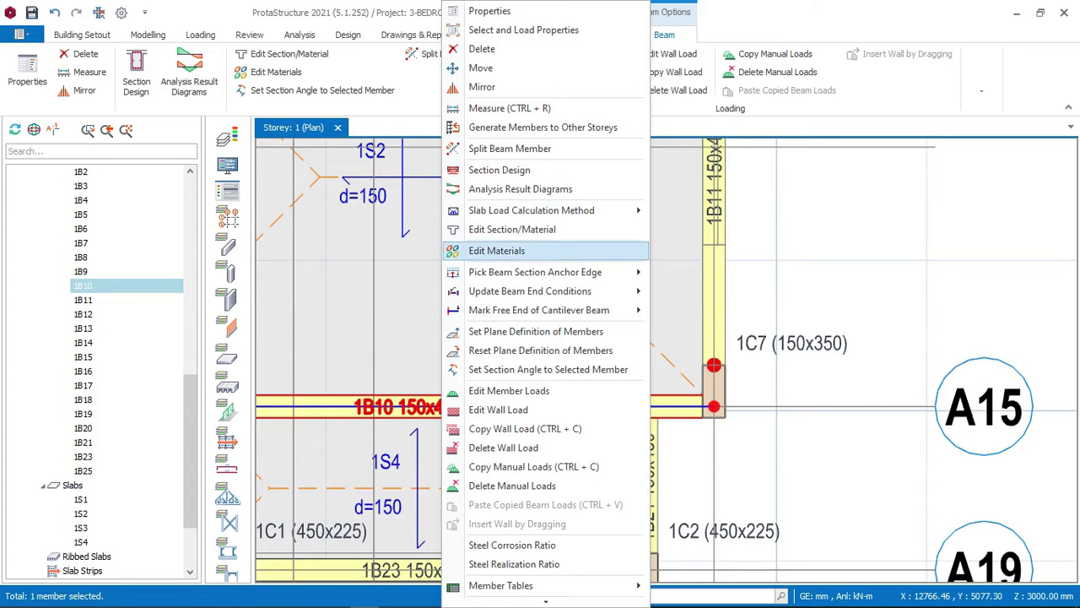
{"action": "mouse_move", "coordinate": [540, 290]}
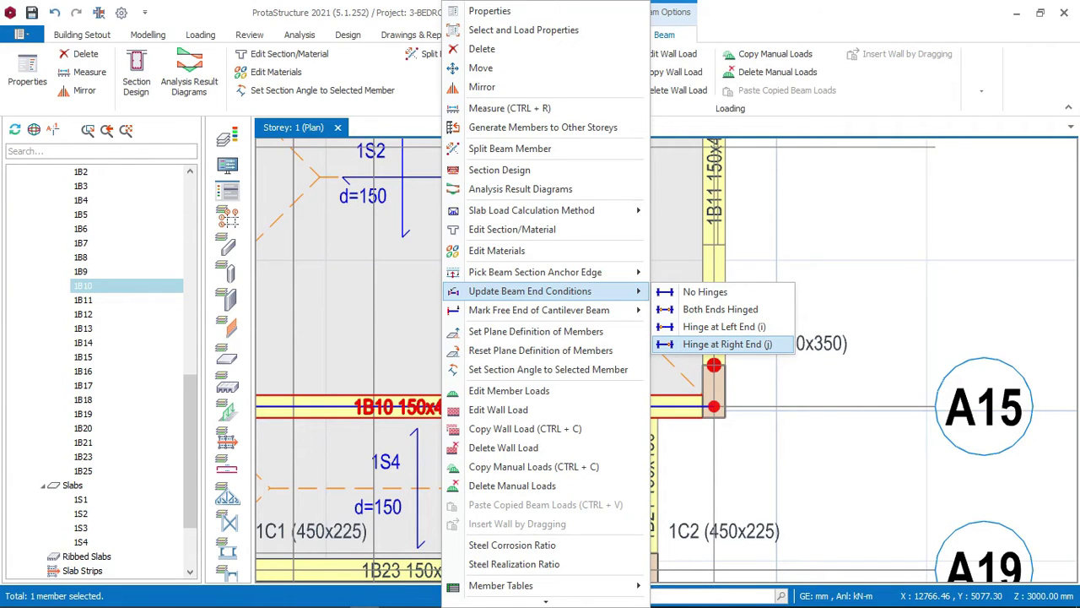
{"action": "left_click", "coordinate": [725, 343]}
{"action": "left_click", "coordinate": [540, 301]}
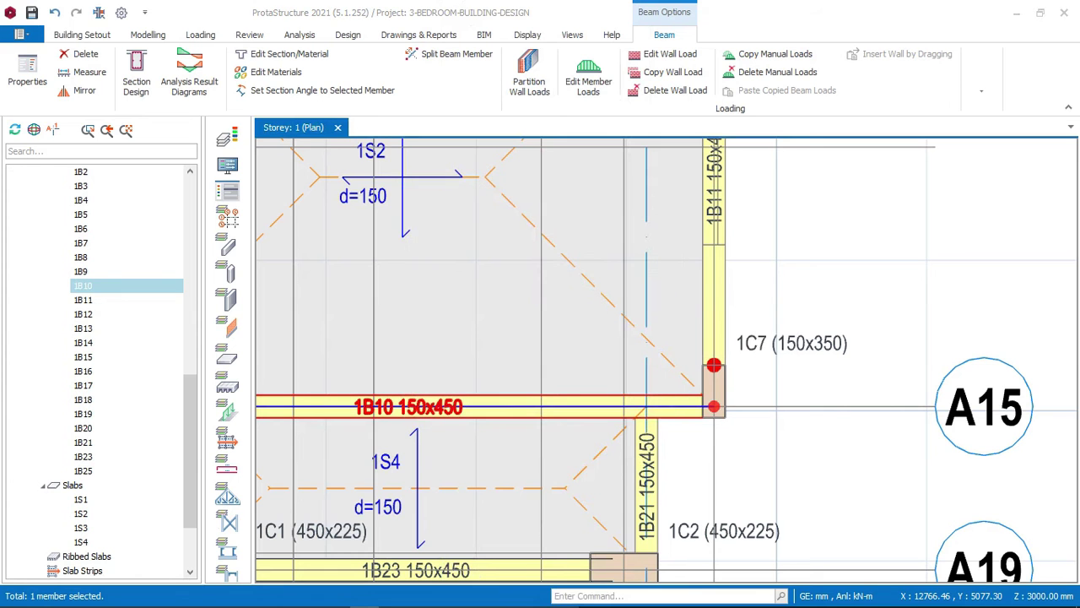
Set the end condition of beam 1B21, between beam 1B10 and column 1C2, to Both Ends Hinged, for the selected beam only
{"action": "scroll", "coordinate": [777, 294], "scroll_direction": "down", "scroll_amount": 2}
{"action": "scroll", "coordinate": [690, 444], "scroll_direction": "up", "scroll_amount": 3}
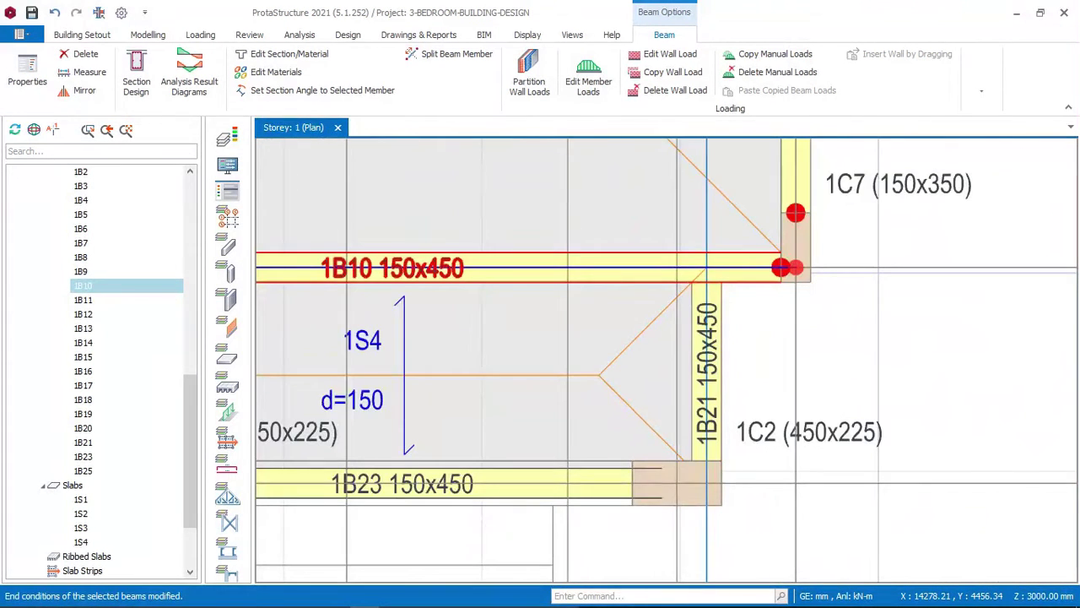
{"action": "middle_click_drag", "start_coordinate": [690, 444], "coordinate": [610, 440]}
{"action": "scroll", "coordinate": [656, 342], "scroll_direction": "up", "scroll_amount": 1}
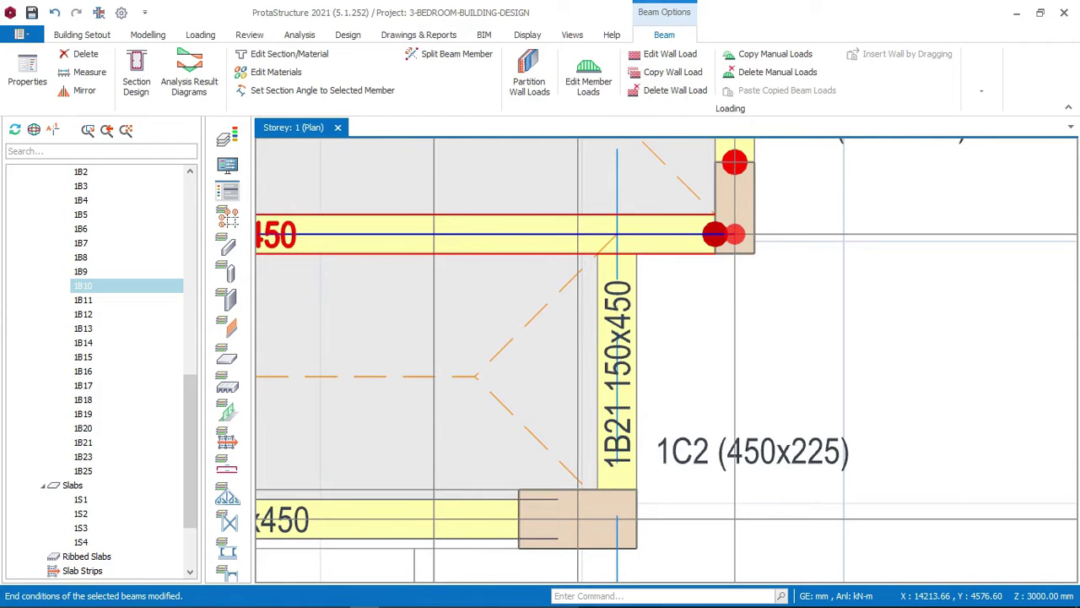
{"action": "key", "text": "Escape"}
{"action": "left_click", "coordinate": [620, 308]}
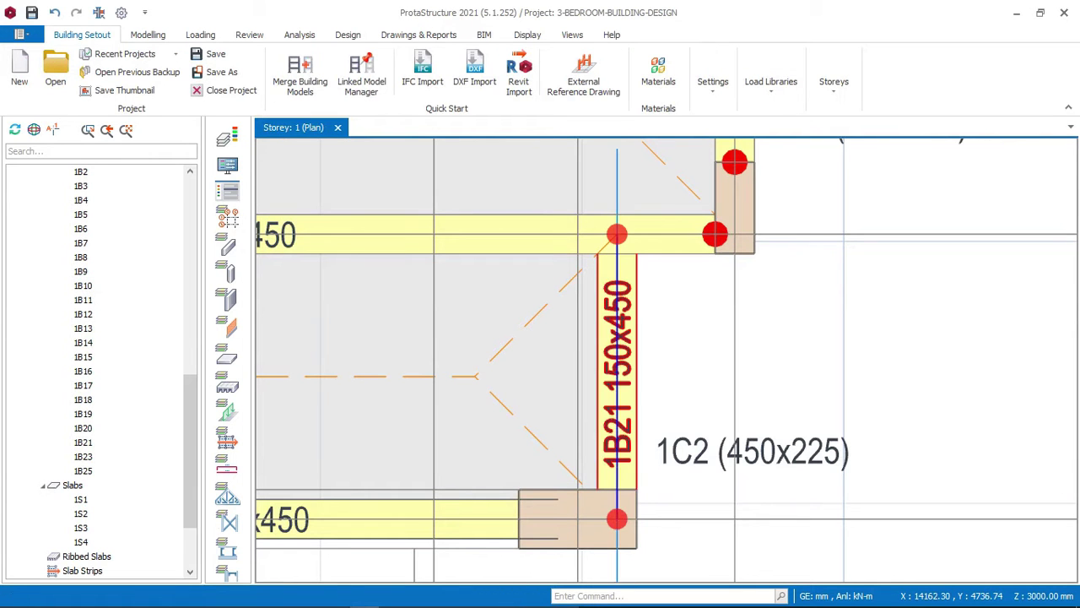
{"action": "right_click", "coordinate": [684, 240]}
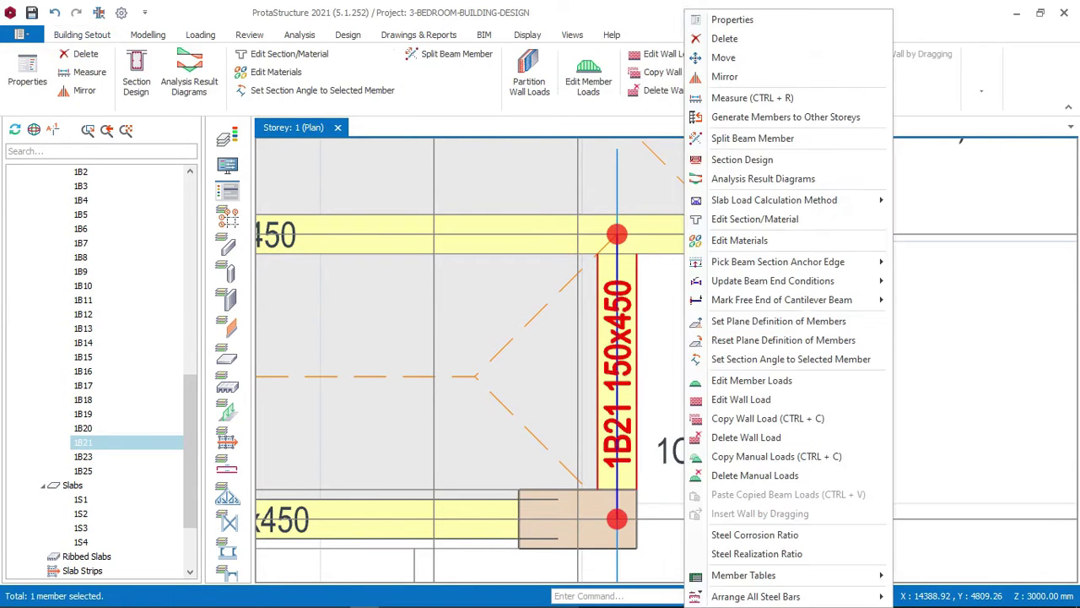
{"action": "left_click", "coordinate": [963, 299]}
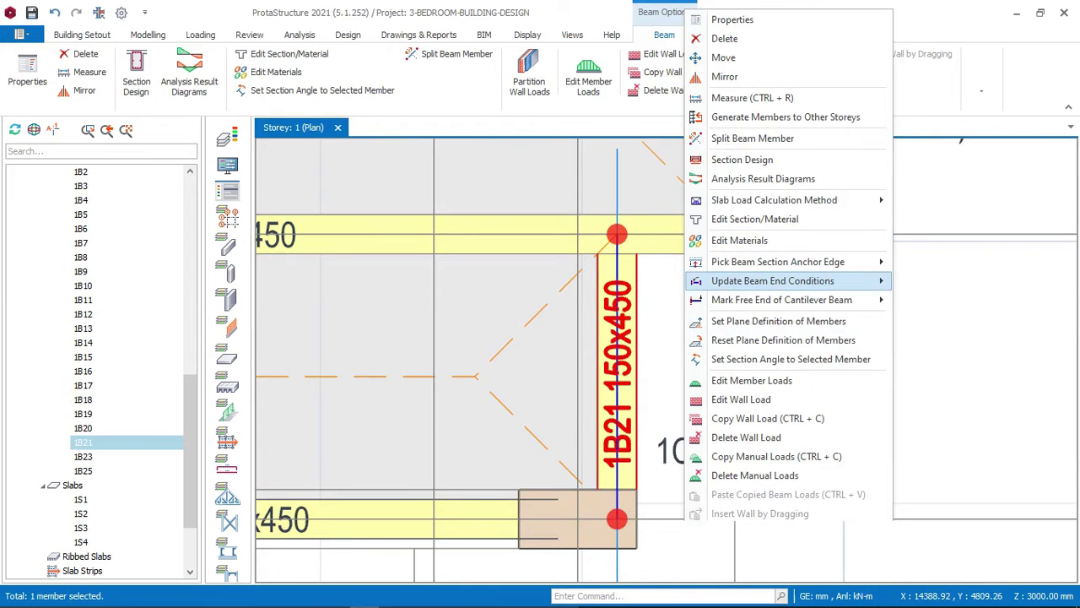
{"action": "left_click", "coordinate": [512, 301]}
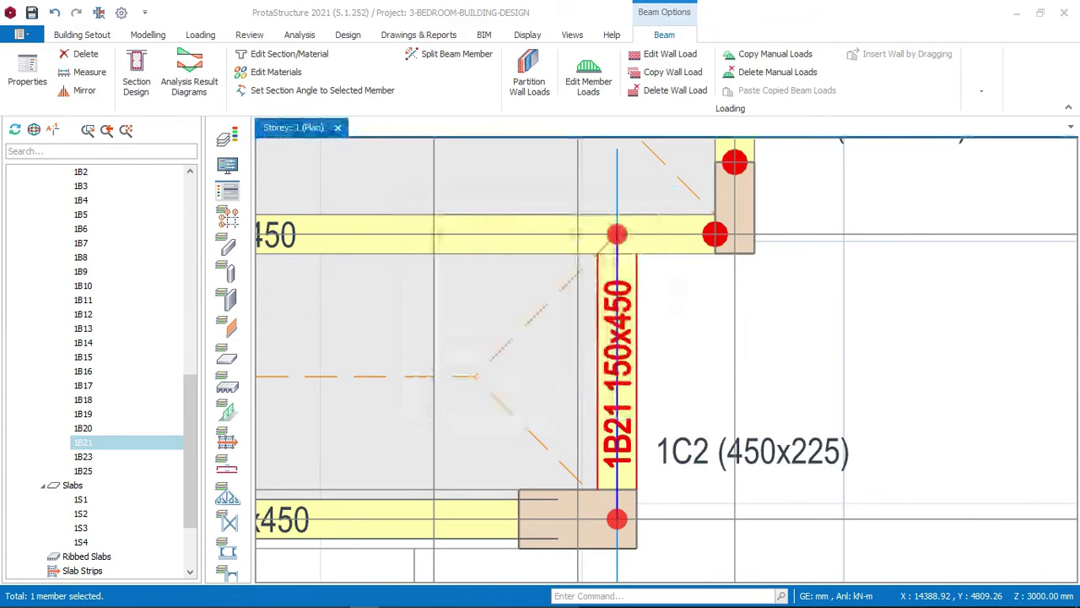
Set the end condition of beam 1B23, between columns 1C1 and 1C2, to Both Ends Hinged, for the selected beam only
{"action": "middle_click_drag", "start_coordinate": [646, 397], "coordinate": [750, 366]}
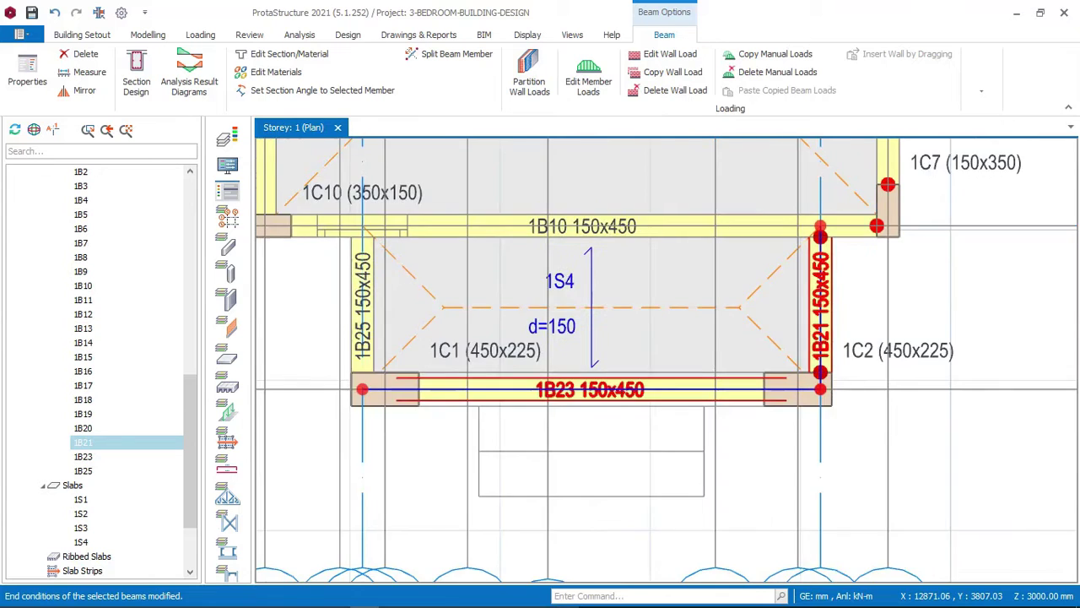
{"action": "scroll", "coordinate": [612, 378], "scroll_direction": "up", "scroll_amount": 1}
{"action": "right_click", "coordinate": [621, 388]}
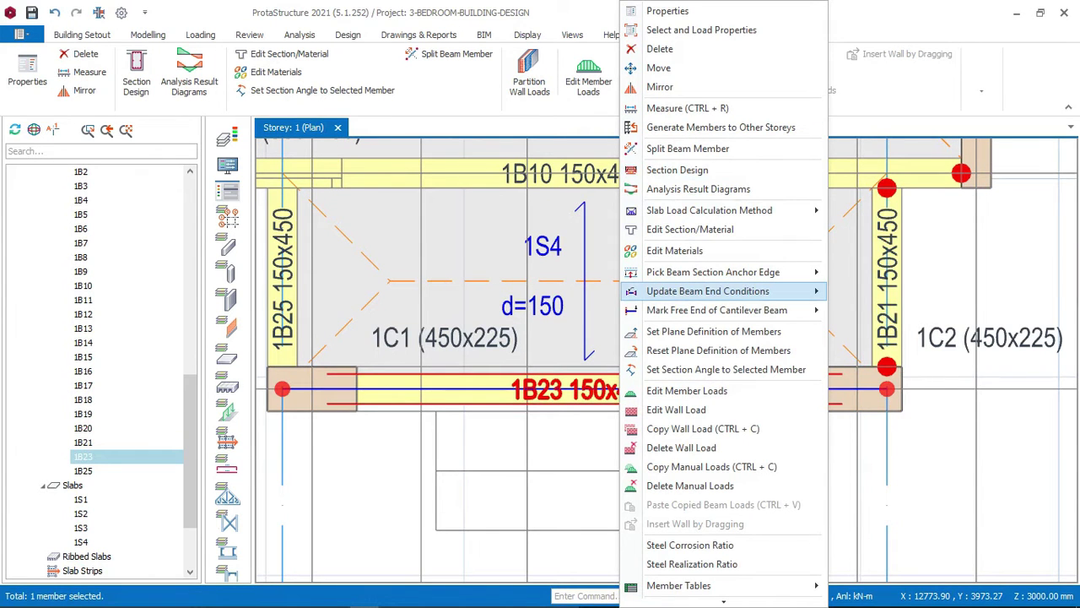
{"action": "left_click", "coordinate": [898, 310]}
{"action": "left_click", "coordinate": [540, 301]}
Set the end condition of beam 1B25, between column 1C1 and beam 1B10, to Both Ends Hinged, for the selected beam only
{"action": "scroll", "coordinate": [715, 364], "scroll_direction": "down", "scroll_amount": 2}
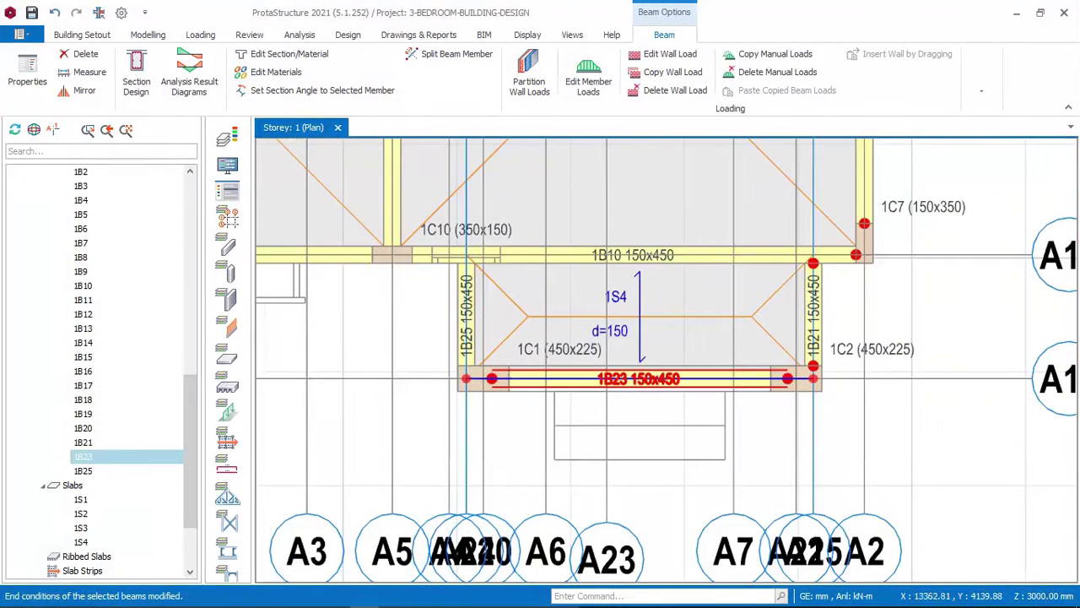
{"action": "scroll", "coordinate": [468, 294], "scroll_direction": "up", "scroll_amount": 2}
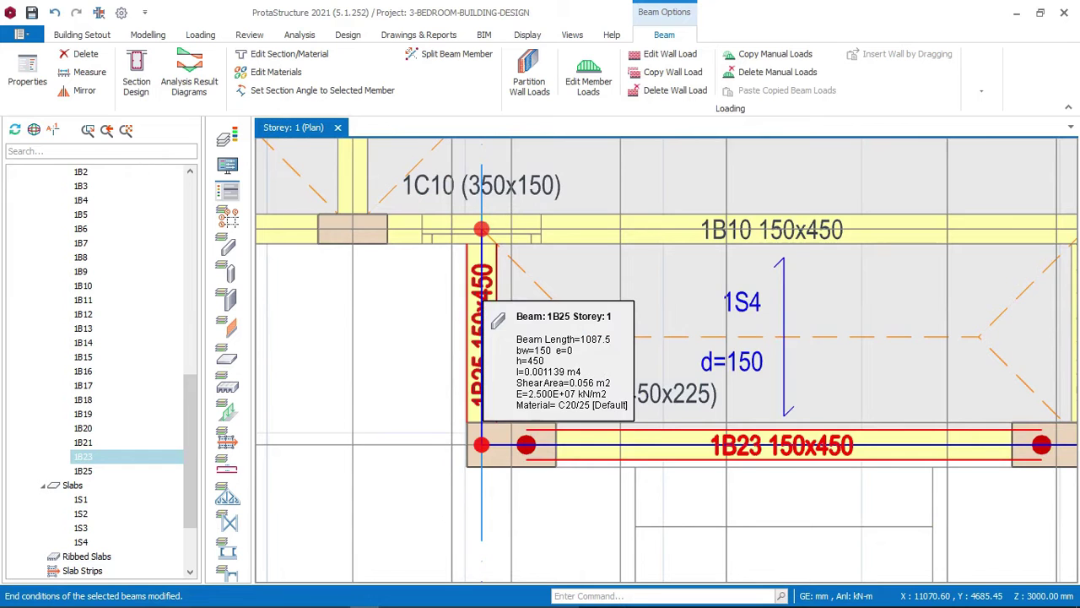
{"action": "left_click", "coordinate": [480, 297]}
{"action": "right_click", "coordinate": [479, 297]}
{"action": "mouse_move", "coordinate": [523, 280]}
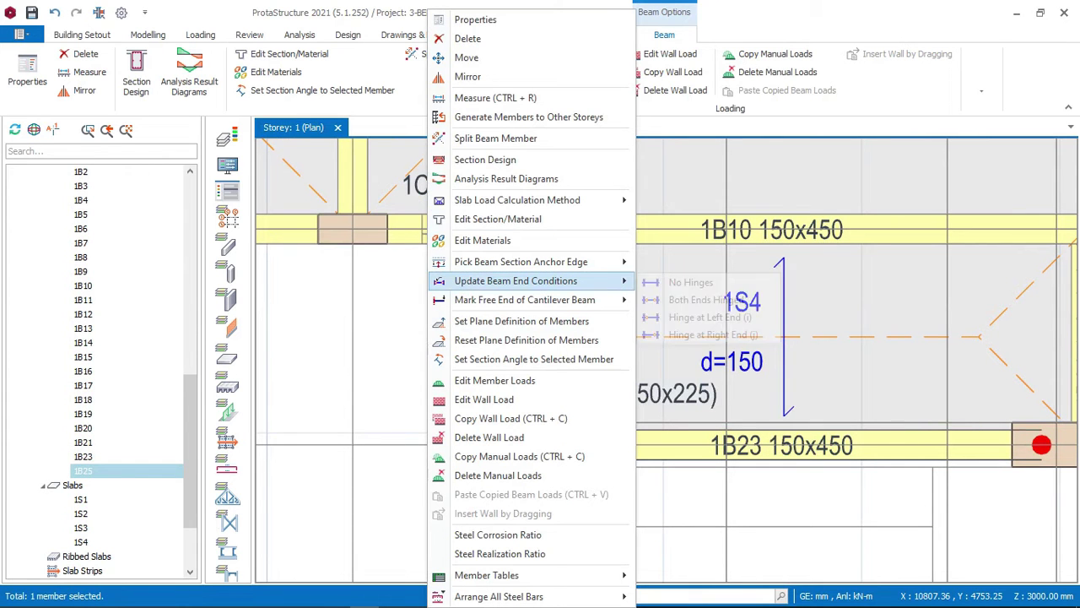
{"action": "left_click", "coordinate": [705, 298]}
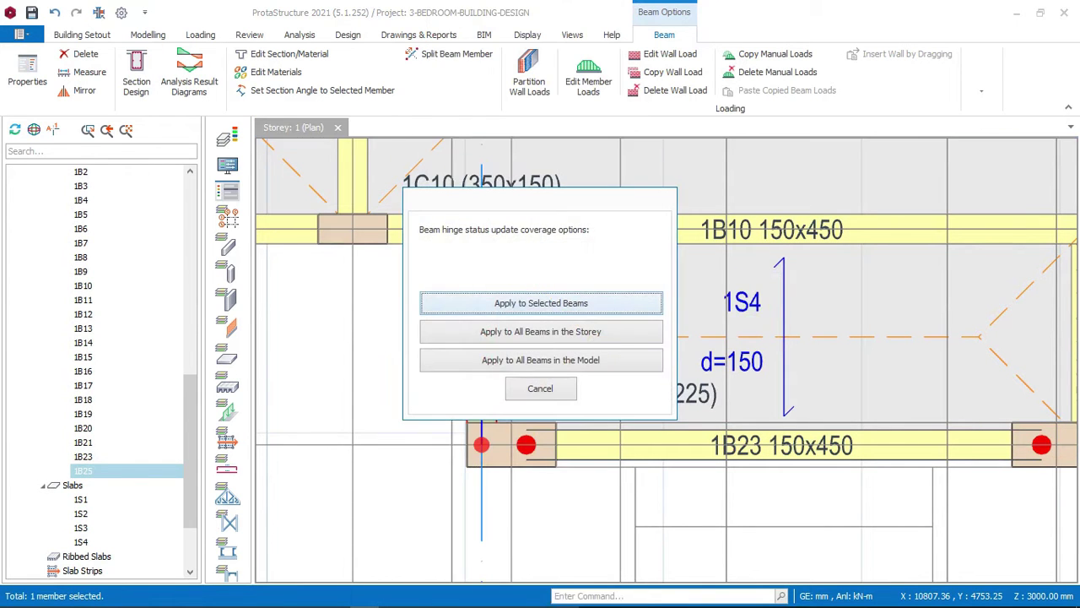
{"action": "left_click", "coordinate": [540, 301]}
Set the end condition of beam 1B9, starting at column 1C3, to Hinge at Left End (i), for the selected beam only
{"action": "scroll", "coordinate": [607, 319], "scroll_direction": "down", "scroll_amount": 3}
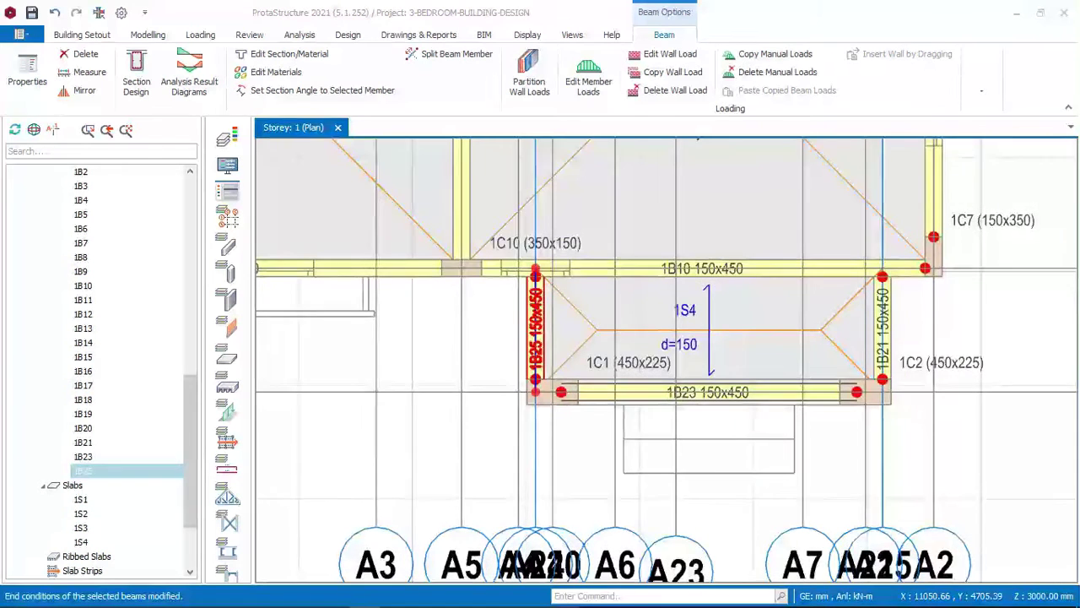
{"action": "middle_click_drag", "start_coordinate": [438, 229], "coordinate": [756, 350]}
{"action": "scroll", "coordinate": [771, 351], "scroll_direction": "down", "scroll_amount": 1}
{"action": "scroll", "coordinate": [566, 381], "scroll_direction": "up", "scroll_amount": 3}
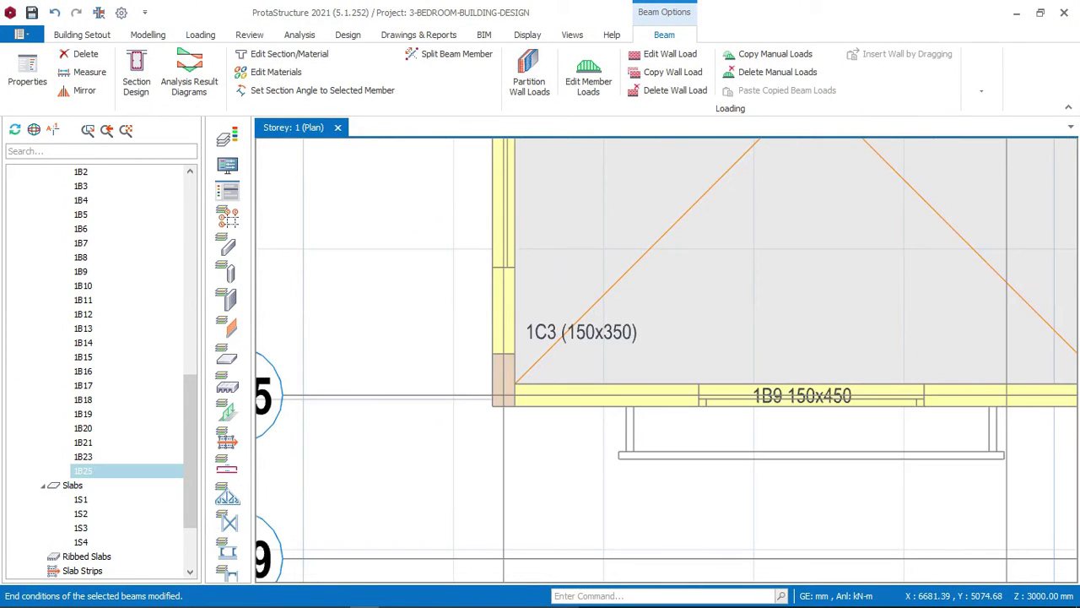
{"action": "left_click", "coordinate": [637, 402]}
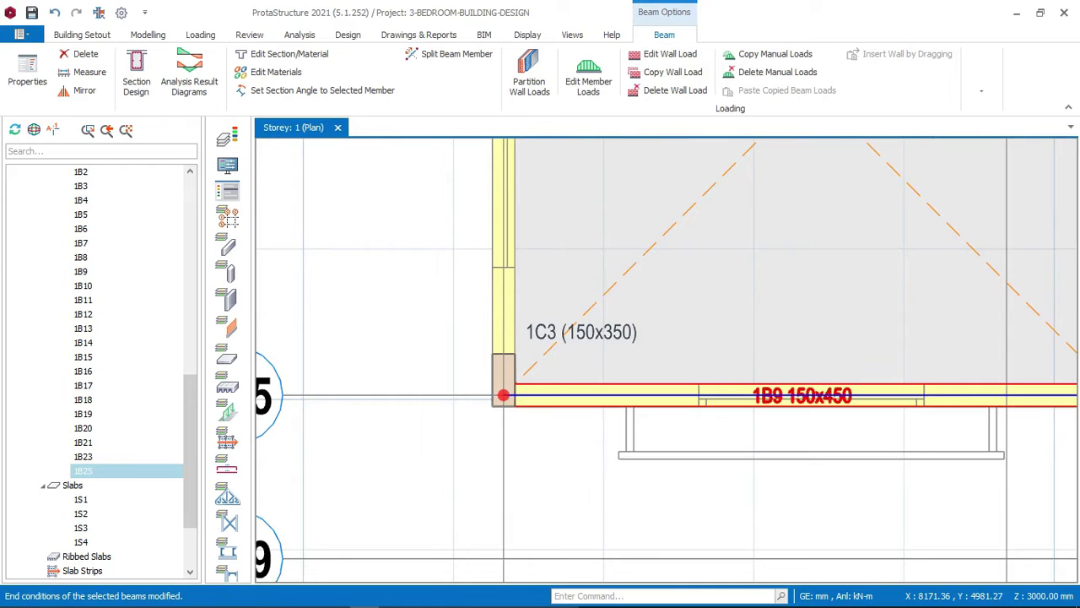
{"action": "left_click", "coordinate": [505, 395]}
{"action": "right_click", "coordinate": [640, 394]}
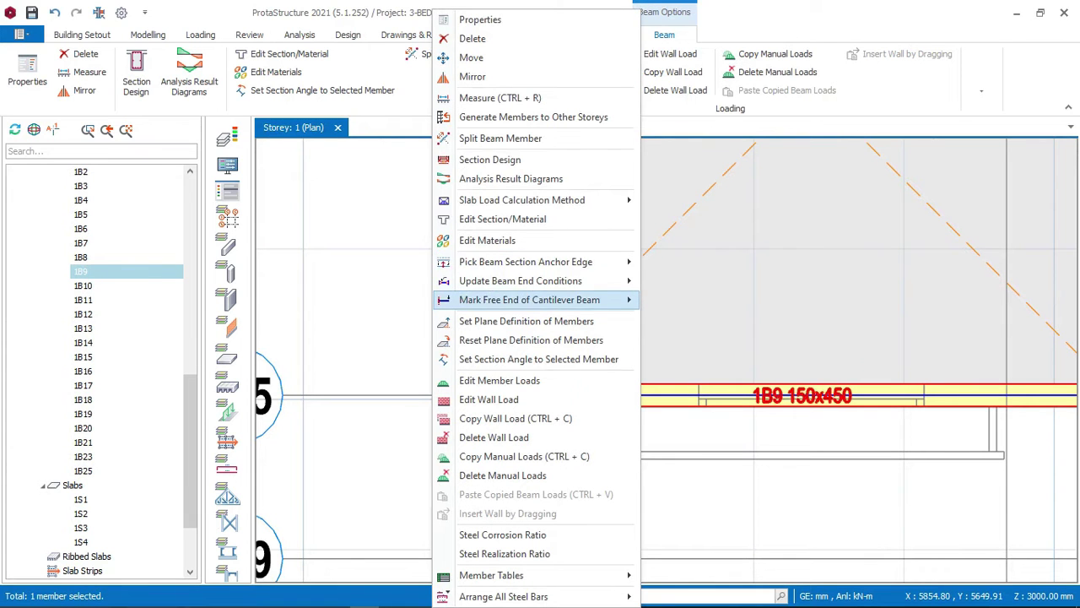
{"action": "mouse_move", "coordinate": [548, 280]}
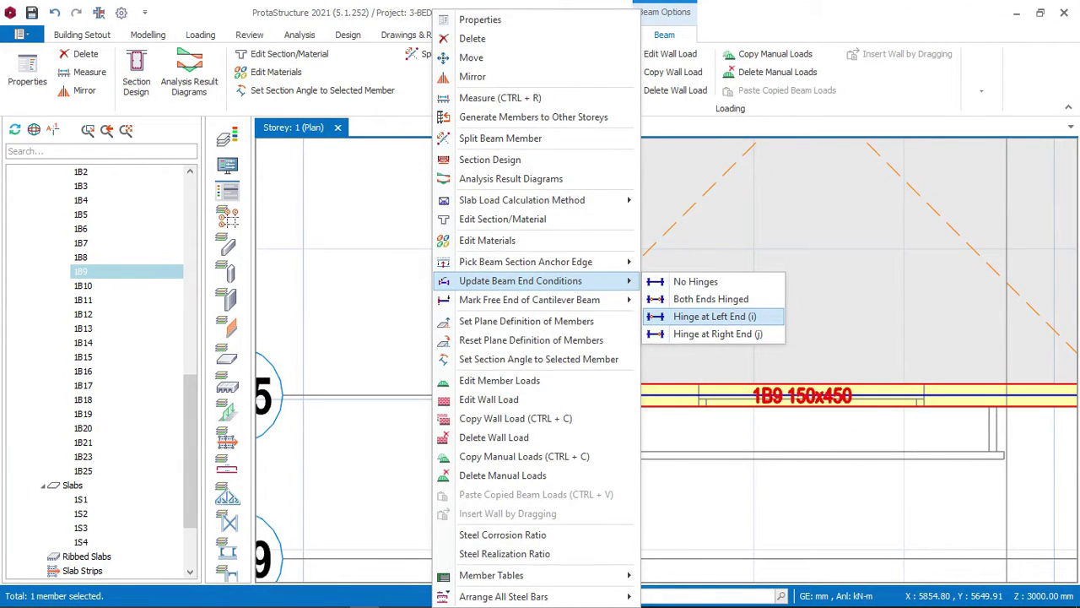
{"action": "left_click", "coordinate": [715, 316]}
{"action": "key", "text": "Return"}
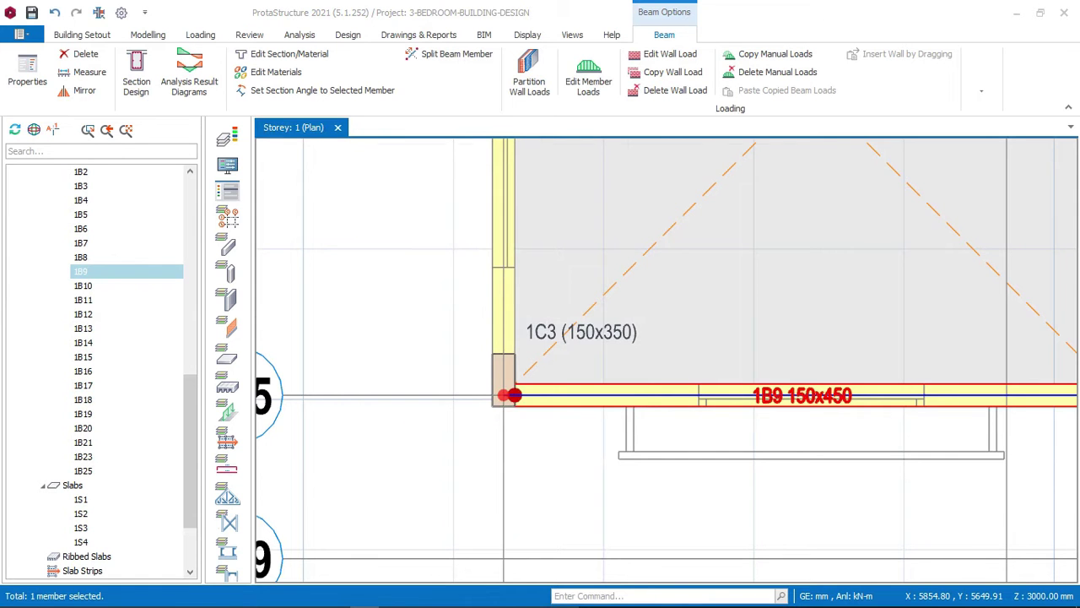
Set the end condition of beam 1B16, between slabs 1S1 and 1S2, to Both Ends Hinged, for the selected beam only
{"action": "scroll", "coordinate": [466, 407], "scroll_direction": "down", "scroll_amount": 5}
{"action": "scroll", "coordinate": [827, 350], "scroll_direction": "up", "scroll_amount": 2}
{"action": "scroll", "coordinate": [580, 292], "scroll_direction": "up", "scroll_amount": 2}
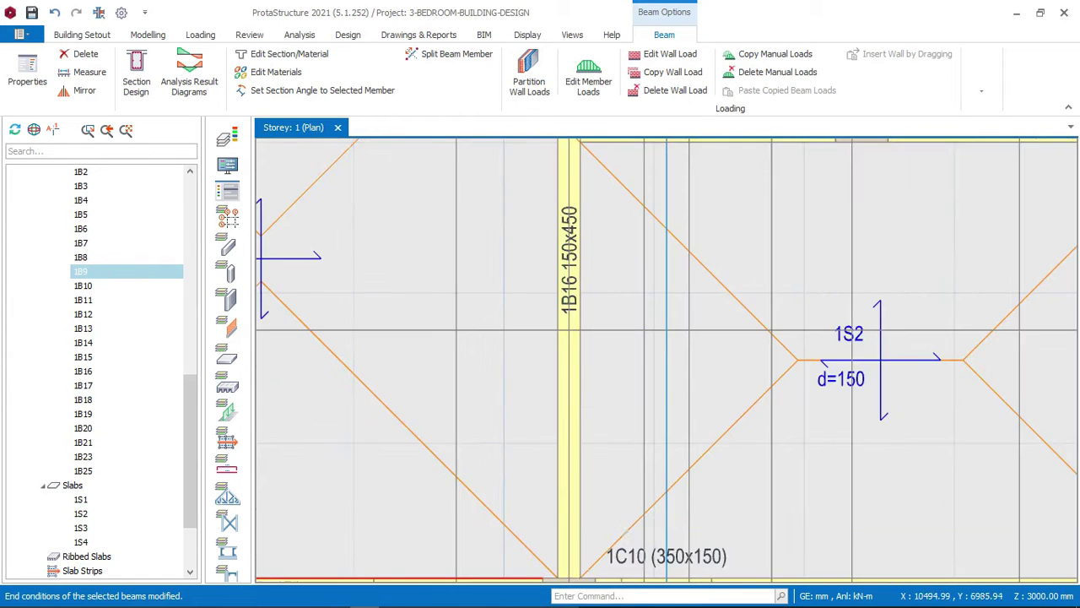
{"action": "left_click", "coordinate": [575, 292]}
{"action": "scroll", "coordinate": [582, 280], "scroll_direction": "down", "scroll_amount": 4}
{"action": "scroll", "coordinate": [587, 278], "scroll_direction": "down", "scroll_amount": 3}
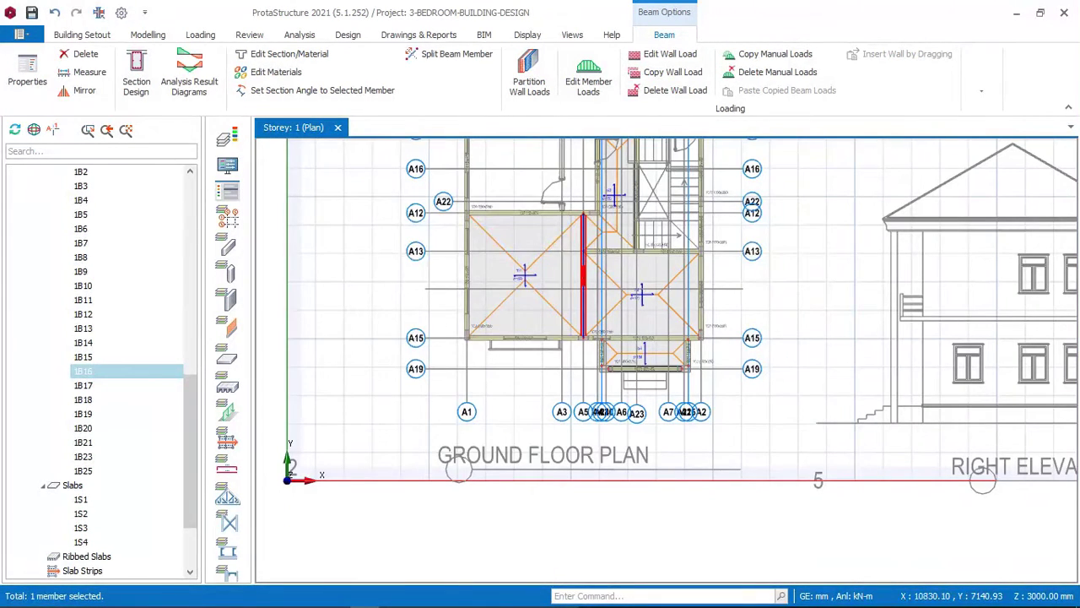
{"action": "right_click", "coordinate": [420, 281]}
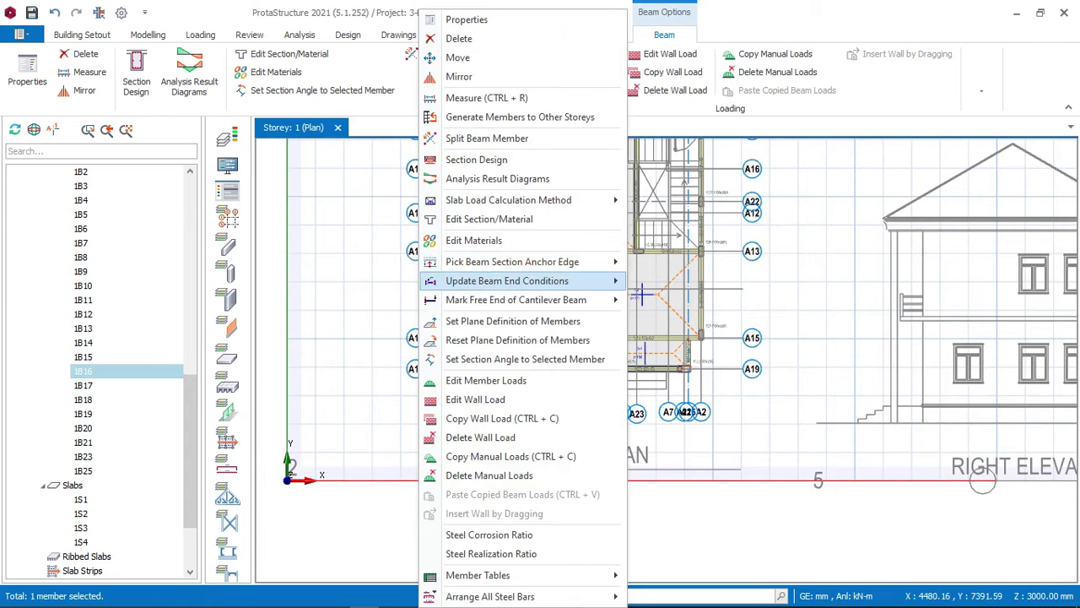
{"action": "mouse_move", "coordinate": [591, 280]}
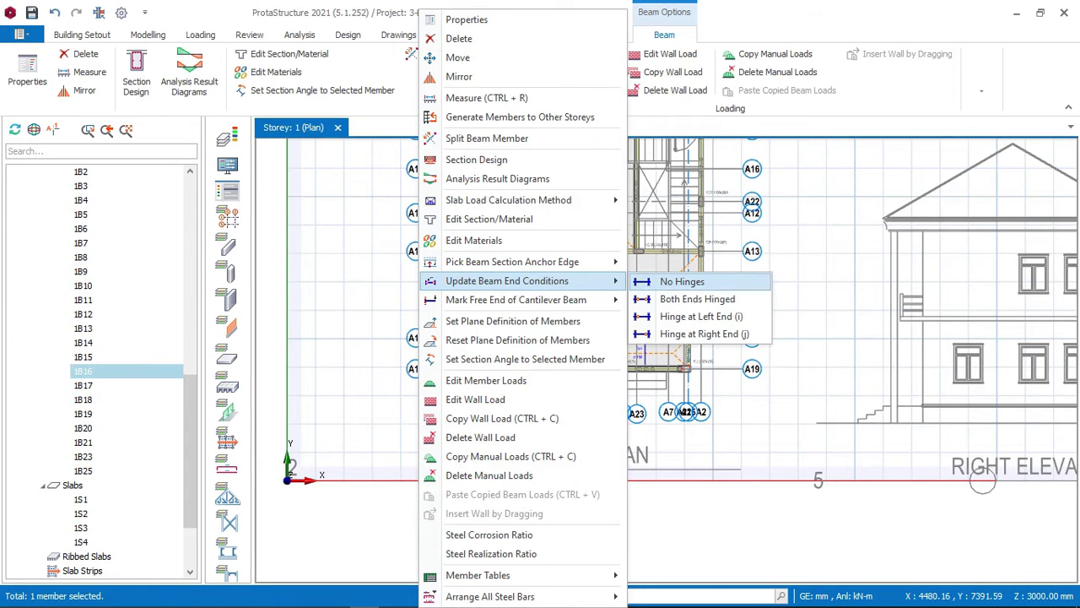
{"action": "left_click", "coordinate": [675, 298]}
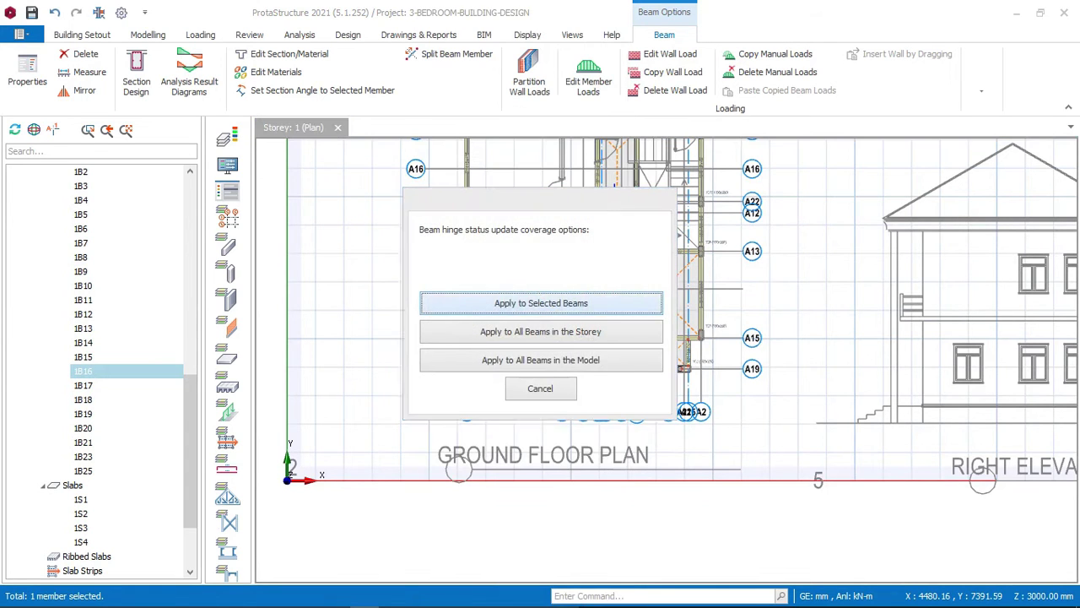
{"action": "left_click", "coordinate": [591, 302]}
Set the end condition of beam 1B15, between beam 1B16 and column 1C18, to Hinge at Left End (i), for the selected beam only
{"action": "scroll", "coordinate": [582, 236], "scroll_direction": "up", "scroll_amount": 7}
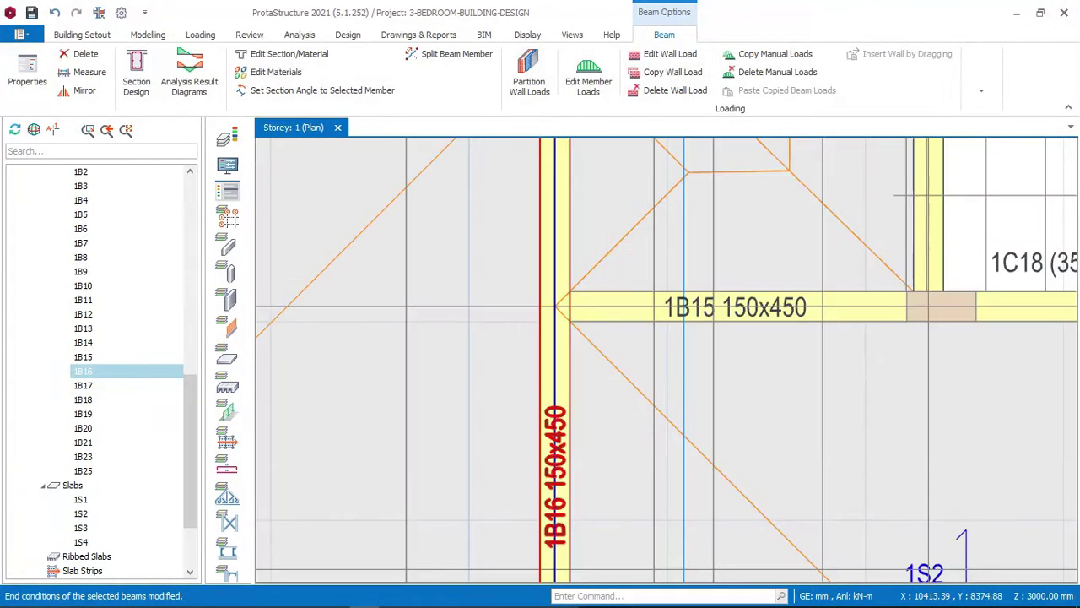
{"action": "middle_click_drag", "start_coordinate": [510, 280], "coordinate": [338, 334]}
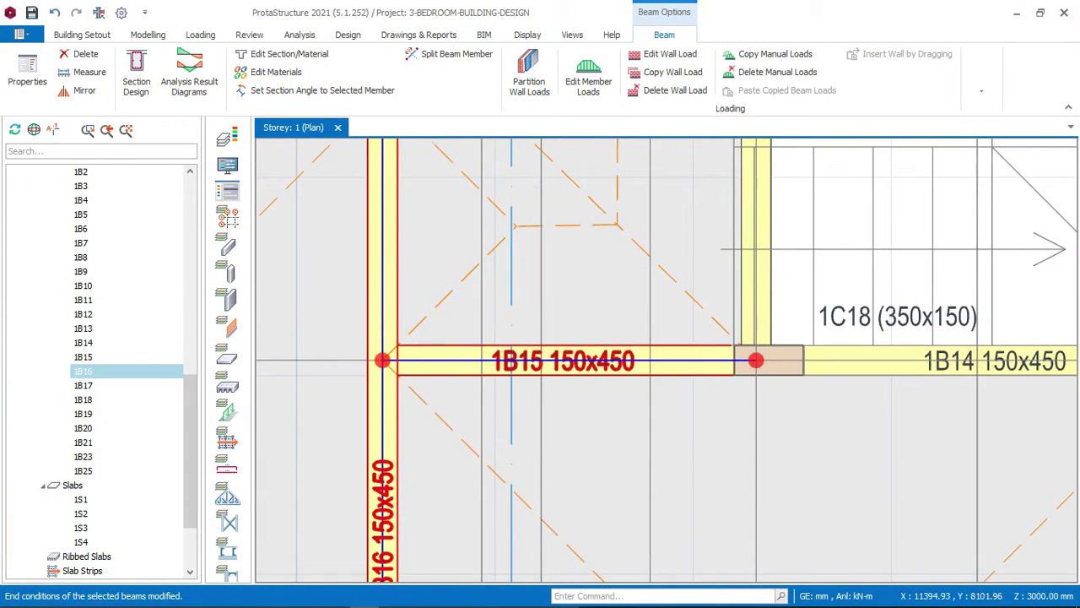
{"action": "left_click", "coordinate": [605, 361]}
{"action": "right_click", "coordinate": [605, 361]}
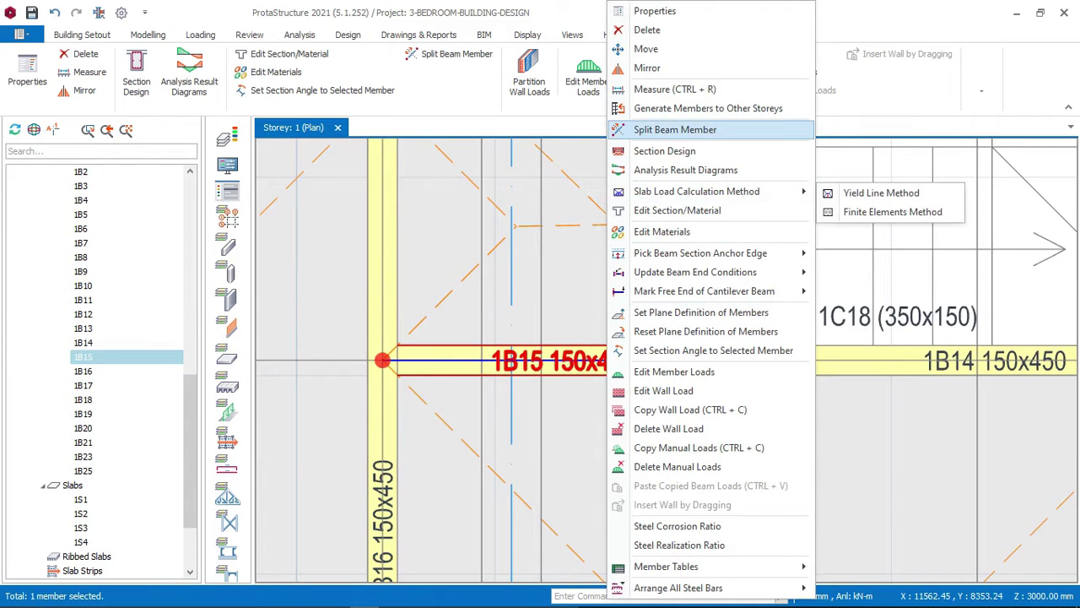
{"action": "mouse_move", "coordinate": [700, 271]}
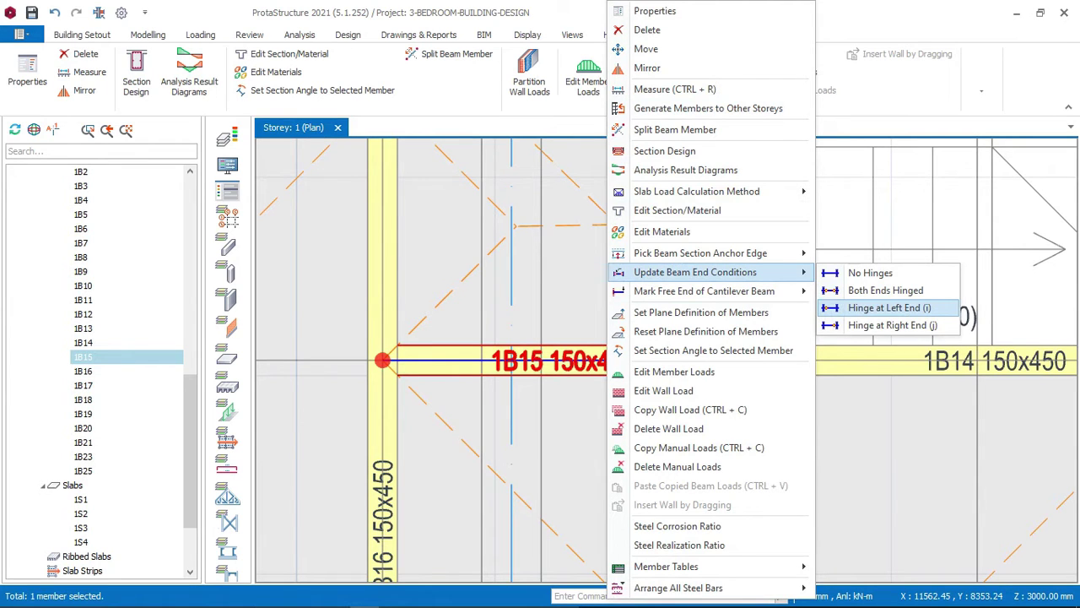
{"action": "left_click", "coordinate": [889, 307]}
{"action": "left_click", "coordinate": [540, 304]}
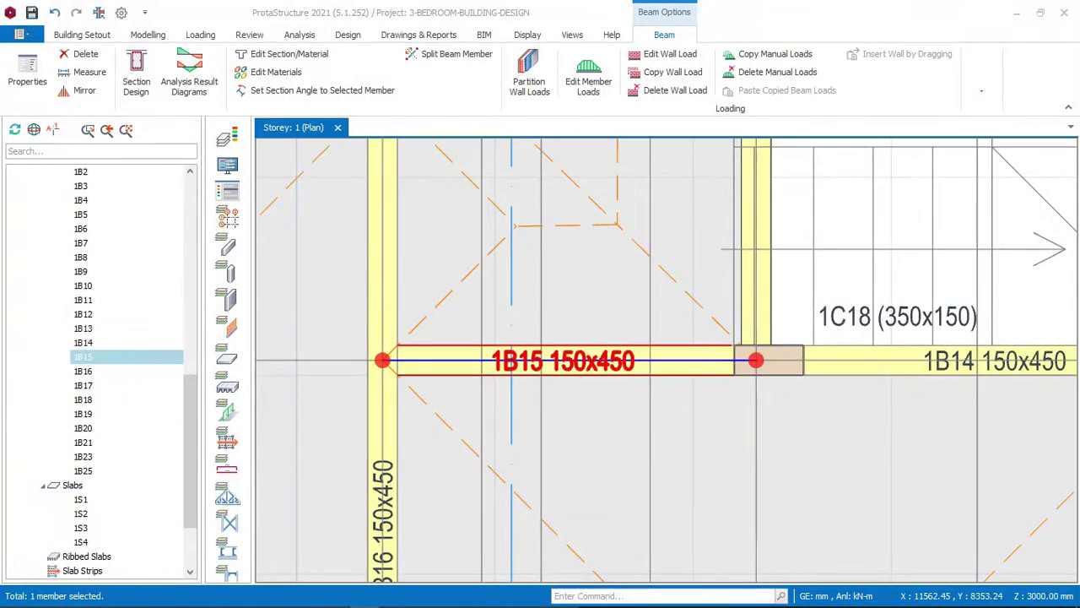
Set the end condition of beam 1B20, between slab 1S3 and the staircase, to Both Ends Hinged, for the selected beam only
{"action": "scroll", "coordinate": [538, 382], "scroll_direction": "down", "scroll_amount": 3}
{"action": "scroll", "coordinate": [719, 350], "scroll_direction": "down", "scroll_amount": 1}
{"action": "middle_click_drag", "start_coordinate": [656, 221], "coordinate": [602, 313]}
{"action": "scroll", "coordinate": [599, 309], "scroll_direction": "up", "scroll_amount": 2}
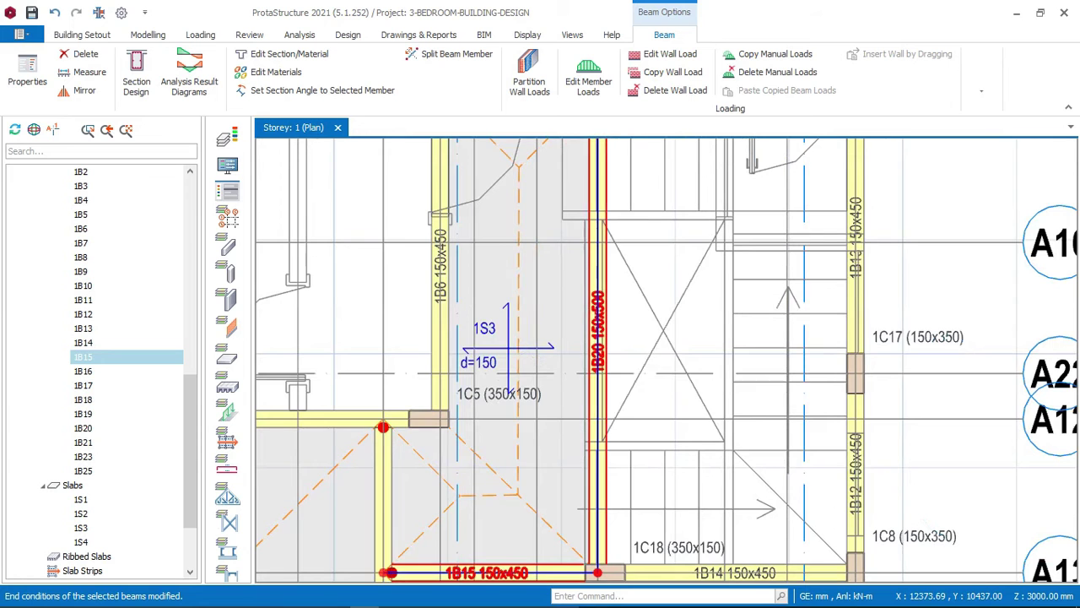
{"action": "left_click", "coordinate": [599, 310]}
{"action": "right_click", "coordinate": [623, 313]}
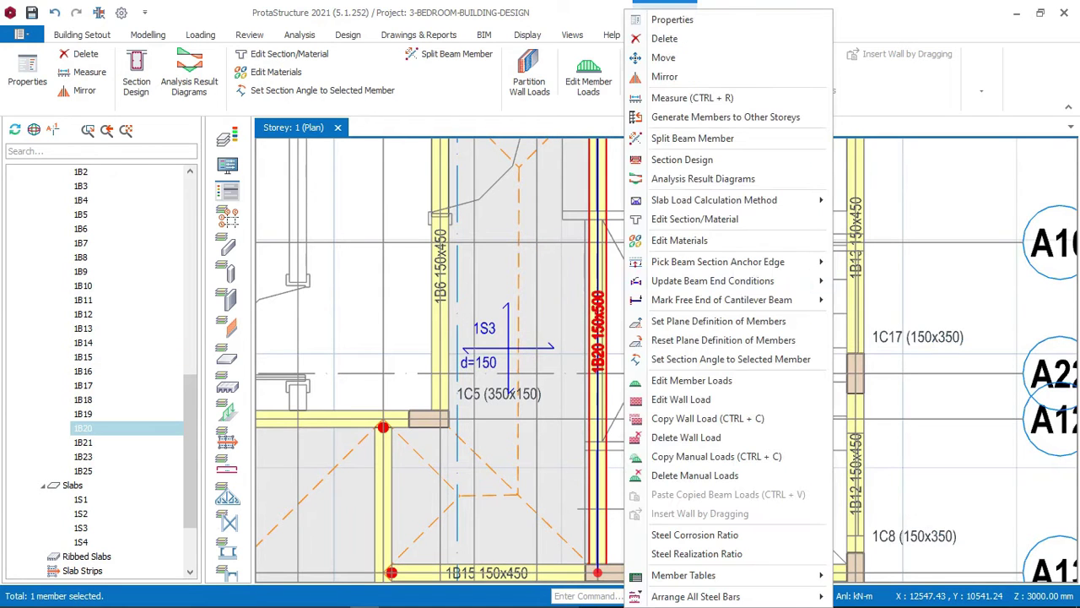
{"action": "mouse_move", "coordinate": [709, 280]}
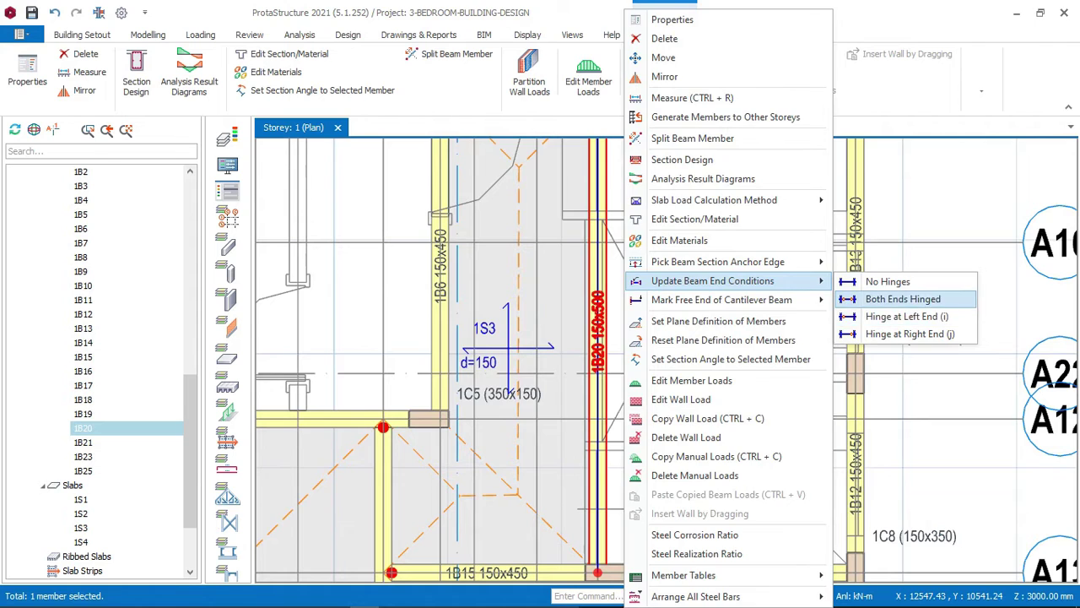
{"action": "left_click", "coordinate": [902, 298]}
{"action": "key", "text": "Return"}
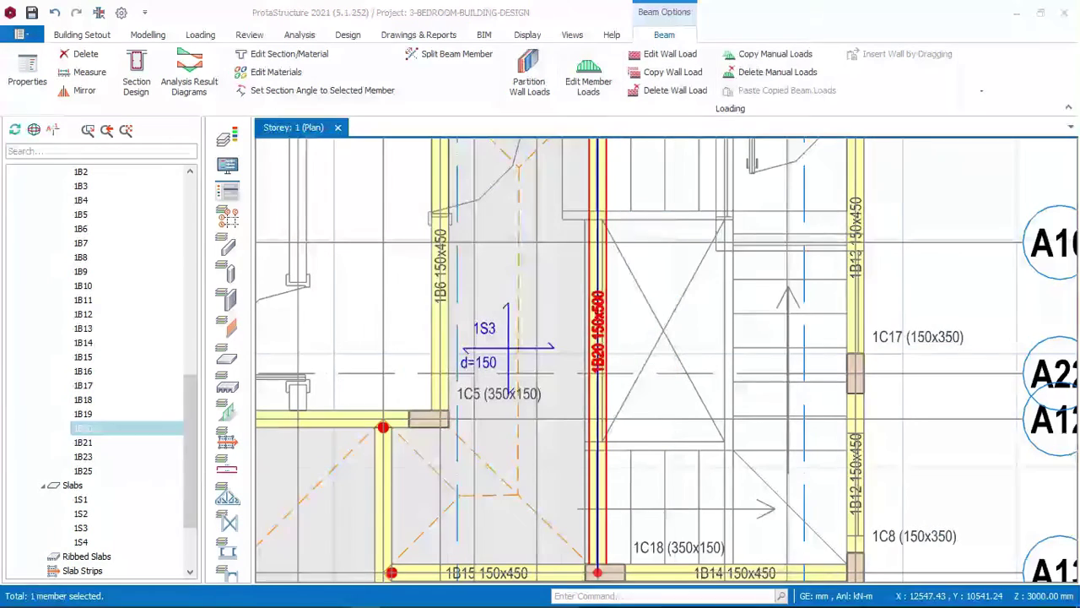
Set the end condition of beam 1B14, between columns 1C18 and 1C8, to Hinge at Right End (j), for the selected beam only
{"action": "scroll", "coordinate": [680, 268], "scroll_direction": "down", "scroll_amount": 2}
{"action": "middle_click_drag", "start_coordinate": [540, 355], "coordinate": [696, 343]}
{"action": "middle_click_drag", "start_coordinate": [848, 379], "coordinate": [643, 303]}
{"action": "scroll", "coordinate": [704, 363], "scroll_direction": "up", "scroll_amount": 1}
{"action": "scroll", "coordinate": [663, 357], "scroll_direction": "up", "scroll_amount": 1}
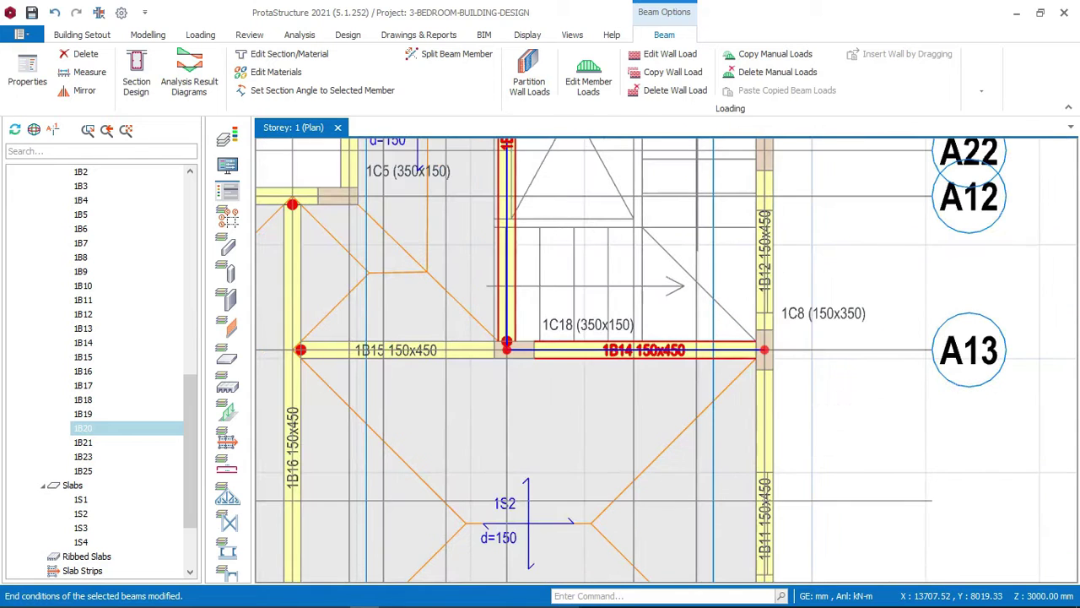
{"action": "left_click", "coordinate": [673, 351]}
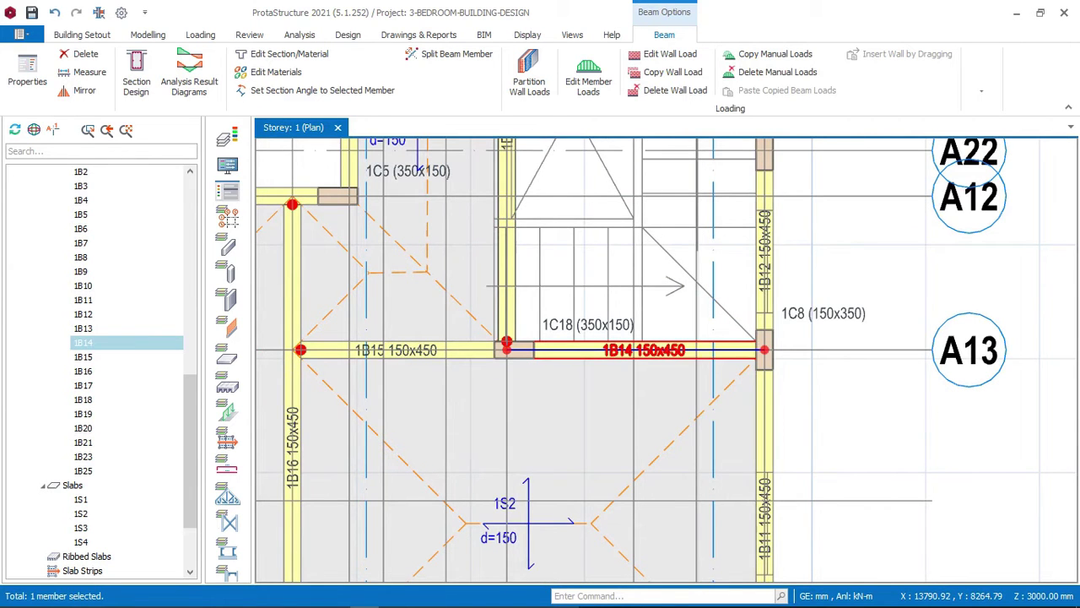
{"action": "right_click", "coordinate": [673, 351]}
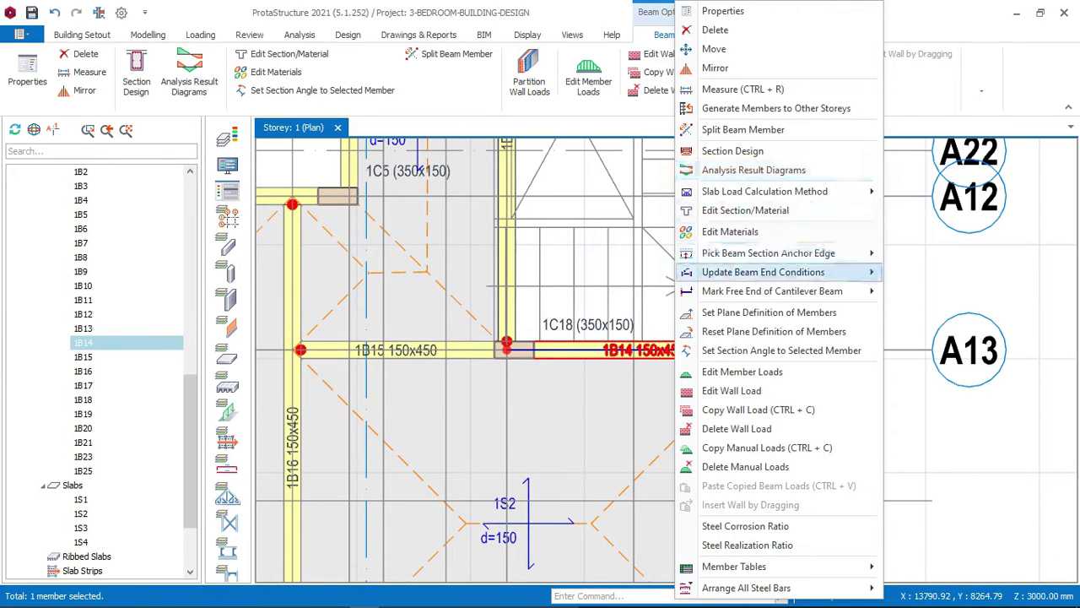
{"action": "mouse_move", "coordinate": [762, 271]}
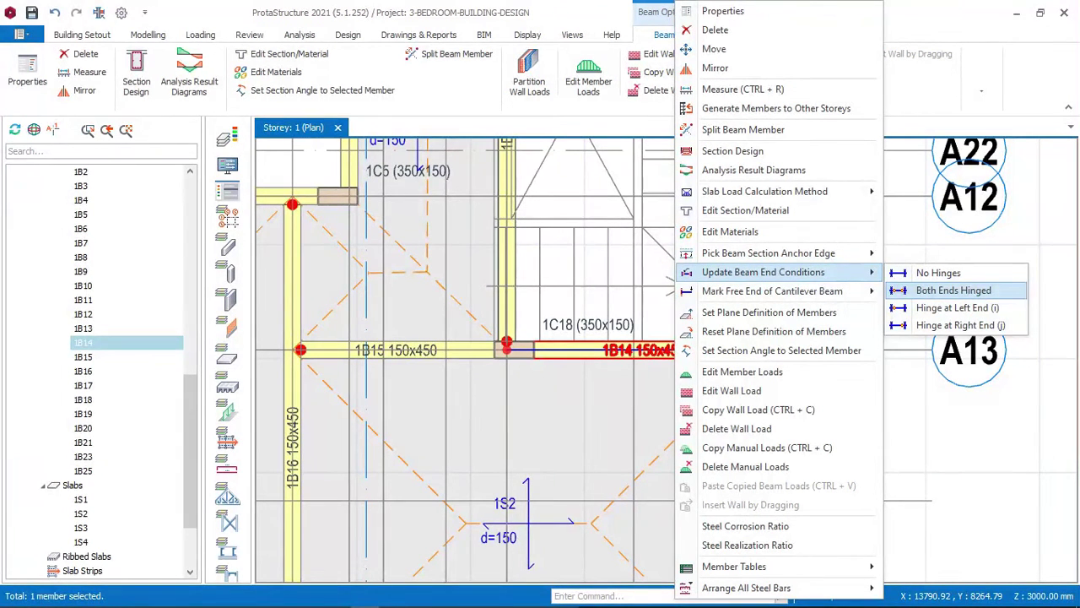
{"action": "left_click", "coordinate": [960, 325]}
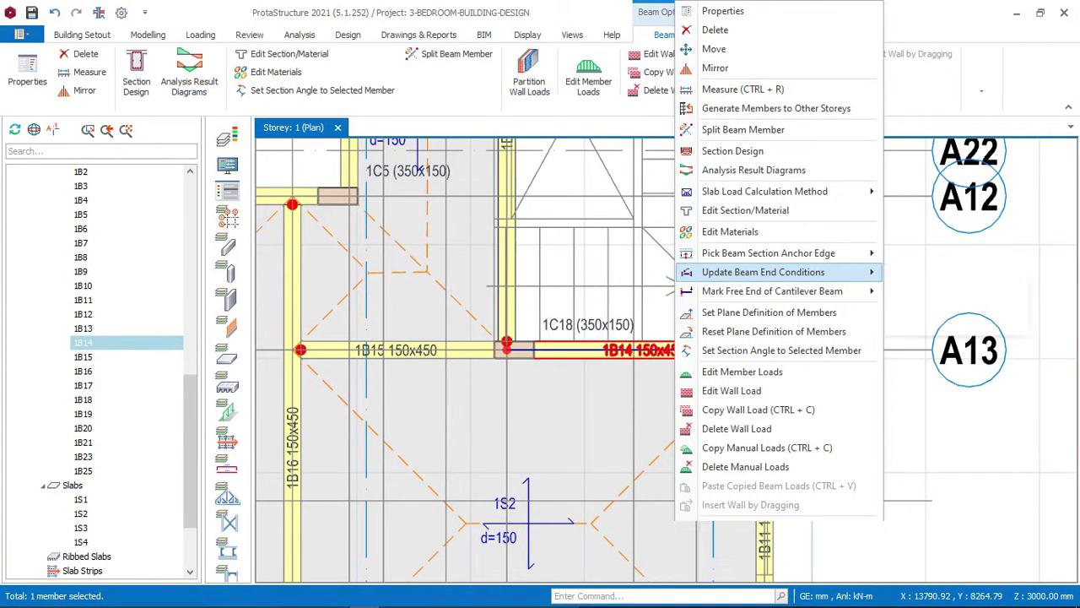
{"action": "left_click", "coordinate": [540, 302]}
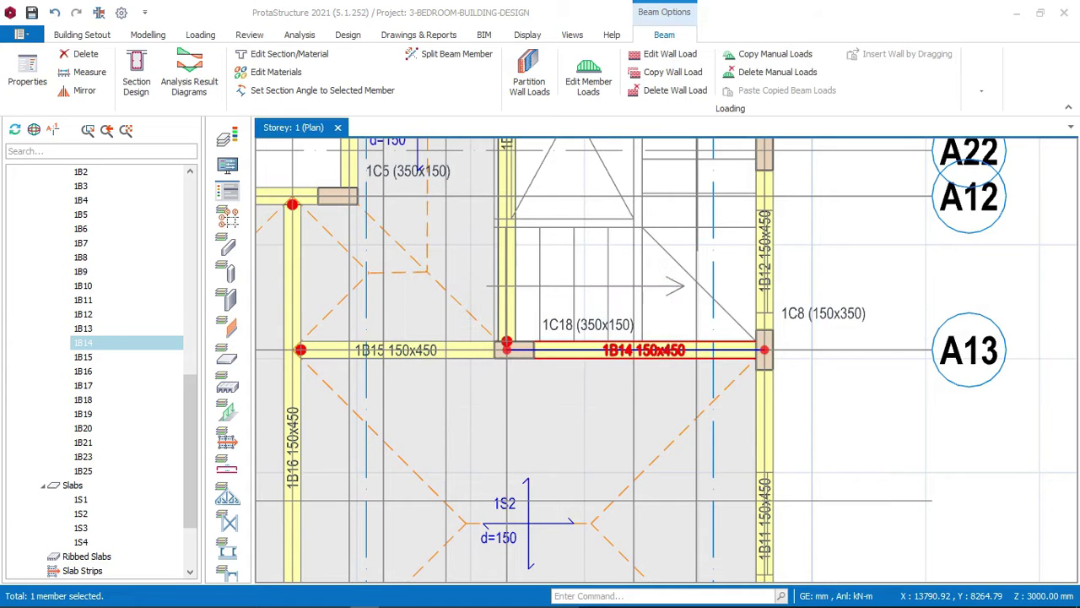
Set the end condition of beam 1B7, between columns 1C4 and 1C5, to Both Ends Hinged, for the selected beam only
{"action": "scroll", "coordinate": [801, 302], "scroll_direction": "down", "scroll_amount": 2}
{"action": "middle_click_drag", "start_coordinate": [802, 302], "coordinate": [967, 371]}
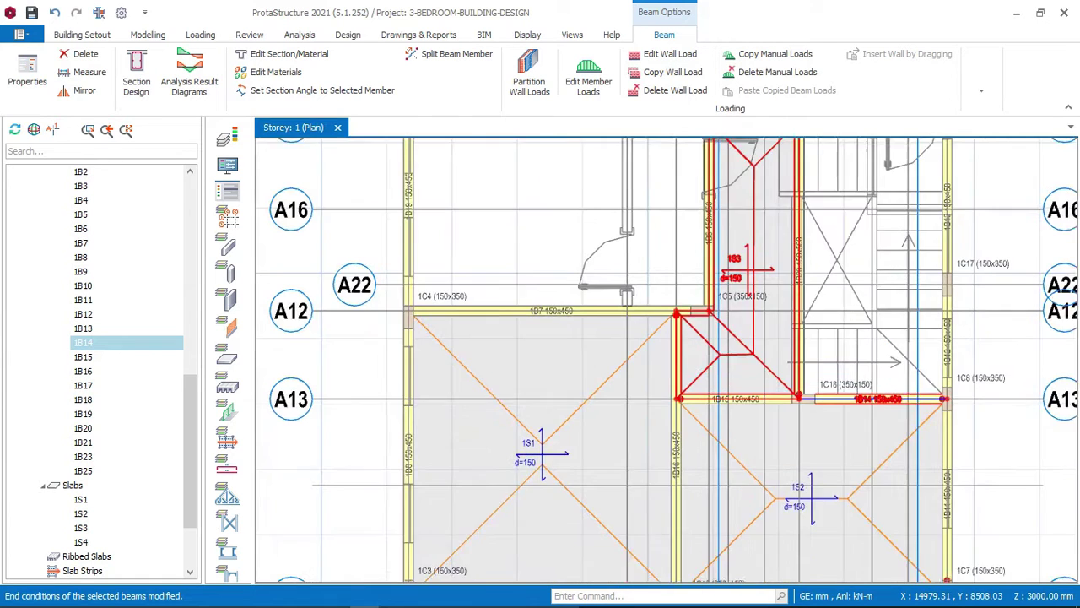
{"action": "scroll", "coordinate": [523, 310], "scroll_direction": "up", "scroll_amount": 3}
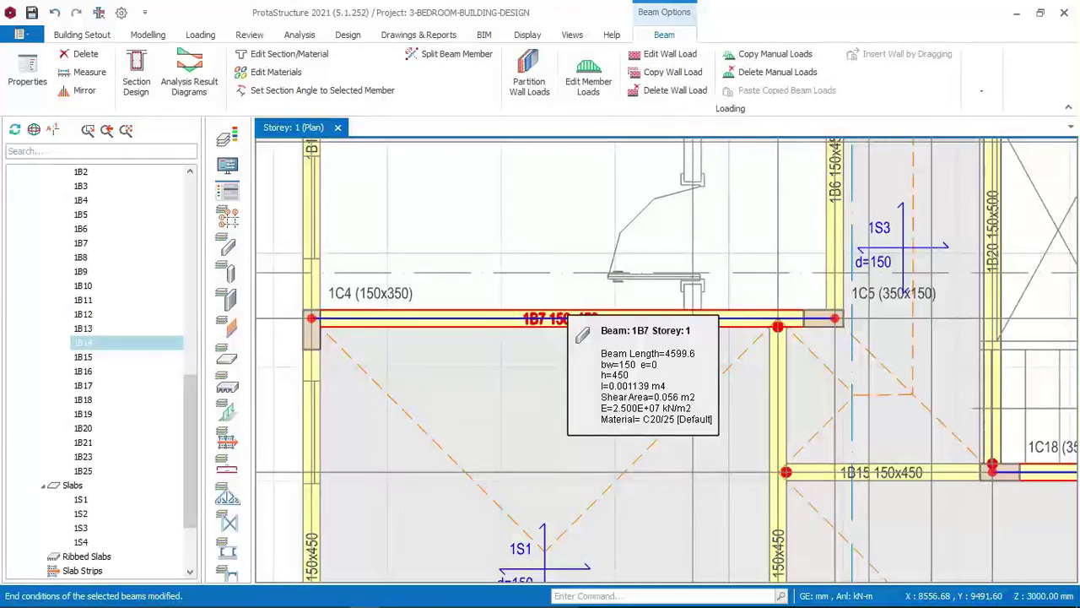
{"action": "right_click", "coordinate": [553, 318]}
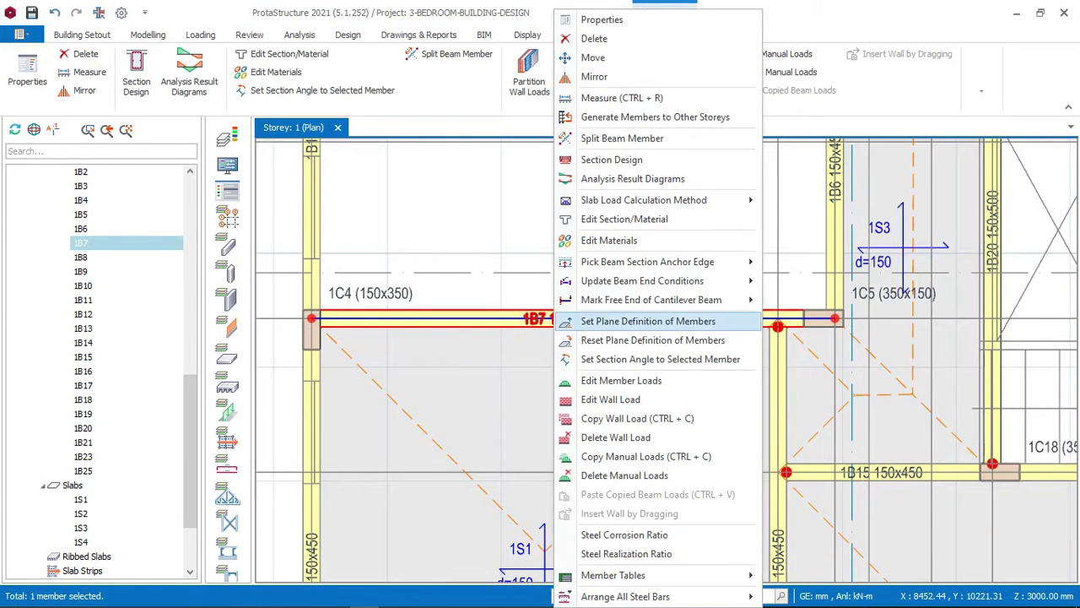
{"action": "mouse_move", "coordinate": [641, 280]}
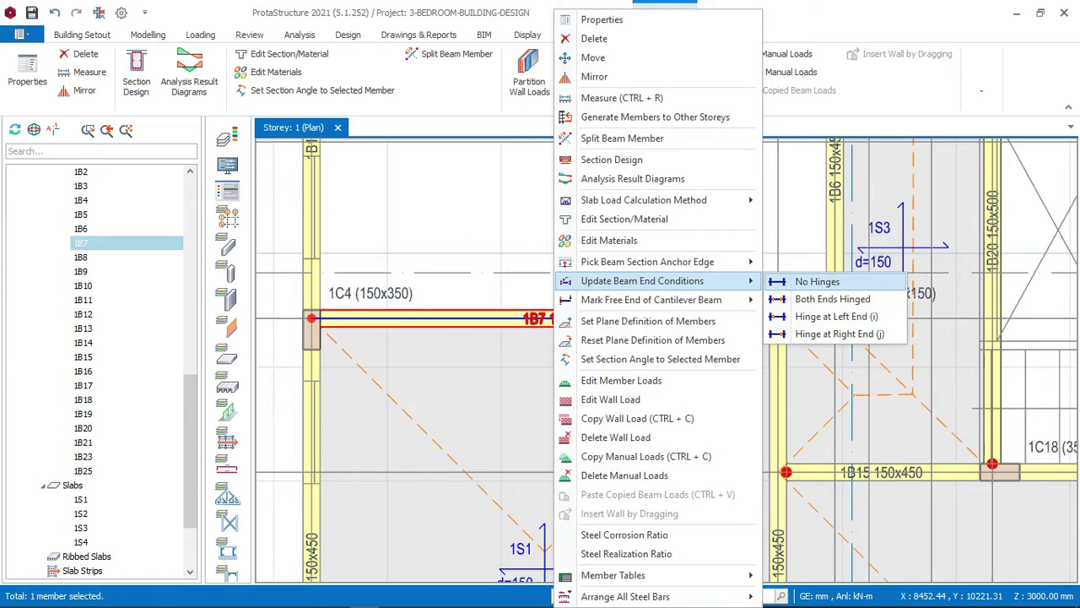
{"action": "left_click", "coordinate": [832, 299]}
{"action": "left_click", "coordinate": [540, 303]}
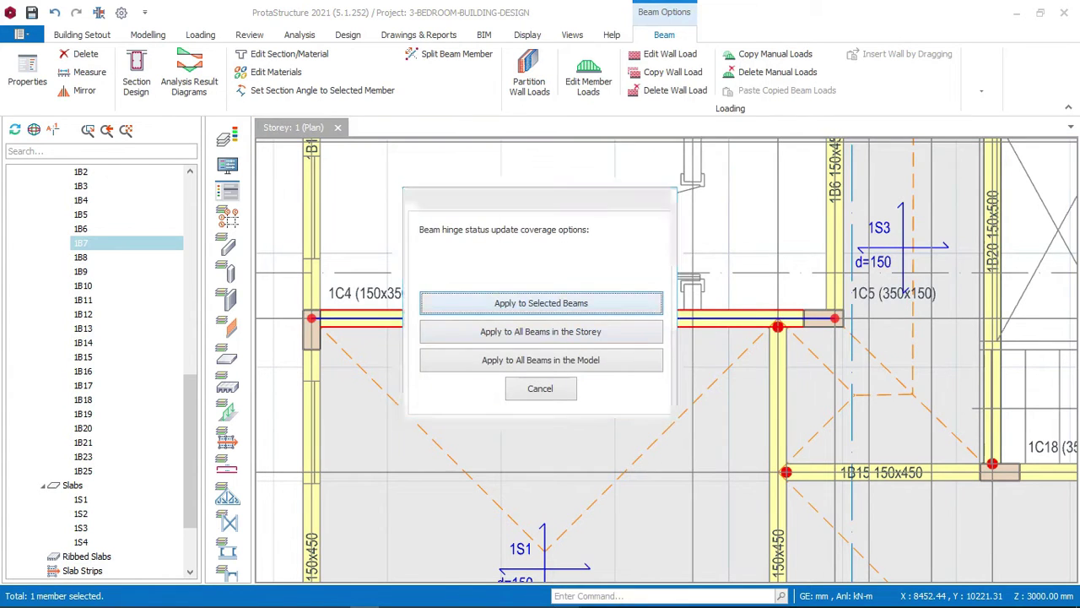
Set the end condition of beam 1B8, between columns 1C3 and 1C4, to Hinge at Left End (i), for the selected beam only
{"action": "scroll", "coordinate": [665, 237], "scroll_direction": "down", "scroll_amount": 3}
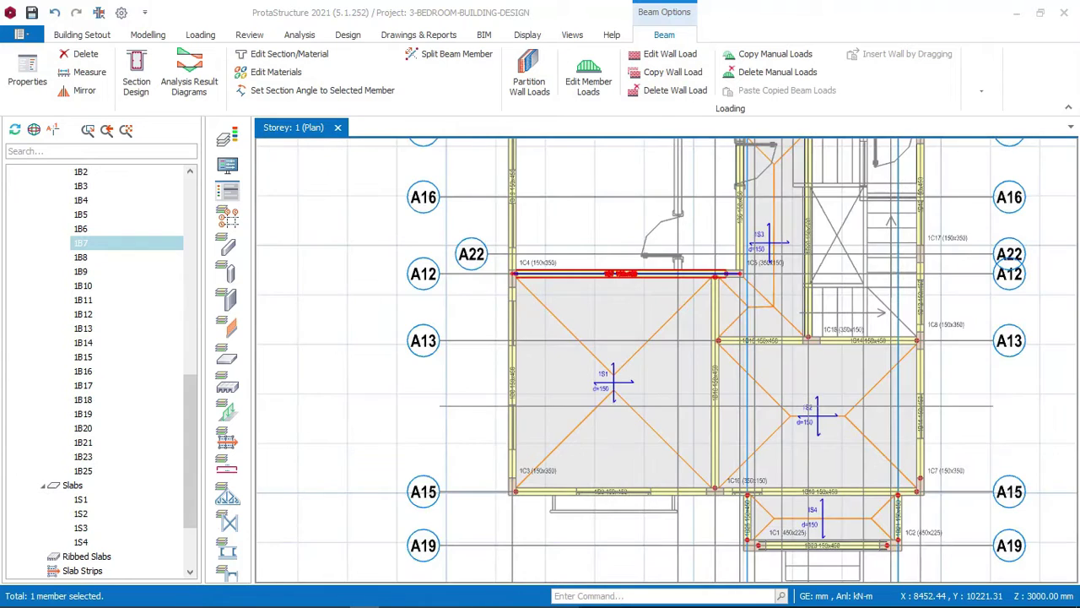
{"action": "scroll", "coordinate": [527, 315], "scroll_direction": "up", "scroll_amount": 2}
{"action": "scroll", "coordinate": [515, 305], "scroll_direction": "down", "scroll_amount": 2}
{"action": "scroll", "coordinate": [516, 418], "scroll_direction": "up", "scroll_amount": 2}
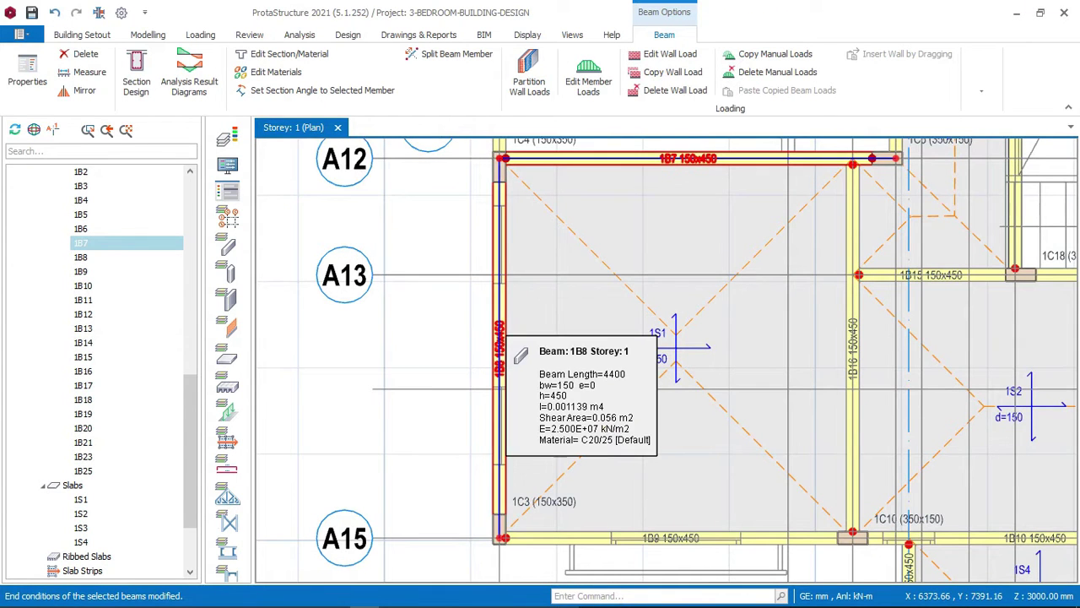
{"action": "left_click", "coordinate": [500, 346]}
{"action": "right_click", "coordinate": [499, 345]}
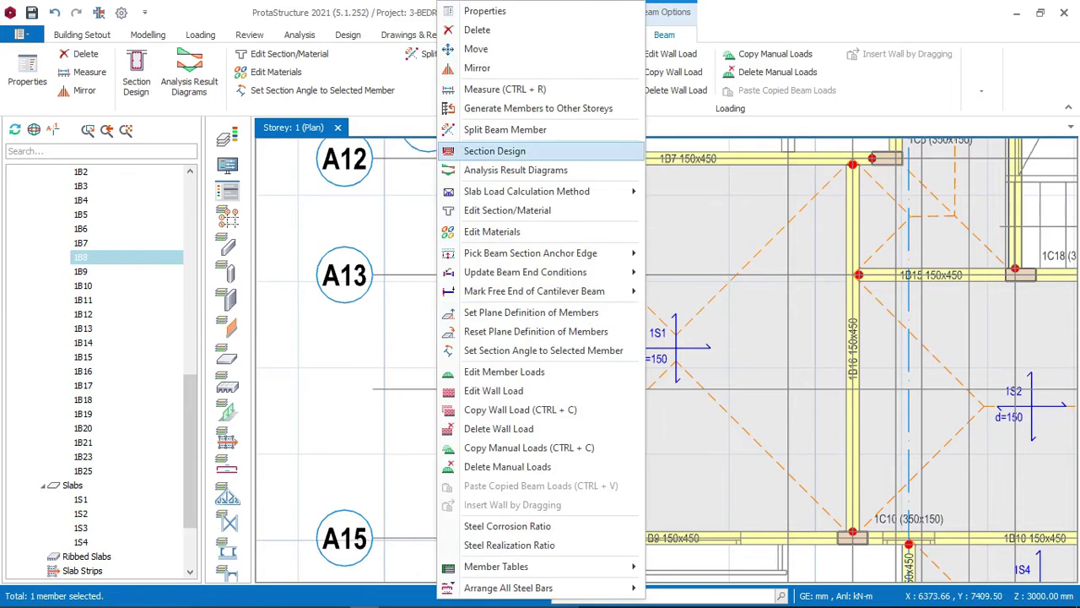
{"action": "mouse_move", "coordinate": [549, 272]}
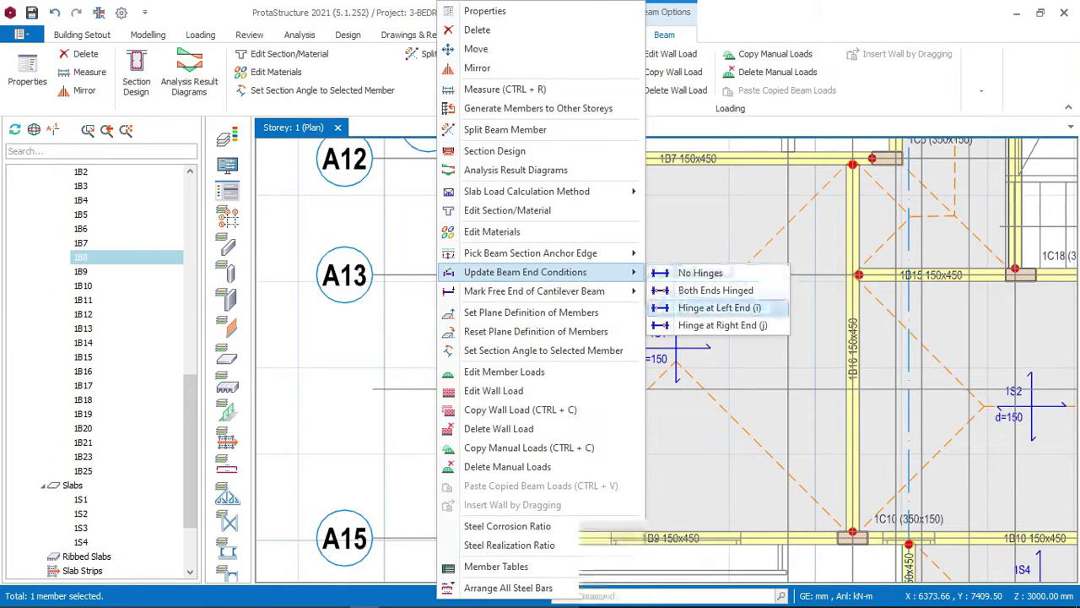
{"action": "left_click", "coordinate": [700, 307]}
{"action": "left_click", "coordinate": [540, 303]}
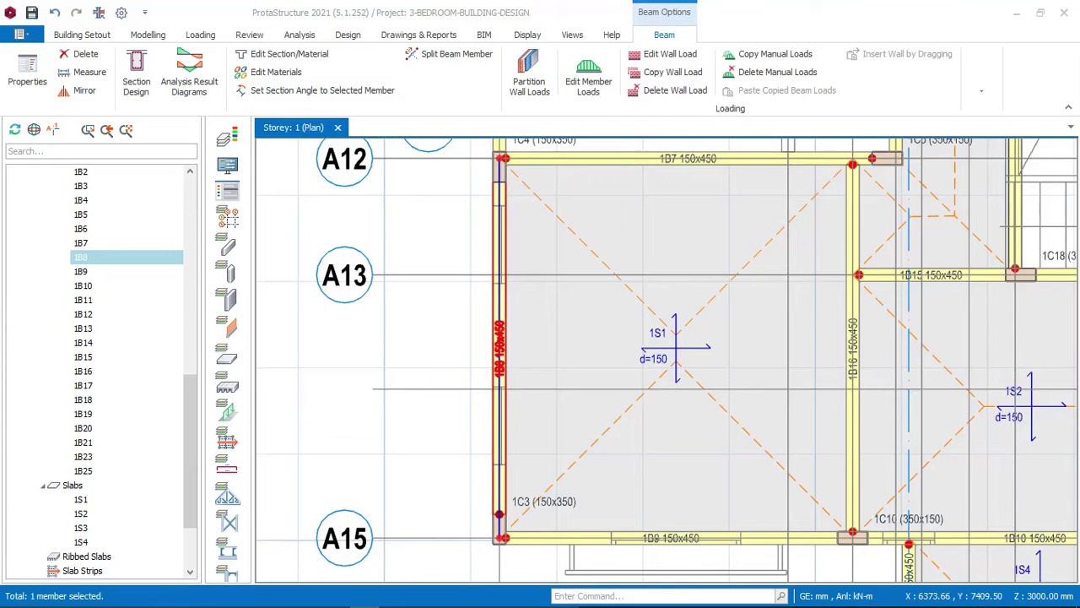
Set the end condition of beam 1B6, between columns 1C6 and 1C5, to Both Ends Hinged, for the selected beam only
{"action": "middle_click_drag", "start_coordinate": [502, 155], "coordinate": [463, 344]}
{"action": "scroll", "coordinate": [466, 331], "scroll_direction": "up", "scroll_amount": 1}
{"action": "scroll", "coordinate": [467, 330], "scroll_direction": "down", "scroll_amount": 4}
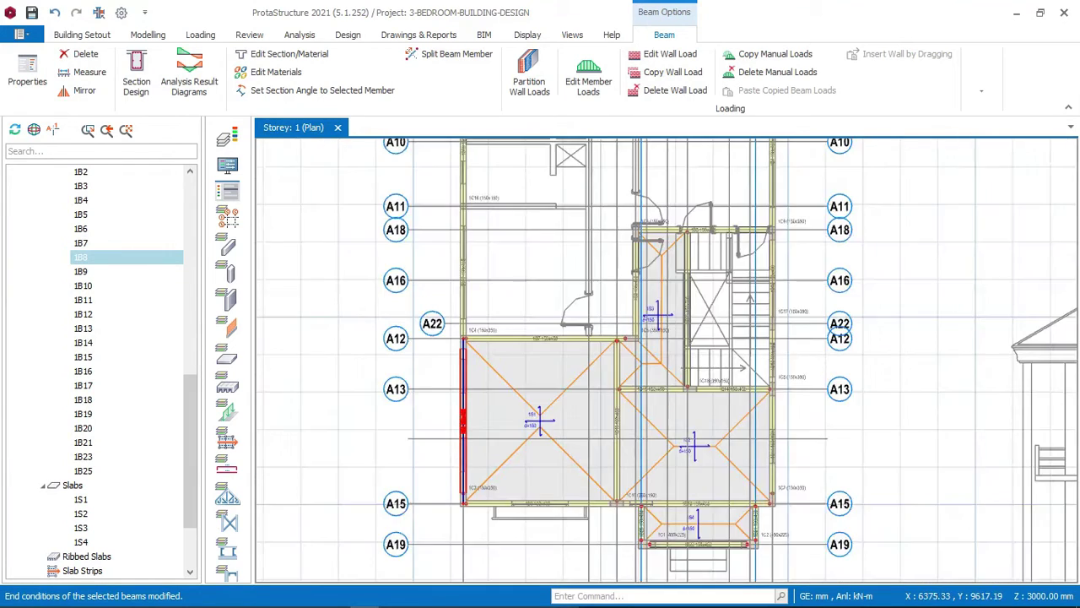
{"action": "middle_click_drag", "start_coordinate": [483, 255], "coordinate": [452, 452]}
{"action": "scroll", "coordinate": [626, 531], "scroll_direction": "up", "scroll_amount": 5}
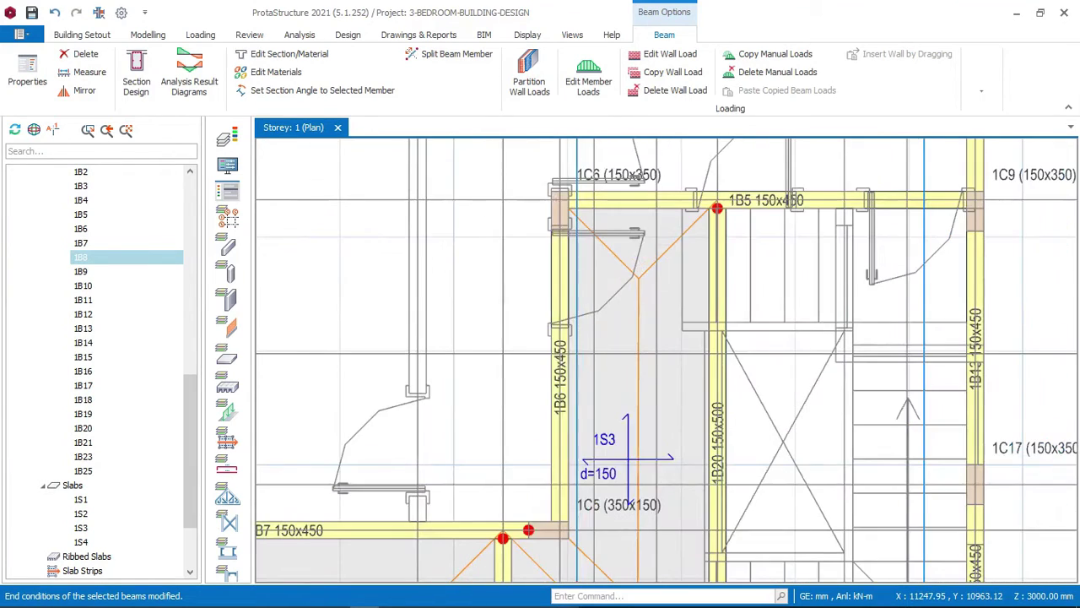
{"action": "right_click", "coordinate": [557, 371]}
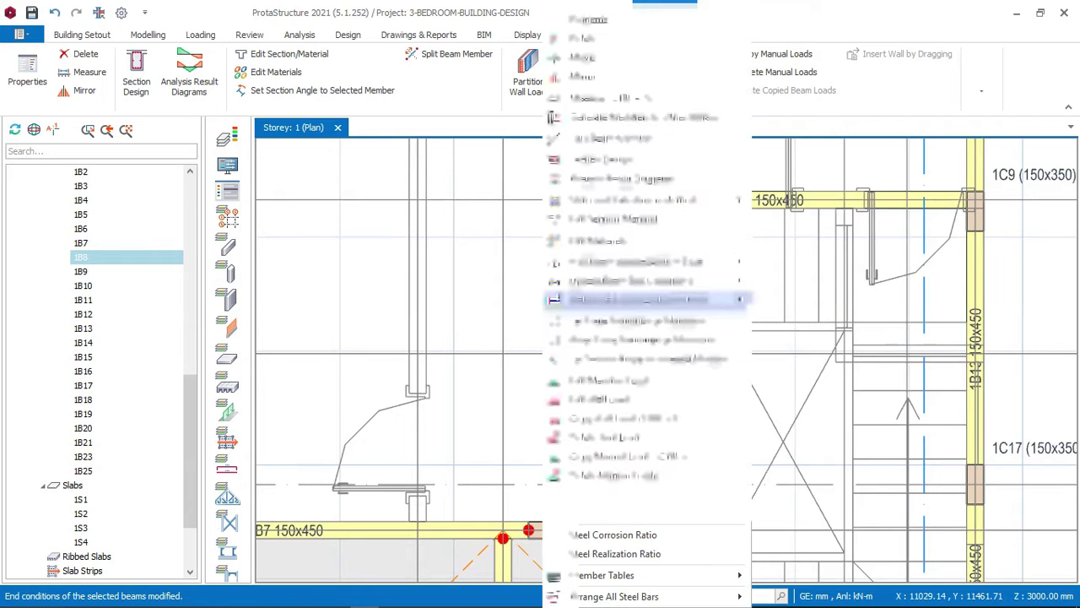
{"action": "mouse_move", "coordinate": [641, 281]}
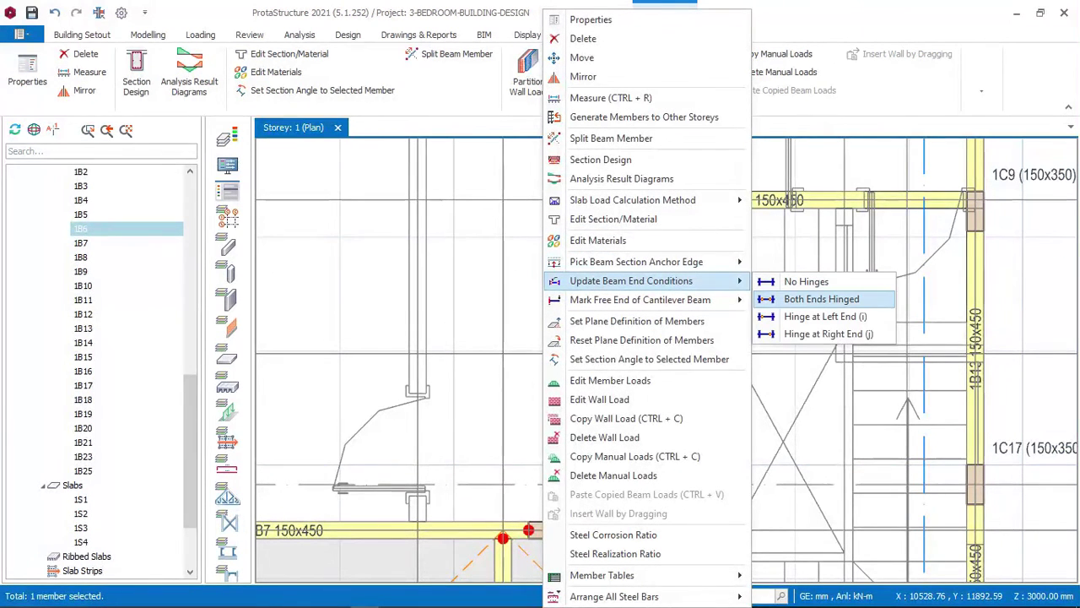
{"action": "left_click", "coordinate": [821, 298]}
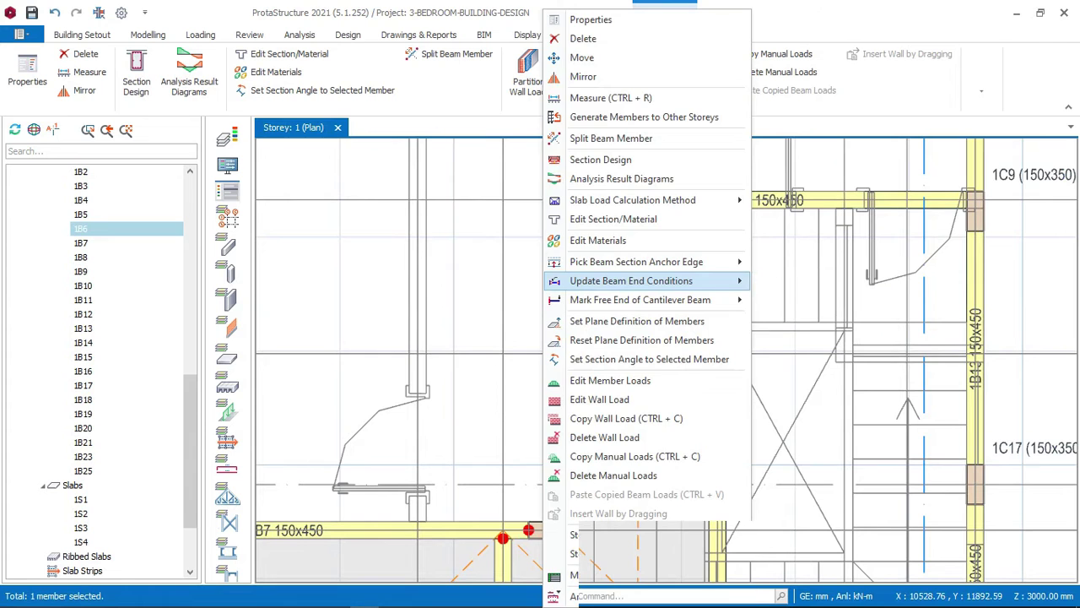
{"action": "left_click", "coordinate": [540, 301]}
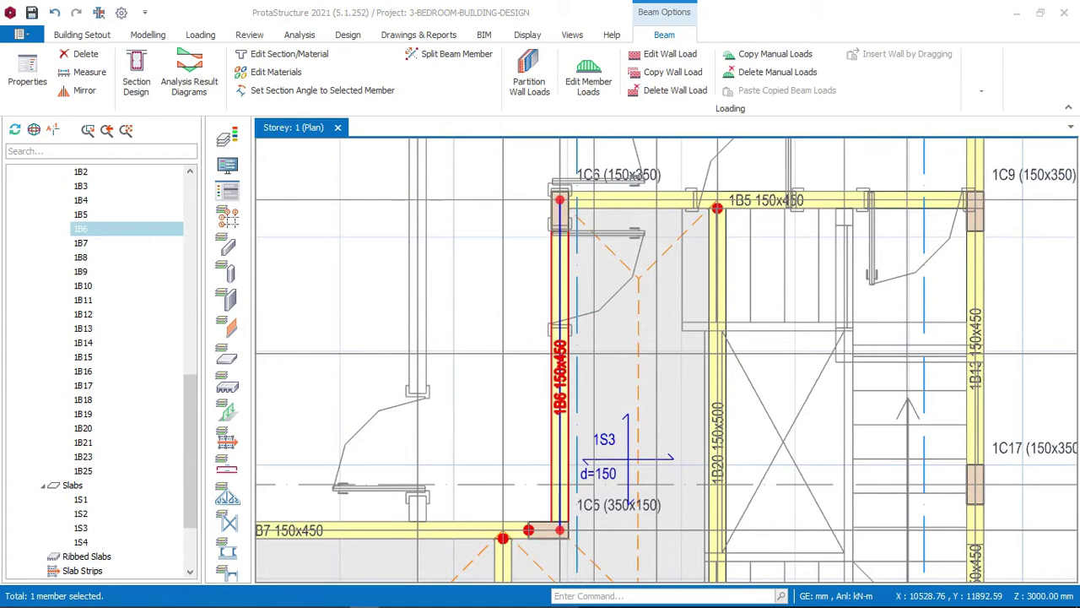
Set the end condition of beam 1B5, between columns 1C6 and 1C9, to Both Ends Hinged, for the selected beam only
{"action": "scroll", "coordinate": [544, 312], "scroll_direction": "down", "scroll_amount": 4}
{"action": "scroll", "coordinate": [582, 297], "scroll_direction": "up", "scroll_amount": 4}
{"action": "left_click", "coordinate": [597, 300]}
{"action": "mouse_move", "coordinate": [595, 300]}
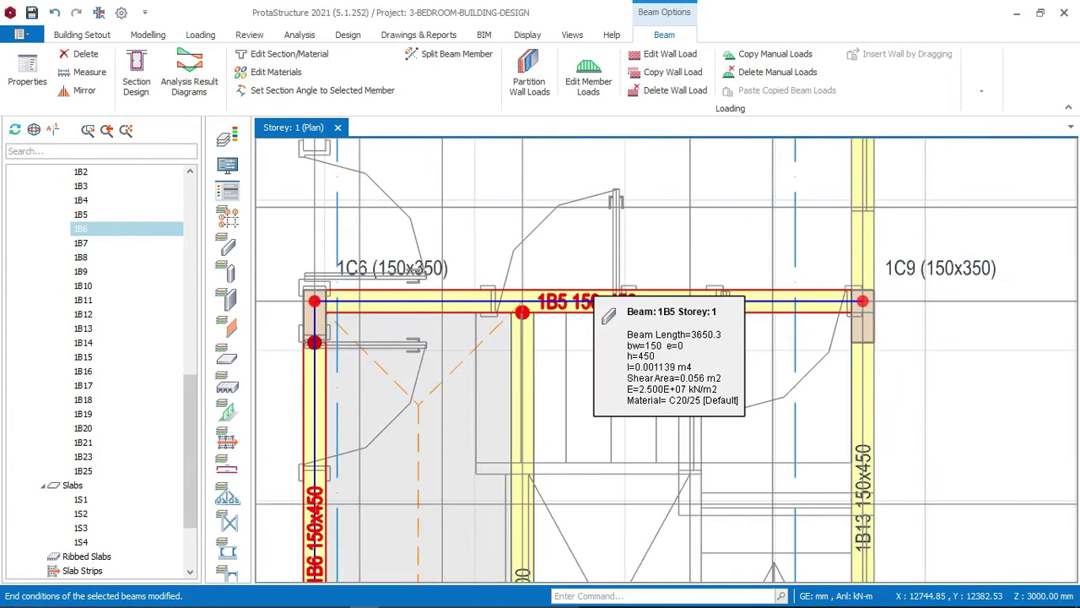
{"action": "scroll", "coordinate": [591, 291], "scroll_direction": "down", "scroll_amount": 2}
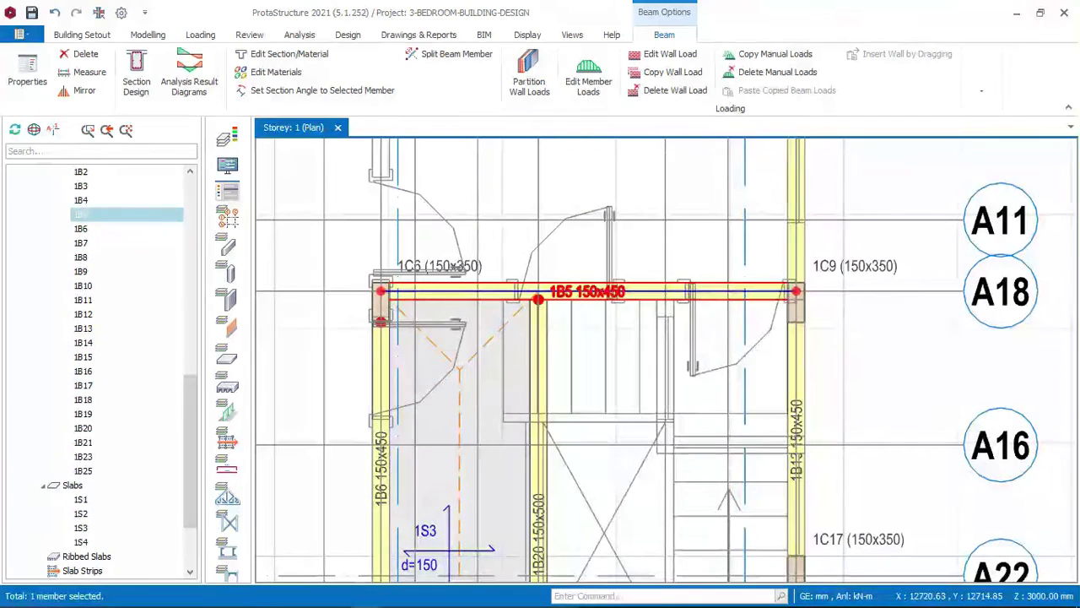
{"action": "right_click", "coordinate": [585, 295]}
{"action": "mouse_move", "coordinate": [692, 281]}
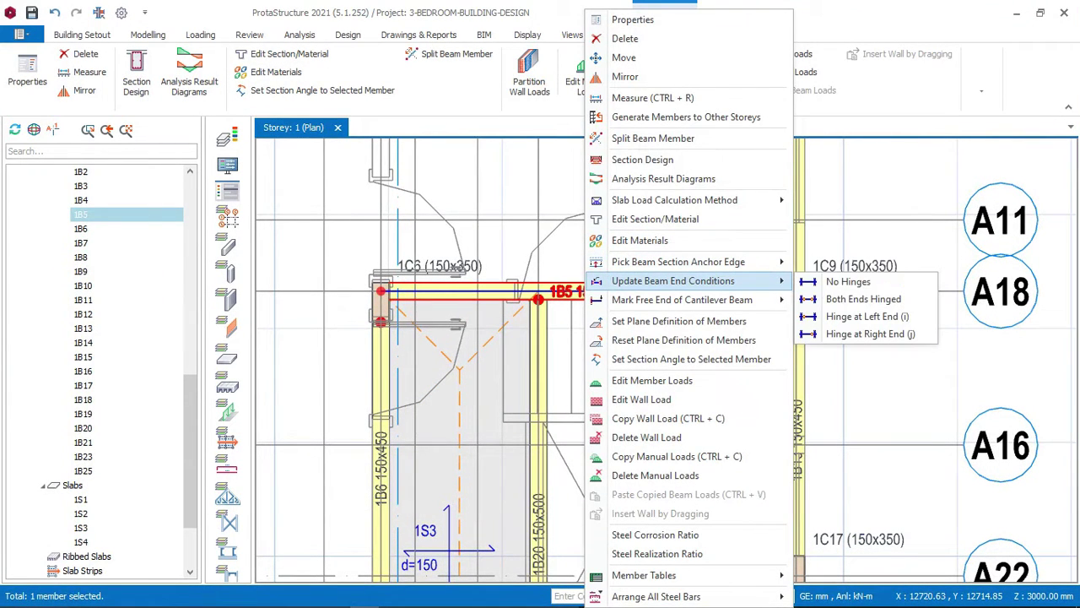
{"action": "left_click", "coordinate": [863, 299]}
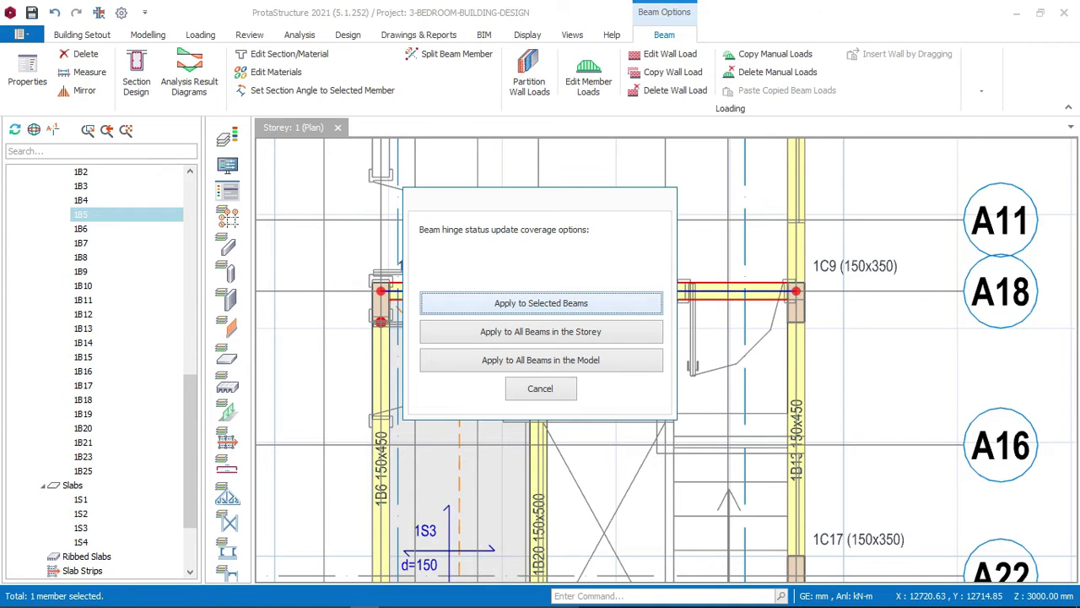
{"action": "key", "text": "Return"}
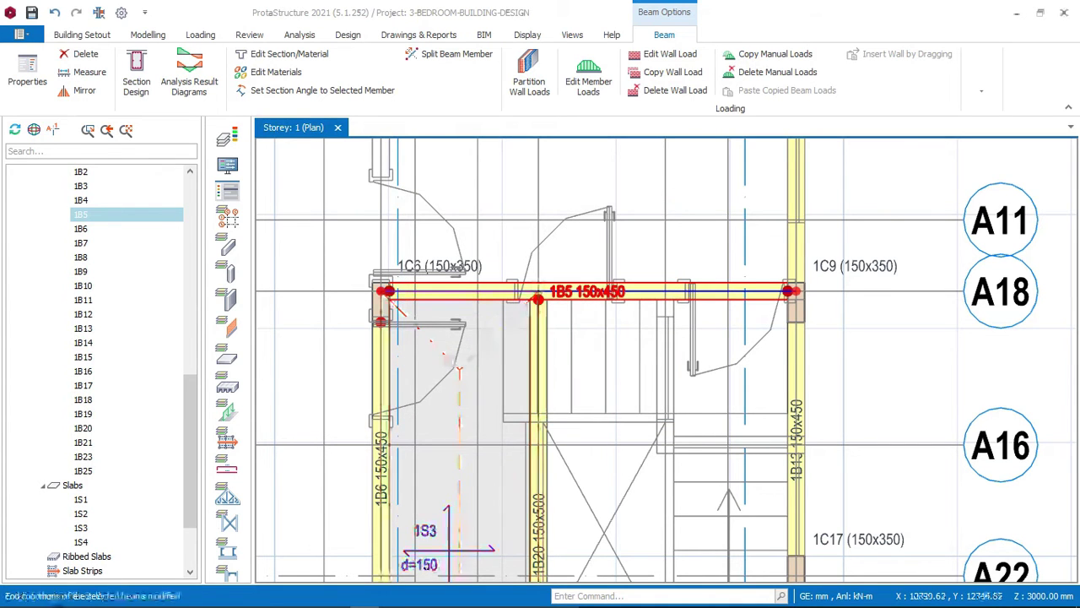
Review the hinge markers on the storey 1 beams around the staircase and slabs 1S2 and 1S3
{"action": "scroll", "coordinate": [528, 267], "scroll_direction": "down", "scroll_amount": 5}
{"action": "scroll", "coordinate": [526, 383], "scroll_direction": "up", "scroll_amount": 5}
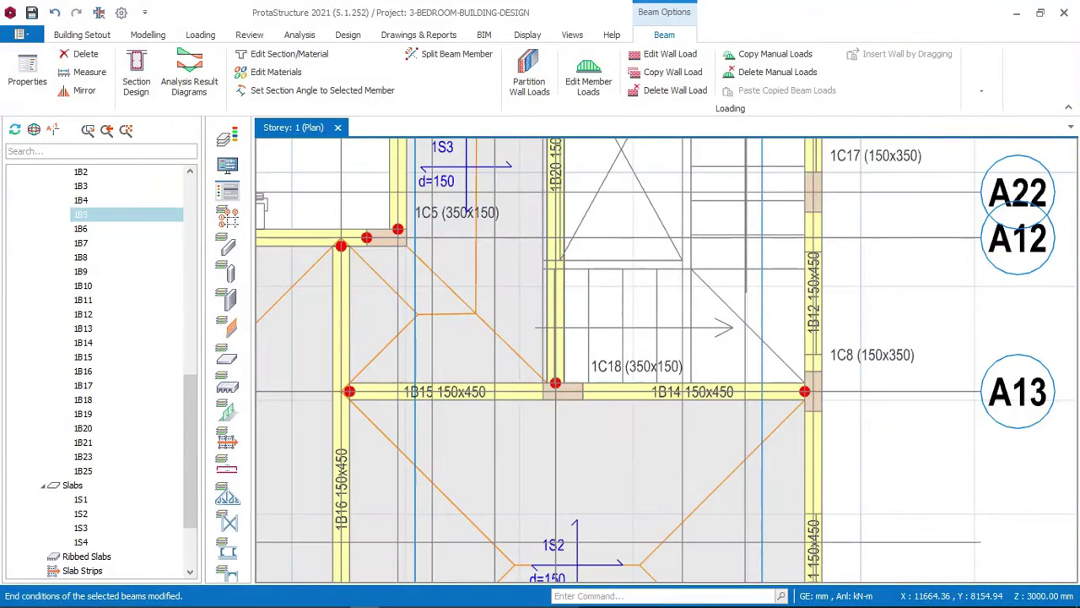
{"action": "scroll", "coordinate": [670, 380], "scroll_direction": "down", "scroll_amount": 5}
{"action": "scroll", "coordinate": [663, 341], "scroll_direction": "up", "scroll_amount": 4}
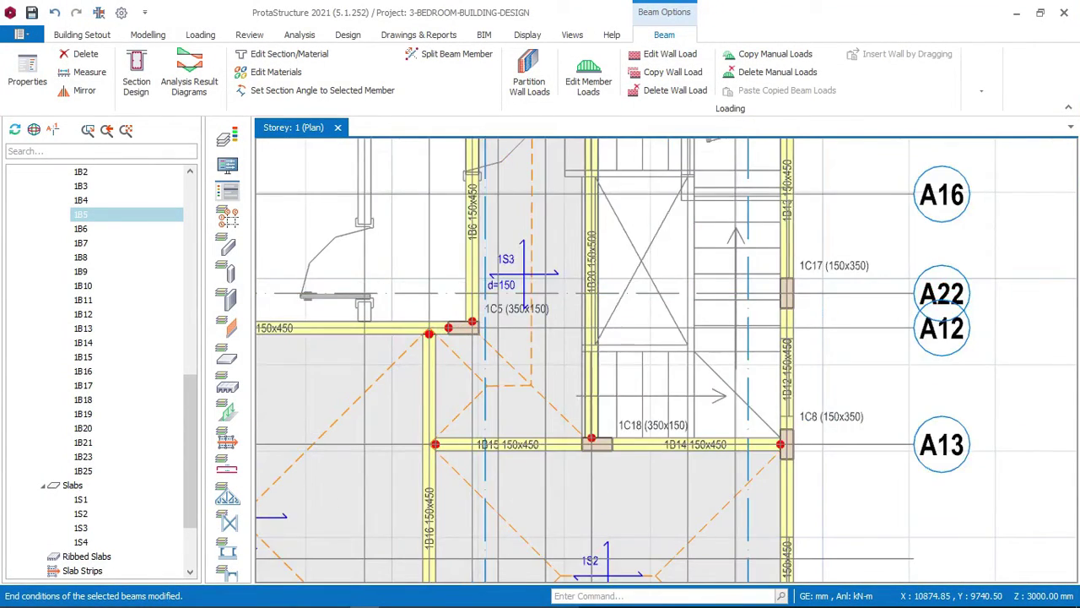
{"action": "scroll", "coordinate": [461, 313], "scroll_direction": "up", "scroll_amount": 2}
{"action": "middle_click_drag", "start_coordinate": [461, 312], "coordinate": [608, 397]}
{"action": "scroll", "coordinate": [607, 397], "scroll_direction": "down", "scroll_amount": 1}
{"action": "middle_click_drag", "start_coordinate": [685, 201], "coordinate": [656, 346]}
Examine the whole ground floor plan of storey 1 against the right elevation drawing
{"action": "scroll", "coordinate": [681, 247], "scroll_direction": "down", "scroll_amount": 3}
{"action": "scroll", "coordinate": [774, 288], "scroll_direction": "down", "scroll_amount": 3}
{"action": "middle_click_drag", "start_coordinate": [775, 288], "coordinate": [699, 491]}
{"action": "scroll", "coordinate": [730, 452], "scroll_direction": "down", "scroll_amount": 1}
{"action": "middle_click_drag", "start_coordinate": [818, 423], "coordinate": [743, 264]}
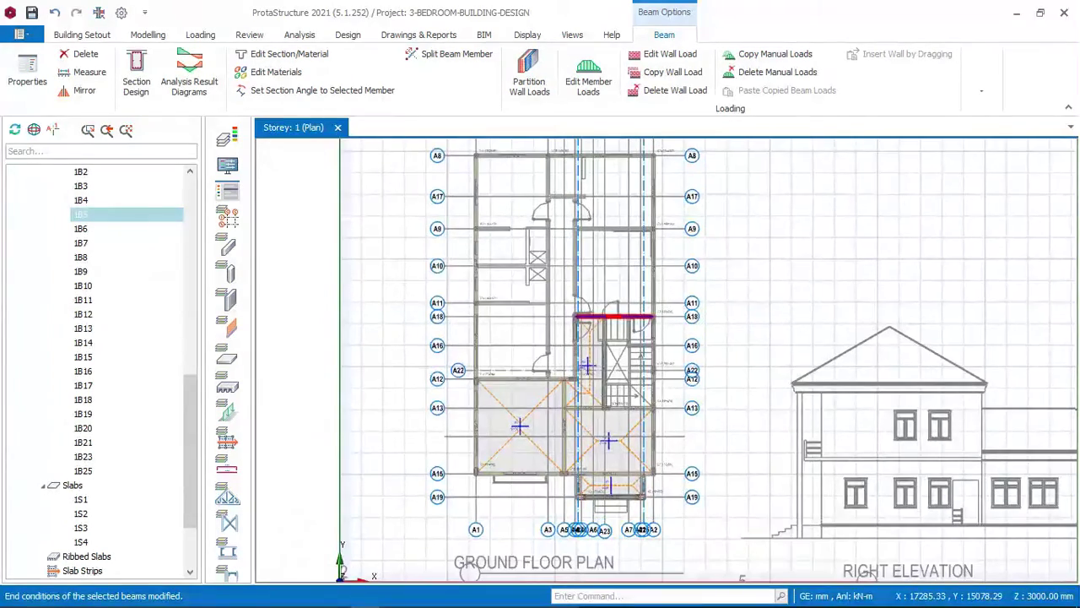
{"action": "scroll", "coordinate": [708, 354], "scroll_direction": "up", "scroll_amount": 3}
{"action": "scroll", "coordinate": [708, 354], "scroll_direction": "down", "scroll_amount": 3}
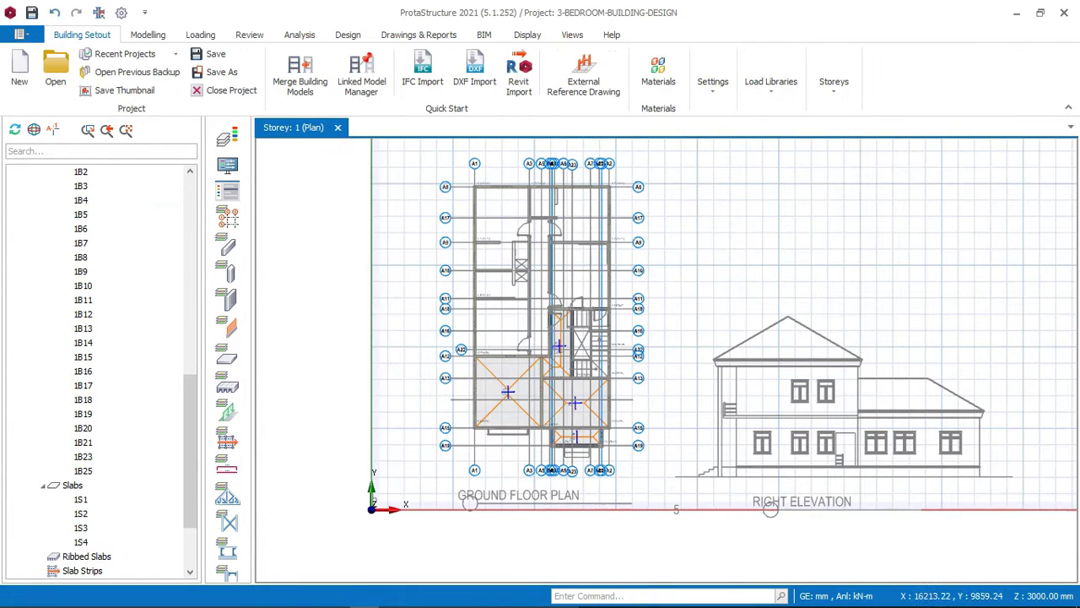
{"action": "scroll", "coordinate": [851, 418], "scroll_direction": "up", "scroll_amount": 1}
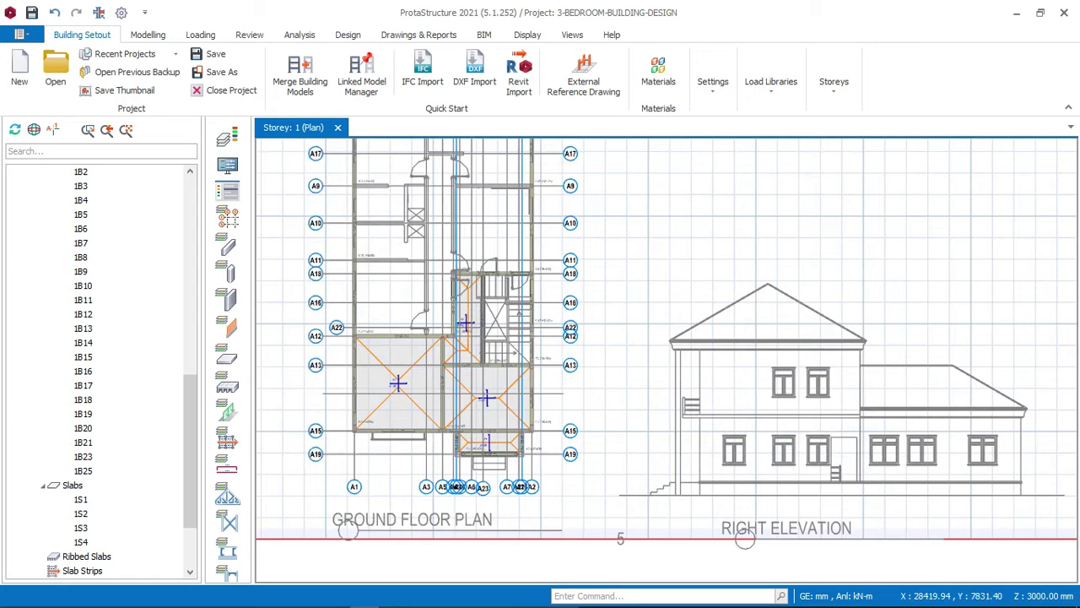
{"action": "scroll", "coordinate": [840, 340], "scroll_direction": "down", "scroll_amount": 1}
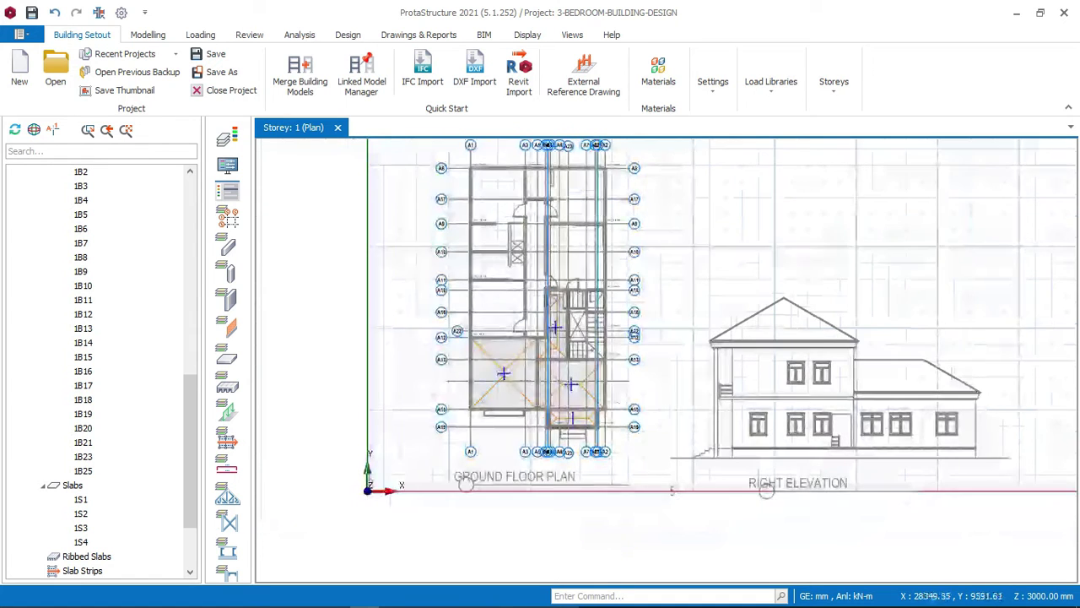
Save the current state of the building project
{"action": "middle_click_drag", "start_coordinate": [817, 329], "coordinate": [805, 386]}
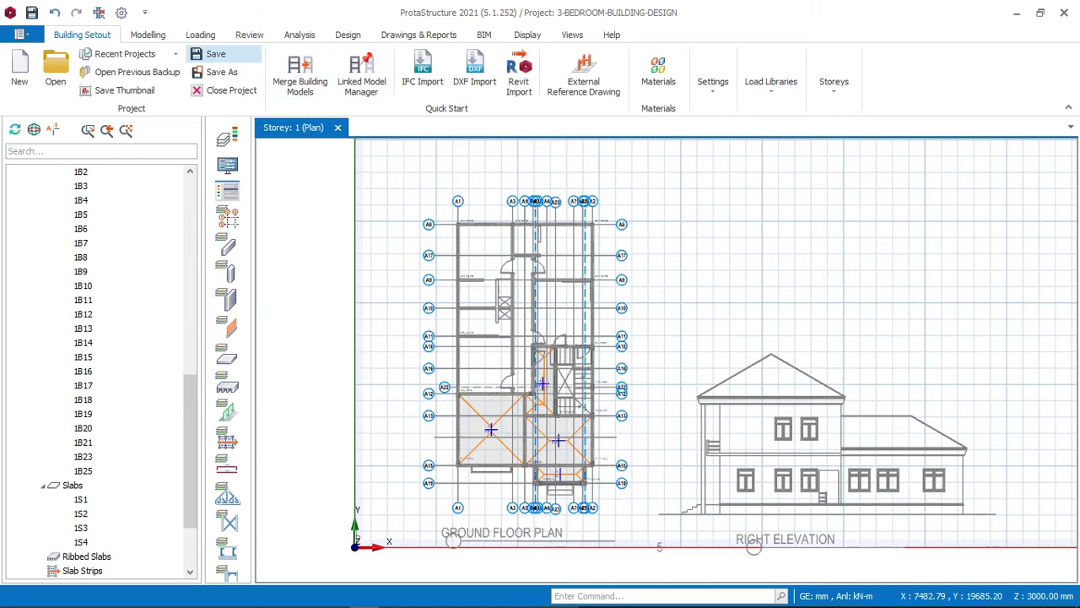
{"action": "left_click", "coordinate": [211, 54]}
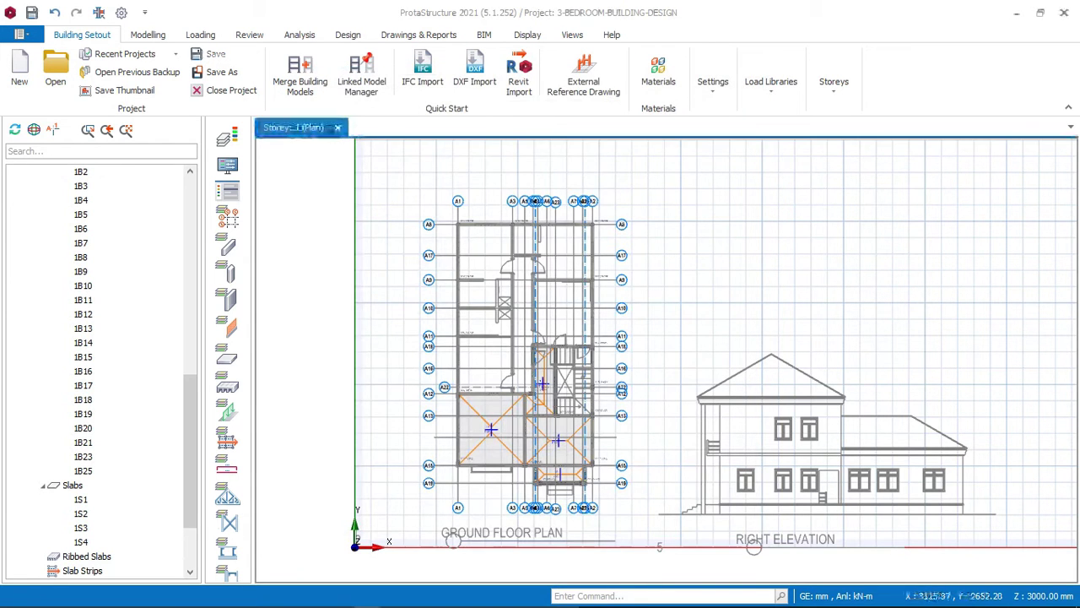
Examine the ground floor plan against the right elevation, comparing the two-storey part with the single-storey part of the building
{"action": "scroll", "coordinate": [513, 407], "scroll_direction": "up", "scroll_amount": 4}
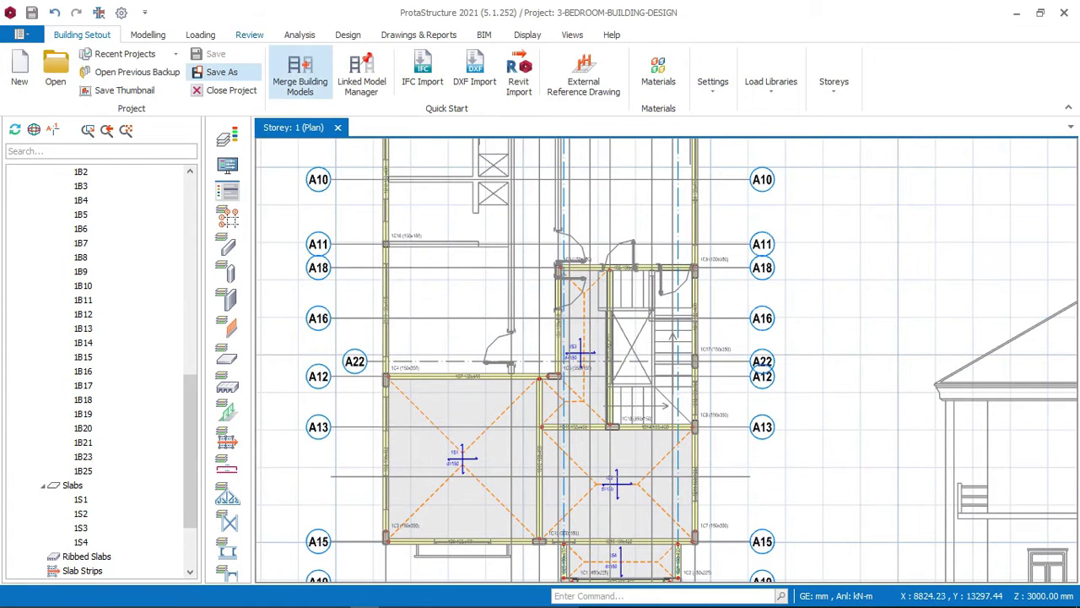
{"action": "scroll", "coordinate": [513, 294], "scroll_direction": "down", "scroll_amount": 3}
{"action": "scroll", "coordinate": [548, 290], "scroll_direction": "up", "scroll_amount": 4}
{"action": "scroll", "coordinate": [547, 283], "scroll_direction": "down", "scroll_amount": 3}
{"action": "scroll", "coordinate": [540, 325], "scroll_direction": "up", "scroll_amount": 2}
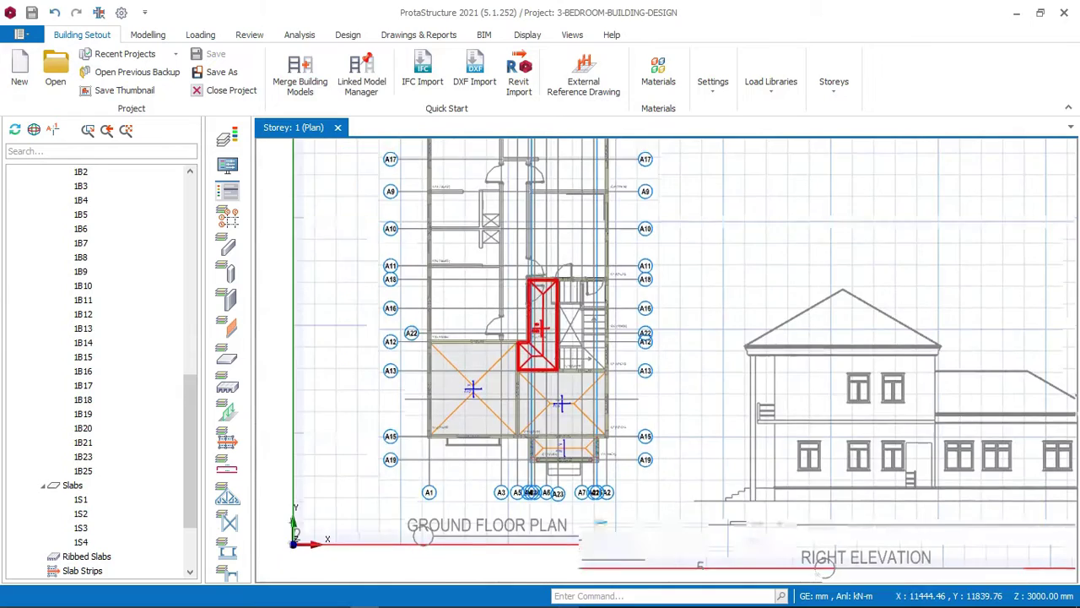
{"action": "scroll", "coordinate": [540, 325], "scroll_direction": "down", "scroll_amount": 4}
{"action": "scroll", "coordinate": [714, 449], "scroll_direction": "up", "scroll_amount": 3}
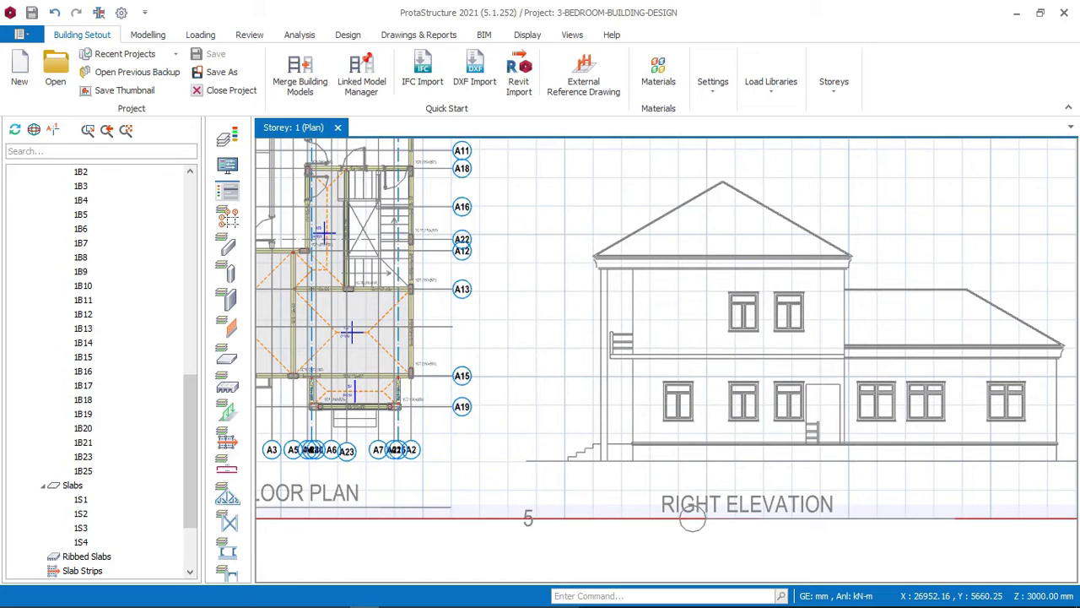
{"action": "scroll", "coordinate": [692, 519], "scroll_direction": "down", "scroll_amount": 3}
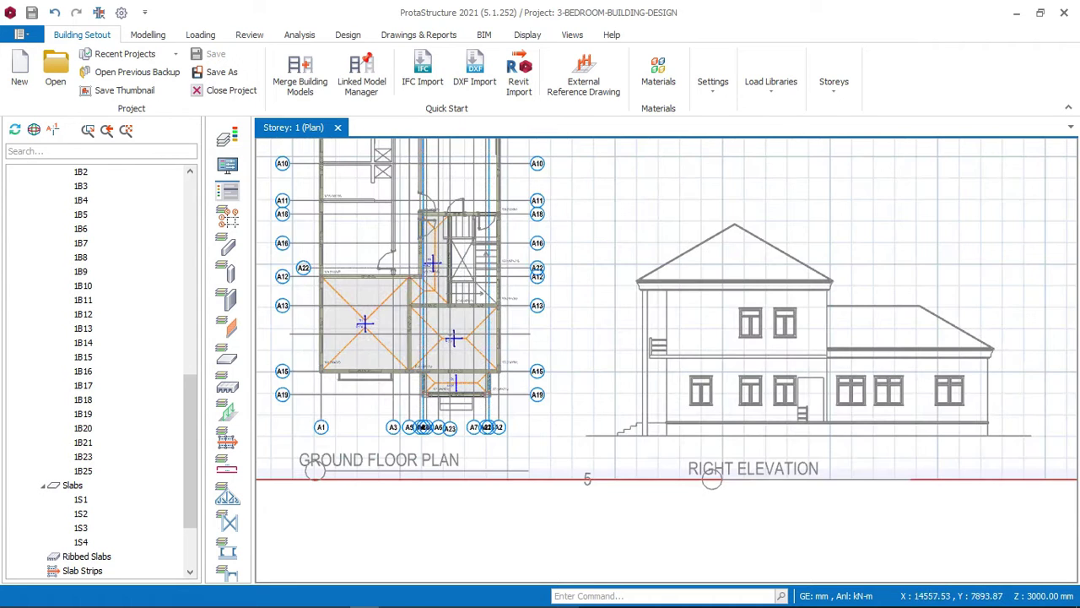
{"action": "scroll", "coordinate": [716, 479], "scroll_direction": "up", "scroll_amount": 2}
{"action": "scroll", "coordinate": [717, 479], "scroll_direction": "down", "scroll_amount": 2}
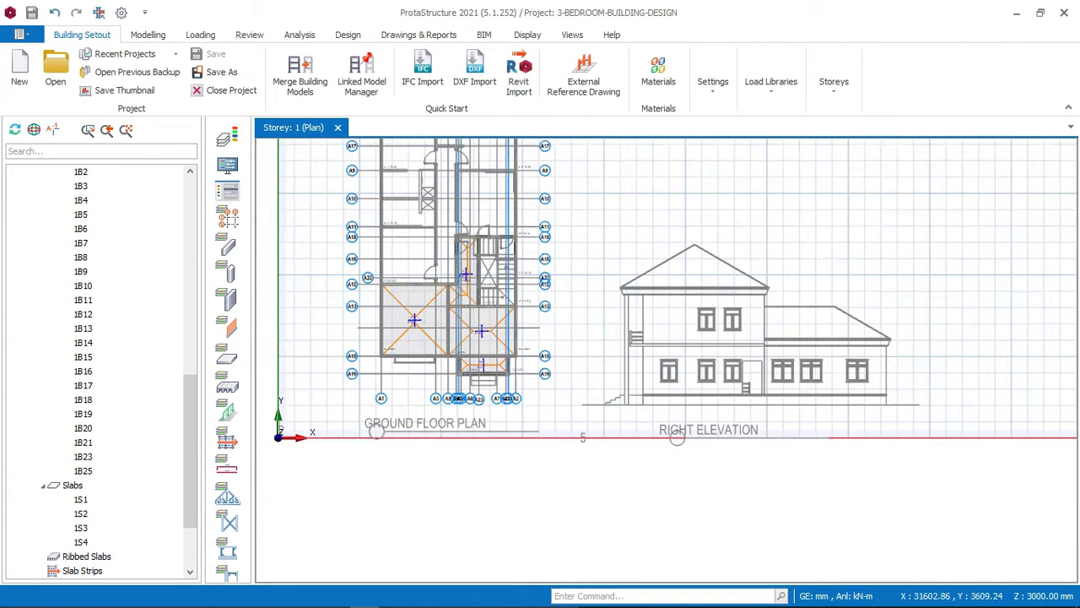
{"action": "scroll", "coordinate": [642, 521], "scroll_direction": "up", "scroll_amount": 3}
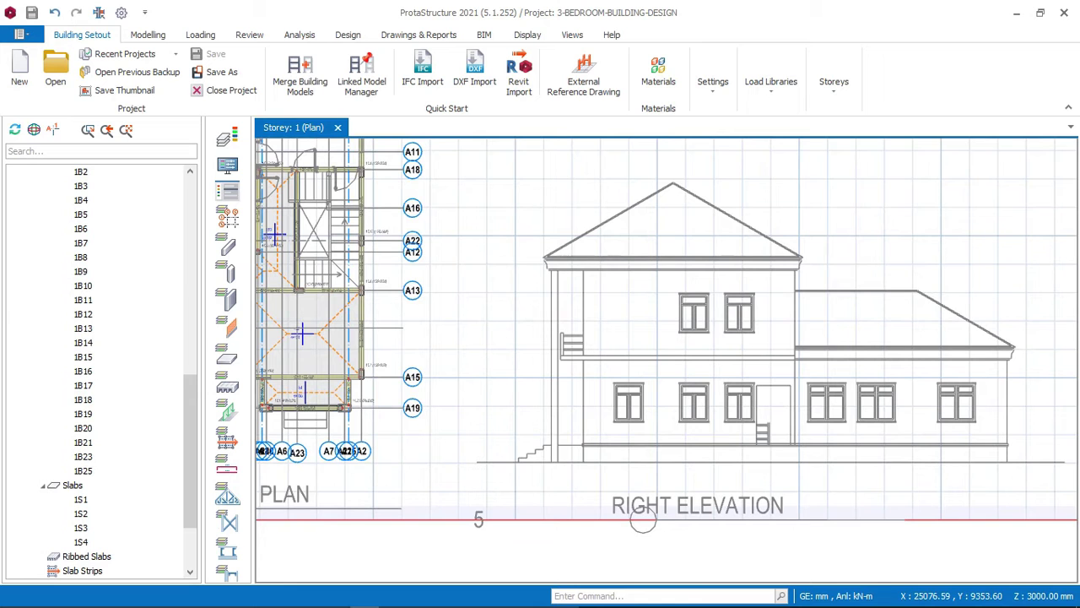
{"action": "scroll", "coordinate": [565, 444], "scroll_direction": "down", "scroll_amount": 1}
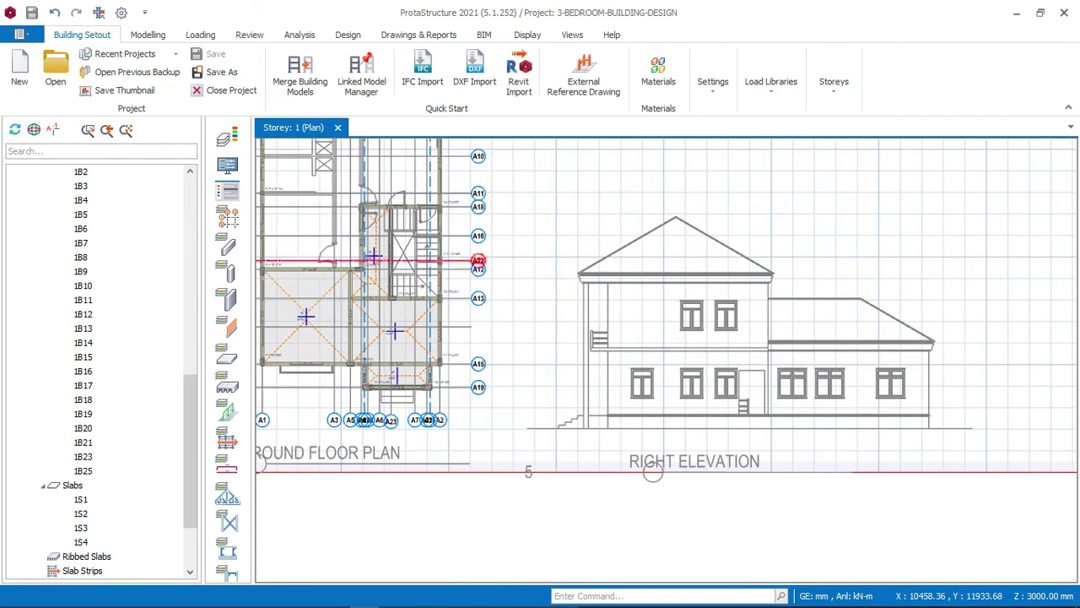
{"action": "scroll", "coordinate": [645, 313], "scroll_direction": "up", "scroll_amount": 3}
{"action": "scroll", "coordinate": [558, 366], "scroll_direction": "up", "scroll_amount": 1}
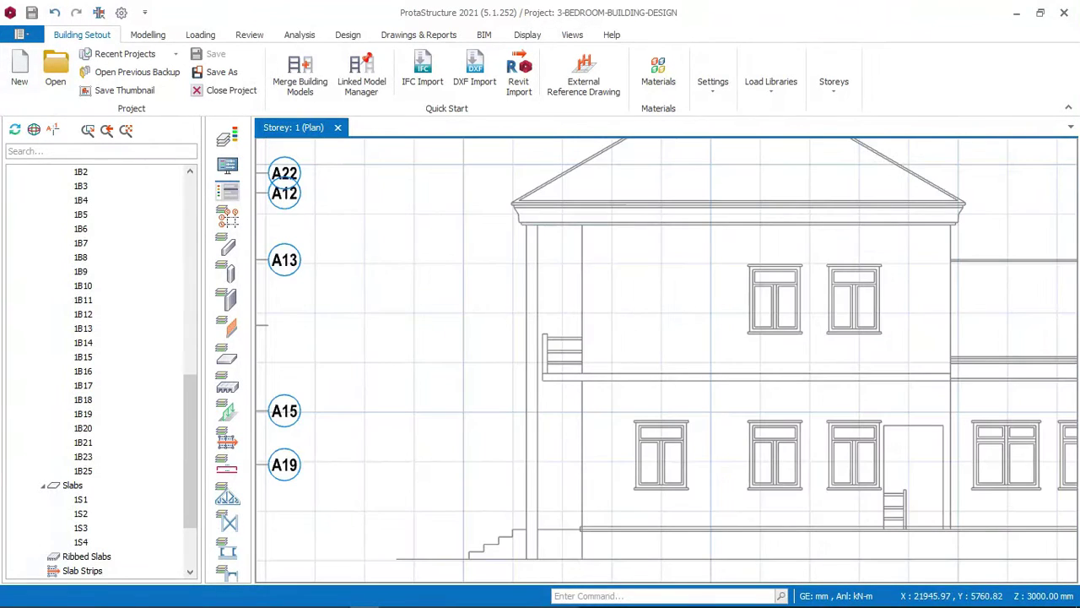
{"action": "scroll", "coordinate": [756, 382], "scroll_direction": "down", "scroll_amount": 3}
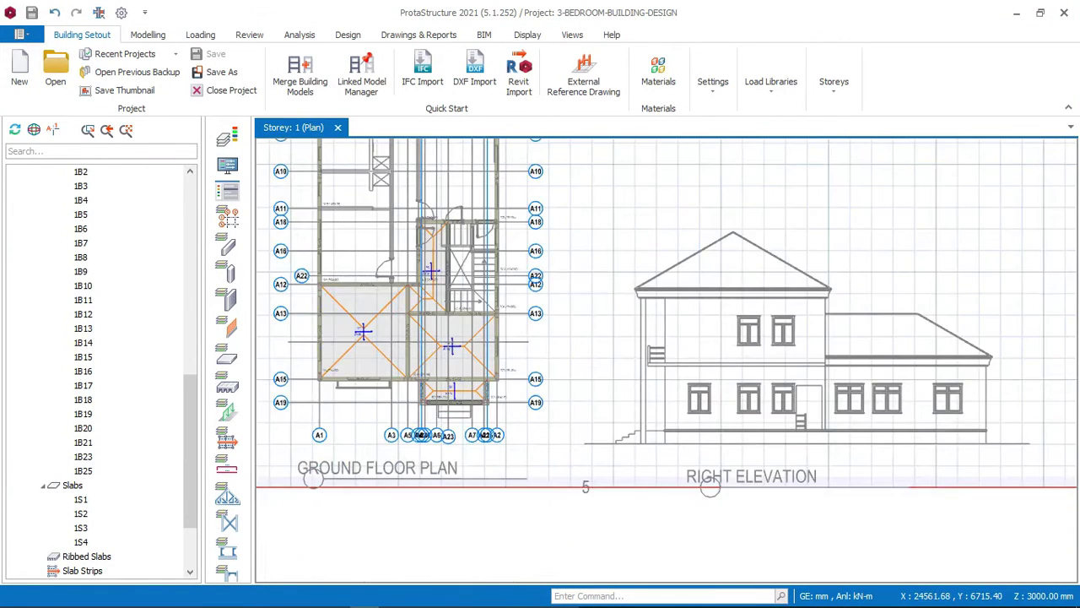
{"action": "scroll", "coordinate": [430, 388], "scroll_direction": "up", "scroll_amount": 4}
{"action": "scroll", "coordinate": [411, 371], "scroll_direction": "down", "scroll_amount": 2}
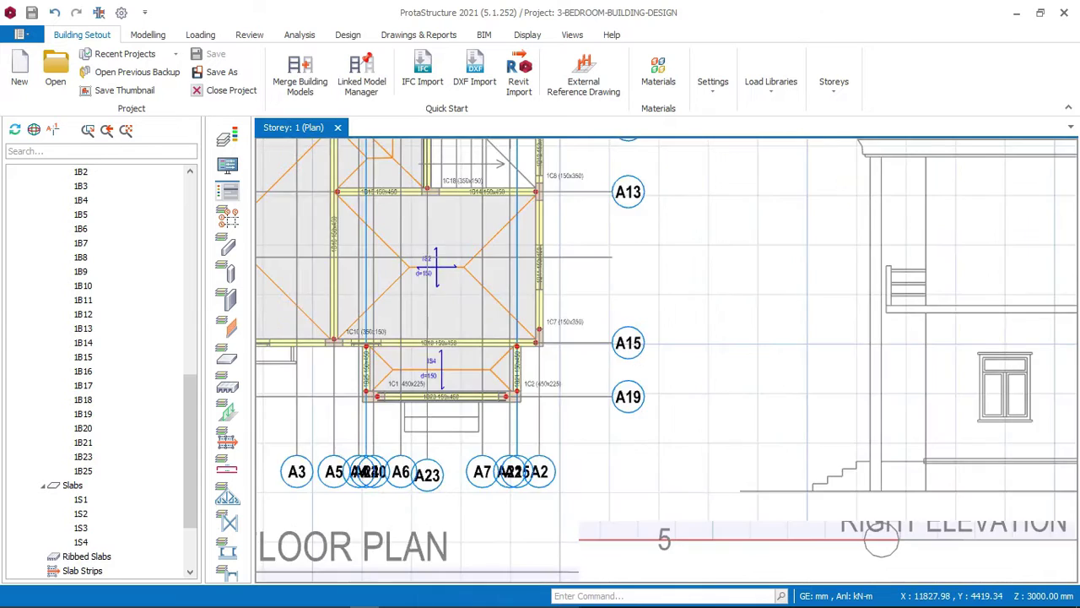
{"action": "scroll", "coordinate": [820, 350], "scroll_direction": "up", "scroll_amount": 2}
{"action": "scroll", "coordinate": [776, 280], "scroll_direction": "down", "scroll_amount": 2}
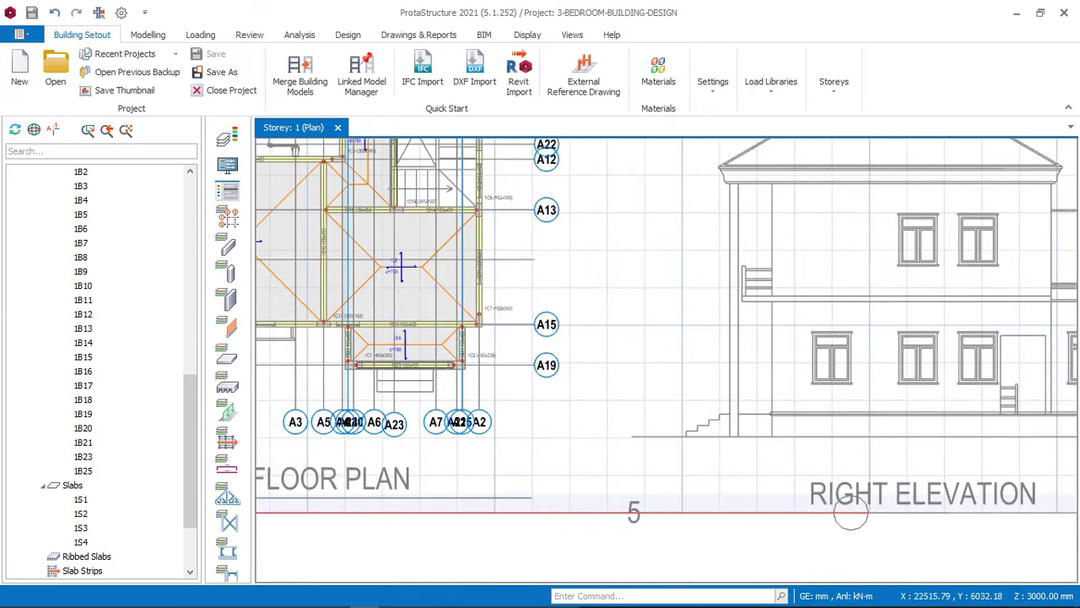
{"action": "scroll", "coordinate": [489, 331], "scroll_direction": "up", "scroll_amount": 1}
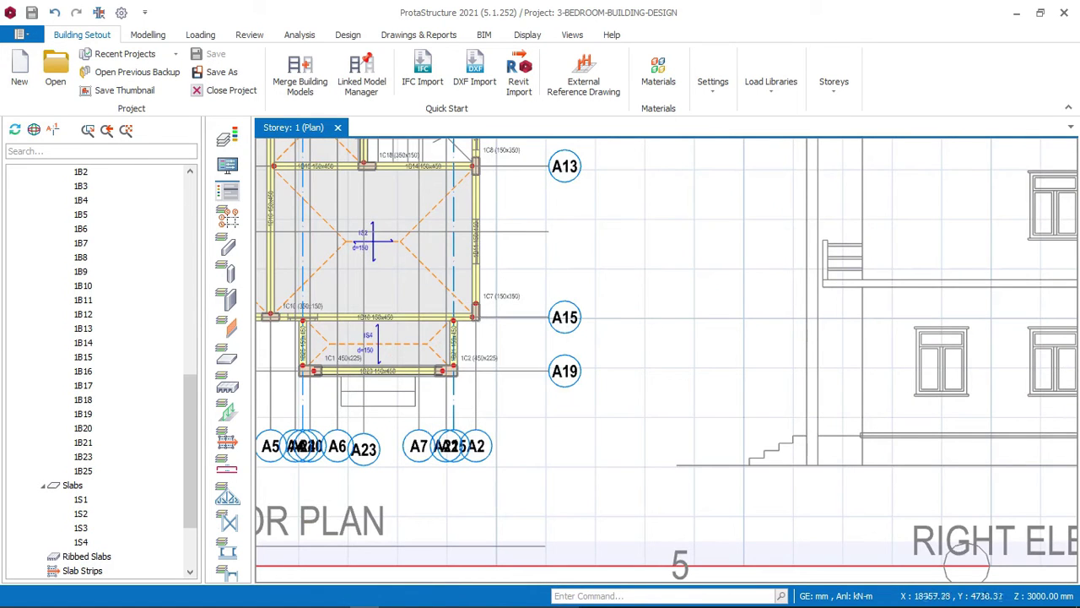
{"action": "scroll", "coordinate": [897, 511], "scroll_direction": "down", "scroll_amount": 2}
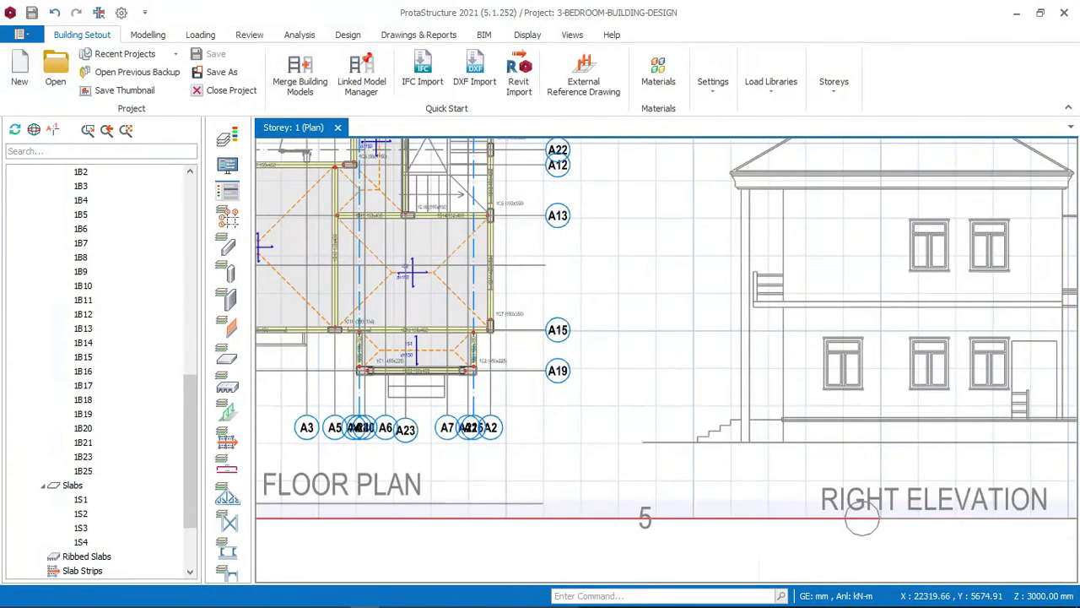
{"action": "scroll", "coordinate": [861, 518], "scroll_direction": "up", "scroll_amount": 2}
{"action": "scroll", "coordinate": [822, 494], "scroll_direction": "down", "scroll_amount": 3}
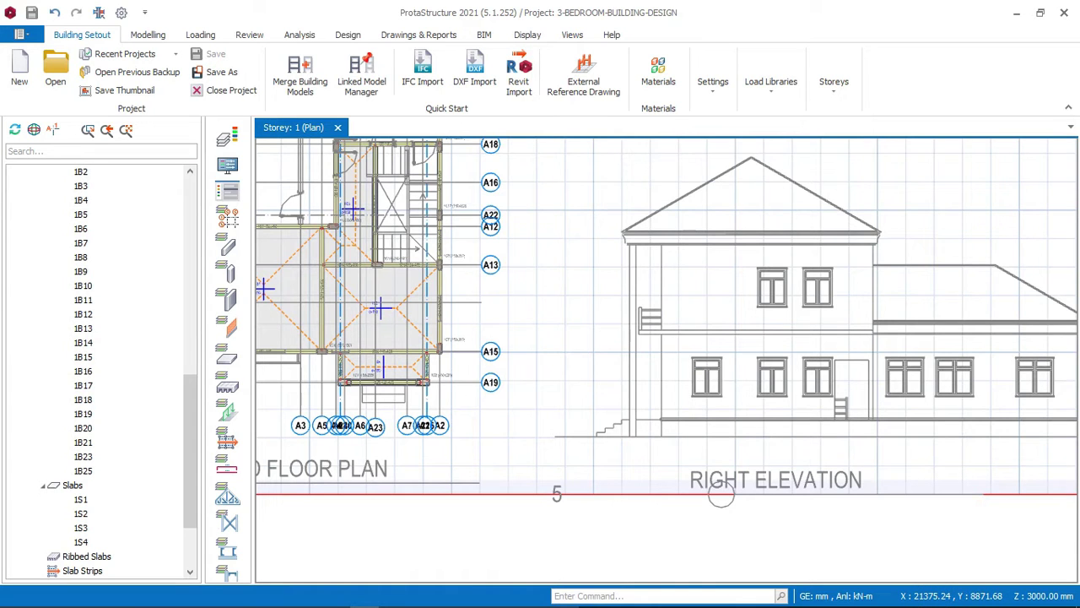
{"action": "scroll", "coordinate": [745, 242], "scroll_direction": "up", "scroll_amount": 2}
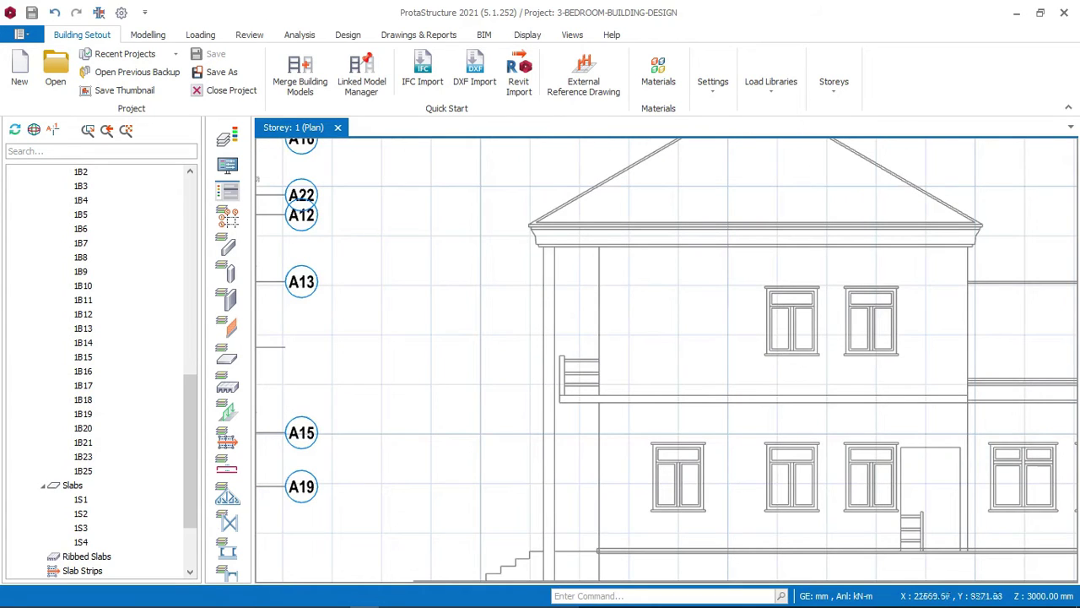
{"action": "scroll", "coordinate": [630, 245], "scroll_direction": "down", "scroll_amount": 2}
{"action": "scroll", "coordinate": [671, 264], "scroll_direction": "down", "scroll_amount": 4}
{"action": "middle_click_drag", "start_coordinate": [482, 251], "coordinate": [519, 314]}
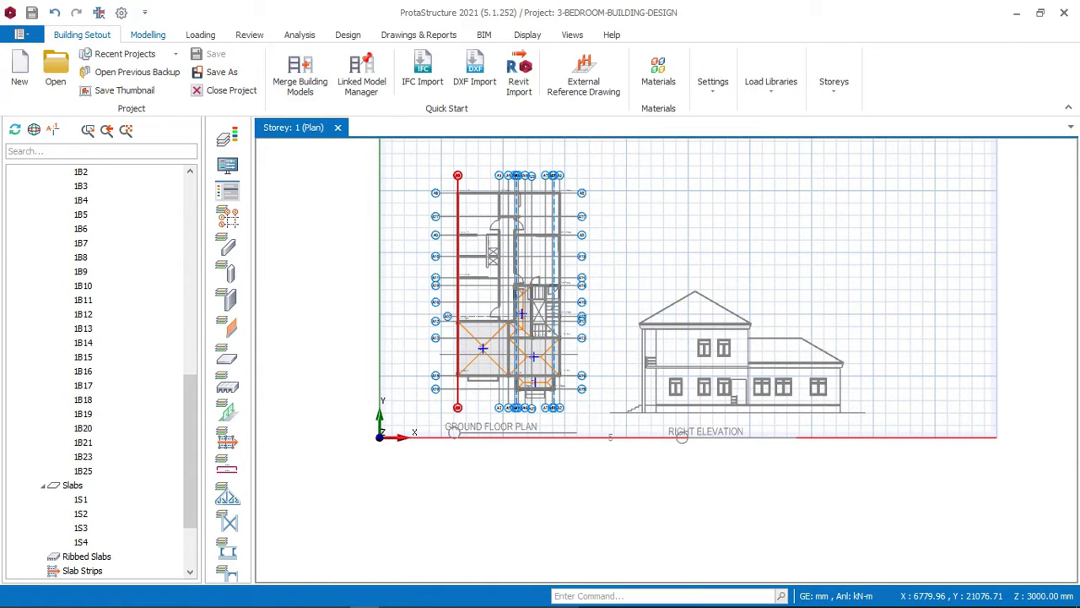
Insert a storey at the top of the building by setting the total number of storeys to 2
{"action": "left_click", "coordinate": [148, 35]}
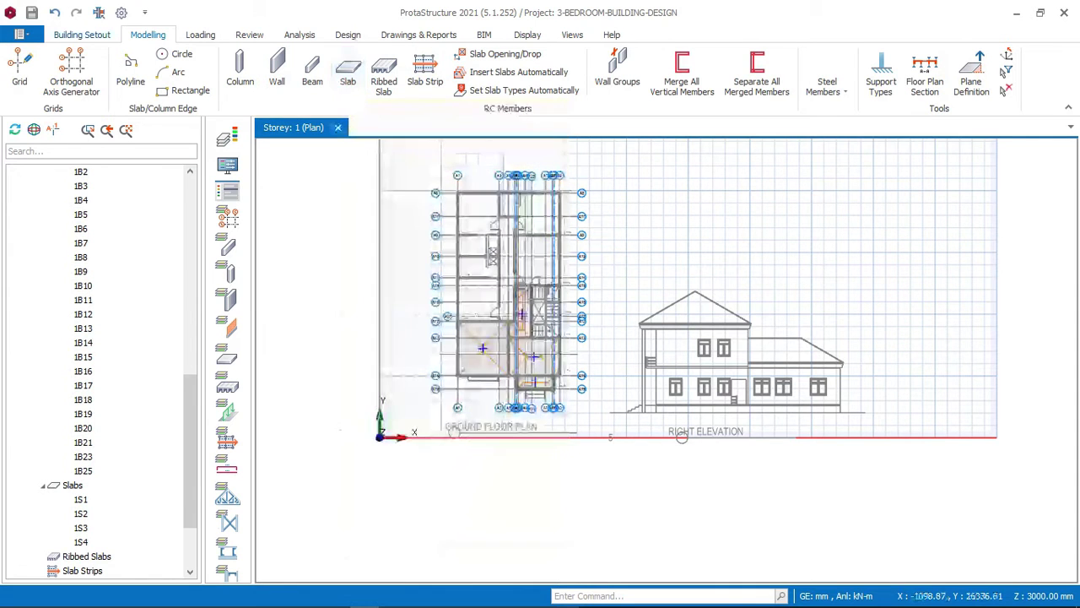
{"action": "left_click", "coordinate": [81, 35]}
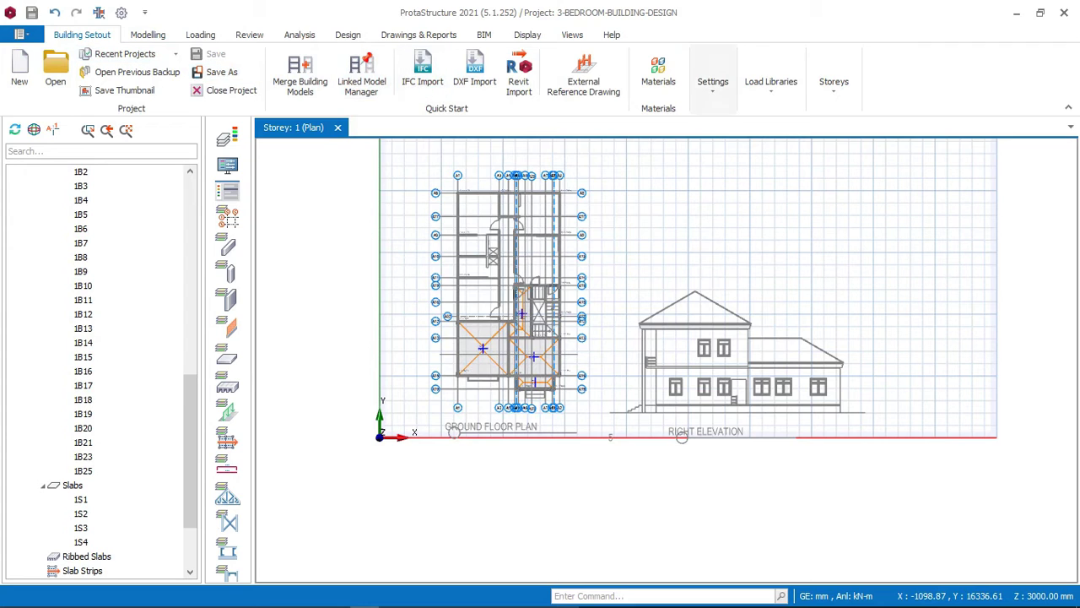
{"action": "left_click", "coordinate": [833, 81]}
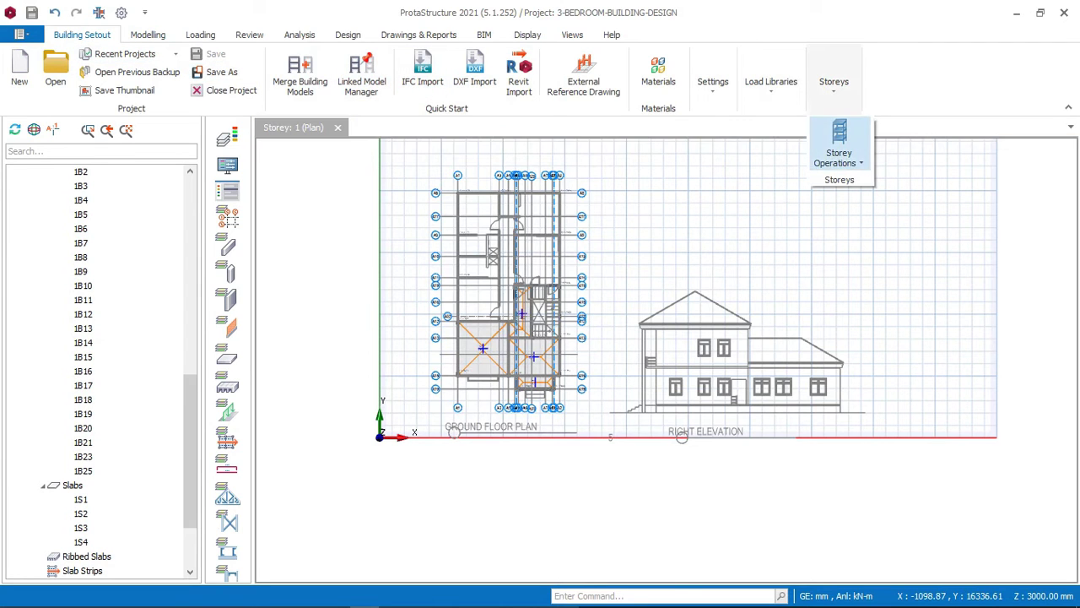
{"action": "left_click", "coordinate": [838, 148]}
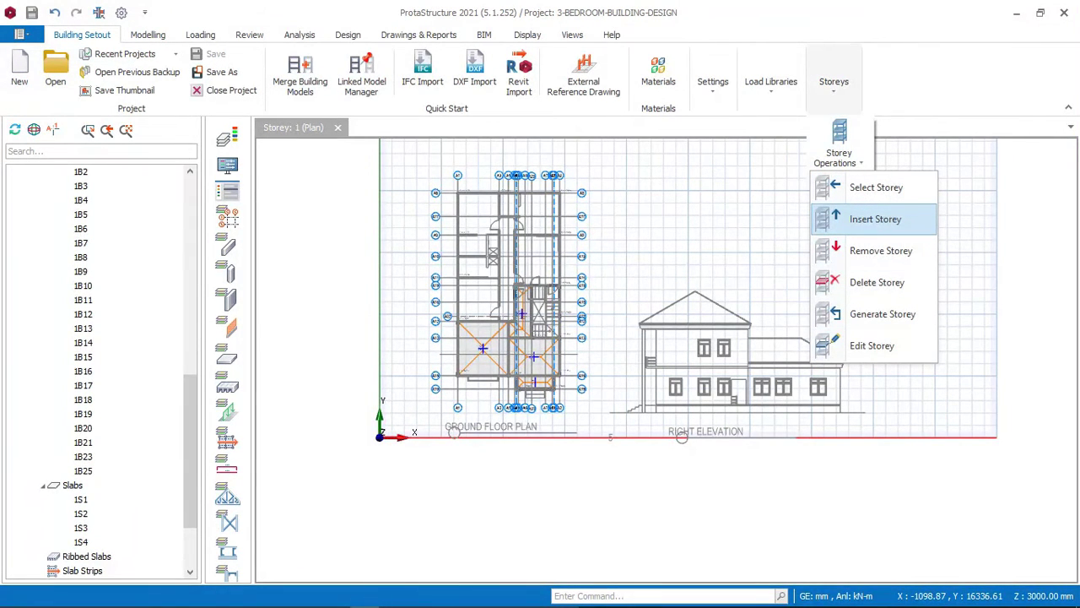
{"action": "left_click", "coordinate": [875, 219]}
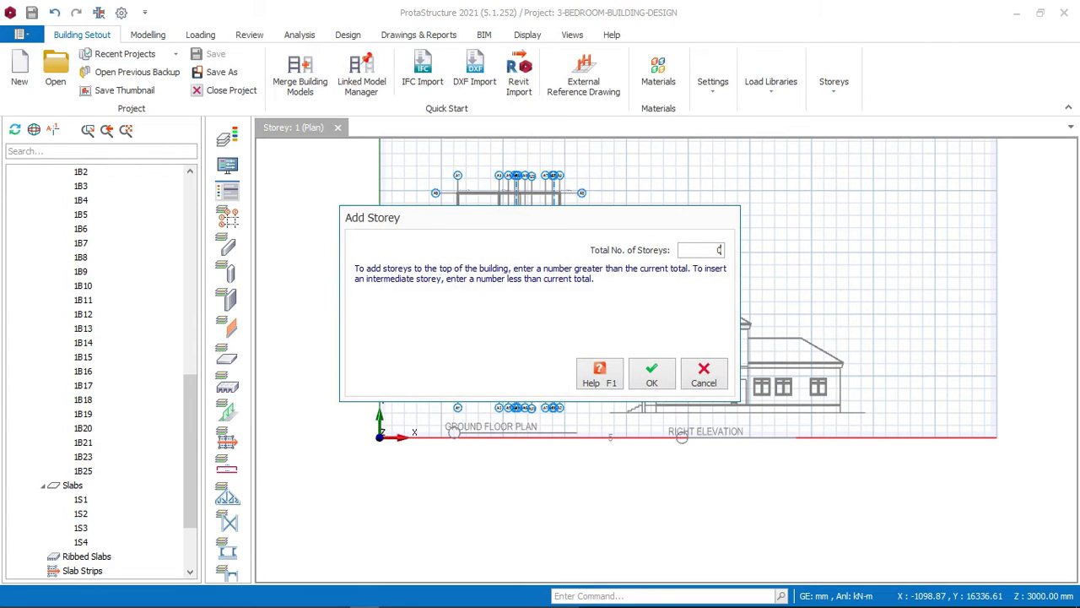
{"action": "left_click_drag", "start_coordinate": [653, 222], "coordinate": [434, 179]}
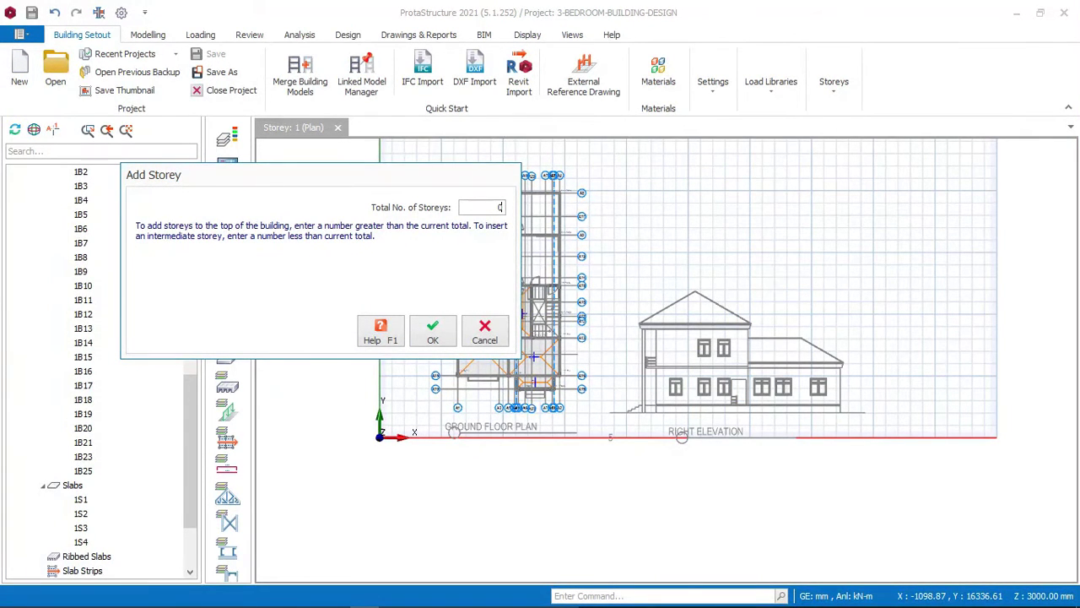
{"action": "double_click", "coordinate": [500, 206]}
{"action": "type", "text": "2"}
{"action": "key", "text": "Return"}
{"action": "key", "text": "Return"}
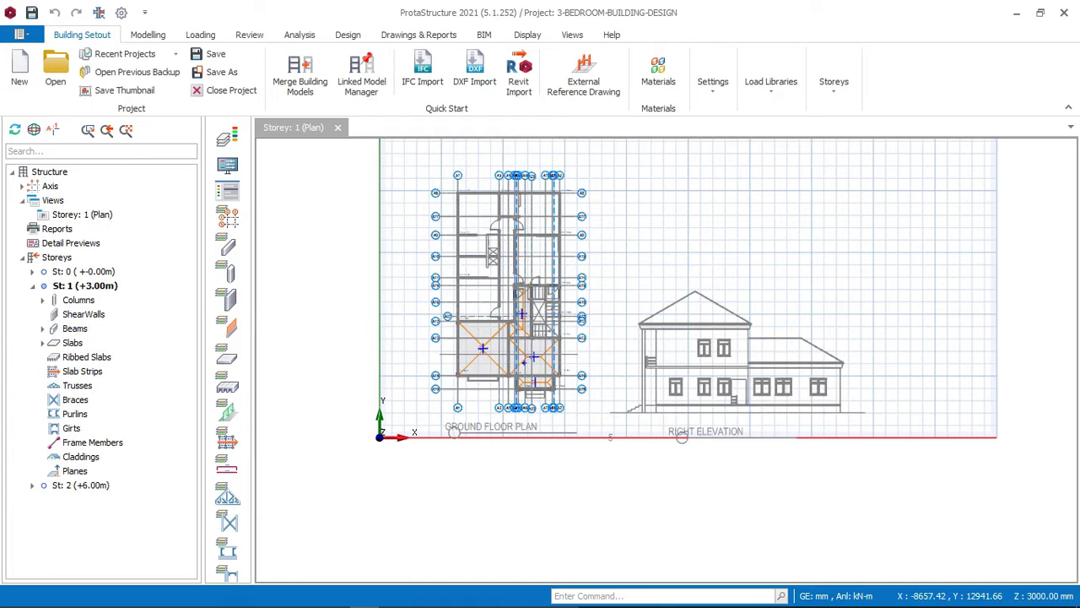
Set up a storey generation with Storey 1 as the source and Storey 2 as the target
{"action": "left_click", "coordinate": [834, 81]}
{"action": "left_click", "coordinate": [838, 148]}
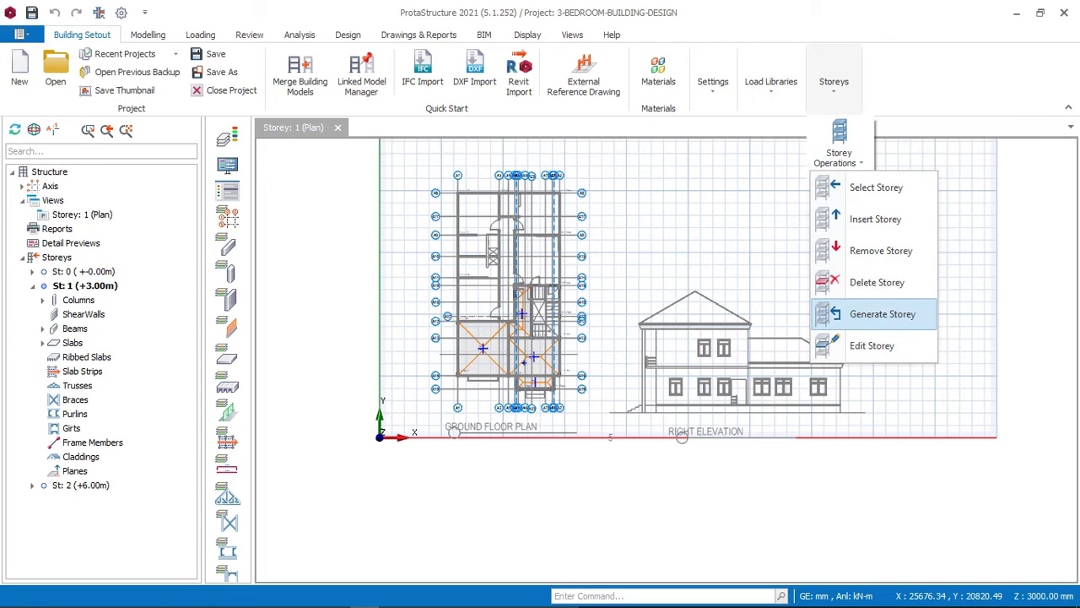
{"action": "left_click", "coordinate": [882, 314]}
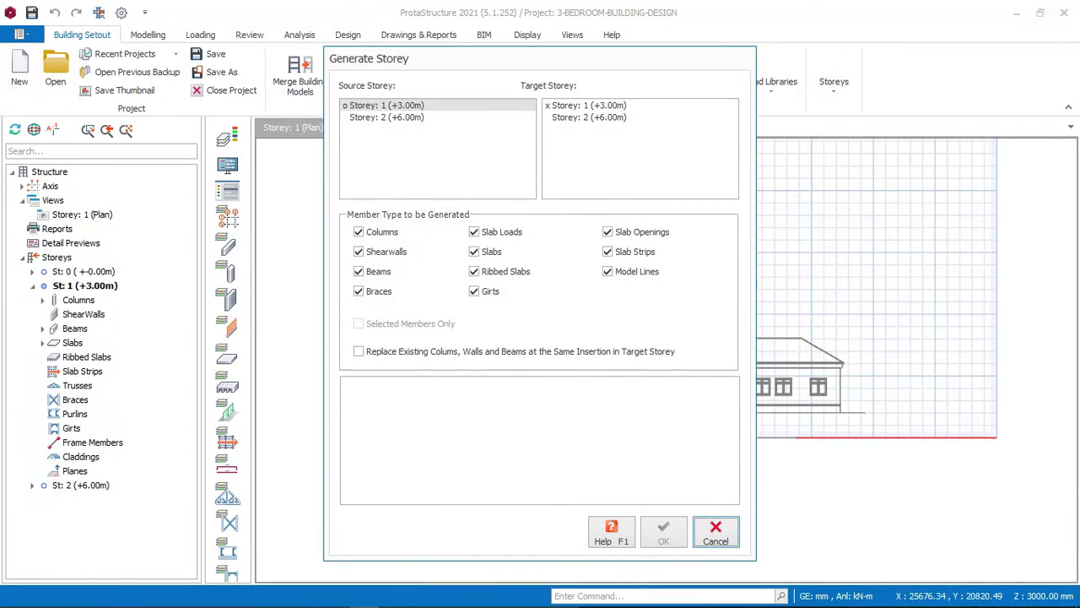
{"action": "left_click", "coordinate": [387, 104]}
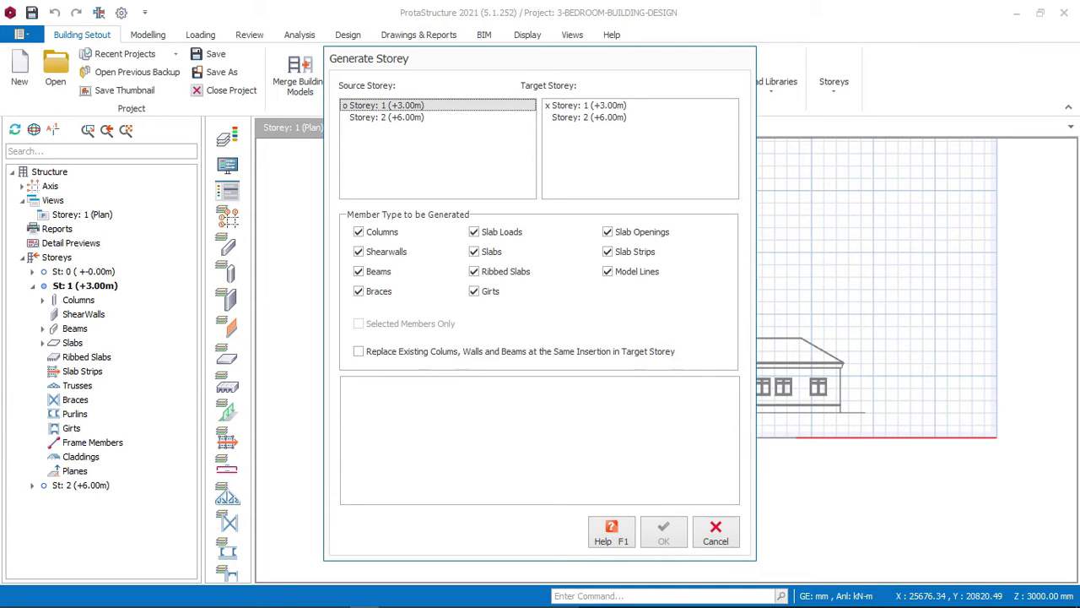
{"action": "left_click_drag", "start_coordinate": [404, 61], "coordinate": [375, 54]}
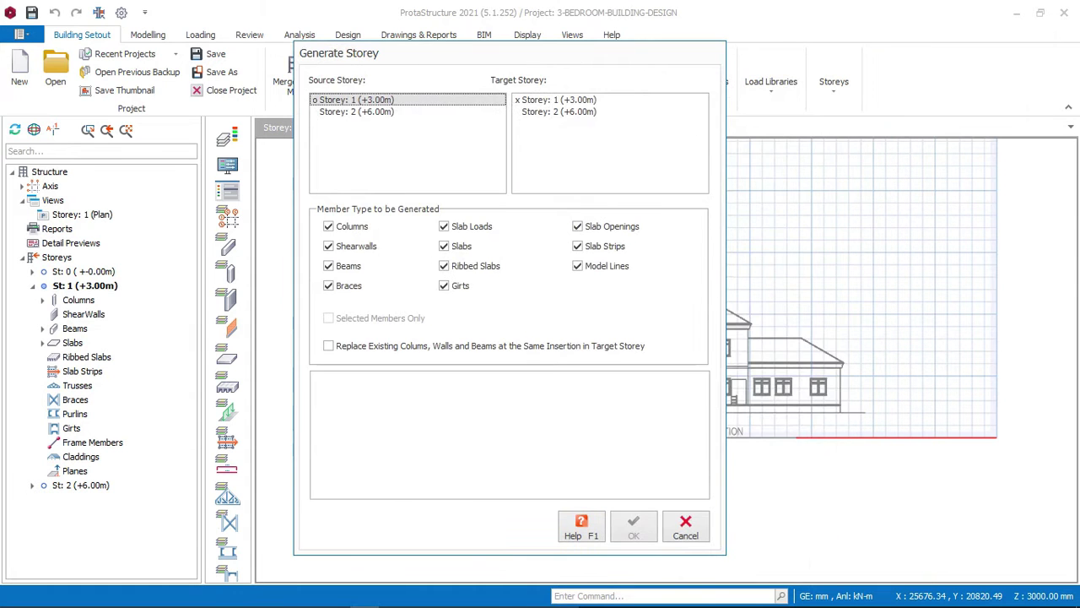
{"action": "left_click", "coordinate": [559, 112]}
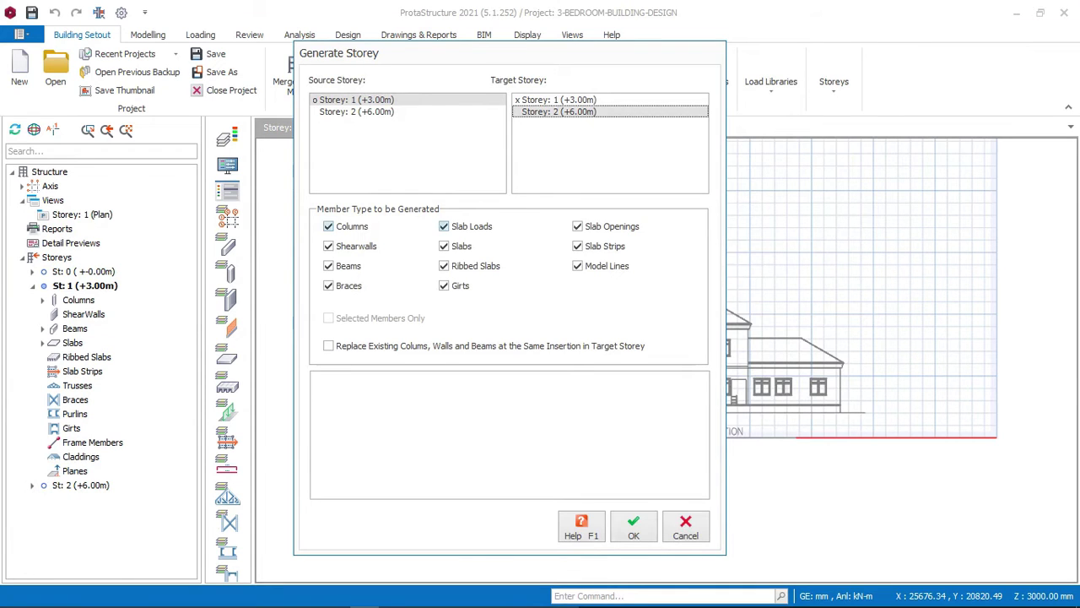
Generate only columns, shearwalls, beams and braces, excluding slab loads, slabs, ribbed slabs, girts, slab openings, slab strips and model lines
{"action": "left_click", "coordinate": [444, 226]}
{"action": "left_click", "coordinate": [444, 245]}
{"action": "left_click", "coordinate": [444, 266]}
{"action": "left_click", "coordinate": [444, 285]}
{"action": "left_click", "coordinate": [577, 226]}
{"action": "left_click", "coordinate": [578, 246]}
{"action": "left_click", "coordinate": [577, 266]}
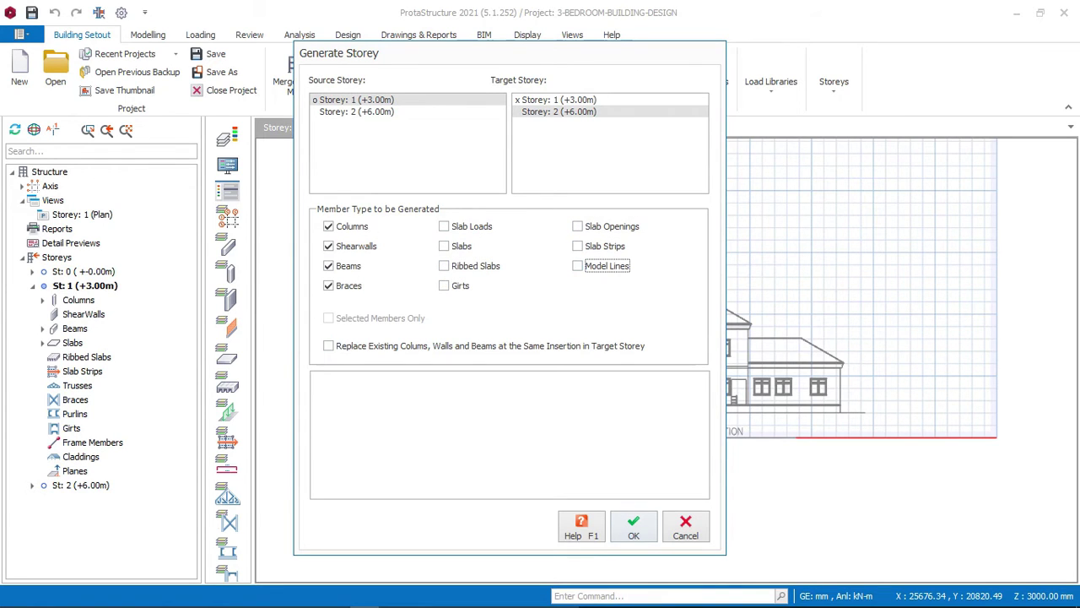
{"action": "left_click", "coordinate": [633, 526]}
{"action": "left_click", "coordinate": [633, 527]}
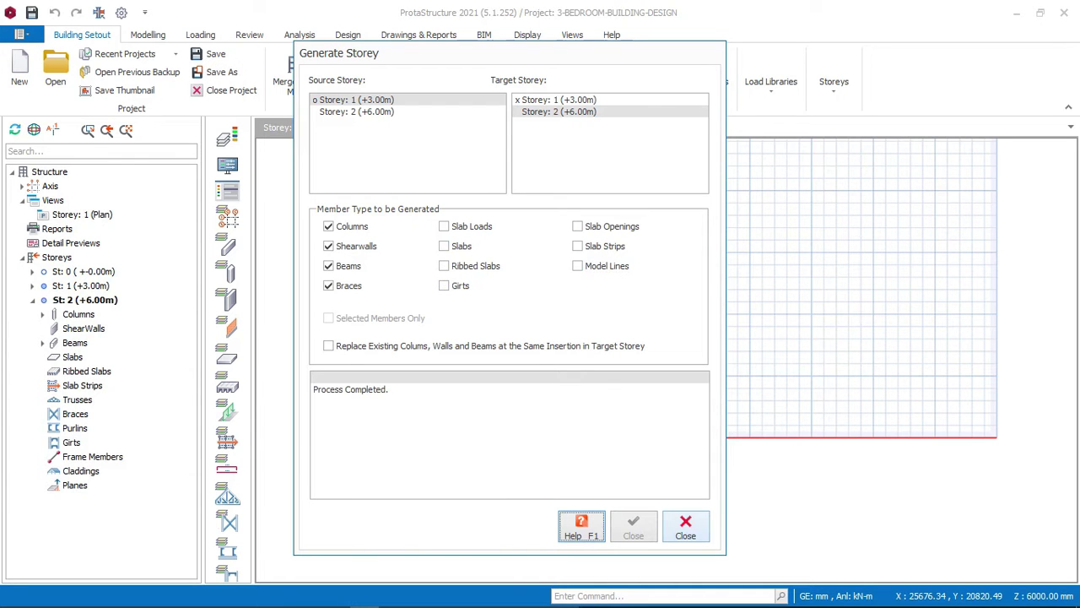
{"action": "left_click", "coordinate": [685, 526]}
Inspect the generated columns and beams in the Storey 2 plan, and return to the Storey 1 plan
{"action": "scroll", "coordinate": [514, 284], "scroll_direction": "up", "scroll_amount": 3}
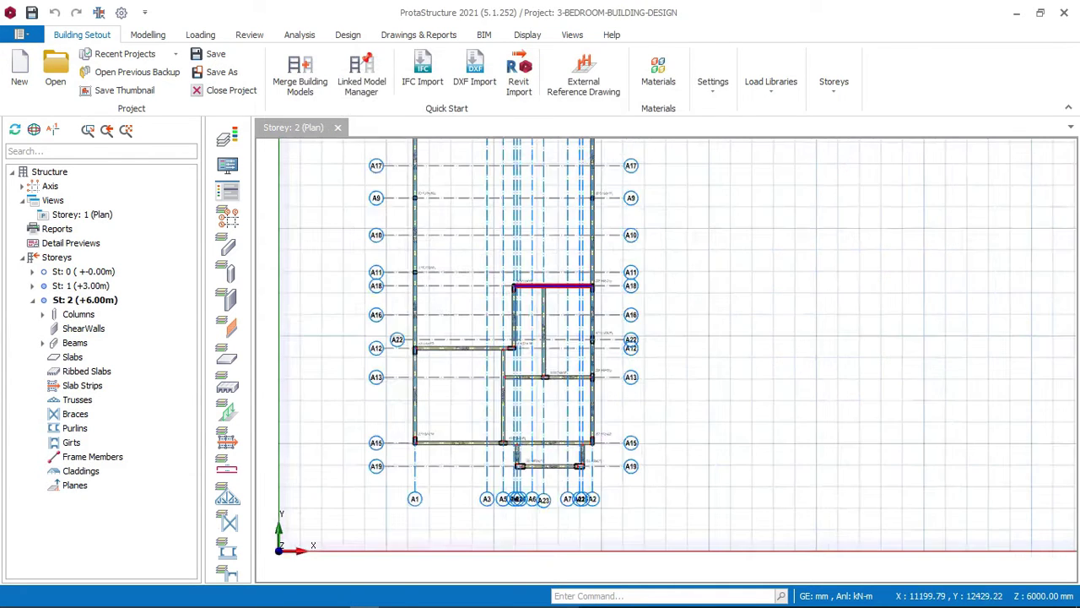
{"action": "scroll", "coordinate": [539, 281], "scroll_direction": "up", "scroll_amount": 2}
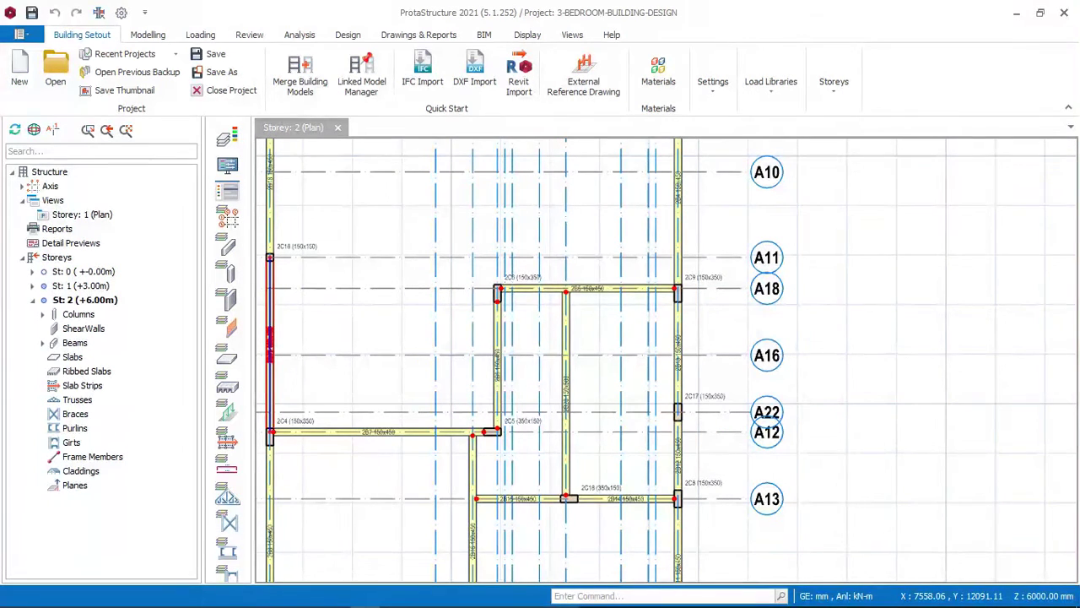
{"action": "left_click", "coordinate": [81, 286]}
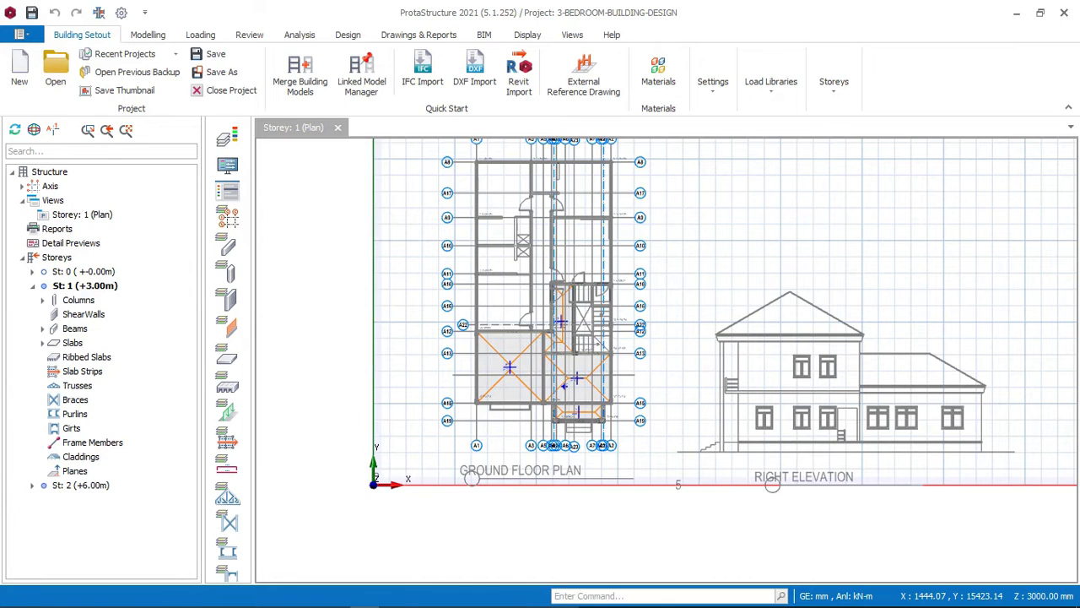
Activate the Storey 2 plan and open the beam table for its beams
{"action": "left_click", "coordinate": [80, 485]}
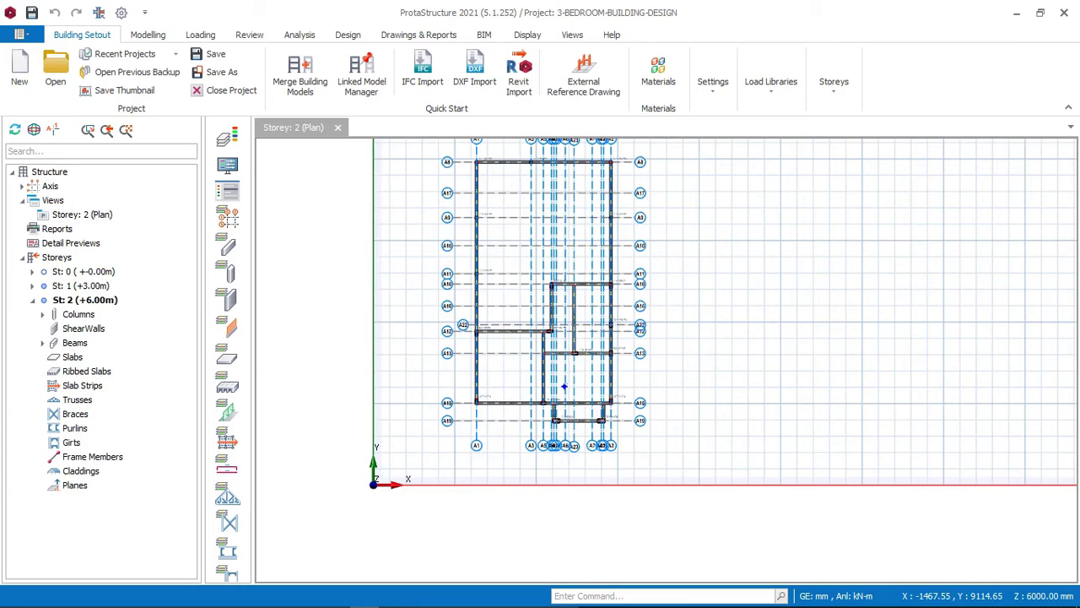
{"action": "scroll", "coordinate": [518, 161], "scroll_direction": "up", "scroll_amount": 8}
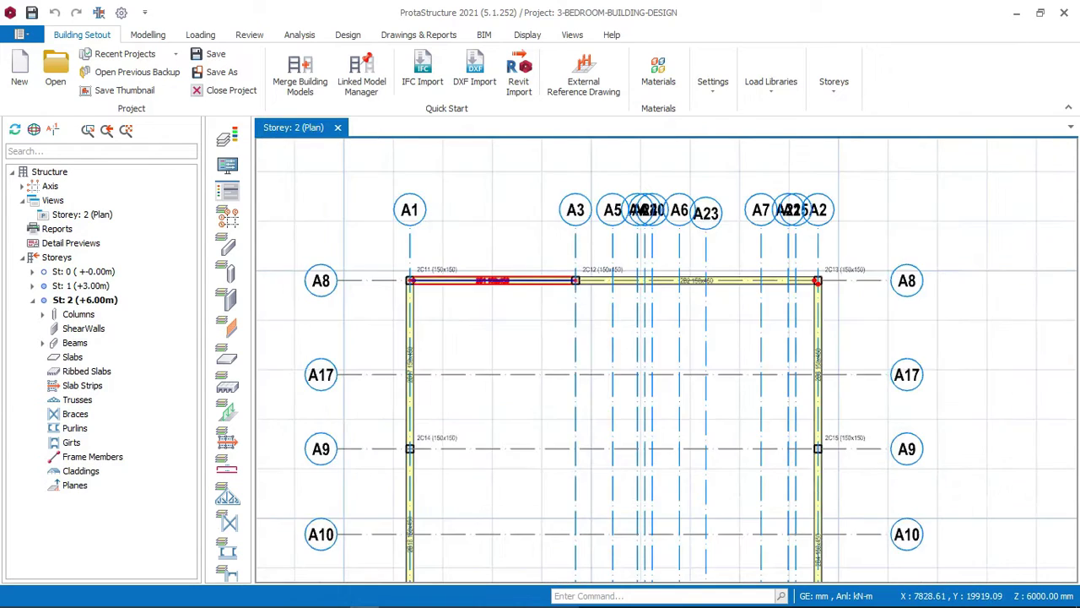
{"action": "scroll", "coordinate": [647, 386], "scroll_direction": "down", "scroll_amount": 10}
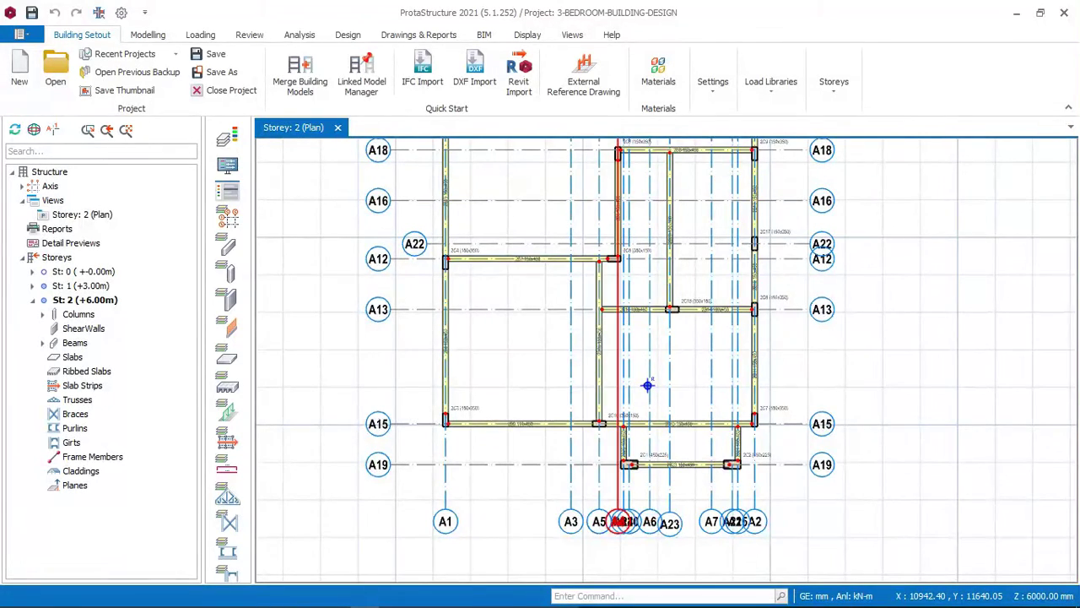
{"action": "middle_click_drag", "start_coordinate": [647, 384], "coordinate": [637, 444]}
{"action": "scroll", "coordinate": [519, 325], "scroll_direction": "up", "scroll_amount": 5}
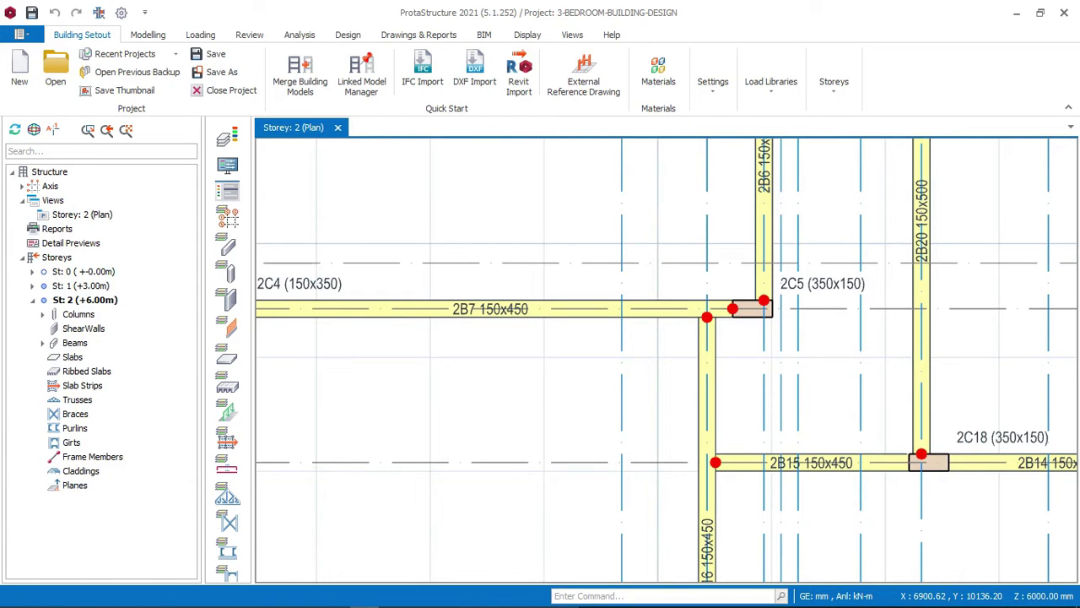
{"action": "left_click", "coordinate": [74, 343]}
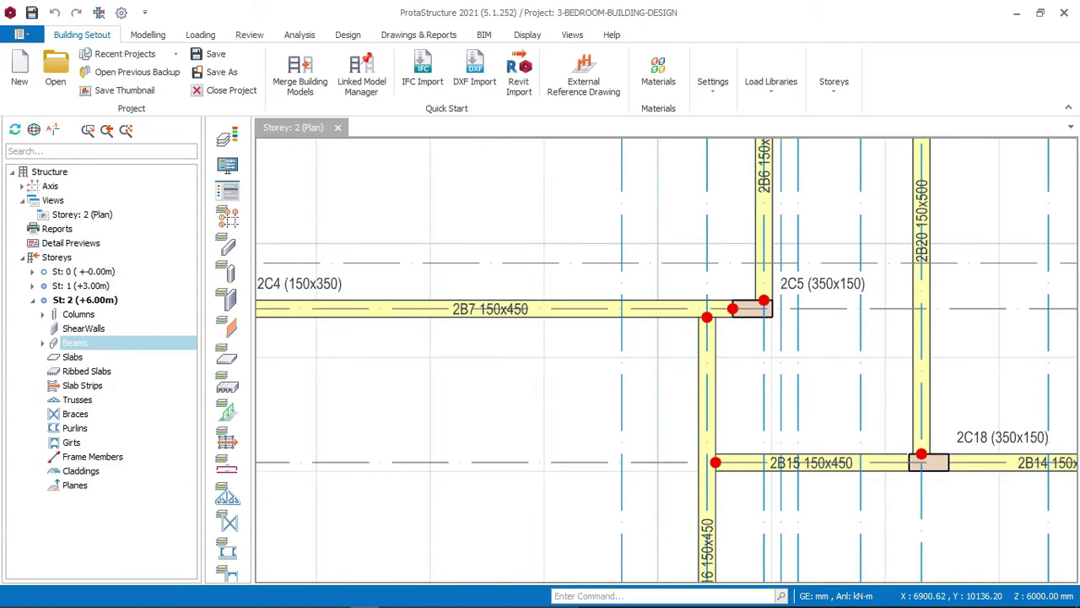
{"action": "right_click", "coordinate": [78, 341]}
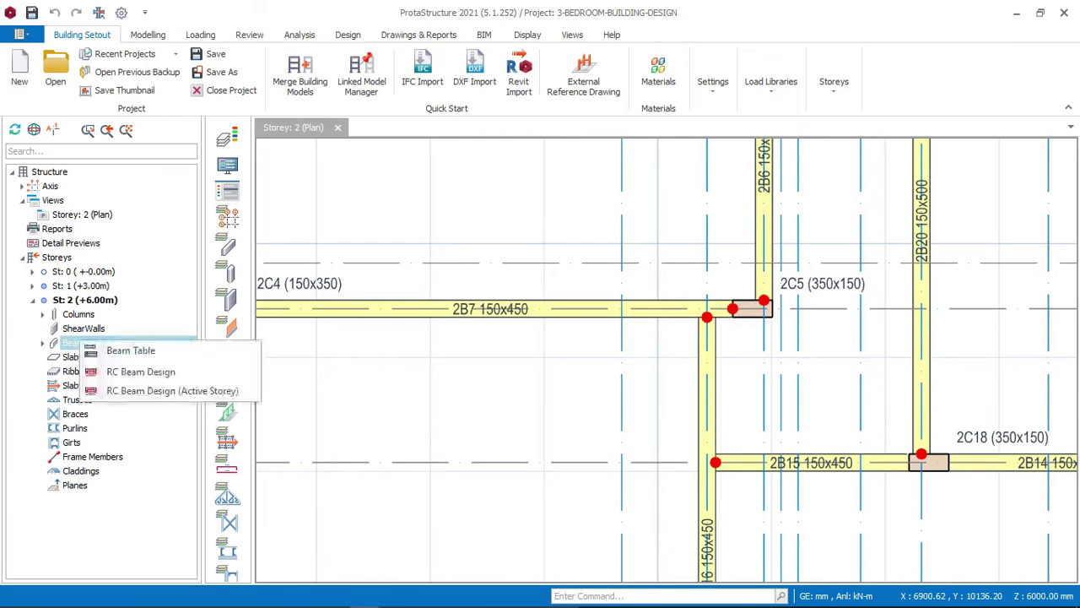
{"action": "left_click", "coordinate": [130, 351]}
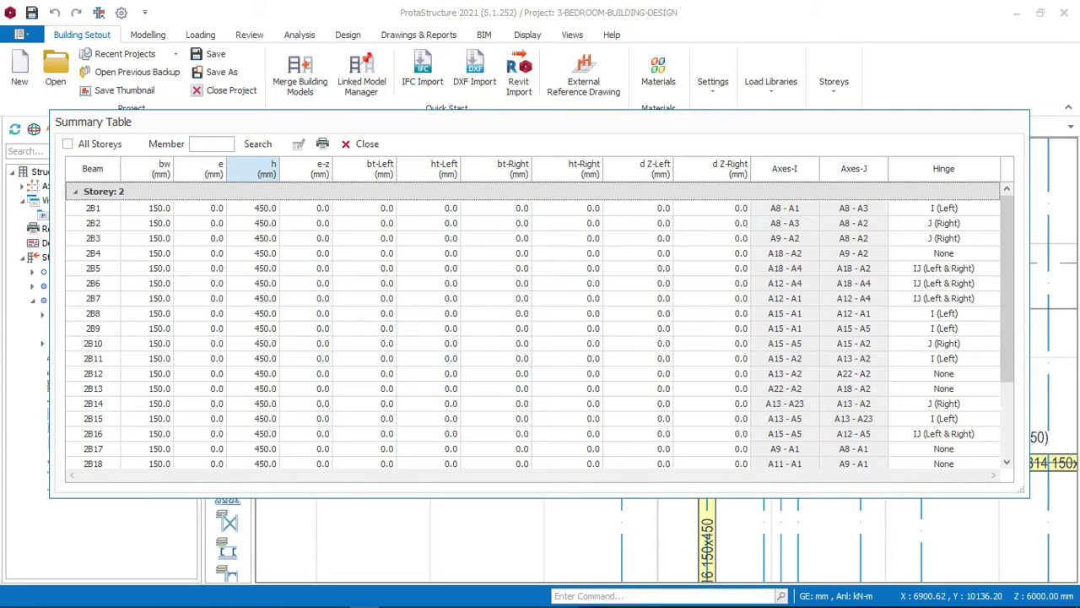
Set the height h of all Storey 2 beams to 300 mm at once and close the table
{"action": "left_click", "coordinate": [253, 168]}
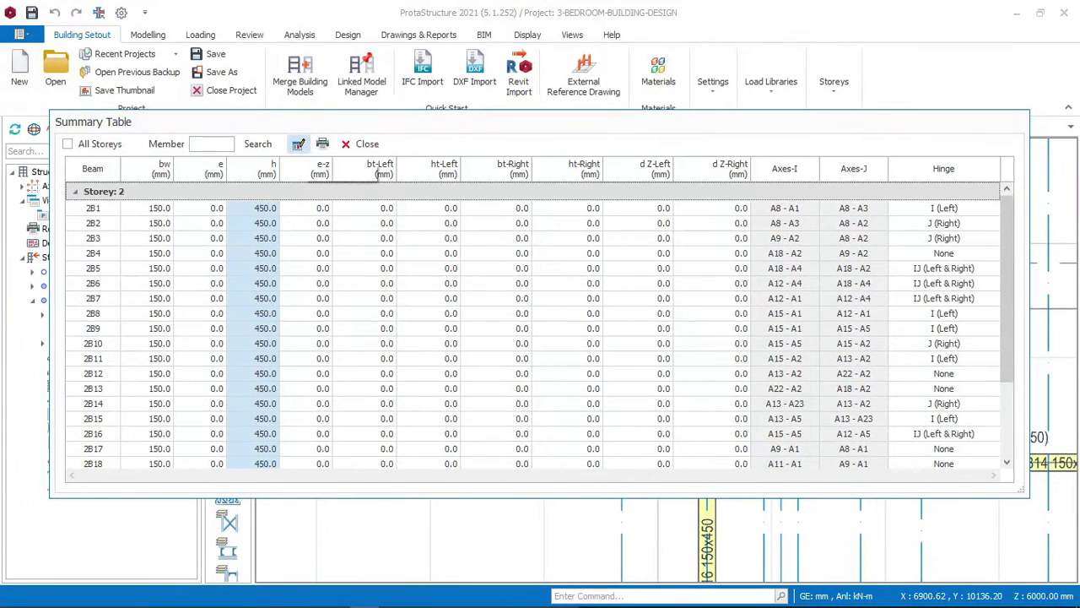
{"action": "left_click", "coordinate": [298, 144]}
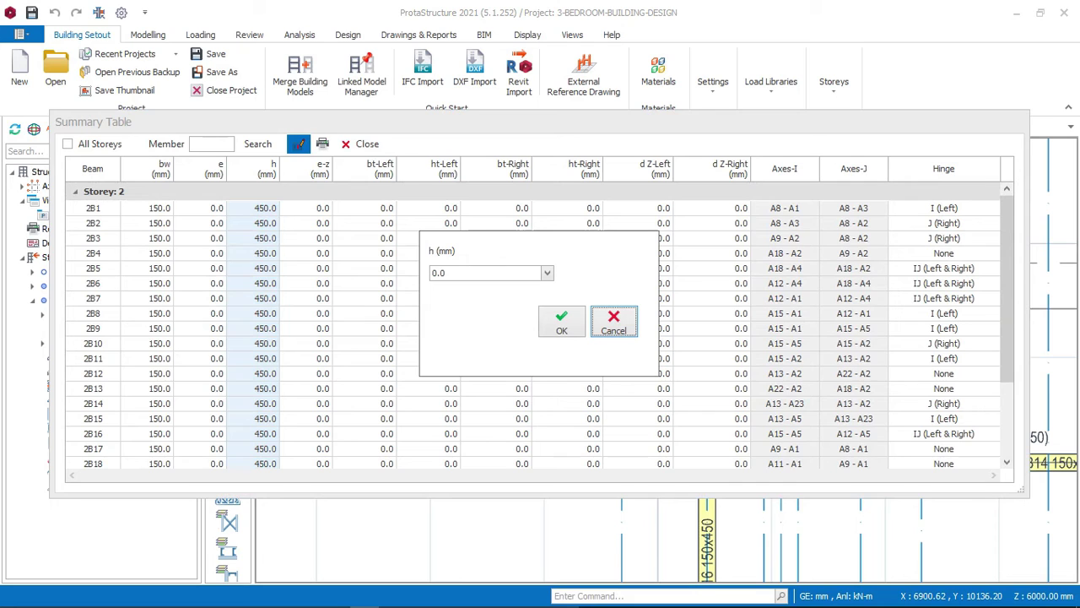
{"action": "key", "text": "BackSpace"}
{"action": "key", "text": "ctrl+a"}
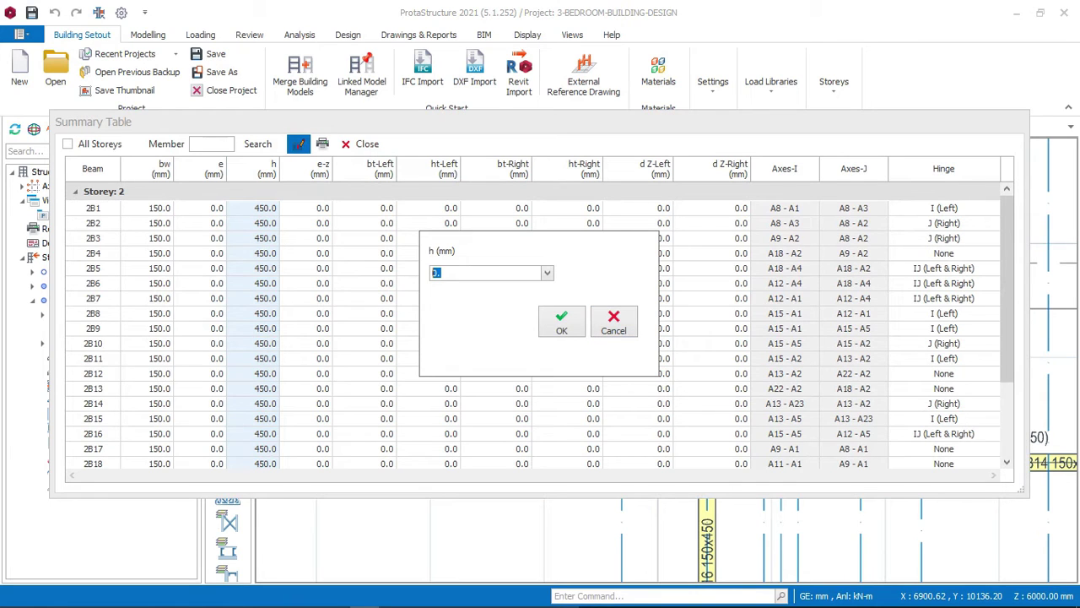
{"action": "left_click", "coordinate": [547, 273]}
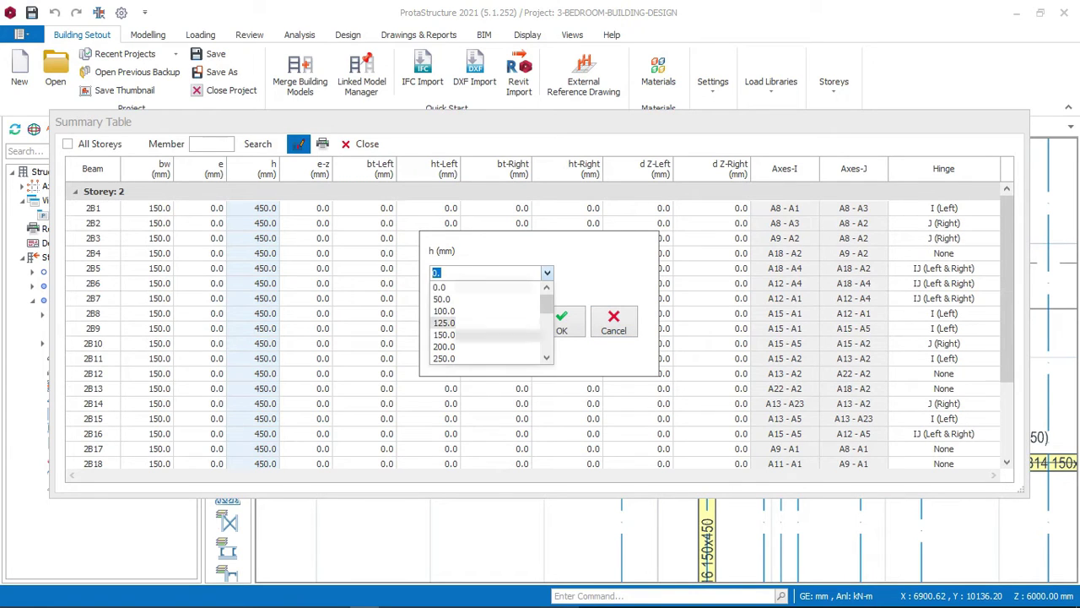
{"action": "scroll", "coordinate": [485, 322], "scroll_direction": "down", "scroll_amount": 1}
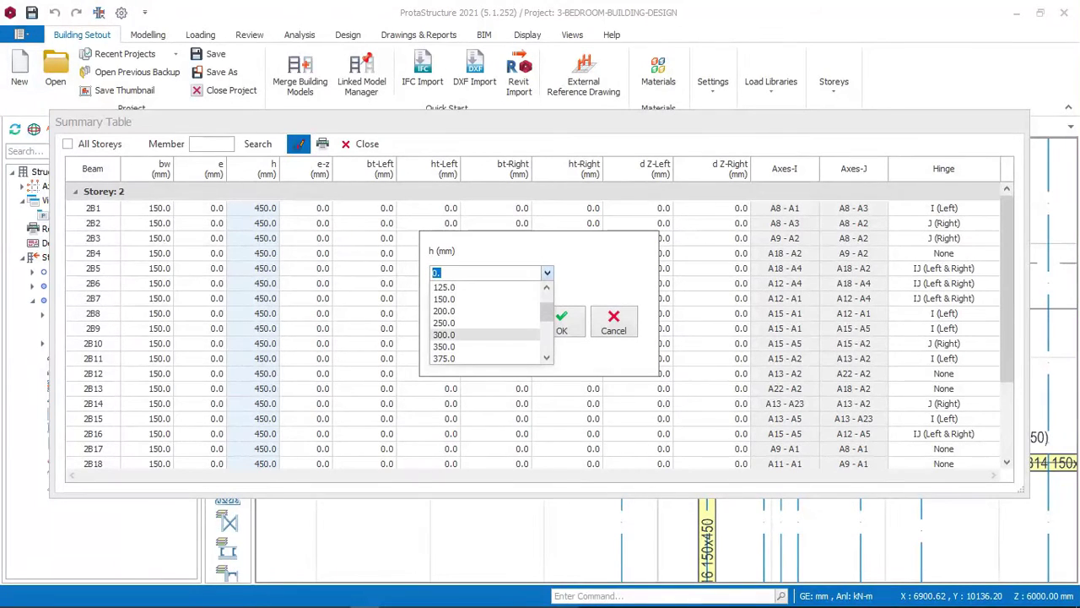
{"action": "left_click", "coordinate": [445, 334]}
{"action": "type", "text": "300."}
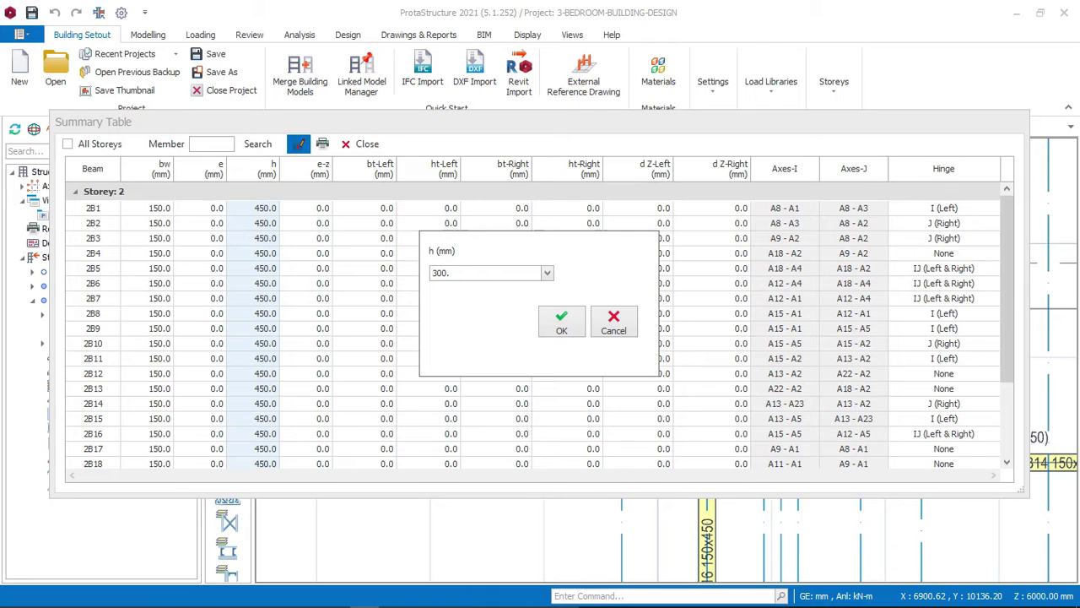
{"action": "key", "text": "BackSpace"}
{"action": "key", "text": "Return"}
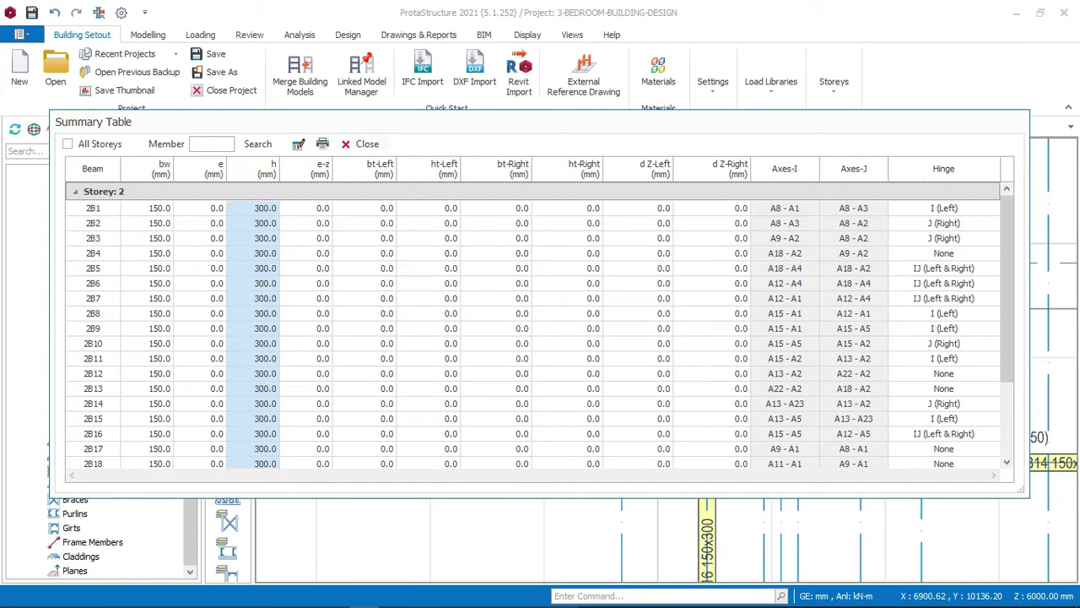
{"action": "left_click", "coordinate": [363, 143]}
Check the updated beam section labels in the Storey 2 plan
{"action": "scroll", "coordinate": [502, 306], "scroll_direction": "up", "scroll_amount": 4}
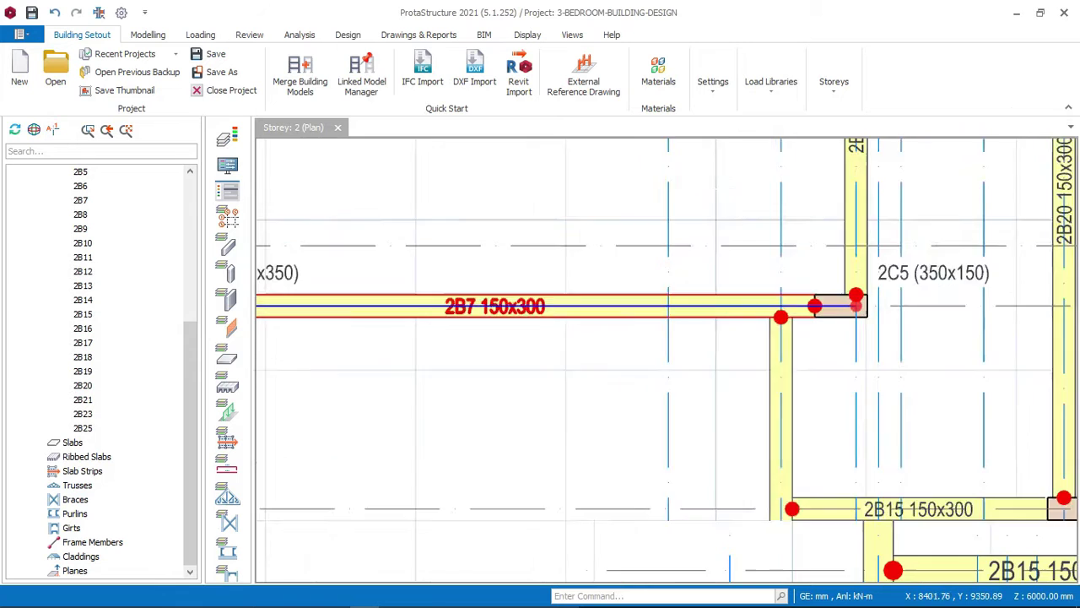
{"action": "scroll", "coordinate": [501, 305], "scroll_direction": "down", "scroll_amount": 5}
{"action": "middle_click_drag", "start_coordinate": [894, 413], "coordinate": [840, 369]}
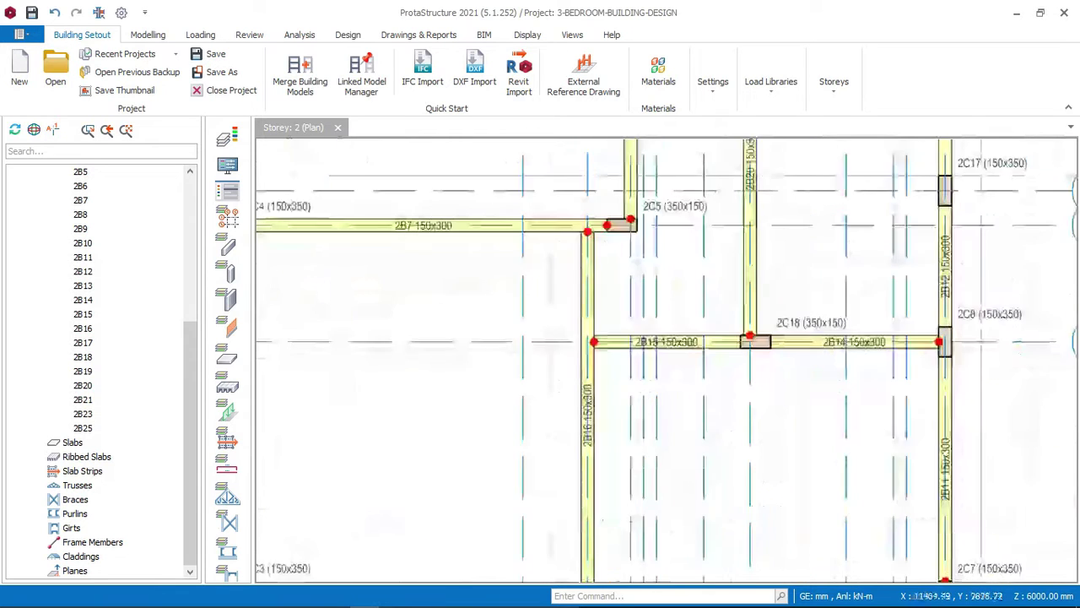
{"action": "scroll", "coordinate": [657, 285], "scroll_direction": "down", "scroll_amount": 3}
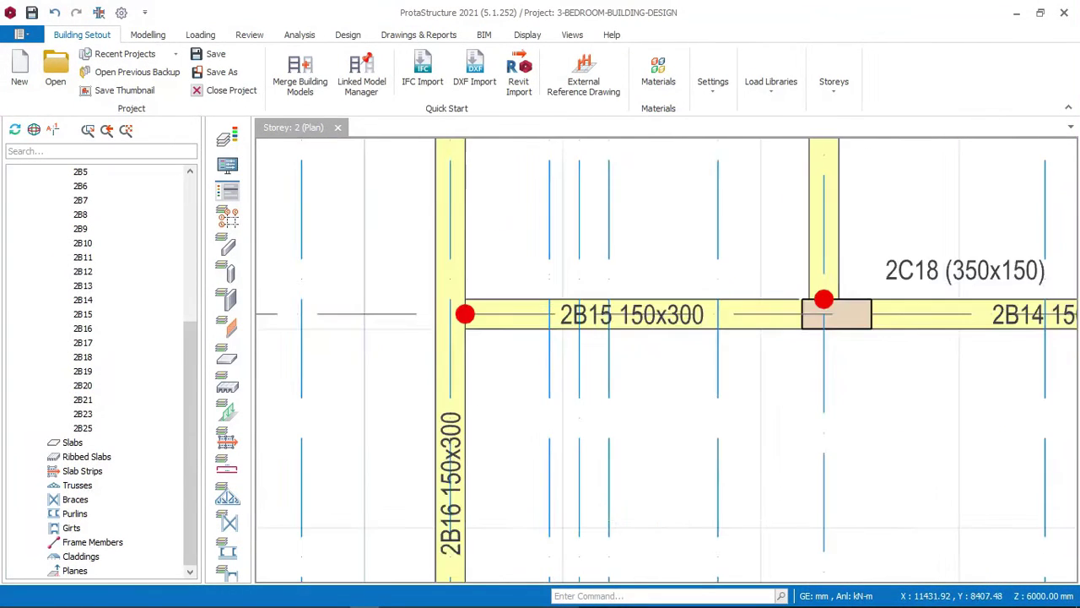
{"action": "scroll", "coordinate": [93, 271], "scroll_direction": "up", "scroll_amount": 5}
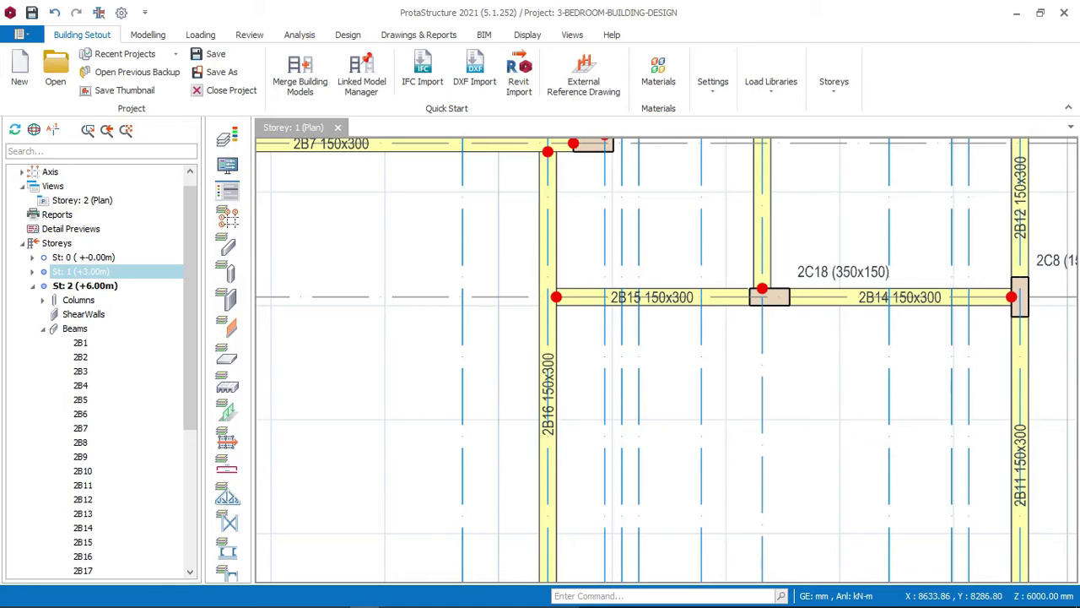
Return to the Storey 1 plan and examine the beam sections around the slabs and staircase
{"action": "double_click", "coordinate": [81, 271]}
{"action": "scroll", "coordinate": [585, 346], "scroll_direction": "up", "scroll_amount": 4}
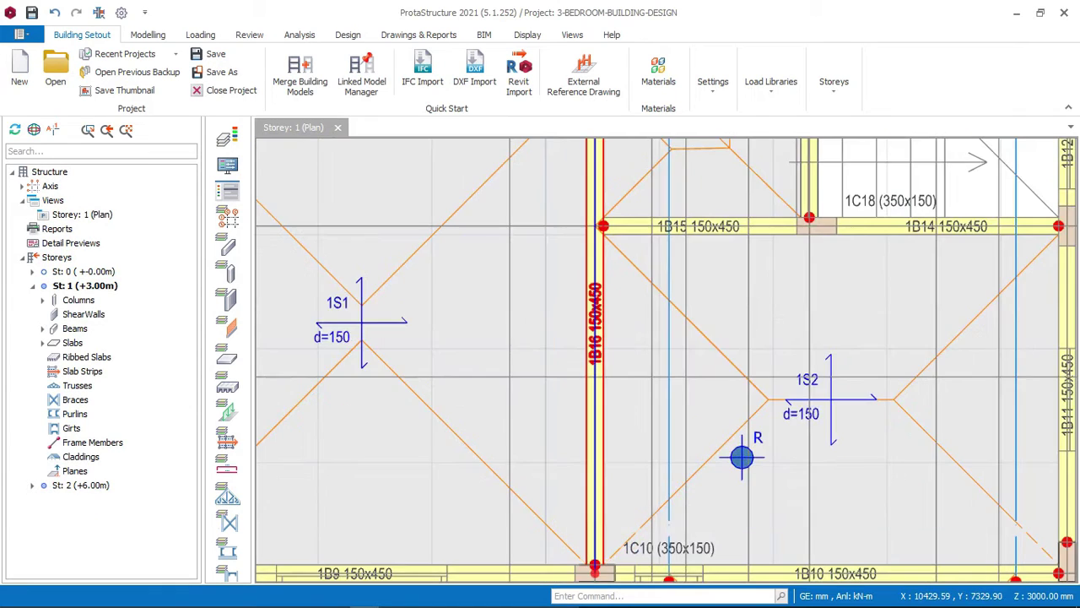
{"action": "scroll", "coordinate": [623, 282], "scroll_direction": "down", "scroll_amount": 4}
{"action": "scroll", "coordinate": [700, 374], "scroll_direction": "down", "scroll_amount": 2}
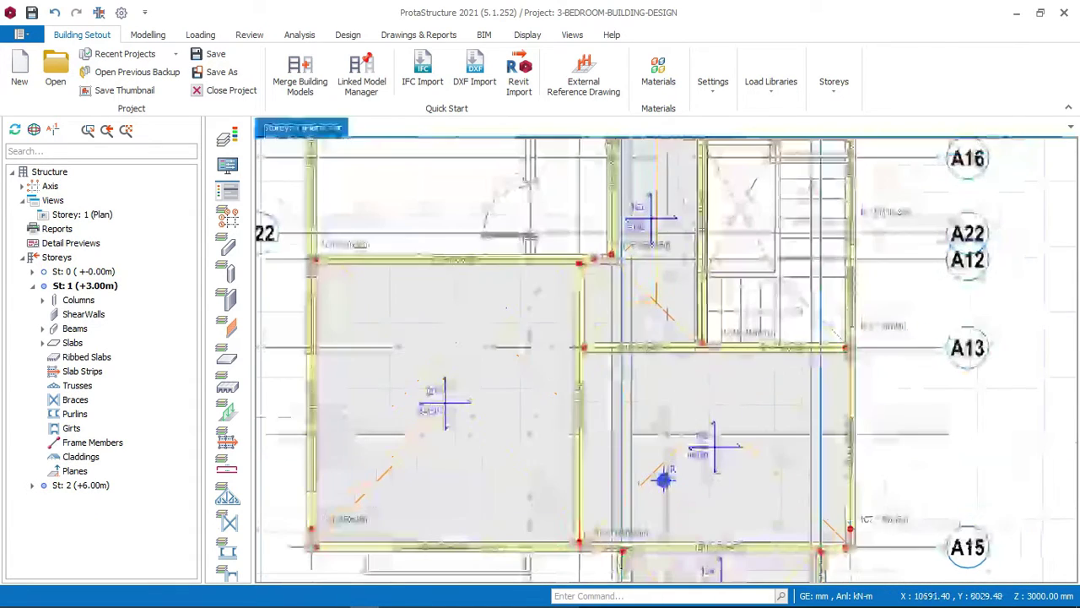
{"action": "scroll", "coordinate": [677, 455], "scroll_direction": "up", "scroll_amount": 2}
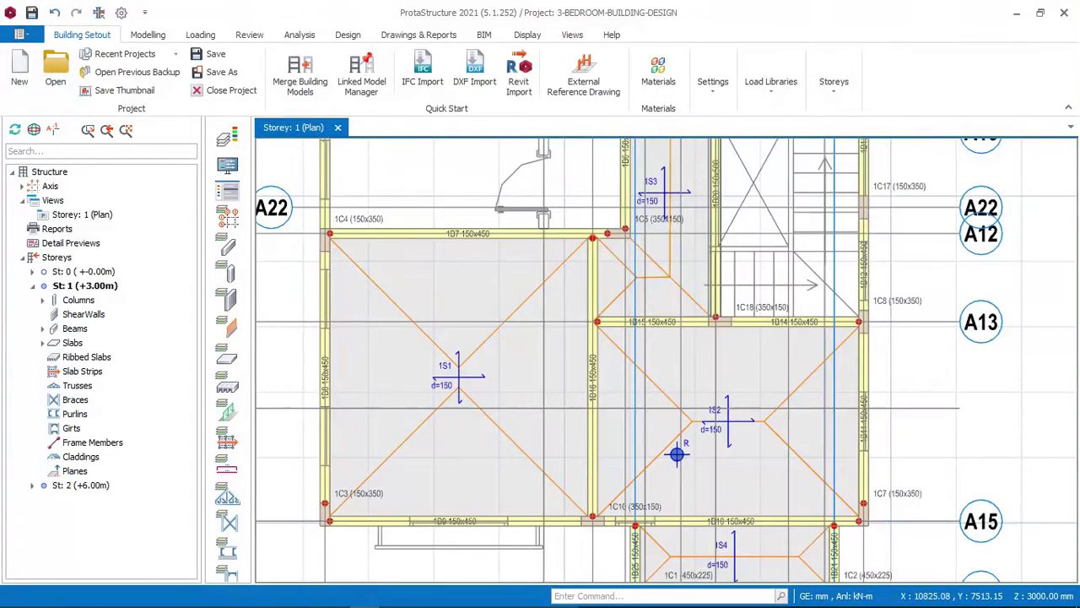
{"action": "scroll", "coordinate": [473, 232], "scroll_direction": "up", "scroll_amount": 5}
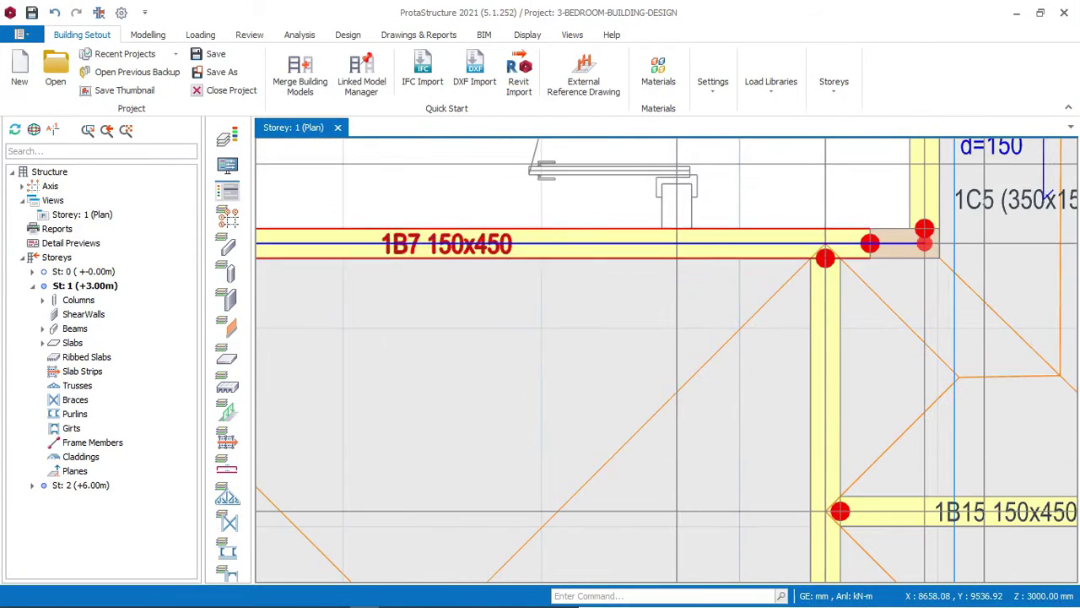
{"action": "scroll", "coordinate": [551, 295], "scroll_direction": "down", "scroll_amount": 7}
{"action": "scroll", "coordinate": [559, 212], "scroll_direction": "up", "scroll_amount": 2}
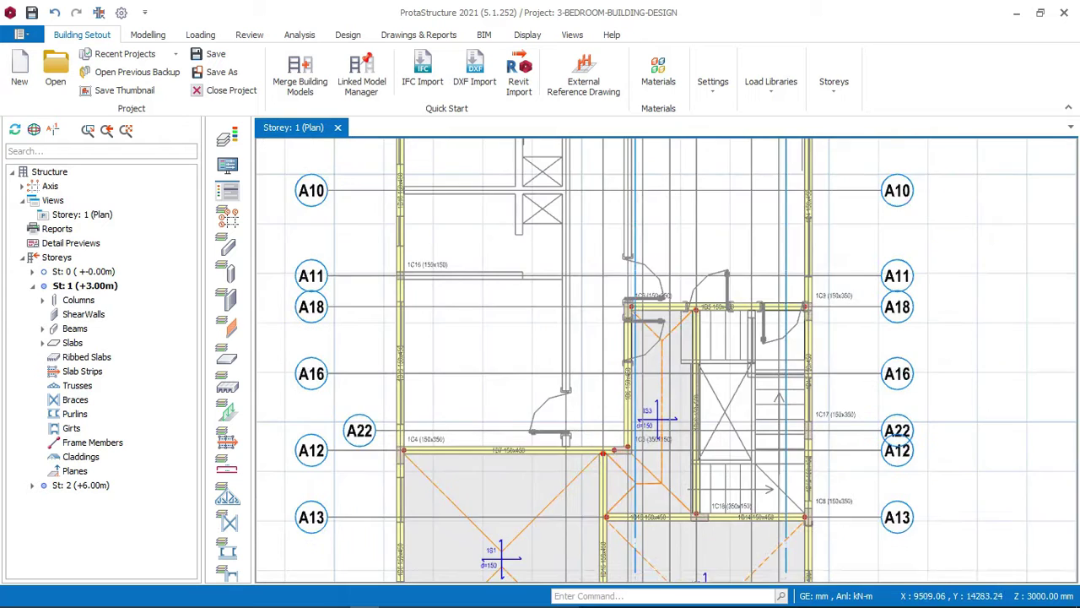
{"action": "middle_click_drag", "start_coordinate": [437, 302], "coordinate": [437, 353]}
{"action": "scroll", "coordinate": [404, 423], "scroll_direction": "up", "scroll_amount": 4}
{"action": "scroll", "coordinate": [401, 372], "scroll_direction": "down", "scroll_amount": 3}
Examine the right elevation of the reference drawing to compare the two-storey and single-storey roof levels
{"action": "scroll", "coordinate": [472, 233], "scroll_direction": "down", "scroll_amount": 5}
{"action": "middle_click_drag", "start_coordinate": [927, 410], "coordinate": [664, 330]}
{"action": "scroll", "coordinate": [666, 325], "scroll_direction": "up", "scroll_amount": 4}
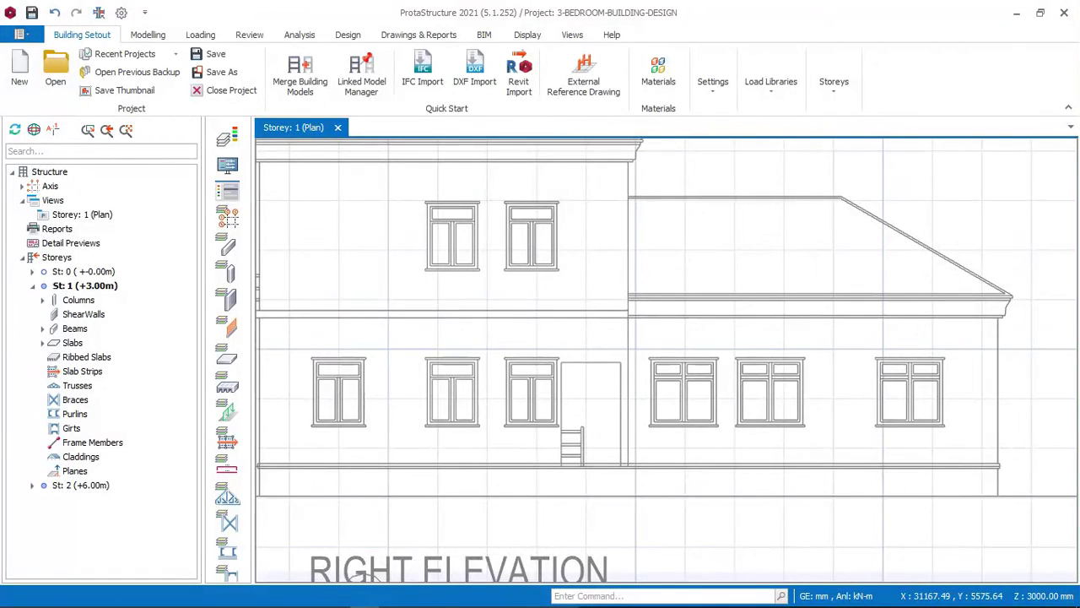
{"action": "scroll", "coordinate": [948, 351], "scroll_direction": "down", "scroll_amount": 1}
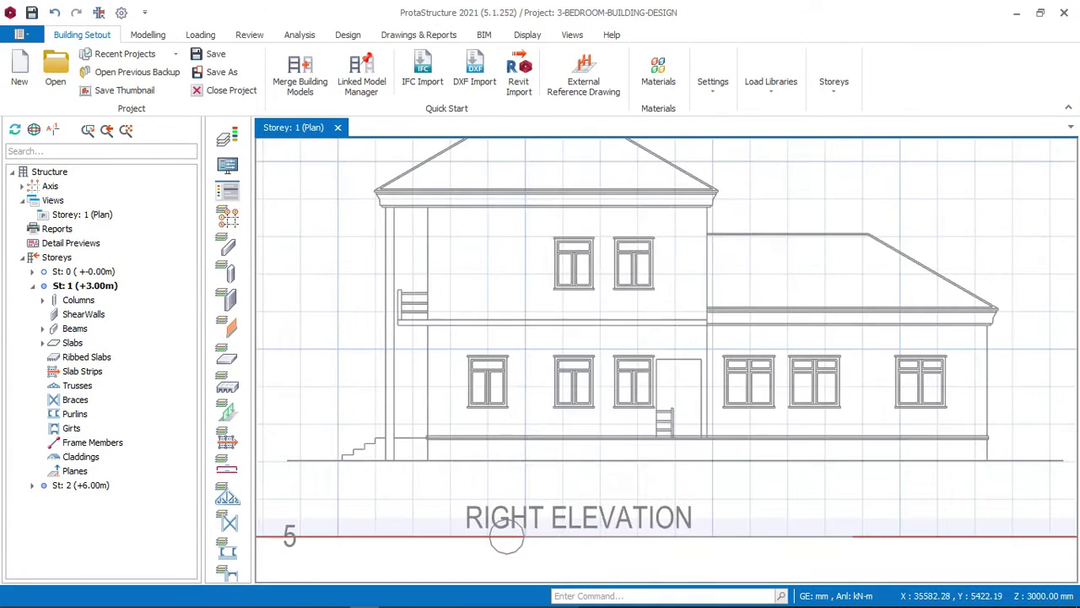
{"action": "scroll", "coordinate": [506, 537], "scroll_direction": "up", "scroll_amount": 1}
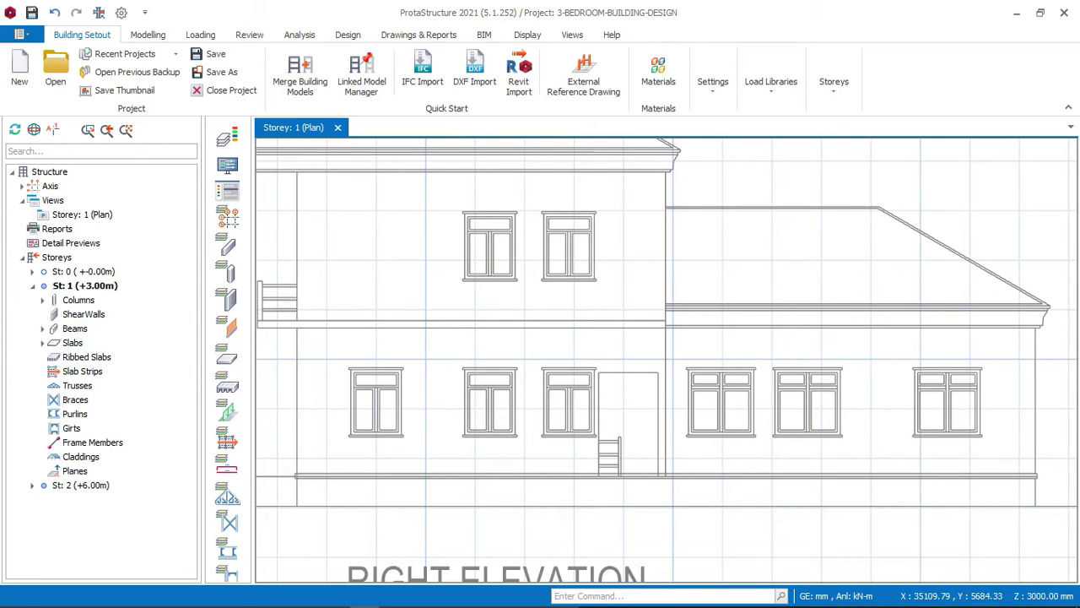
{"action": "scroll", "coordinate": [550, 542], "scroll_direction": "down", "scroll_amount": 1}
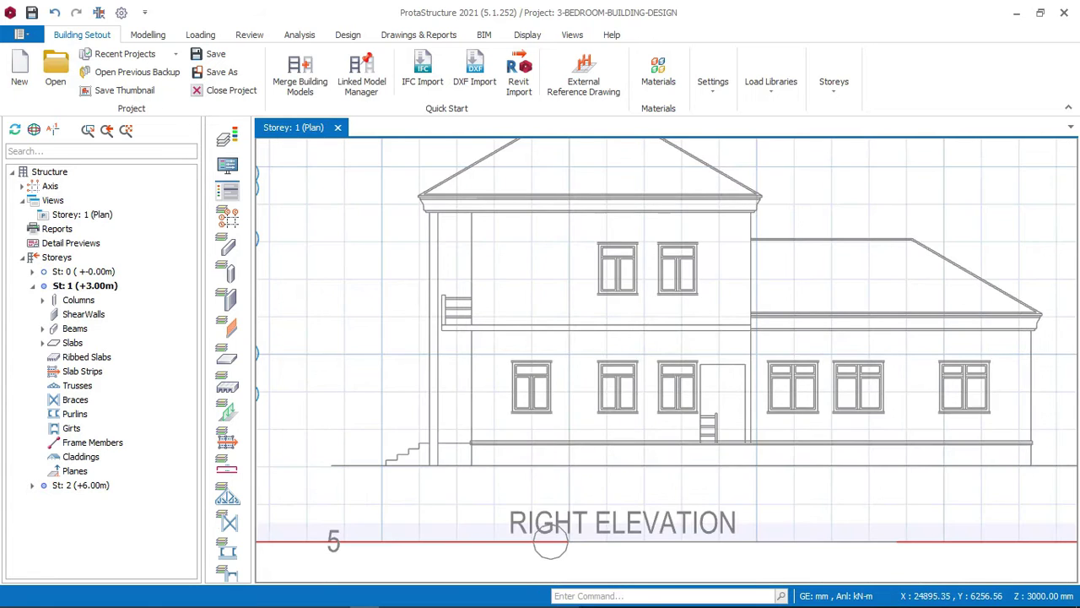
Select the two Storey 1 beams along axis A1 between axes A12 and A9
{"action": "scroll", "coordinate": [710, 411], "scroll_direction": "down", "scroll_amount": 2}
{"action": "middle_click_drag", "start_coordinate": [710, 410], "coordinate": [980, 520]}
{"action": "scroll", "coordinate": [603, 344], "scroll_direction": "up", "scroll_amount": 3}
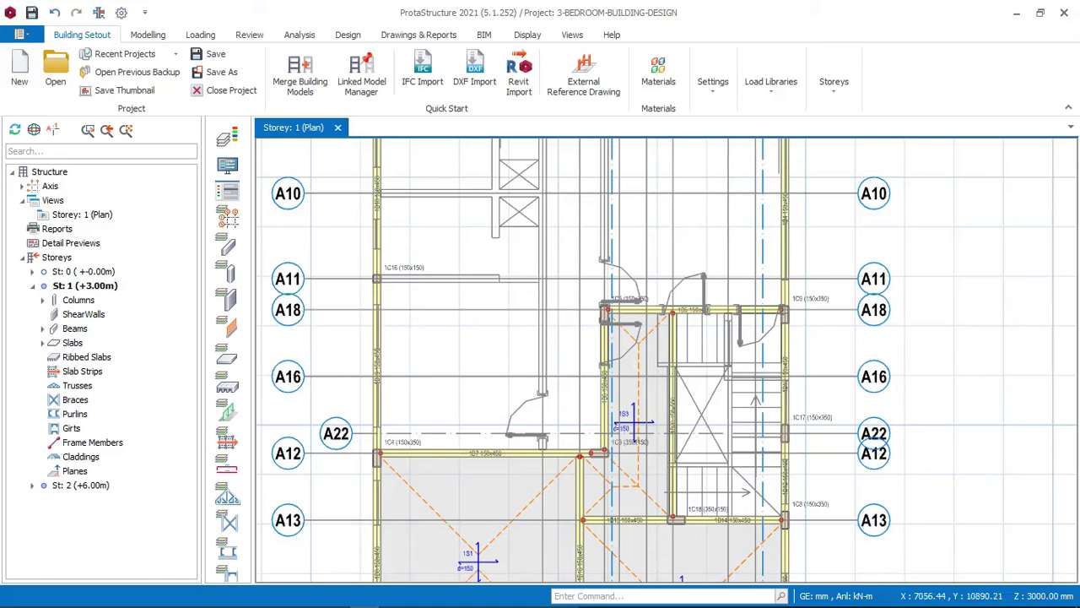
{"action": "mouse_move", "coordinate": [377, 353]}
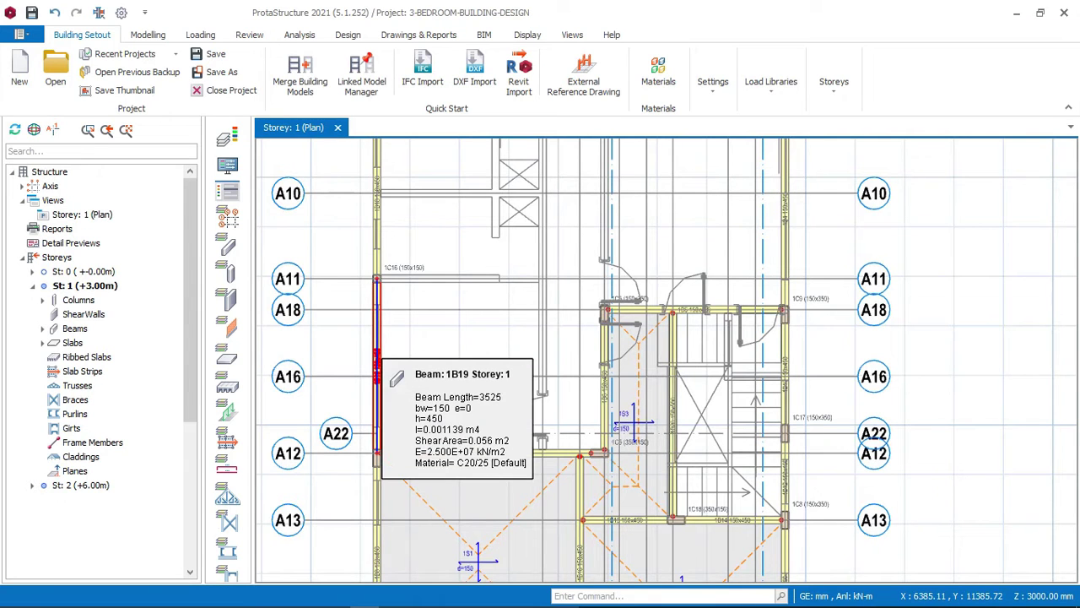
{"action": "left_click", "coordinate": [377, 355]}
{"action": "scroll", "coordinate": [377, 354], "scroll_direction": "down", "scroll_amount": 3}
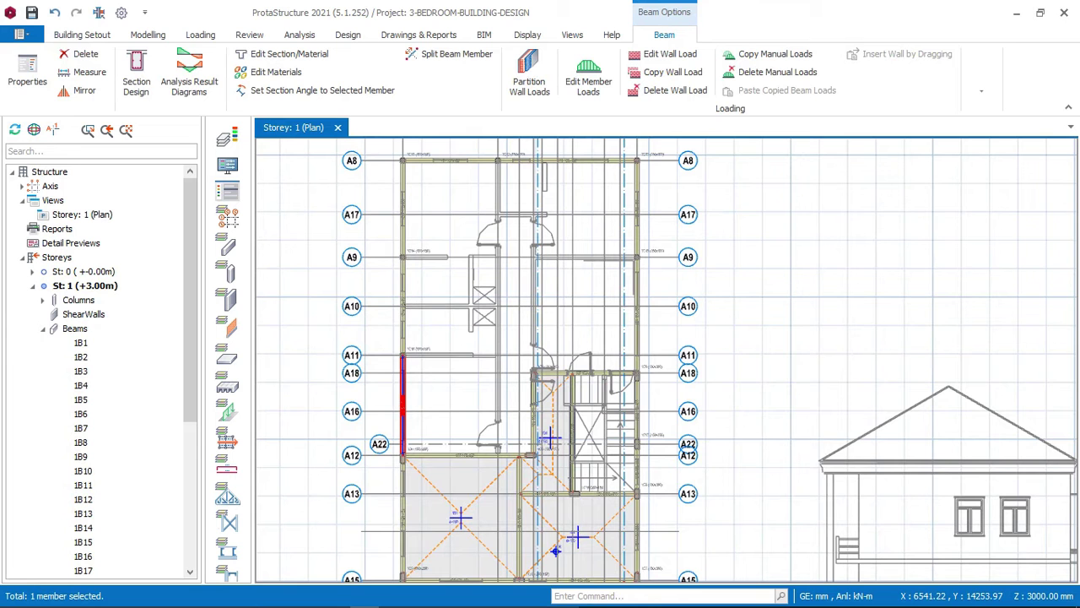
{"action": "scroll", "coordinate": [398, 295], "scroll_direction": "up", "scroll_amount": 3}
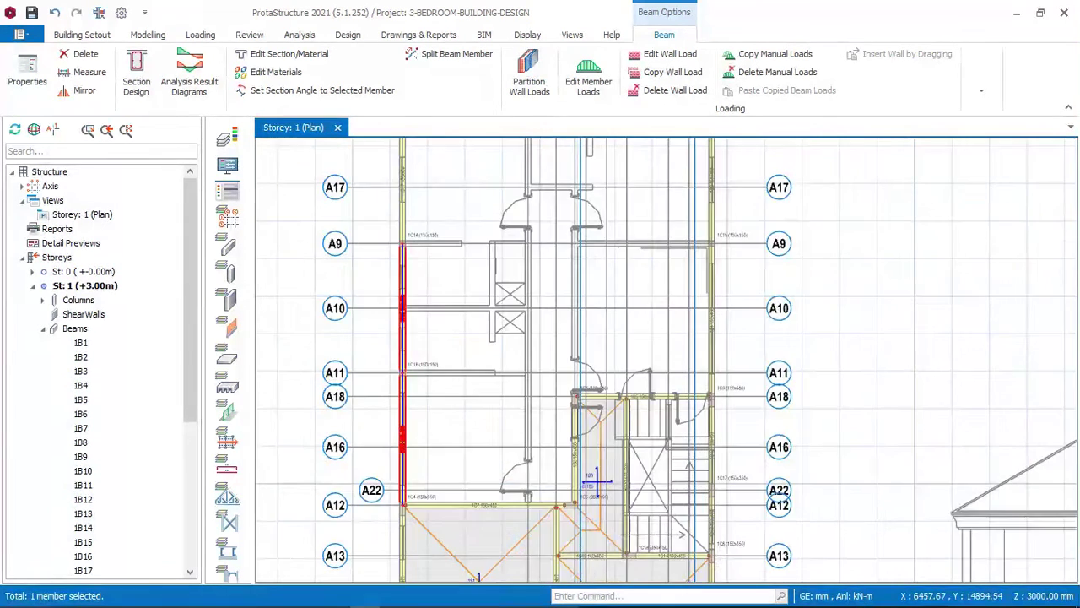
{"action": "left_click", "coordinate": [401, 311]}
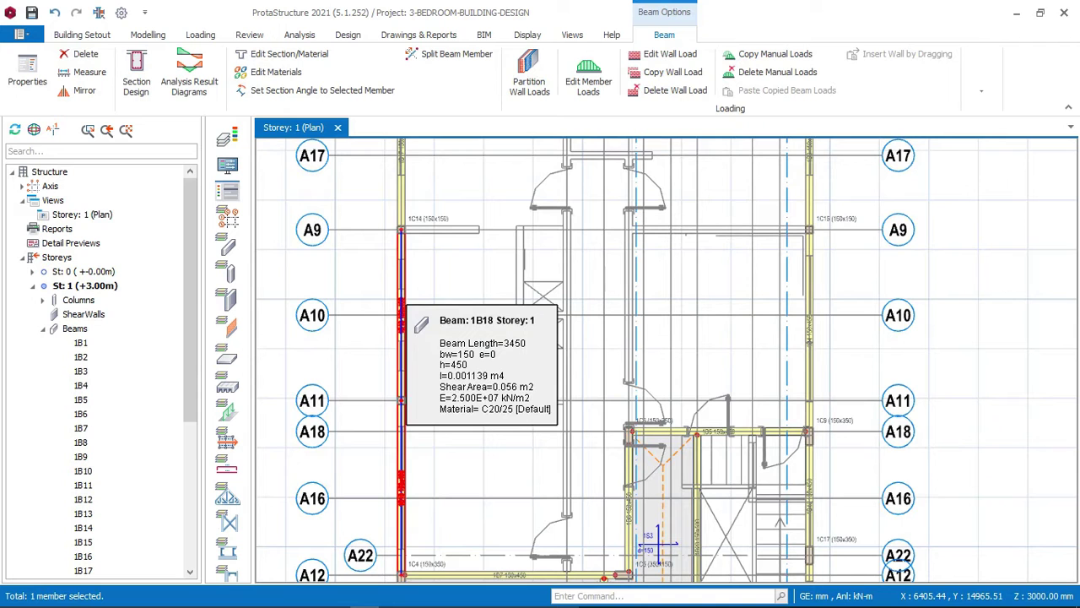
Add the Storey 1 beam along axis A1 between A9 and A8 and both beams along axis A8 to the selection
{"action": "scroll", "coordinate": [419, 345], "scroll_direction": "down", "scroll_amount": 3}
{"action": "scroll", "coordinate": [411, 269], "scroll_direction": "up", "scroll_amount": 5}
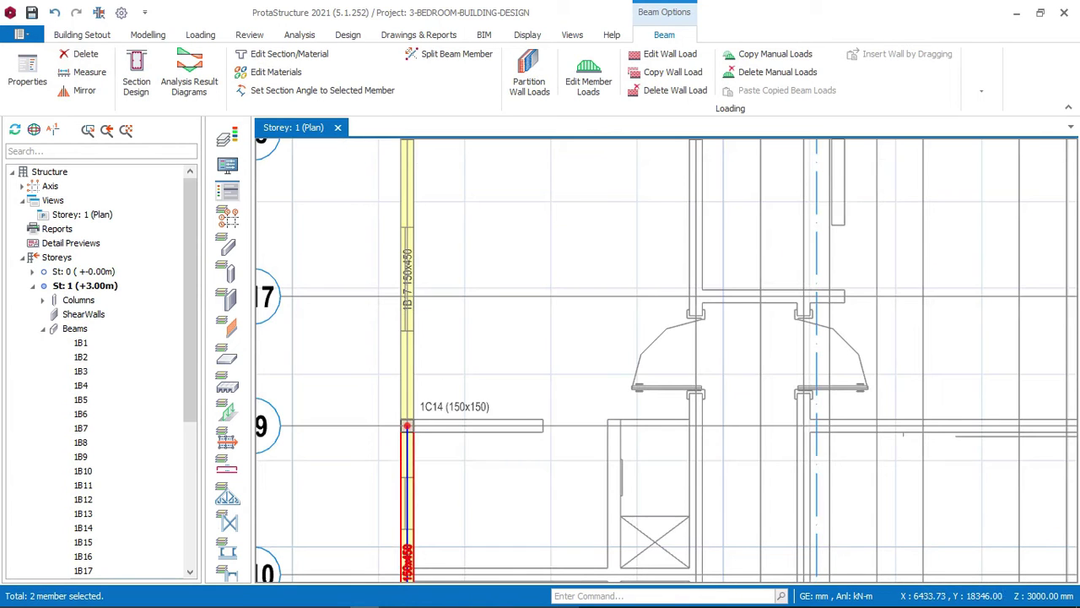
{"action": "left_click", "coordinate": [407, 253]}
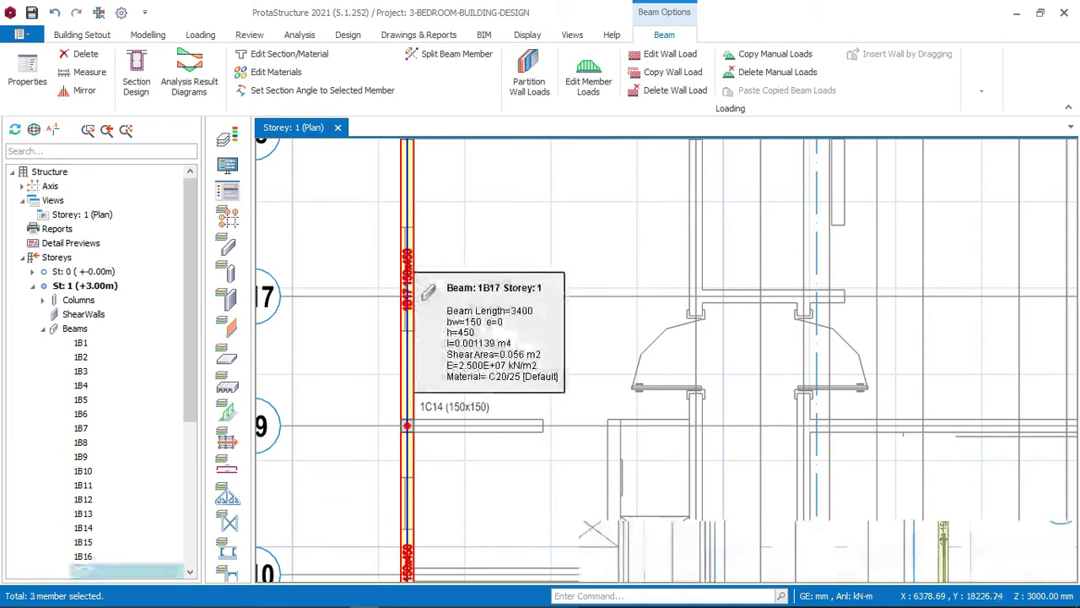
{"action": "scroll", "coordinate": [428, 290], "scroll_direction": "down", "scroll_amount": 5}
{"action": "scroll", "coordinate": [935, 236], "scroll_direction": "up", "scroll_amount": 8}
{"action": "left_click", "coordinate": [415, 235]}
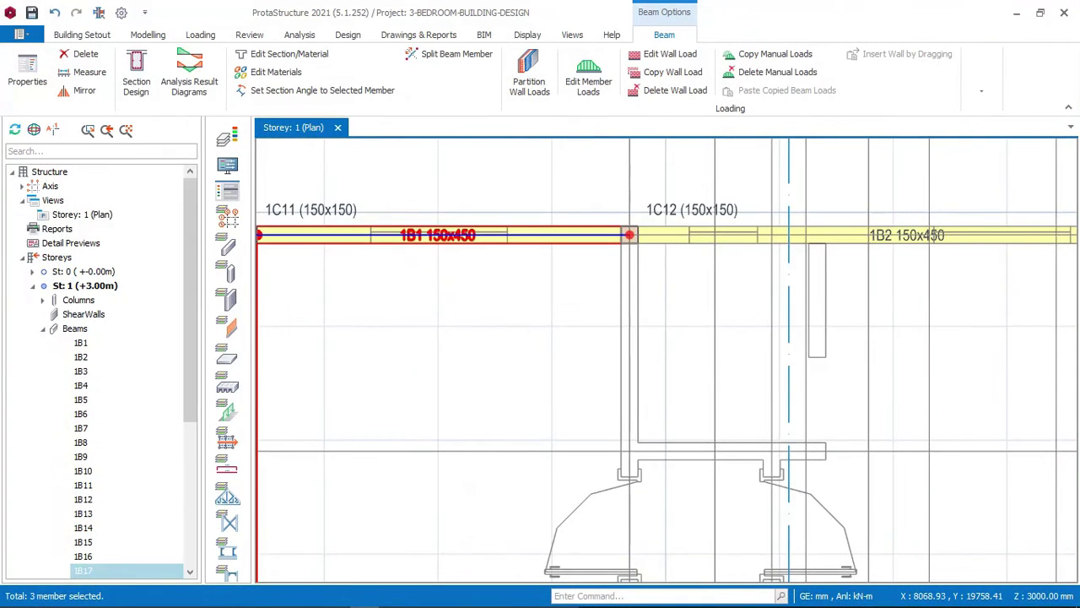
{"action": "scroll", "coordinate": [408, 233], "scroll_direction": "down", "scroll_amount": 3}
{"action": "scroll", "coordinate": [687, 232], "scroll_direction": "up", "scroll_amount": 3}
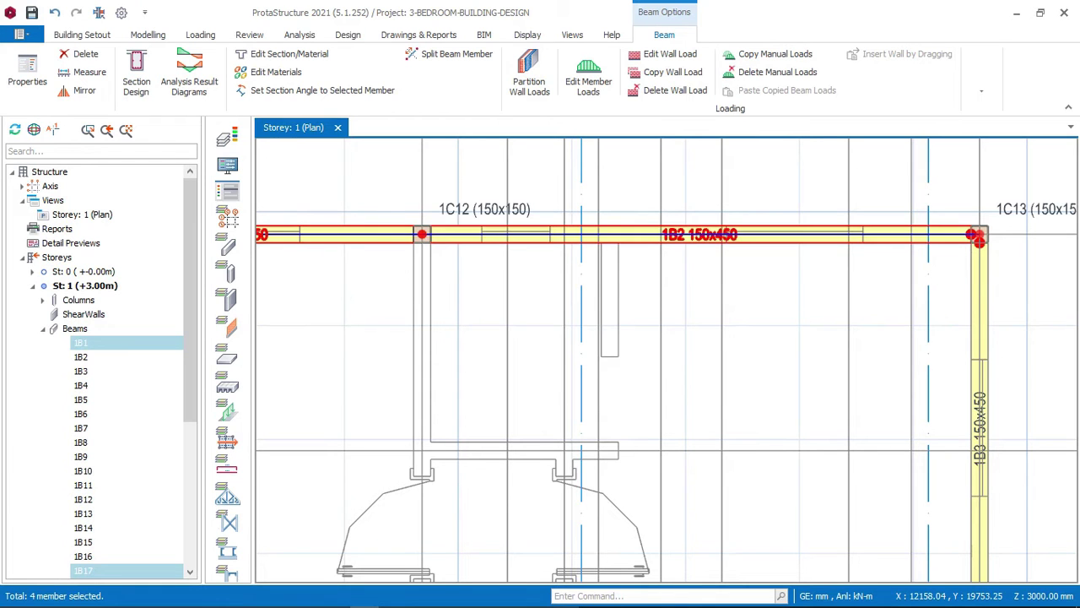
{"action": "scroll", "coordinate": [979, 242], "scroll_direction": "down", "scroll_amount": 2}
{"action": "left_click", "coordinate": [605, 225]}
Add the two Storey 1 beams along axis A2 between axes A8 and A18 to the selection
{"action": "scroll", "coordinate": [727, 305], "scroll_direction": "up", "scroll_amount": 3}
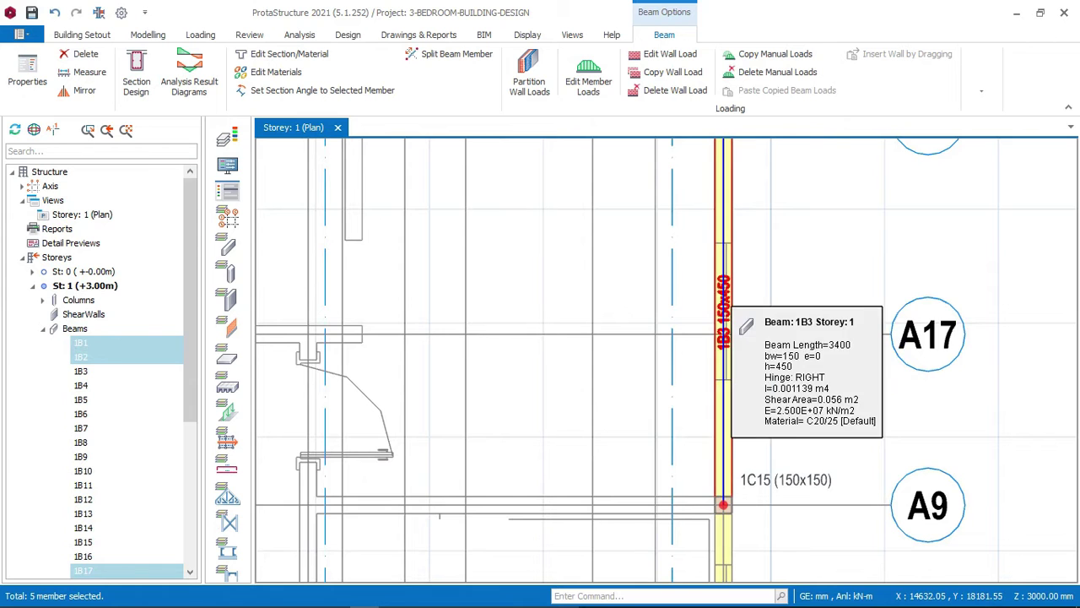
{"action": "scroll", "coordinate": [724, 303], "scroll_direction": "down", "scroll_amount": 4}
{"action": "scroll", "coordinate": [694, 408], "scroll_direction": "up", "scroll_amount": 3}
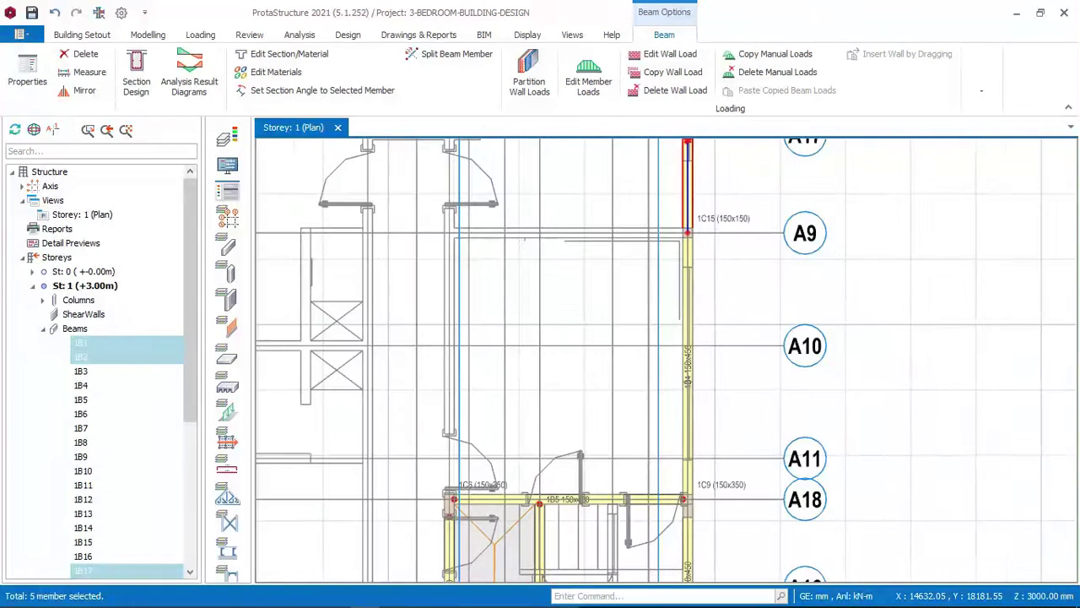
{"action": "left_click", "coordinate": [687, 367]}
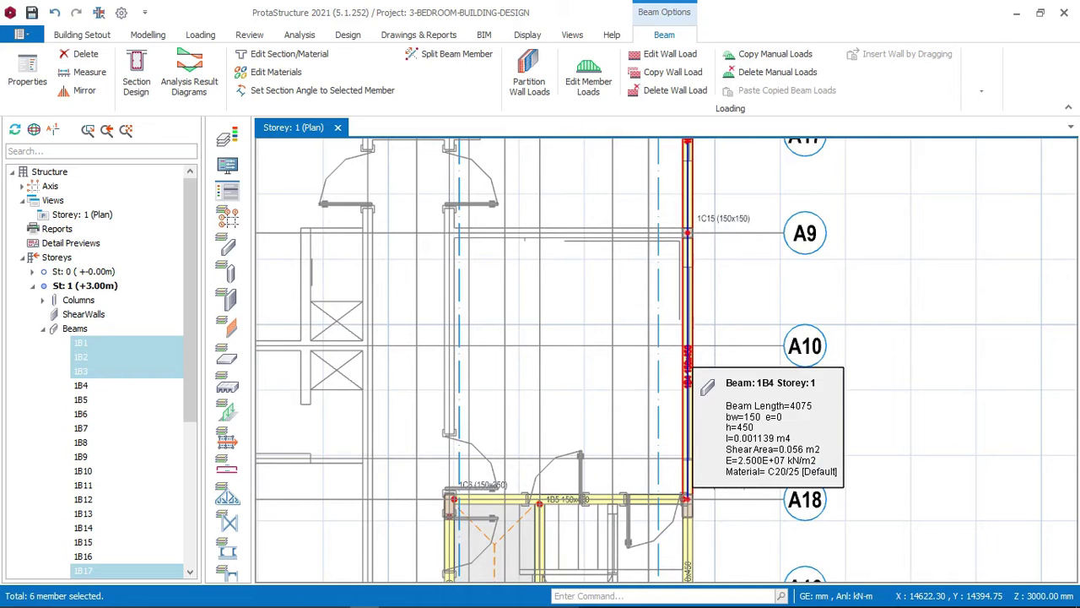
{"action": "scroll", "coordinate": [691, 284], "scroll_direction": "down", "scroll_amount": 3}
{"action": "left_click", "coordinate": [696, 284]}
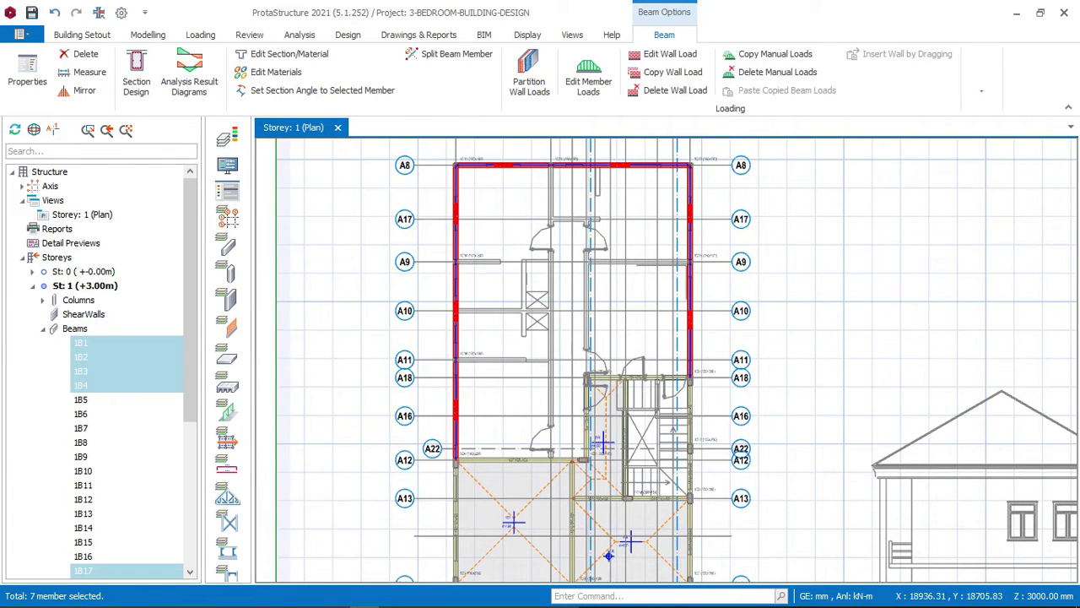
Set the depth h of all the selected Storey 1 beams to 300 mm through their summary table and clear the selection
{"action": "right_click", "coordinate": [831, 253]}
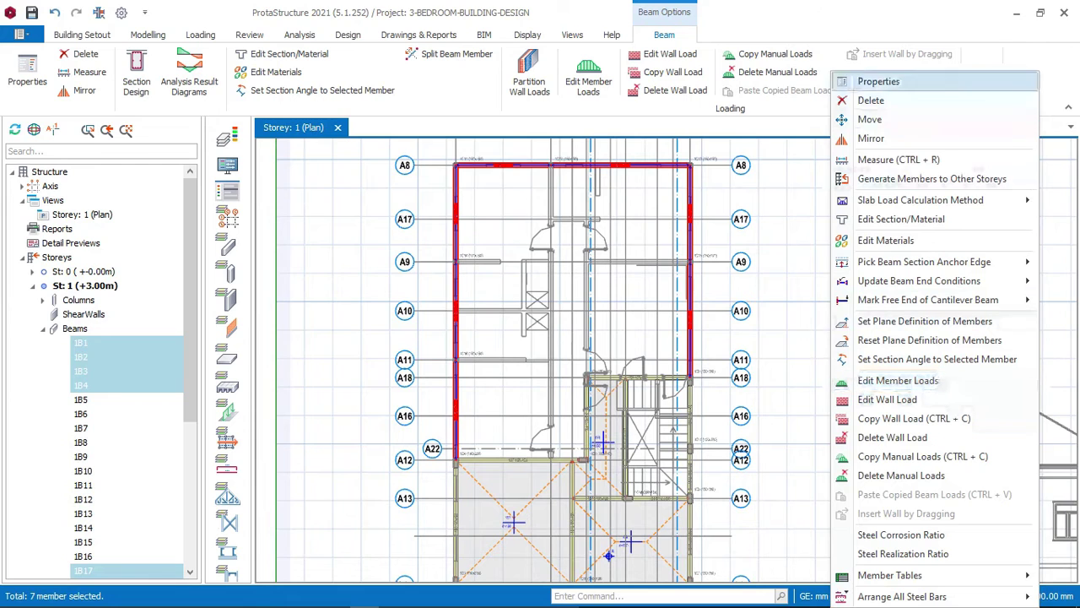
{"action": "left_click", "coordinate": [878, 81]}
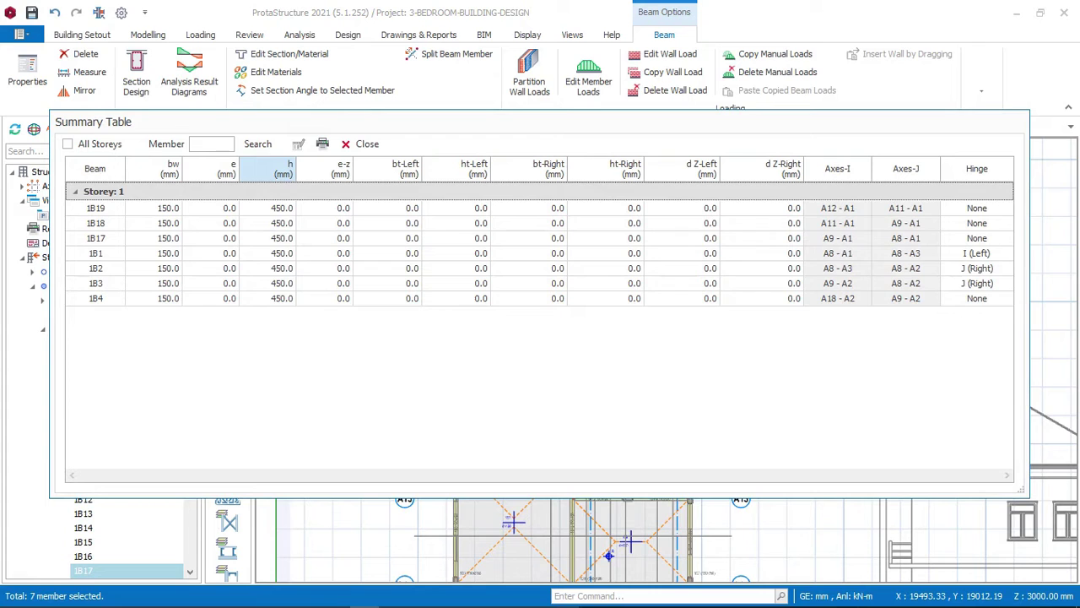
{"action": "left_click", "coordinate": [278, 169]}
{"action": "left_click", "coordinate": [298, 144]}
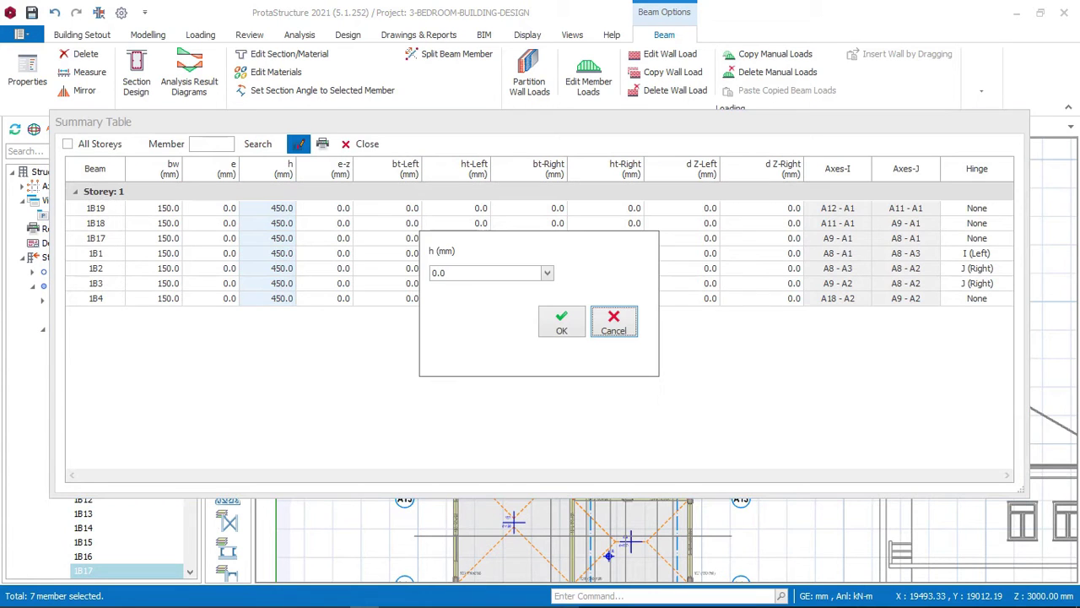
{"action": "left_click", "coordinate": [547, 273]}
{"action": "scroll", "coordinate": [486, 324], "scroll_direction": "down", "scroll_amount": 2}
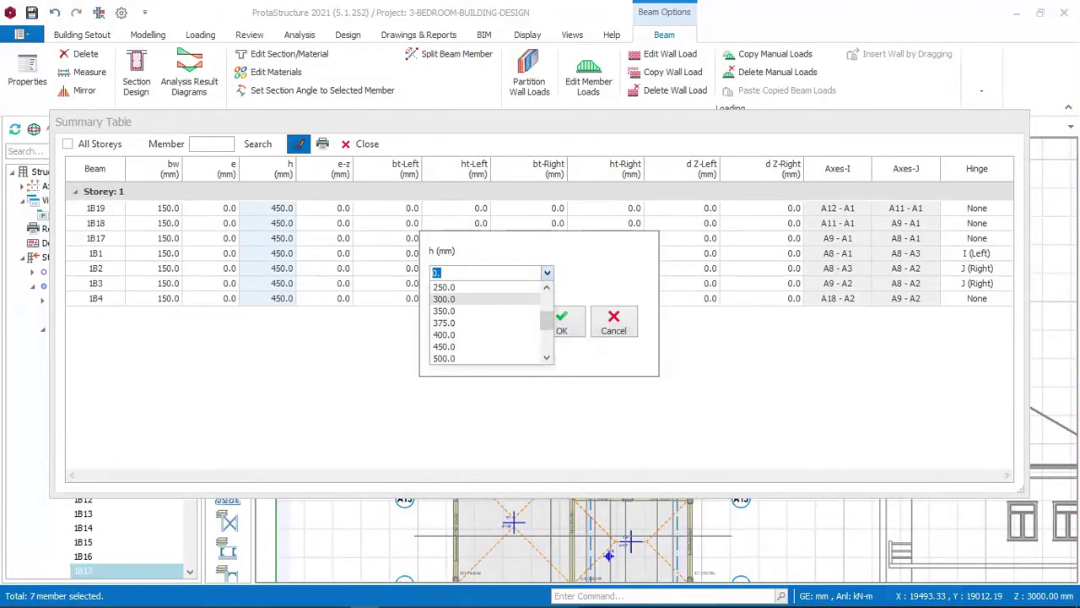
{"action": "left_click", "coordinate": [456, 298]}
{"action": "left_click", "coordinate": [562, 320]}
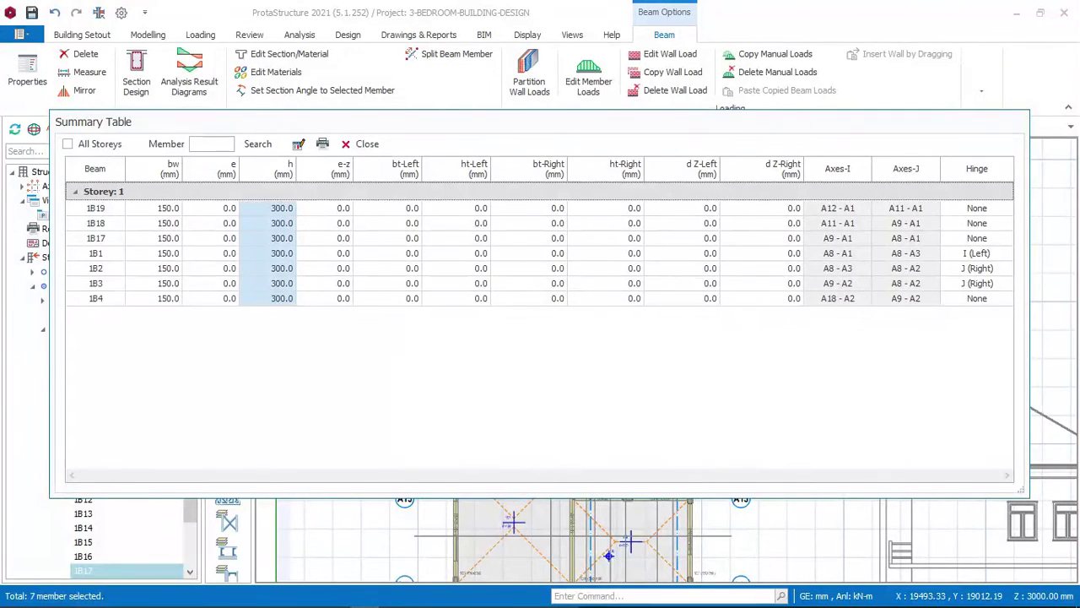
{"action": "left_click", "coordinate": [365, 143]}
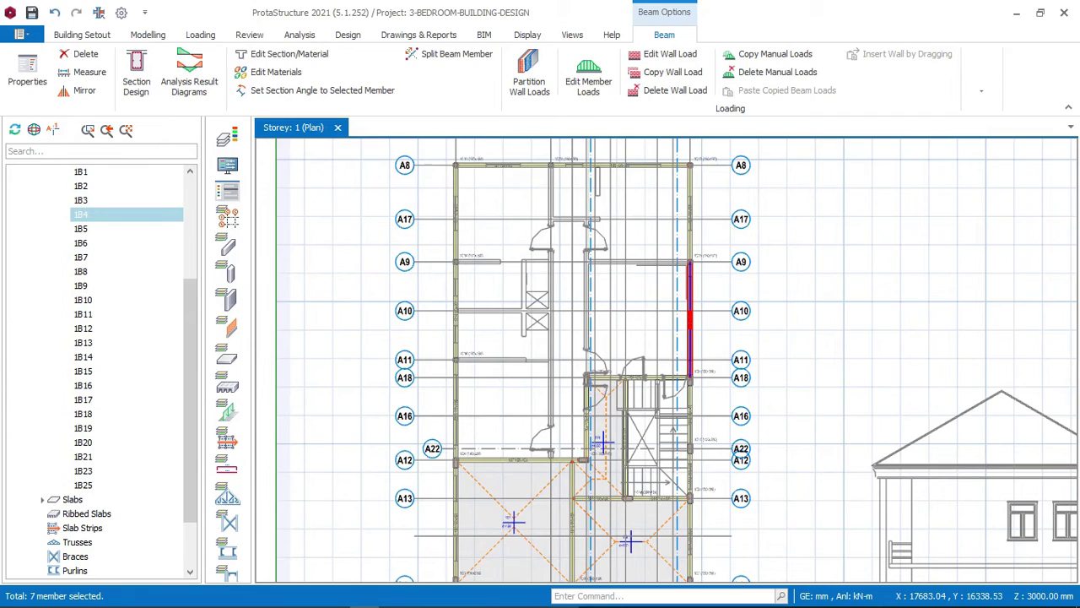
{"action": "scroll", "coordinate": [458, 409], "scroll_direction": "up", "scroll_amount": 8}
{"action": "key", "text": "Escape"}
Examine the Storey 1 beams around the slabs and the floor levels and entrance steps in the right elevation
{"action": "scroll", "coordinate": [443, 368], "scroll_direction": "down", "scroll_amount": 2}
{"action": "scroll", "coordinate": [667, 359], "scroll_direction": "down", "scroll_amount": 8}
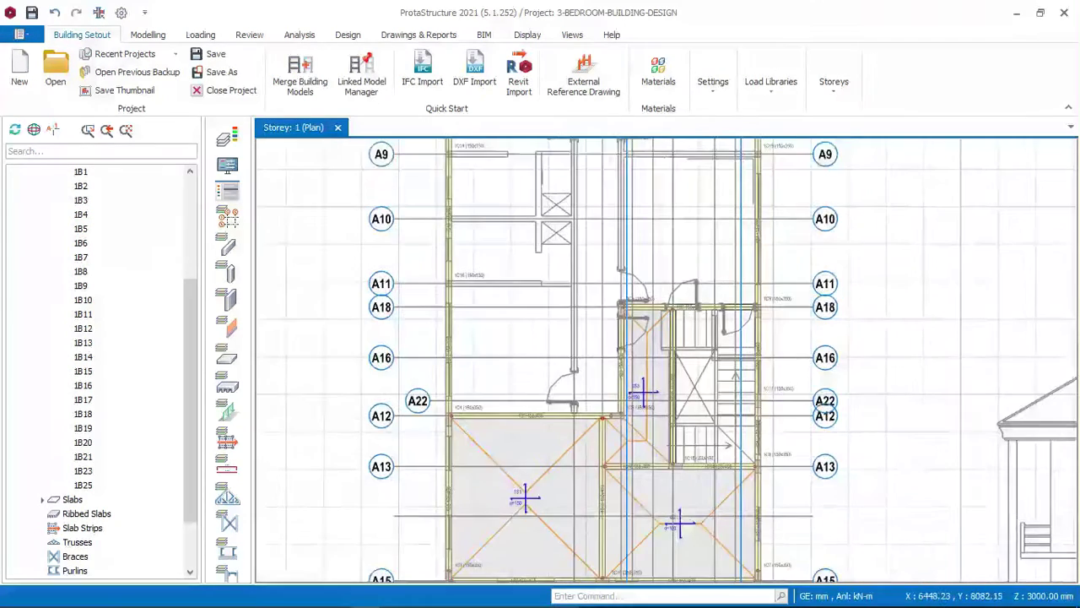
{"action": "scroll", "coordinate": [465, 345], "scroll_direction": "up", "scroll_amount": 5}
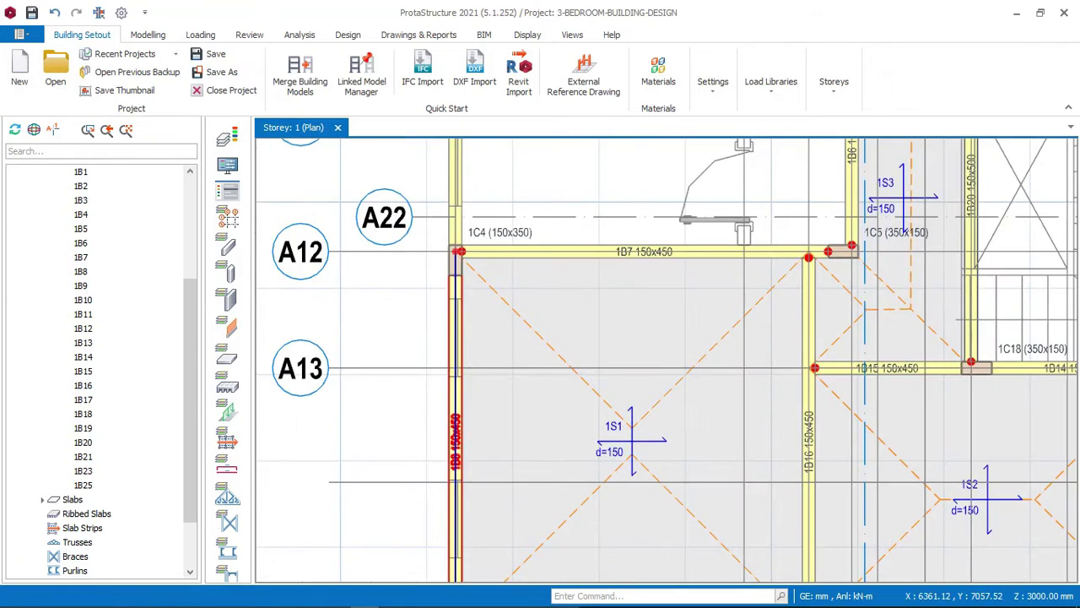
{"action": "scroll", "coordinate": [455, 403], "scroll_direction": "up", "scroll_amount": 1}
{"action": "scroll", "coordinate": [456, 363], "scroll_direction": "down", "scroll_amount": 5}
{"action": "middle_click_drag", "start_coordinate": [504, 297], "coordinate": [505, 418]}
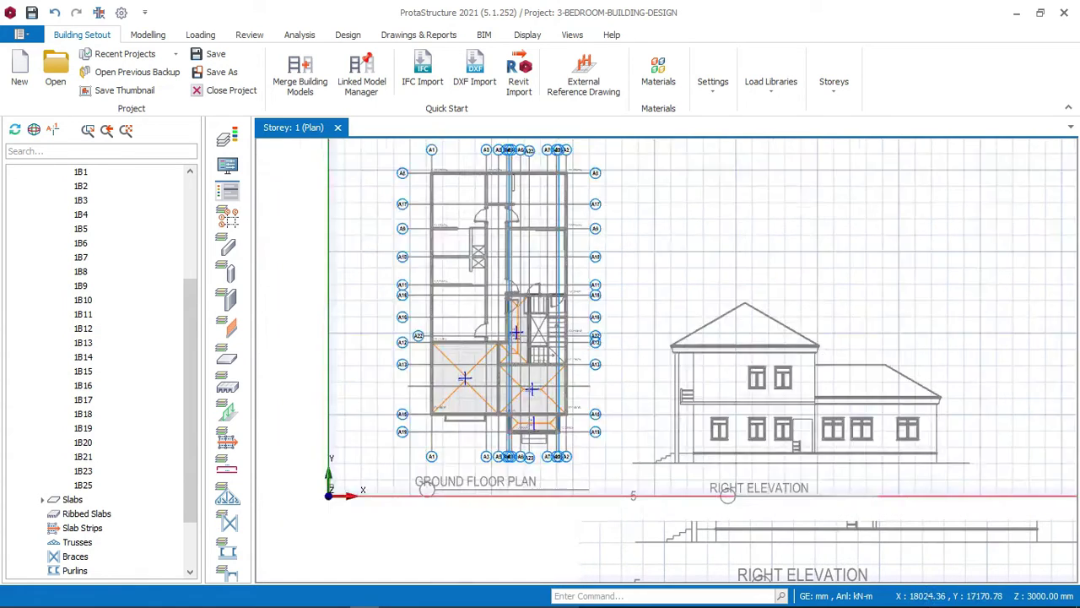
{"action": "scroll", "coordinate": [588, 290], "scroll_direction": "down", "scroll_amount": 2}
{"action": "scroll", "coordinate": [720, 512], "scroll_direction": "up", "scroll_amount": 2}
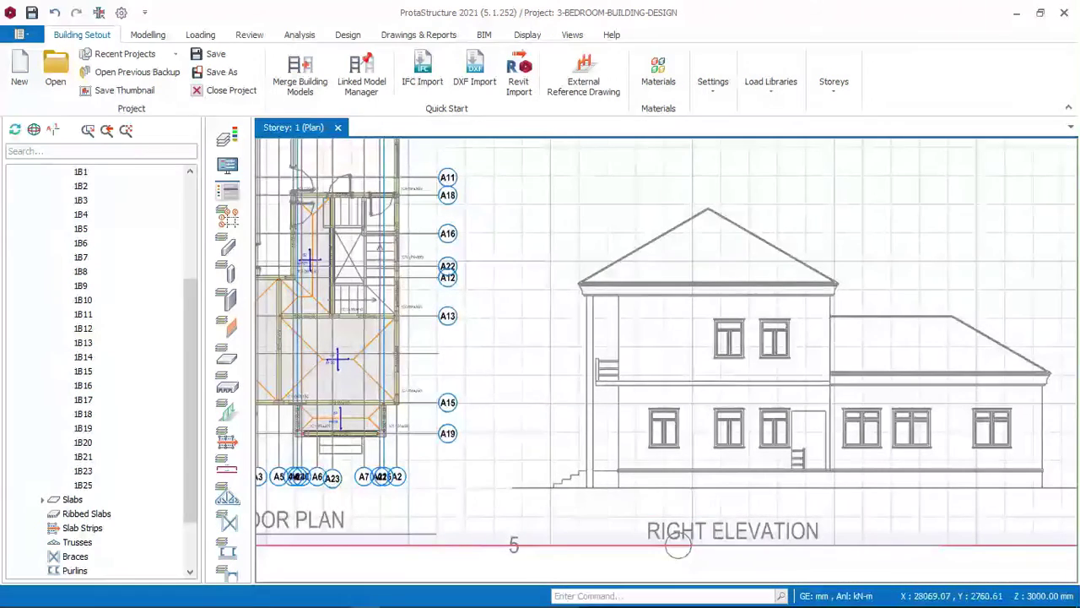
{"action": "scroll", "coordinate": [684, 557], "scroll_direction": "up", "scroll_amount": 1}
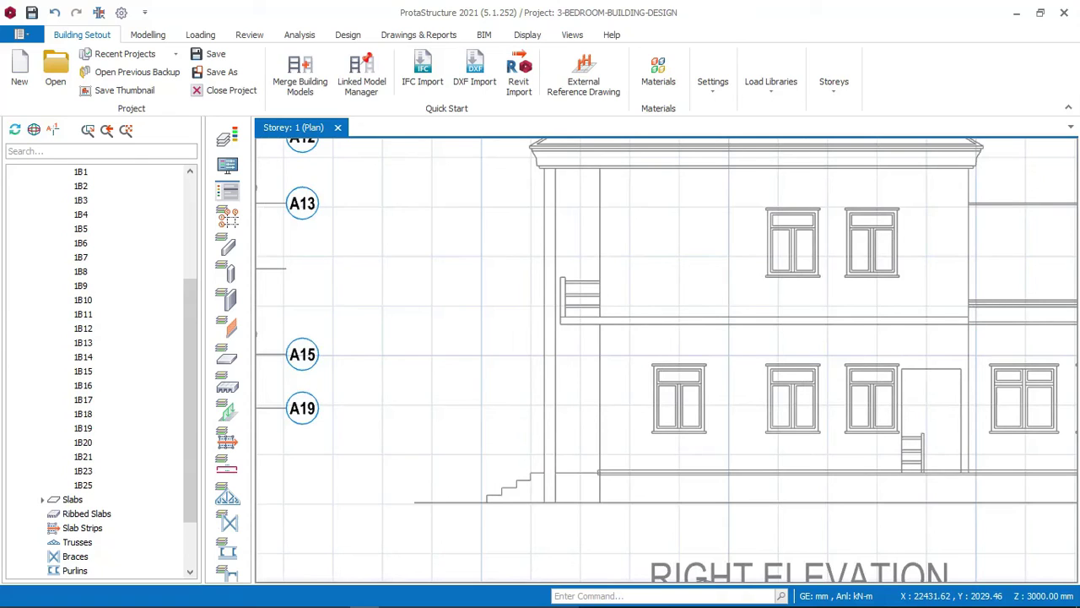
{"action": "scroll", "coordinate": [604, 502], "scroll_direction": "up", "scroll_amount": 1}
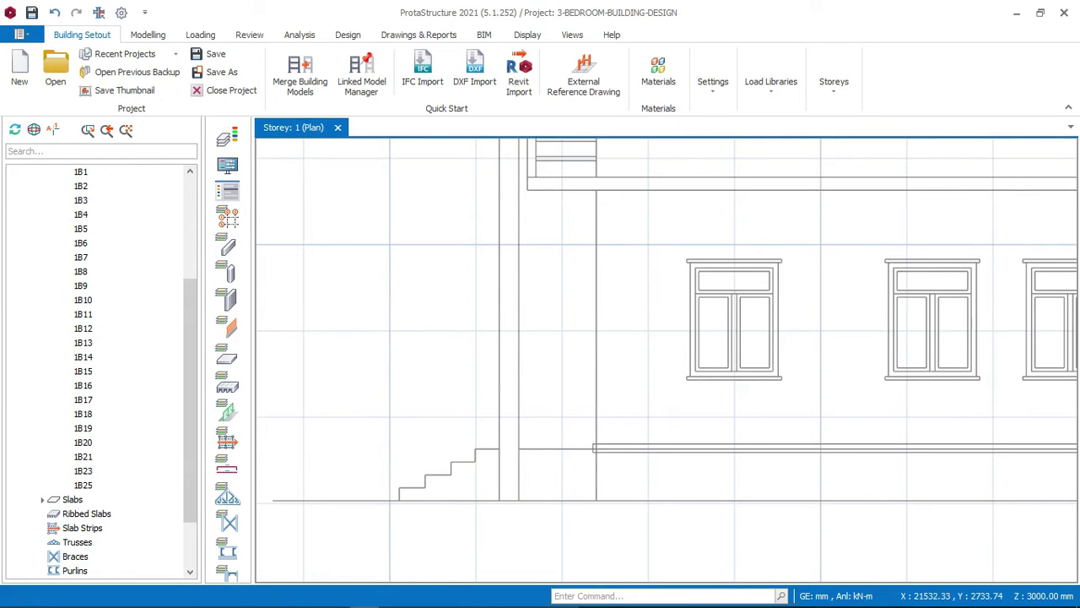
{"action": "scroll", "coordinate": [517, 403], "scroll_direction": "down", "scroll_amount": 1}
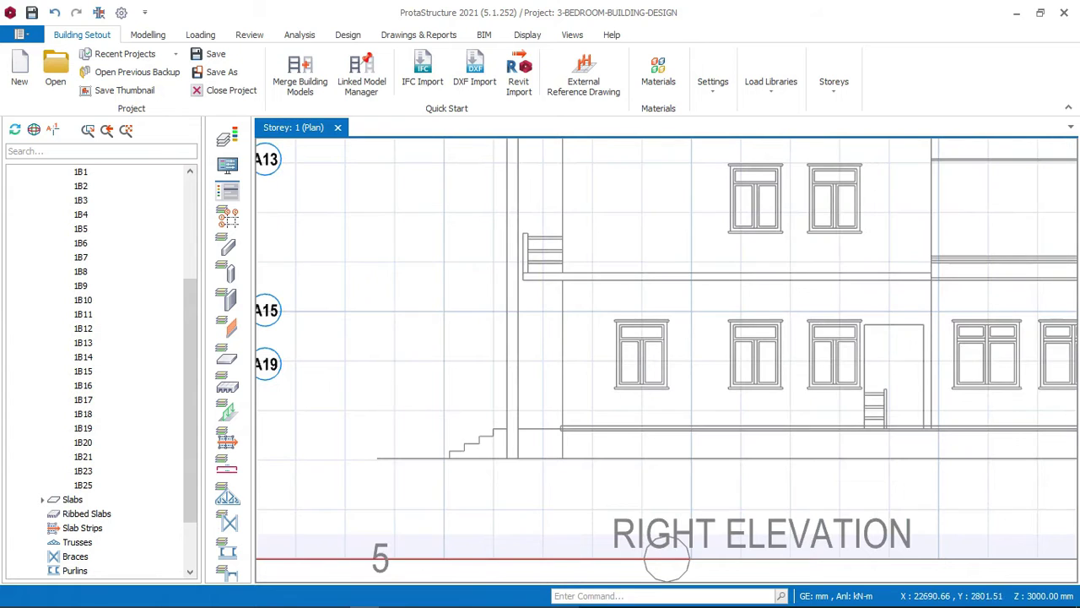
{"action": "scroll", "coordinate": [666, 557], "scroll_direction": "up", "scroll_amount": 1}
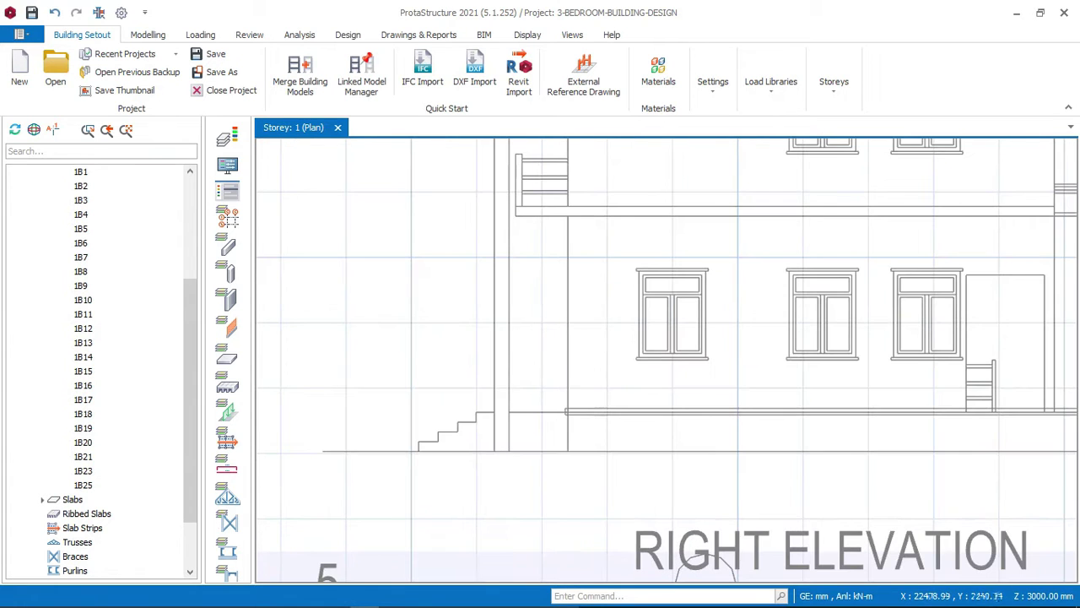
{"action": "scroll", "coordinate": [700, 564], "scroll_direction": "down", "scroll_amount": 5}
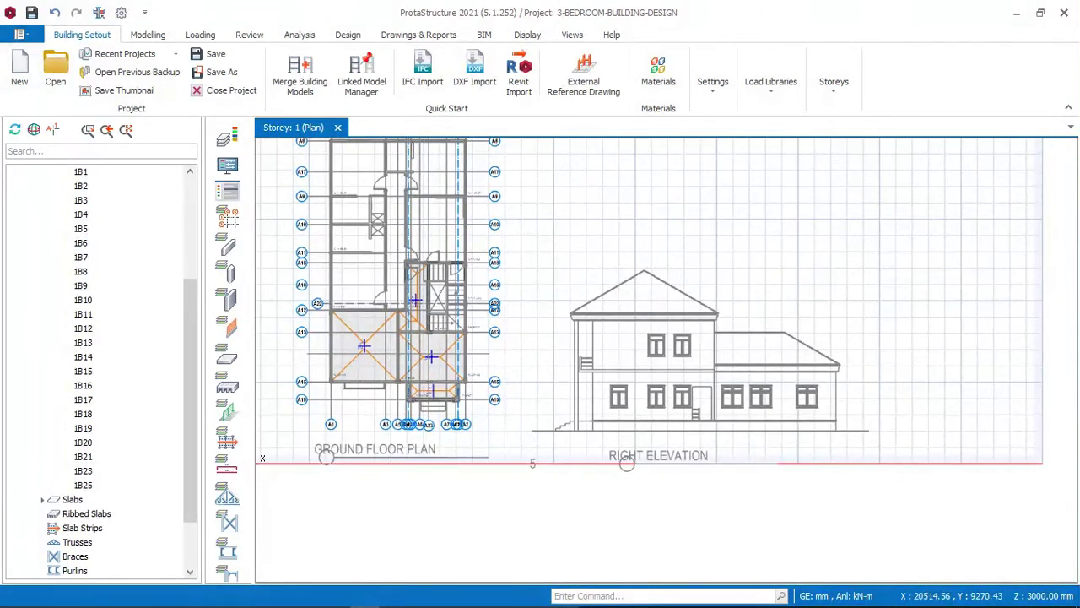
{"action": "scroll", "coordinate": [590, 425], "scroll_direction": "up", "scroll_amount": 3}
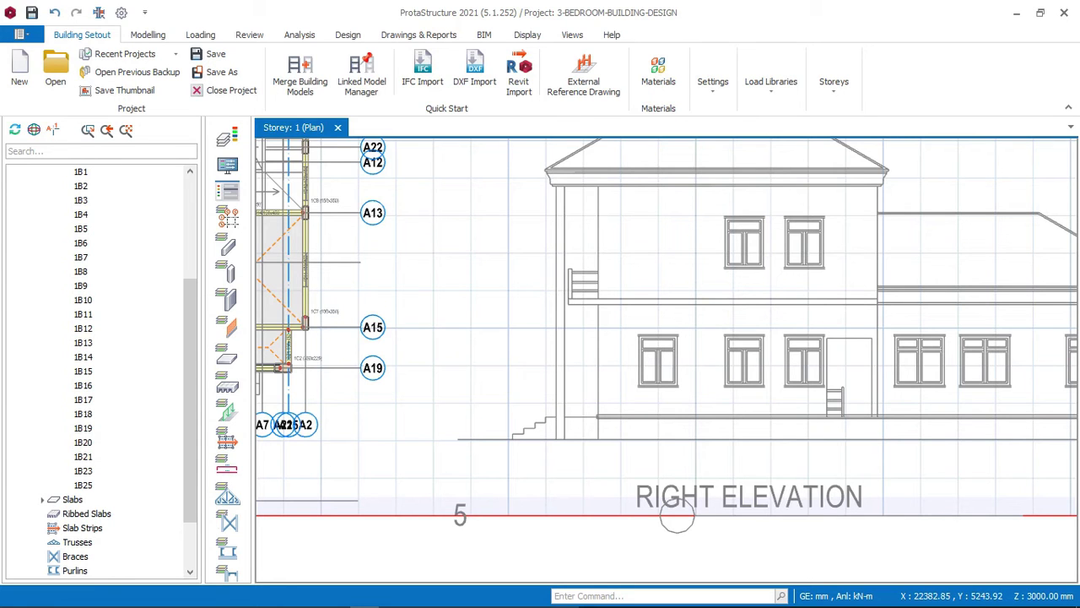
{"action": "middle_click_drag", "start_coordinate": [676, 514], "coordinate": [637, 572]}
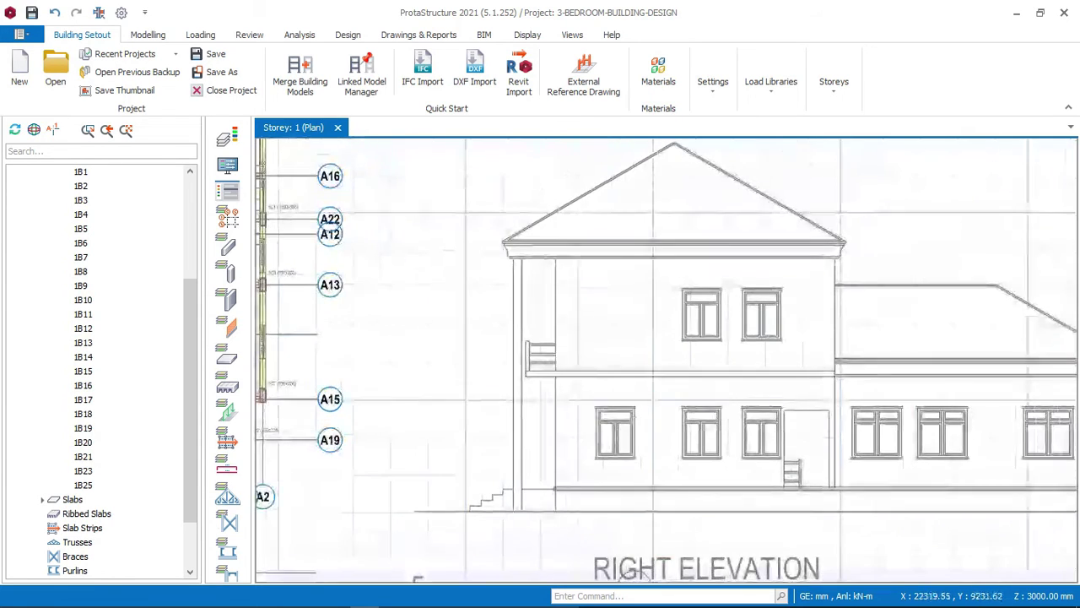
Set the 1st Storey Bottom Level to 600 mm in the storey settings
{"action": "left_click", "coordinate": [834, 81]}
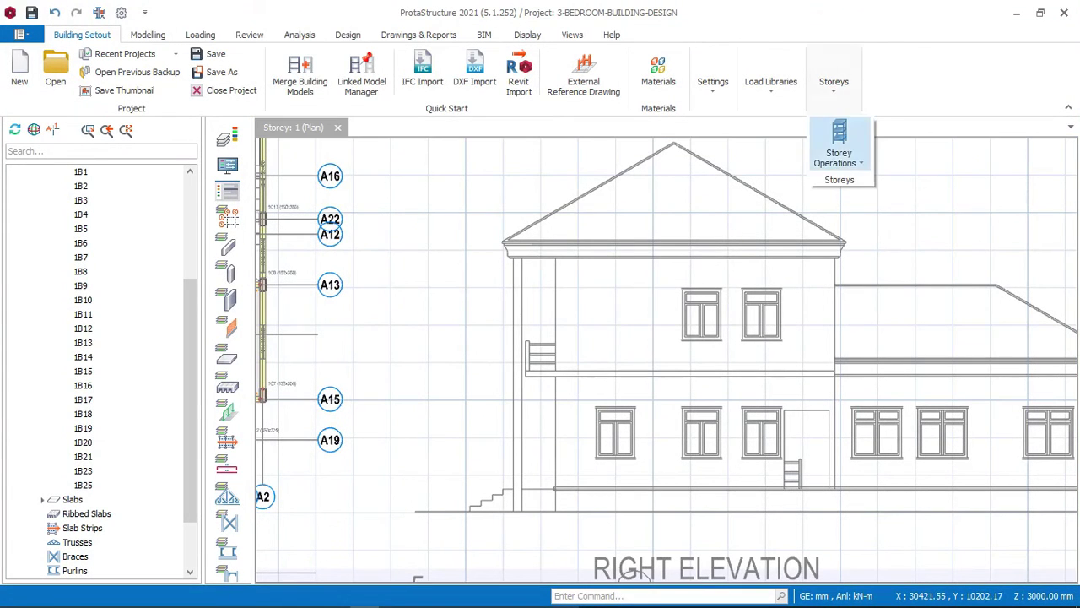
{"action": "left_click", "coordinate": [838, 154]}
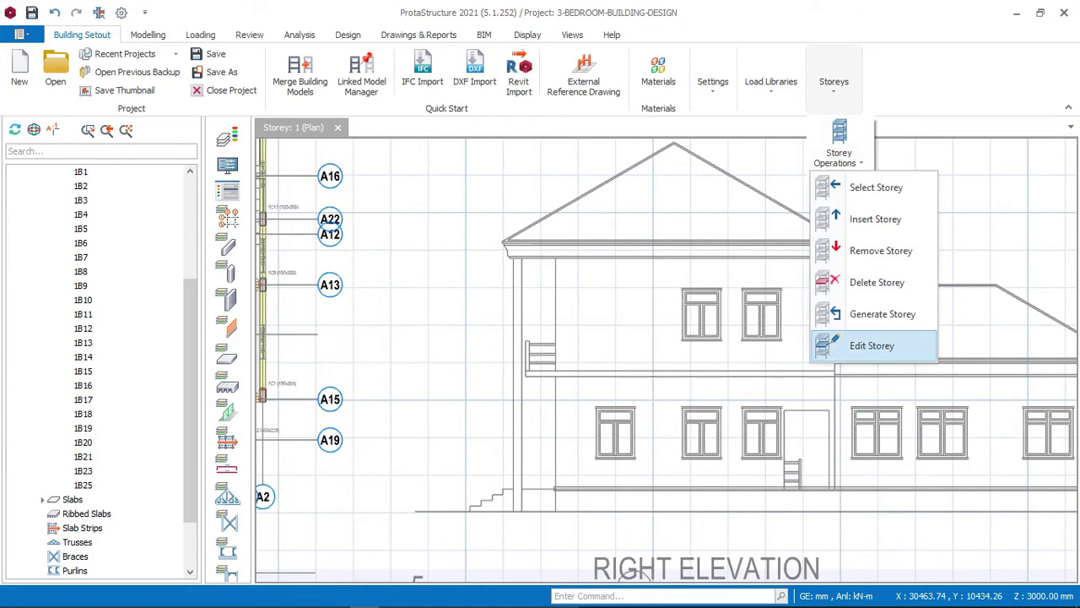
{"action": "left_click", "coordinate": [872, 345]}
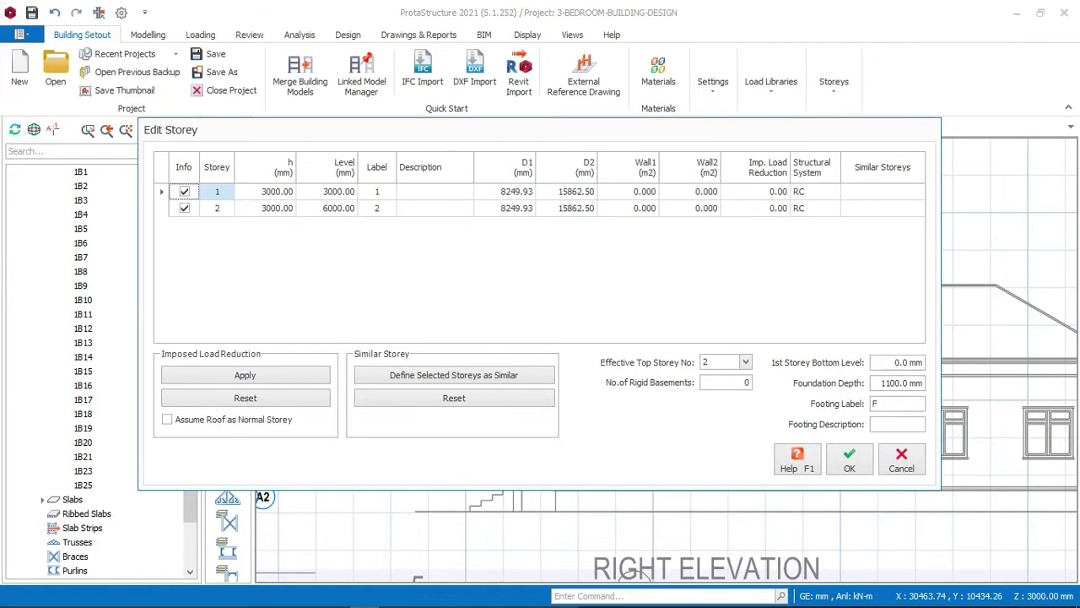
{"action": "double_click", "coordinate": [909, 363]}
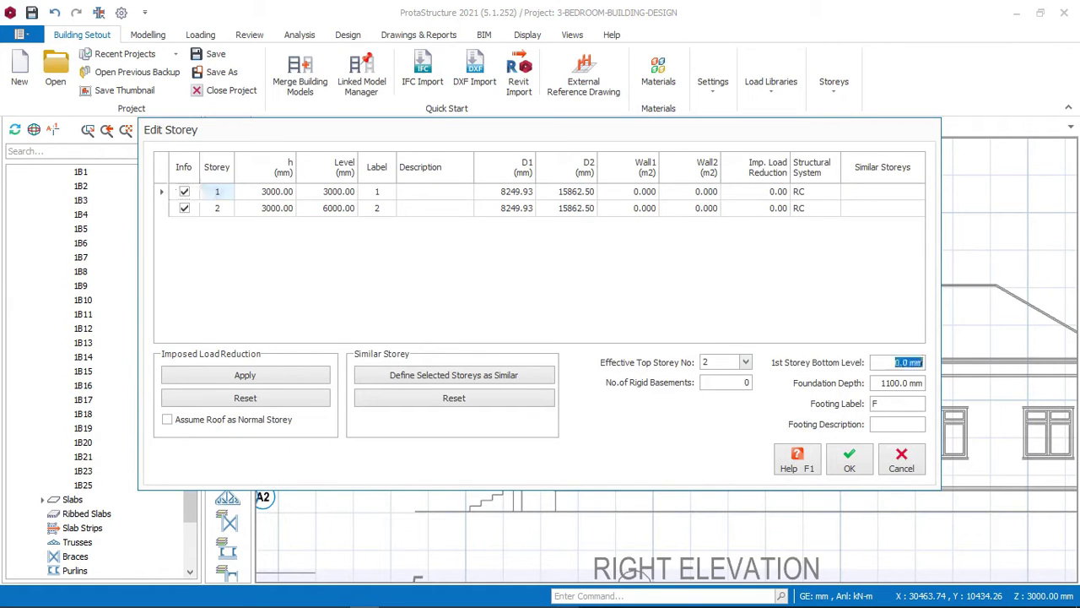
{"action": "type", "text": "3"}
{"action": "key", "text": "BackSpace"}
{"action": "type", "text": "000"}
Set the storey heights to 3150 mm for Storey 1 and 3000 mm for Storey 2, and apply the storey changes
{"action": "left_click", "coordinate": [268, 191]}
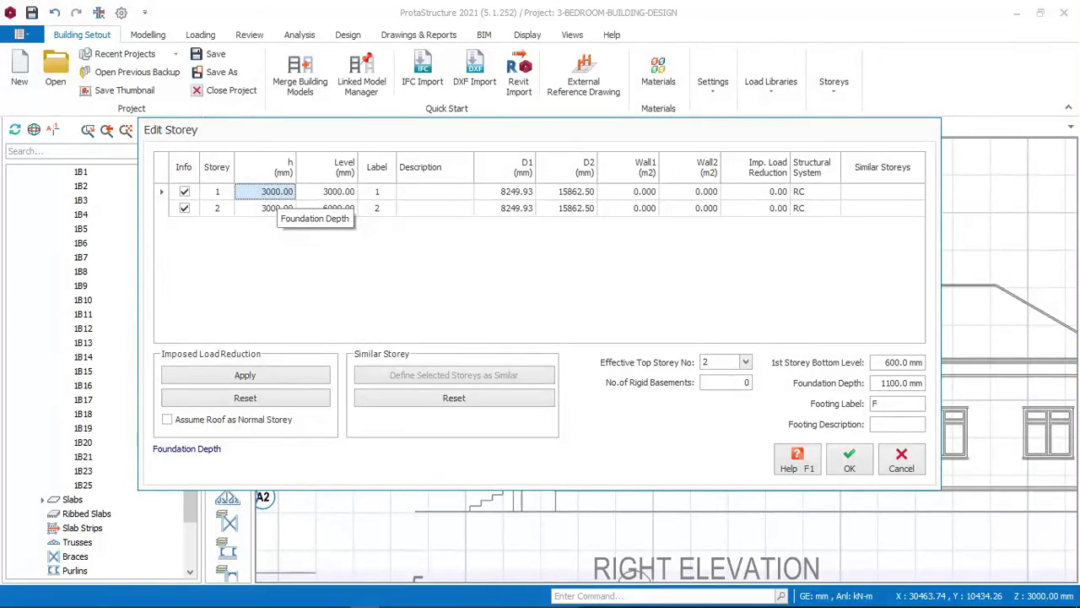
{"action": "type", "text": "3150"}
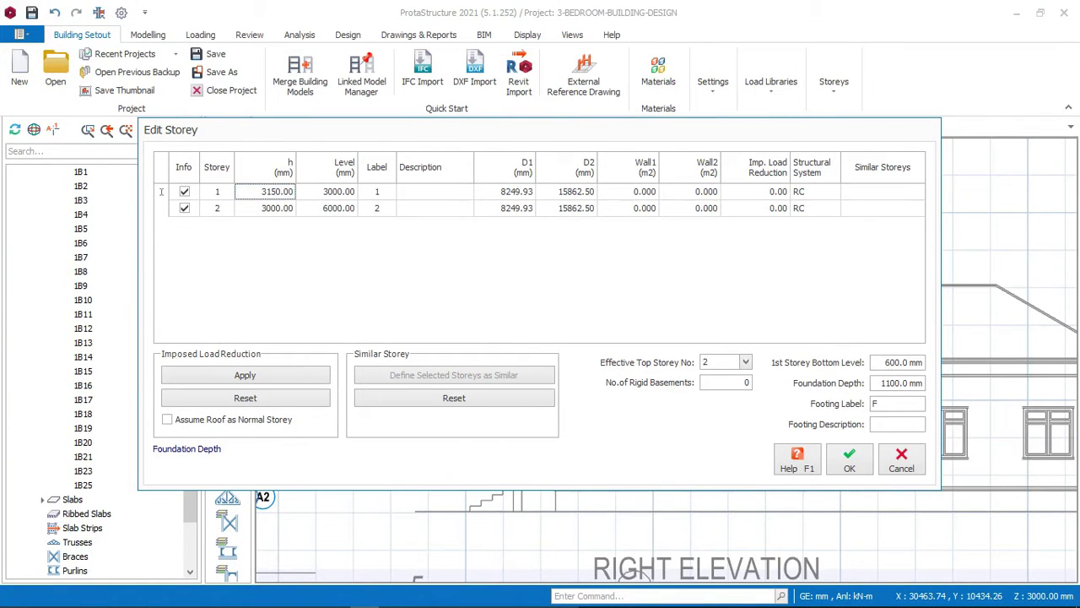
{"action": "left_click", "coordinate": [265, 207]}
{"action": "type", "text": "3000"}
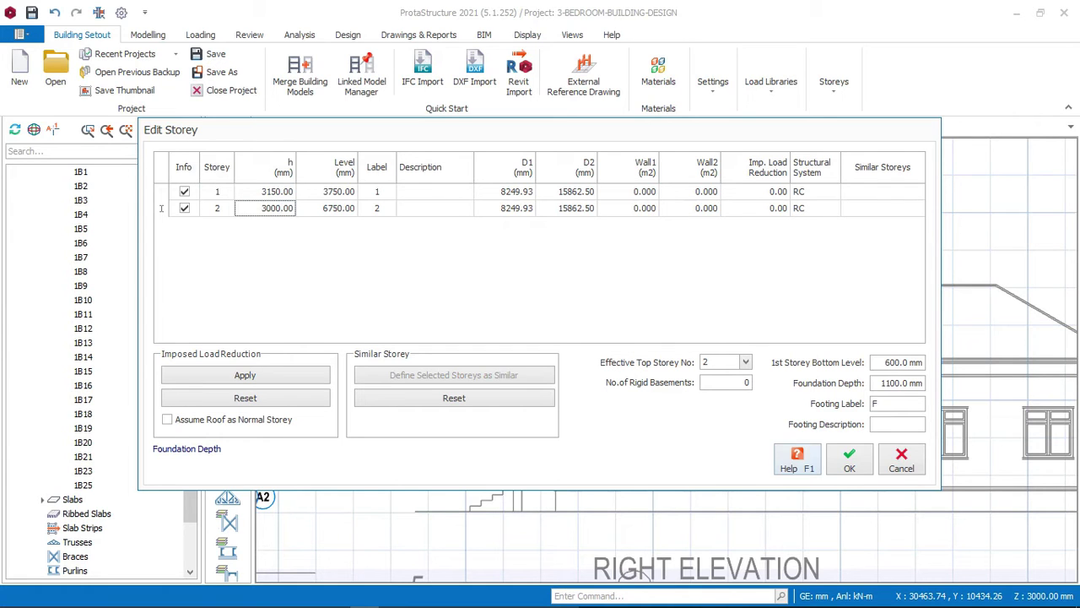
{"action": "key", "text": "Return"}
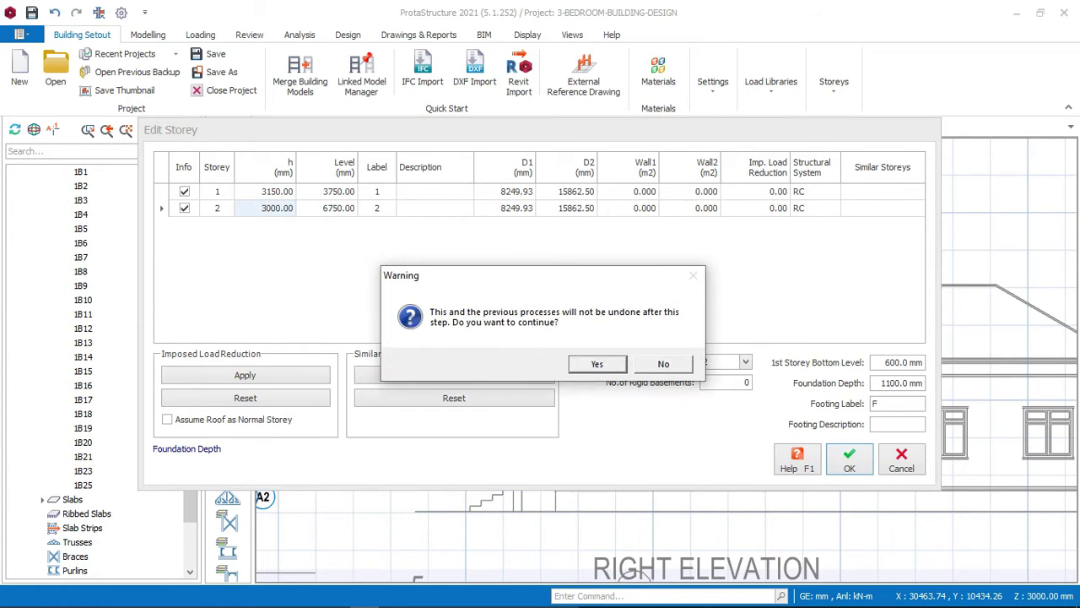
{"action": "key", "text": "Return"}
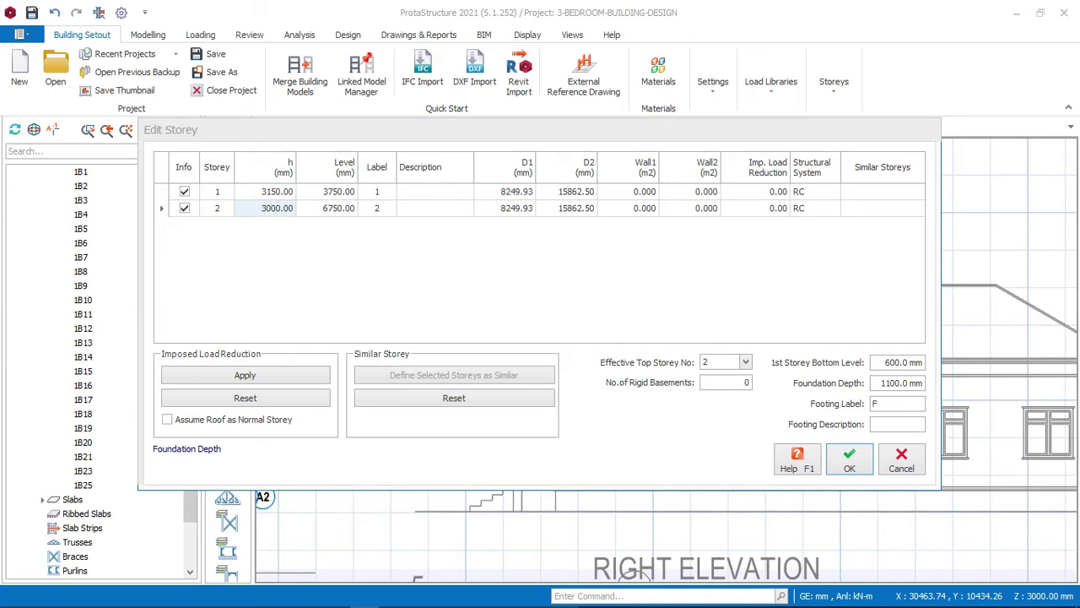
{"action": "scroll", "coordinate": [732, 293], "scroll_direction": "down", "scroll_amount": 2}
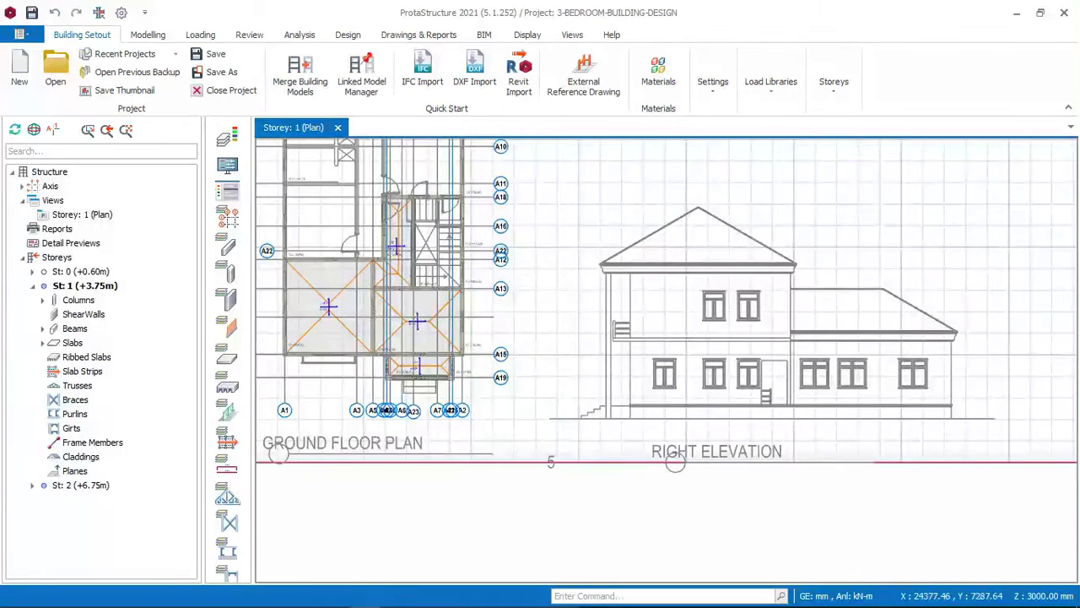
Examine the entrance steps and the balcony overhang in the right elevation against the front porch area of the ground floor plan
{"action": "scroll", "coordinate": [659, 302], "scroll_direction": "up", "scroll_amount": 2}
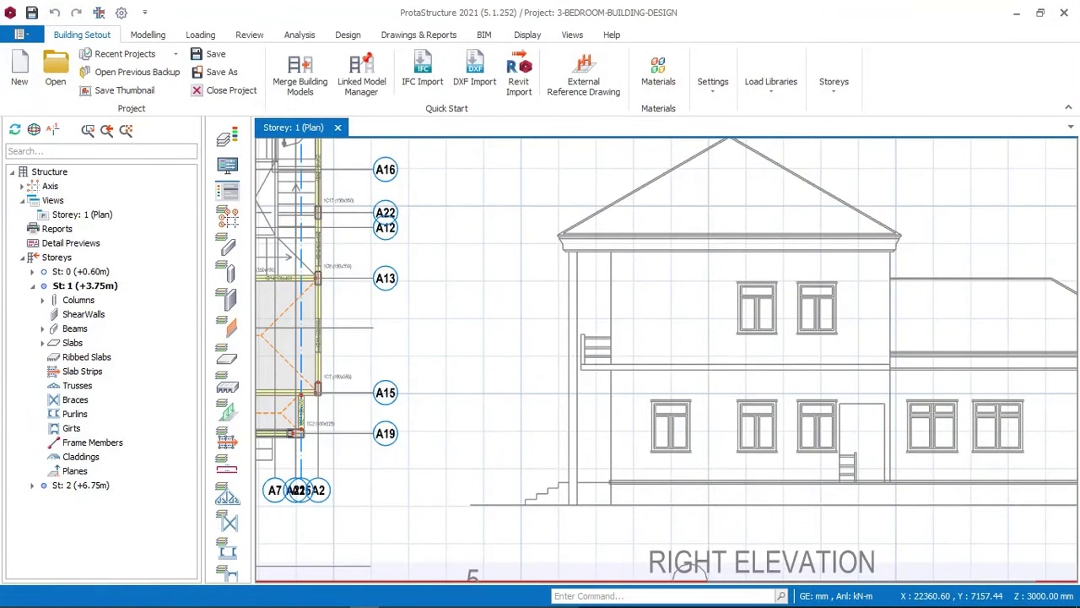
{"action": "scroll", "coordinate": [371, 318], "scroll_direction": "down", "scroll_amount": 2}
{"action": "scroll", "coordinate": [371, 317], "scroll_direction": "up", "scroll_amount": 3}
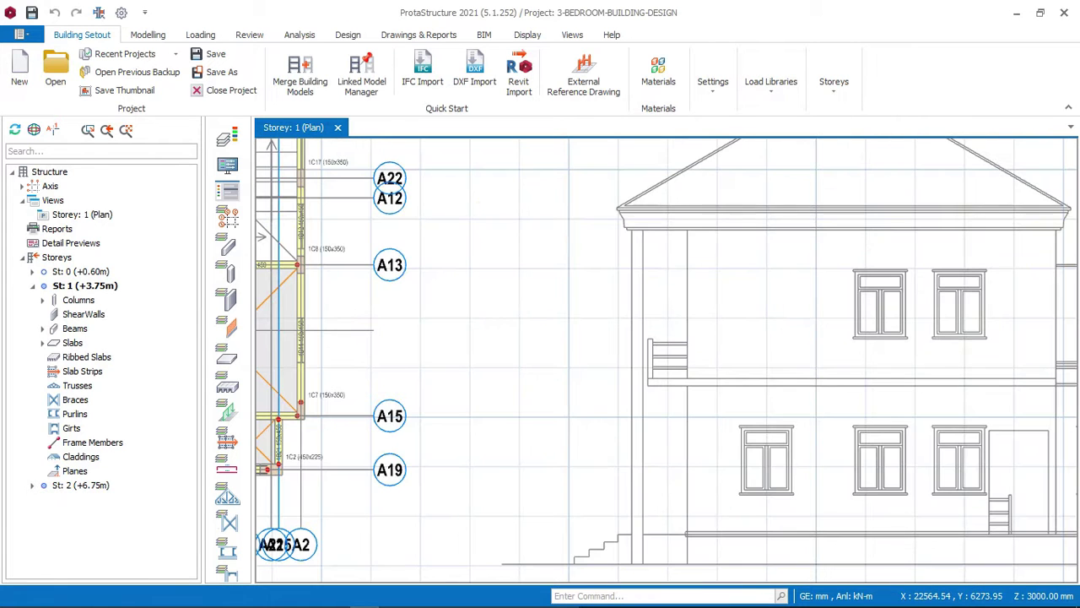
{"action": "scroll", "coordinate": [732, 324], "scroll_direction": "down", "scroll_amount": 2}
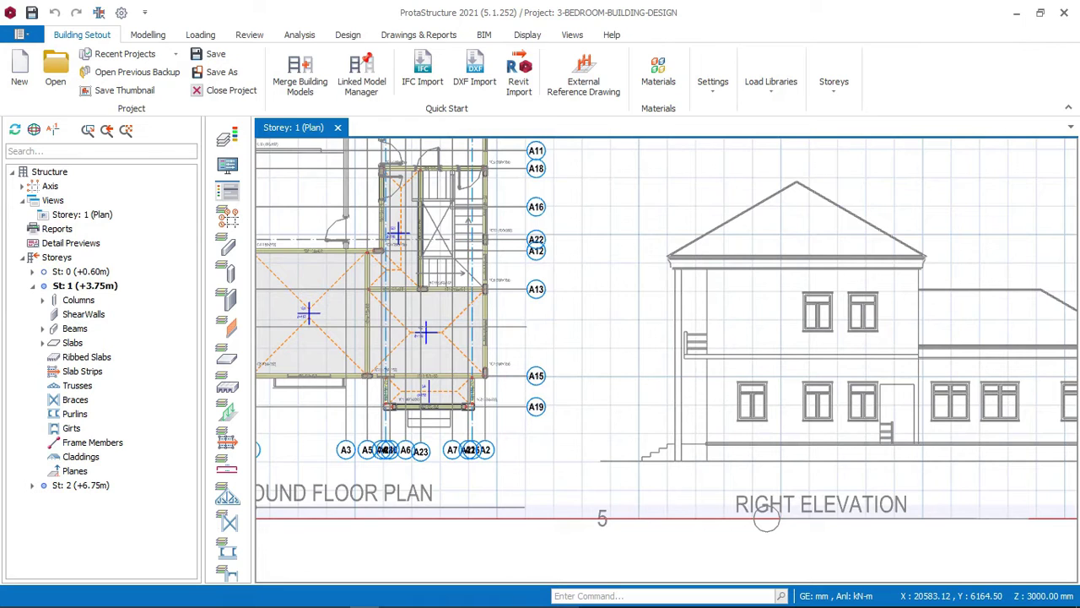
{"action": "scroll", "coordinate": [440, 398], "scroll_direction": "up", "scroll_amount": 2}
{"action": "scroll", "coordinate": [522, 374], "scroll_direction": "down", "scroll_amount": 1}
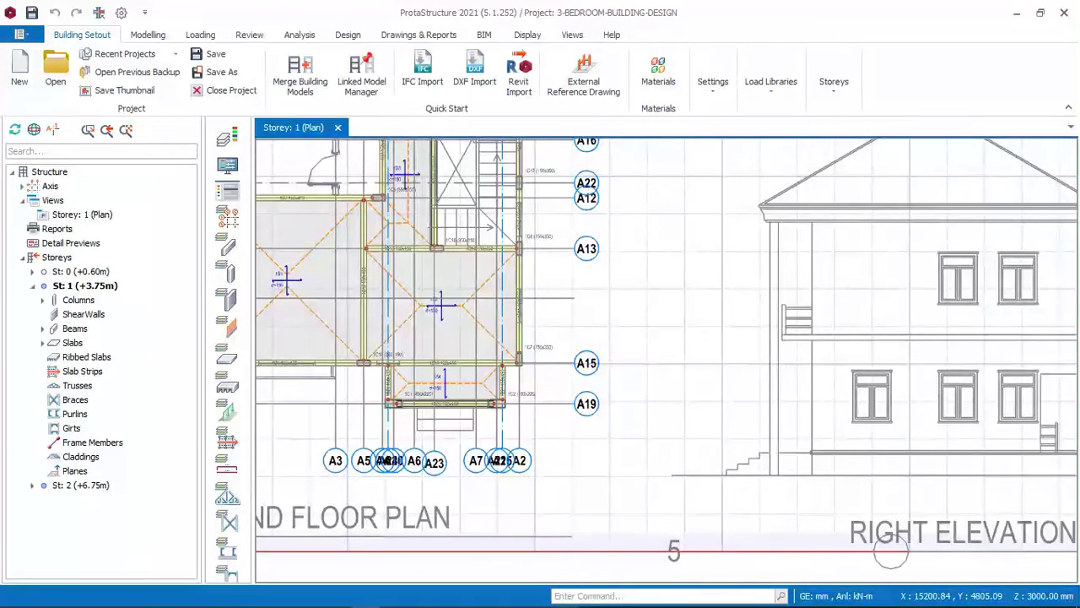
{"action": "scroll", "coordinate": [808, 334], "scroll_direction": "up", "scroll_amount": 2}
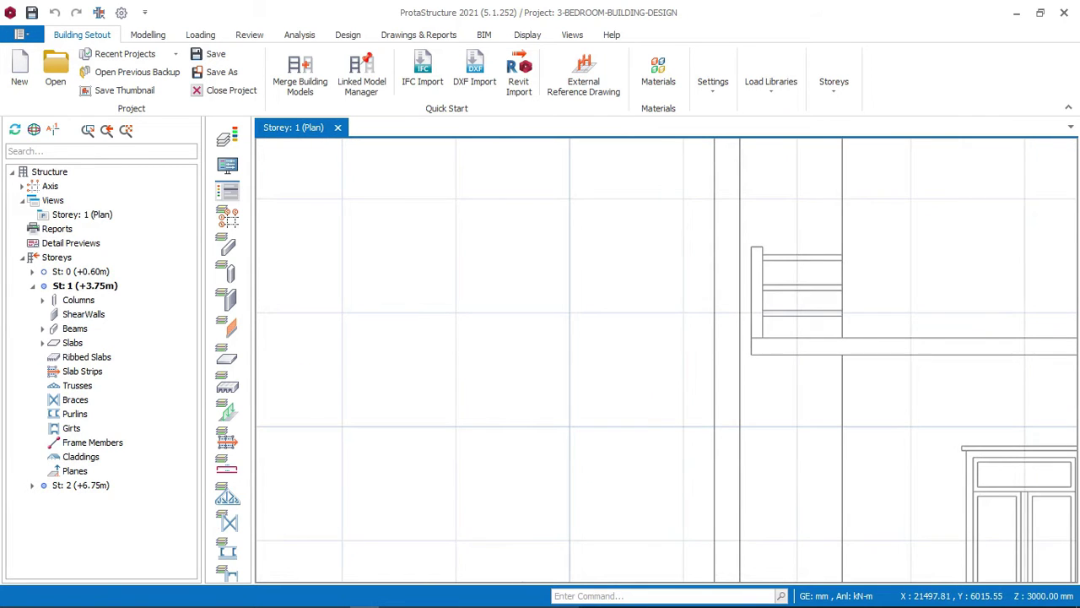
{"action": "scroll", "coordinate": [780, 302], "scroll_direction": "down", "scroll_amount": 2}
Delete the Storey 1 slab over the front porch between axes A15 and A19
{"action": "middle_click_drag", "start_coordinate": [426, 327], "coordinate": [507, 313]}
{"action": "scroll", "coordinate": [532, 381], "scroll_direction": "up", "scroll_amount": 1}
{"action": "scroll", "coordinate": [557, 358], "scroll_direction": "up", "scroll_amount": 1}
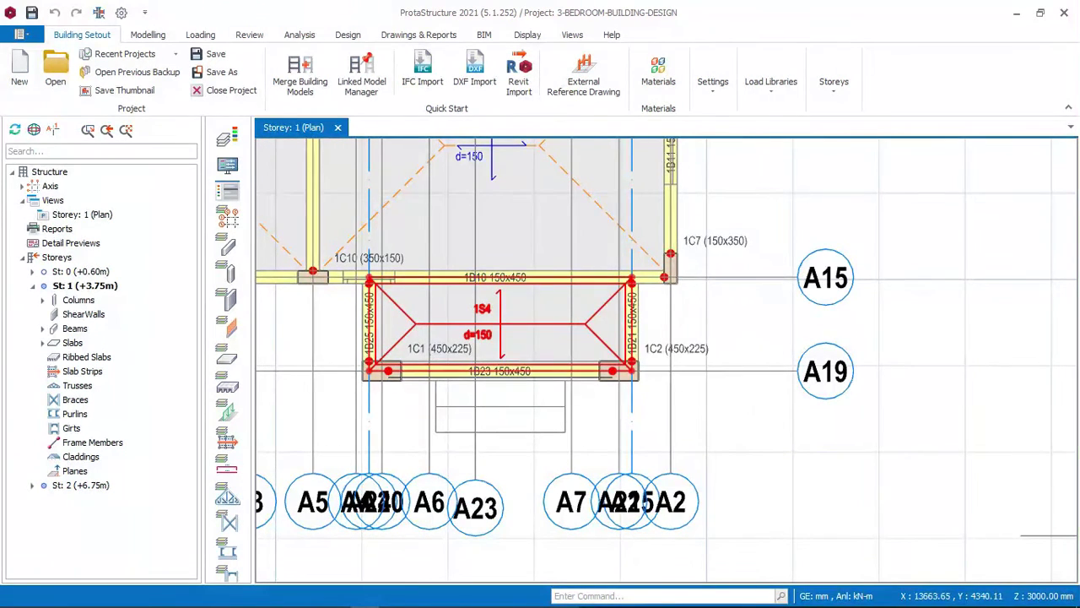
{"action": "scroll", "coordinate": [624, 355], "scroll_direction": "up", "scroll_amount": 2}
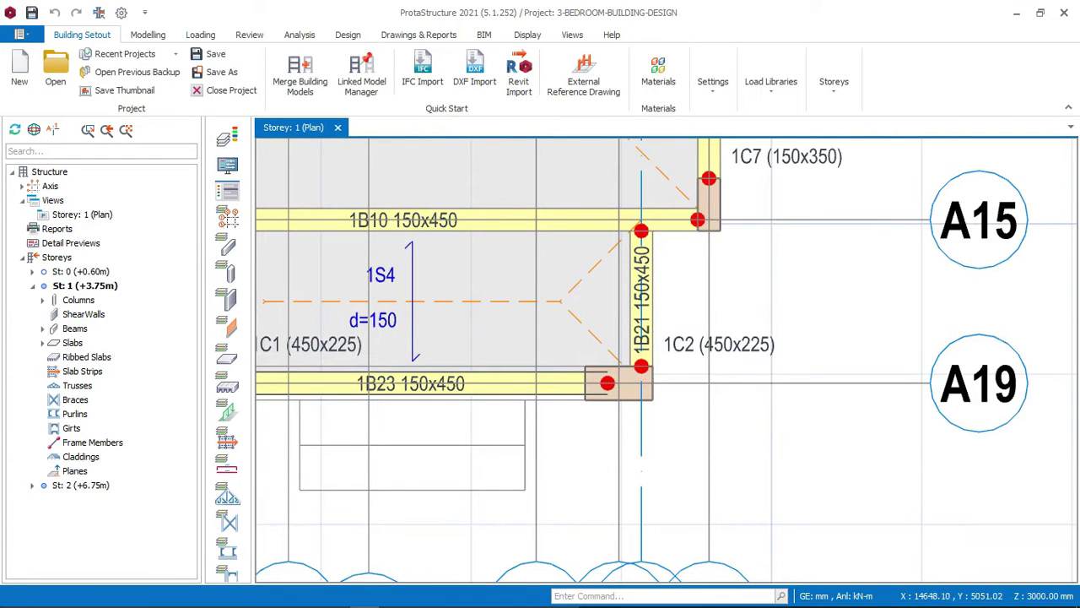
{"action": "scroll", "coordinate": [550, 305], "scroll_direction": "down", "scroll_amount": 1}
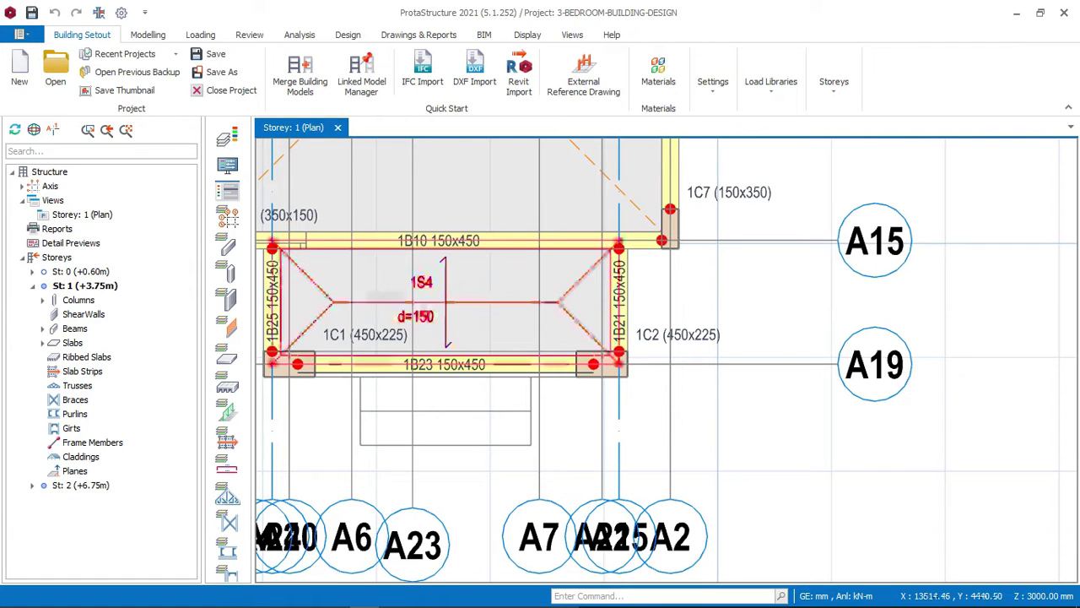
{"action": "left_click", "coordinate": [584, 299]}
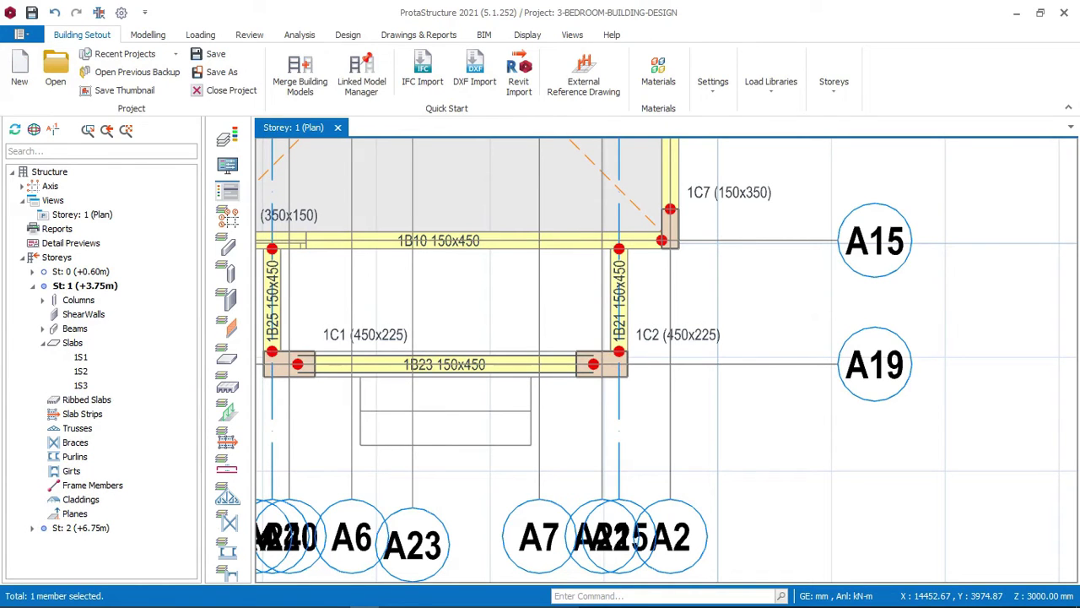
Offset axis A19 by 300 mm towards axis A15, finish the command and clear the selection
{"action": "right_click", "coordinate": [862, 389]}
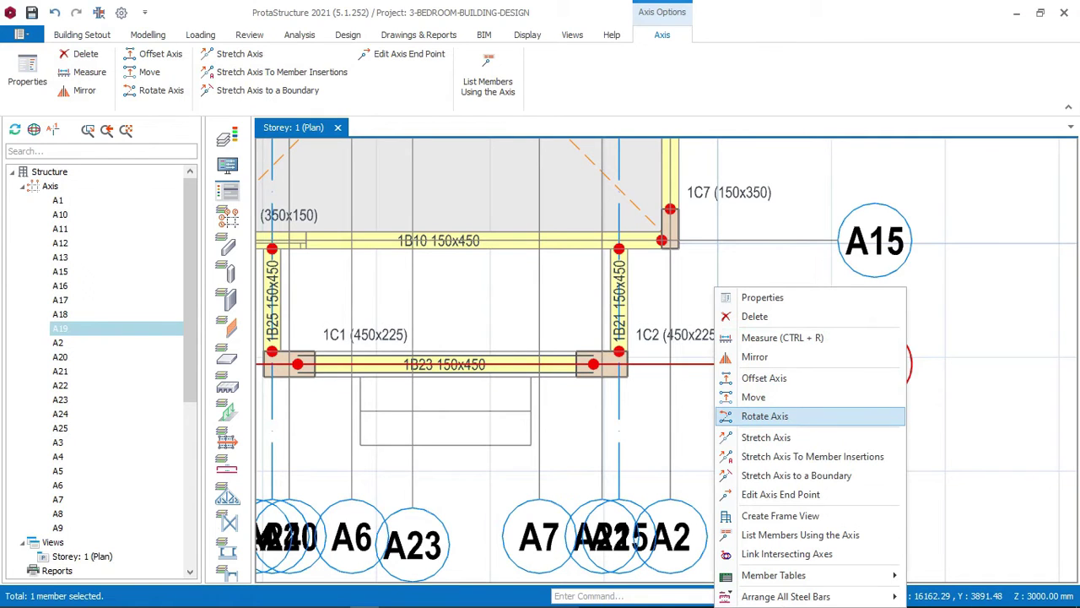
{"action": "left_click", "coordinate": [764, 377]}
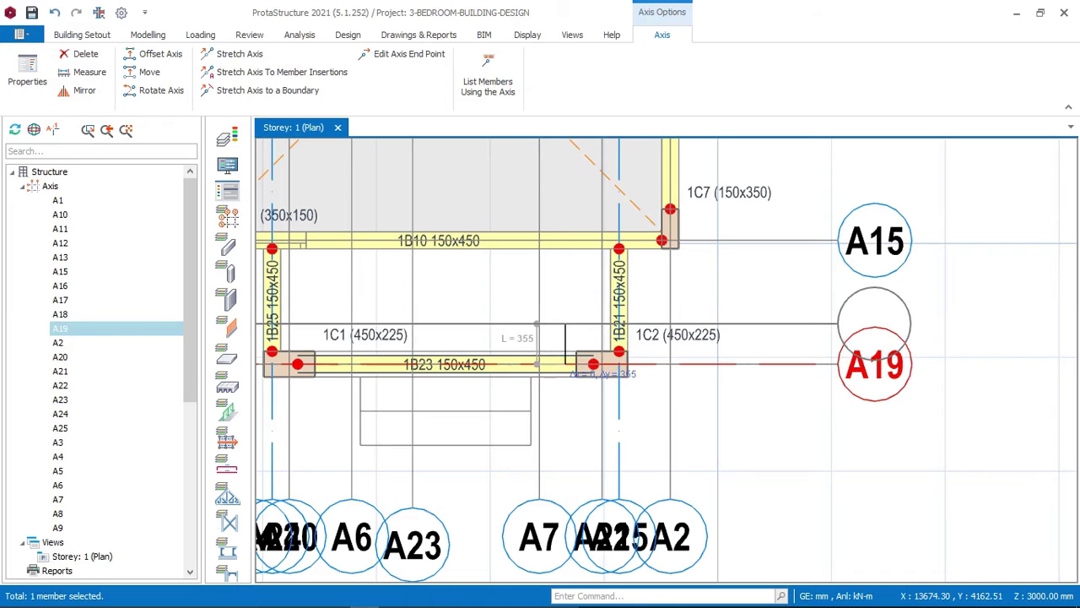
{"action": "type", "text": "300"}
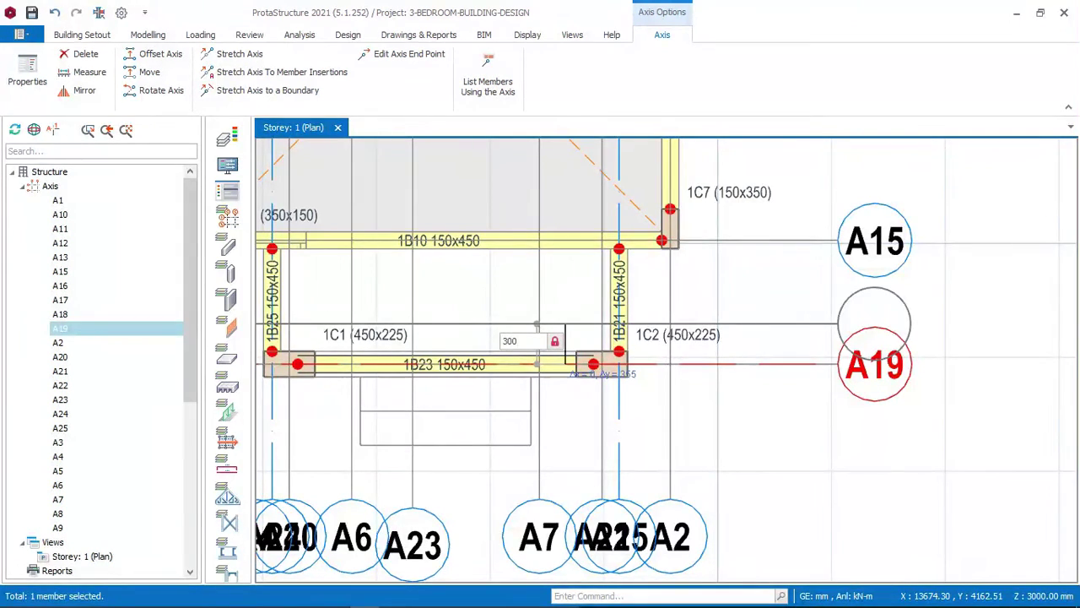
{"action": "key", "text": "Return"}
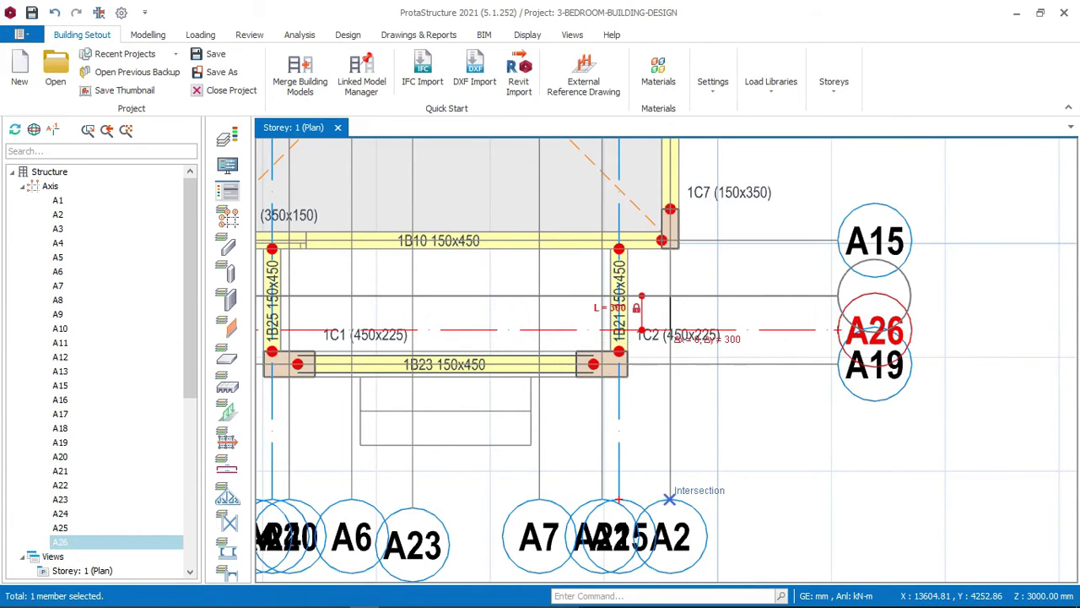
{"action": "scroll", "coordinate": [510, 327], "scroll_direction": "up", "scroll_amount": 1}
{"action": "scroll", "coordinate": [511, 327], "scroll_direction": "down", "scroll_amount": 1}
{"action": "middle_click_drag", "start_coordinate": [502, 325], "coordinate": [625, 362]}
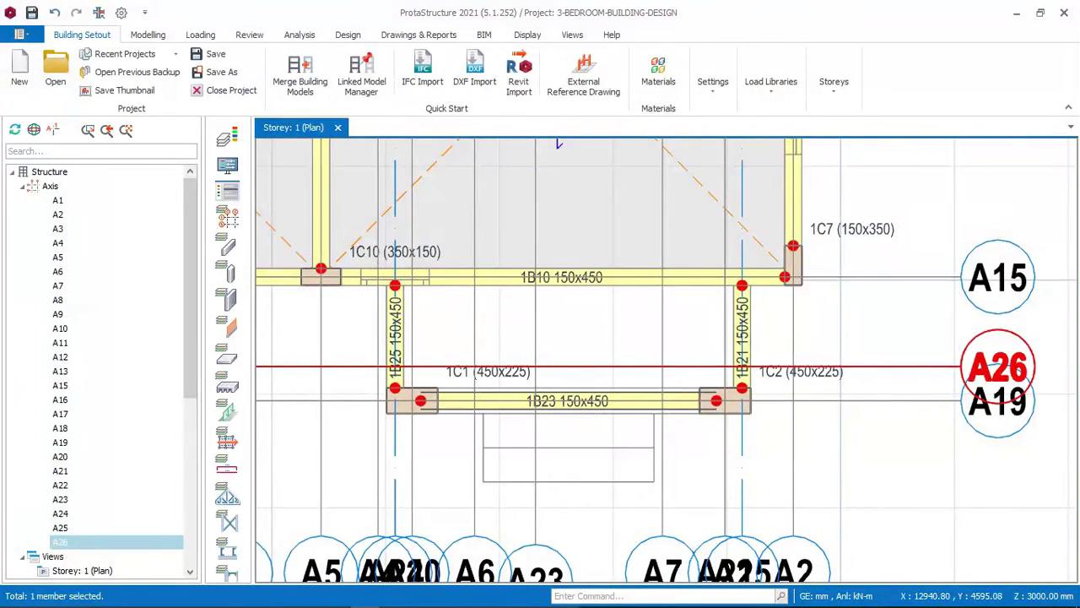
{"action": "key", "text": "Escape"}
Start a new slab with cantilever type 12 and set its thickness h to 150 mm
{"action": "left_click", "coordinate": [148, 35]}
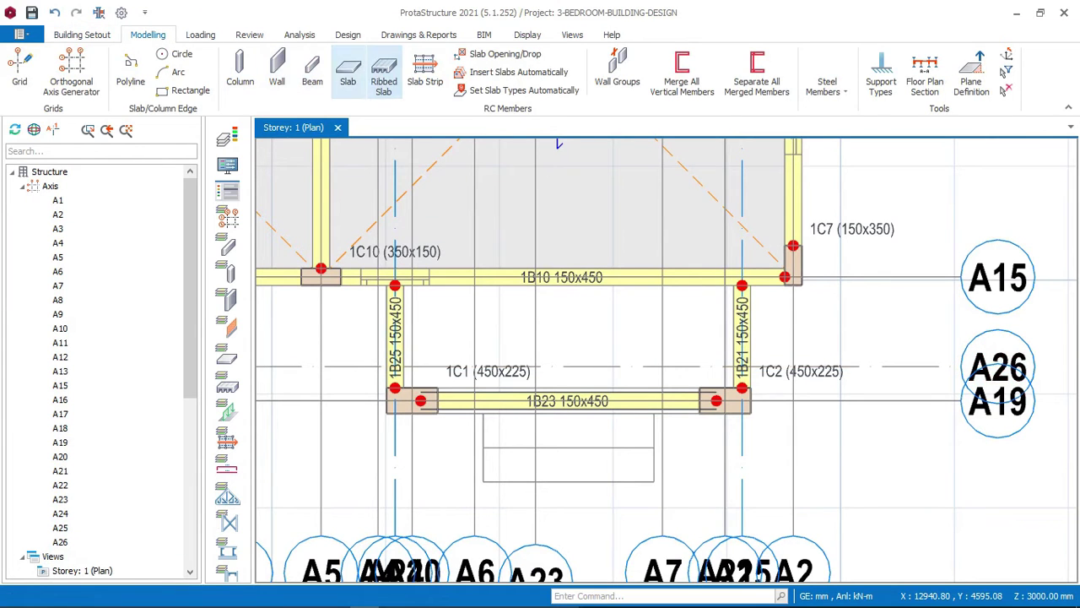
{"action": "left_click", "coordinate": [347, 74]}
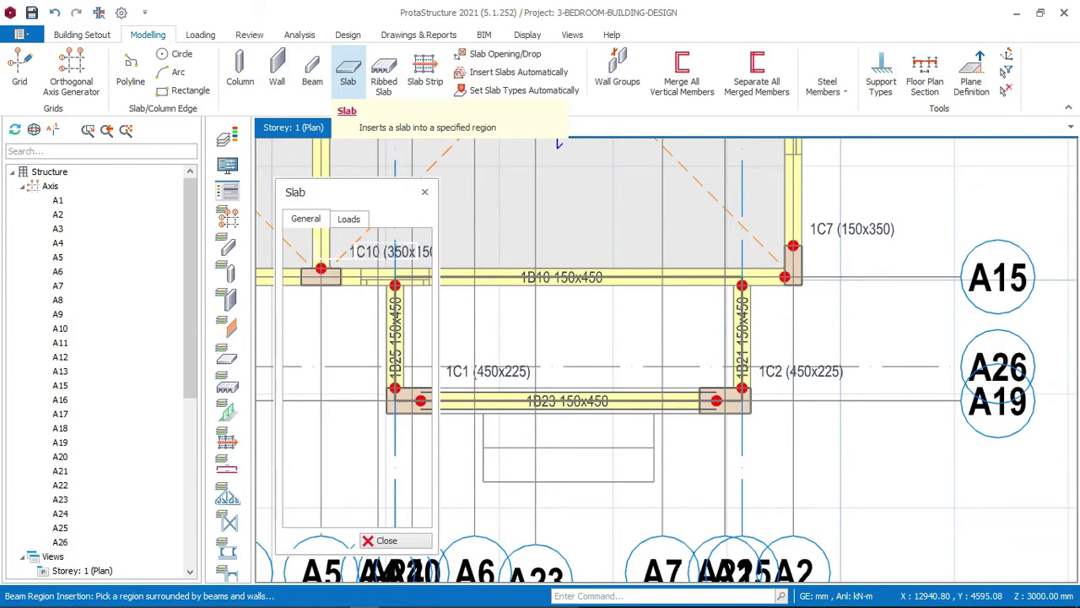
{"action": "left_click_drag", "start_coordinate": [346, 192], "coordinate": [305, 142]}
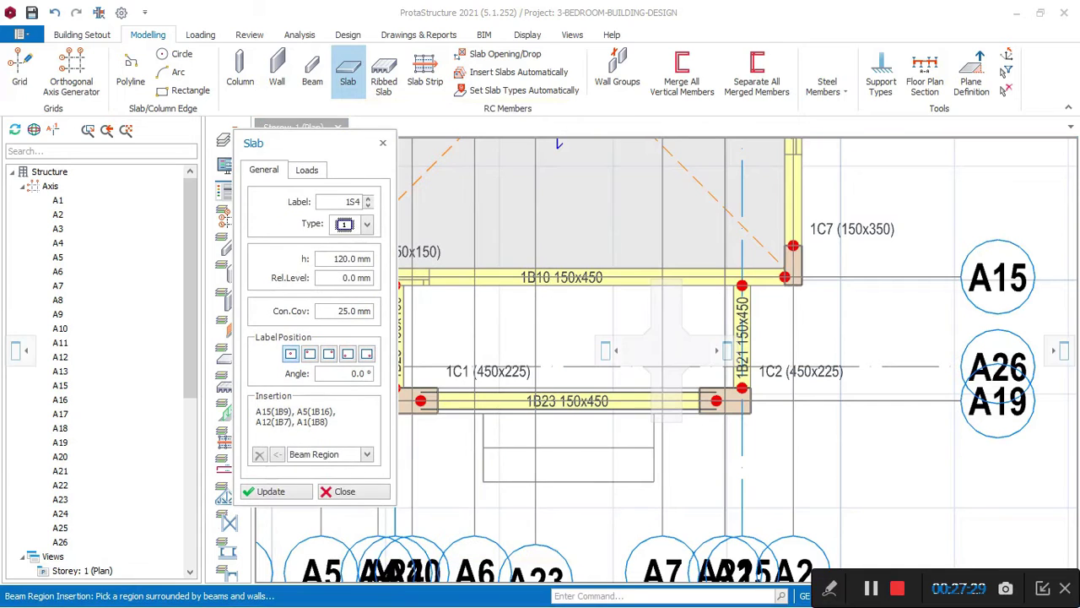
{"action": "left_click", "coordinate": [367, 223]}
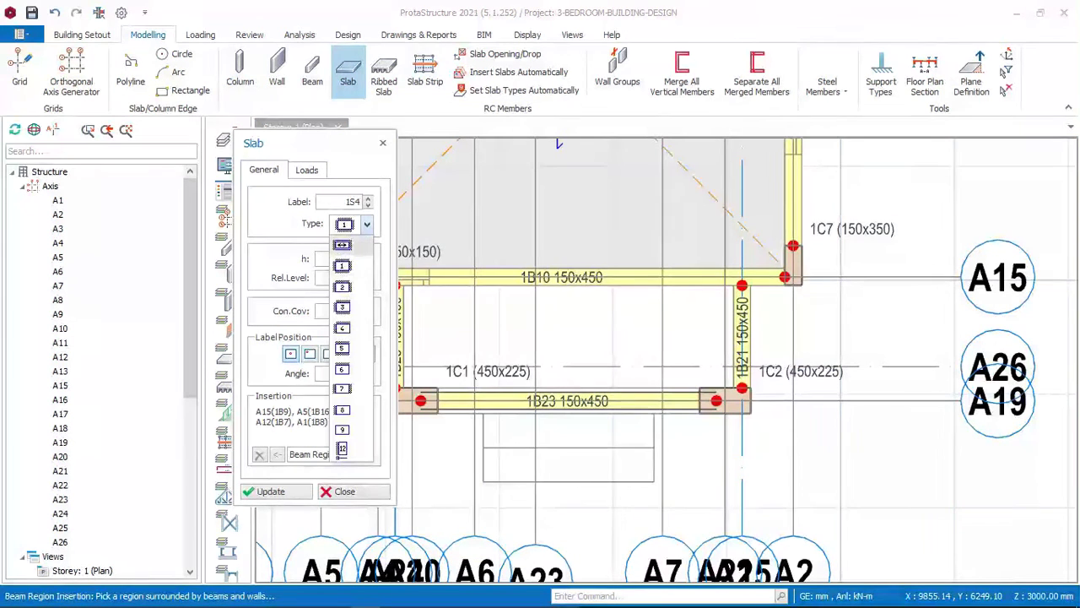
{"action": "left_click", "coordinate": [342, 449]}
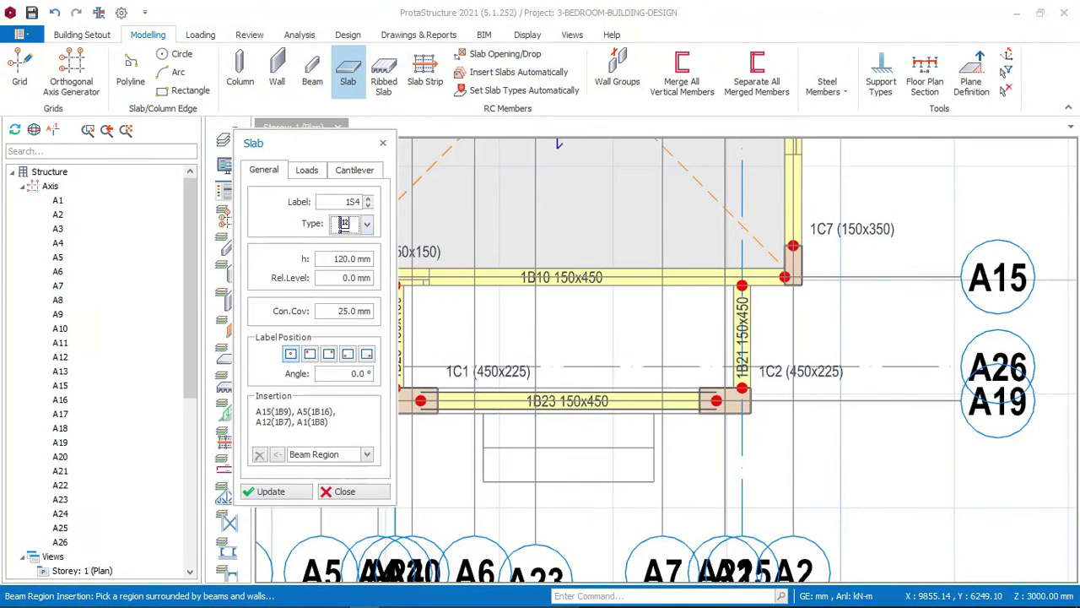
{"action": "left_click", "coordinate": [356, 258]}
{"action": "left_click_drag", "start_coordinate": [334, 259], "coordinate": [366, 258]}
{"action": "type", "text": "1"}
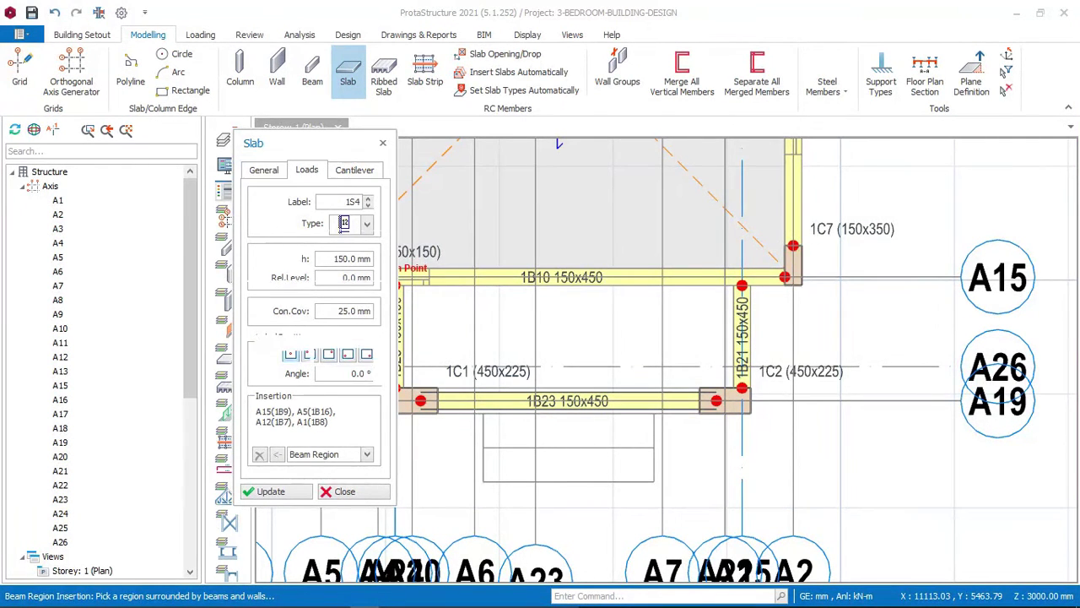
Set the slab's dead load to 1.5 kN/m2, imposed load to General domestic use (1.5 kN/m2) and roof load to 0.5 kN/m2
{"action": "left_click", "coordinate": [306, 170]}
{"action": "type", "text": "1.5 kN/m2"}
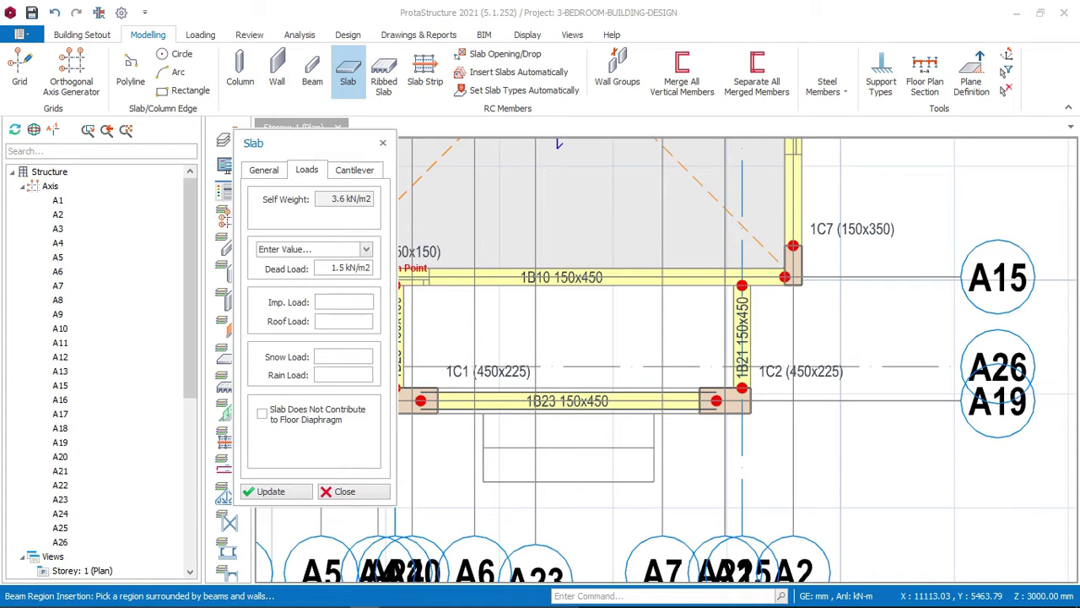
{"action": "left_click", "coordinate": [366, 249]}
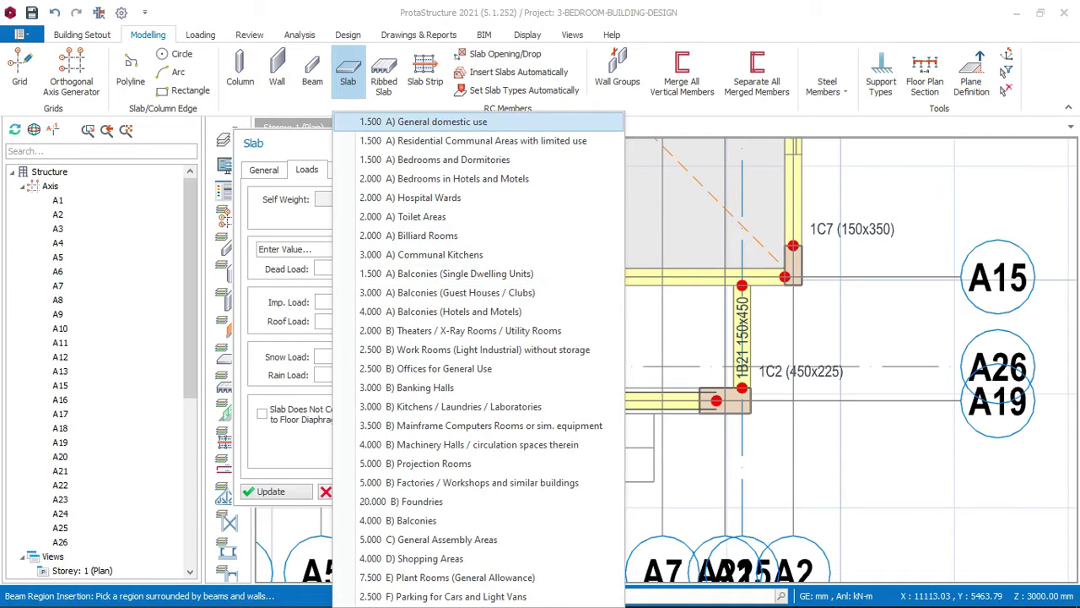
{"action": "left_click", "coordinate": [405, 119]}
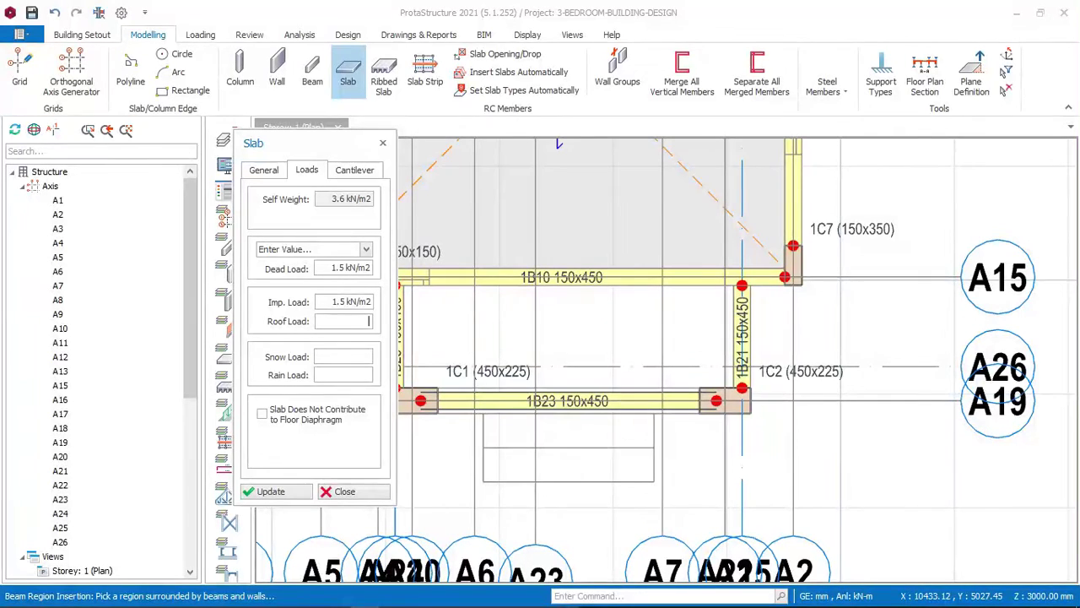
{"action": "type", "text": "0.5 kN/m2"}
Set the slab's cantilever length L-Cant. to 600 mm and its parapet load to 9.81
{"action": "left_click", "coordinate": [354, 170]}
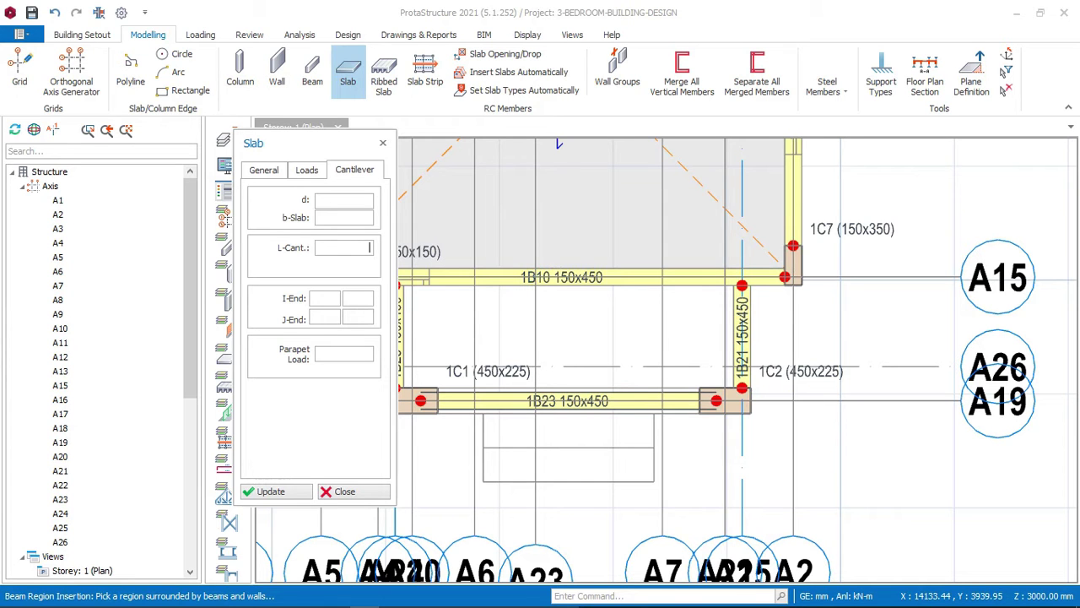
{"action": "type", "text": "60"}
{"action": "type", "text": "1"}
Place the cantilever slab along axis A15 between A24 and A25, projecting towards axis A19, and end slab insertion
{"action": "scroll", "coordinate": [609, 302], "scroll_direction": "down", "scroll_amount": 1}
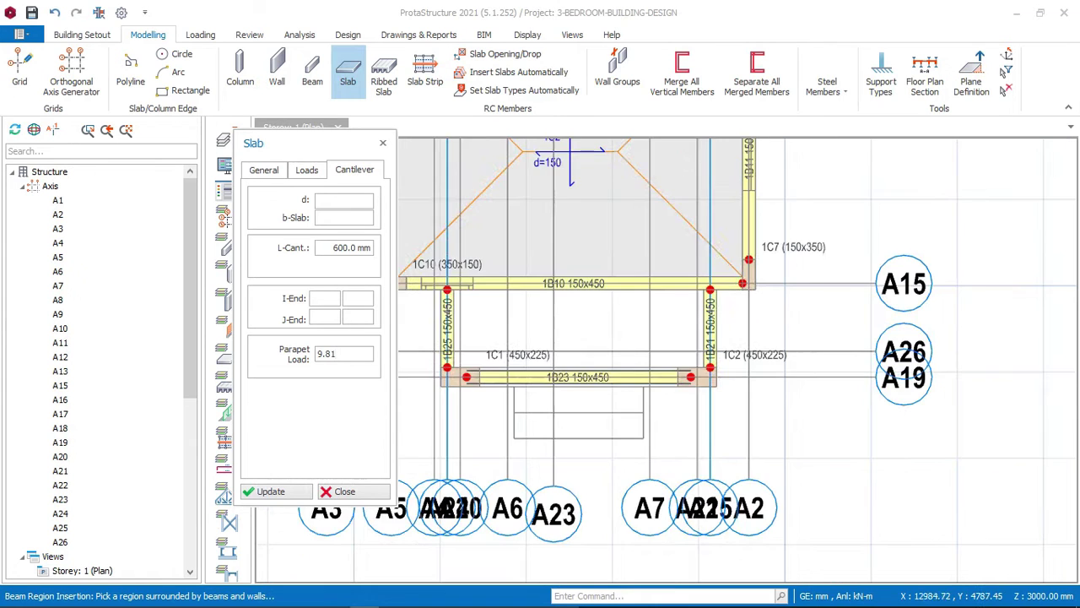
{"action": "scroll", "coordinate": [446, 274], "scroll_direction": "up", "scroll_amount": 2}
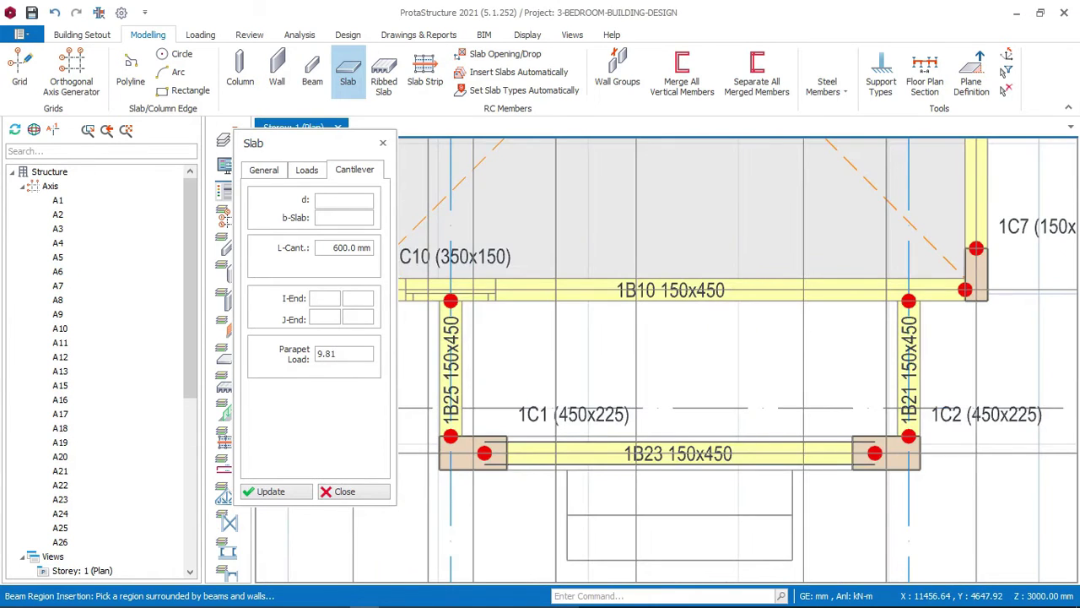
{"action": "scroll", "coordinate": [450, 291], "scroll_direction": "up", "scroll_amount": 1}
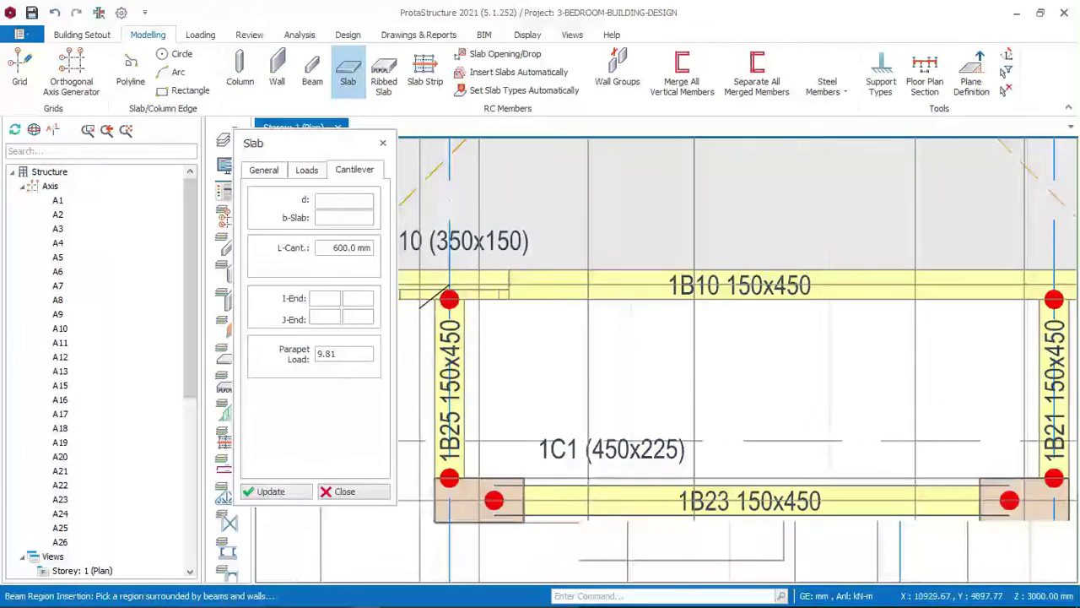
{"action": "scroll", "coordinate": [449, 292], "scroll_direction": "down", "scroll_amount": 2}
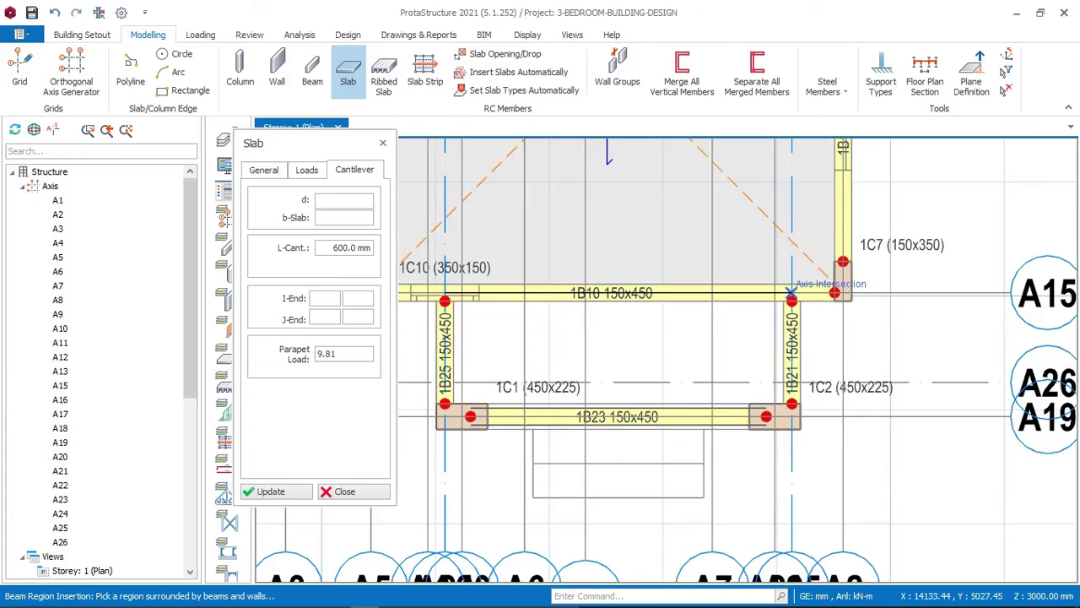
{"action": "left_click", "coordinate": [675, 363]}
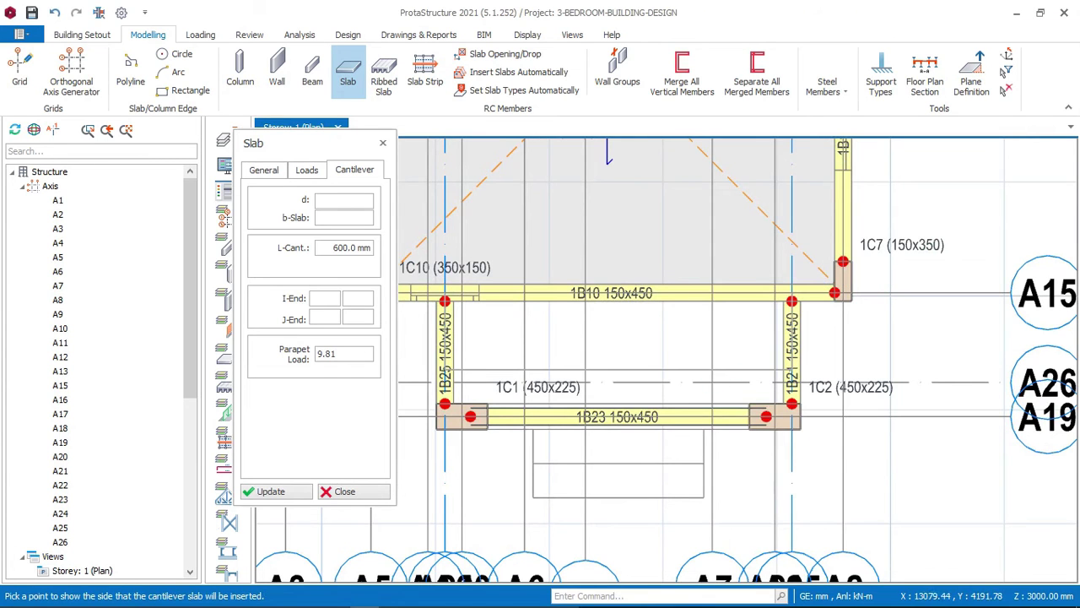
{"action": "scroll", "coordinate": [668, 385], "scroll_direction": "up", "scroll_amount": 1}
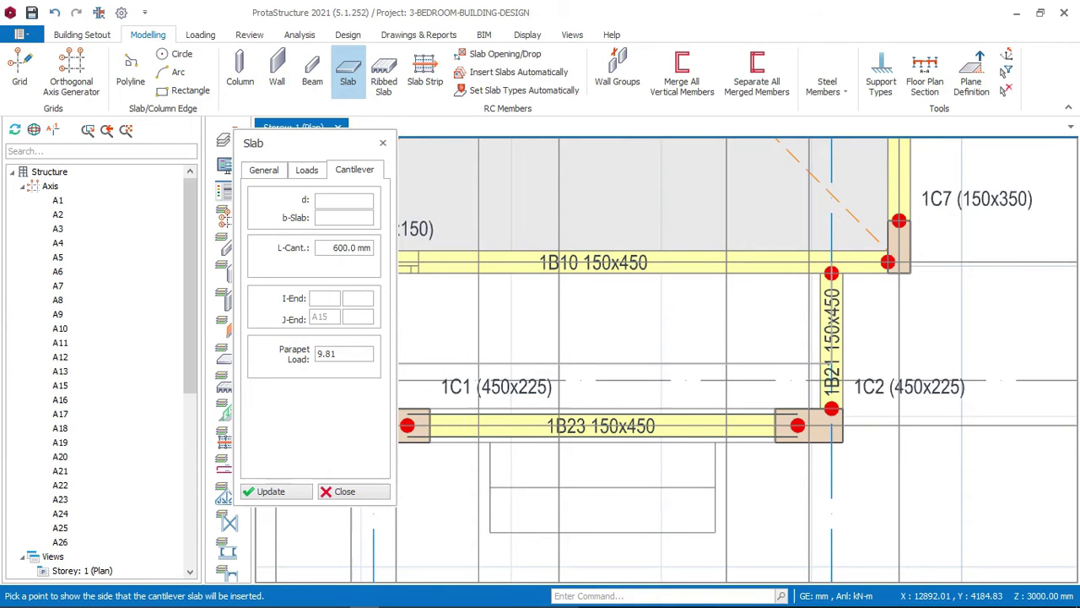
{"action": "left_click", "coordinate": [667, 325]}
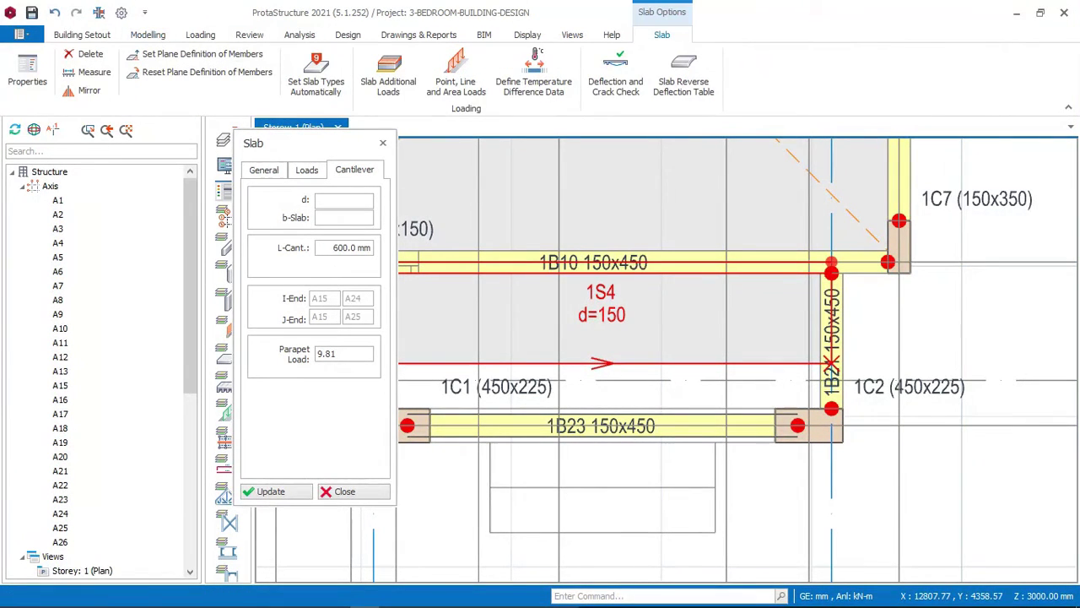
{"action": "left_click", "coordinate": [335, 247]}
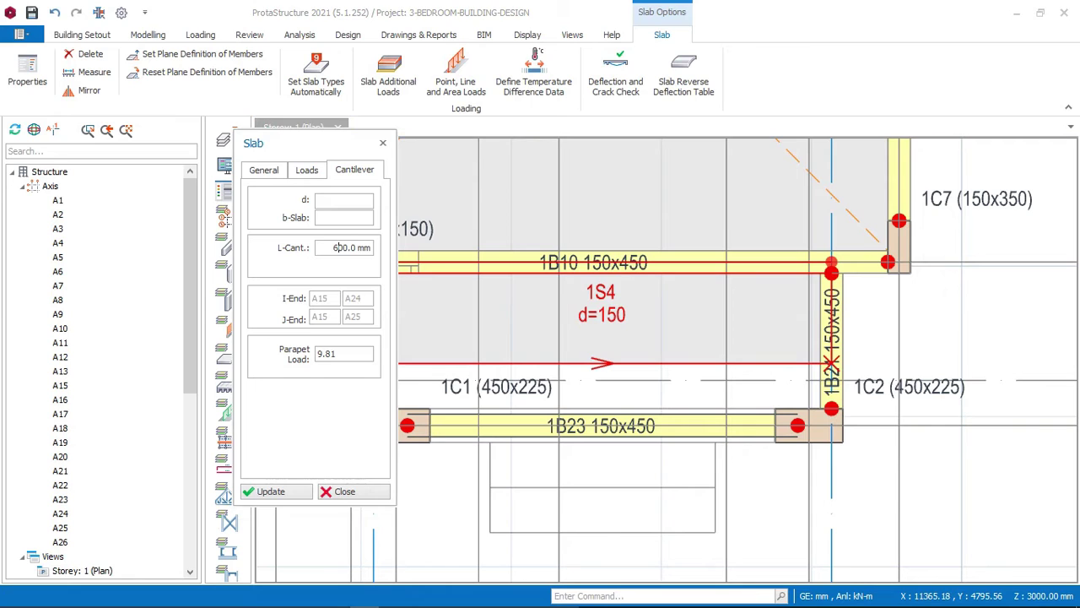
{"action": "left_click_drag", "start_coordinate": [334, 247], "coordinate": [356, 247]}
{"action": "left_click", "coordinate": [383, 143]}
{"action": "scroll", "coordinate": [847, 362], "scroll_direction": "up", "scroll_amount": 1}
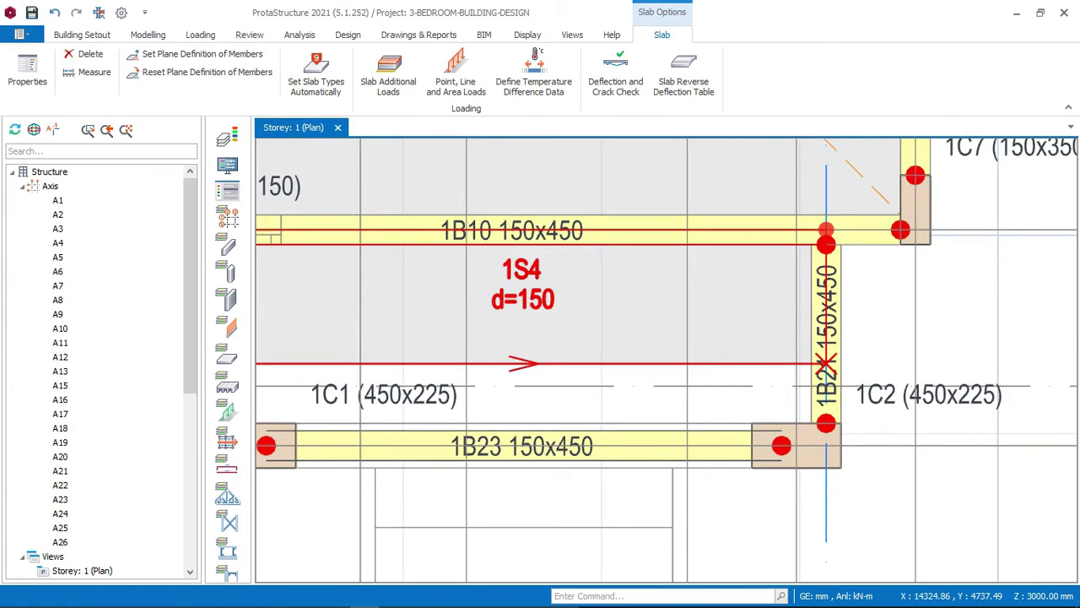
{"action": "key", "text": "Escape"}
Measure the distance along beam 1B21 from the lower edge of beam 1B10 to the dashed axis A26
{"action": "right_click", "coordinate": [942, 282]}
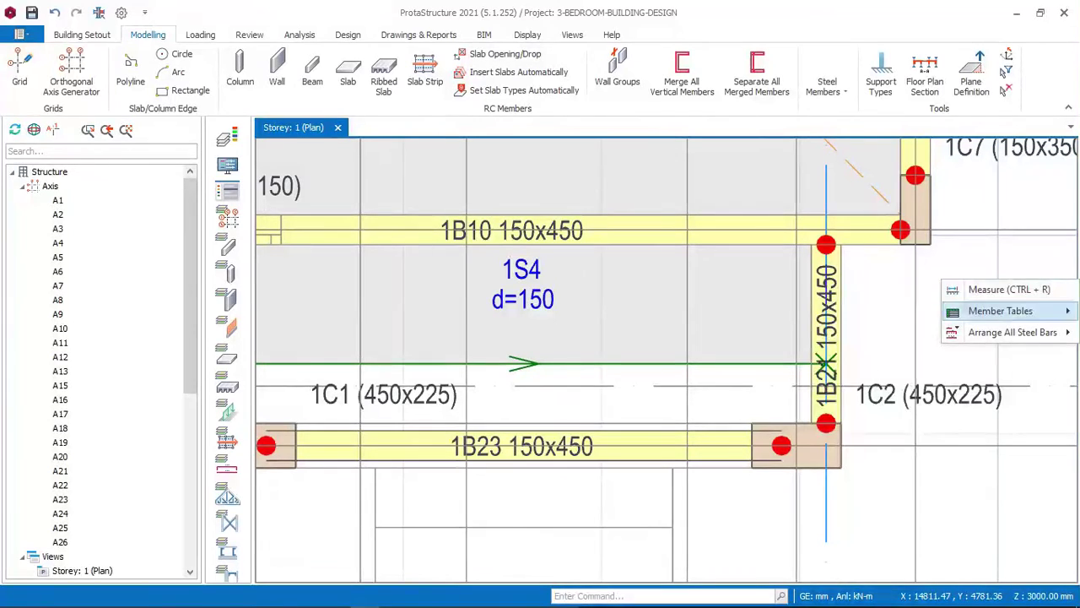
{"action": "left_click", "coordinate": [1004, 289]}
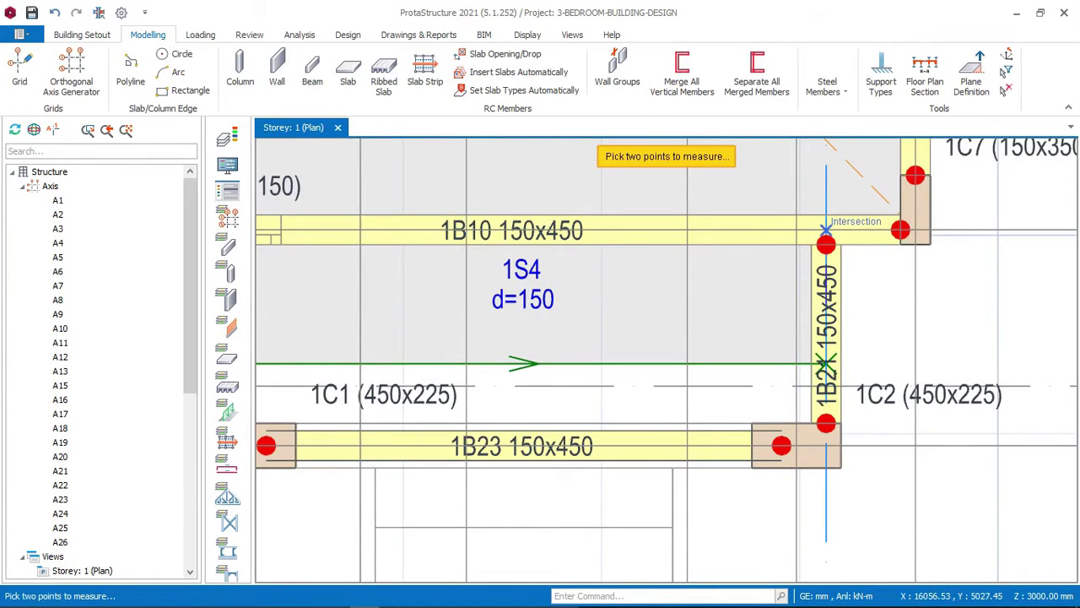
{"action": "left_click", "coordinate": [839, 244]}
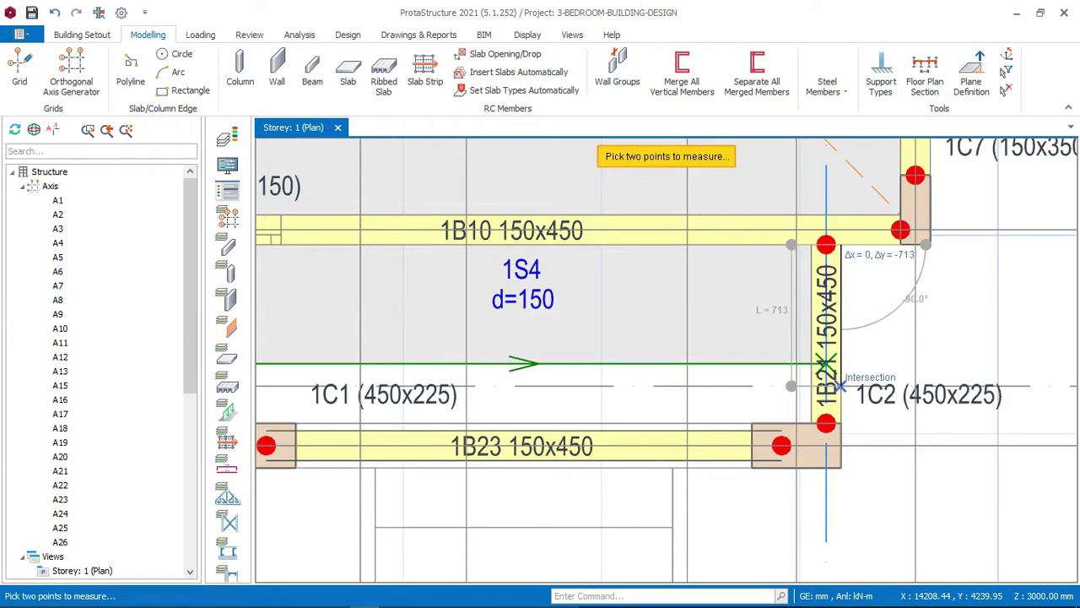
{"action": "left_click", "coordinate": [839, 386]}
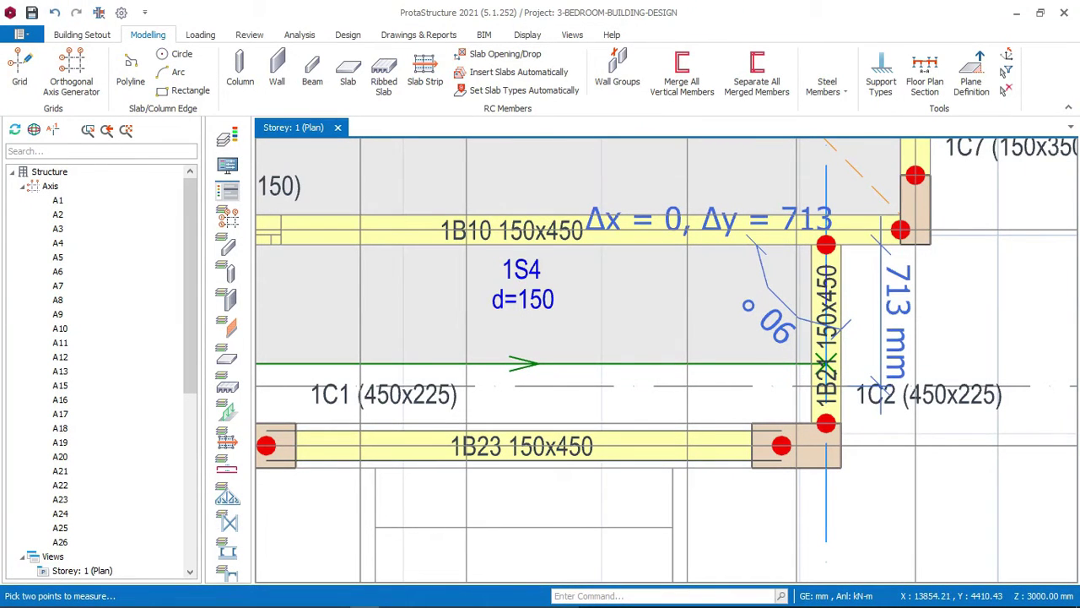
Set the cantilever length L-Cant. of slab 1S4 to 713 mm and update the slab
{"action": "left_click", "coordinate": [533, 297]}
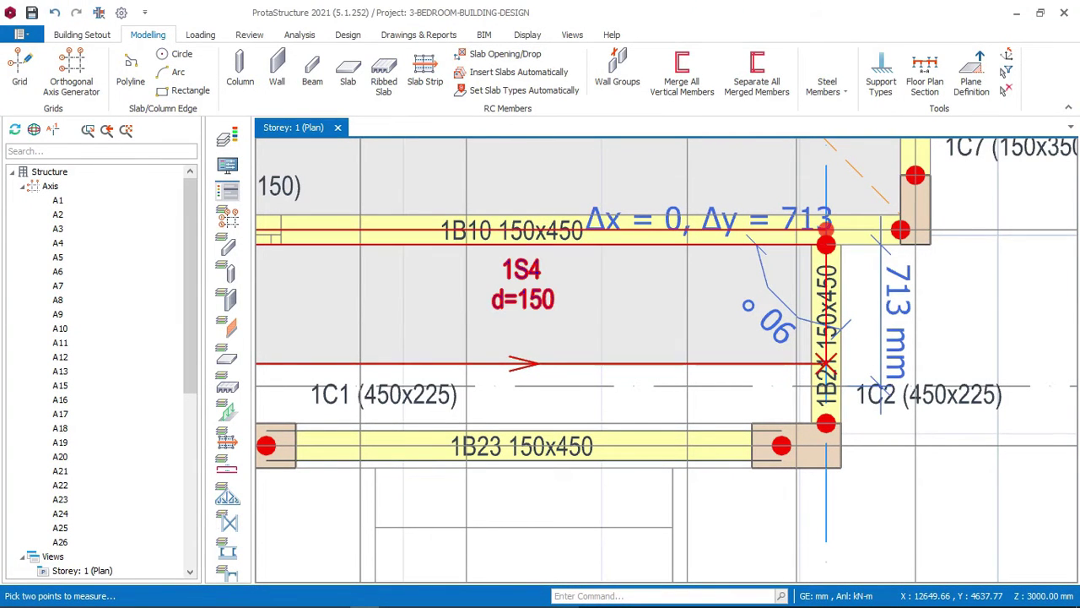
{"action": "right_click", "coordinate": [534, 297]}
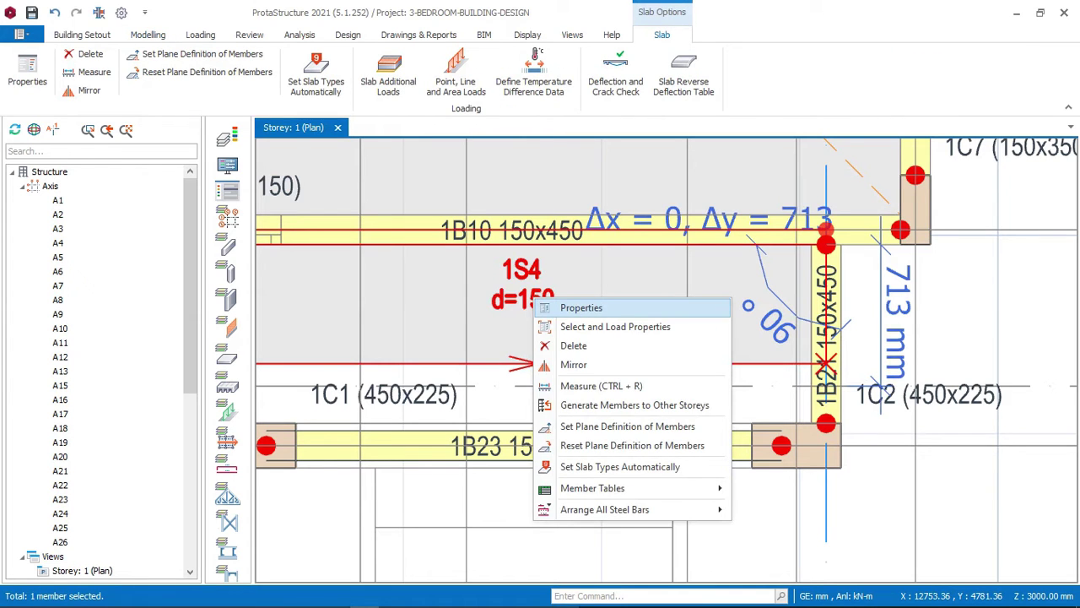
{"action": "left_click", "coordinate": [581, 307]}
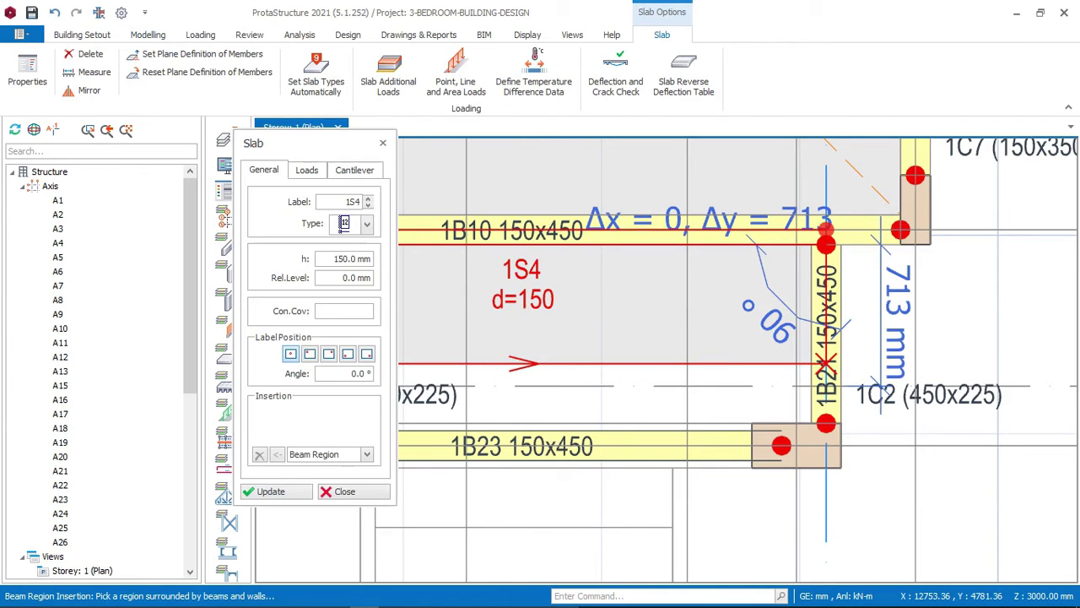
{"action": "left_click", "coordinate": [355, 170]}
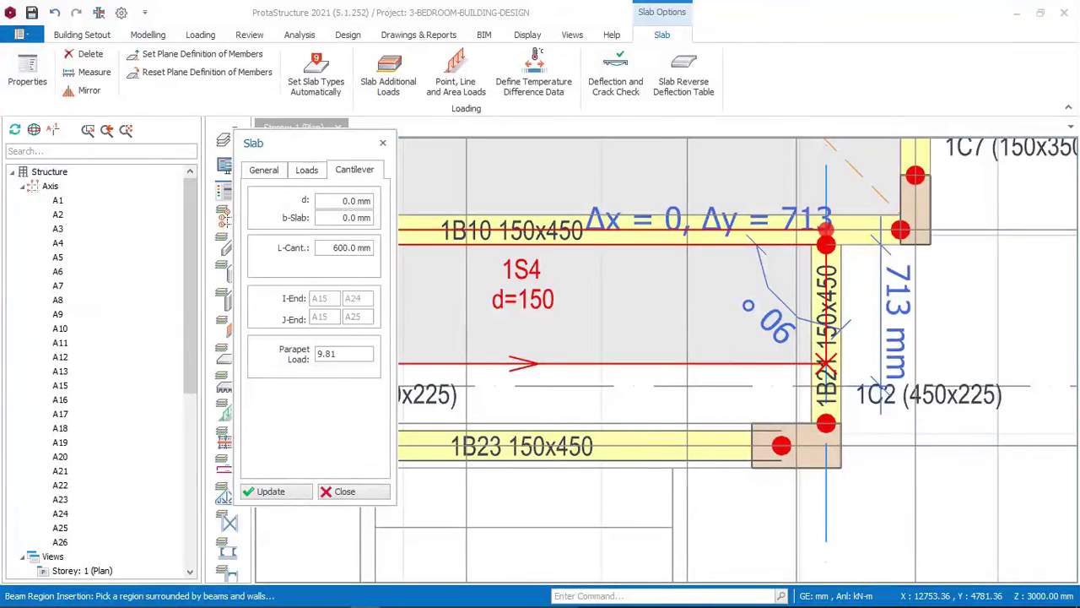
{"action": "double_click", "coordinate": [355, 247]}
{"action": "type", "text": "70"}
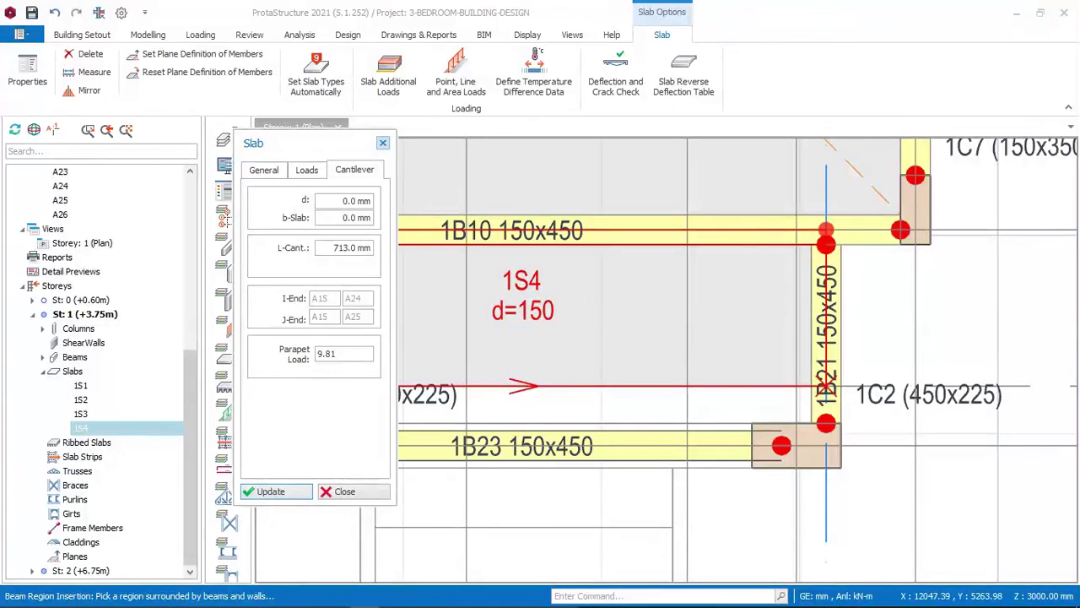
{"action": "left_click", "coordinate": [382, 143]}
Examine the slab layout on the ground floor plan alongside the right elevation drawing
{"action": "scroll", "coordinate": [619, 340], "scroll_direction": "down", "scroll_amount": 3}
{"action": "scroll", "coordinate": [582, 329], "scroll_direction": "down", "scroll_amount": 1}
{"action": "scroll", "coordinate": [562, 364], "scroll_direction": "up", "scroll_amount": 2}
{"action": "scroll", "coordinate": [430, 307], "scroll_direction": "down", "scroll_amount": 4}
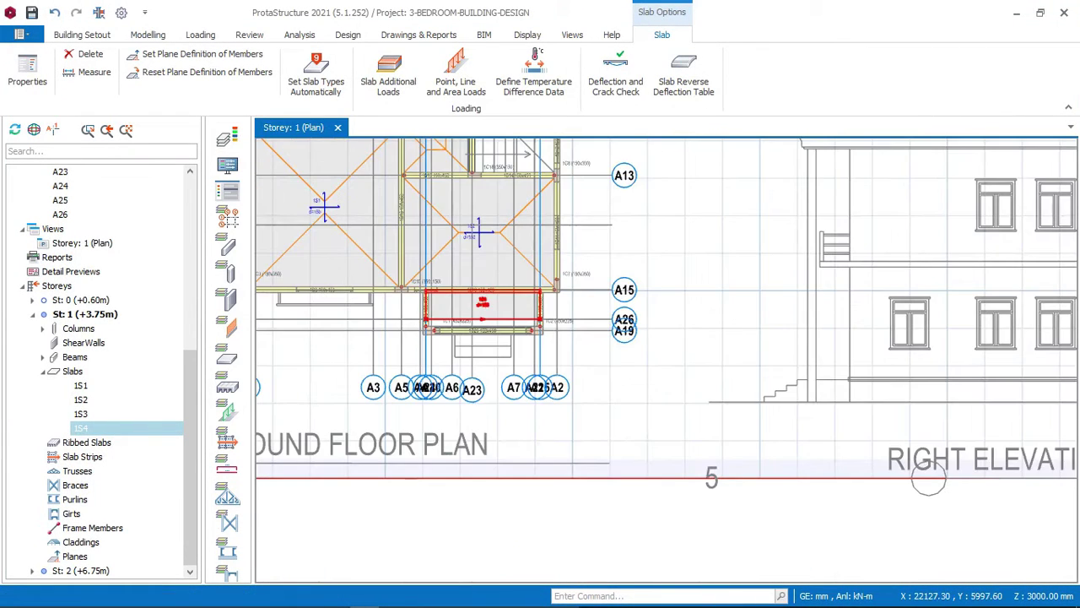
{"action": "scroll", "coordinate": [928, 479], "scroll_direction": "up", "scroll_amount": 3}
{"action": "scroll", "coordinate": [760, 493], "scroll_direction": "down", "scroll_amount": 5}
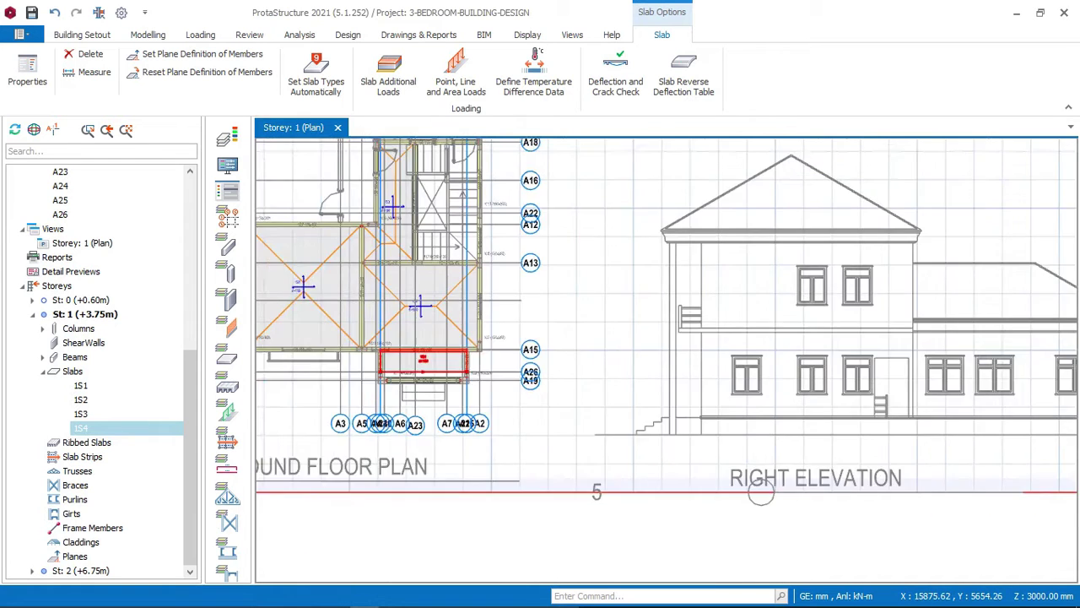
{"action": "middle_click_drag", "start_coordinate": [518, 332], "coordinate": [629, 364]}
{"action": "scroll", "coordinate": [620, 308], "scroll_direction": "down", "scroll_amount": 2}
{"action": "middle_click_drag", "start_coordinate": [664, 163], "coordinate": [640, 263]}
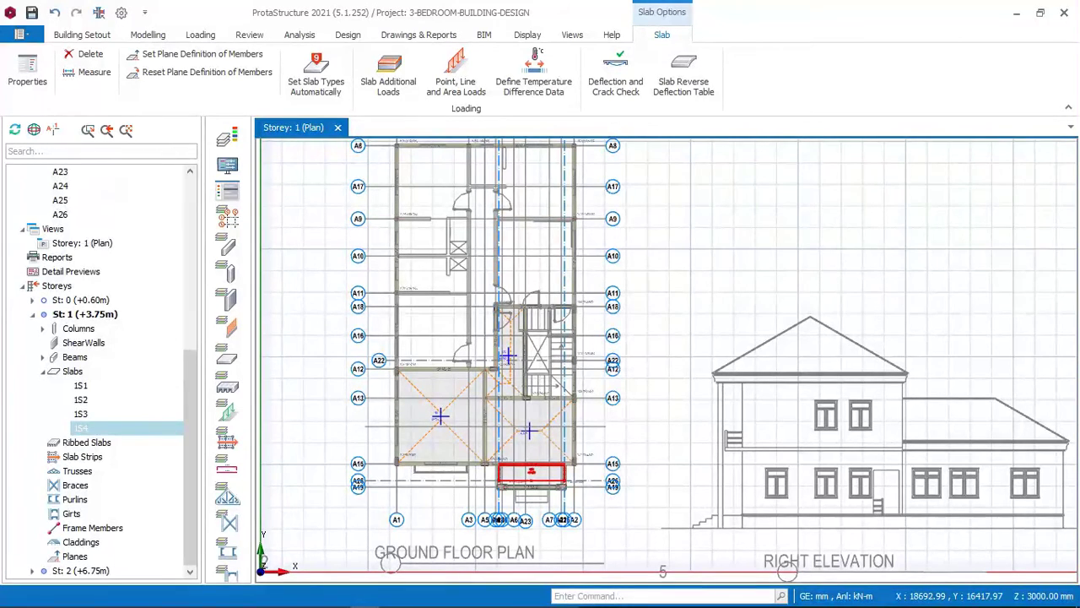
Open a 3D physical model view of Storey 1
{"action": "scroll", "coordinate": [101, 372], "scroll_direction": "up", "scroll_amount": 4}
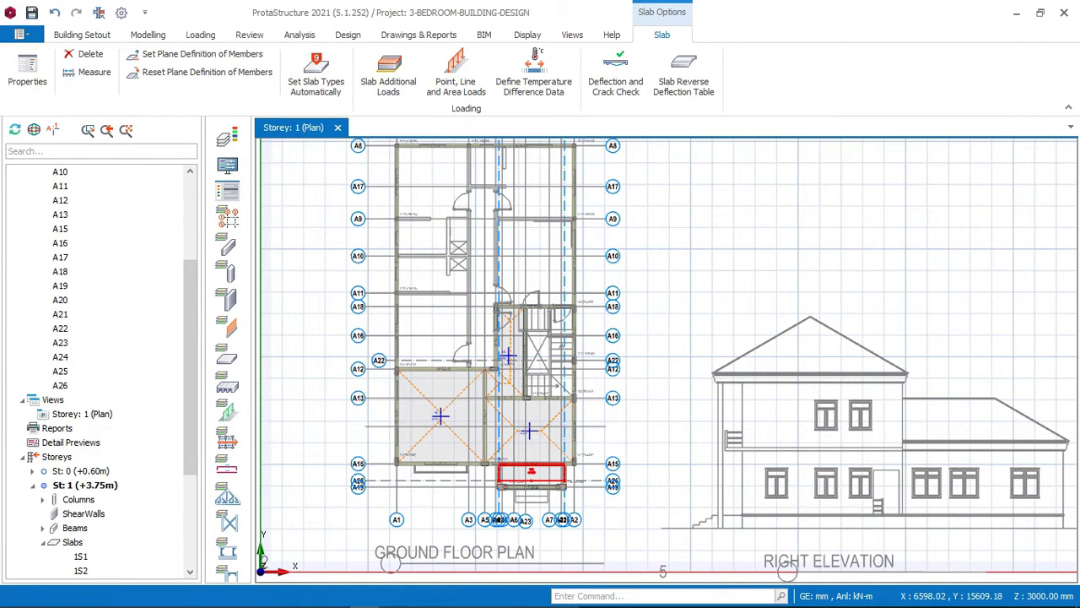
{"action": "left_click", "coordinate": [61, 399]}
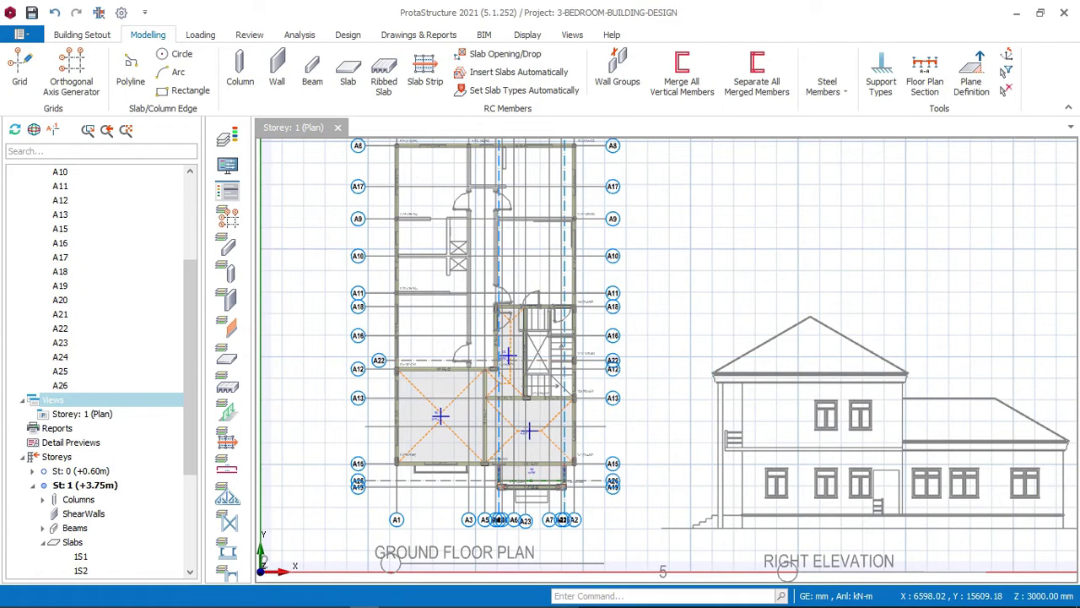
{"action": "right_click", "coordinate": [58, 398]}
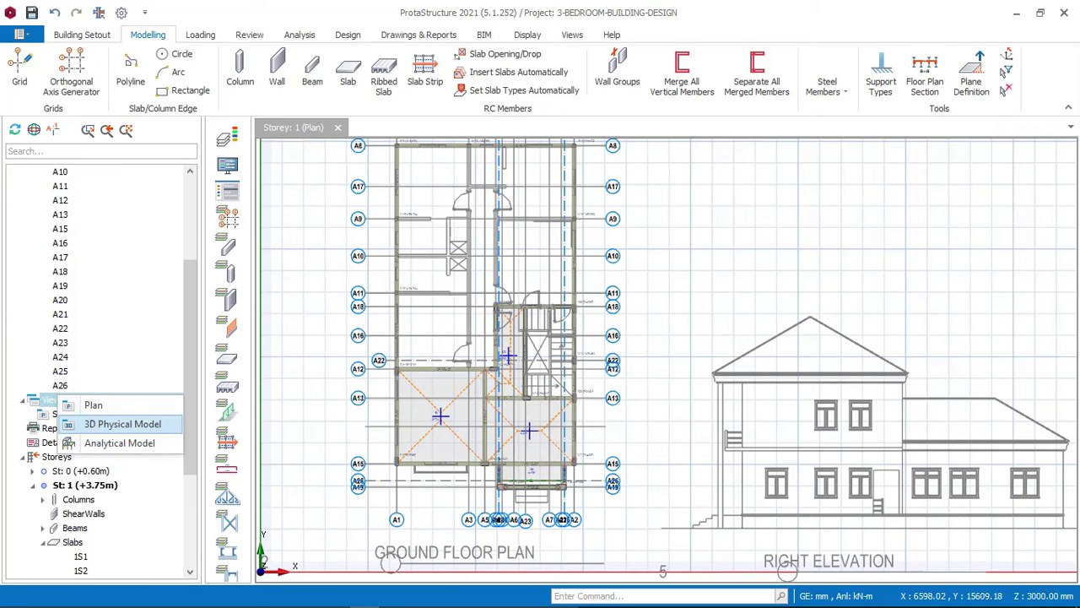
{"action": "left_click", "coordinate": [122, 424]}
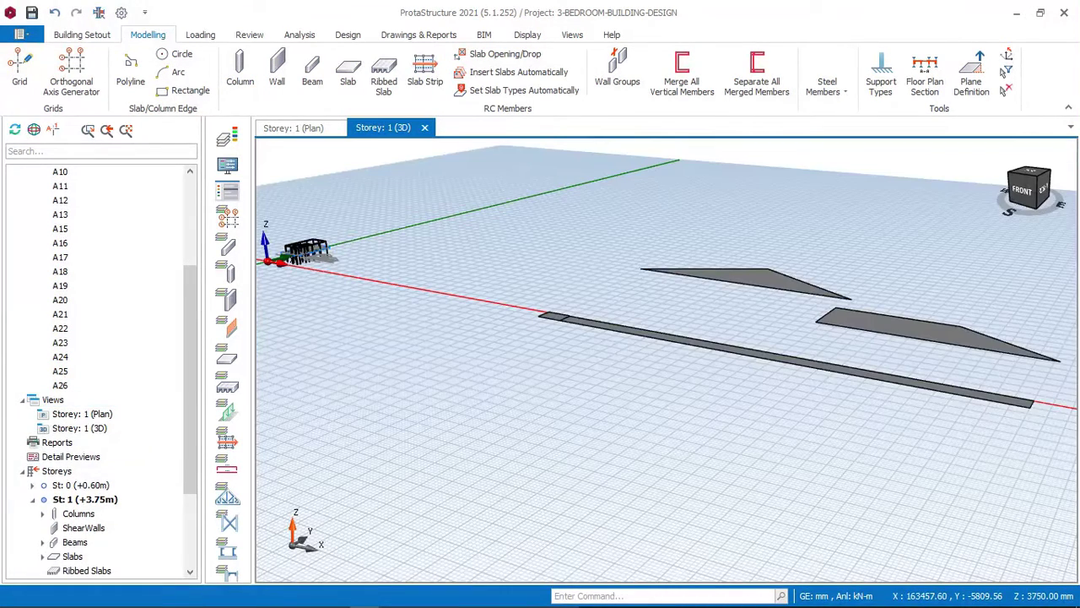
Hide the axes and their bubbles in the 3D view of the building
{"action": "scroll", "coordinate": [599, 285], "scroll_direction": "down", "scroll_amount": 3}
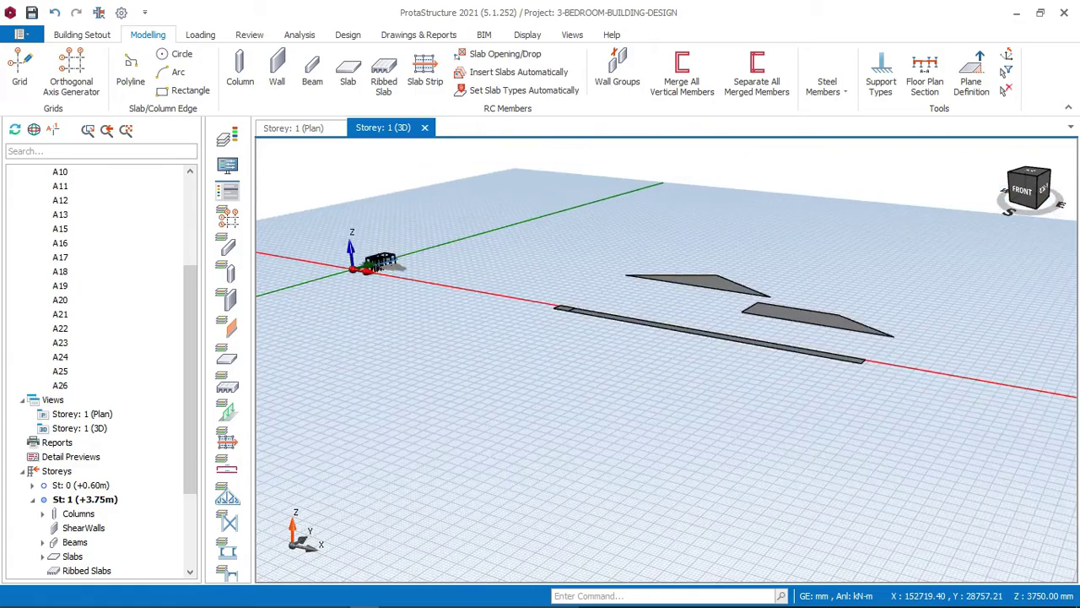
{"action": "scroll", "coordinate": [666, 285], "scroll_direction": "up", "scroll_amount": 3}
{"action": "scroll", "coordinate": [667, 360], "scroll_direction": "down", "scroll_amount": 5}
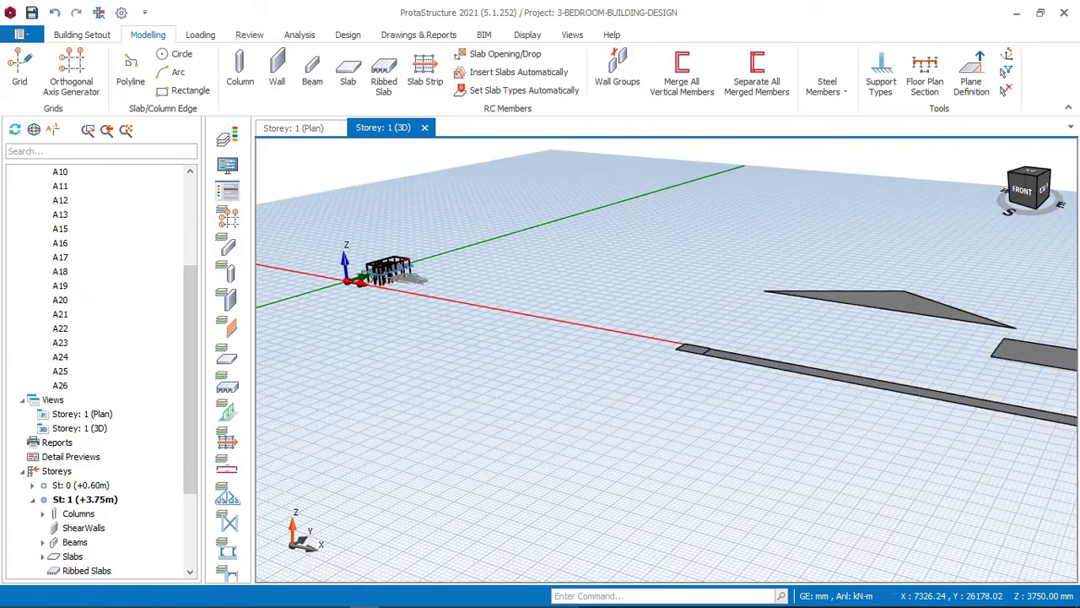
{"action": "scroll", "coordinate": [338, 268], "scroll_direction": "up", "scroll_amount": 4}
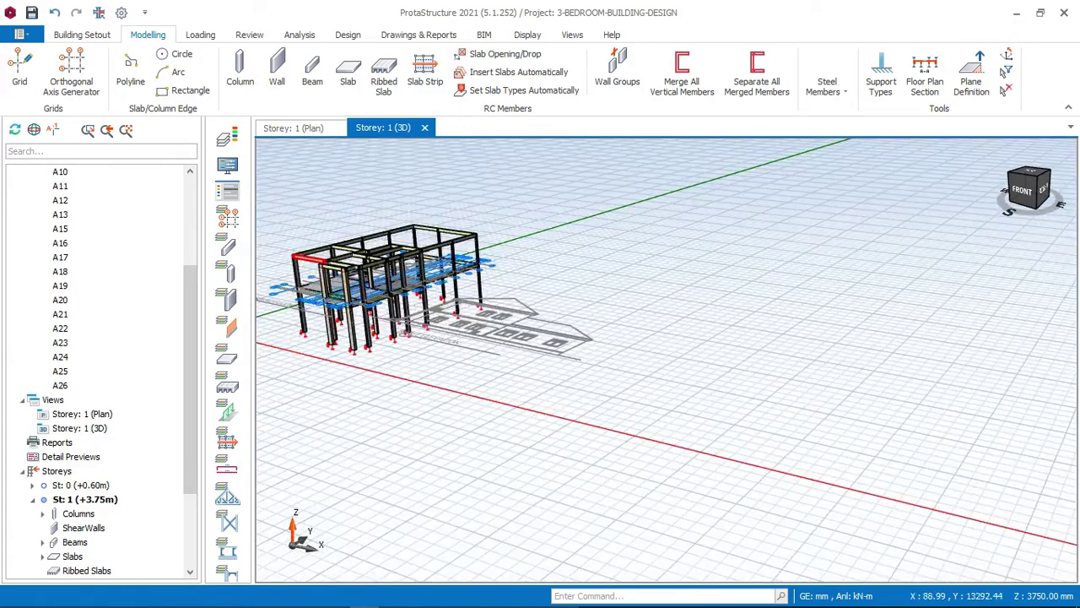
{"action": "scroll", "coordinate": [338, 269], "scroll_direction": "up", "scroll_amount": 5}
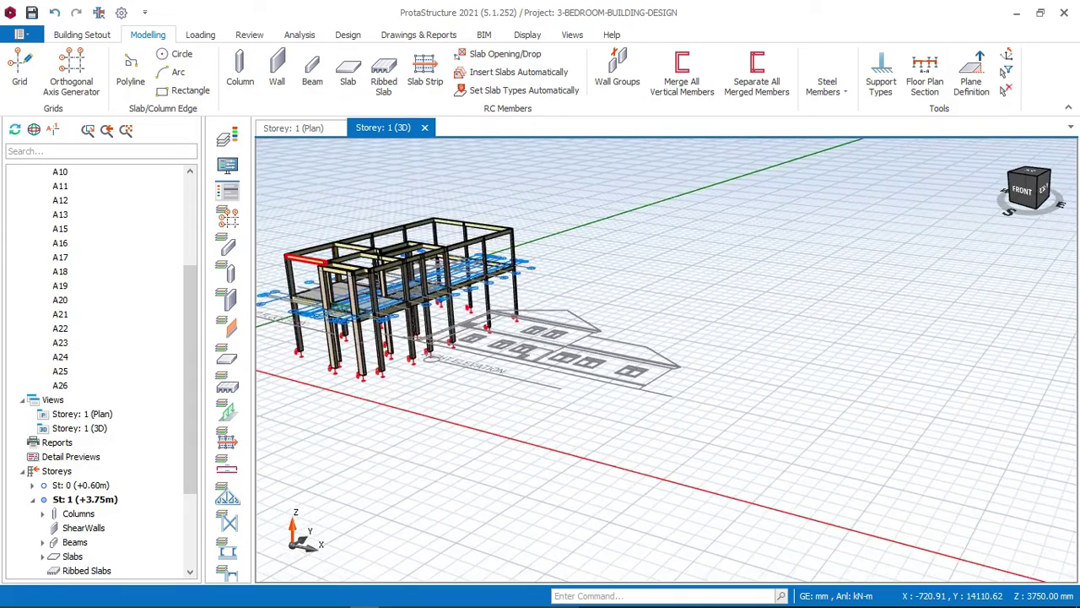
{"action": "scroll", "coordinate": [582, 263], "scroll_direction": "down", "scroll_amount": 3}
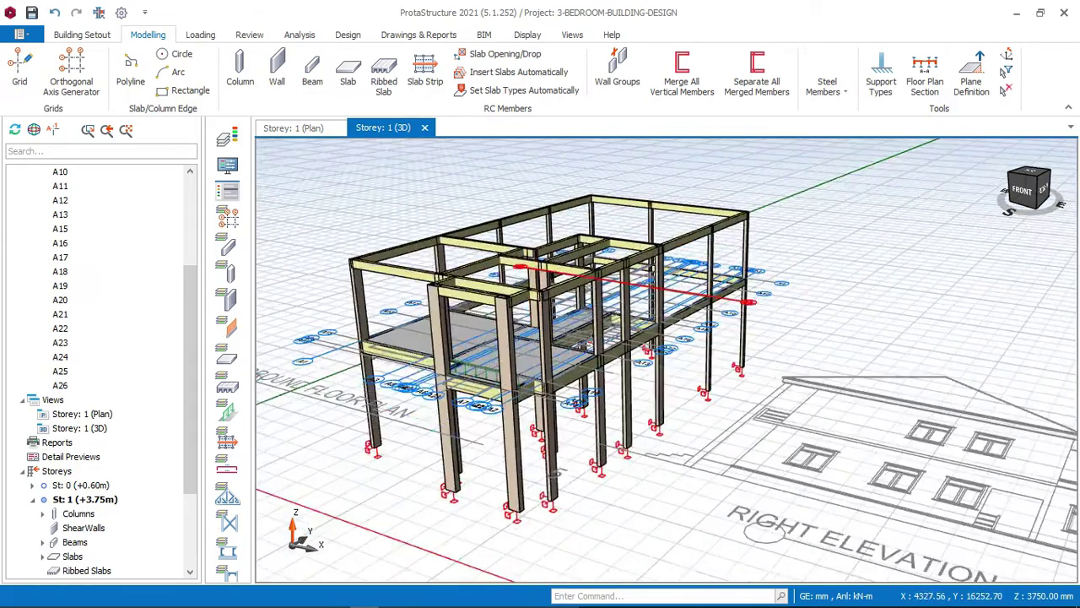
{"action": "mouse_move", "coordinate": [667, 360]}
{"action": "middle_mouse_down"}
{"action": "mouse_move", "coordinate": [641, 380]}
{"action": "mouse_move", "coordinate": [667, 360]}
{"action": "mouse_move", "coordinate": [658, 342]}
{"action": "mouse_move", "coordinate": [540, 313]}
{"action": "mouse_move", "coordinate": [562, 355]}
{"action": "middle_mouse_up"}
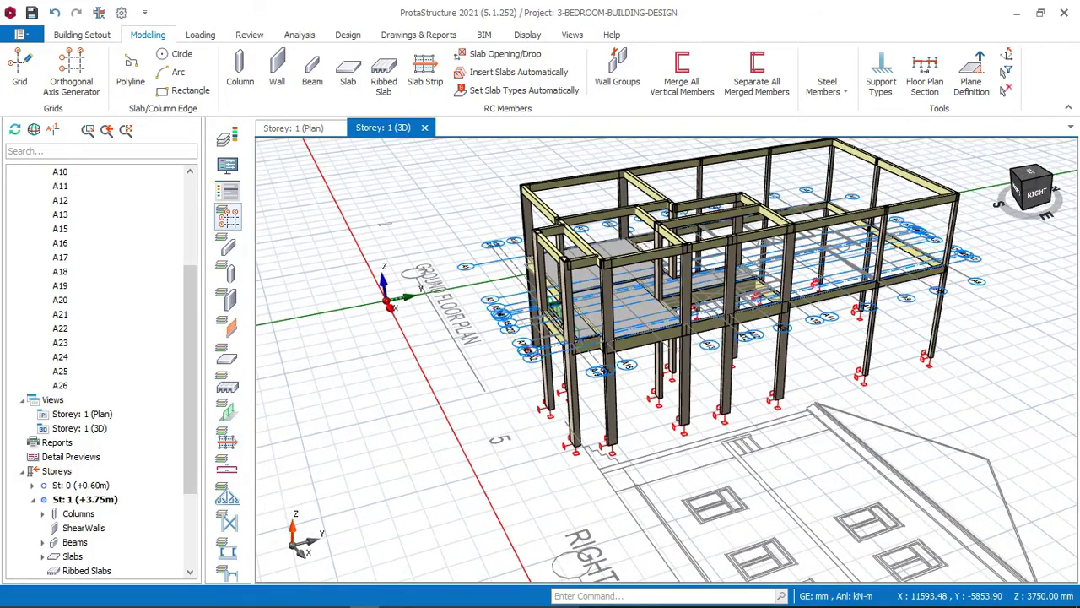
{"action": "left_click", "coordinate": [227, 217]}
{"action": "left_click", "coordinate": [227, 216]}
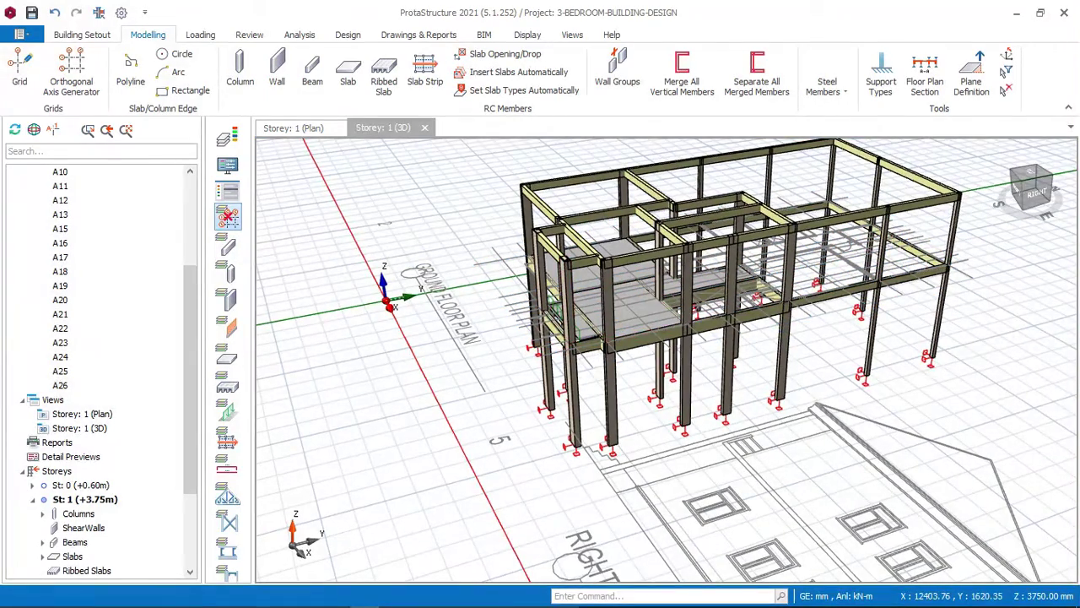
Examine the 3D frame from several angles and compare its upper storey with the right elevation drawing
{"action": "mouse_move", "coordinate": [665, 360]}
{"action": "middle_mouse_down", "text": "shift"}
{"action": "mouse_move", "coordinate": [734, 359]}
{"action": "mouse_move", "coordinate": [591, 360]}
{"action": "middle_mouse_up", "text": "shift"}
{"action": "middle_click_drag", "start_coordinate": [666, 359], "coordinate": [666, 359]}
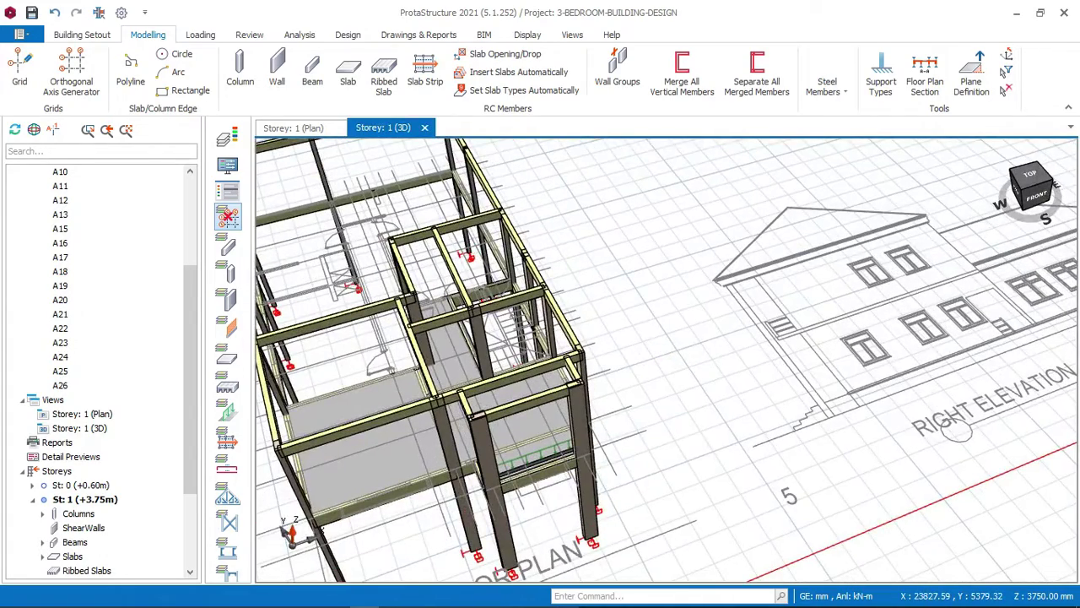
{"action": "middle_click_drag", "start_coordinate": [666, 359], "coordinate": [665, 359]}
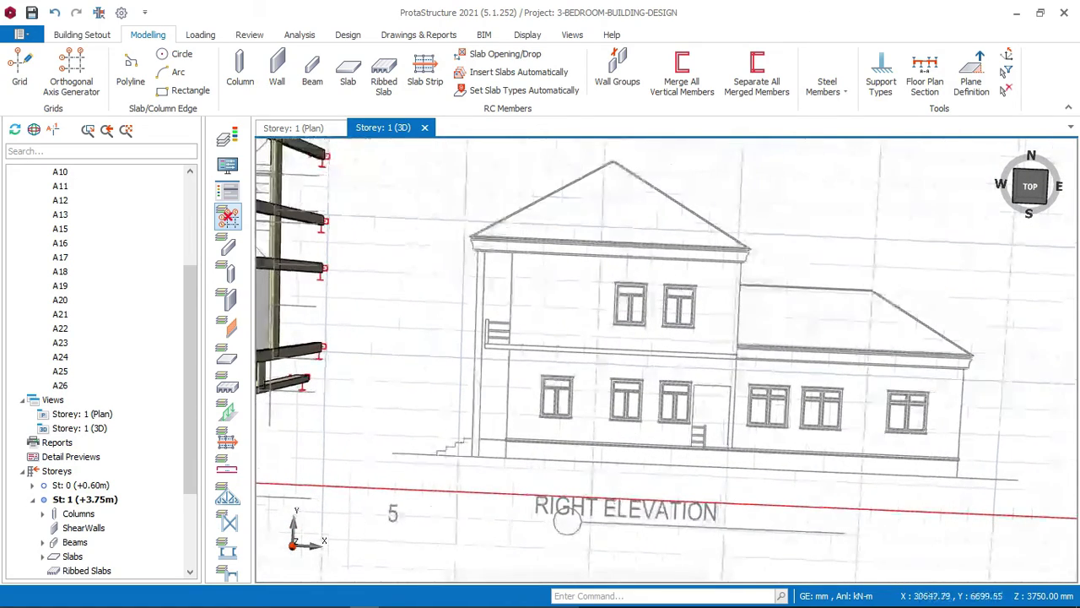
{"action": "scroll", "coordinate": [692, 274], "scroll_direction": "down", "scroll_amount": 1}
{"action": "middle_click_drag", "start_coordinate": [692, 274], "coordinate": [868, 352]}
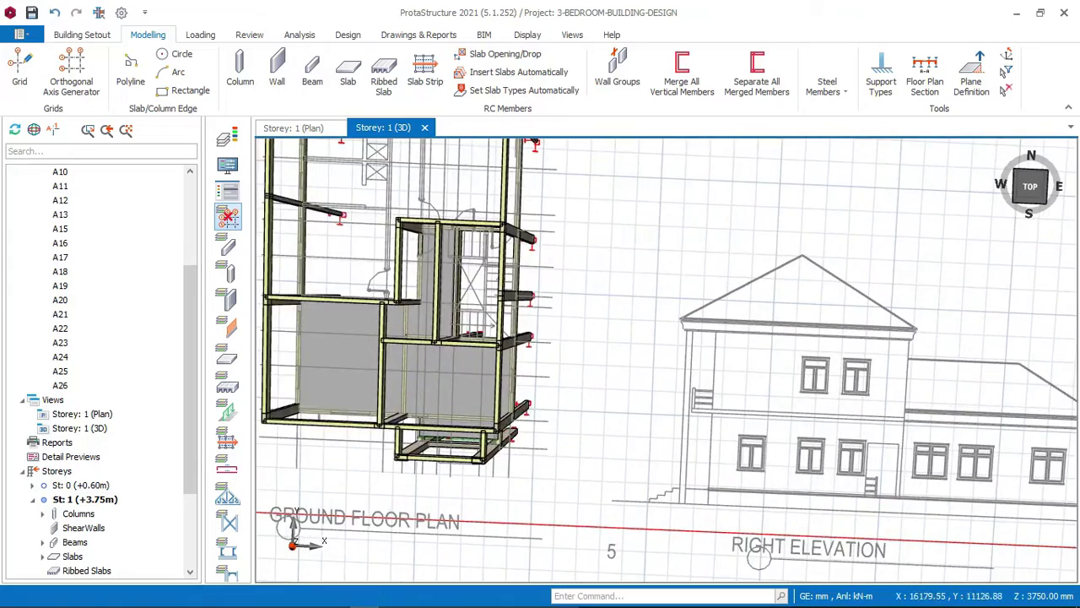
{"action": "mouse_move", "coordinate": [666, 359]}
{"action": "middle_mouse_down", "text": "shift"}
{"action": "mouse_move", "coordinate": [629, 360]}
{"action": "mouse_move", "coordinate": [708, 360]}
{"action": "mouse_move", "coordinate": [697, 359]}
{"action": "middle_mouse_up", "text": "shift"}
{"action": "middle_click_drag", "start_coordinate": [908, 379], "coordinate": [633, 341]}
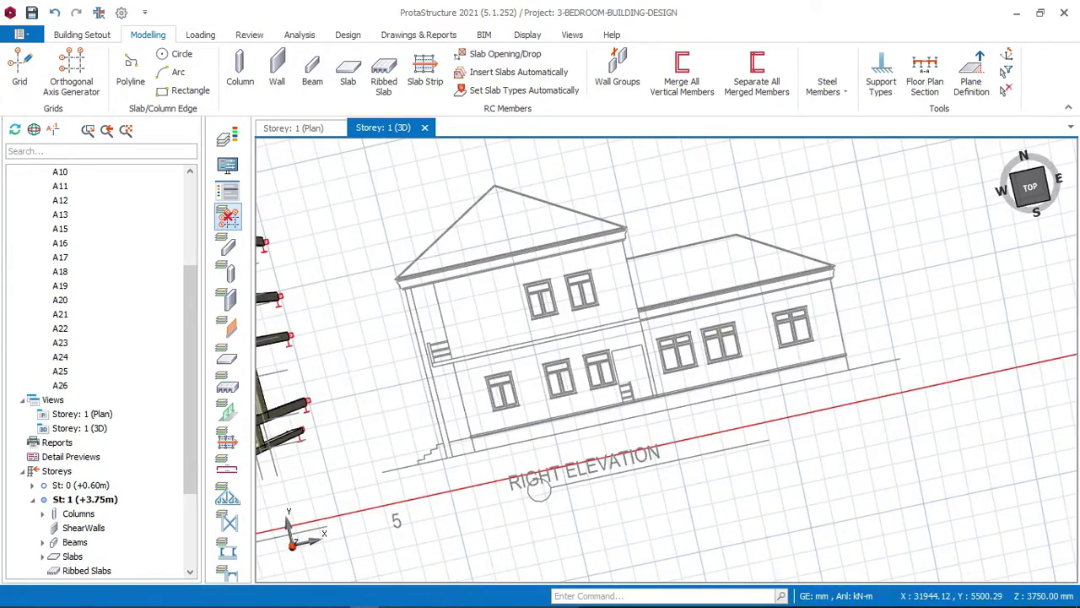
{"action": "scroll", "coordinate": [727, 253], "scroll_direction": "down", "scroll_amount": 2}
{"action": "mouse_move", "coordinate": [515, 195]}
{"action": "middle_mouse_down"}
{"action": "mouse_move", "coordinate": [650, 278]}
{"action": "mouse_move", "coordinate": [591, 274]}
{"action": "mouse_move", "coordinate": [515, 203]}
{"action": "middle_mouse_up"}
{"action": "middle_click_drag", "start_coordinate": [599, 266], "coordinate": [559, 245], "text": "shift"}
{"action": "scroll", "coordinate": [641, 238], "scroll_direction": "up", "scroll_amount": 2}
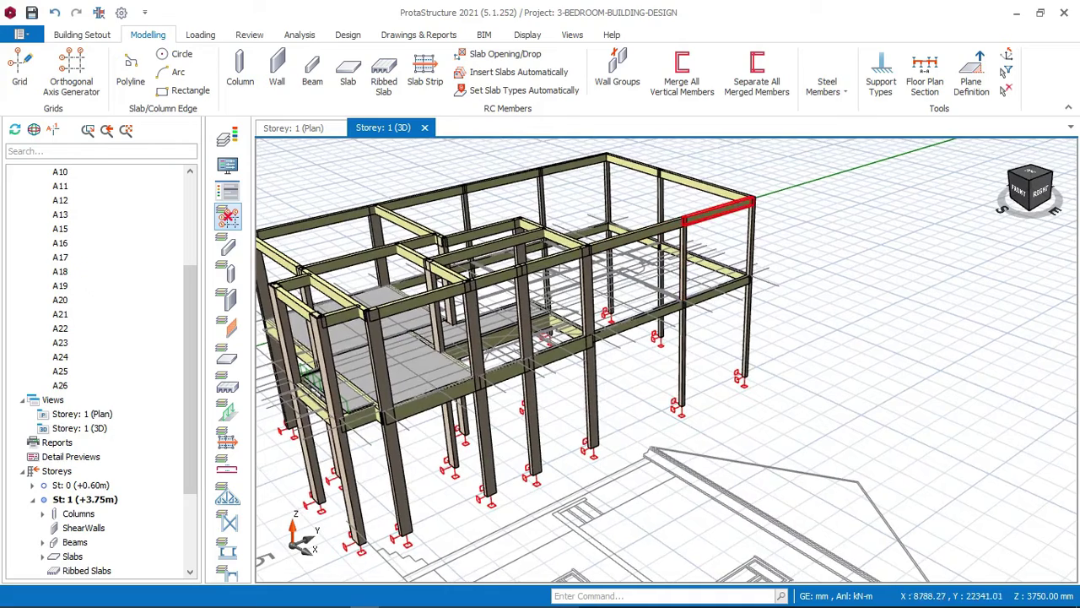
Delete the storey 2 beams over the rear single-storey part, along its right side and across its rear end
{"action": "middle_click_drag", "start_coordinate": [674, 228], "coordinate": [671, 230]}
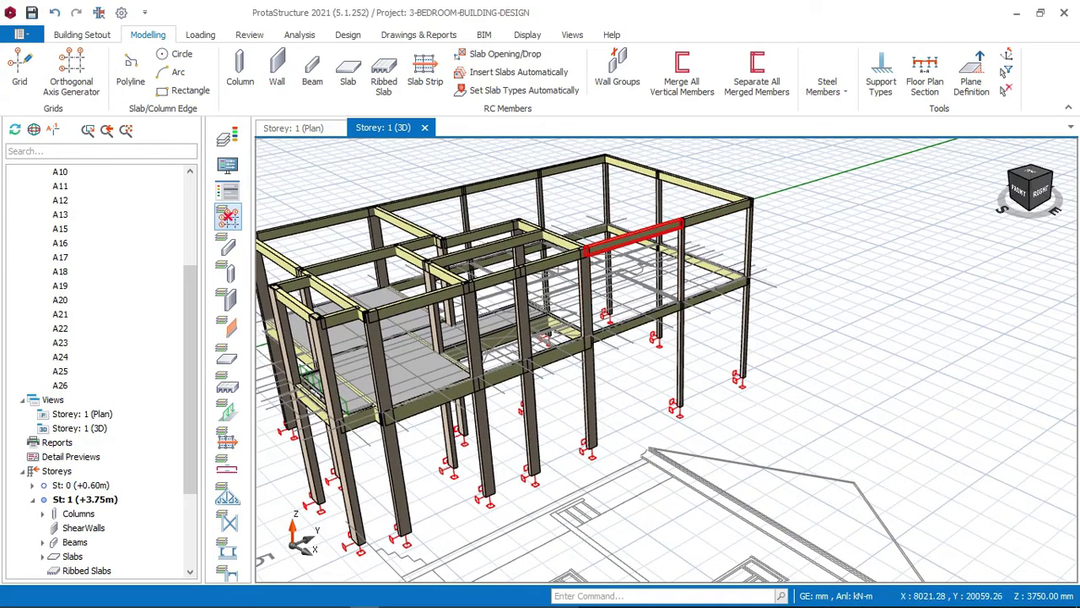
{"action": "left_click", "coordinate": [655, 231]}
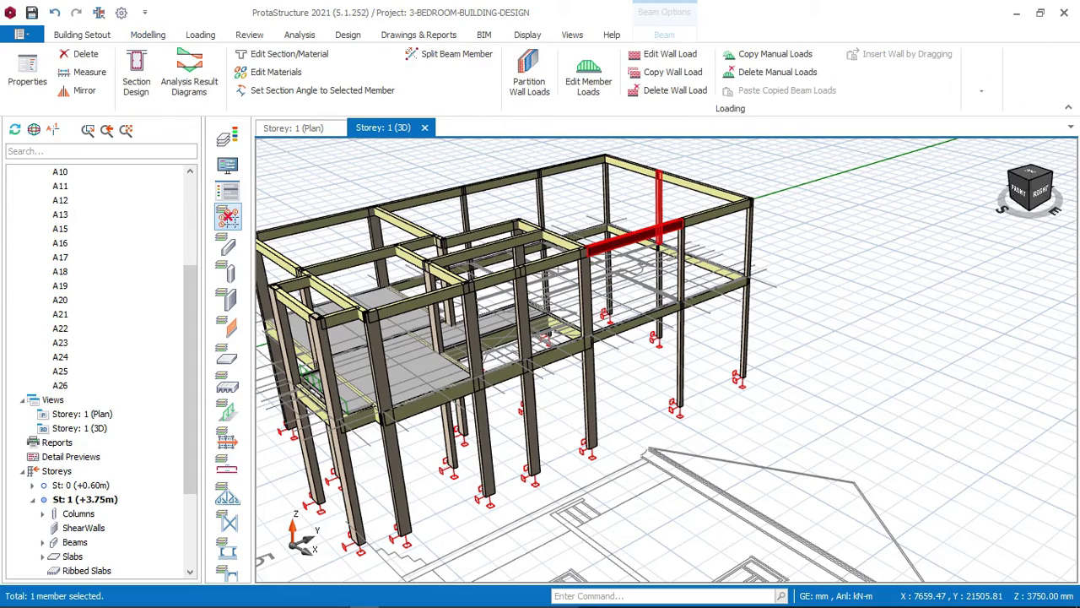
{"action": "key", "text": "Delete"}
{"action": "left_click", "coordinate": [716, 212]}
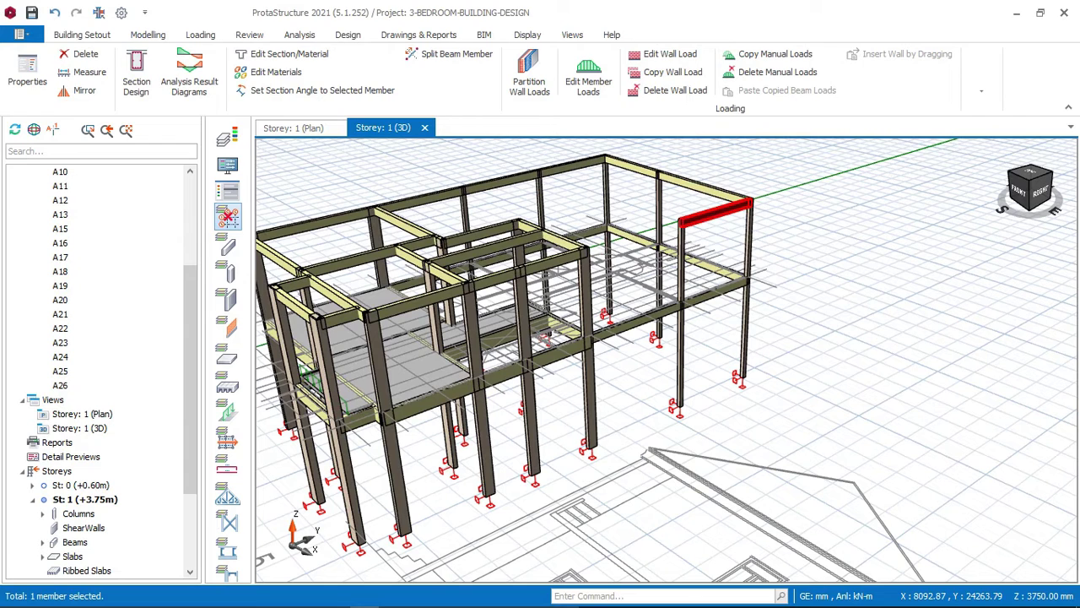
{"action": "key", "text": "Delete"}
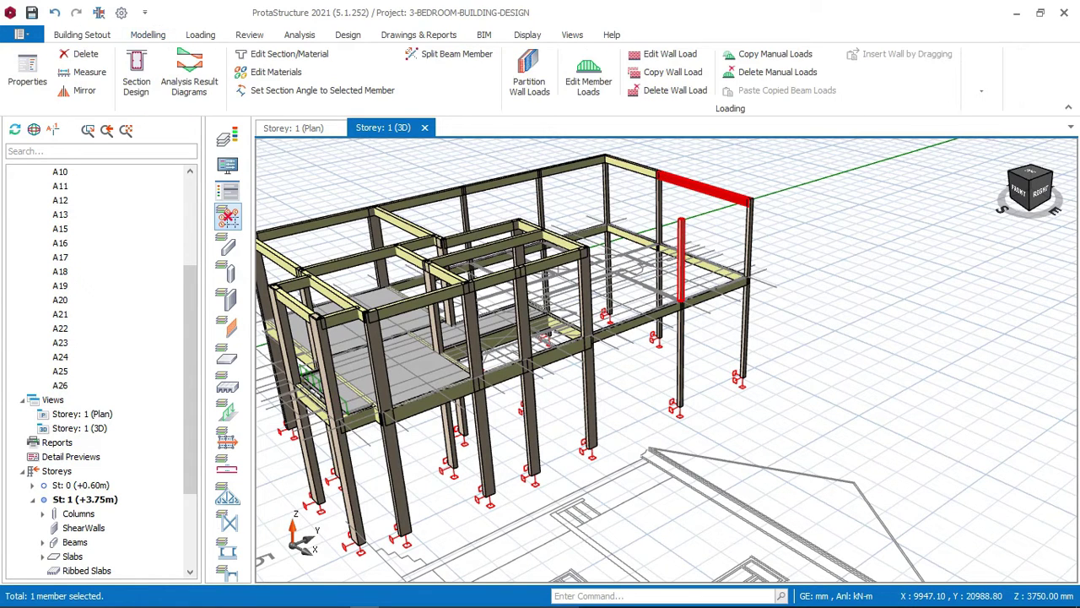
{"action": "key", "text": "Delete"}
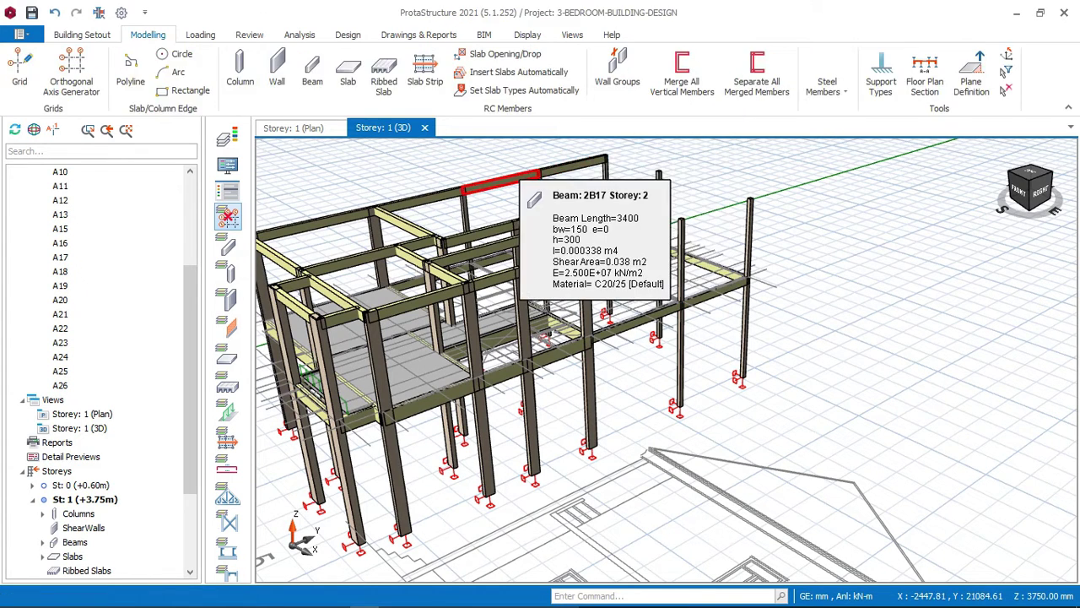
Delete the three storey 2 beams along the left side of the rear single-storey part and the six storey 2 columns over it
{"action": "left_click", "coordinate": [507, 180]}
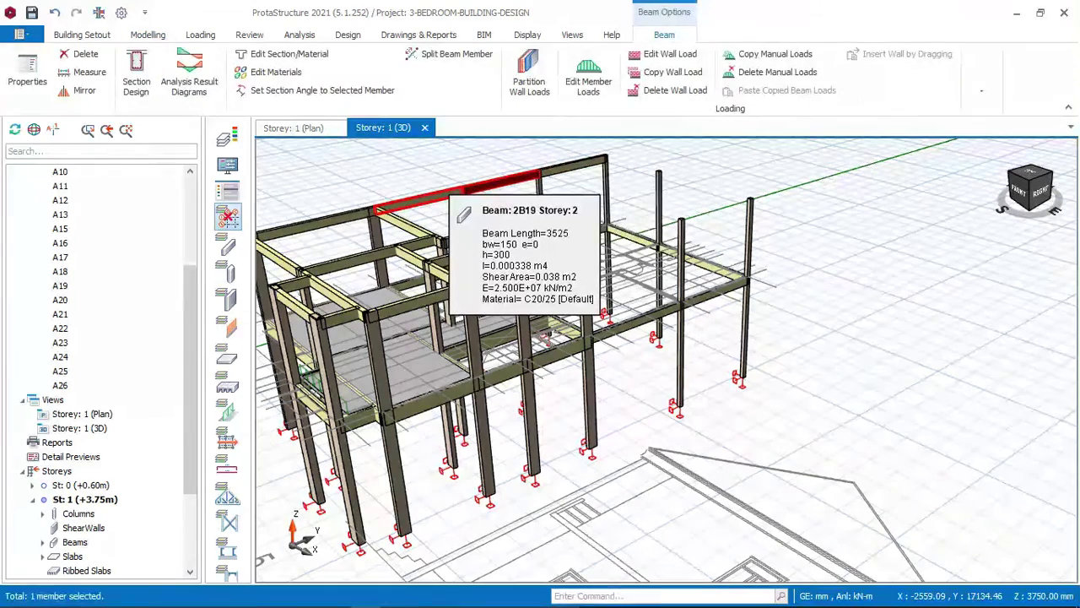
{"action": "left_click", "coordinate": [445, 193], "text": "ctrl"}
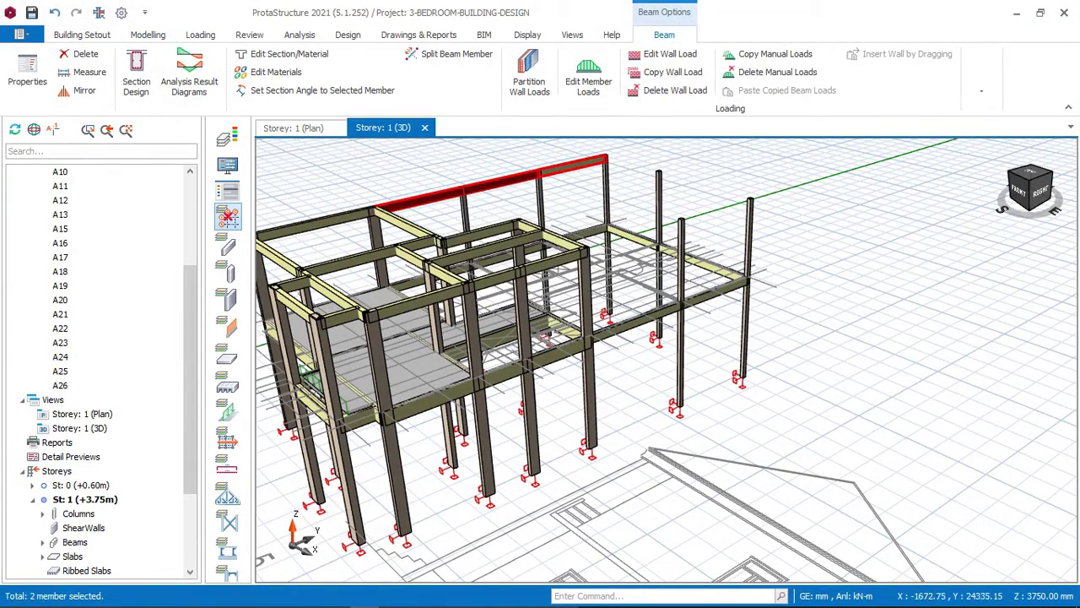
{"action": "left_click", "coordinate": [578, 165], "text": "ctrl"}
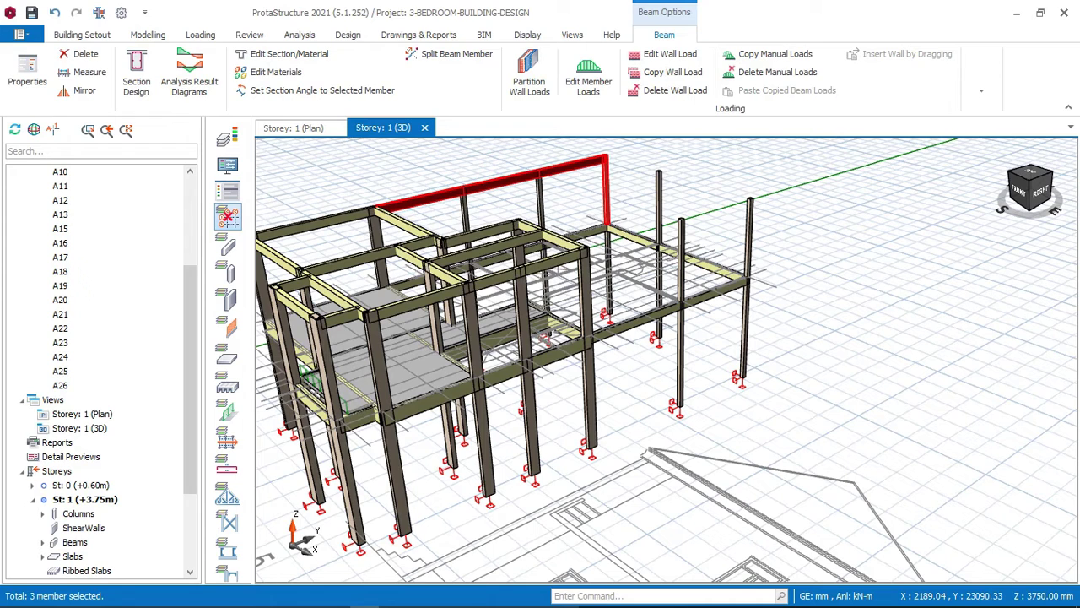
{"action": "left_click", "coordinate": [540, 207]}
{"action": "left_click", "coordinate": [466, 223]}
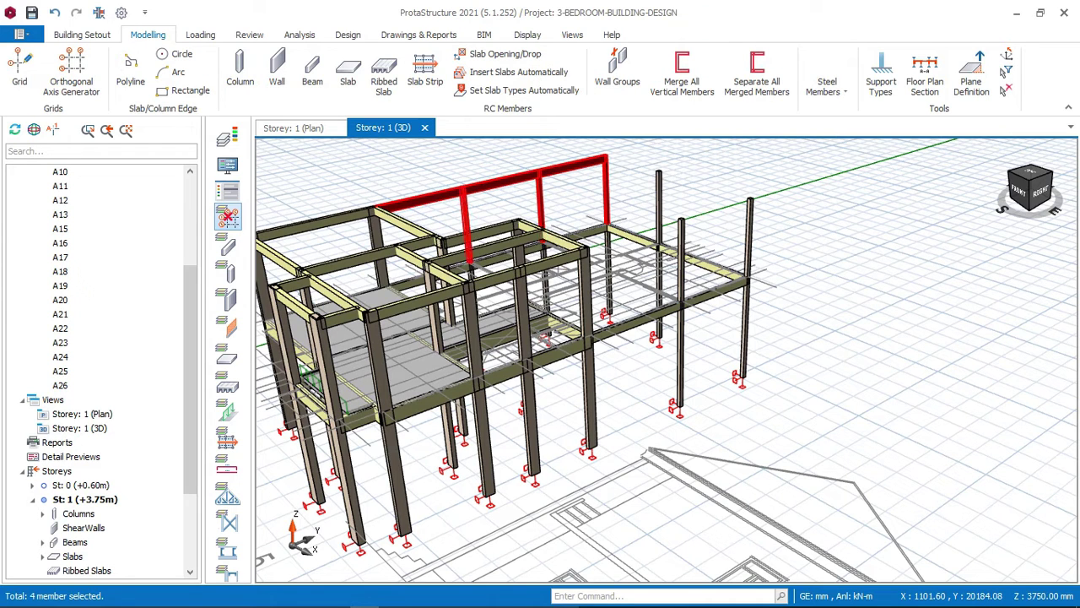
{"action": "left_click", "coordinate": [466, 224]}
{"action": "left_click", "coordinate": [659, 207]}
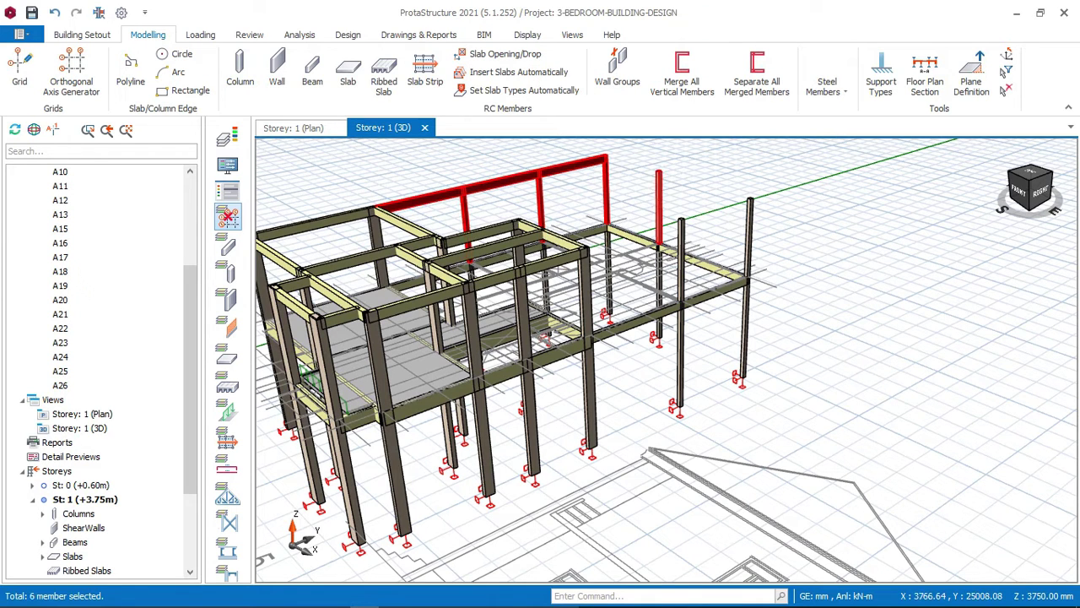
{"action": "left_click", "coordinate": [681, 232]}
{"action": "left_click", "coordinate": [749, 216]}
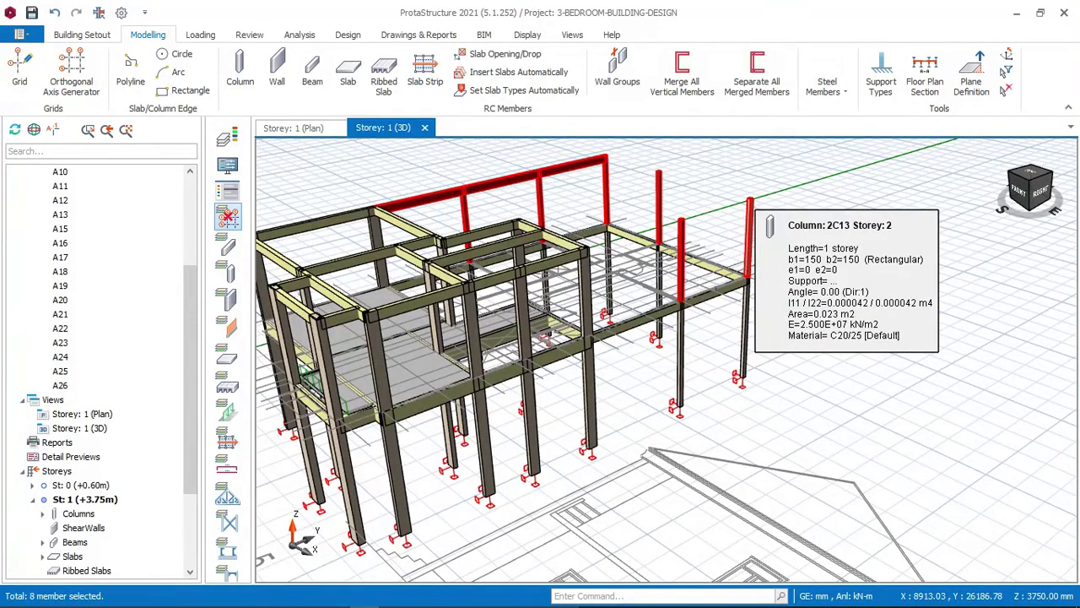
{"action": "left_click", "coordinate": [749, 209]}
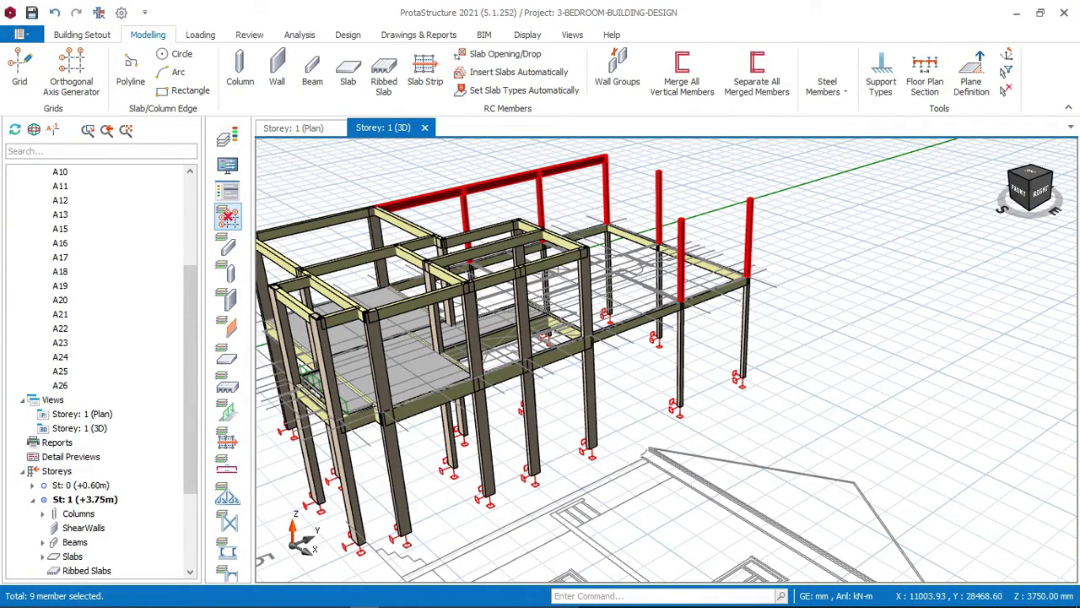
{"action": "key", "text": "Delete"}
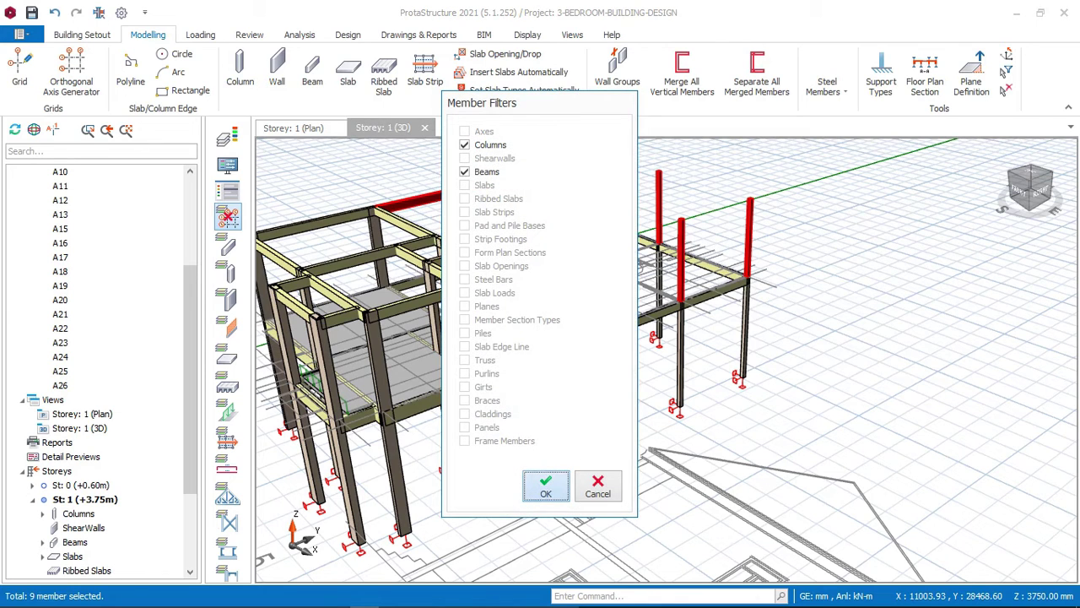
{"action": "left_click", "coordinate": [545, 485]}
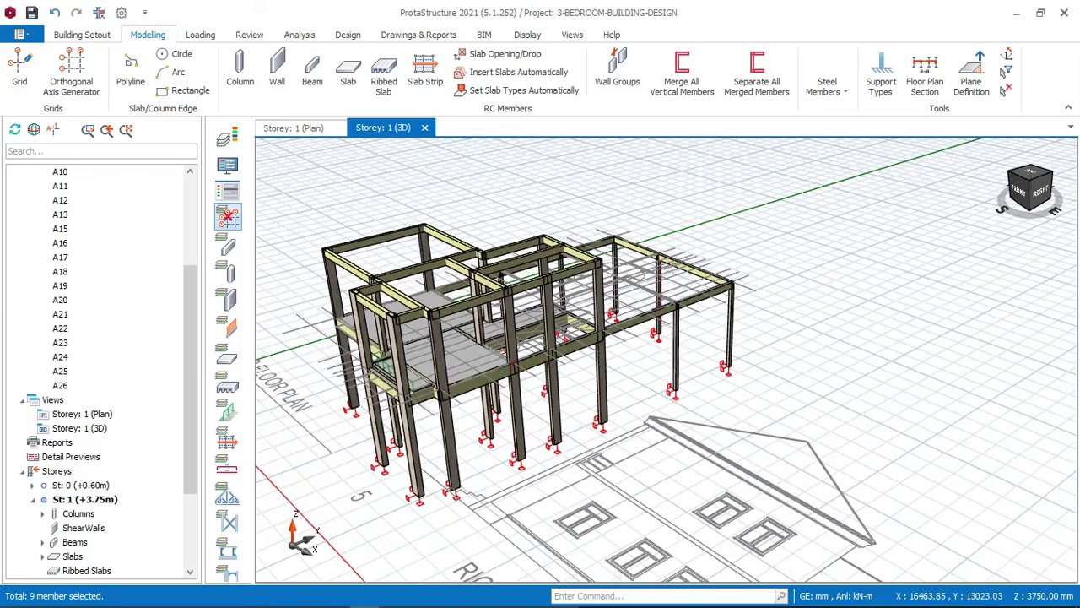
Delete the storey 1 beam along the front edge of the porch cantilever slab
{"action": "mouse_move", "coordinate": [477, 384]}
{"action": "middle_mouse_down"}
{"action": "mouse_move", "coordinate": [540, 380]}
{"action": "mouse_move", "coordinate": [574, 346]}
{"action": "middle_mouse_up"}
{"action": "mouse_move", "coordinate": [835, 405]}
{"action": "middle_mouse_down"}
{"action": "mouse_move", "coordinate": [731, 333]}
{"action": "mouse_move", "coordinate": [726, 421]}
{"action": "middle_mouse_up"}
{"action": "mouse_move", "coordinate": [666, 359]}
{"action": "middle_mouse_down"}
{"action": "mouse_move", "coordinate": [598, 552]}
{"action": "mouse_move", "coordinate": [665, 360]}
{"action": "middle_mouse_up"}
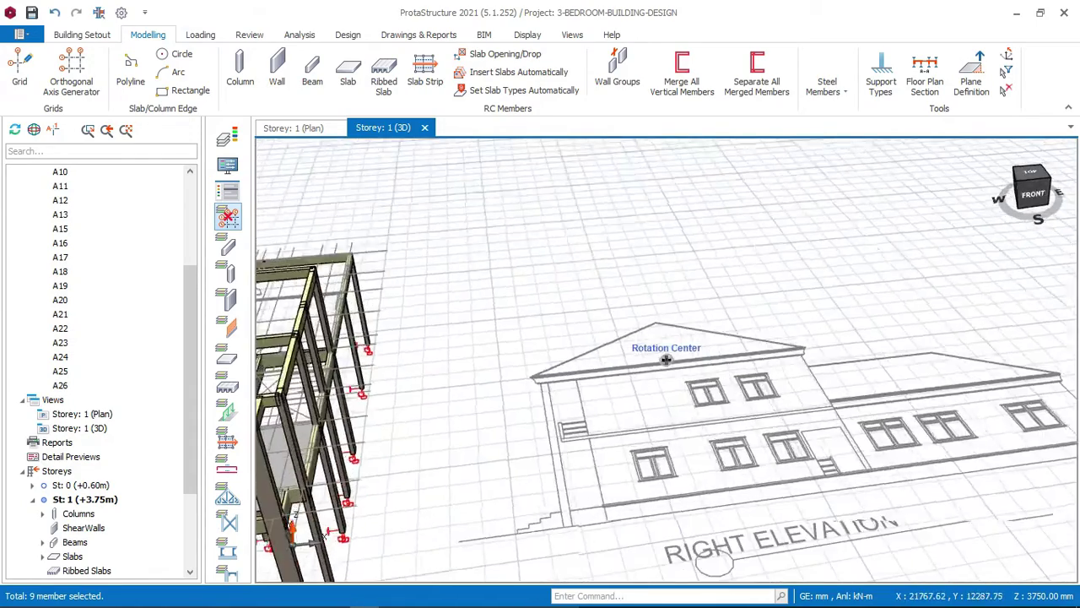
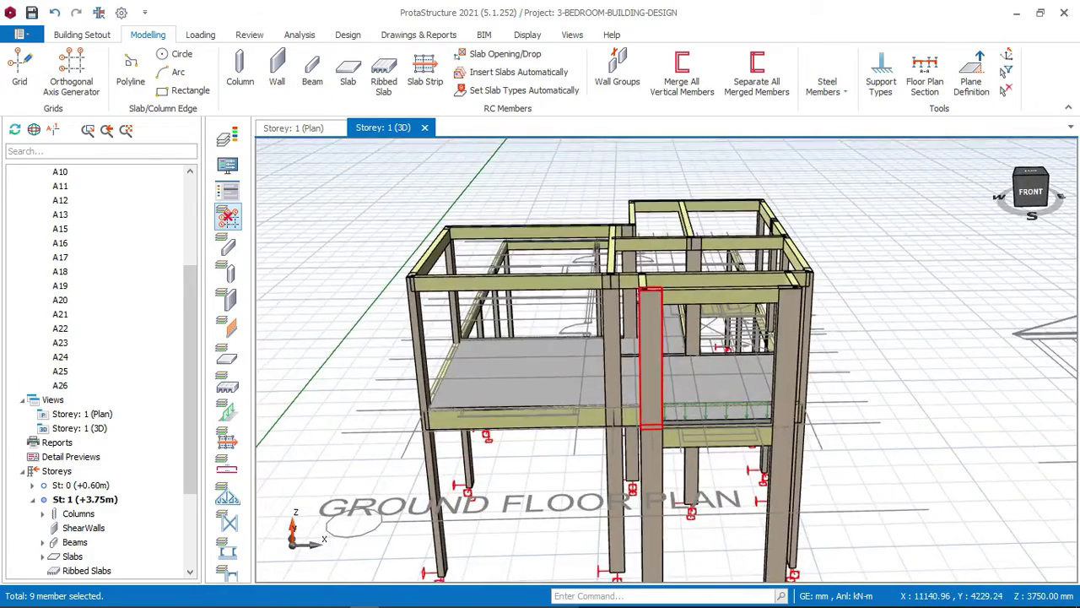
{"action": "scroll", "coordinate": [643, 414], "scroll_direction": "down", "scroll_amount": 3}
{"action": "middle_click_drag", "start_coordinate": [643, 413], "coordinate": [724, 417]}
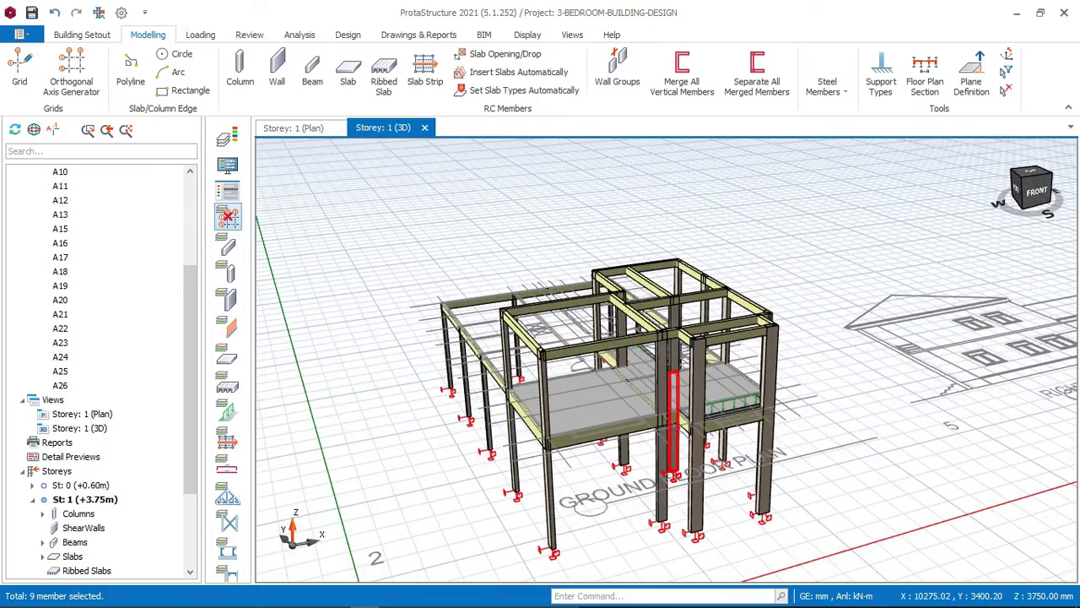
{"action": "scroll", "coordinate": [641, 439], "scroll_direction": "up", "scroll_amount": 5}
{"action": "scroll", "coordinate": [717, 409], "scroll_direction": "up", "scroll_amount": 2}
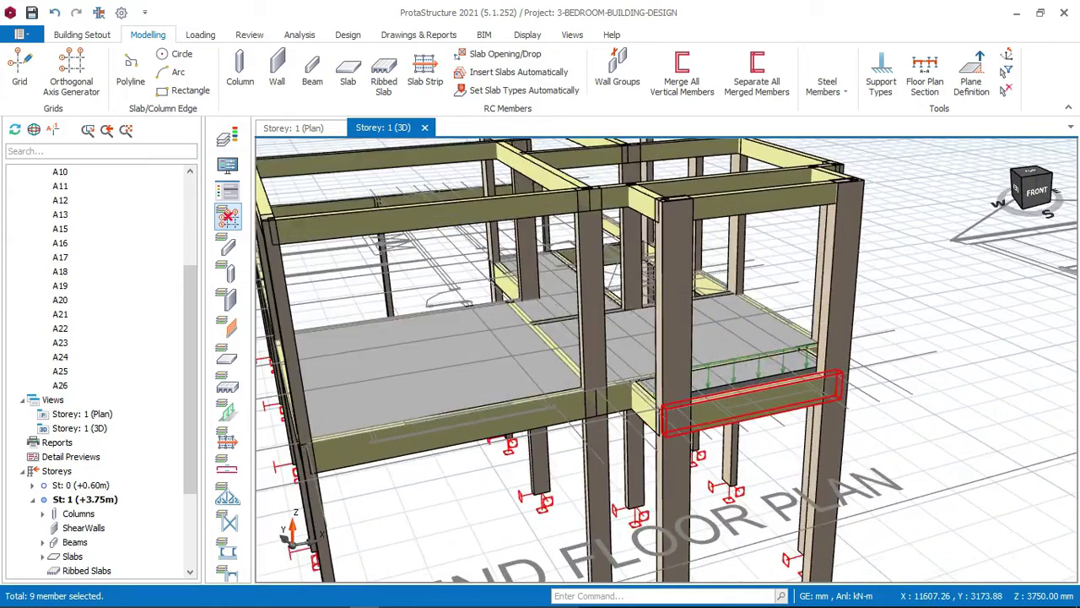
{"action": "mouse_move", "coordinate": [717, 414]}
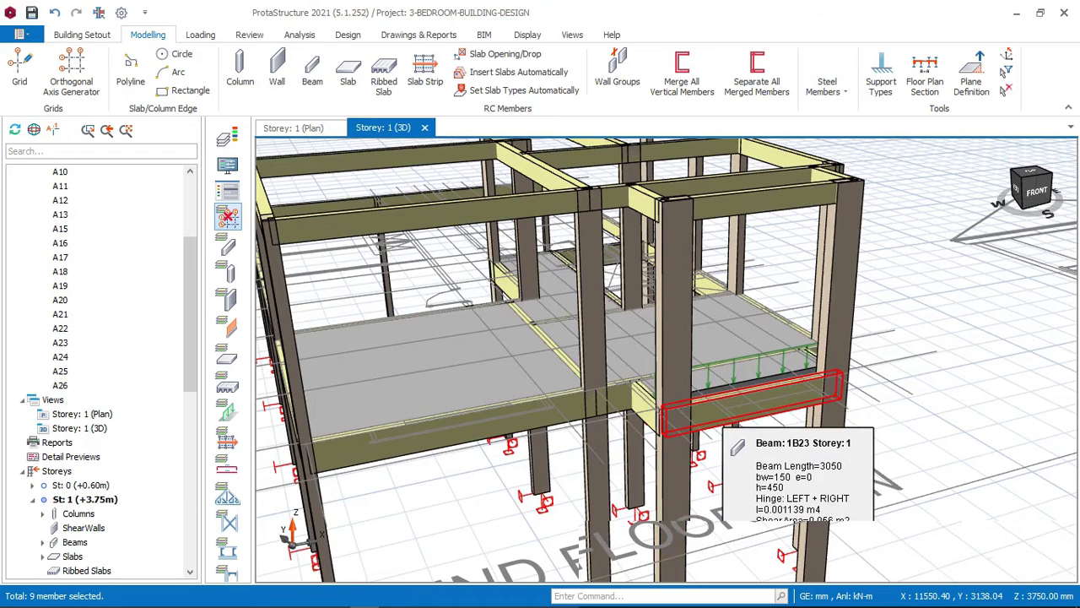
{"action": "left_click", "coordinate": [711, 412]}
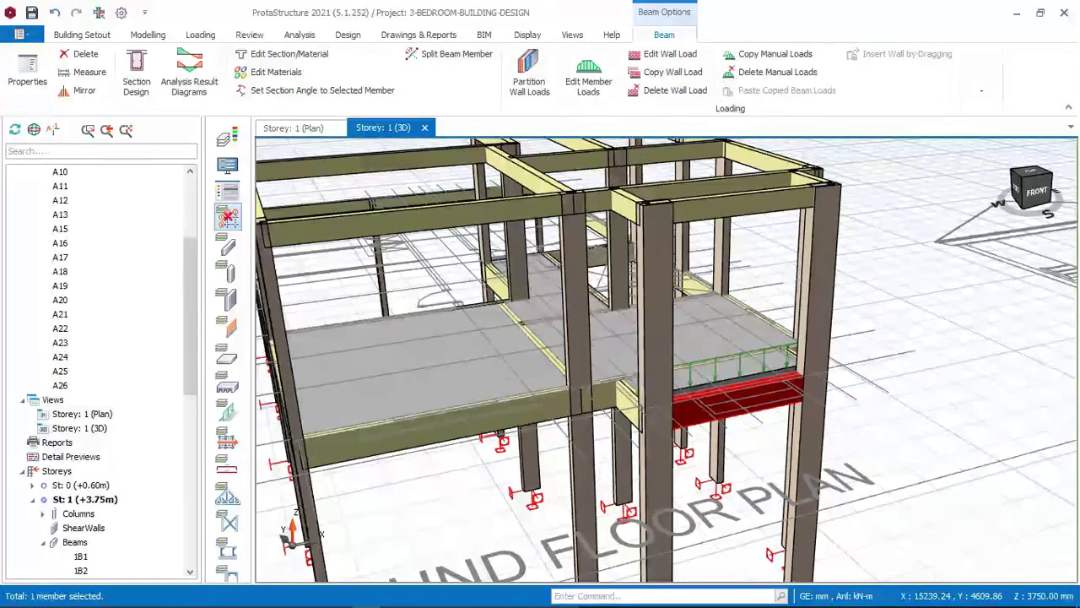
{"action": "key", "text": "Escape"}
Delete the two short storey 1 beams on the left and right sides of the porch cantilever slab
{"action": "scroll", "coordinate": [661, 306], "scroll_direction": "down", "scroll_amount": 4}
{"action": "mouse_move", "coordinate": [574, 456]}
{"action": "middle_mouse_down"}
{"action": "mouse_move", "coordinate": [759, 498]}
{"action": "mouse_move", "coordinate": [709, 476]}
{"action": "middle_mouse_up"}
{"action": "scroll", "coordinate": [641, 371], "scroll_direction": "up", "scroll_amount": 3}
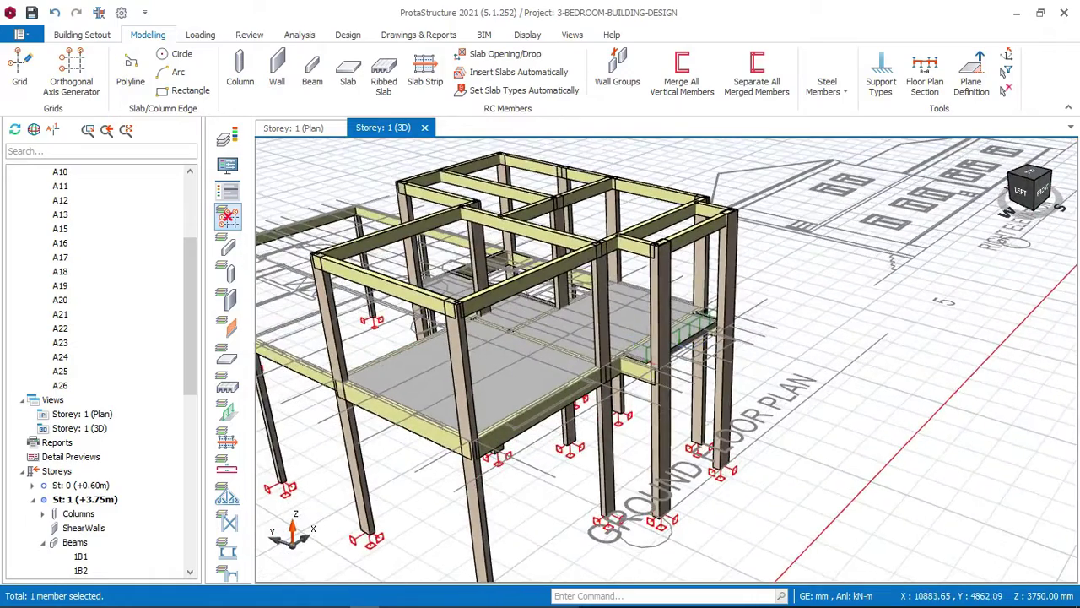
{"action": "scroll", "coordinate": [642, 371], "scroll_direction": "up", "scroll_amount": 1}
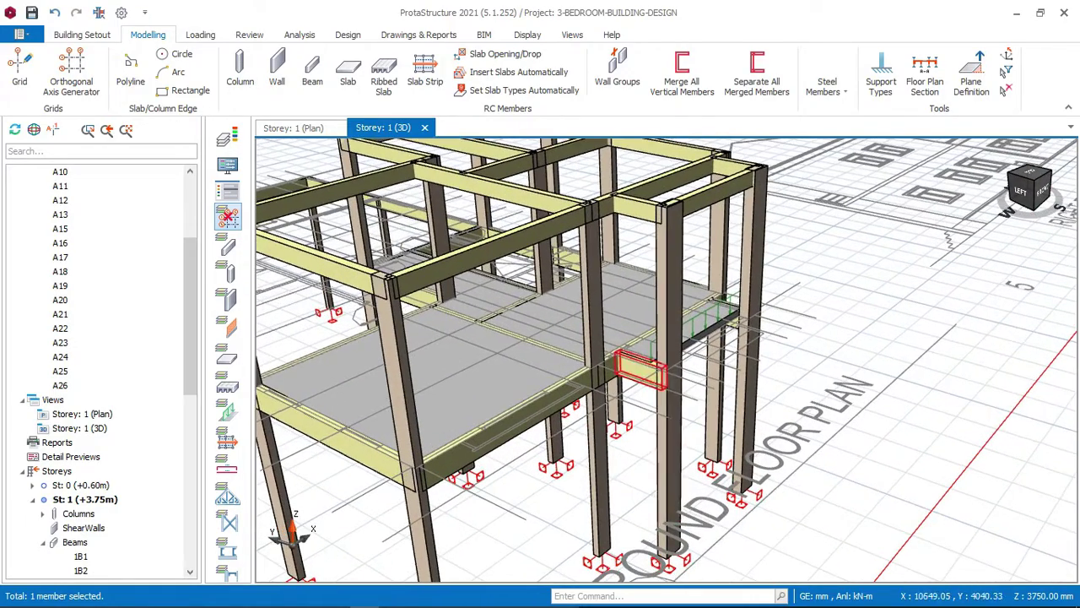
{"action": "scroll", "coordinate": [638, 368], "scroll_direction": "up", "scroll_amount": 1}
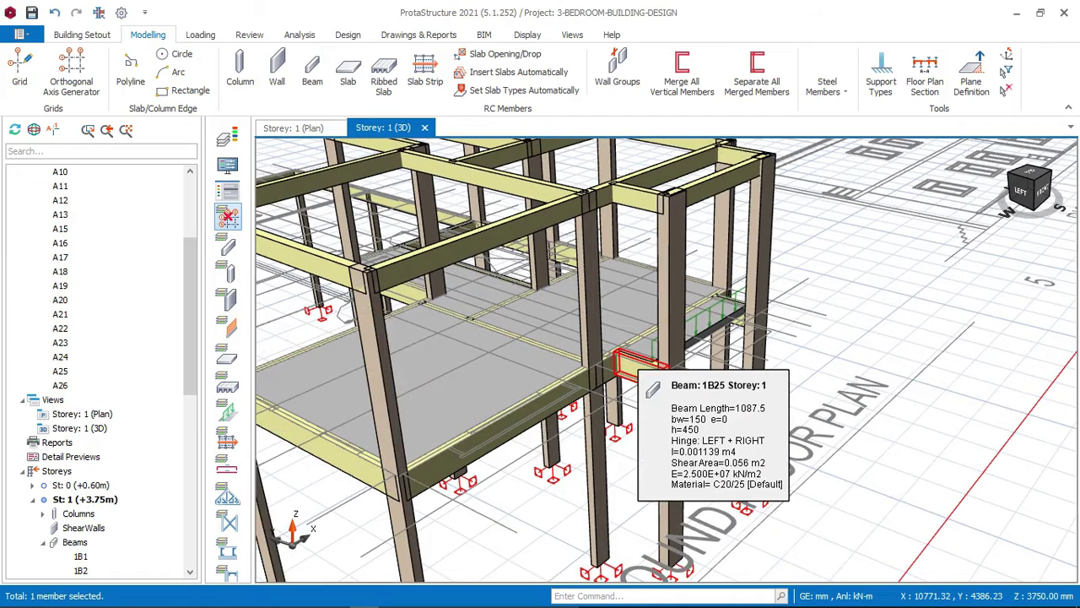
{"action": "left_click", "coordinate": [640, 368]}
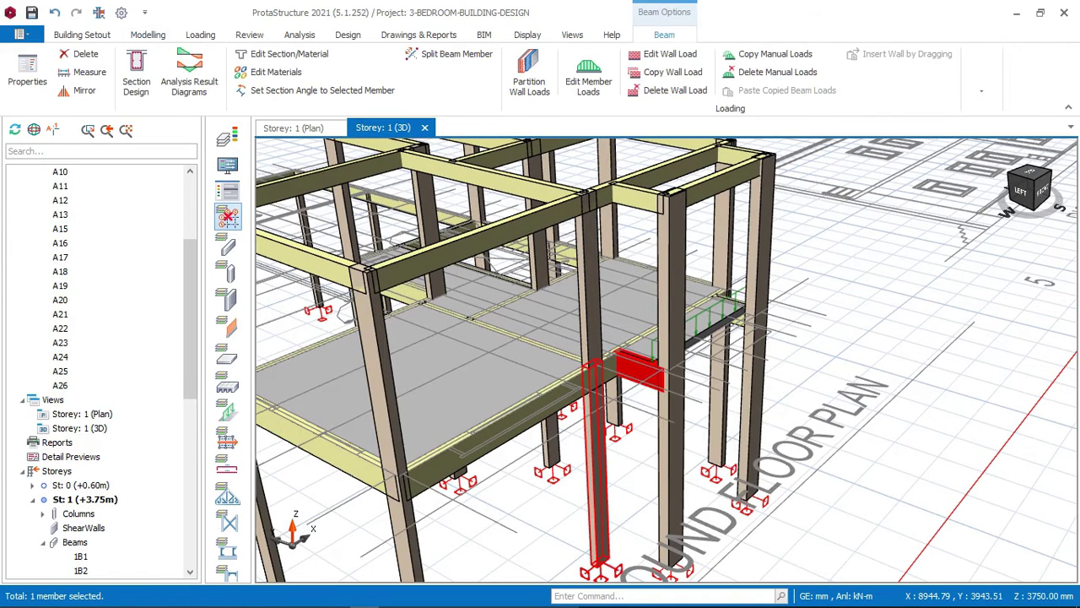
{"action": "key", "text": "Delete"}
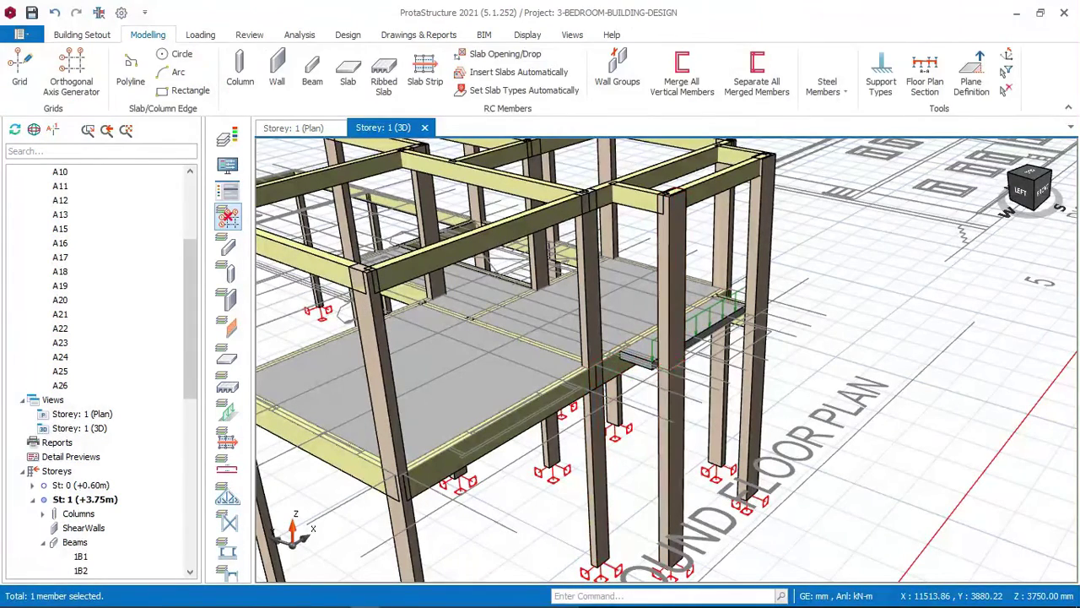
{"action": "middle_click_drag", "start_coordinate": [640, 368], "coordinate": [683, 371], "text": "shift"}
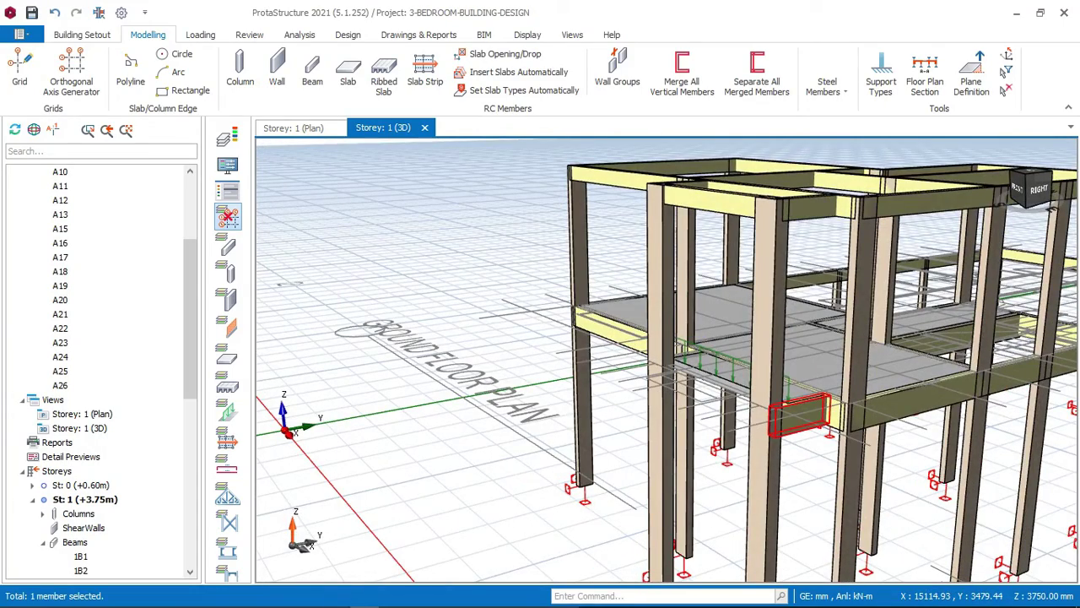
{"action": "left_click", "coordinate": [799, 415]}
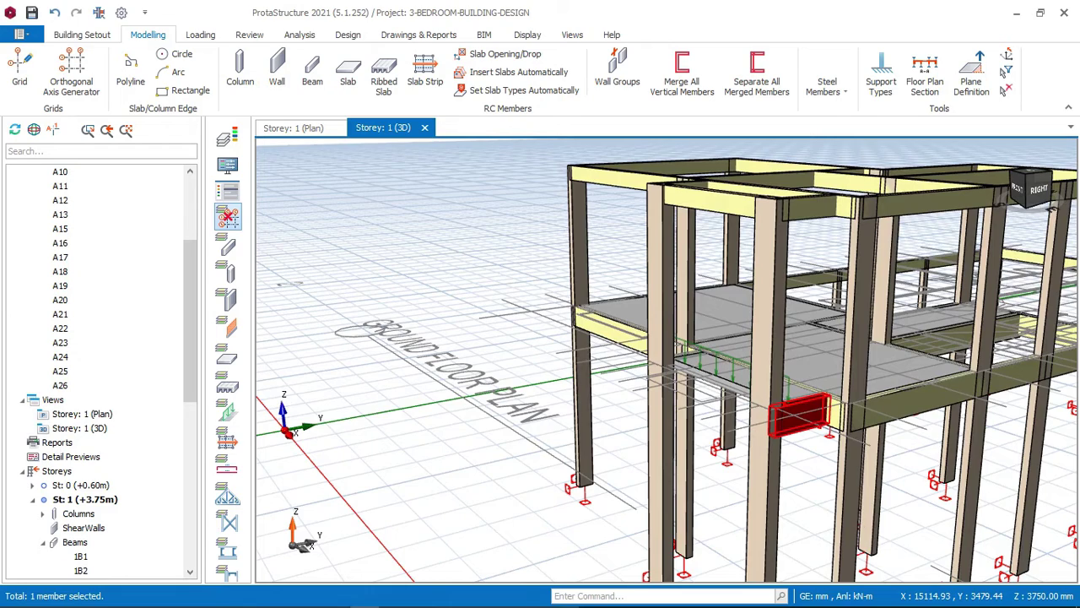
{"action": "key", "text": "Delete"}
{"action": "scroll", "coordinate": [498, 253], "scroll_direction": "down", "scroll_amount": 1}
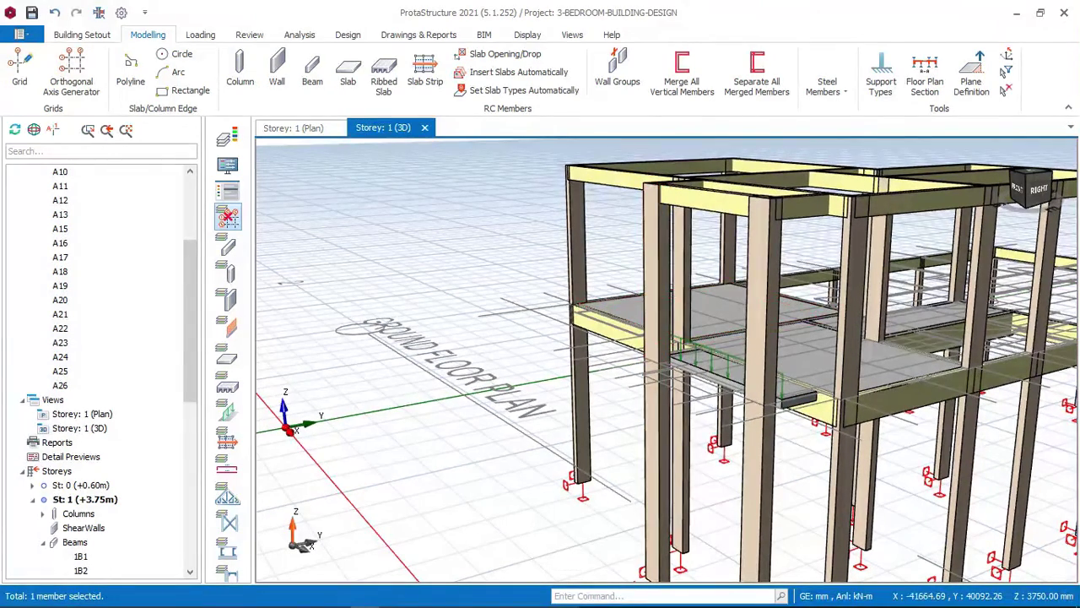
Delete the two storey 1 columns under the front of the porch cantilever
{"action": "left_click", "coordinate": [657, 472]}
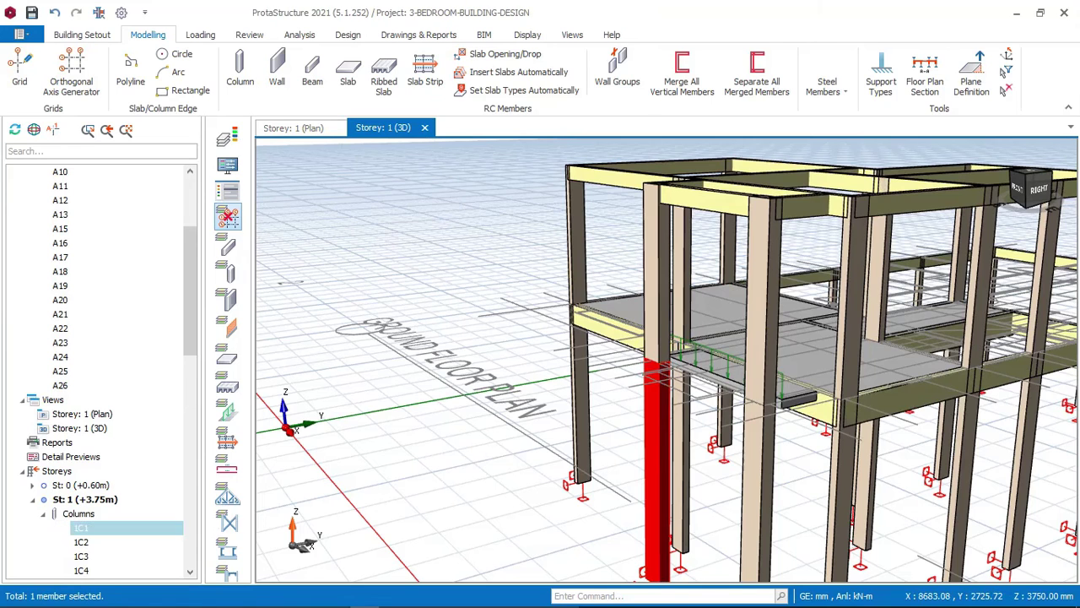
{"action": "key", "text": "Delete"}
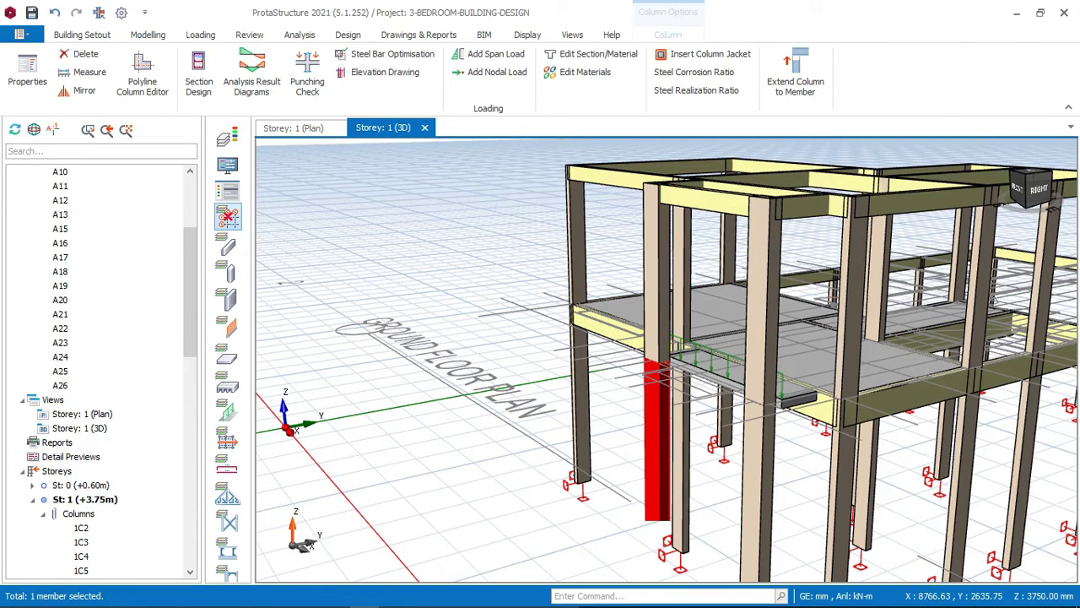
{"action": "left_click", "coordinate": [757, 489]}
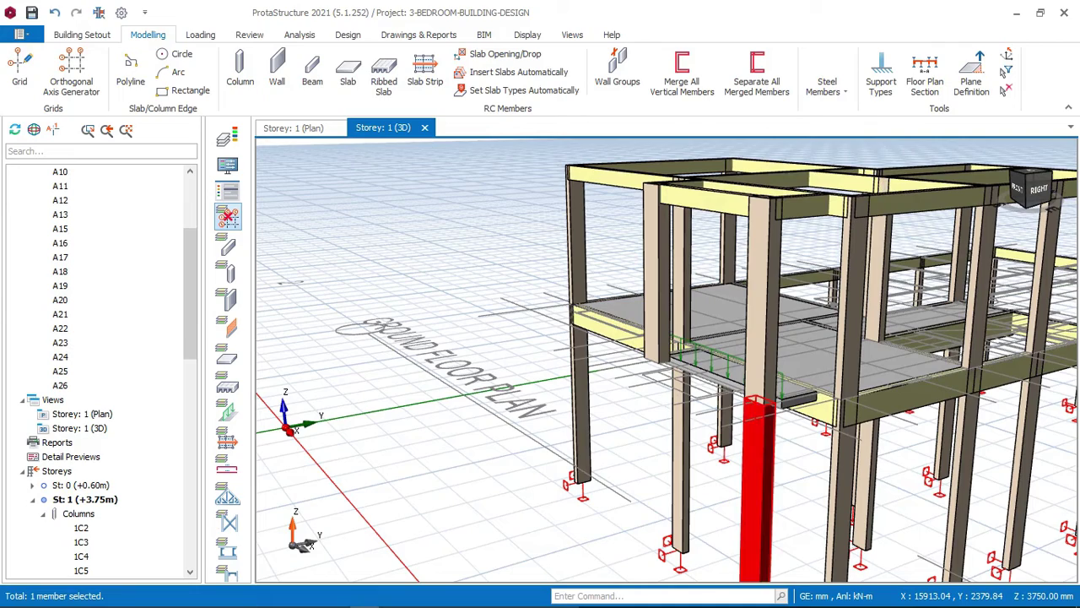
{"action": "key", "text": "Delete"}
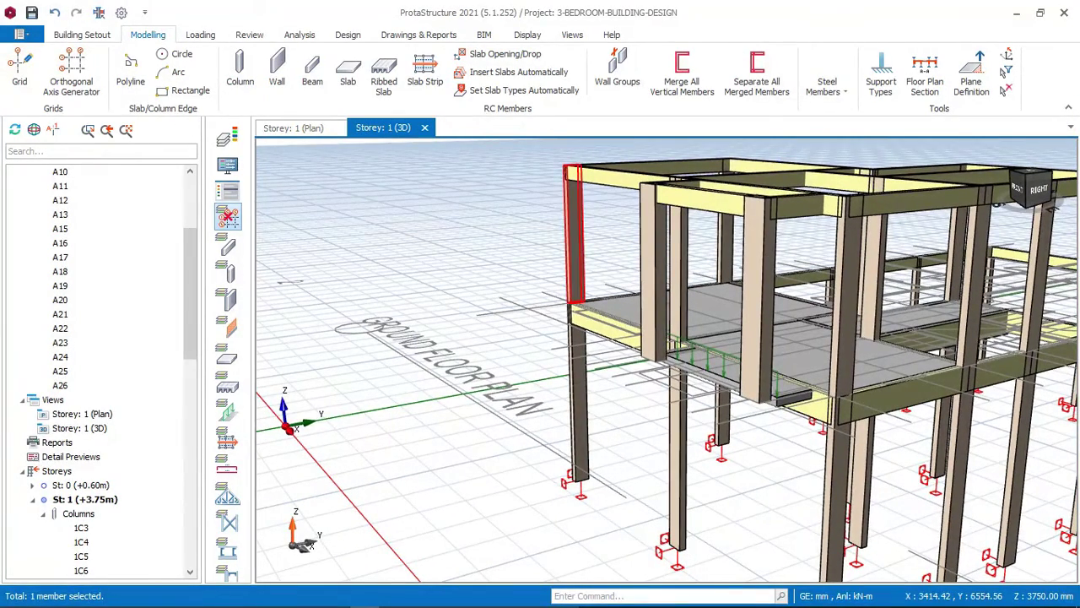
Deactivate the storey 1 external reference drawing 3_BEDROOM_BUILDING_DESIGN.dxf
{"action": "mouse_move", "coordinate": [666, 360]}
{"action": "middle_mouse_down"}
{"action": "mouse_move", "coordinate": [633, 360]}
{"action": "mouse_move", "coordinate": [666, 366]}
{"action": "middle_mouse_up"}
{"action": "middle_click_drag", "start_coordinate": [673, 270], "coordinate": [664, 269]}
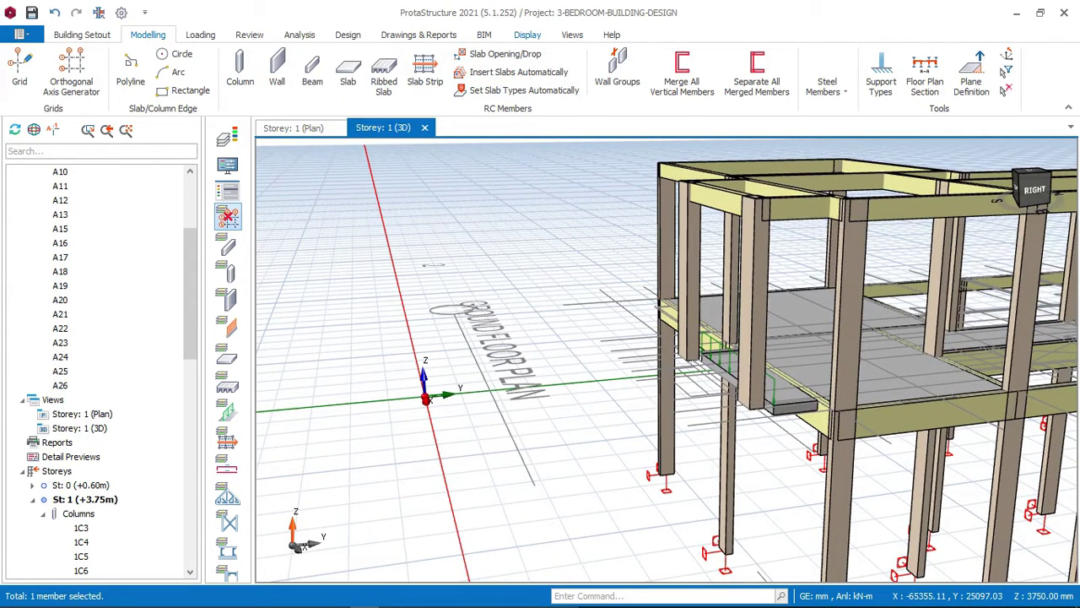
{"action": "left_click", "coordinate": [82, 35]}
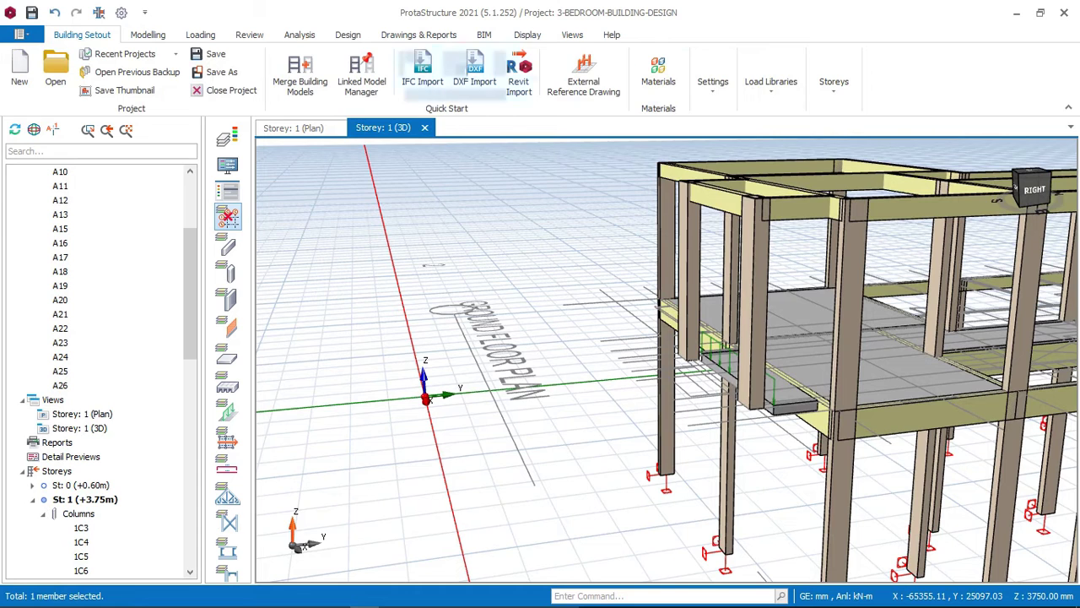
{"action": "left_click", "coordinate": [583, 81]}
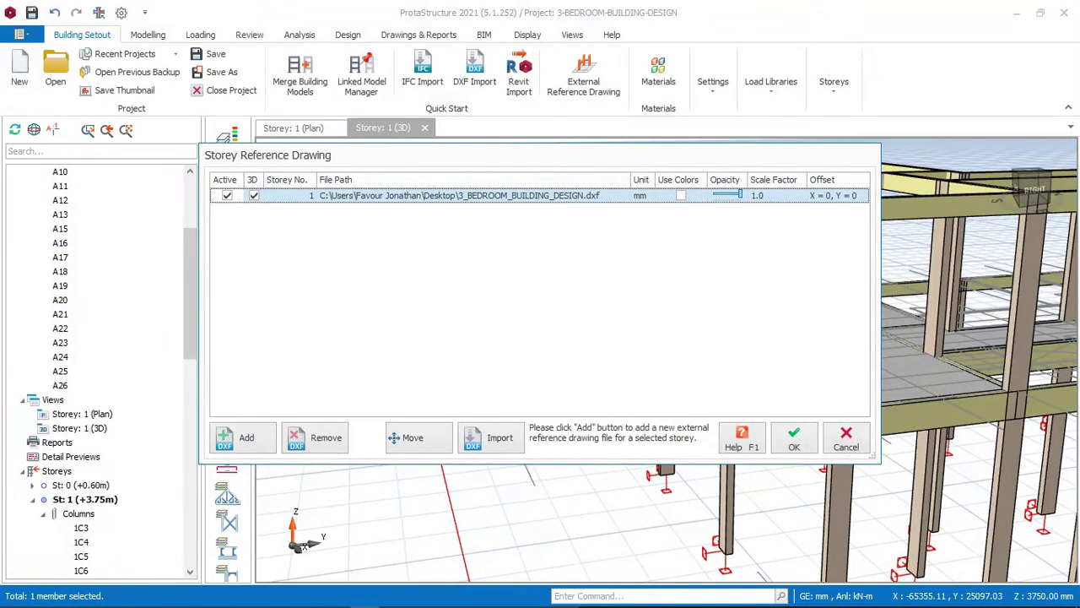
{"action": "left_click", "coordinate": [227, 195]}
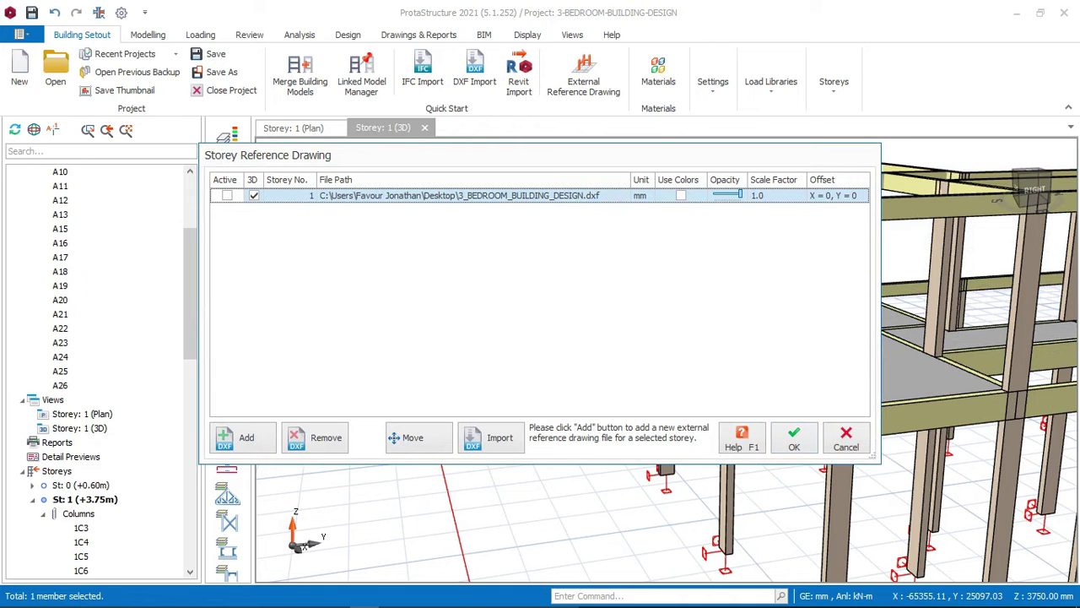
{"action": "left_click", "coordinate": [793, 437]}
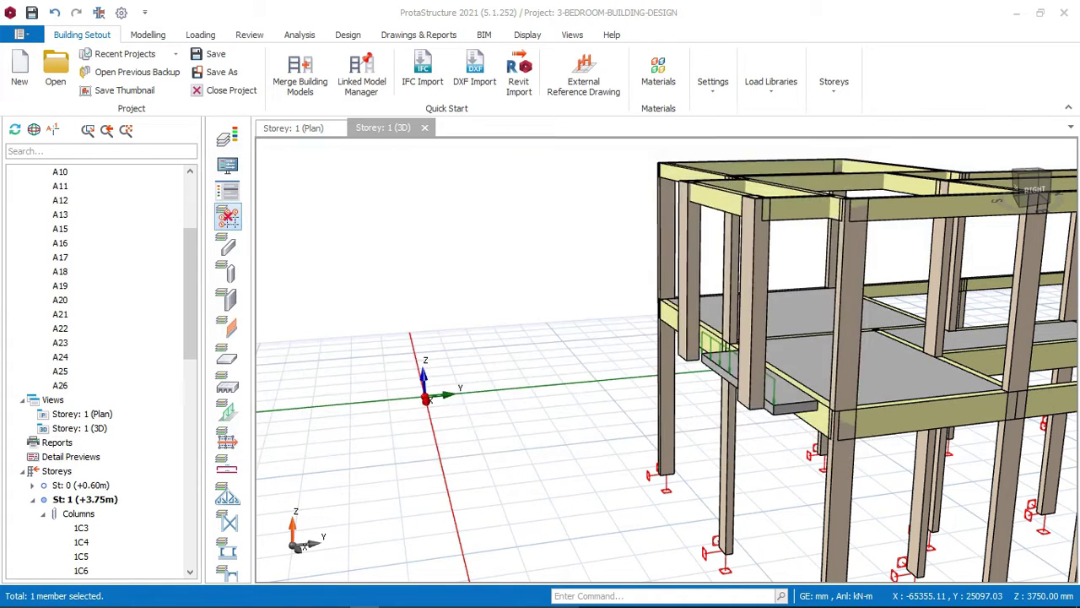
Set the length of the upper column at the porch's left front corner to 2 storeys
{"action": "scroll", "coordinate": [532, 329], "scroll_direction": "down", "scroll_amount": 3}
{"action": "middle_click_drag", "start_coordinate": [750, 310], "coordinate": [598, 278]}
{"action": "mouse_move", "coordinate": [543, 245]}
{"action": "middle_mouse_down"}
{"action": "mouse_move", "coordinate": [603, 274]}
{"action": "mouse_move", "coordinate": [684, 287]}
{"action": "mouse_move", "coordinate": [818, 266]}
{"action": "mouse_move", "coordinate": [844, 202]}
{"action": "mouse_move", "coordinate": [684, 253]}
{"action": "mouse_move", "coordinate": [662, 243]}
{"action": "mouse_move", "coordinate": [730, 198]}
{"action": "mouse_move", "coordinate": [763, 241]}
{"action": "mouse_move", "coordinate": [734, 196]}
{"action": "middle_mouse_up"}
{"action": "scroll", "coordinate": [661, 241], "scroll_direction": "up", "scroll_amount": 6}
{"action": "scroll", "coordinate": [740, 253], "scroll_direction": "down", "scroll_amount": 4}
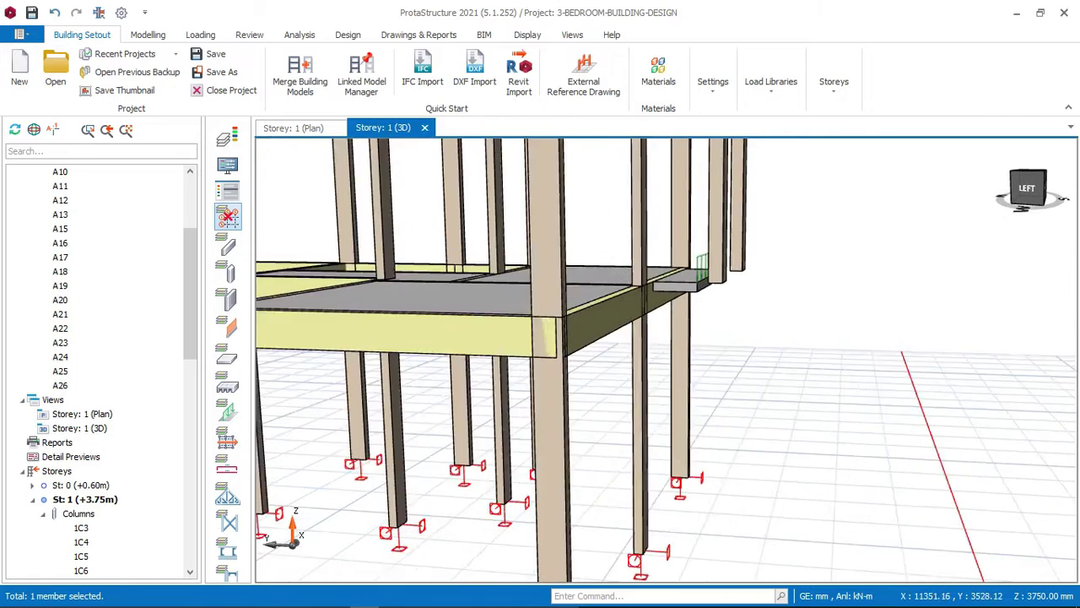
{"action": "middle_click_drag", "start_coordinate": [741, 241], "coordinate": [735, 280]}
{"action": "scroll", "coordinate": [735, 280], "scroll_direction": "up", "scroll_amount": 2}
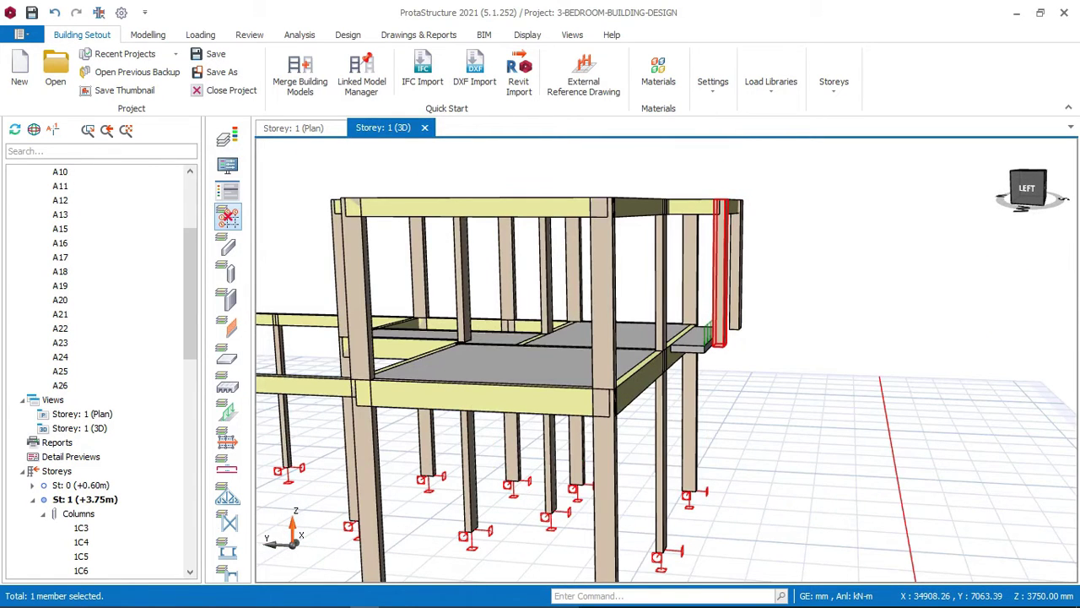
{"action": "right_click", "coordinate": [720, 270]}
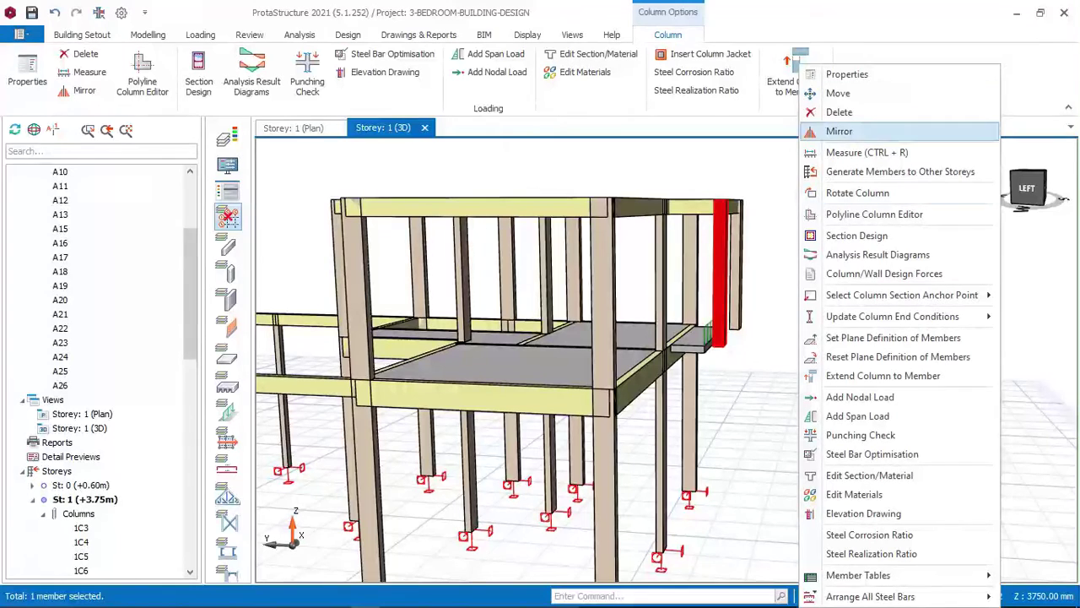
{"action": "left_click", "coordinate": [846, 74]}
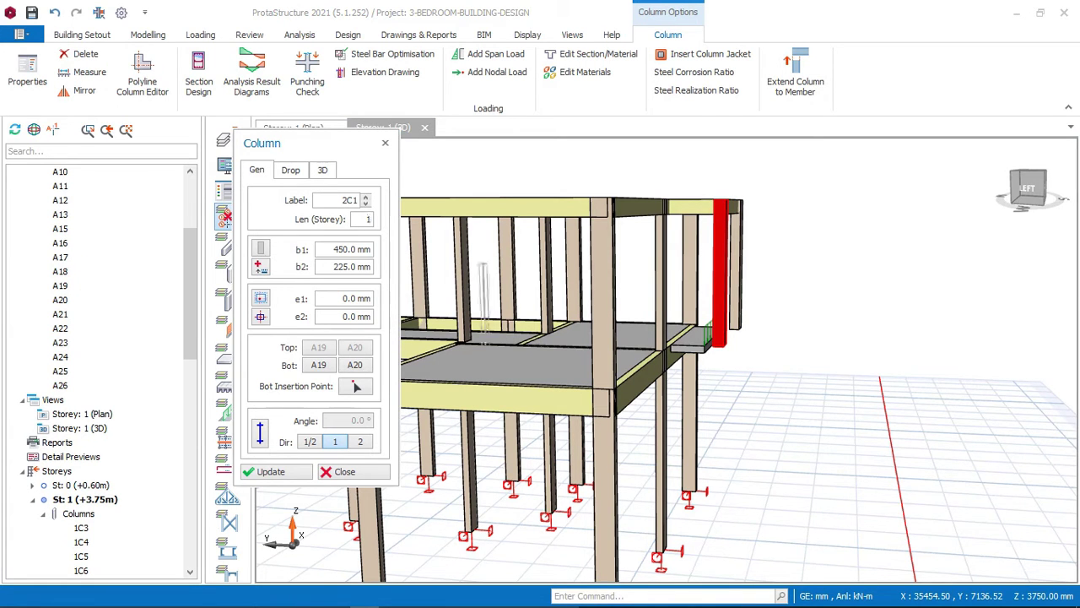
{"action": "type", "text": "12"}
{"action": "left_click_drag", "start_coordinate": [372, 219], "coordinate": [360, 219]}
{"action": "type", "text": "2"}
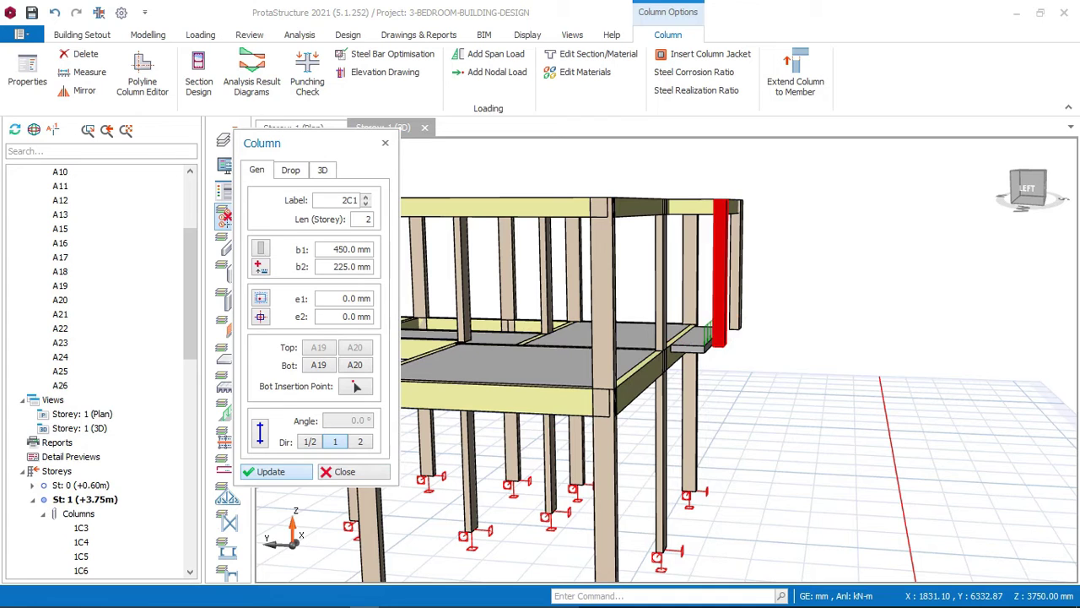
{"action": "left_click", "coordinate": [276, 472]}
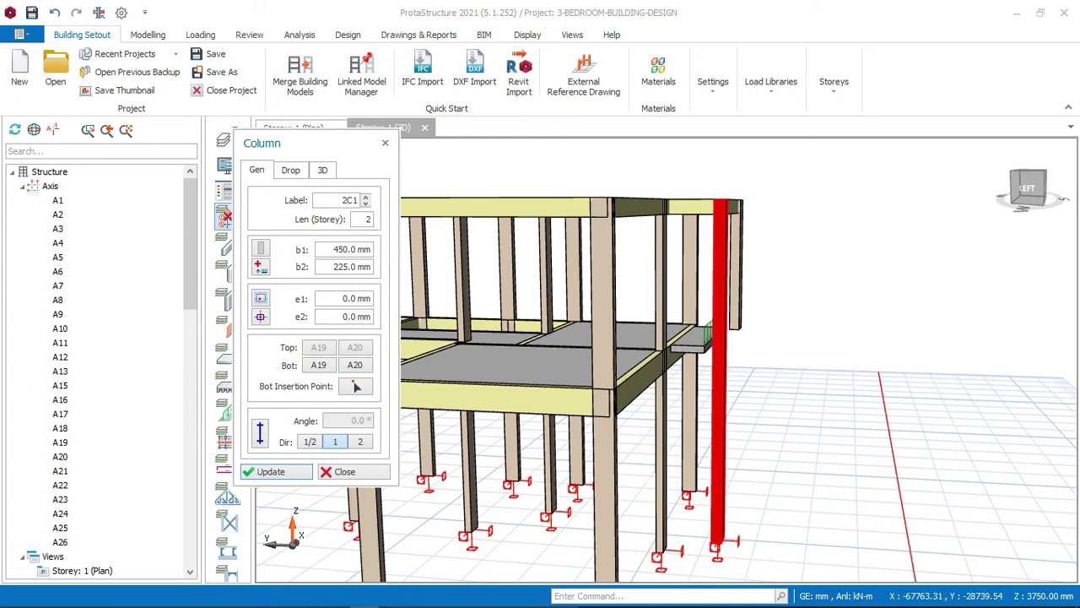
{"action": "key", "text": "Escape"}
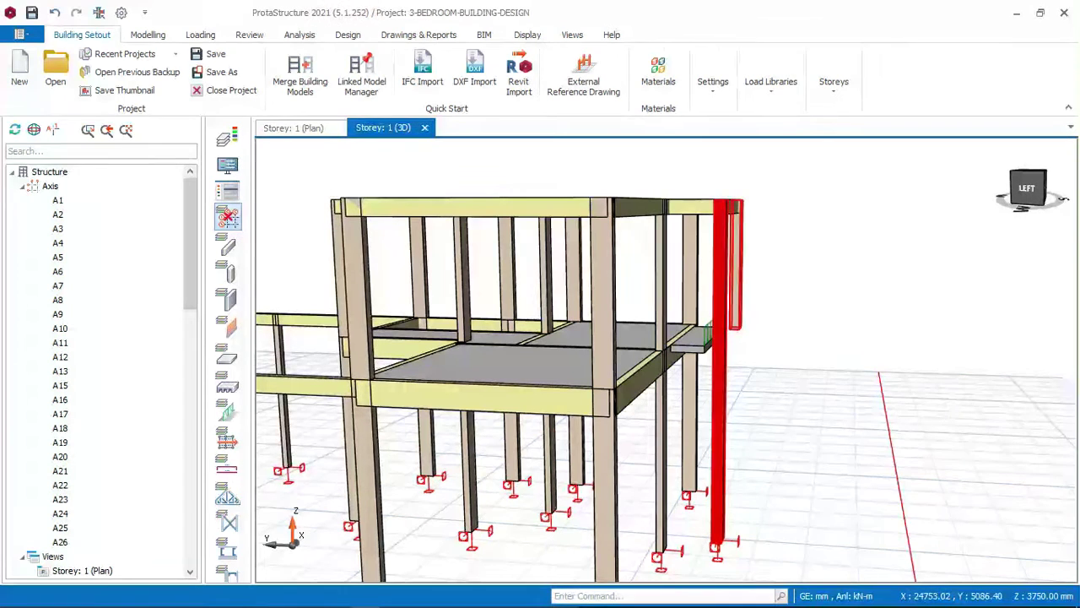
Set the length of the upper column at the porch's right front corner to 2 storeys
{"action": "left_click", "coordinate": [736, 278]}
{"action": "middle_click_drag", "start_coordinate": [736, 278], "coordinate": [666, 359]}
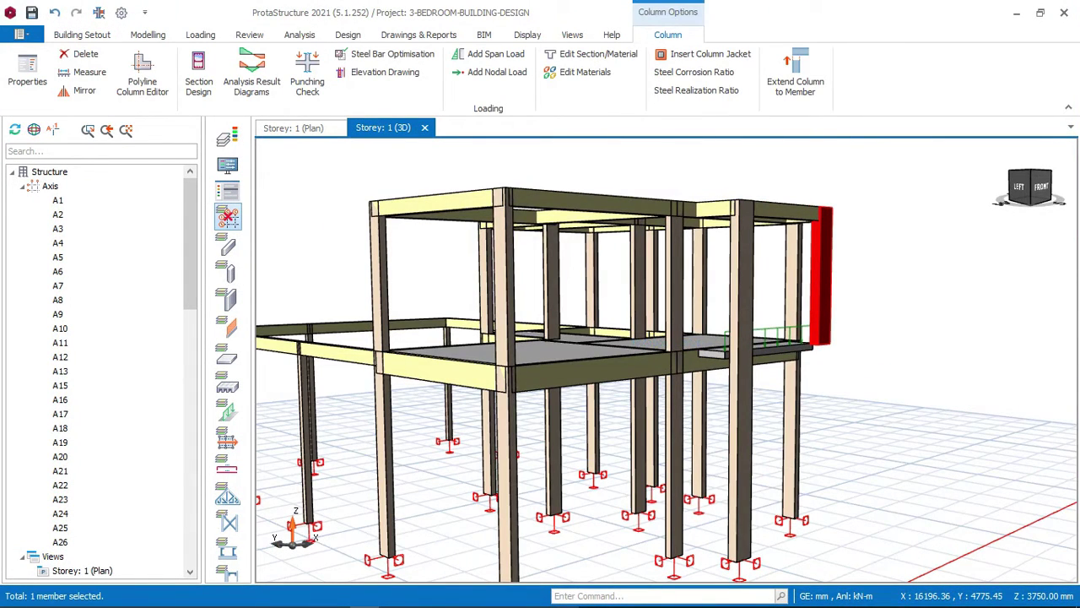
{"action": "right_click", "coordinate": [877, 236]}
{"action": "left_click", "coordinate": [911, 74]}
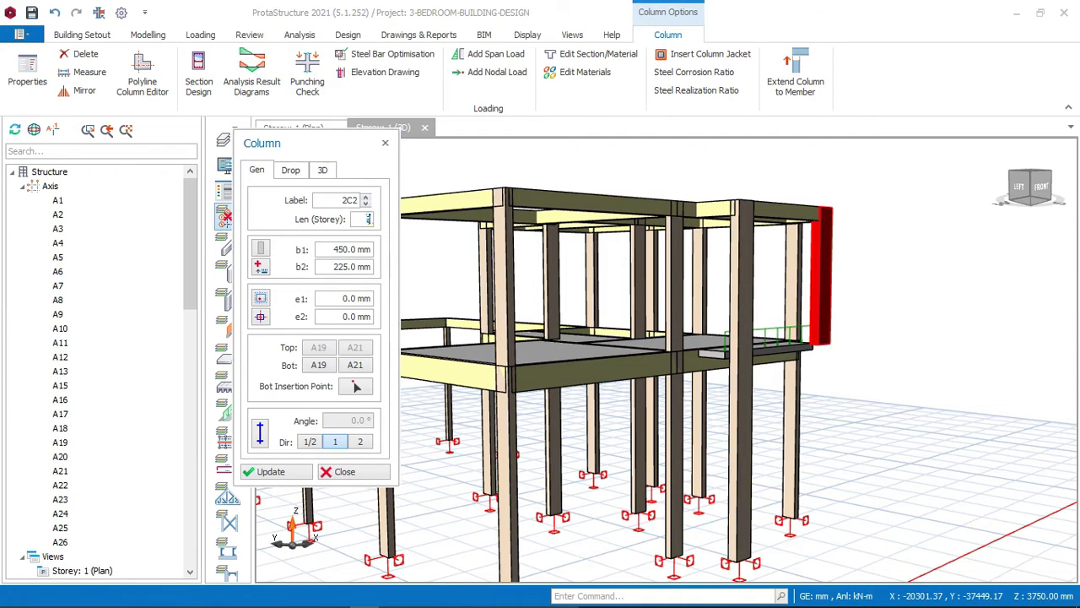
{"action": "left_click", "coordinate": [275, 471]}
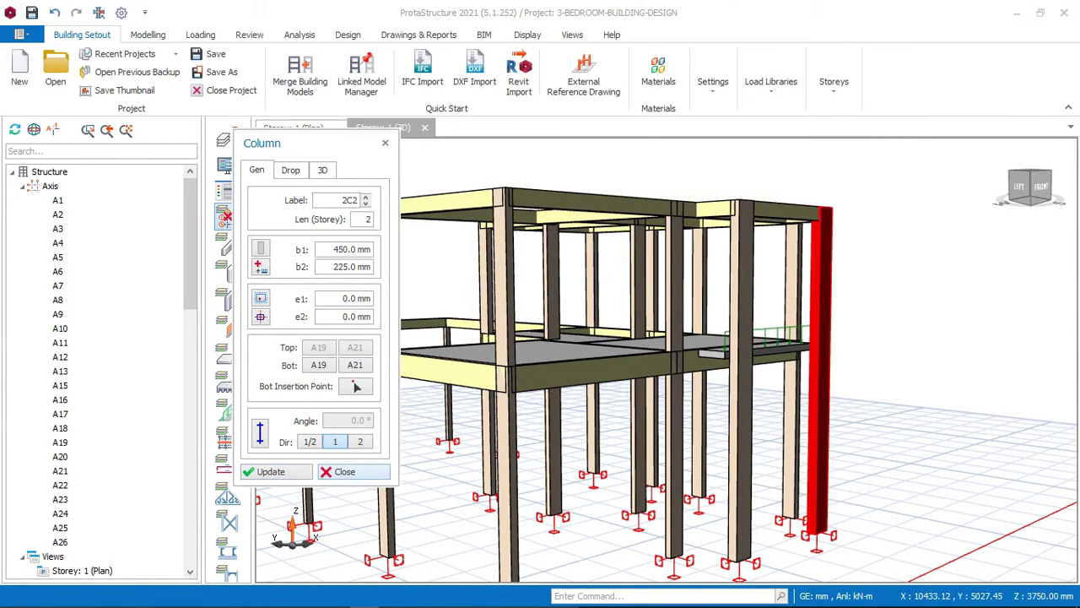
{"action": "left_click", "coordinate": [353, 472]}
Examine the building frame and the two front porch columns from several sides in the 3D view
{"action": "scroll", "coordinate": [460, 328], "scroll_direction": "down", "scroll_amount": 4}
{"action": "middle_click_drag", "start_coordinate": [471, 348], "coordinate": [434, 336]}
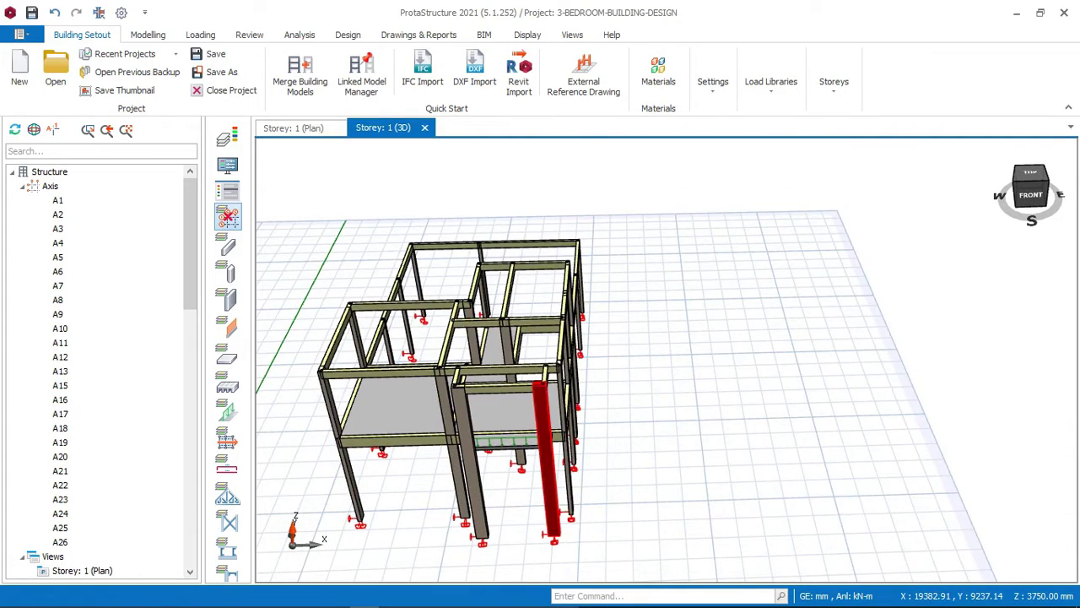
{"action": "scroll", "coordinate": [550, 426], "scroll_direction": "down", "scroll_amount": 1}
{"action": "middle_click_drag", "start_coordinate": [550, 426], "coordinate": [498, 338]}
{"action": "scroll", "coordinate": [574, 253], "scroll_direction": "up", "scroll_amount": 3}
{"action": "scroll", "coordinate": [561, 329], "scroll_direction": "down", "scroll_amount": 5}
{"action": "middle_click_drag", "start_coordinate": [560, 396], "coordinate": [498, 368]}
{"action": "scroll", "coordinate": [529, 407], "scroll_direction": "up", "scroll_amount": 3}
{"action": "mouse_move", "coordinate": [529, 407]}
{"action": "middle_mouse_down"}
{"action": "mouse_move", "coordinate": [667, 362]}
{"action": "mouse_move", "coordinate": [656, 352]}
{"action": "mouse_move", "coordinate": [666, 359]}
{"action": "middle_mouse_up"}
{"action": "scroll", "coordinate": [548, 369], "scroll_direction": "up", "scroll_amount": 2}
{"action": "scroll", "coordinate": [666, 359], "scroll_direction": "down", "scroll_amount": 3}
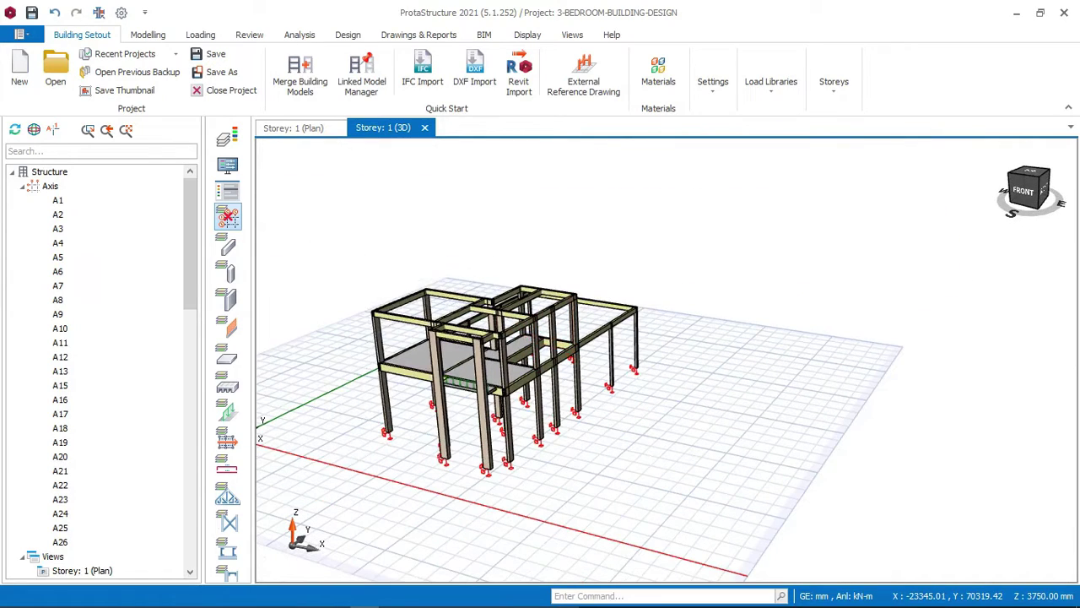
Activate the storey 1 external reference drawing 3_BEDROOM_BUILDING_DESIGN.dxf
{"action": "left_click", "coordinate": [583, 76]}
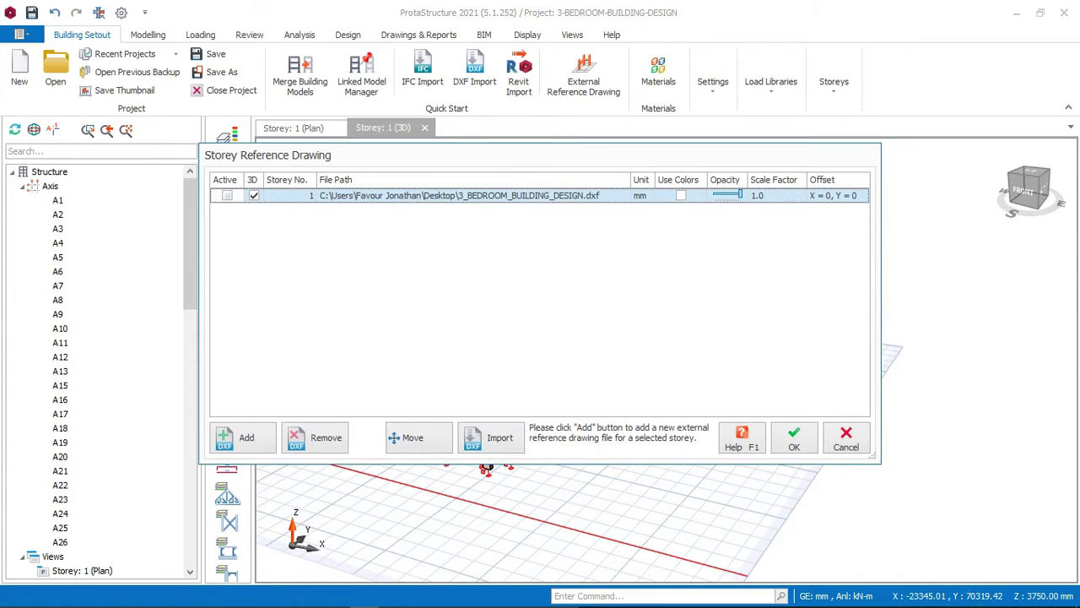
{"action": "left_click", "coordinate": [227, 195]}
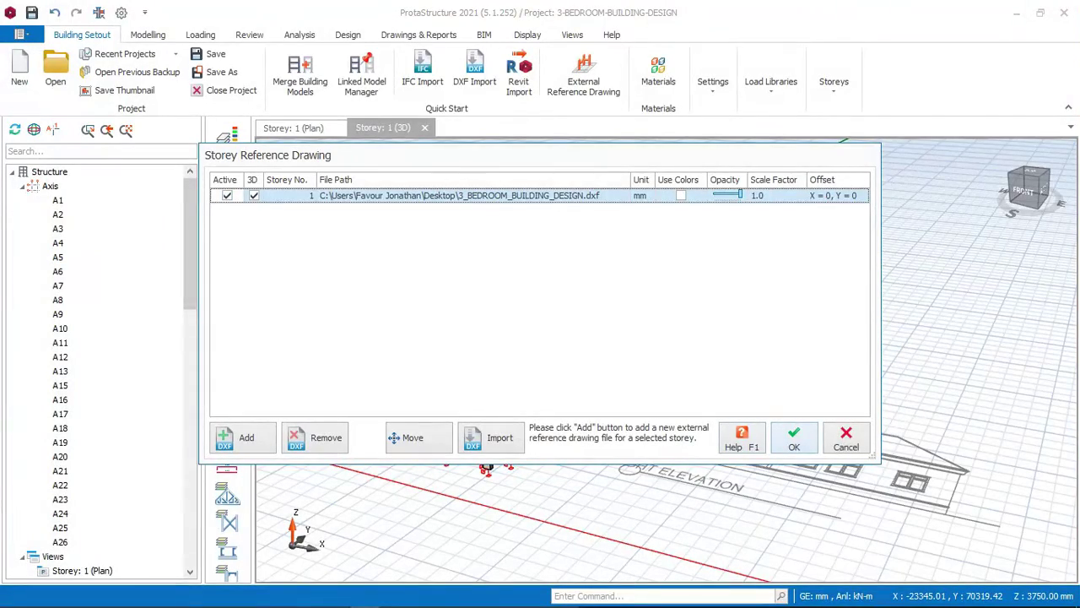
{"action": "left_click", "coordinate": [794, 437]}
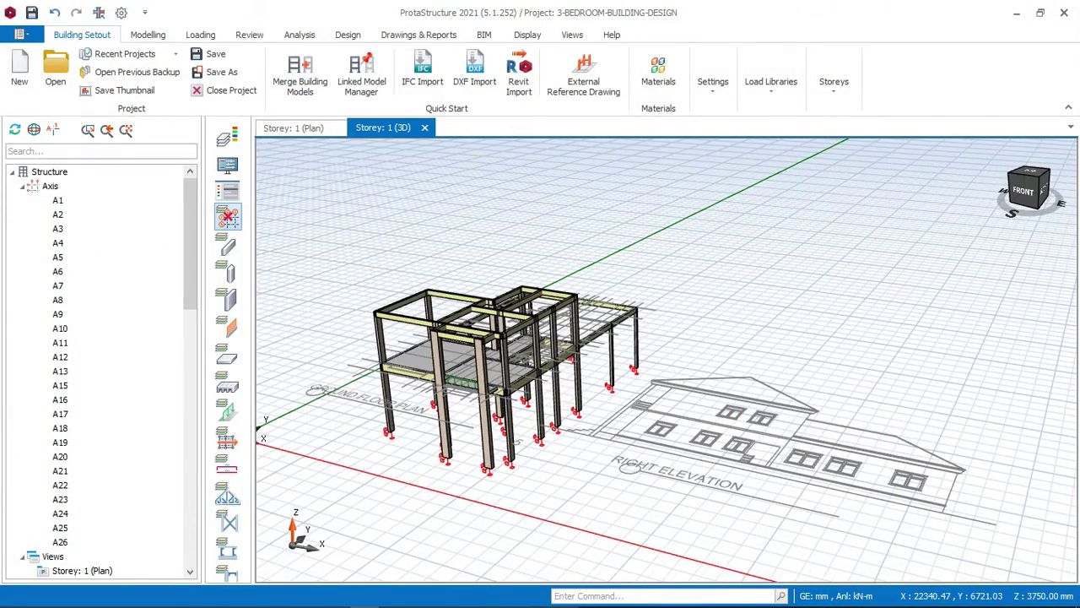
Compare the frame with the right elevation in the reference drawing, focusing on the porch columns and balcony
{"action": "middle_click_drag", "start_coordinate": [554, 395], "coordinate": [308, 365]}
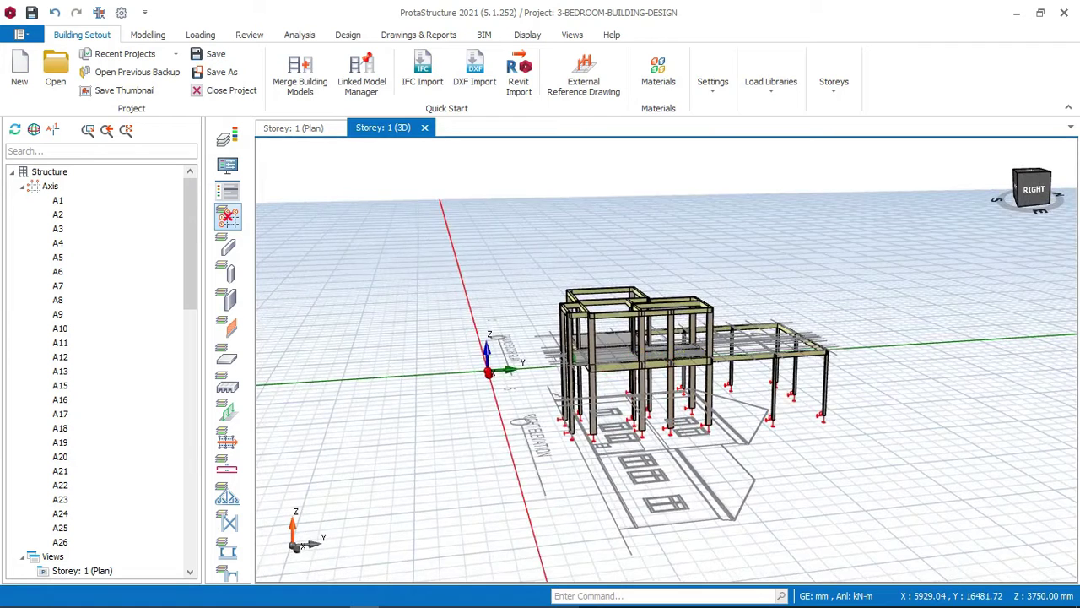
{"action": "scroll", "coordinate": [743, 372], "scroll_direction": "up", "scroll_amount": 1}
{"action": "scroll", "coordinate": [710, 364], "scroll_direction": "up", "scroll_amount": 2}
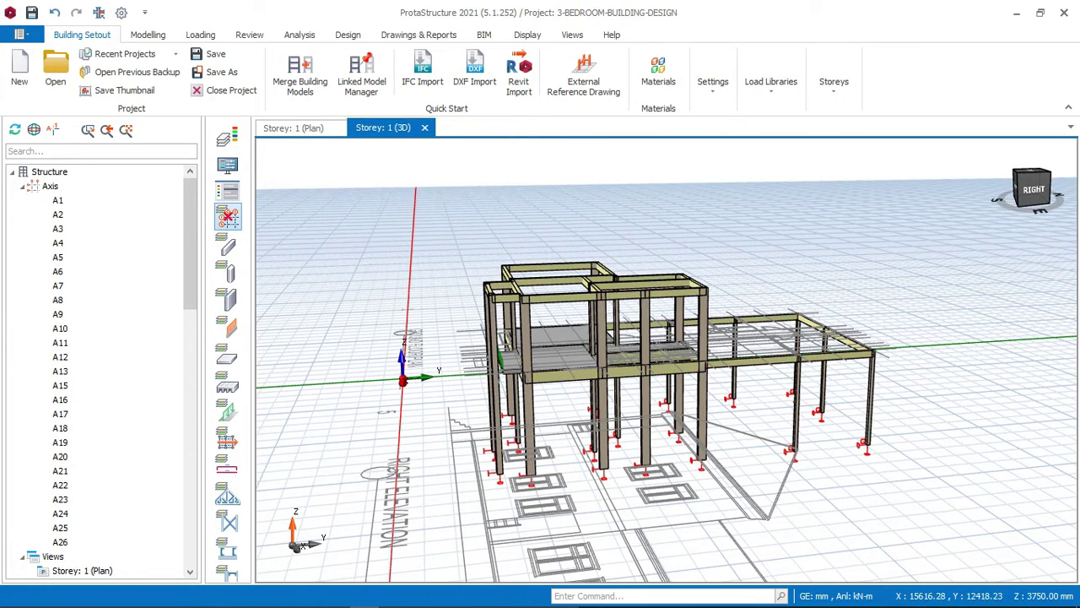
{"action": "scroll", "coordinate": [658, 338], "scroll_direction": "down", "scroll_amount": 2}
{"action": "middle_click_drag", "start_coordinate": [616, 396], "coordinate": [717, 473]}
{"action": "middle_click_drag", "start_coordinate": [666, 360], "coordinate": [719, 368]}
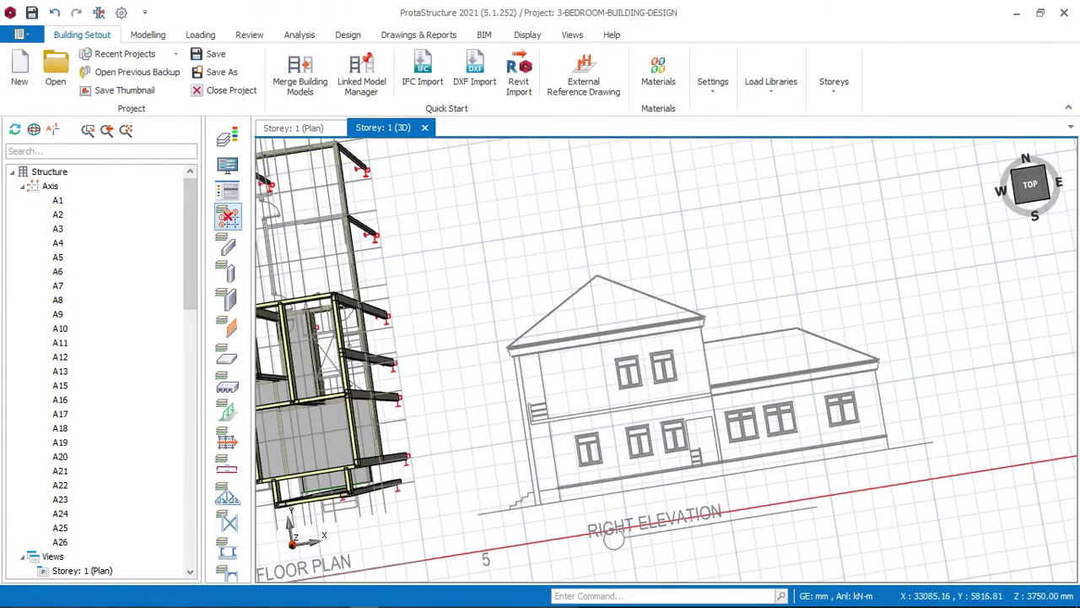
{"action": "mouse_move", "coordinate": [614, 537]}
{"action": "middle_mouse_down"}
{"action": "mouse_move", "coordinate": [609, 507]}
{"action": "mouse_move", "coordinate": [667, 494]}
{"action": "middle_mouse_up"}
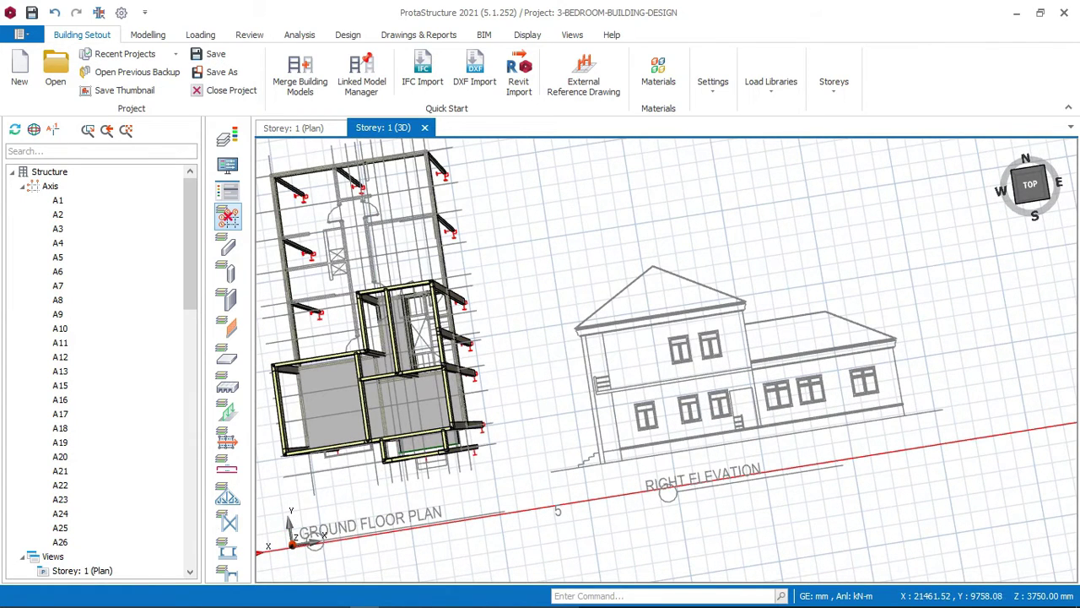
{"action": "scroll", "coordinate": [668, 494], "scroll_direction": "up", "scroll_amount": 5}
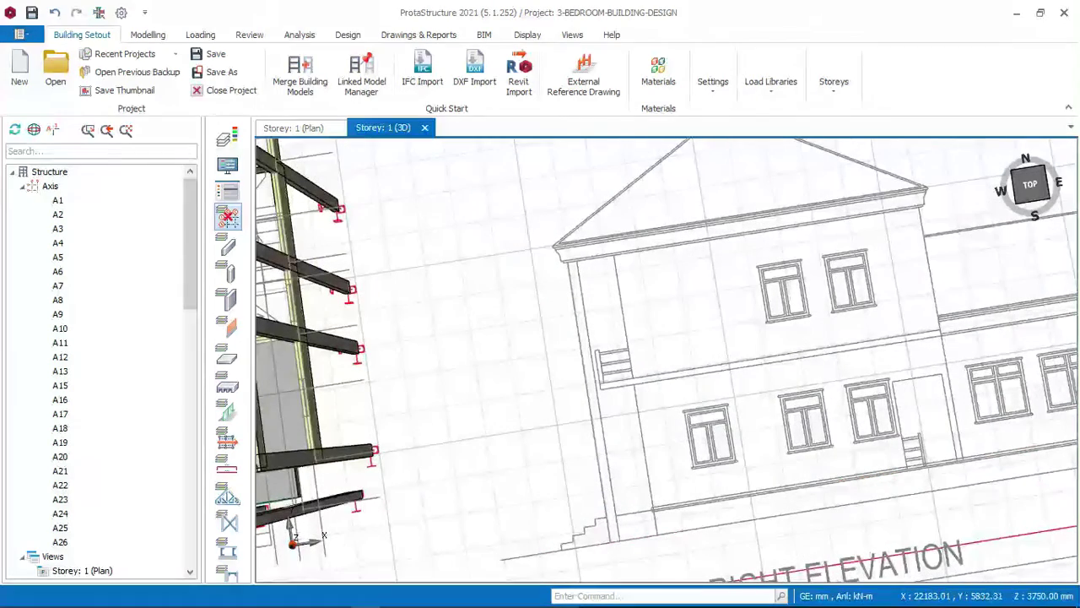
{"action": "scroll", "coordinate": [599, 557], "scroll_direction": "up", "scroll_amount": 2}
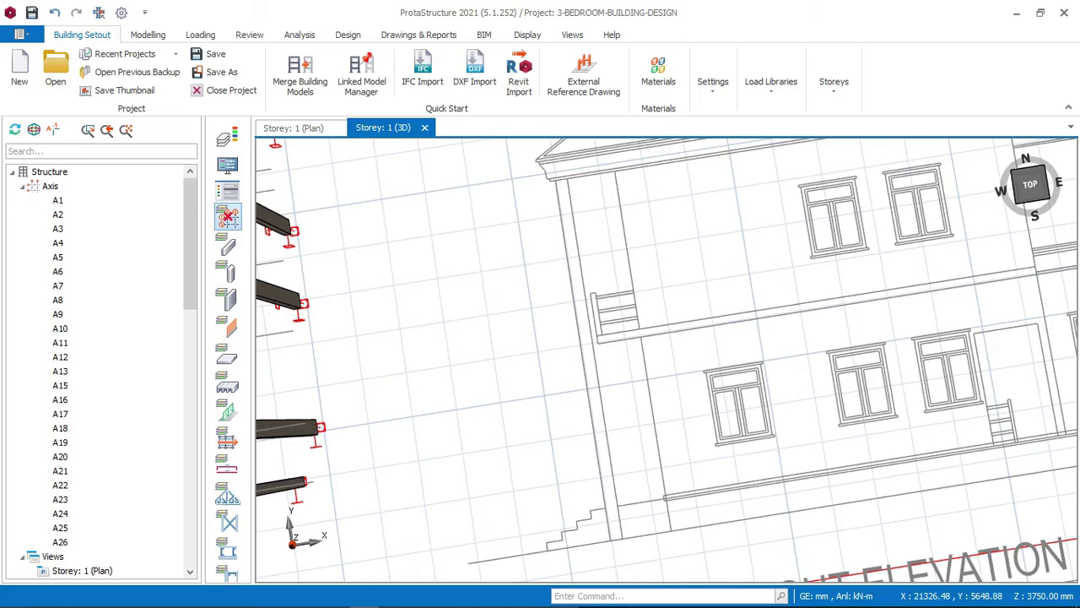
{"action": "scroll", "coordinate": [675, 279], "scroll_direction": "down", "scroll_amount": 5}
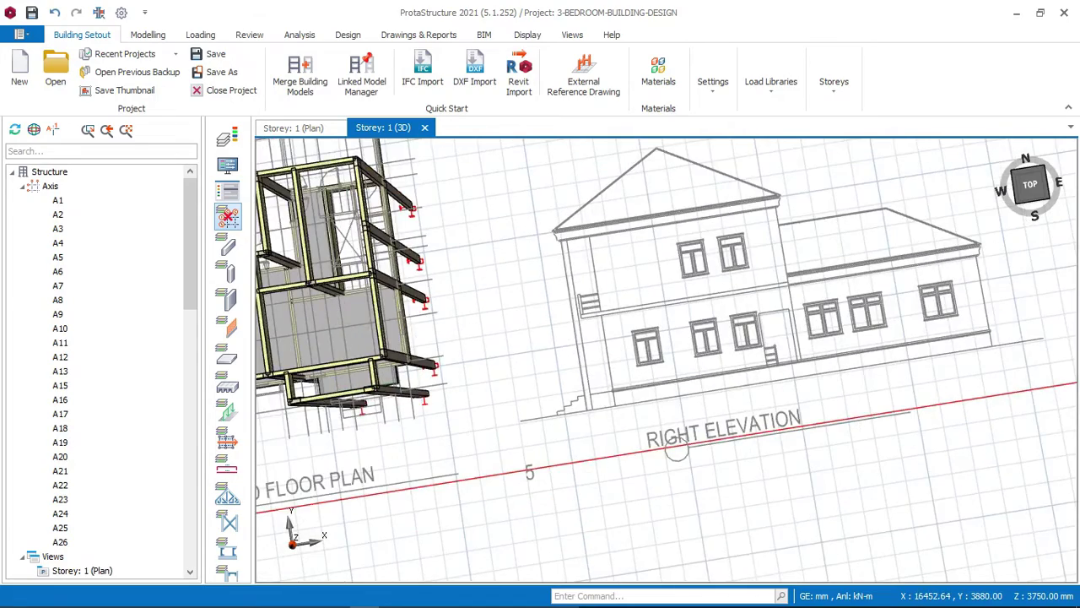
{"action": "middle_click_drag", "start_coordinate": [497, 330], "coordinate": [396, 232], "text": "shift"}
{"action": "scroll", "coordinate": [556, 253], "scroll_direction": "up", "scroll_amount": 3}
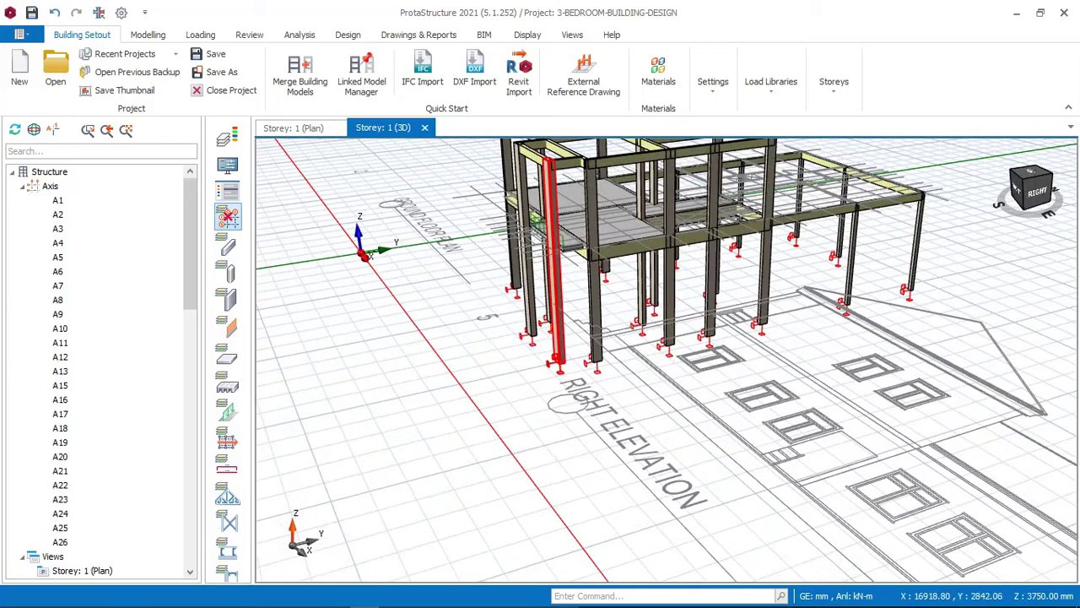
{"action": "scroll", "coordinate": [556, 254], "scroll_direction": "down", "scroll_amount": 2}
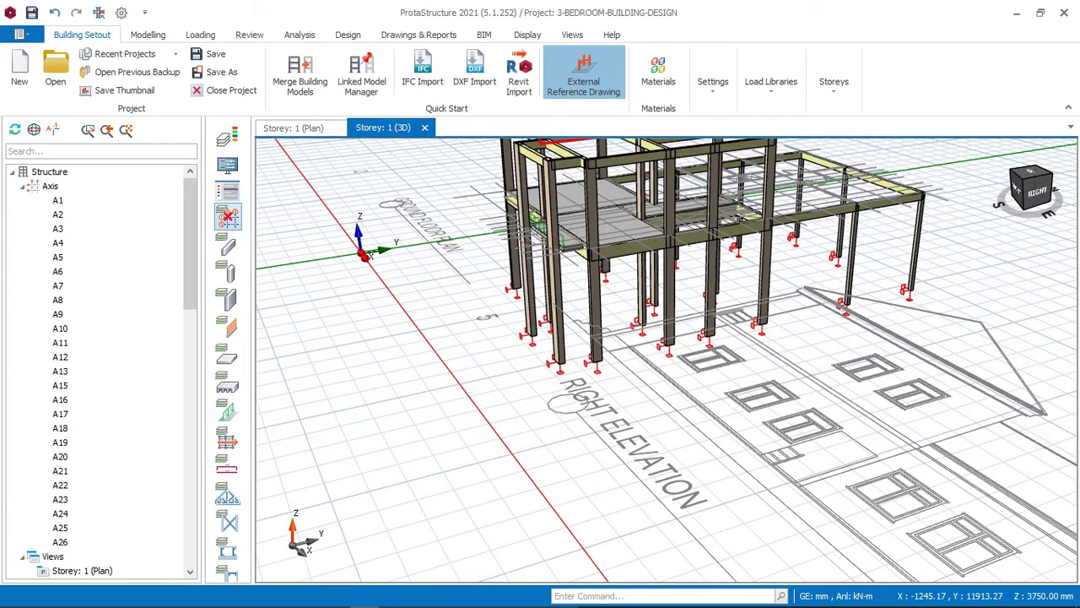
Hide the storey 1 reference drawing 3_BEDROOM_BUILDING_DESIGN.dxf by deactivating it
{"action": "left_click", "coordinate": [583, 76]}
{"action": "left_click", "coordinate": [227, 195]}
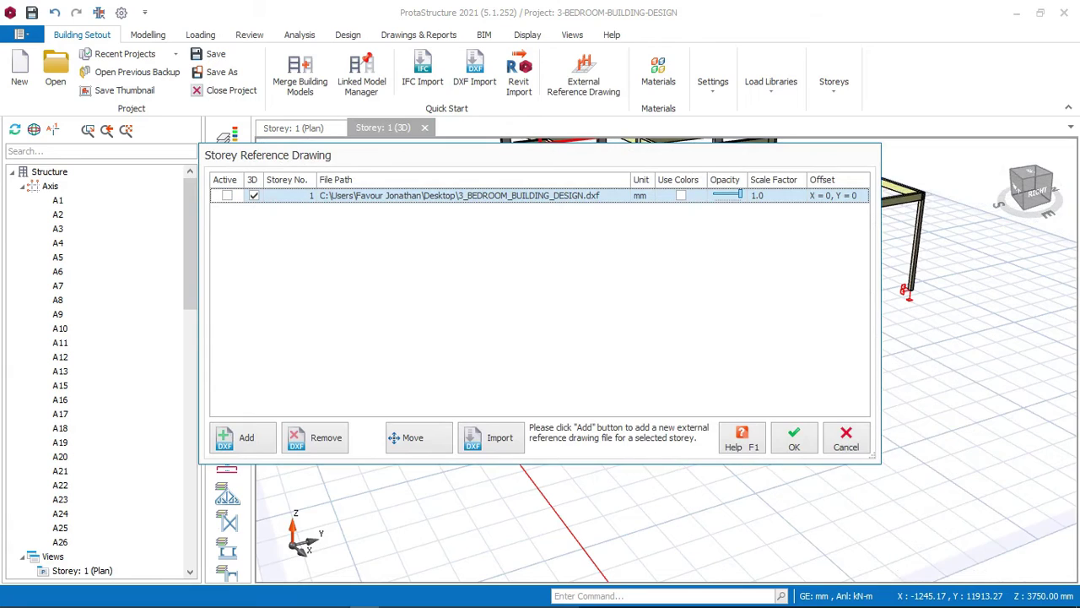
{"action": "left_click", "coordinate": [793, 437]}
Inspect the front corner column and the adjacent two-storey porch column, and check the whole frame from the front left
{"action": "scroll", "coordinate": [588, 239], "scroll_direction": "up", "scroll_amount": 3}
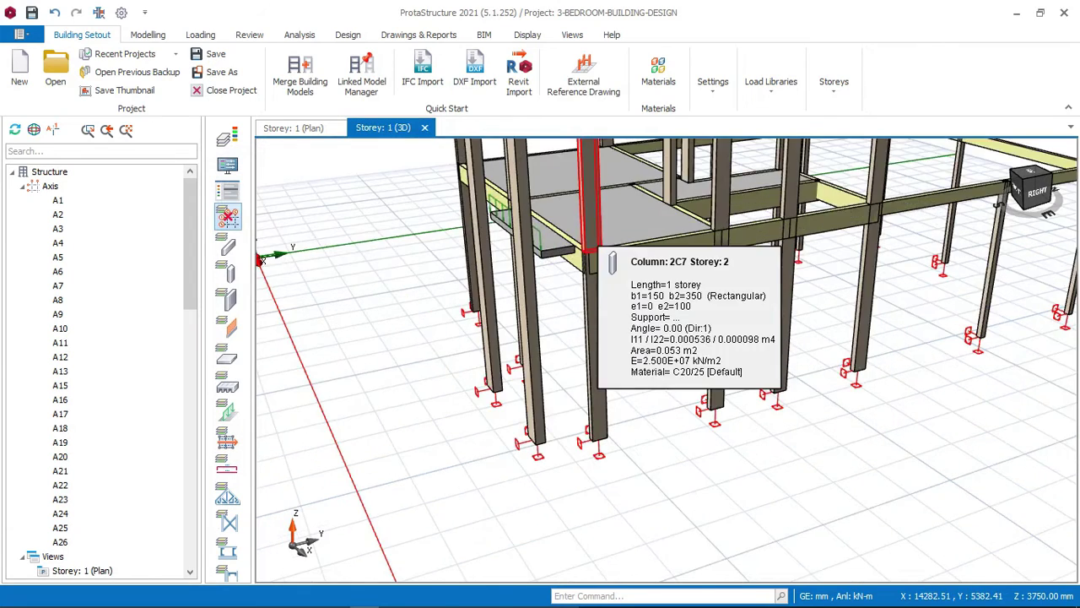
{"action": "middle_click_drag", "start_coordinate": [588, 237], "coordinate": [588, 415]}
{"action": "scroll", "coordinate": [580, 389], "scroll_direction": "up", "scroll_amount": 2}
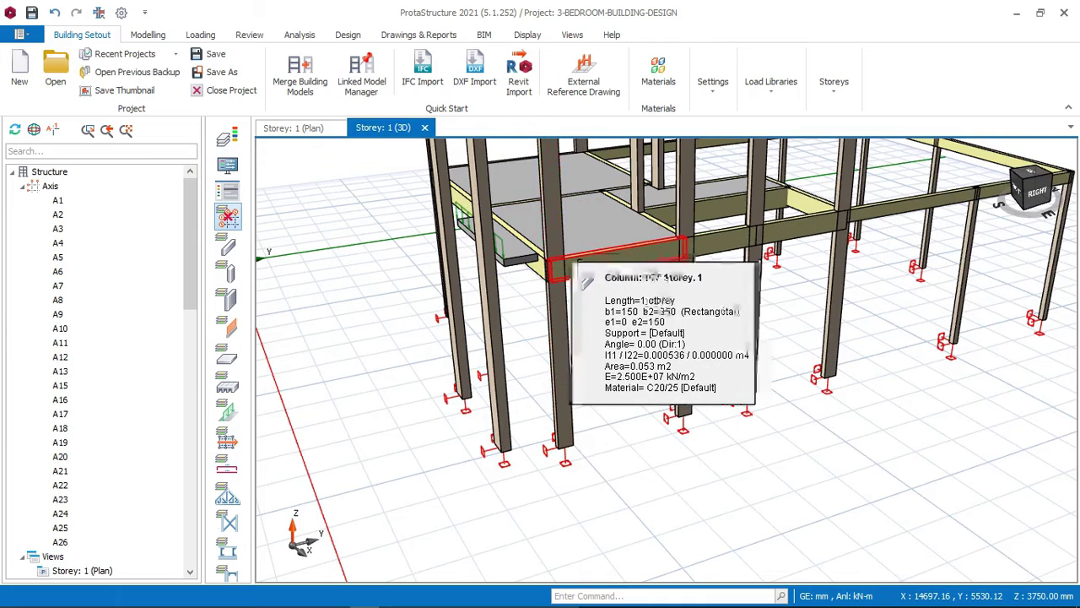
{"action": "scroll", "coordinate": [544, 330], "scroll_direction": "up", "scroll_amount": 2}
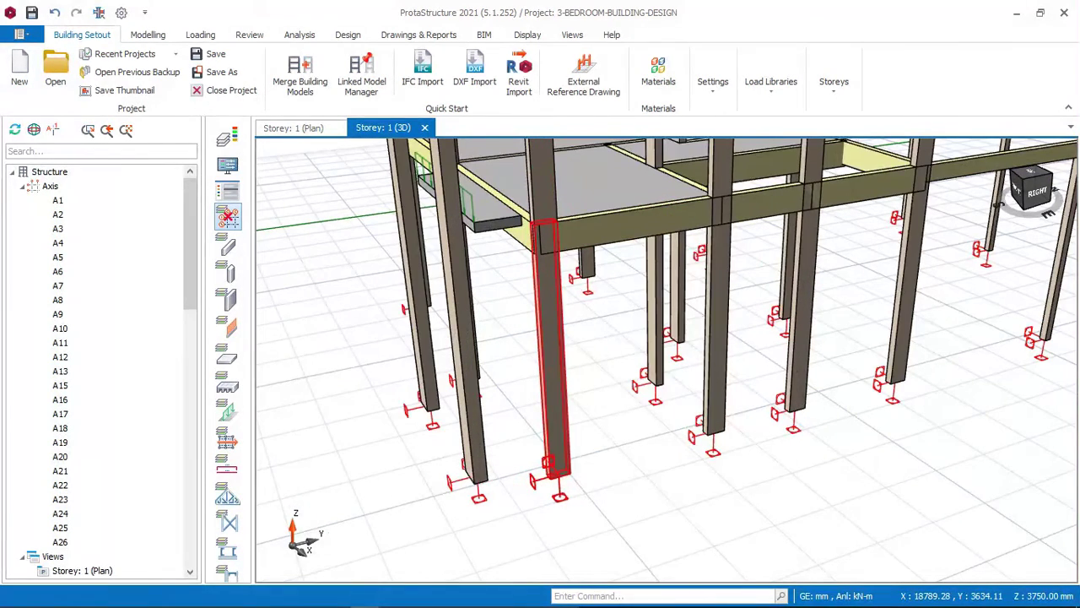
{"action": "left_click", "coordinate": [550, 353]}
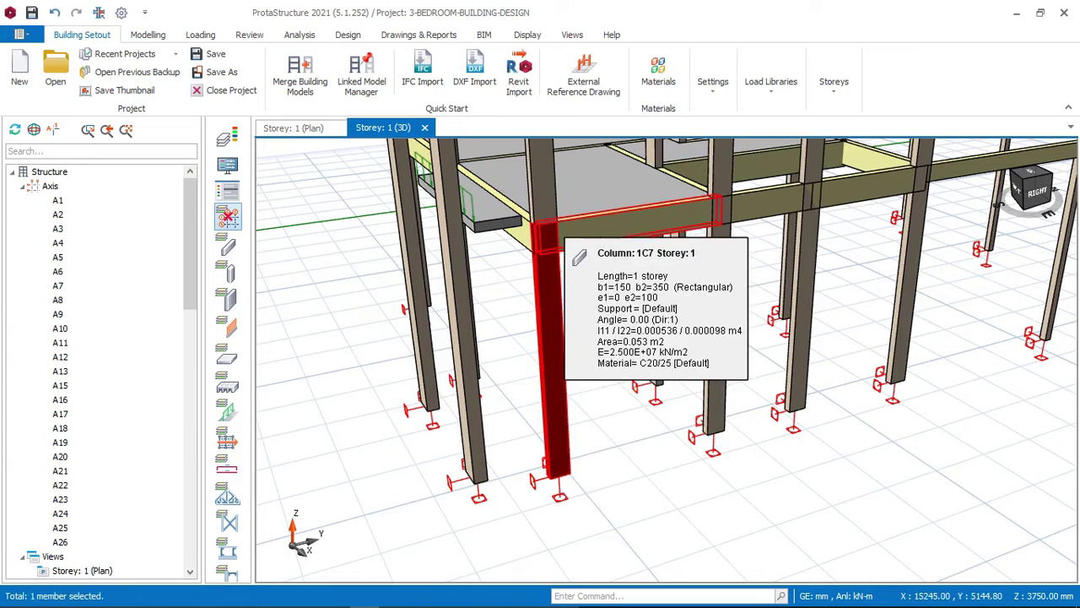
{"action": "scroll", "coordinate": [426, 396], "scroll_direction": "down", "scroll_amount": 2}
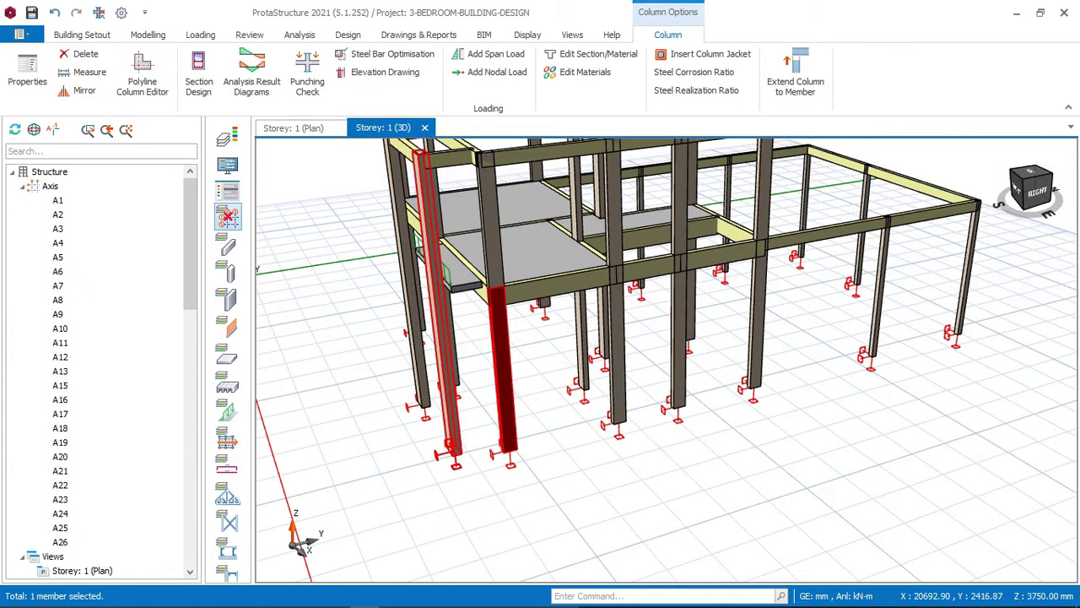
{"action": "left_click", "coordinate": [440, 337]}
{"action": "mouse_move", "coordinate": [413, 372]}
{"action": "middle_mouse_down", "text": "shift"}
{"action": "mouse_move", "coordinate": [607, 372]}
{"action": "mouse_move", "coordinate": [641, 361]}
{"action": "mouse_move", "coordinate": [565, 362]}
{"action": "middle_mouse_up", "text": "shift"}
{"action": "middle_click_drag", "start_coordinate": [666, 360], "coordinate": [628, 321]}
{"action": "scroll", "coordinate": [654, 346], "scroll_direction": "down", "scroll_amount": 3}
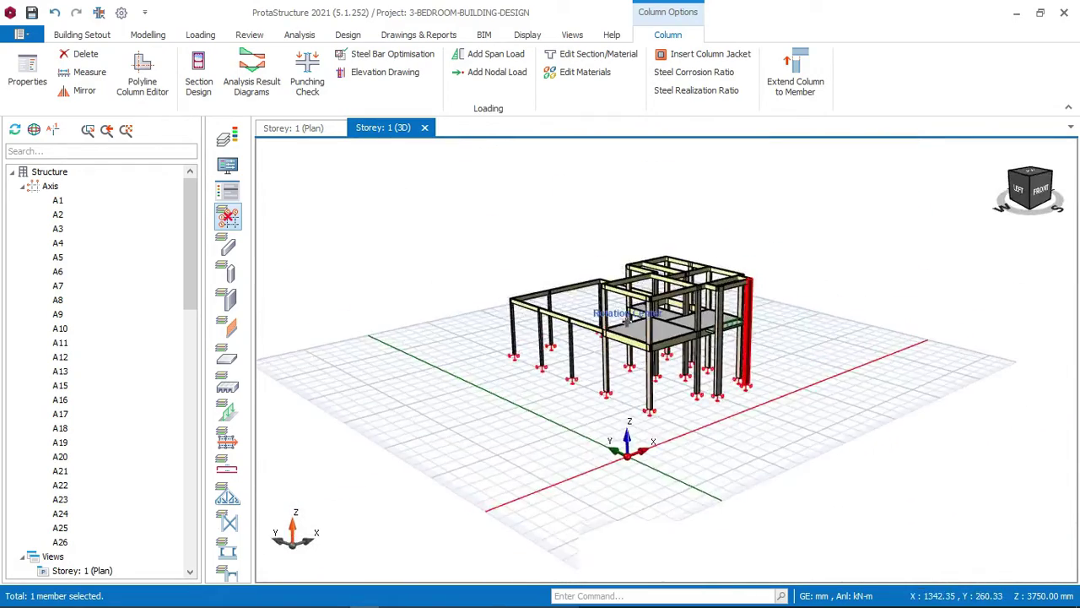
{"action": "scroll", "coordinate": [626, 319], "scroll_direction": "up", "scroll_amount": 3}
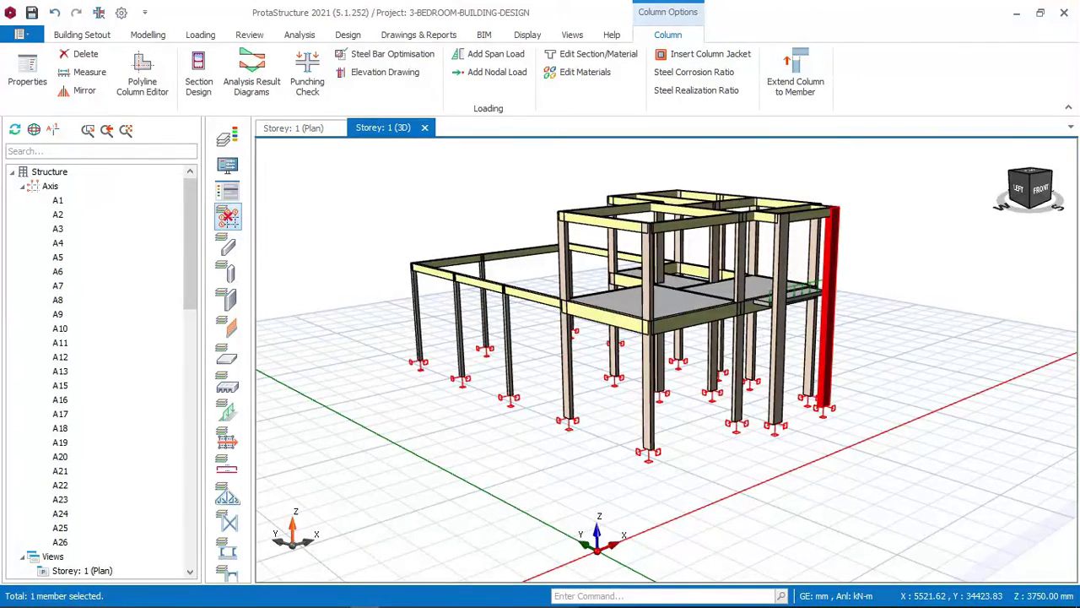
Display the axes at storey 0 (+0.60m) in the 3D view and hide them after checking the layout
{"action": "left_click", "coordinate": [228, 216]}
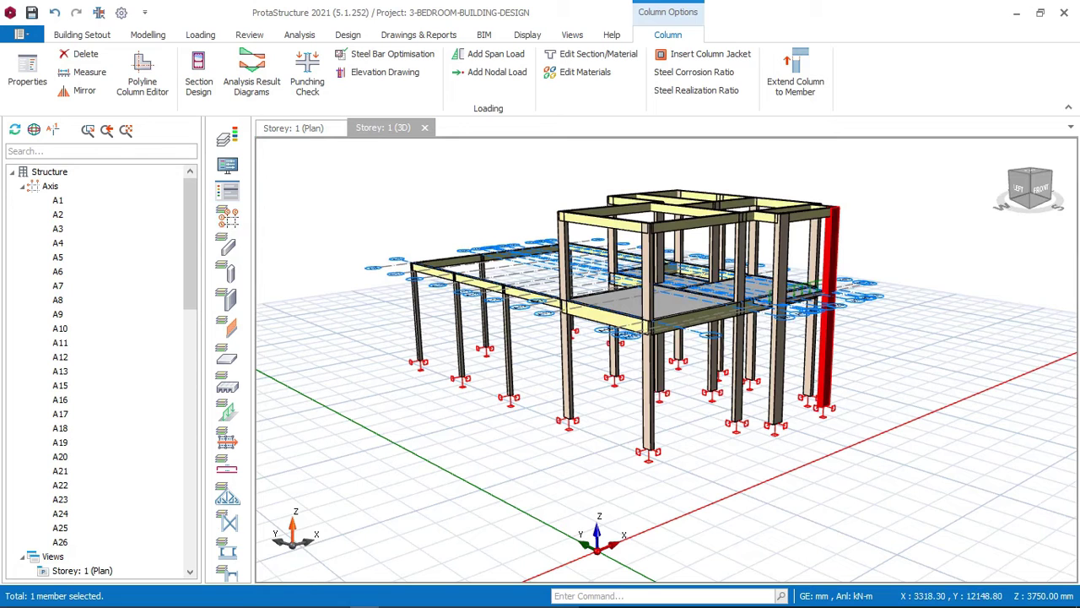
{"action": "scroll", "coordinate": [97, 371], "scroll_direction": "down", "scroll_amount": 15}
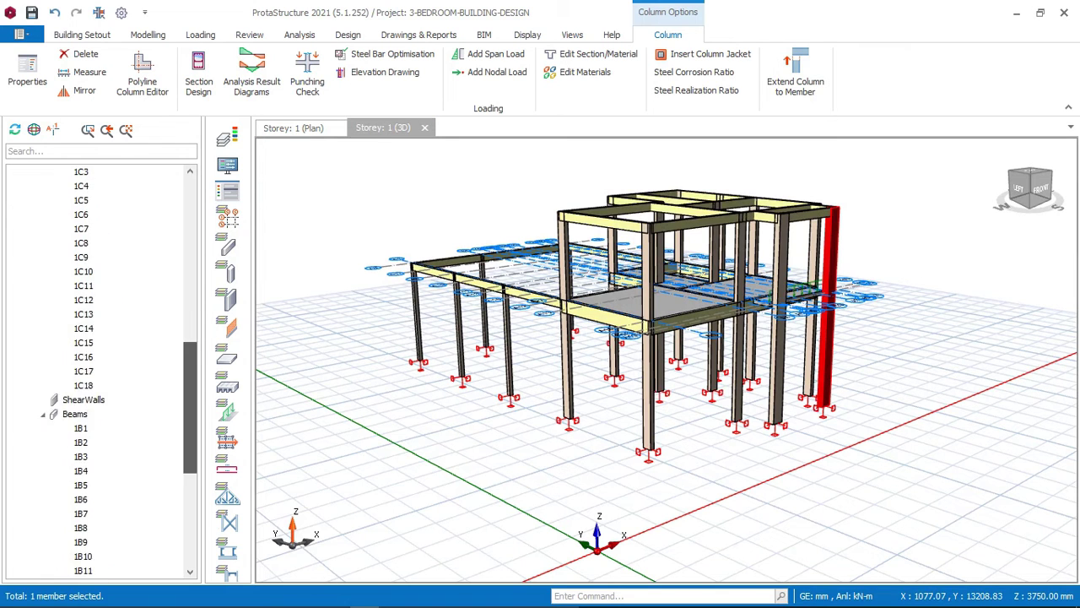
{"action": "scroll", "coordinate": [97, 371], "scroll_direction": "up", "scroll_amount": 9}
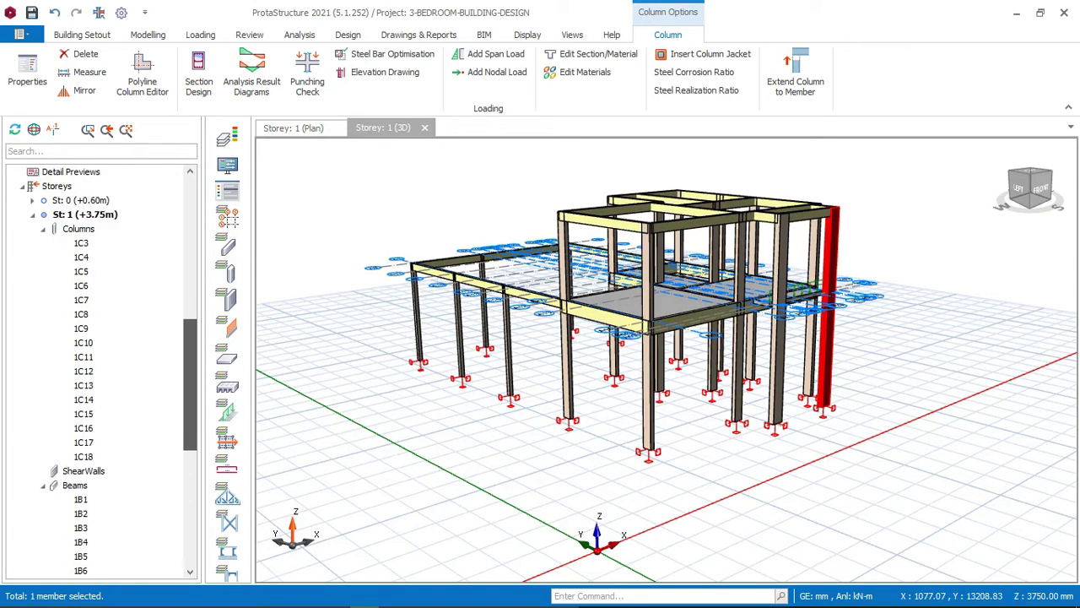
{"action": "double_click", "coordinate": [80, 242]}
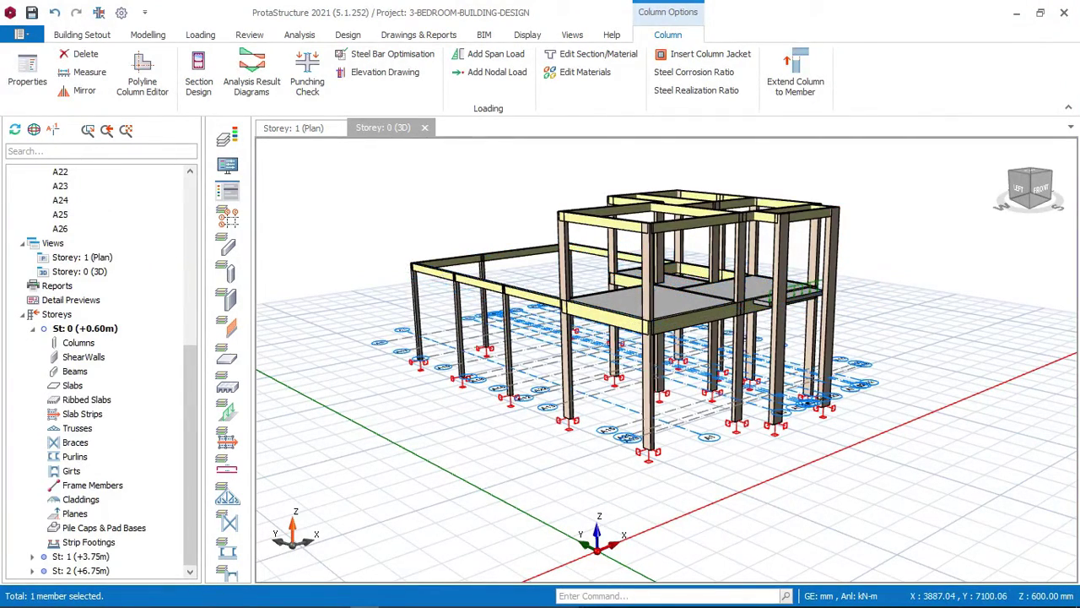
{"action": "mouse_move", "coordinate": [650, 355]}
{"action": "middle_mouse_down"}
{"action": "mouse_move", "coordinate": [610, 296]}
{"action": "mouse_move", "coordinate": [751, 294]}
{"action": "middle_mouse_up"}
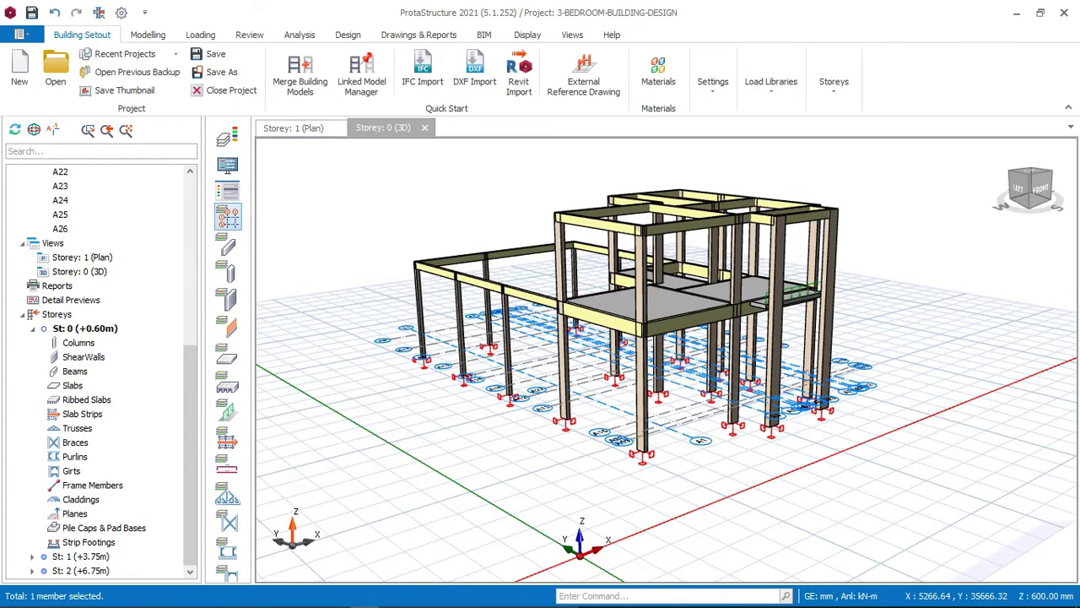
{"action": "left_click", "coordinate": [227, 216]}
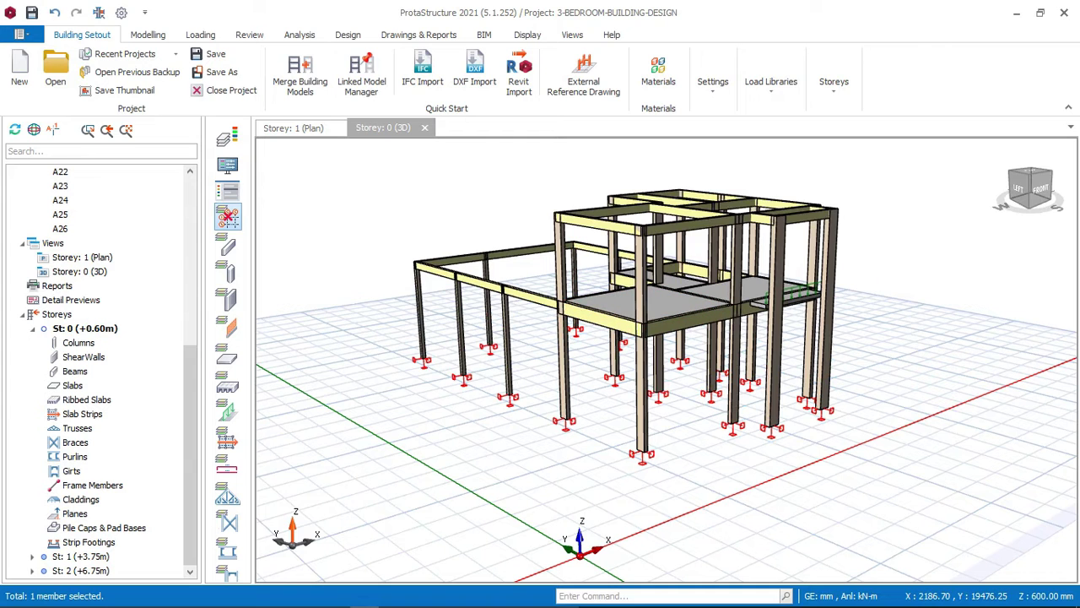
Return to the storey 1 plan and create a 3D physical model view of storey 1
{"action": "left_click", "coordinate": [82, 256]}
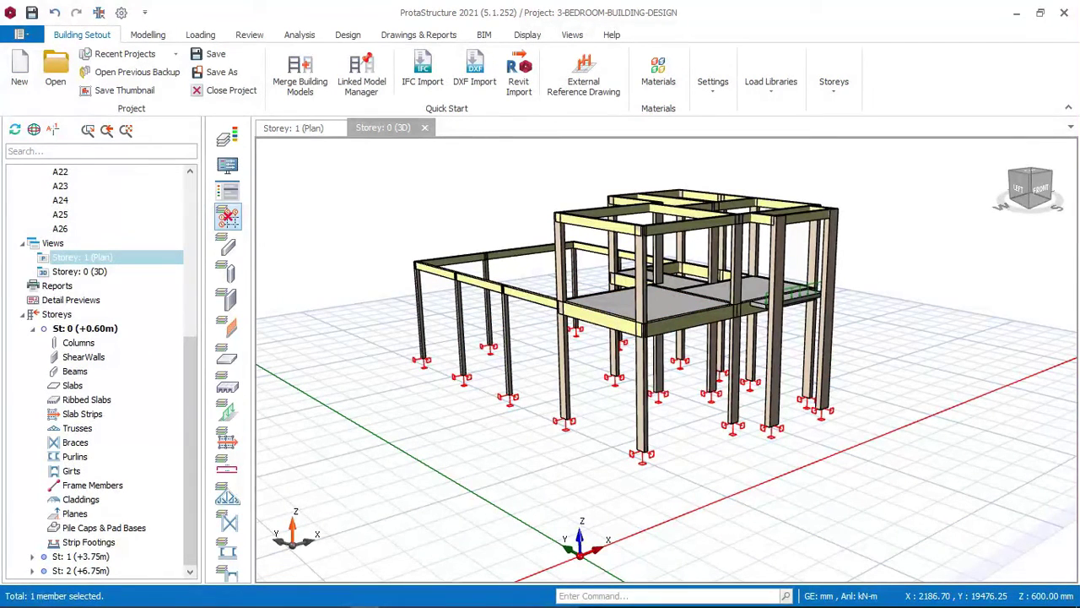
{"action": "double_click", "coordinate": [82, 256]}
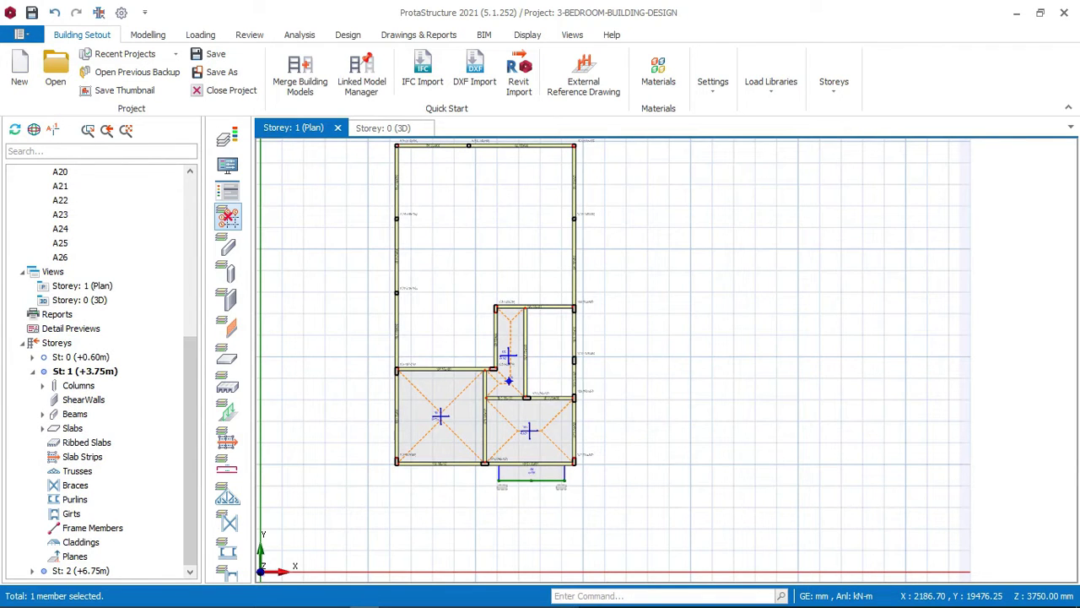
{"action": "left_click", "coordinate": [53, 270]}
{"action": "right_click", "coordinate": [113, 276]}
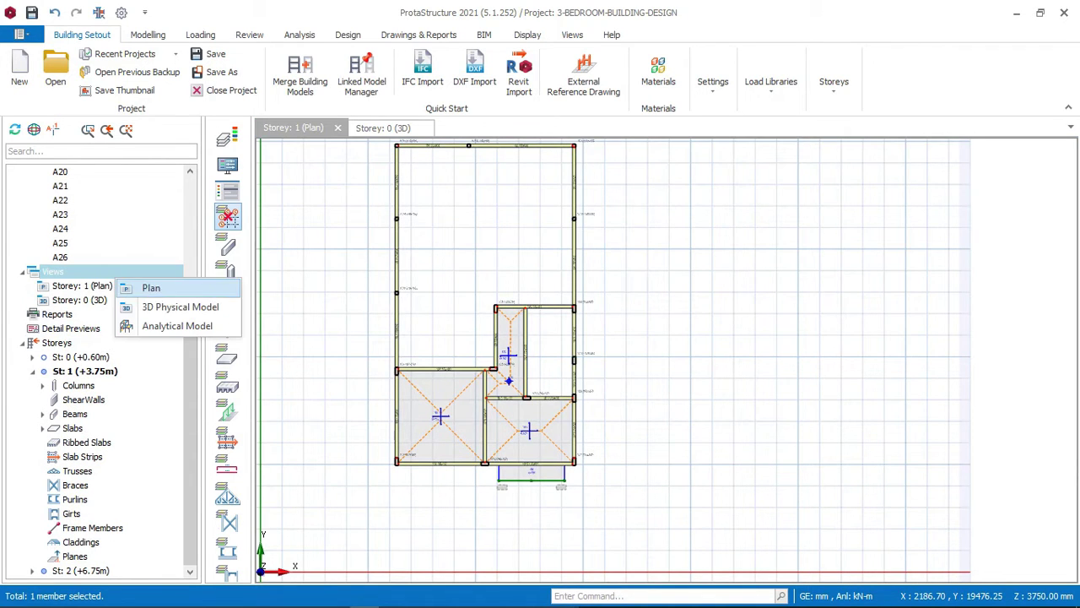
{"action": "left_click", "coordinate": [179, 307]}
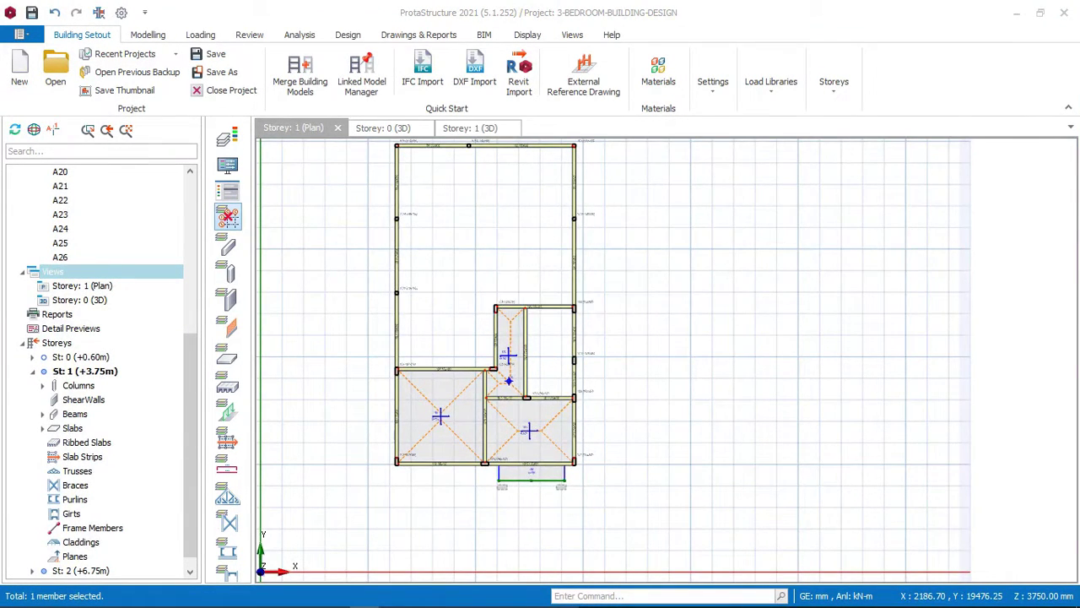
{"action": "scroll", "coordinate": [590, 355], "scroll_direction": "down", "scroll_amount": 3}
{"action": "mouse_move", "coordinate": [540, 338]}
{"action": "middle_mouse_down"}
{"action": "mouse_move", "coordinate": [751, 405]}
{"action": "mouse_move", "coordinate": [590, 472]}
{"action": "mouse_move", "coordinate": [456, 320]}
{"action": "mouse_move", "coordinate": [540, 380]}
{"action": "mouse_move", "coordinate": [523, 363]}
{"action": "middle_mouse_up"}
{"action": "scroll", "coordinate": [498, 354], "scroll_direction": "up", "scroll_amount": 2}
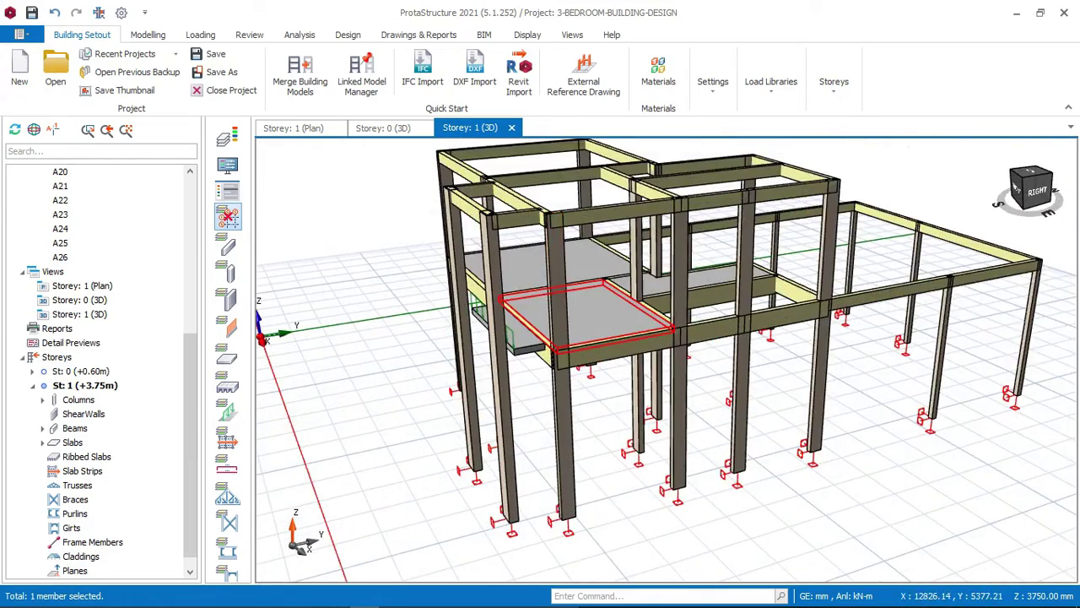
{"action": "scroll", "coordinate": [413, 323], "scroll_direction": "down", "scroll_amount": 1}
{"action": "scroll", "coordinate": [452, 353], "scroll_direction": "down", "scroll_amount": 1}
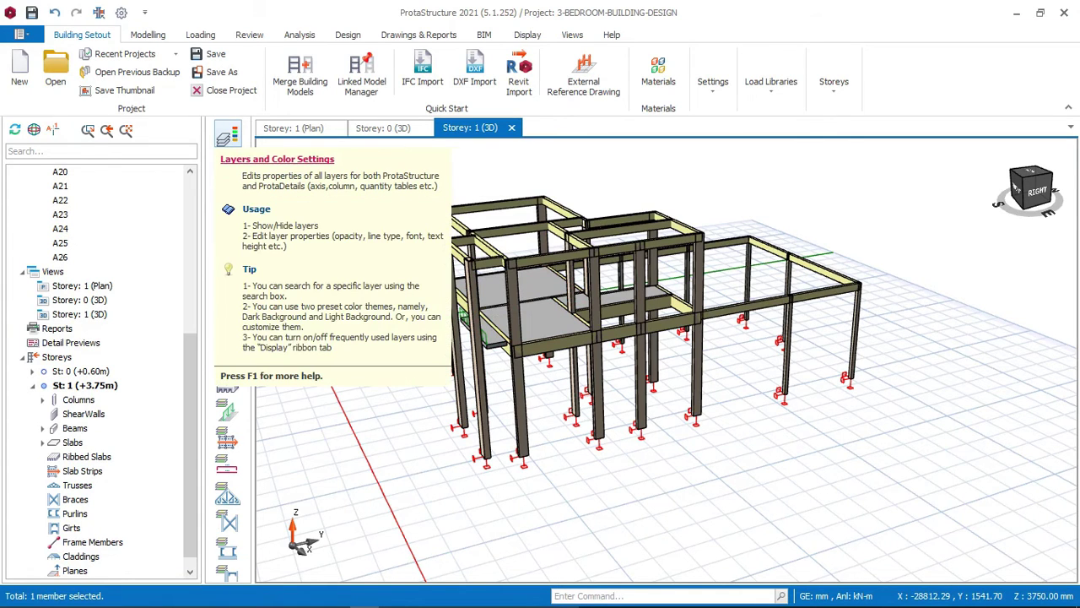
In the layer and color settings, set the Column Hatch color to index color 240
{"action": "left_click", "coordinate": [227, 135]}
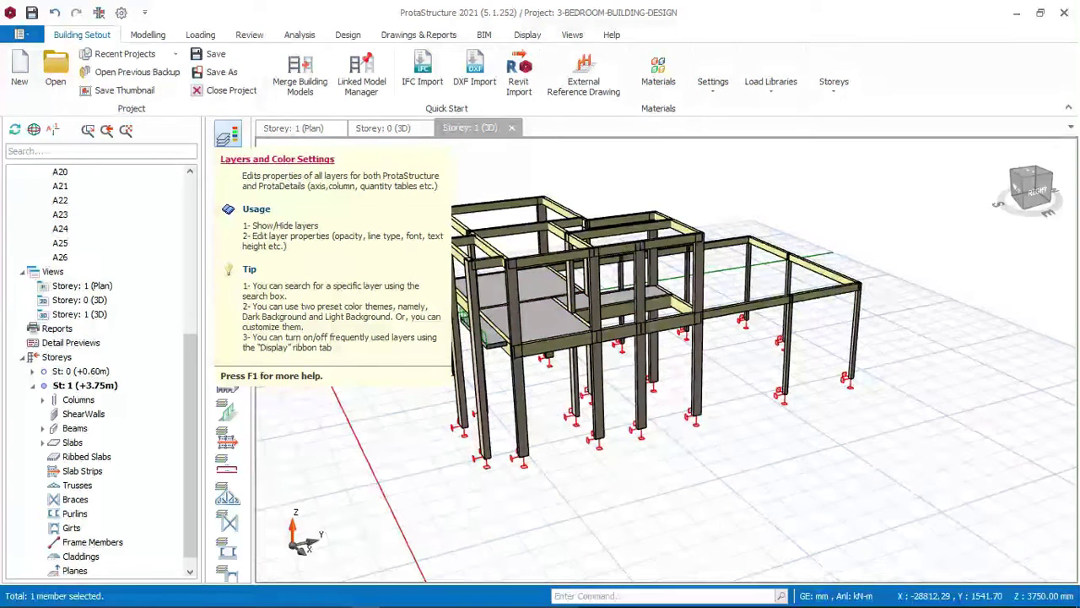
{"action": "left_click", "coordinate": [226, 136]}
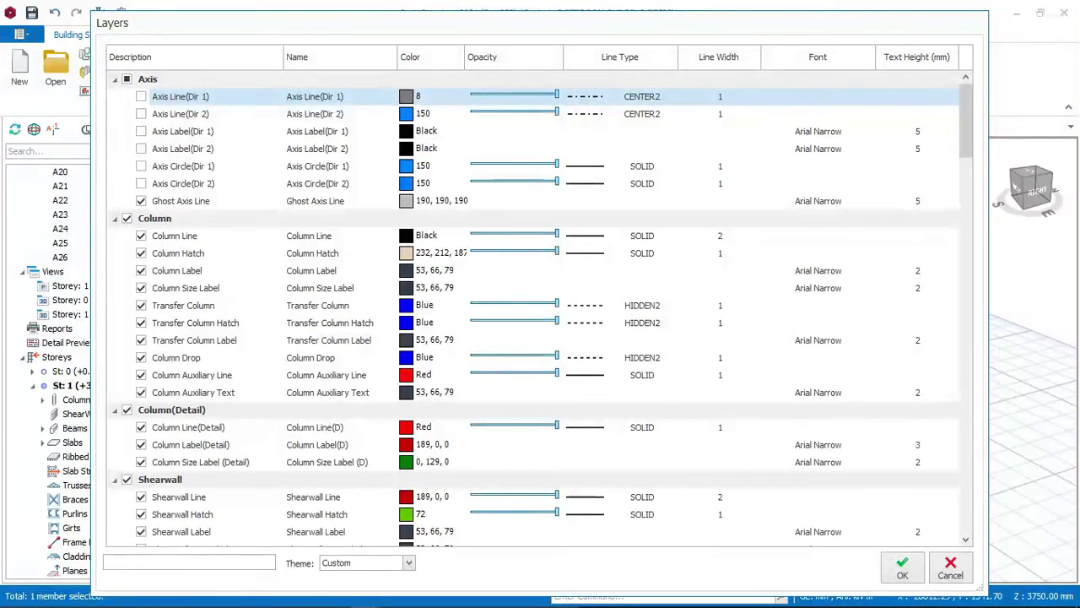
{"action": "left_click", "coordinate": [178, 253]}
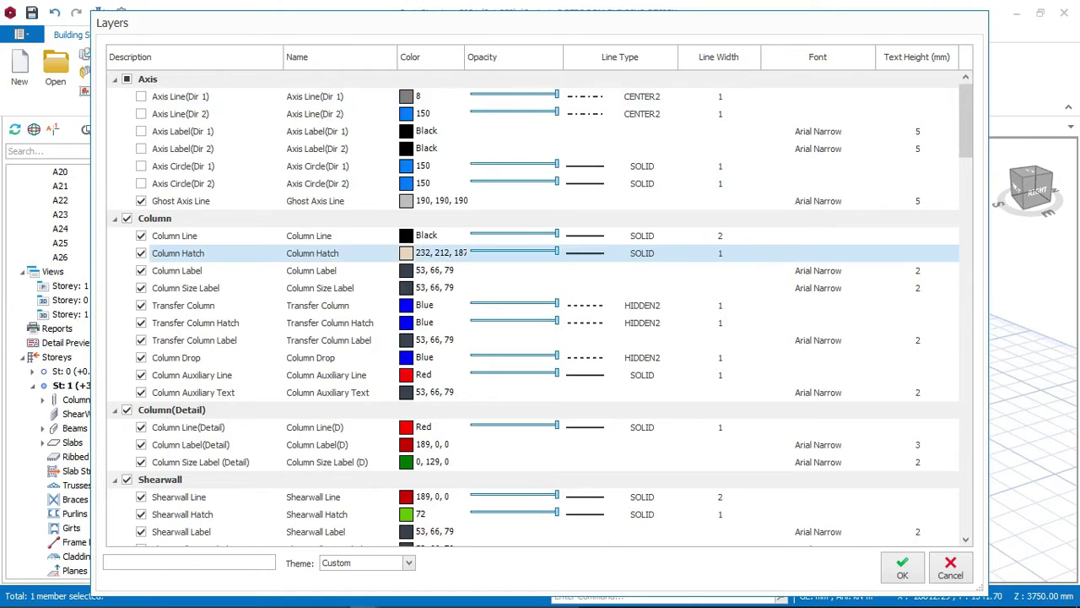
{"action": "left_click", "coordinate": [406, 253]}
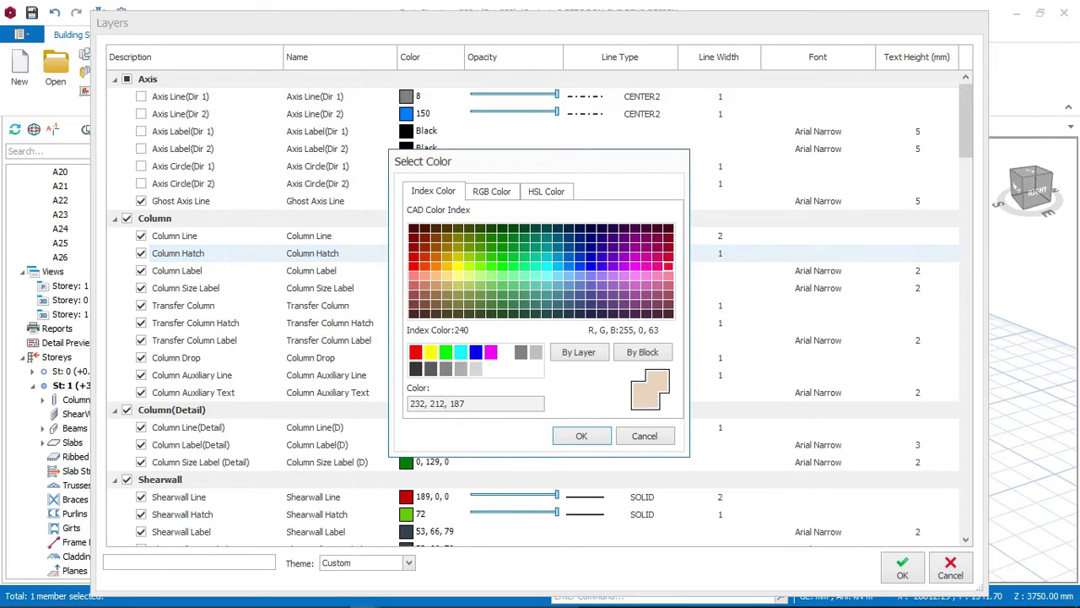
{"action": "left_click", "coordinate": [668, 267]}
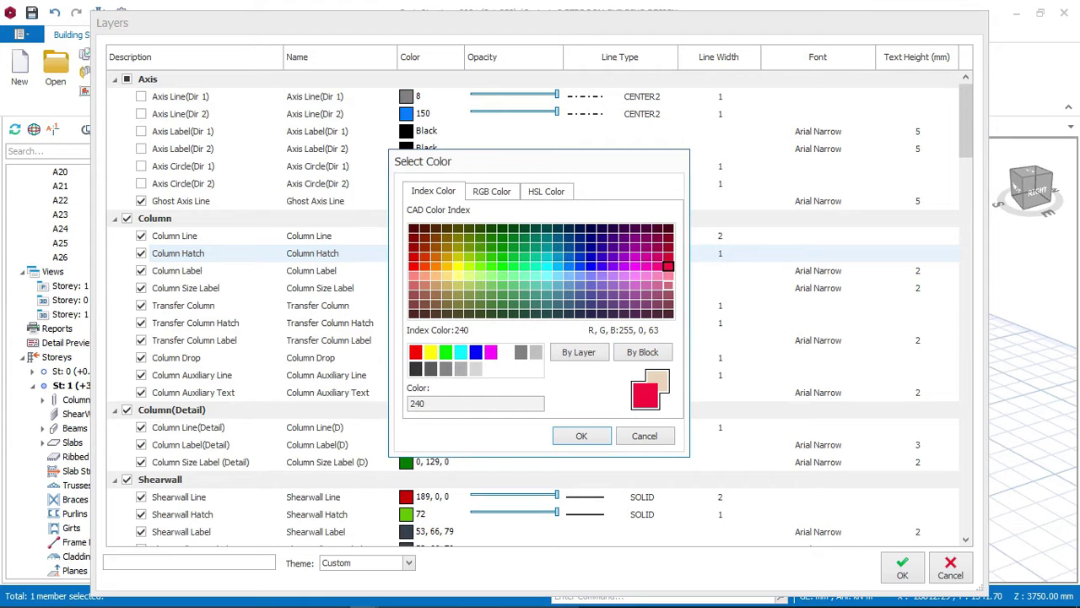
{"action": "left_click", "coordinate": [581, 435]}
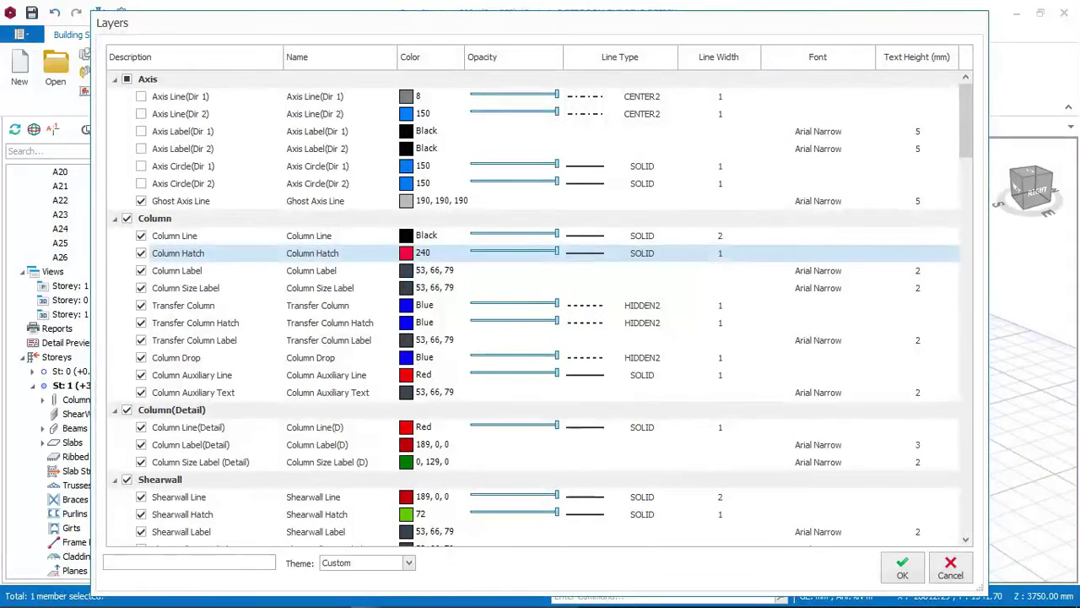
Set the Beam Hatch layer's color to index color 102
{"action": "scroll", "coordinate": [533, 304], "scroll_direction": "down", "scroll_amount": 2}
{"action": "scroll", "coordinate": [533, 304], "scroll_direction": "down", "scroll_amount": 4}
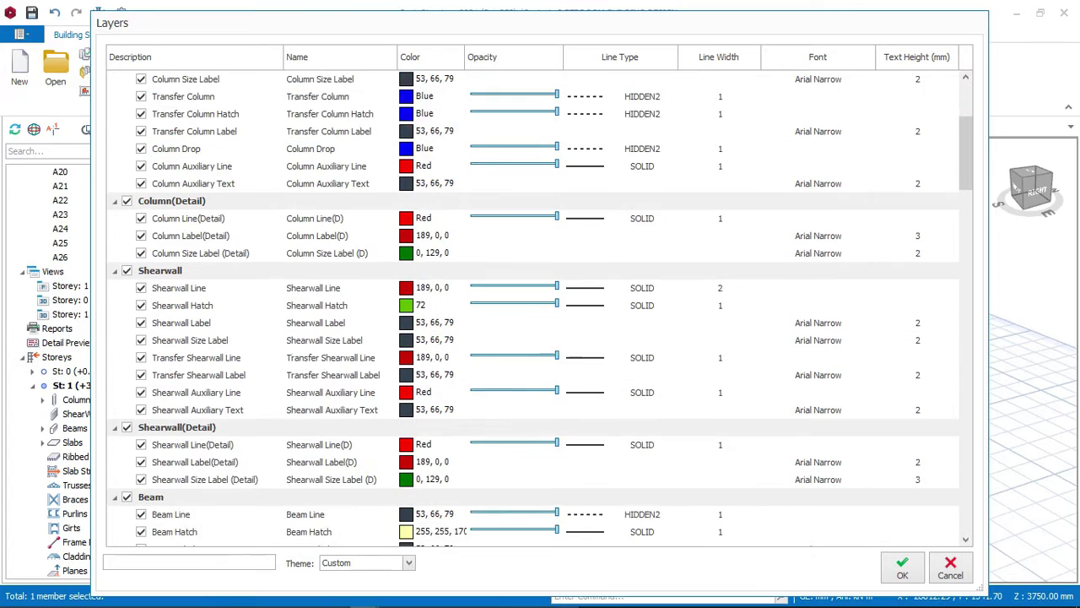
{"action": "left_click", "coordinate": [429, 427]}
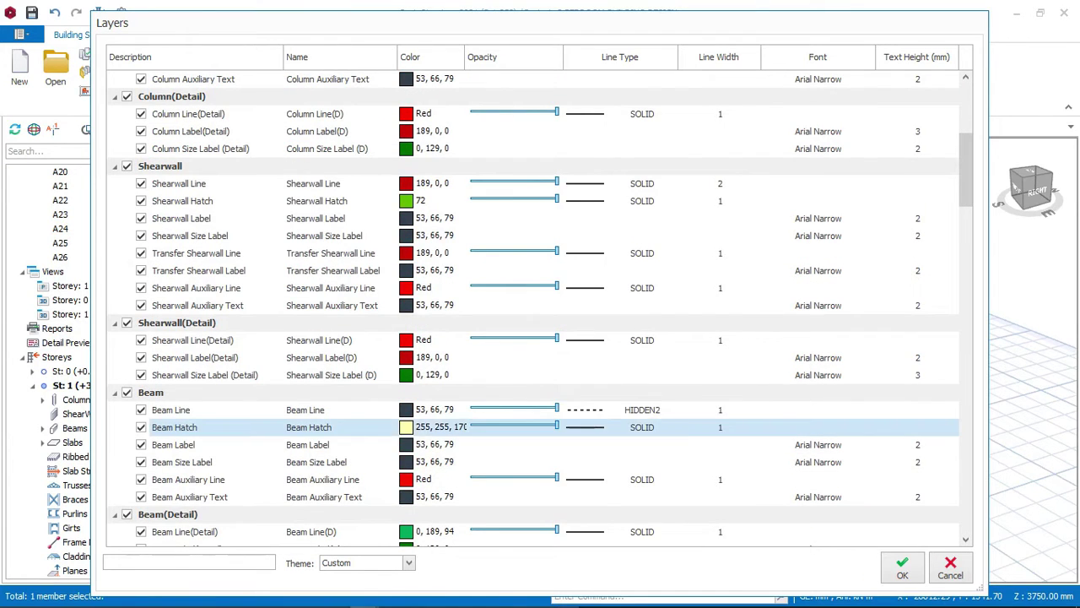
{"action": "left_click", "coordinate": [513, 256]}
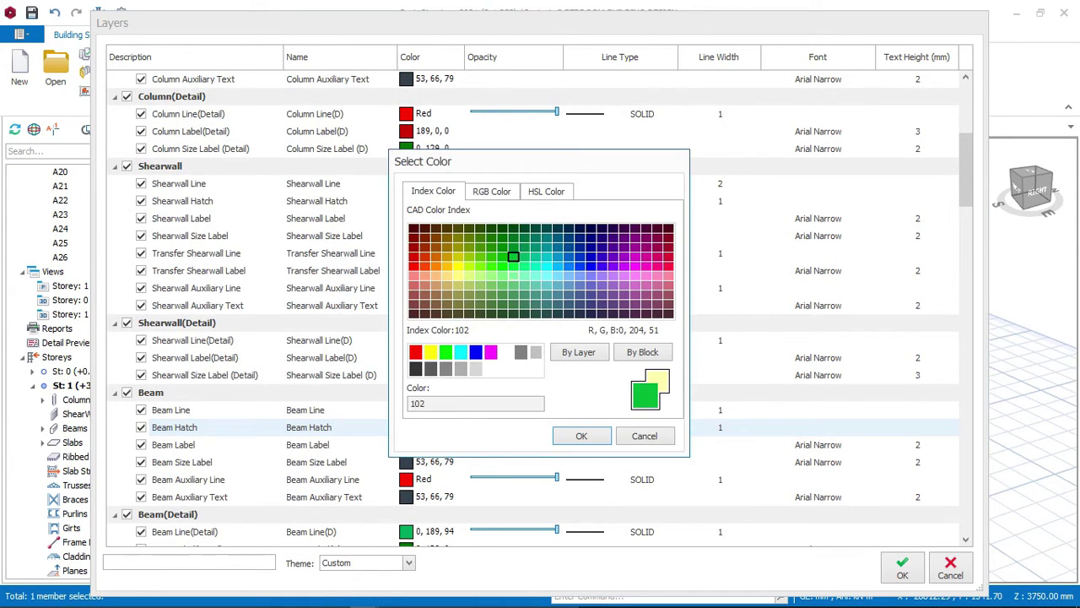
{"action": "key", "text": "Return"}
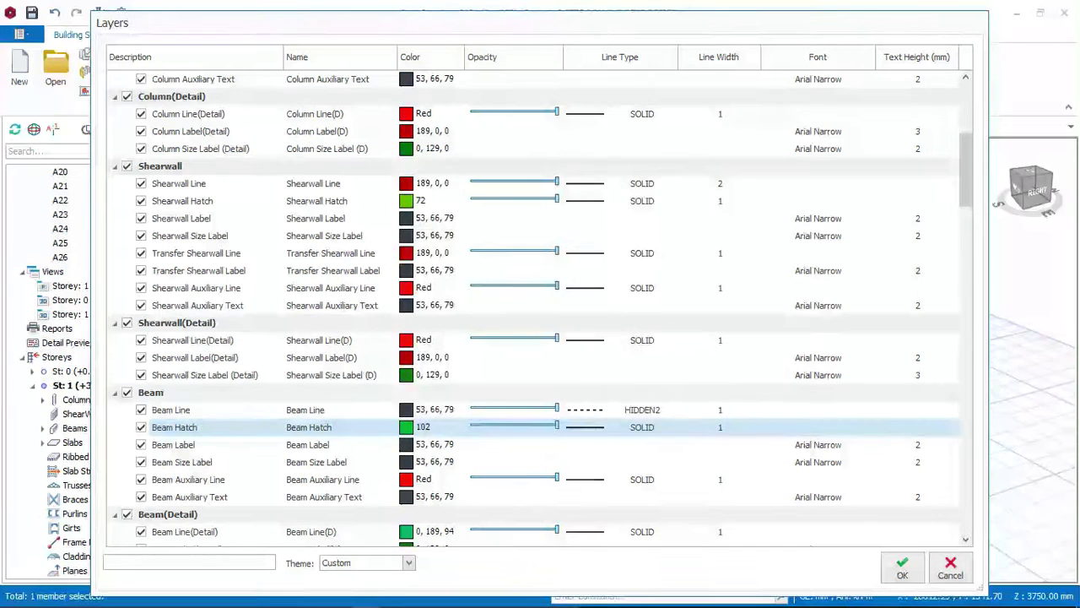
Set the Slab Hatch layer's color to index color 140
{"action": "scroll", "coordinate": [533, 304], "scroll_direction": "down", "scroll_amount": 1}
{"action": "scroll", "coordinate": [533, 304], "scroll_direction": "down", "scroll_amount": 4}
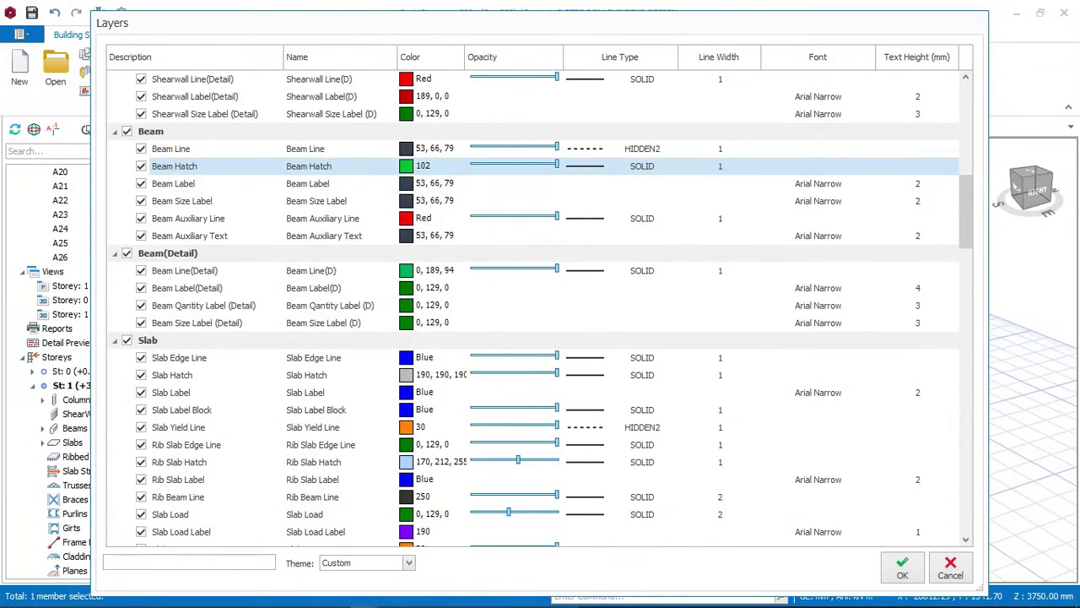
{"action": "left_click", "coordinate": [430, 375]}
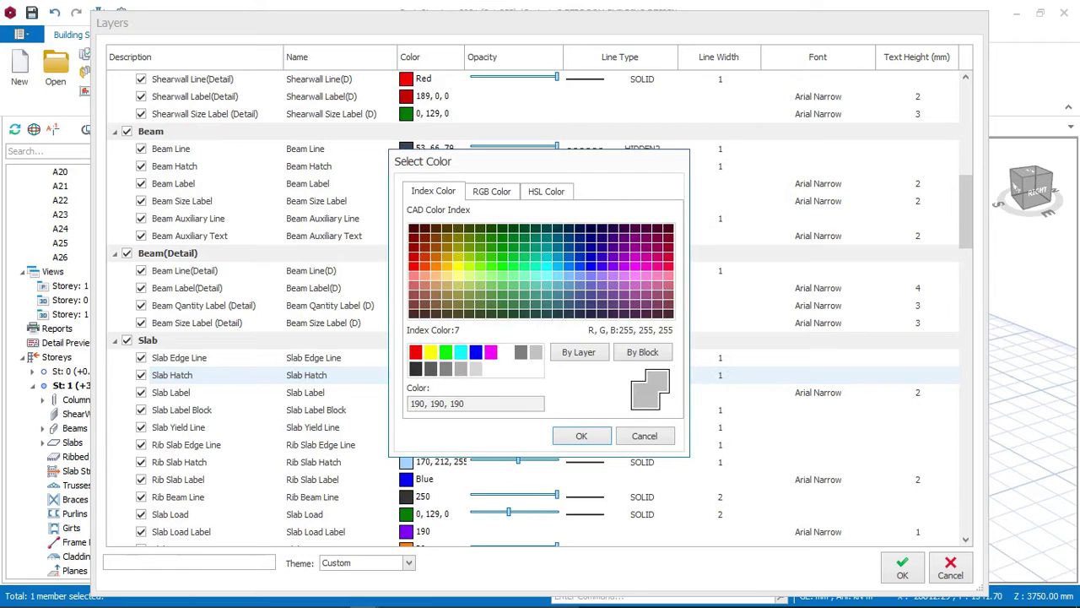
{"action": "left_click", "coordinate": [557, 266]}
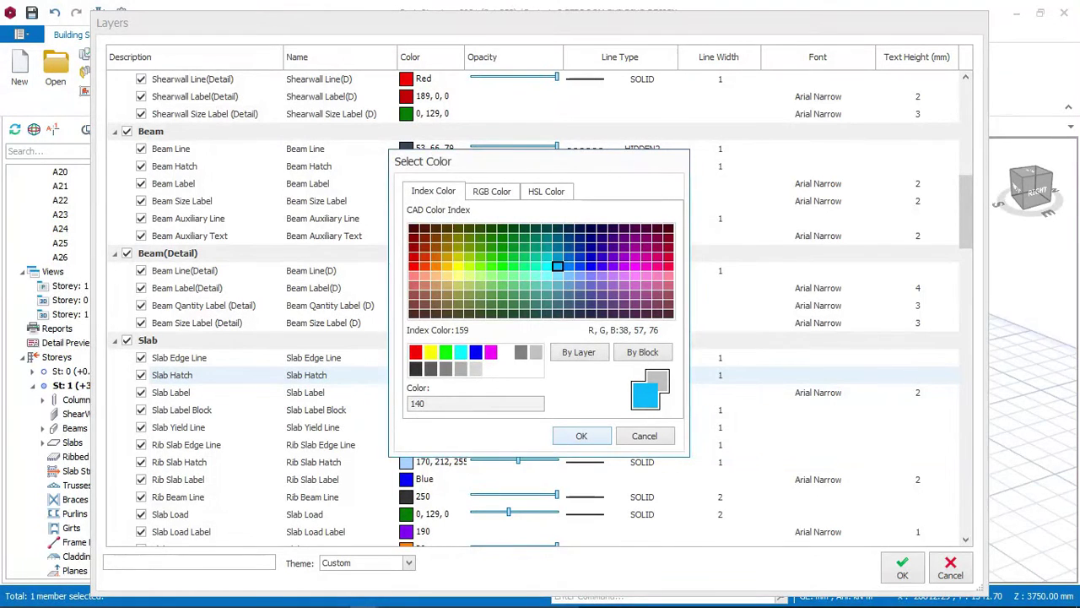
{"action": "left_click", "coordinate": [581, 436]}
{"action": "key", "text": "Return"}
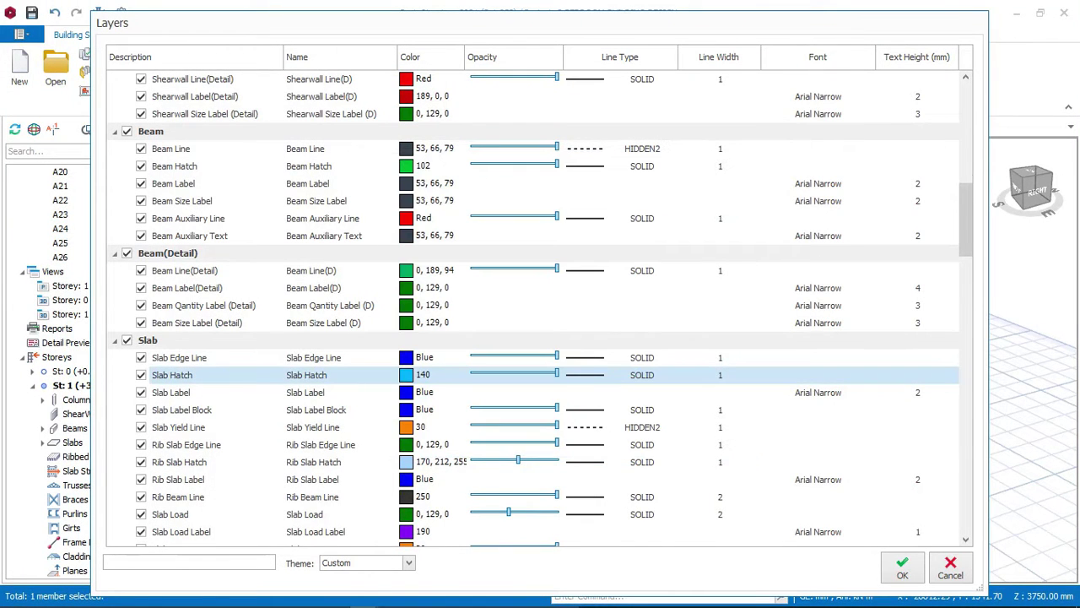
Set the Partition Wall Hatch color to index color 251 and raise its opacity to slightly above half
{"action": "scroll", "coordinate": [532, 304], "scroll_direction": "down", "scroll_amount": 6}
{"action": "double_click", "coordinate": [428, 375]}
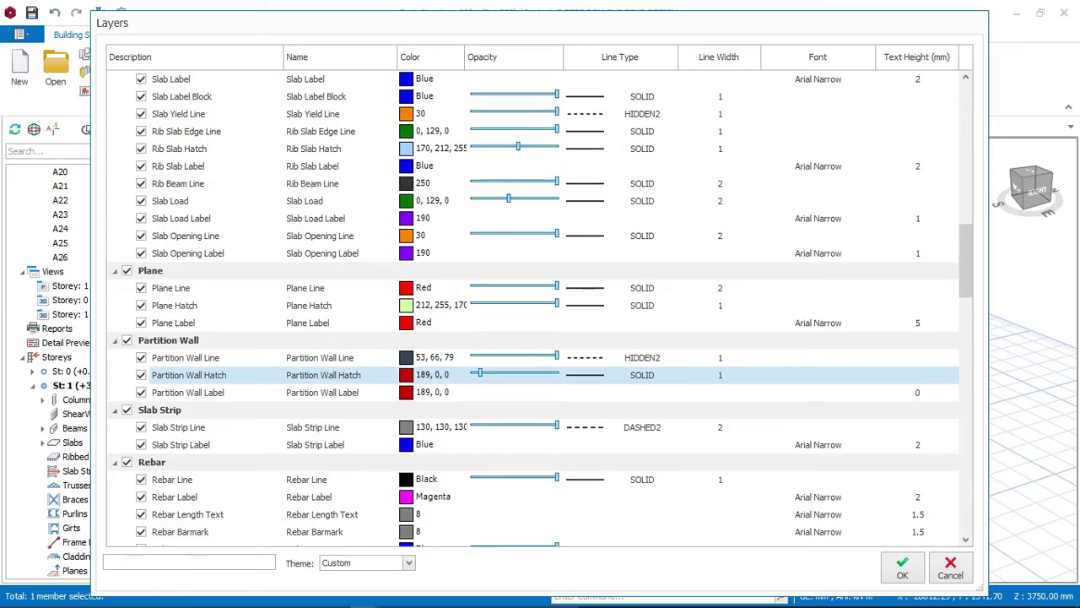
{"action": "left_click", "coordinate": [431, 368]}
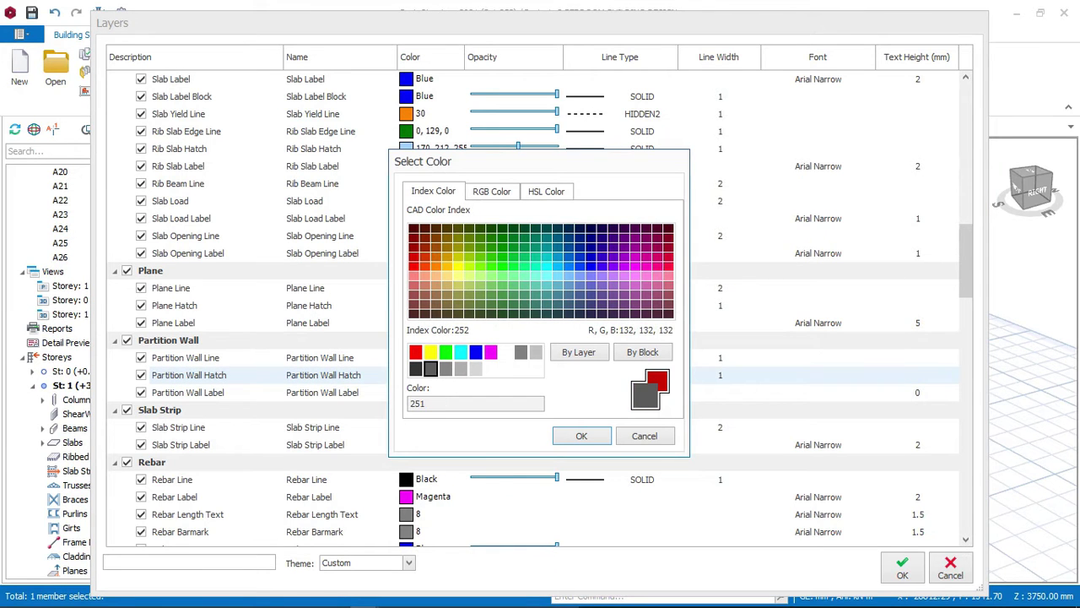
{"action": "key", "text": "Return"}
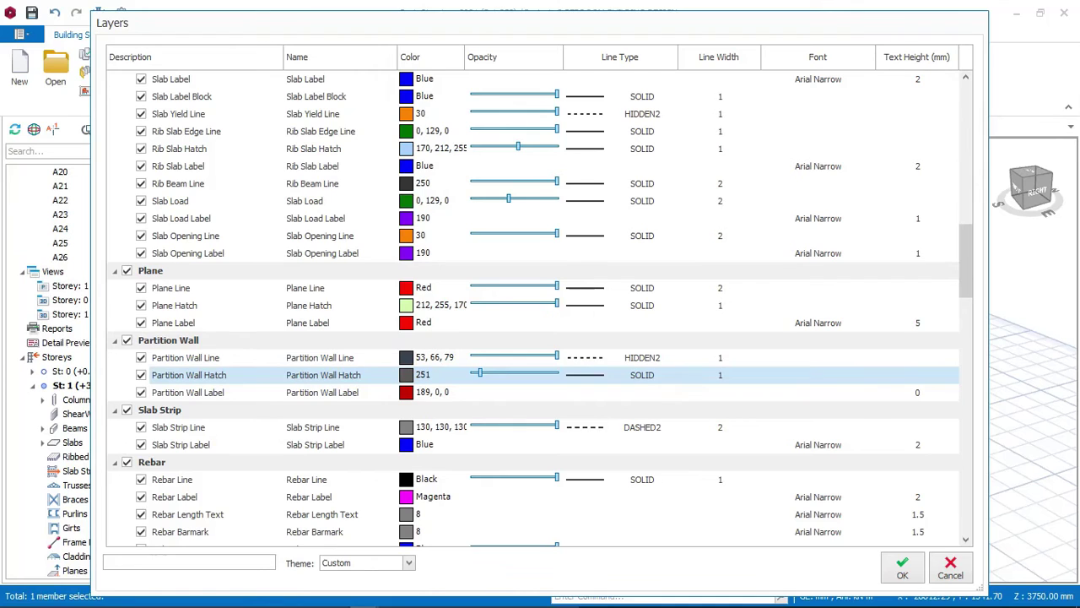
{"action": "left_click_drag", "start_coordinate": [480, 373], "coordinate": [522, 373]}
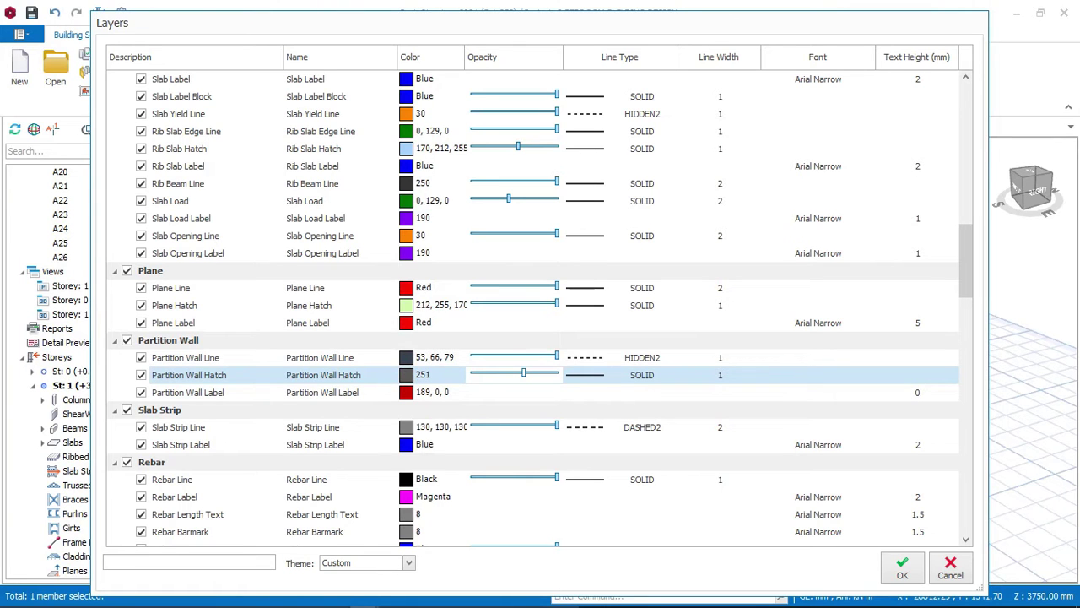
Set the Footing Hatch layer's color to index color 251
{"action": "left_click_drag", "start_coordinate": [965, 261], "coordinate": [965, 398]}
{"action": "scroll", "coordinate": [539, 309], "scroll_direction": "down", "scroll_amount": 1}
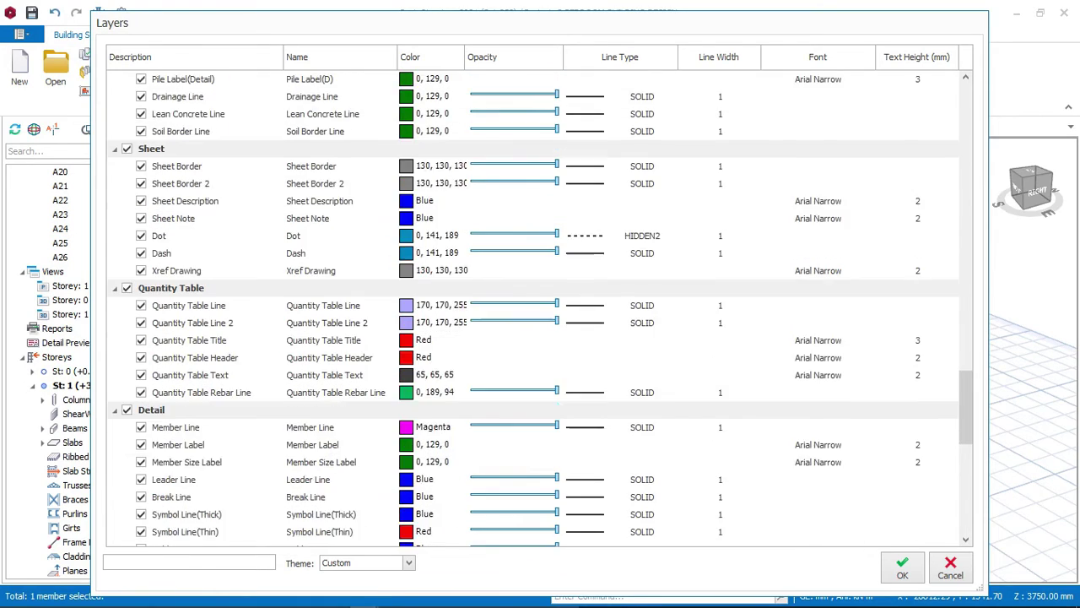
{"action": "scroll", "coordinate": [534, 309], "scroll_direction": "down", "scroll_amount": 9}
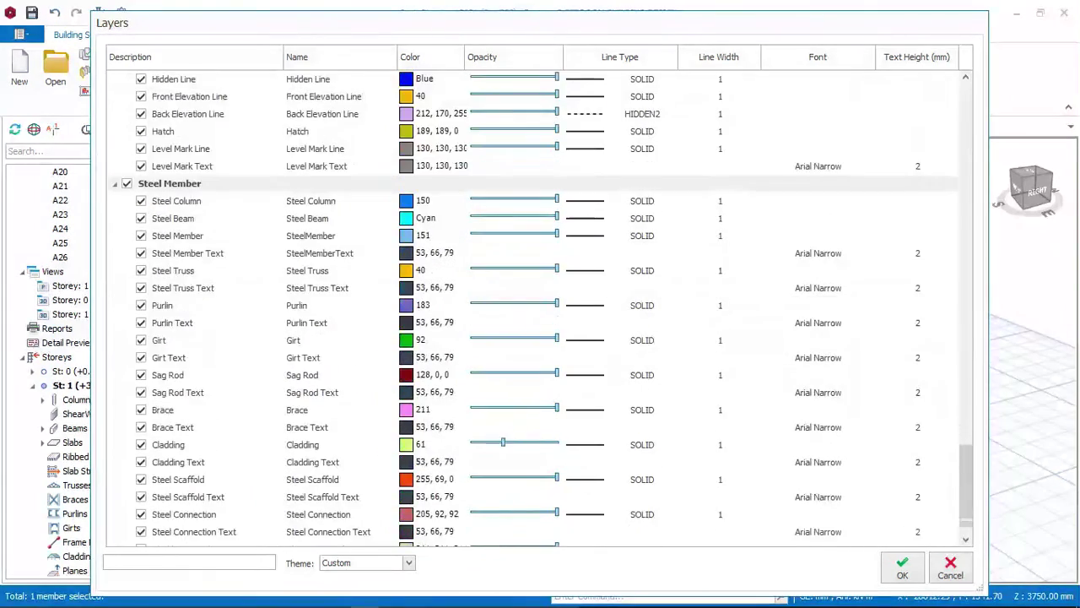
{"action": "scroll", "coordinate": [533, 310], "scroll_direction": "down", "scroll_amount": 5}
{"action": "scroll", "coordinate": [533, 309], "scroll_direction": "up", "scroll_amount": 9}
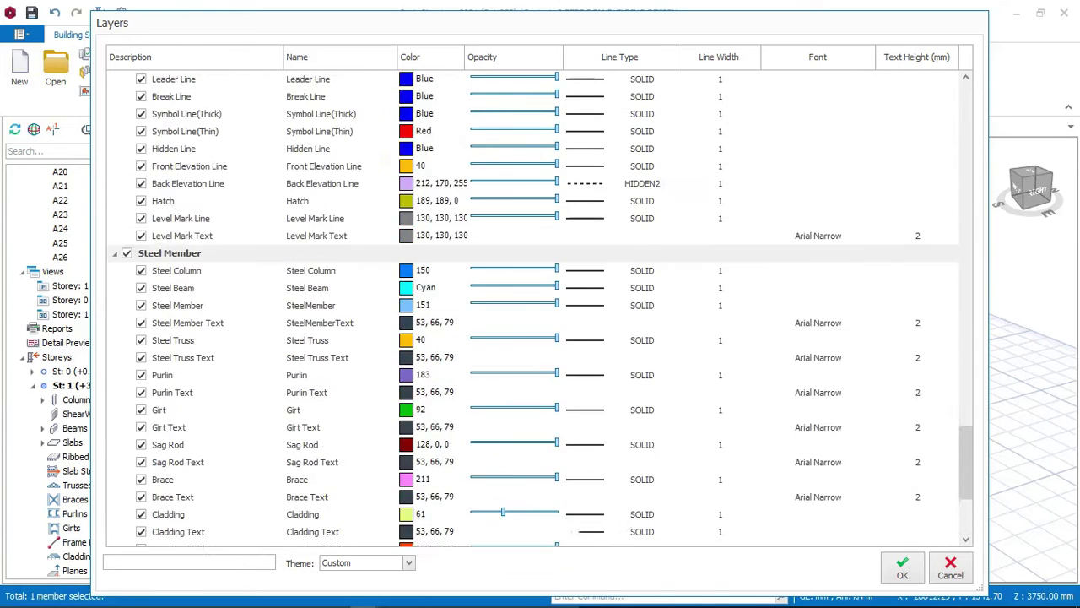
{"action": "scroll", "coordinate": [533, 310], "scroll_direction": "up", "scroll_amount": 10}
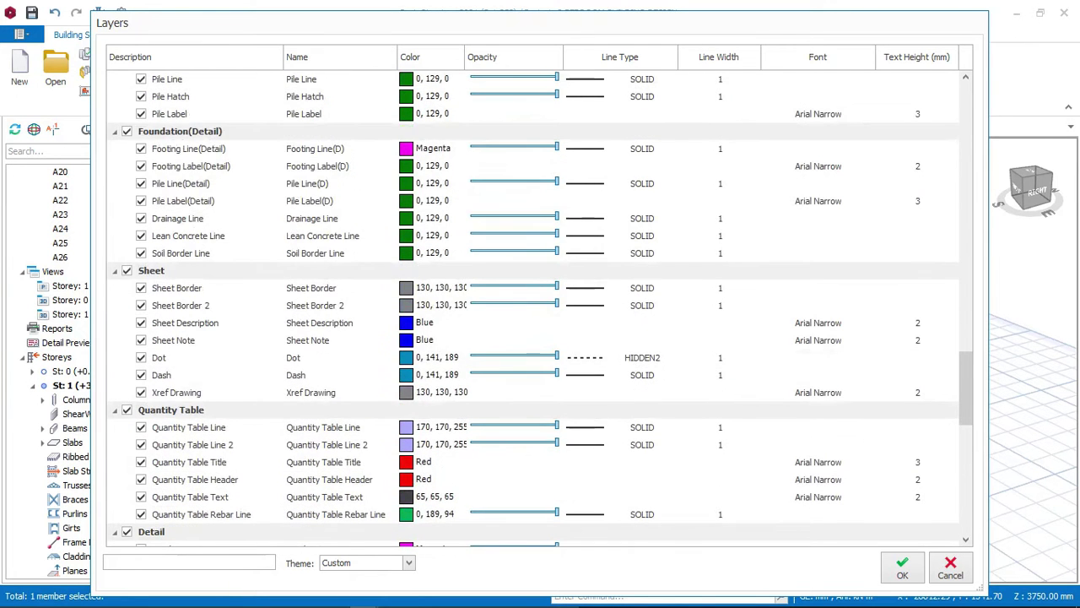
{"action": "scroll", "coordinate": [533, 309], "scroll_direction": "up", "scroll_amount": 1}
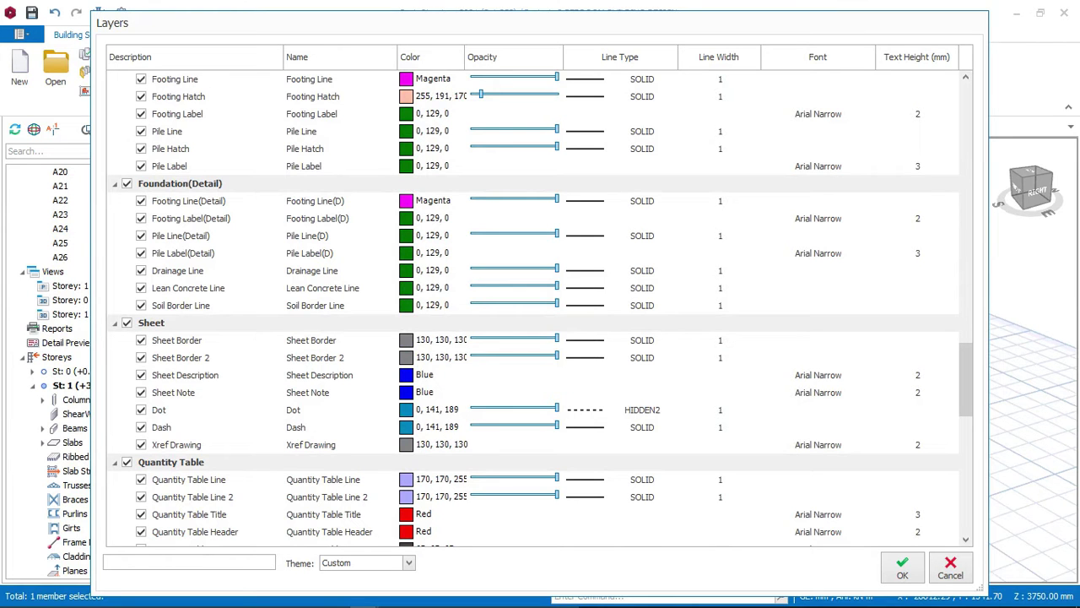
{"action": "scroll", "coordinate": [533, 310], "scroll_direction": "up", "scroll_amount": 1}
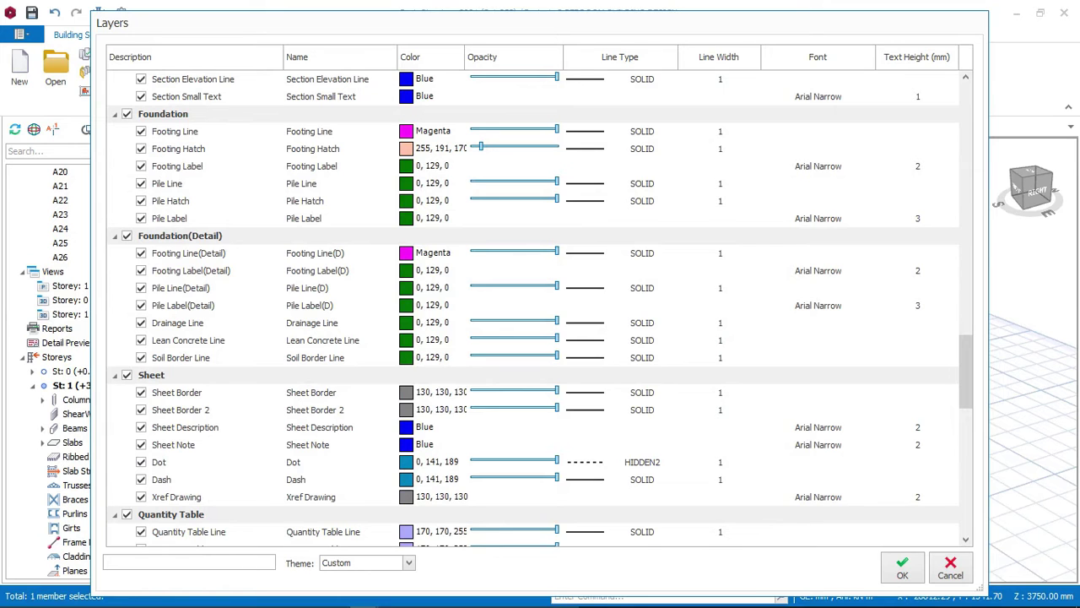
{"action": "left_click", "coordinate": [430, 149]}
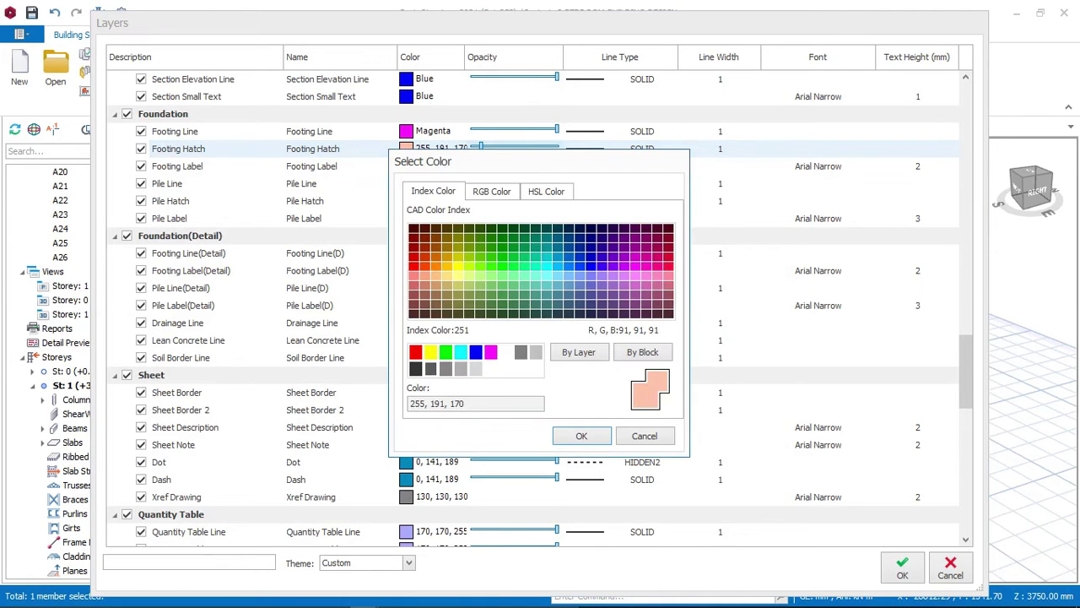
{"action": "left_click", "coordinate": [430, 369]}
{"action": "left_click", "coordinate": [581, 435]}
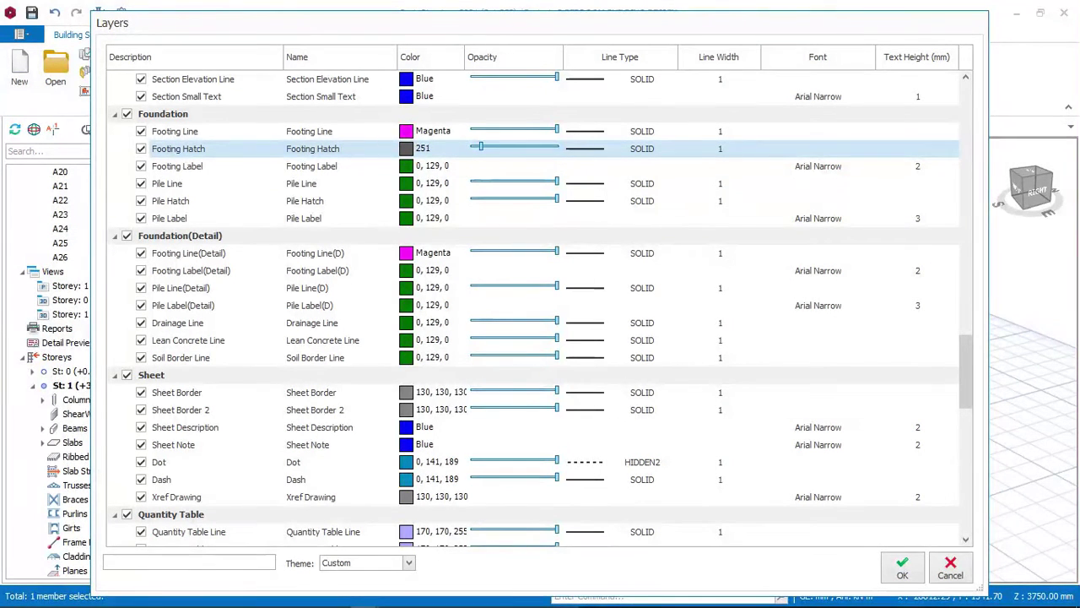
Raise the Footing Hatch opacity to about two thirds and apply the layer changes to the 3D model
{"action": "left_click_drag", "start_coordinate": [480, 147], "coordinate": [530, 148]}
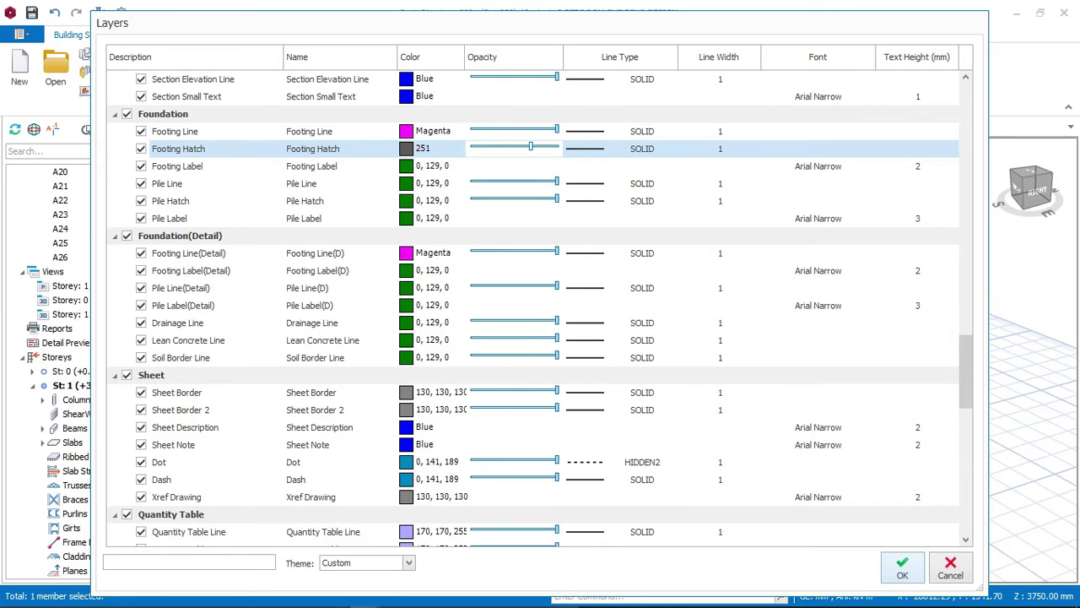
{"action": "left_click", "coordinate": [902, 568]}
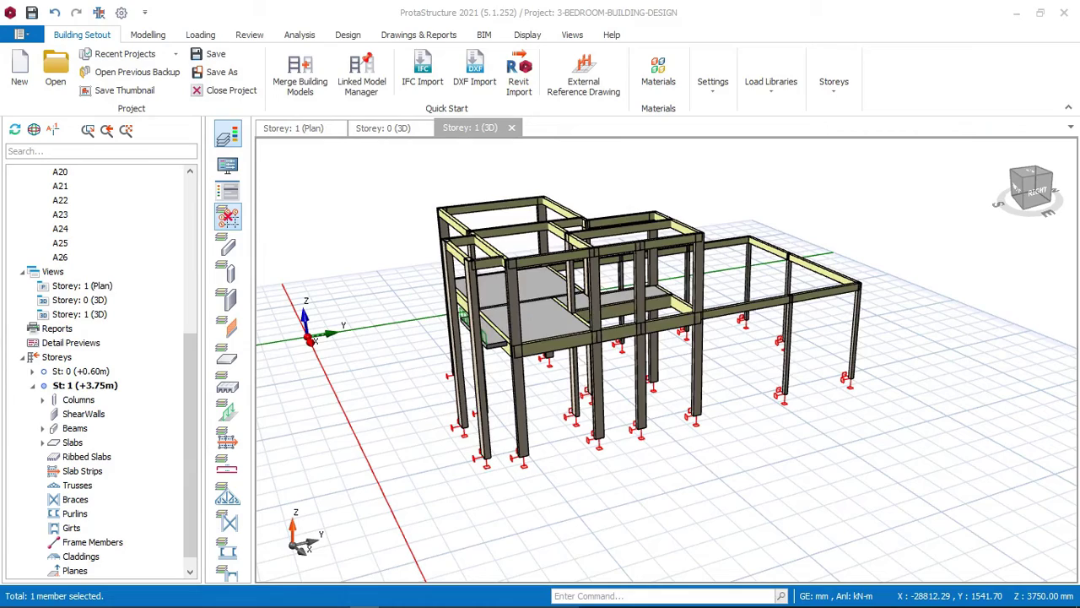
{"action": "scroll", "coordinate": [533, 324], "scroll_direction": "up", "scroll_amount": 2}
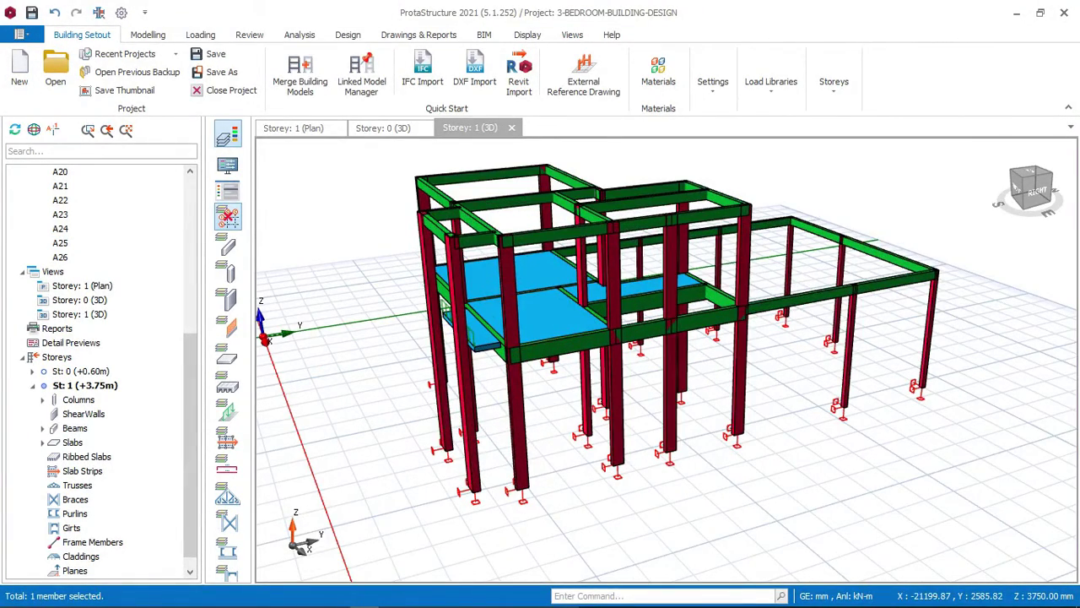
Change the Slab Hatch layer's color to index color 142 and apply the layer settings
{"action": "left_click", "coordinate": [227, 135]}
{"action": "scroll", "coordinate": [531, 304], "scroll_direction": "down", "scroll_amount": 1}
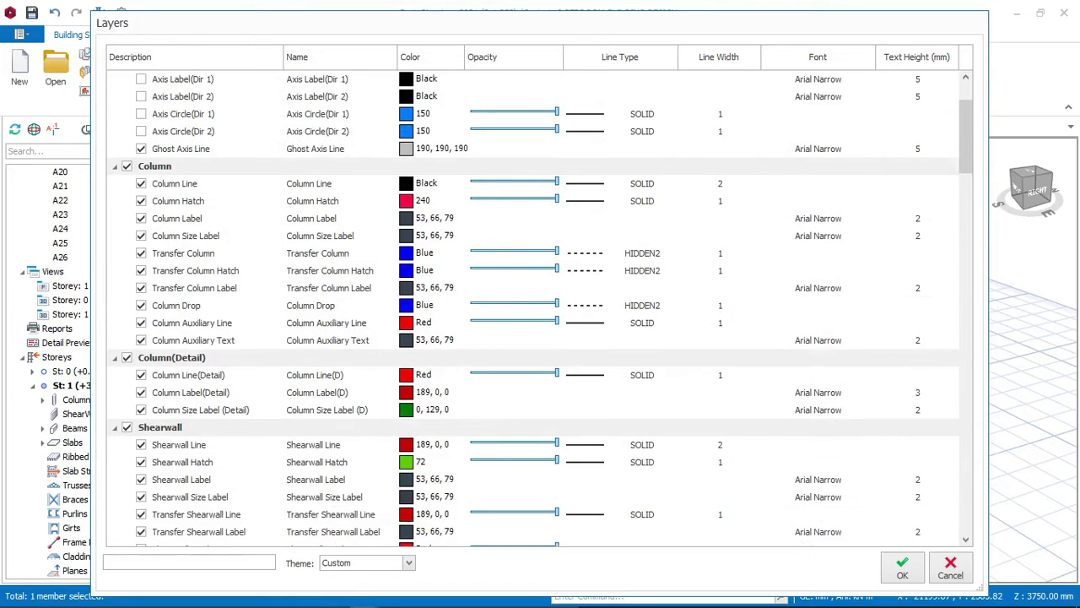
{"action": "scroll", "coordinate": [531, 304], "scroll_direction": "down", "scroll_amount": 6}
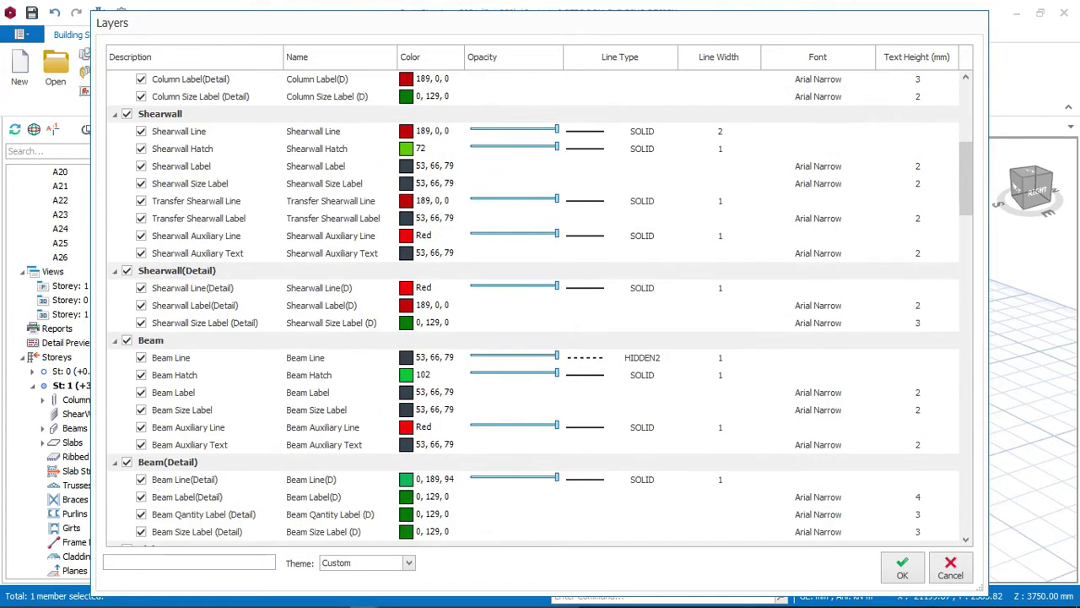
{"action": "scroll", "coordinate": [531, 303], "scroll_direction": "down", "scroll_amount": 1}
{"action": "scroll", "coordinate": [531, 303], "scroll_direction": "down", "scroll_amount": 2}
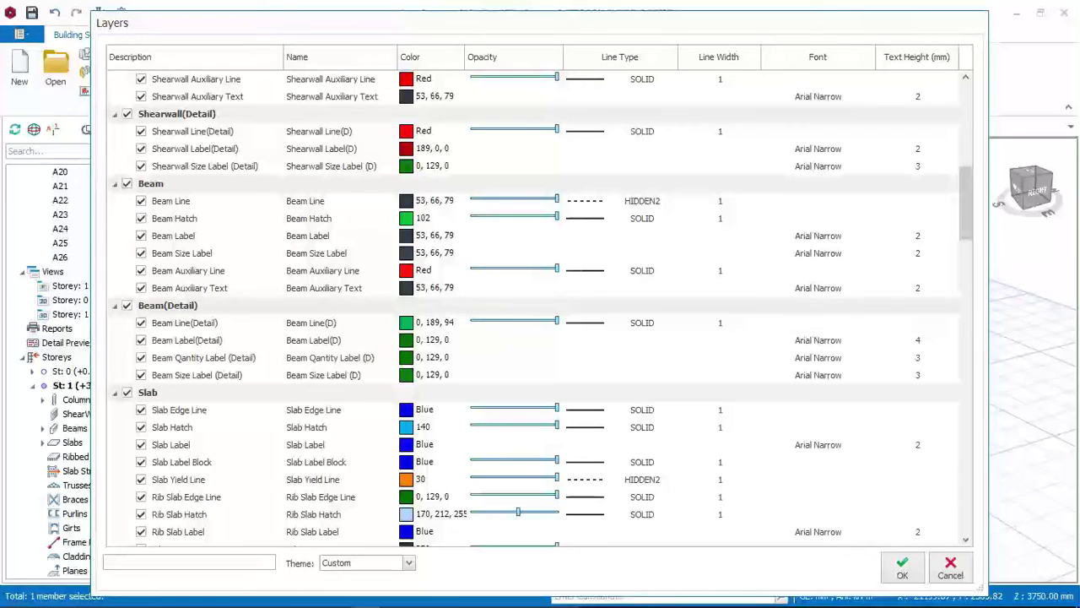
{"action": "left_click", "coordinate": [413, 427]}
{"action": "left_click", "coordinate": [413, 427]}
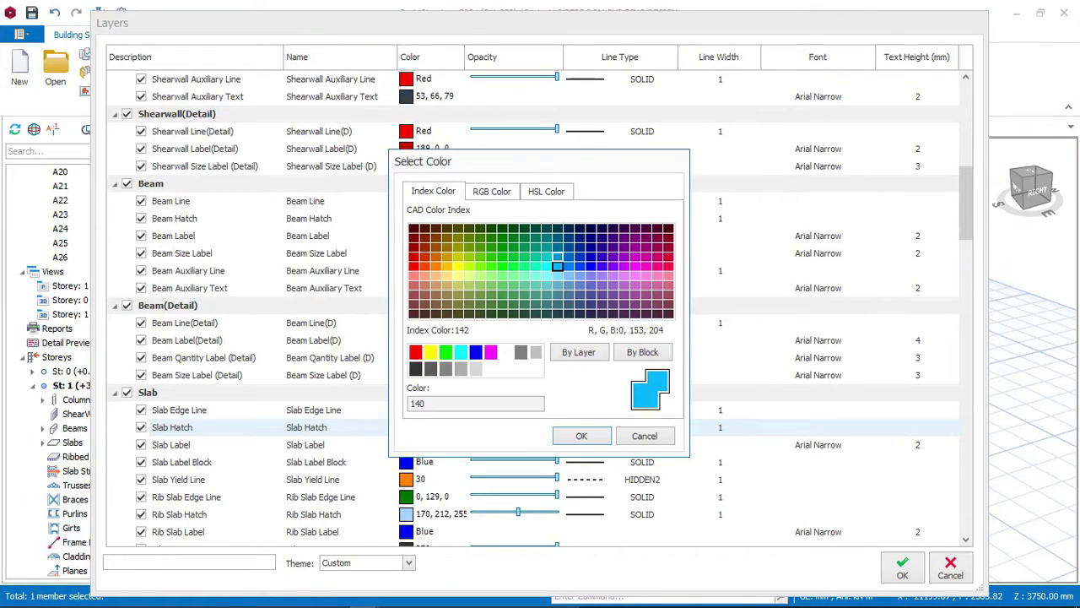
{"action": "left_click", "coordinate": [557, 256]}
{"action": "left_click", "coordinate": [582, 435]}
{"action": "key", "text": "Return"}
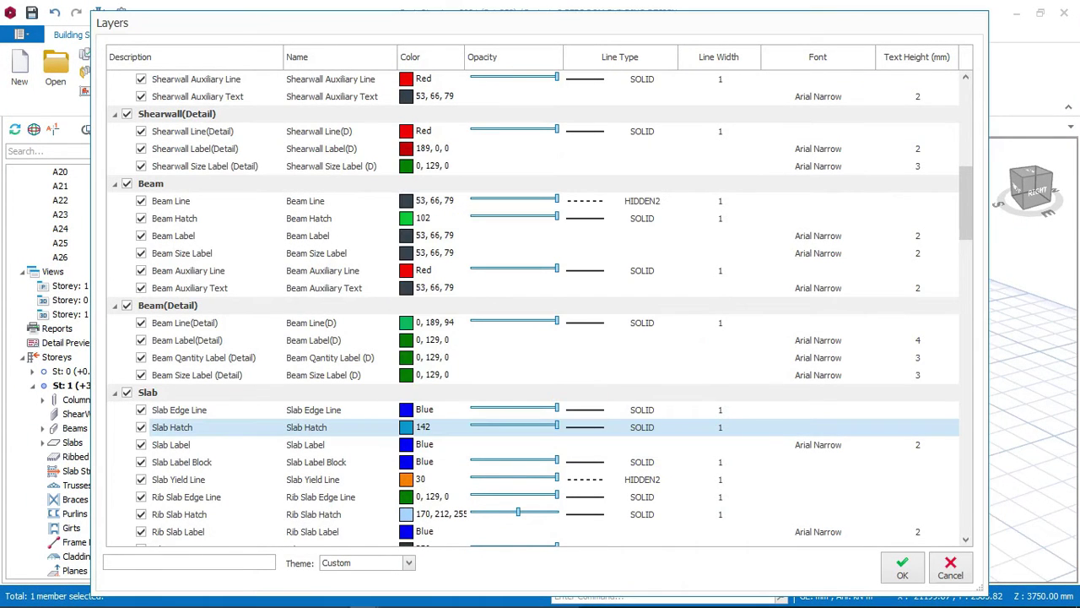
{"action": "key", "text": "Return"}
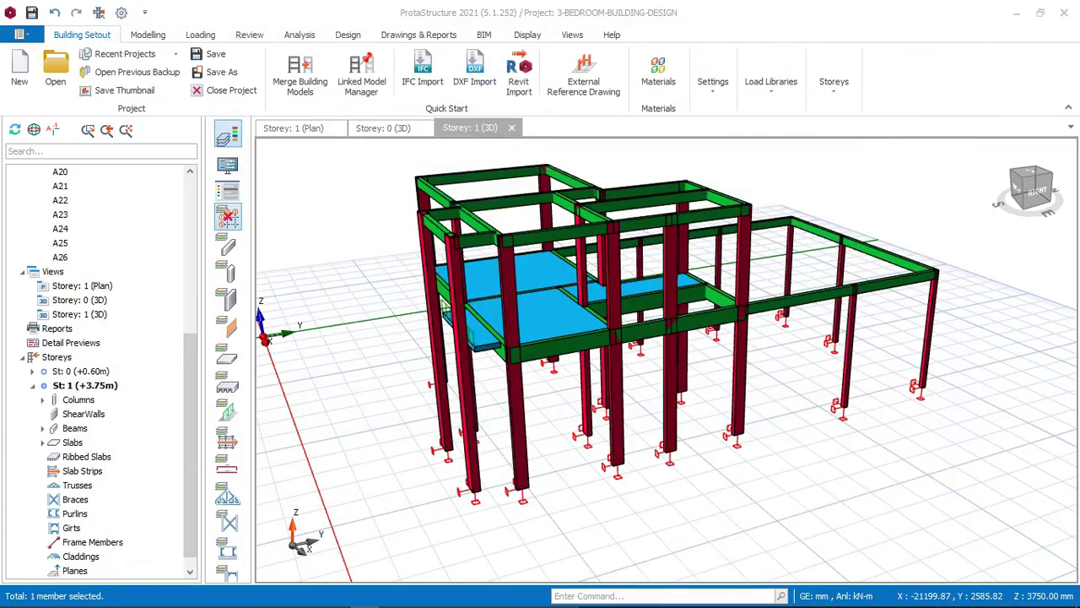
Examine the recolored columns, beams and slabs of the 3D building from several sides
{"action": "middle_click_drag", "start_coordinate": [597, 293], "coordinate": [717, 354]}
{"action": "middle_click_drag", "start_coordinate": [643, 305], "coordinate": [742, 325]}
{"action": "scroll", "coordinate": [742, 325], "scroll_direction": "up", "scroll_amount": 5}
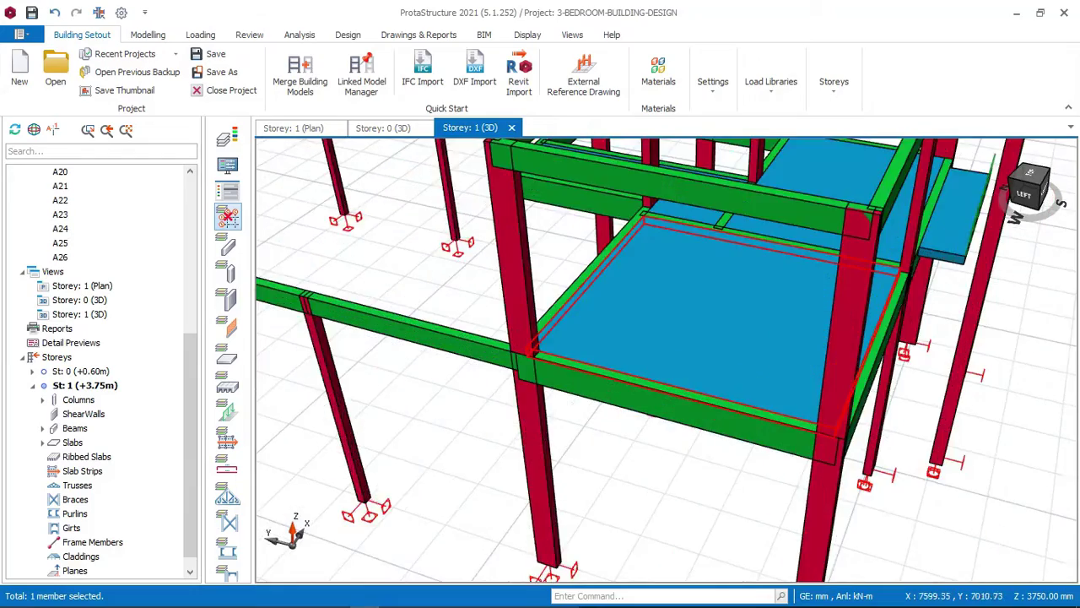
{"action": "scroll", "coordinate": [650, 361], "scroll_direction": "down", "scroll_amount": 3}
{"action": "middle_click_drag", "start_coordinate": [649, 362], "coordinate": [665, 361]}
{"action": "scroll", "coordinate": [666, 360], "scroll_direction": "down", "scroll_amount": 4}
{"action": "middle_click_drag", "start_coordinate": [764, 335], "coordinate": [666, 360]}
{"action": "scroll", "coordinate": [666, 360], "scroll_direction": "up", "scroll_amount": 3}
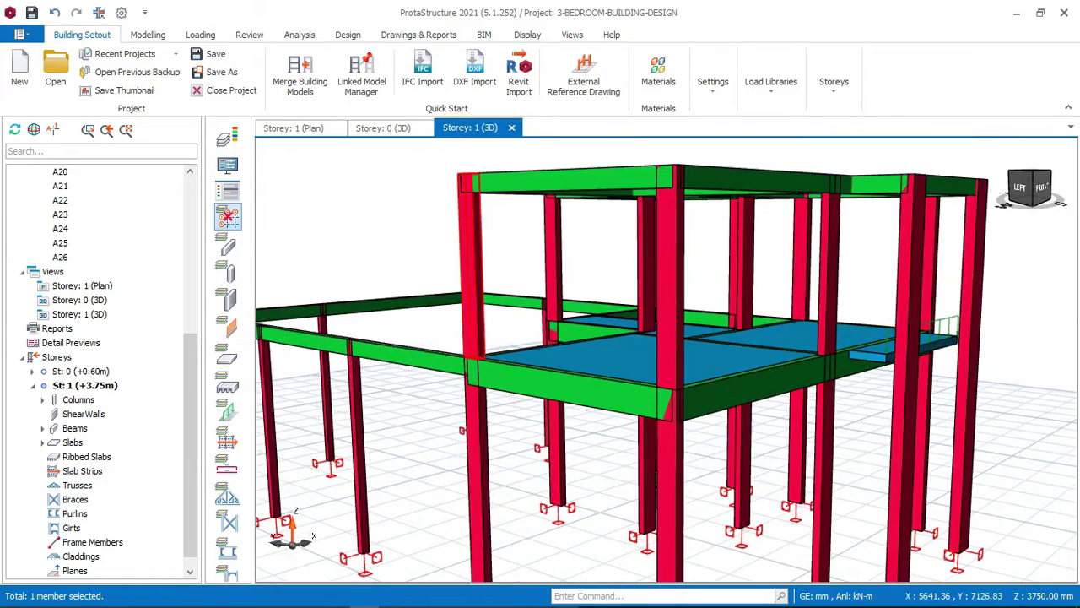
{"action": "scroll", "coordinate": [604, 258], "scroll_direction": "down", "scroll_amount": 4}
{"action": "middle_click_drag", "start_coordinate": [604, 257], "coordinate": [523, 291]}
Activate the storey 1 reference drawing 3_BEDROOM_BUILDING_DESIGN.dxf and examine its right elevation beside the 3D model
{"action": "left_click", "coordinate": [583, 75]}
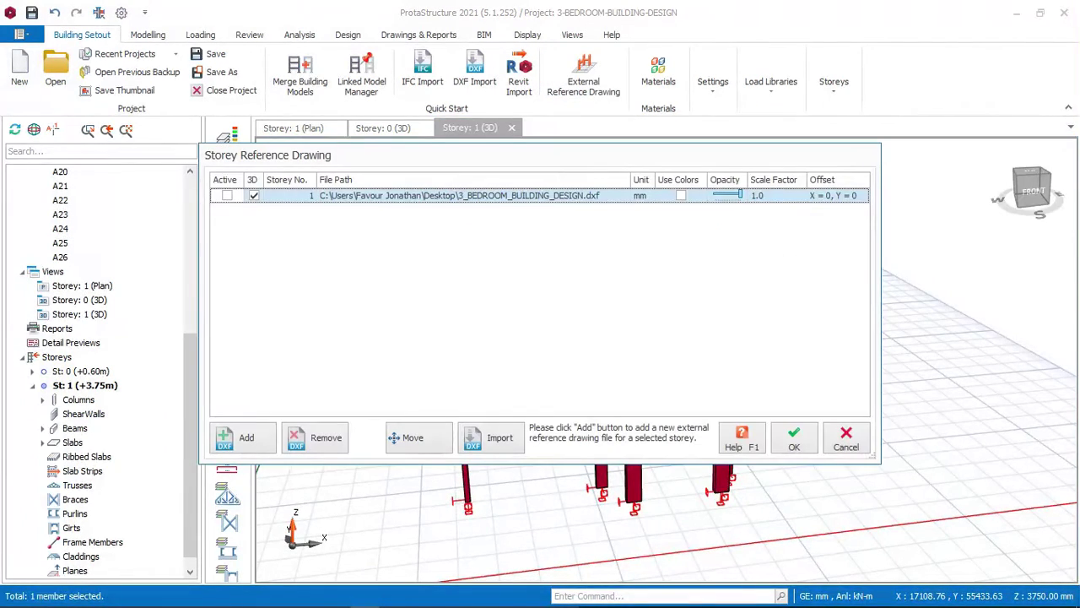
{"action": "left_click", "coordinate": [226, 195]}
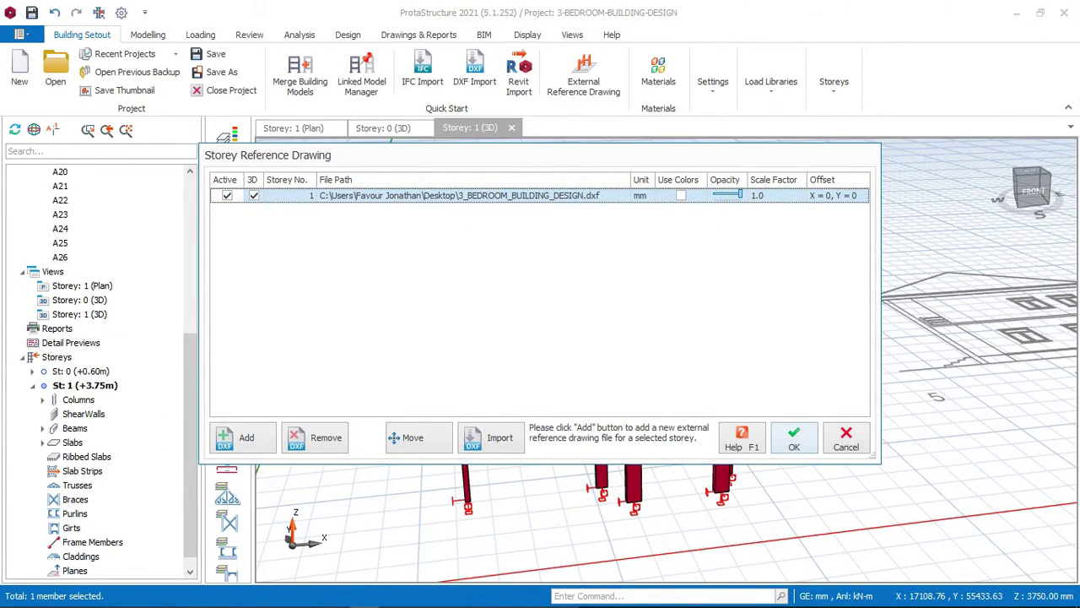
{"action": "left_click", "coordinate": [793, 437]}
{"action": "scroll", "coordinate": [660, 356], "scroll_direction": "down", "scroll_amount": 2}
{"action": "middle_click_drag", "start_coordinate": [660, 357], "coordinate": [661, 357]}
{"action": "scroll", "coordinate": [661, 357], "scroll_direction": "up", "scroll_amount": 3}
{"action": "middle_click_drag", "start_coordinate": [842, 329], "coordinate": [598, 219], "text": "shift"}
{"action": "middle_click_drag", "start_coordinate": [692, 371], "coordinate": [704, 365], "text": "shift"}
{"action": "scroll", "coordinate": [665, 359], "scroll_direction": "up", "scroll_amount": 4}
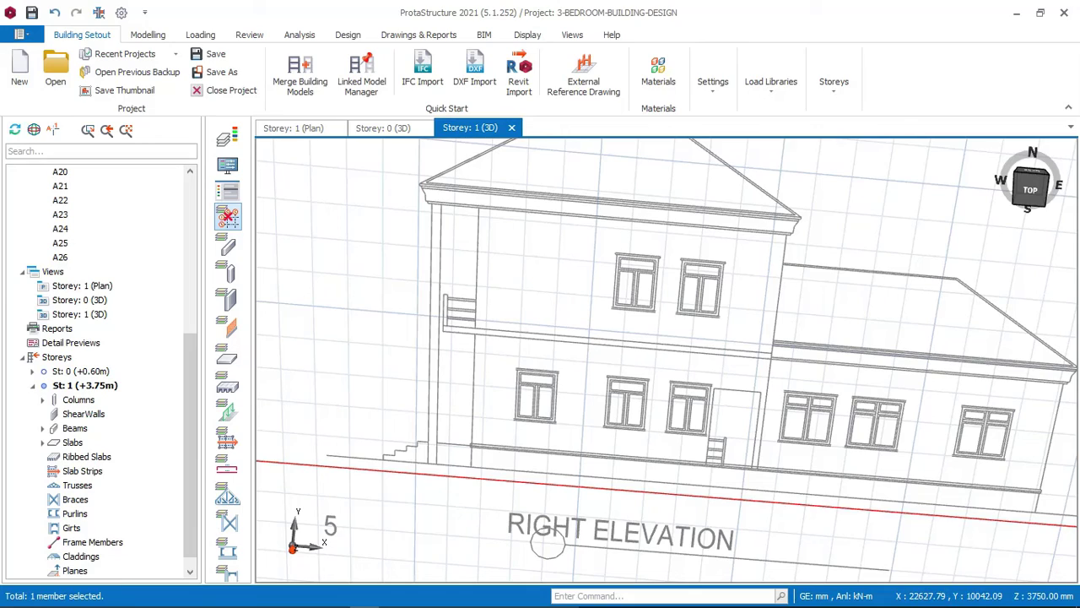
{"action": "scroll", "coordinate": [666, 359], "scroll_direction": "down", "scroll_amount": 5}
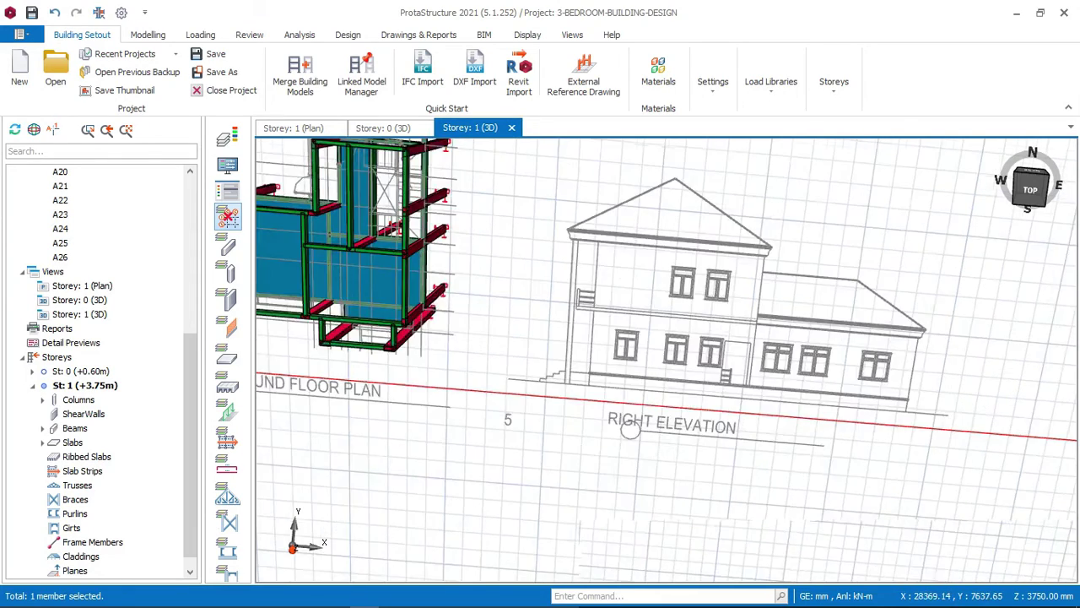
{"action": "scroll", "coordinate": [665, 358], "scroll_direction": "down", "scroll_amount": 3}
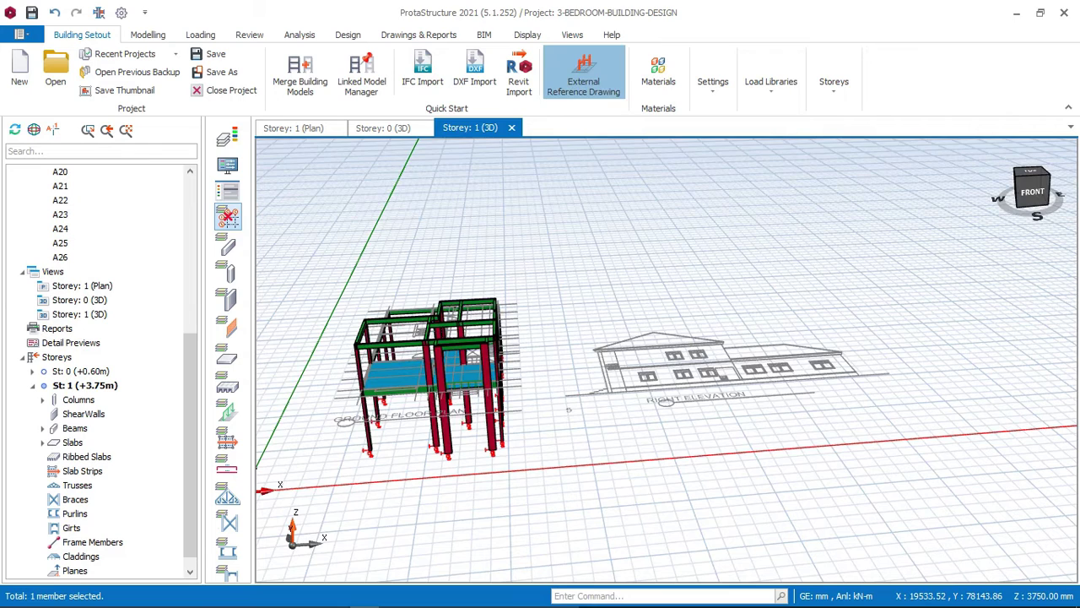
Deactivate the storey 1 reference drawing in the 3D view
{"action": "left_click", "coordinate": [583, 76]}
{"action": "left_click", "coordinate": [226, 195]}
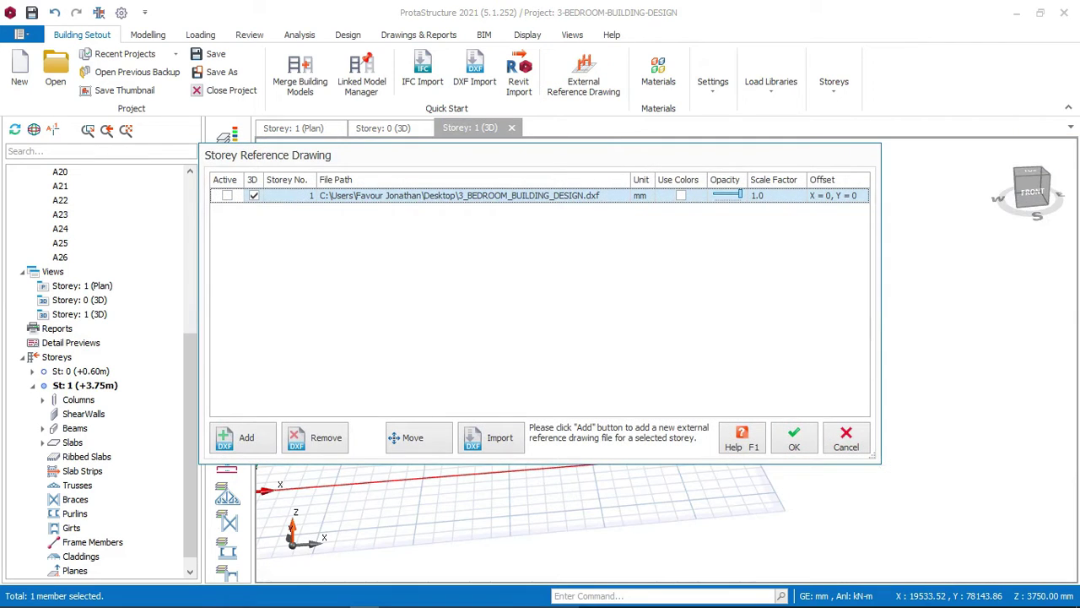
{"action": "left_click", "coordinate": [793, 437]}
Edit the wall load of beam 1B8 on the building's left side and set the wall unit weight to 3.47 kN/m2
{"action": "scroll", "coordinate": [435, 389], "scroll_direction": "up", "scroll_amount": 5}
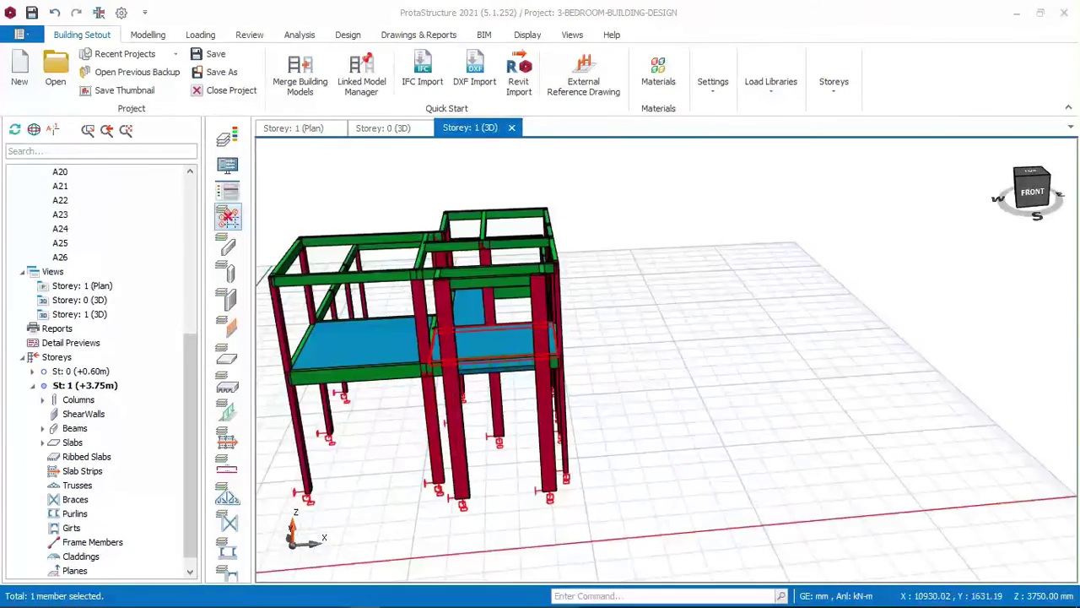
{"action": "scroll", "coordinate": [460, 422], "scroll_direction": "down", "scroll_amount": 3}
{"action": "middle_click_drag", "start_coordinate": [413, 316], "coordinate": [726, 317]}
{"action": "middle_click_drag", "start_coordinate": [608, 311], "coordinate": [620, 313]}
{"action": "scroll", "coordinate": [653, 363], "scroll_direction": "up", "scroll_amount": 3}
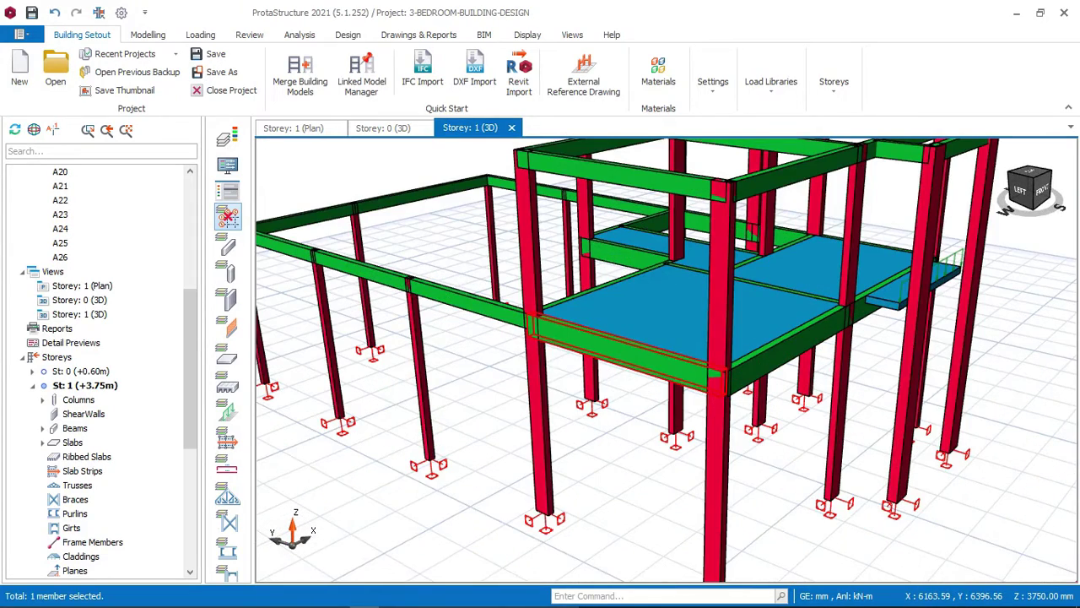
{"action": "left_click", "coordinate": [646, 358]}
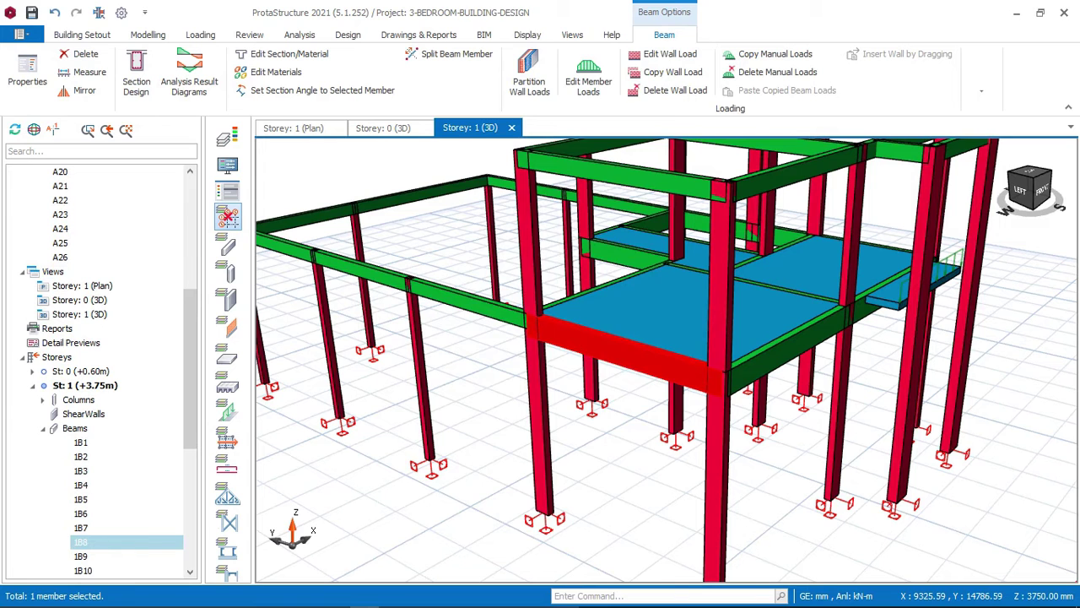
{"action": "right_click", "coordinate": [462, 240]}
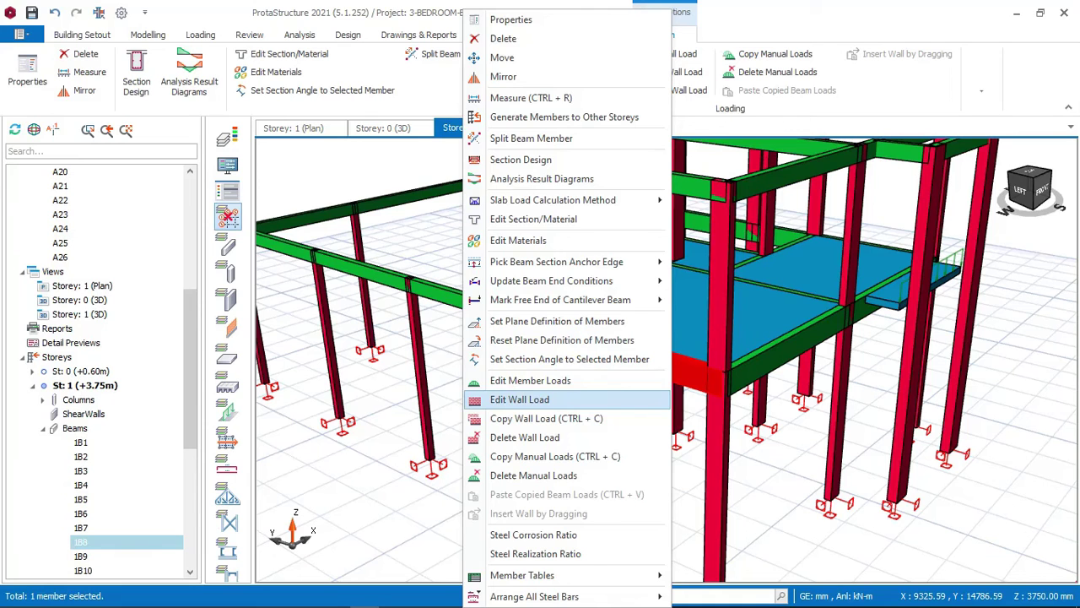
{"action": "left_click", "coordinate": [518, 399]}
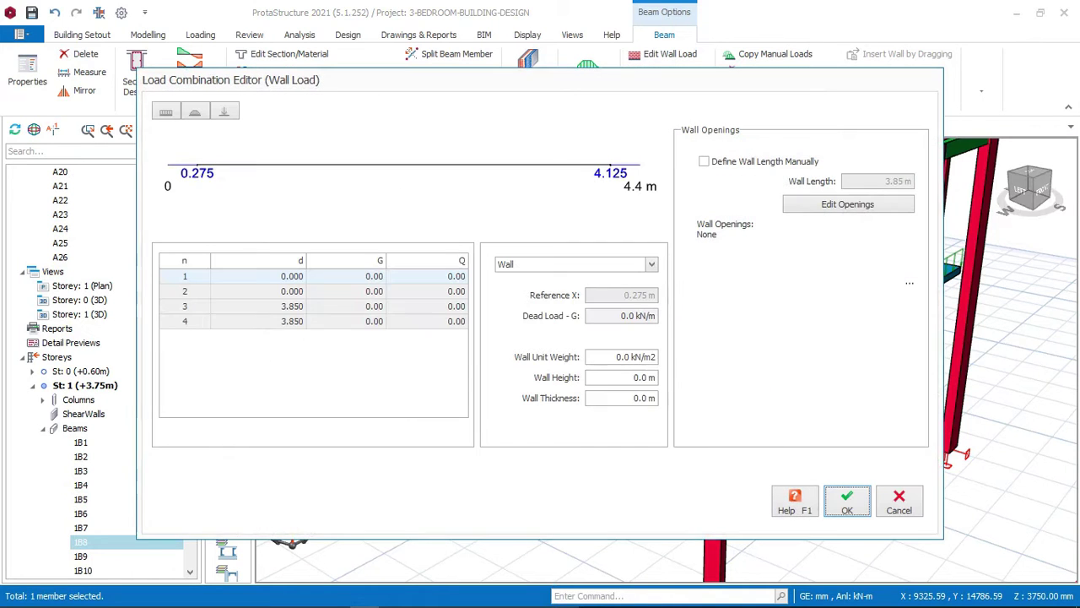
{"action": "left_click", "coordinate": [621, 356]}
{"action": "double_click", "coordinate": [620, 356]}
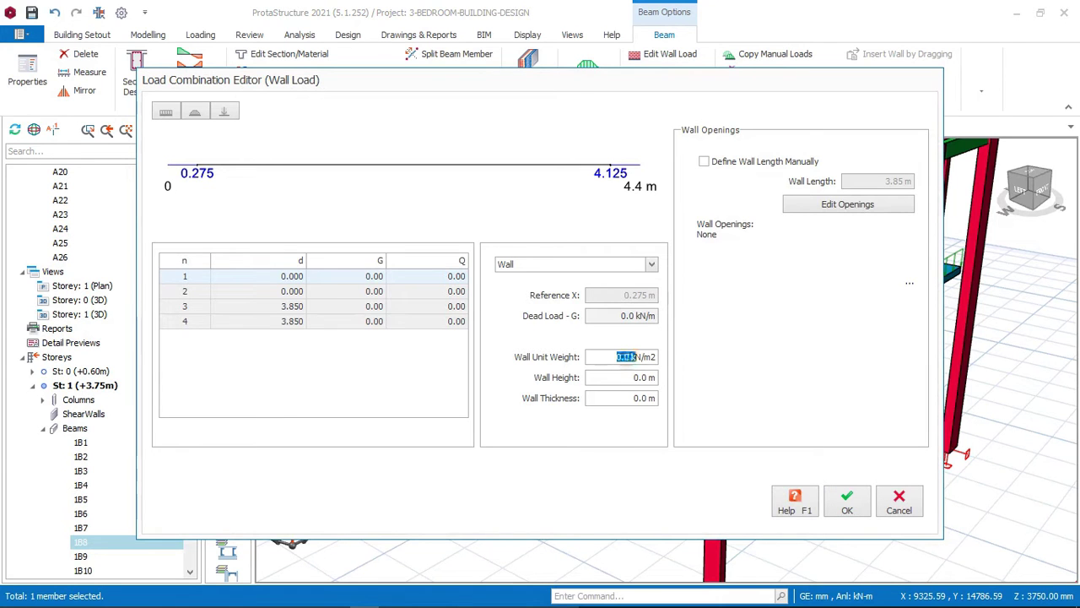
{"action": "type", "text": "3"}
{"action": "key", "text": "Delete"}
{"action": "key", "text": "Delete"}
{"action": "type", "text": ".47"}
Give beam 1B8's wall a height of 2.75 m and a thickness of 0.15 m, and apply the wall load
{"action": "double_click", "coordinate": [635, 377]}
{"action": "left_click_drag", "start_coordinate": [700, 80], "coordinate": [323, 83]}
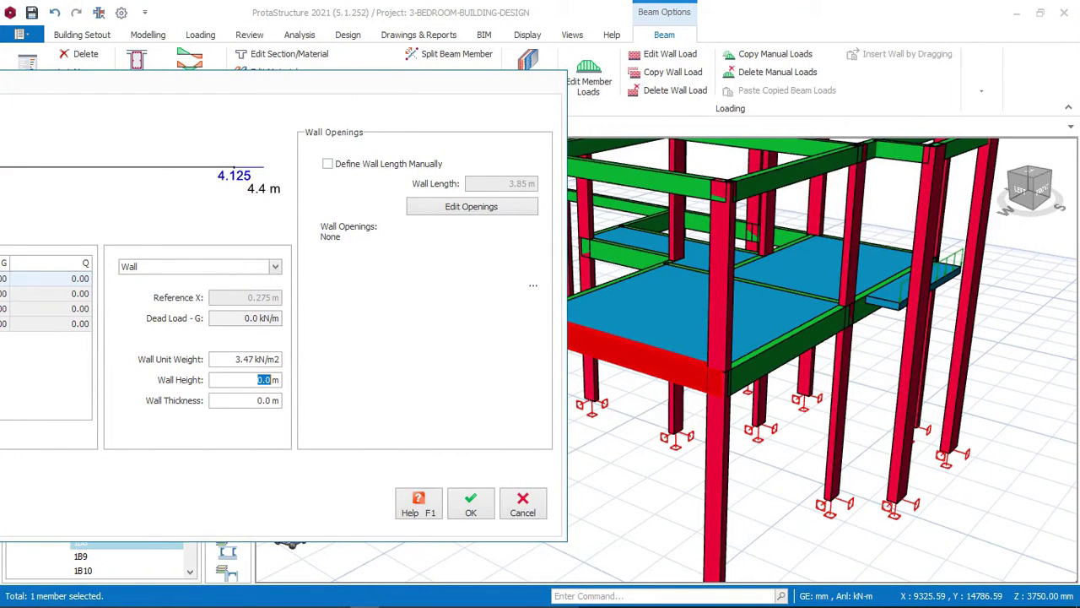
{"action": "left_click_drag", "start_coordinate": [226, 81], "coordinate": [311, 102]}
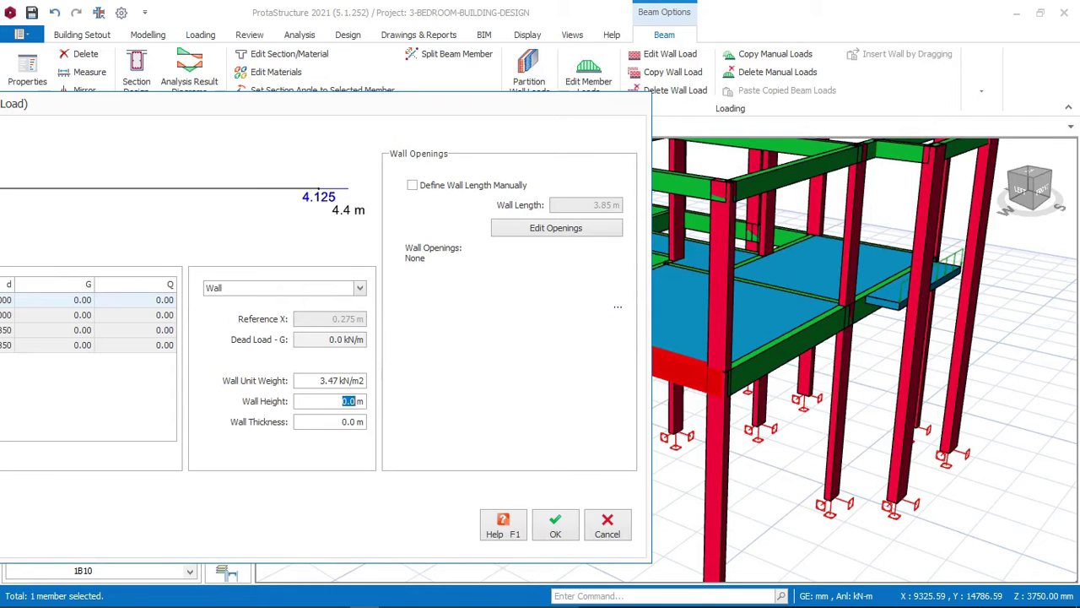
{"action": "type", "text": "2.75"}
{"action": "key", "text": "Tab"}
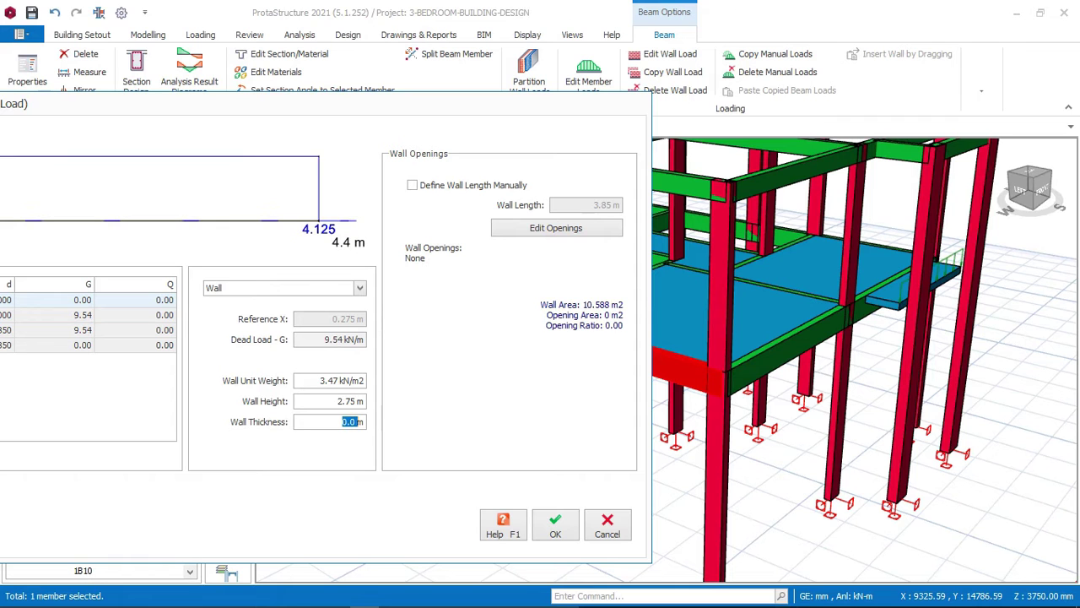
{"action": "type", "text": "0.15"}
{"action": "left_click", "coordinate": [555, 524]}
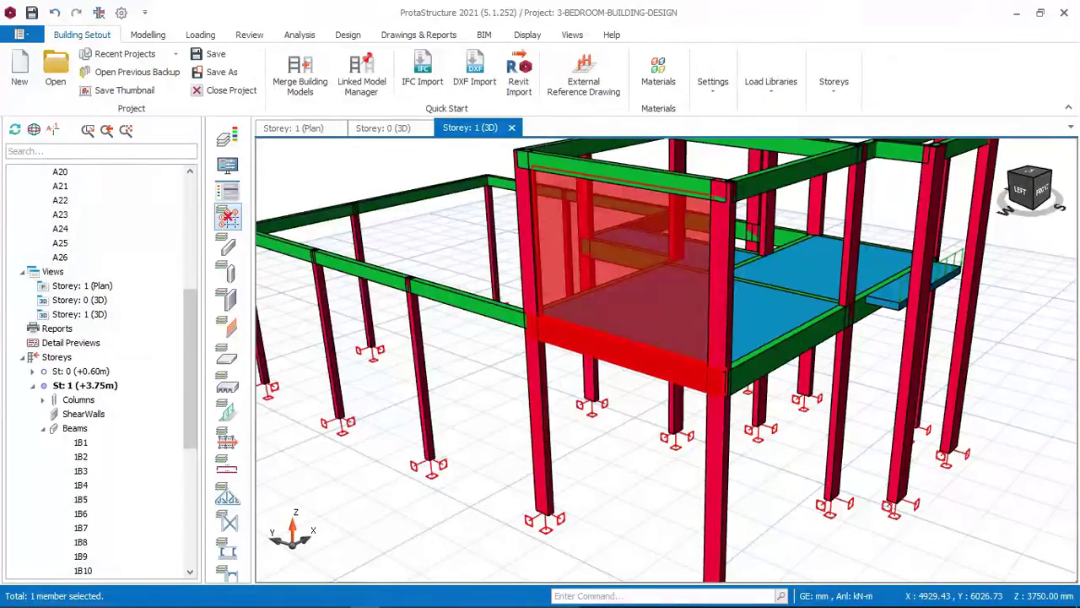
Copy the wall load of beam 1B8 on the building's left side in the storey 1 3D view
{"action": "scroll", "coordinate": [666, 359], "scroll_direction": "down", "scroll_amount": 4}
{"action": "scroll", "coordinate": [650, 244], "scroll_direction": "up", "scroll_amount": 2}
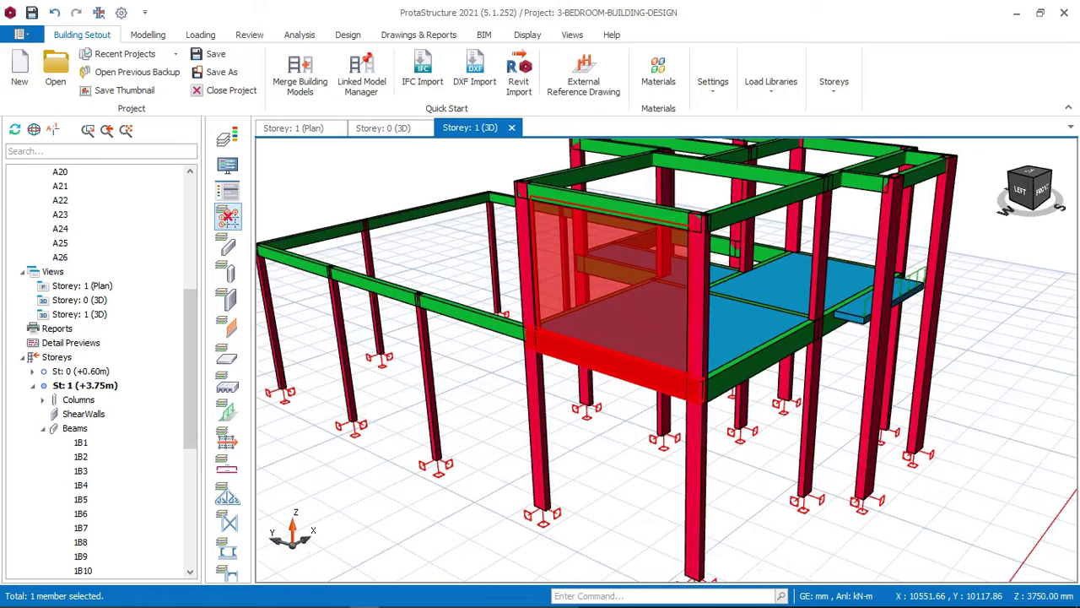
{"action": "scroll", "coordinate": [608, 329], "scroll_direction": "down", "scroll_amount": 1}
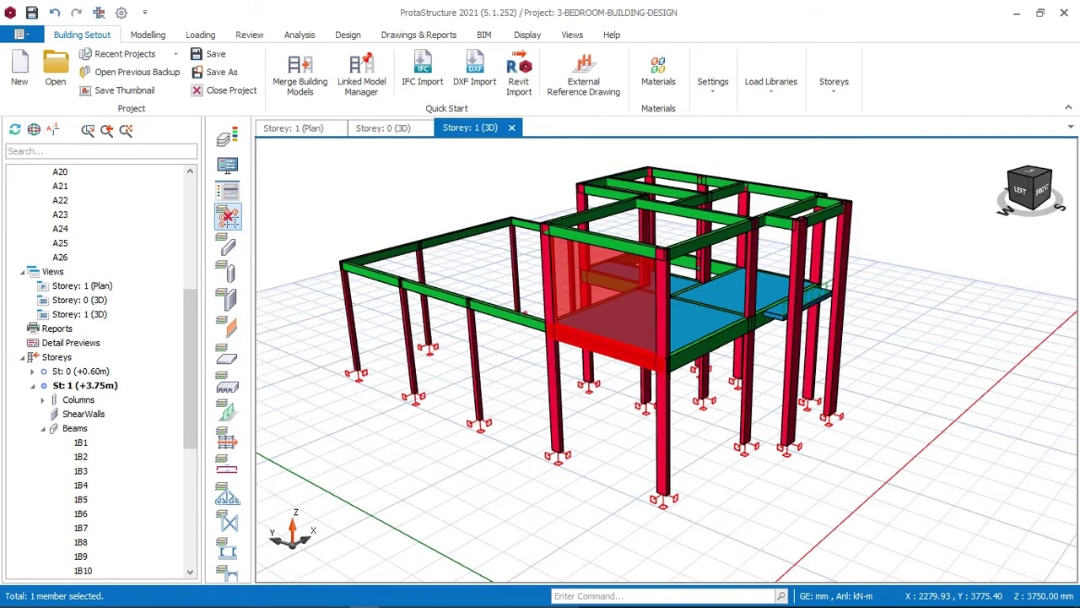
{"action": "middle_click_drag", "start_coordinate": [667, 360], "coordinate": [536, 349]}
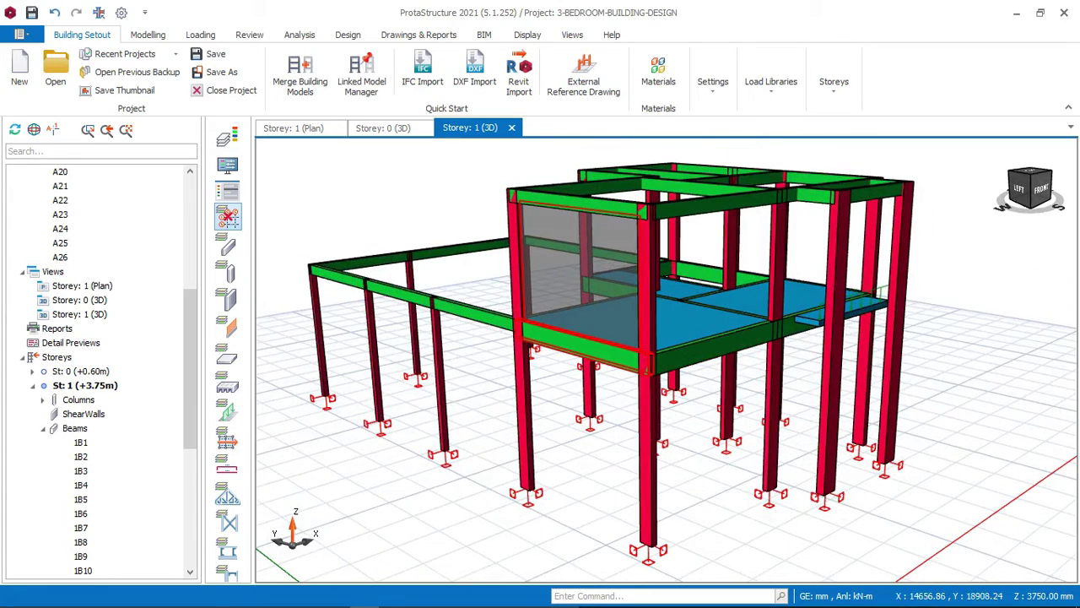
{"action": "left_click", "coordinate": [532, 336]}
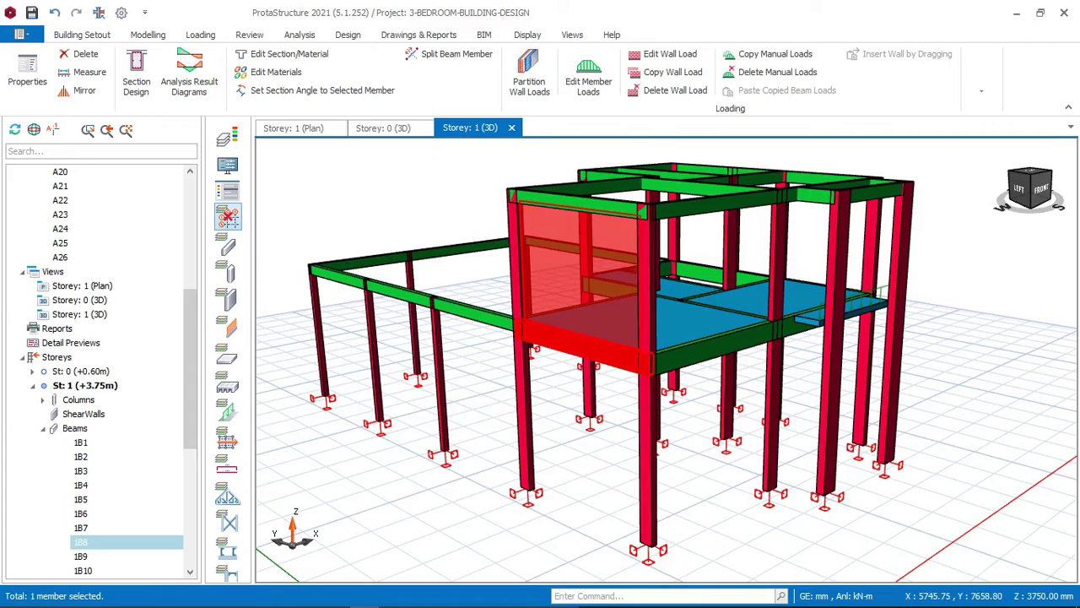
{"action": "right_click", "coordinate": [436, 199]}
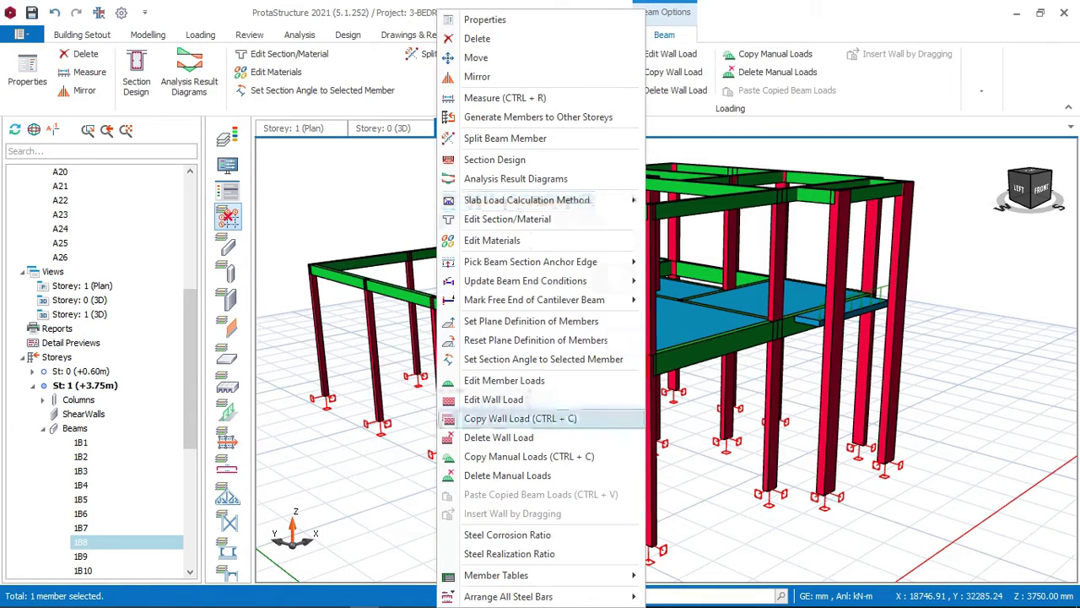
{"action": "left_click", "coordinate": [488, 418]}
{"action": "scroll", "coordinate": [677, 338], "scroll_direction": "down", "scroll_amount": 2}
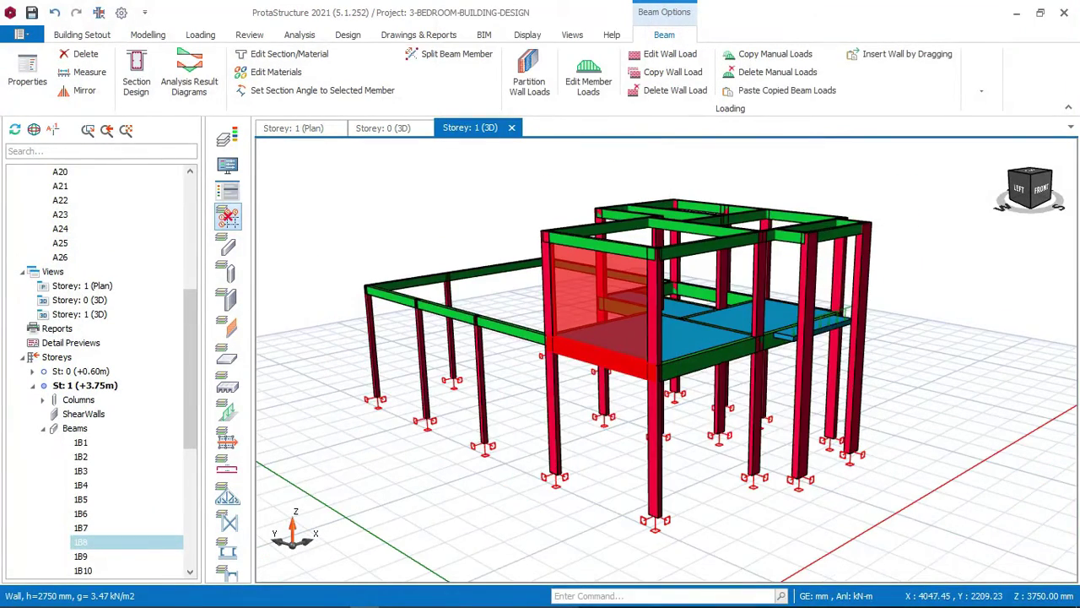
Select storey 1 beams 1B9, 1B10 and 1B11 along the front and right side as targets for the copied wall load
{"action": "middle_click_drag", "start_coordinate": [722, 362], "coordinate": [473, 390]}
{"action": "scroll", "coordinate": [507, 365], "scroll_direction": "up", "scroll_amount": 3}
{"action": "scroll", "coordinate": [498, 346], "scroll_direction": "down", "scroll_amount": 2}
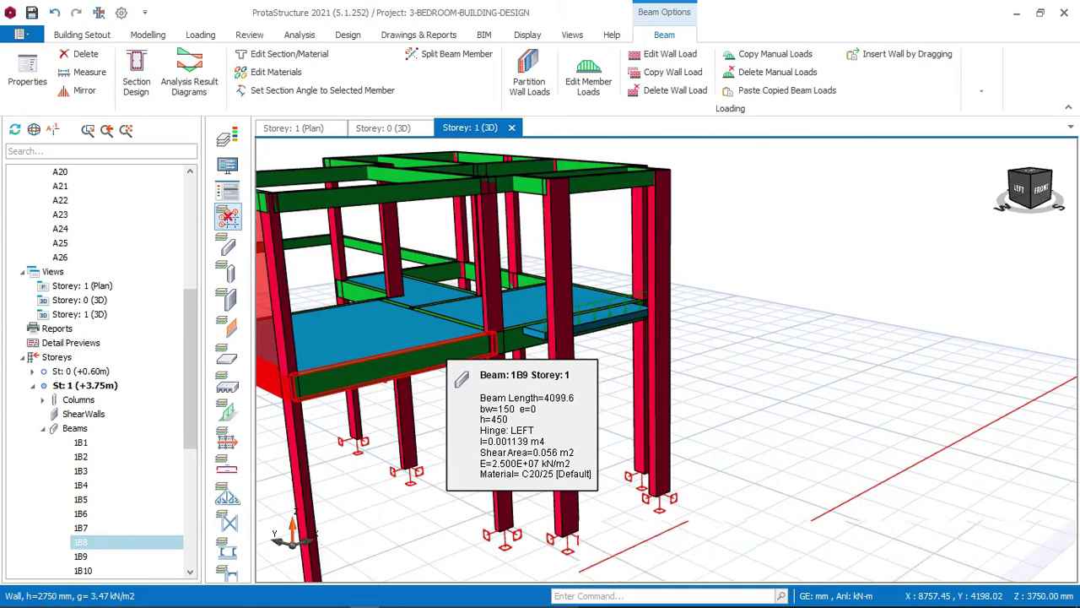
{"action": "left_click", "coordinate": [436, 353]}
{"action": "scroll", "coordinate": [456, 356], "scroll_direction": "down", "scroll_amount": 1}
{"action": "middle_click_drag", "start_coordinate": [666, 360], "coordinate": [591, 363], "text": "shift"}
{"action": "scroll", "coordinate": [691, 283], "scroll_direction": "up", "scroll_amount": 3}
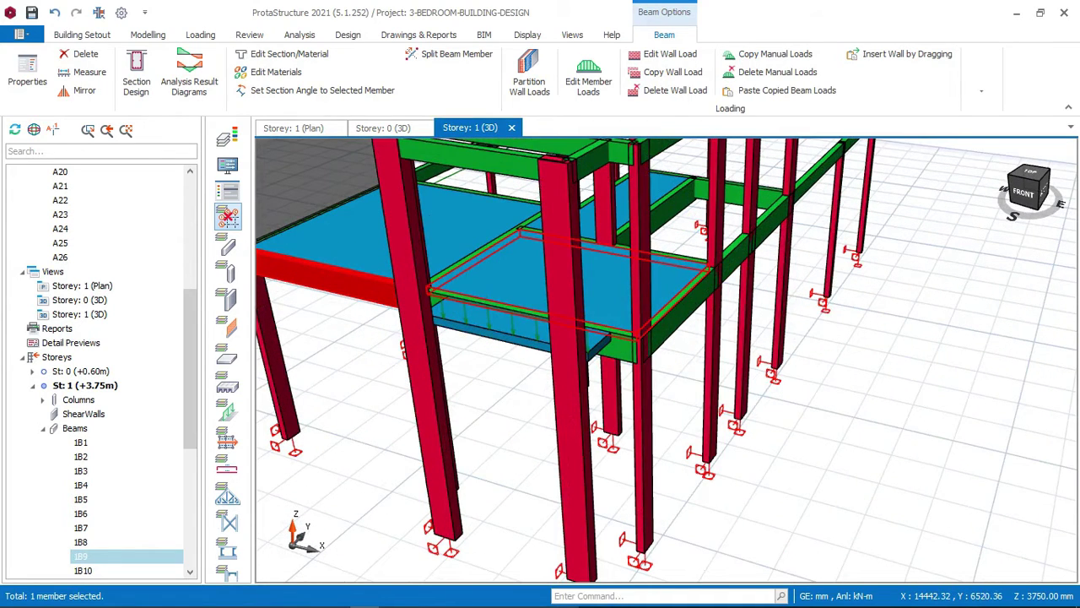
{"action": "left_click", "coordinate": [641, 337]}
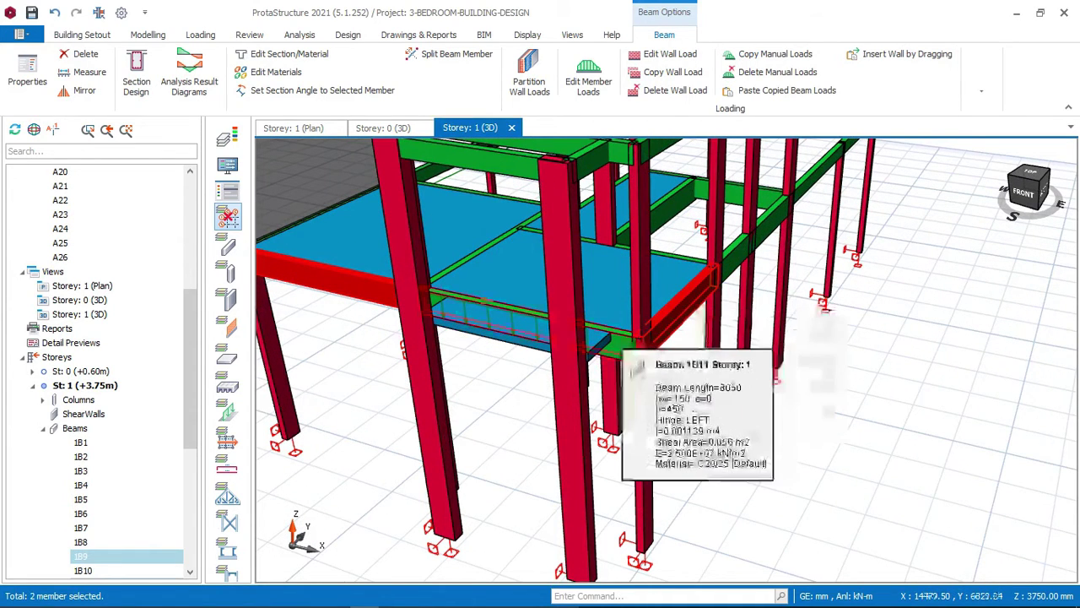
{"action": "left_click", "coordinate": [692, 342]}
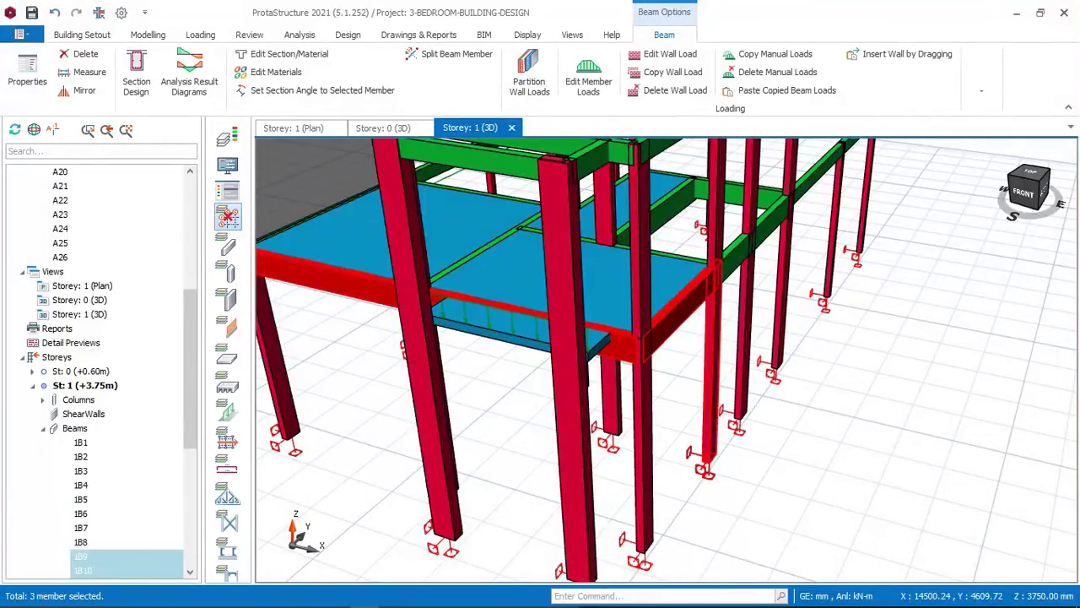
Add the cross beam behind the right-hand slab and rear beam 1B5 to the selection, leaving out the inner beam along the rear slab strip
{"action": "middle_click_drag", "start_coordinate": [730, 257], "coordinate": [666, 357], "text": "shift"}
{"action": "left_click", "coordinate": [717, 291]}
{"action": "left_click", "coordinate": [860, 313]}
{"action": "middle_click_drag", "start_coordinate": [861, 312], "coordinate": [565, 317]}
{"action": "scroll", "coordinate": [658, 363], "scroll_direction": "up", "scroll_amount": 2}
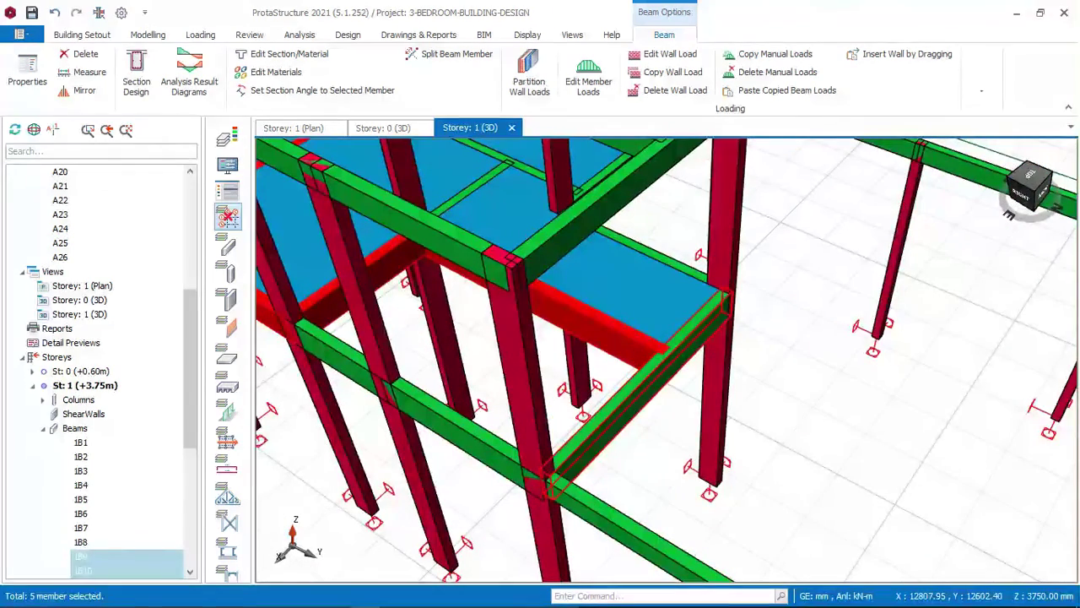
{"action": "left_click", "coordinate": [646, 384]}
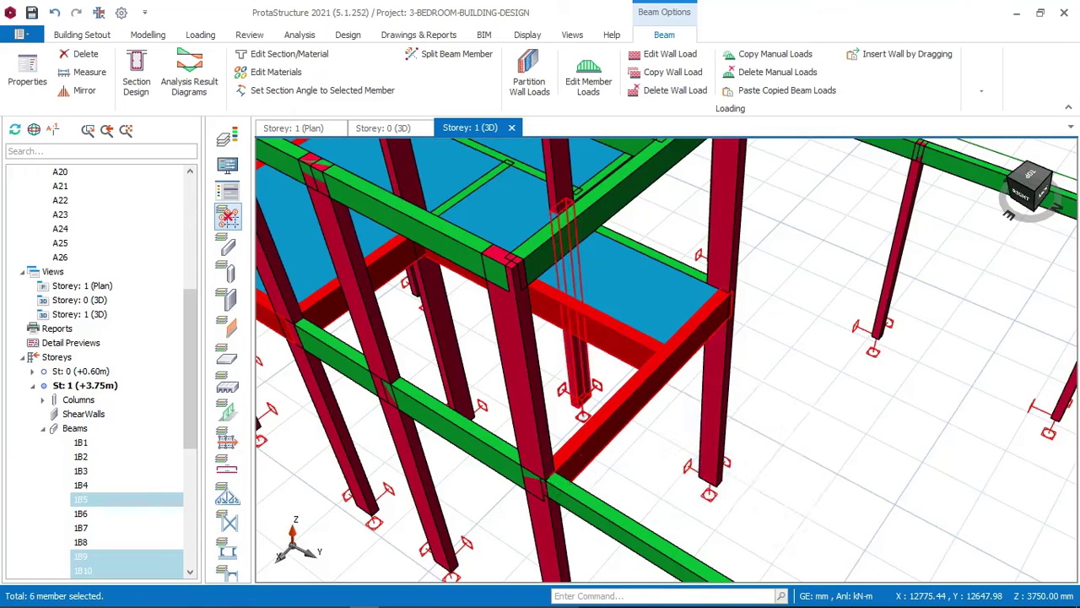
{"action": "middle_click_drag", "start_coordinate": [646, 384], "coordinate": [608, 383]}
{"action": "scroll", "coordinate": [597, 371], "scroll_direction": "up", "scroll_amount": 2}
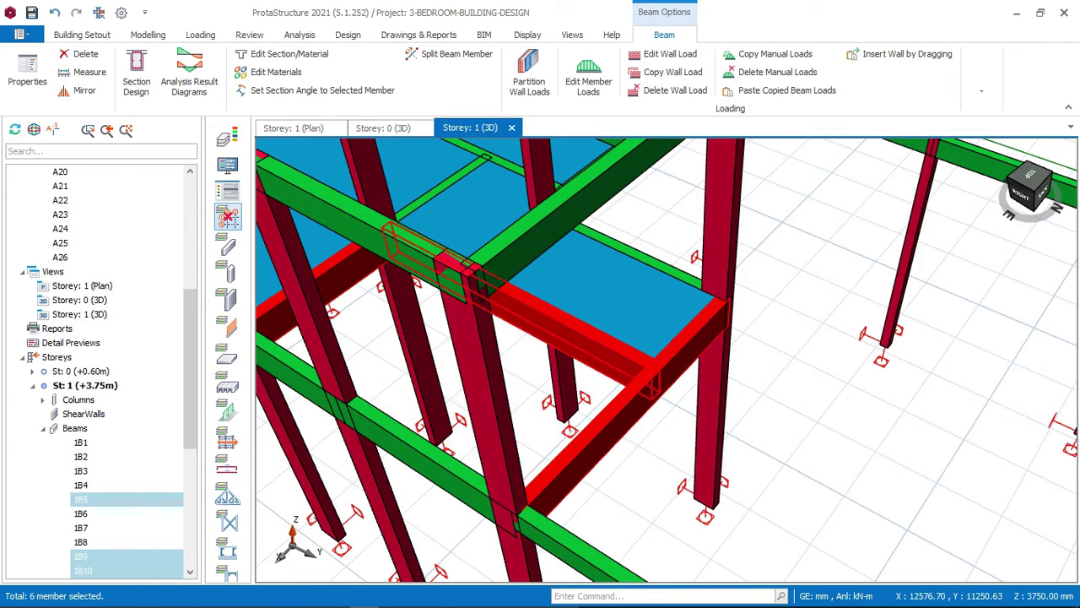
{"action": "left_click", "coordinate": [592, 336], "text": "ctrl"}
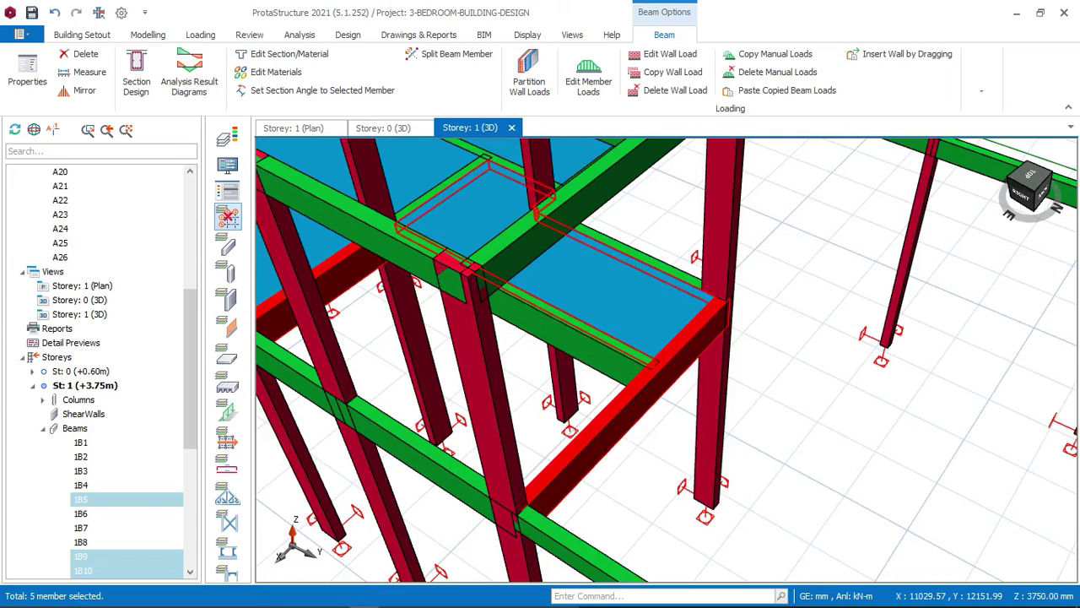
Extend the selection with beam 1B6 beside the rear slab strip and beam 1B7 behind the large left slab
{"action": "middle_click_drag", "start_coordinate": [743, 363], "coordinate": [658, 354]}
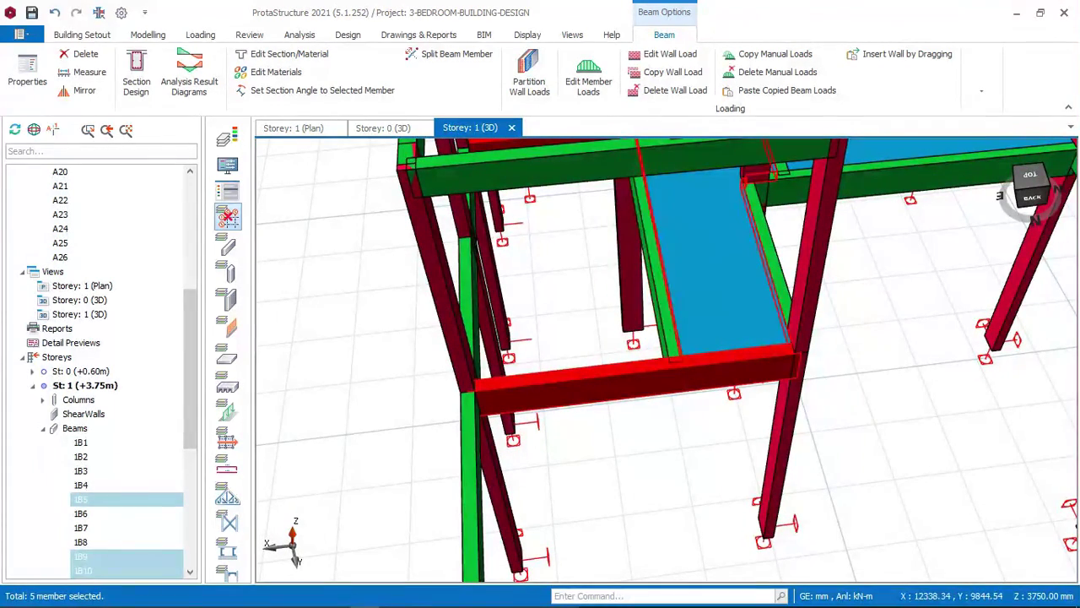
{"action": "mouse_move", "coordinate": [666, 359]}
{"action": "middle_mouse_down"}
{"action": "mouse_move", "coordinate": [646, 338]}
{"action": "mouse_move", "coordinate": [669, 361]}
{"action": "middle_mouse_up"}
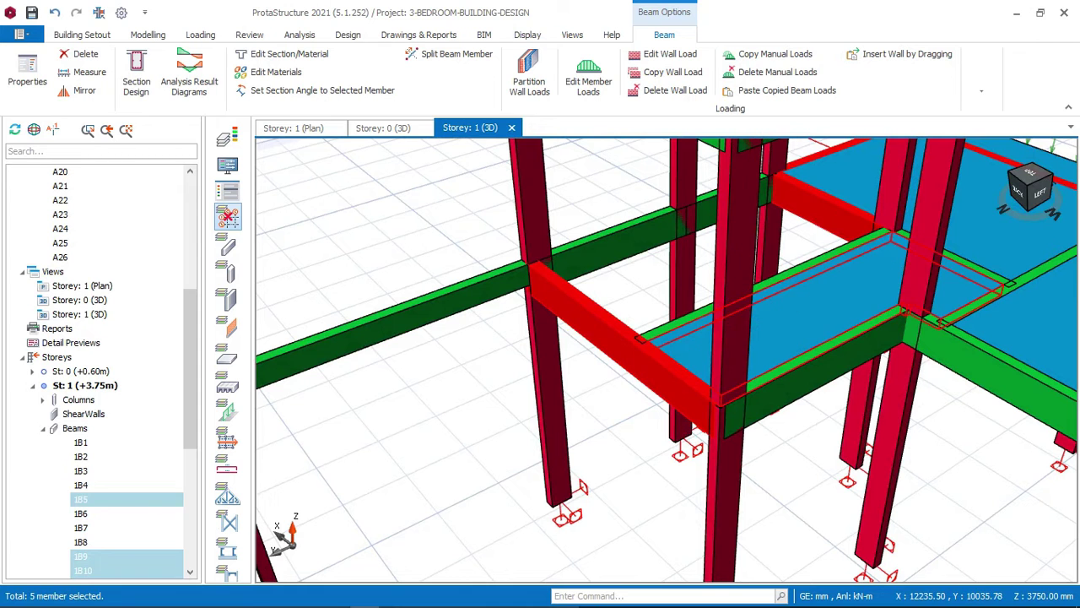
{"action": "left_click", "coordinate": [820, 360]}
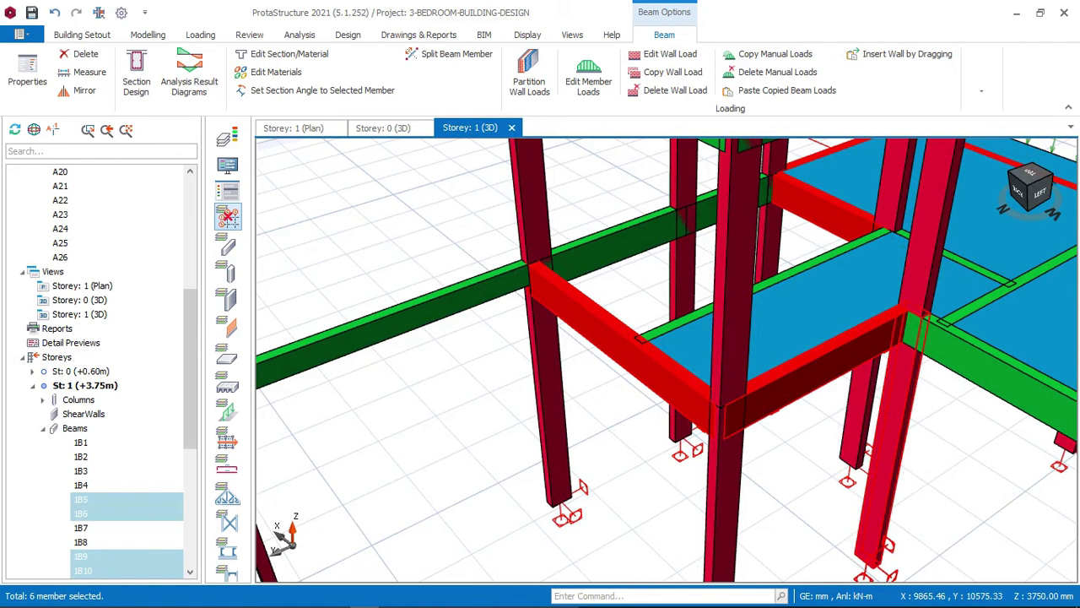
{"action": "middle_click_drag", "start_coordinate": [886, 396], "coordinate": [835, 397]}
{"action": "scroll", "coordinate": [666, 358], "scroll_direction": "down", "scroll_amount": 5}
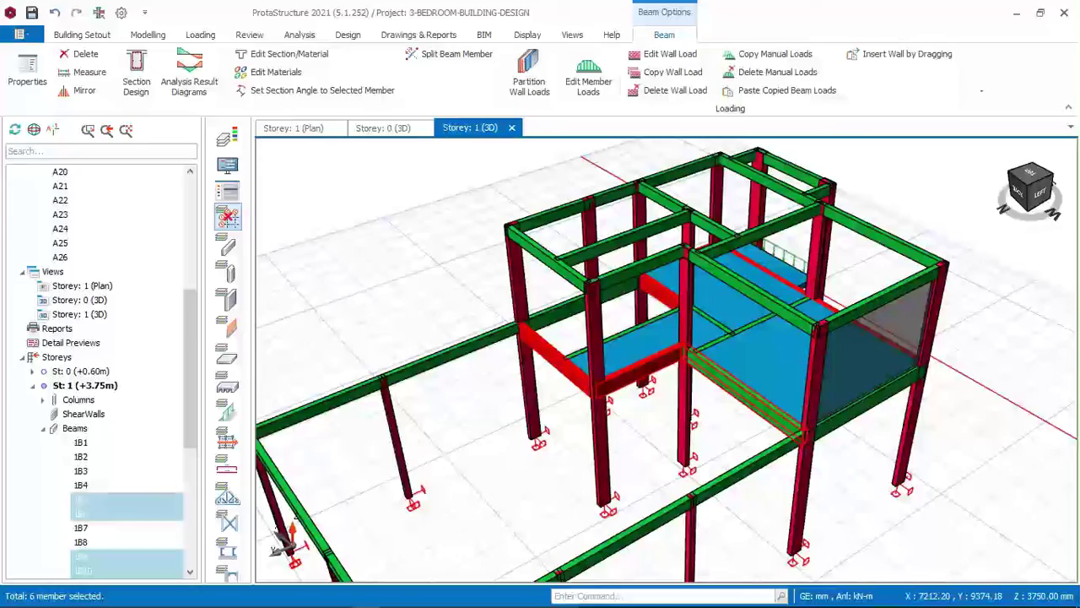
{"action": "left_click", "coordinate": [757, 403]}
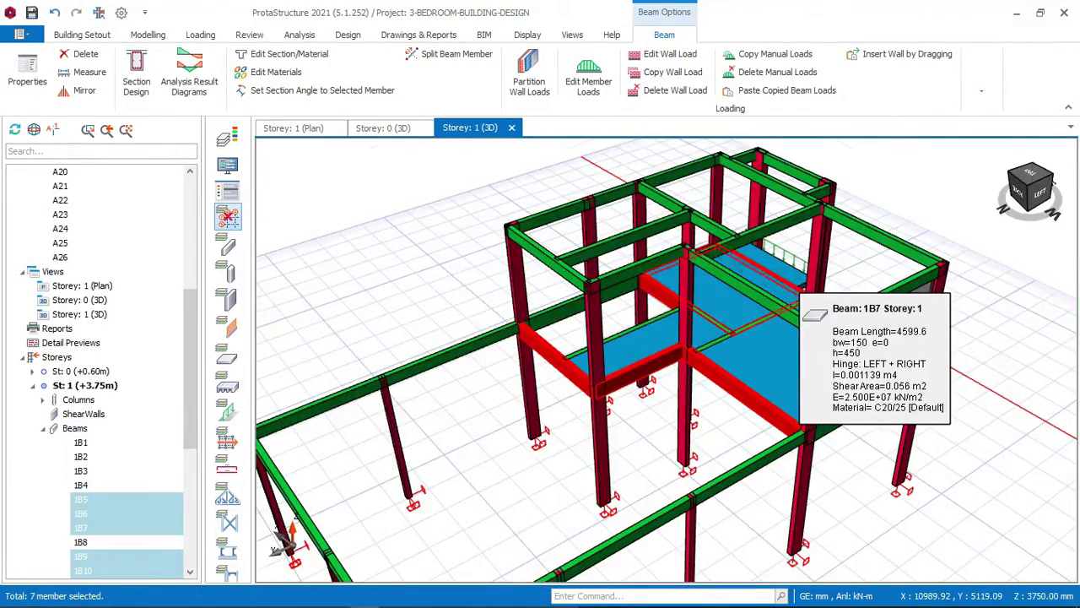
Add the interior beam bordering the large left slab and the short beam 1B15 to the selection
{"action": "middle_click_drag", "start_coordinate": [779, 277], "coordinate": [786, 317]}
{"action": "scroll", "coordinate": [665, 360], "scroll_direction": "up", "scroll_amount": 6}
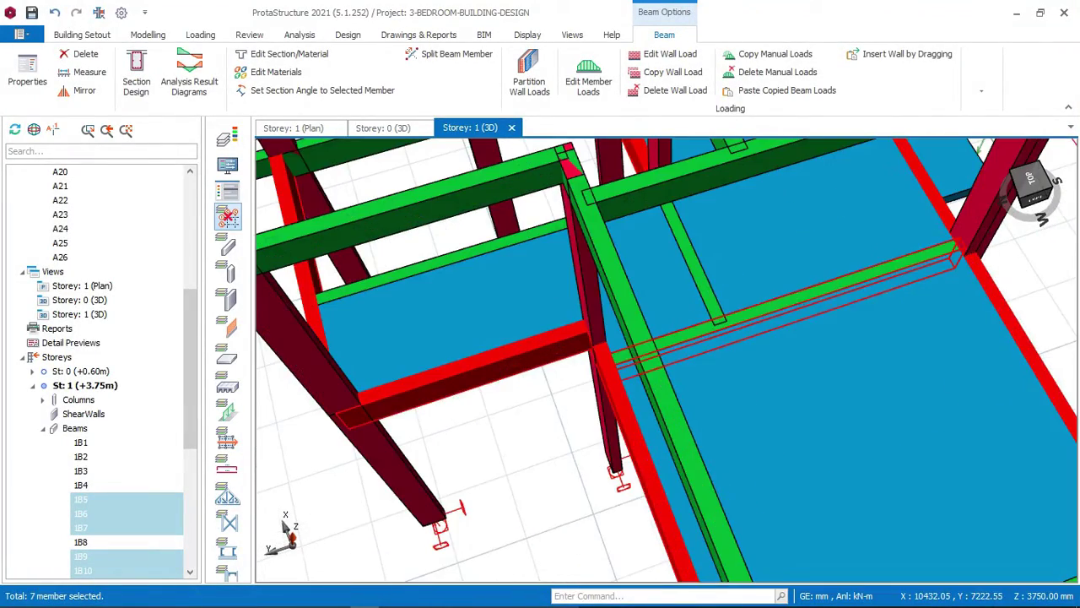
{"action": "left_click", "coordinate": [789, 301]}
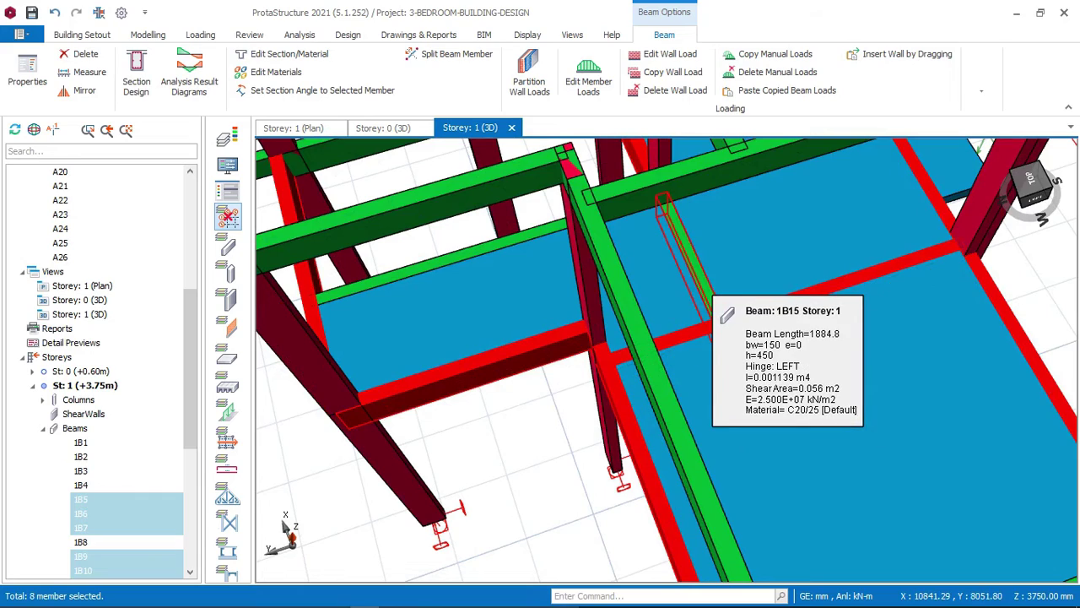
{"action": "left_click", "coordinate": [700, 284]}
{"action": "scroll", "coordinate": [701, 283], "scroll_direction": "down", "scroll_amount": 3}
{"action": "middle_click_drag", "start_coordinate": [700, 283], "coordinate": [740, 261]}
{"action": "scroll", "coordinate": [666, 361], "scroll_direction": "down", "scroll_amount": 5}
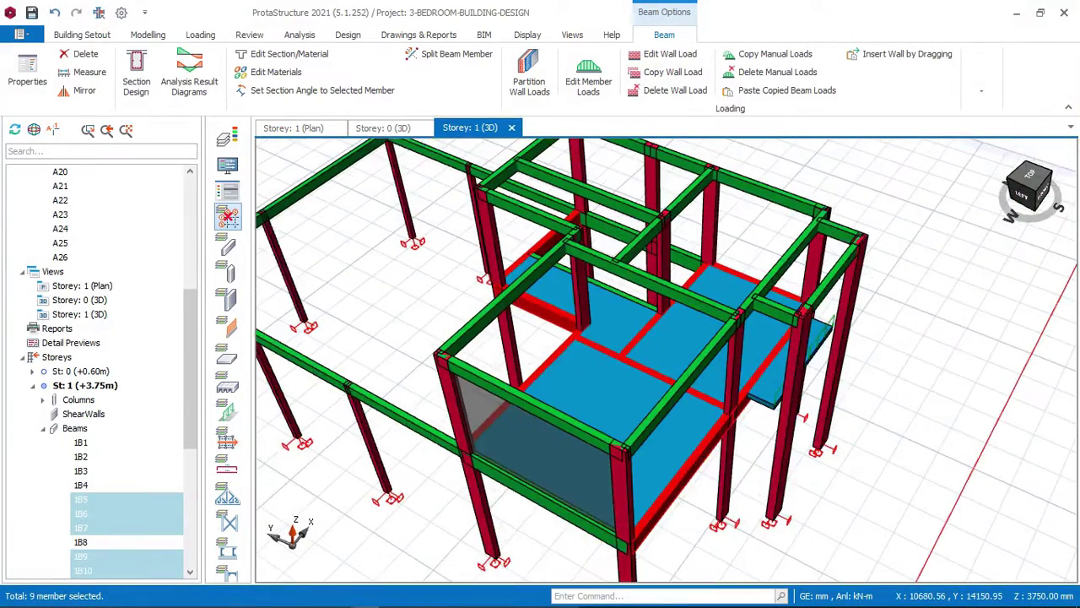
Paste the copied wall load onto all selected storey 1 beams, replacing their existing wall loads, and clear the selection
{"action": "right_click", "coordinate": [369, 380]}
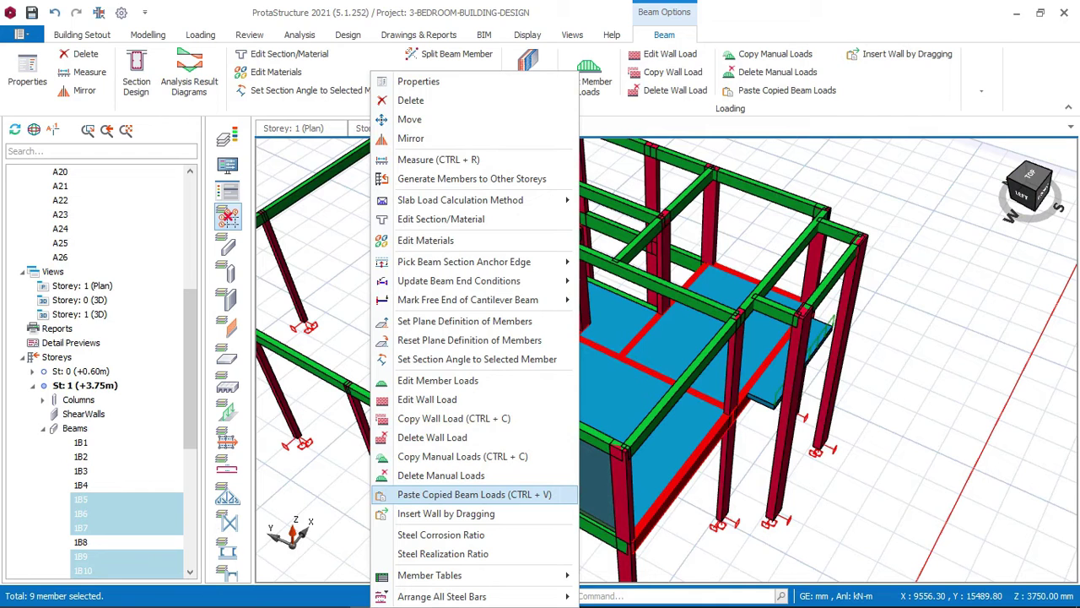
{"action": "left_click", "coordinate": [472, 493]}
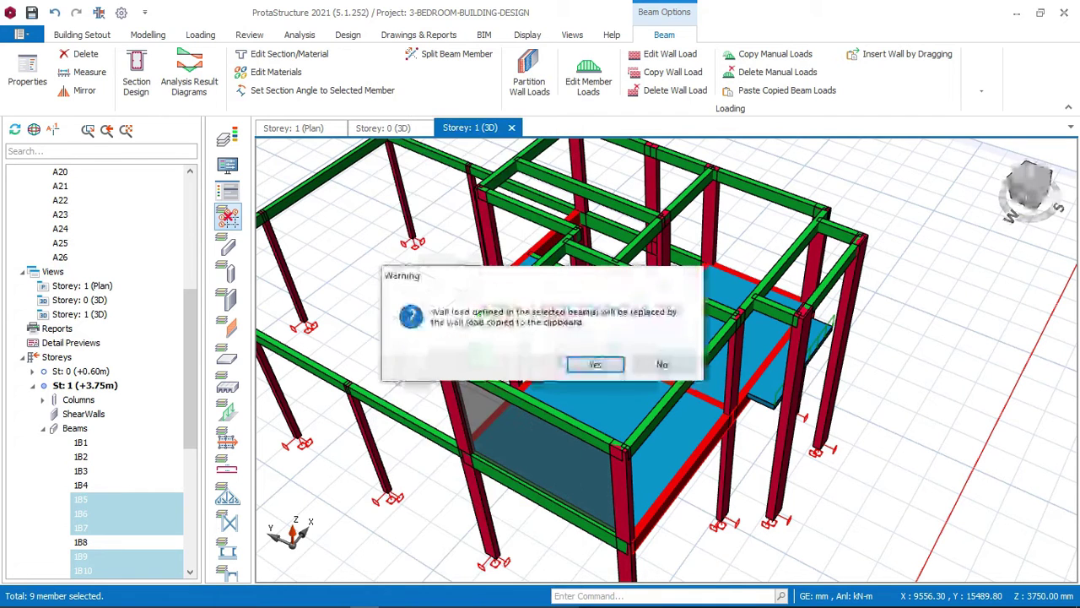
{"action": "key", "text": "Return"}
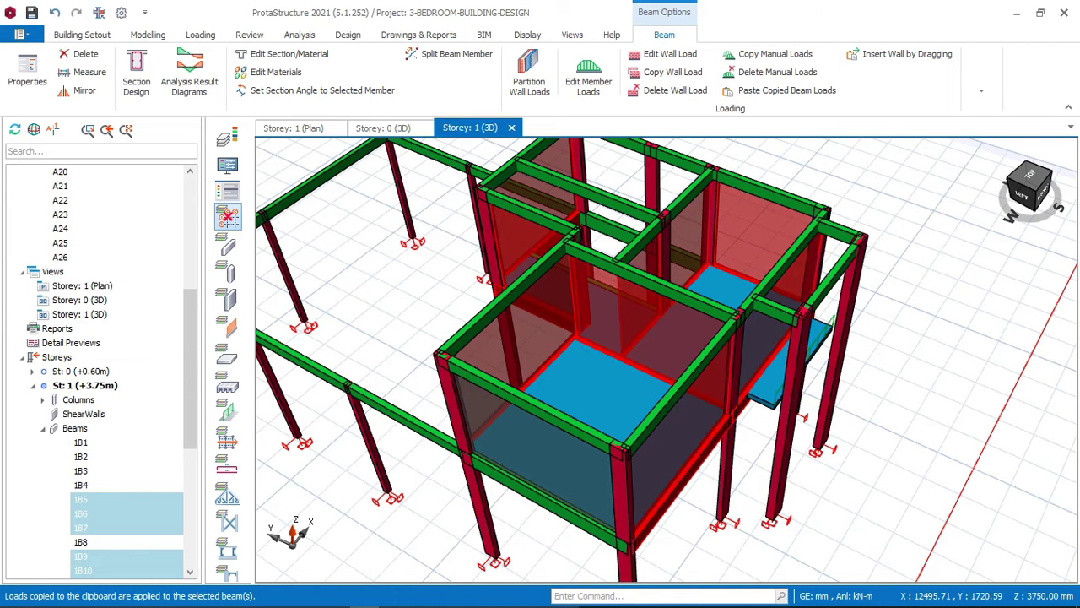
{"action": "key", "text": "Escape"}
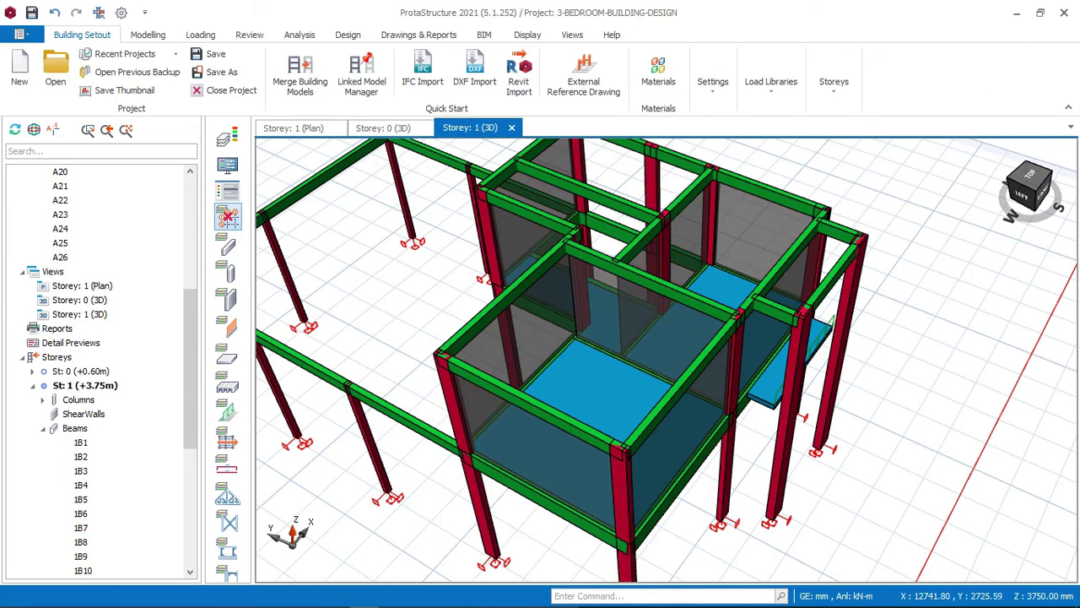
Paste the copied wall load onto the two right-side beams beside the slab opening on storey 1
{"action": "middle_click_drag", "start_coordinate": [856, 244], "coordinate": [549, 177]}
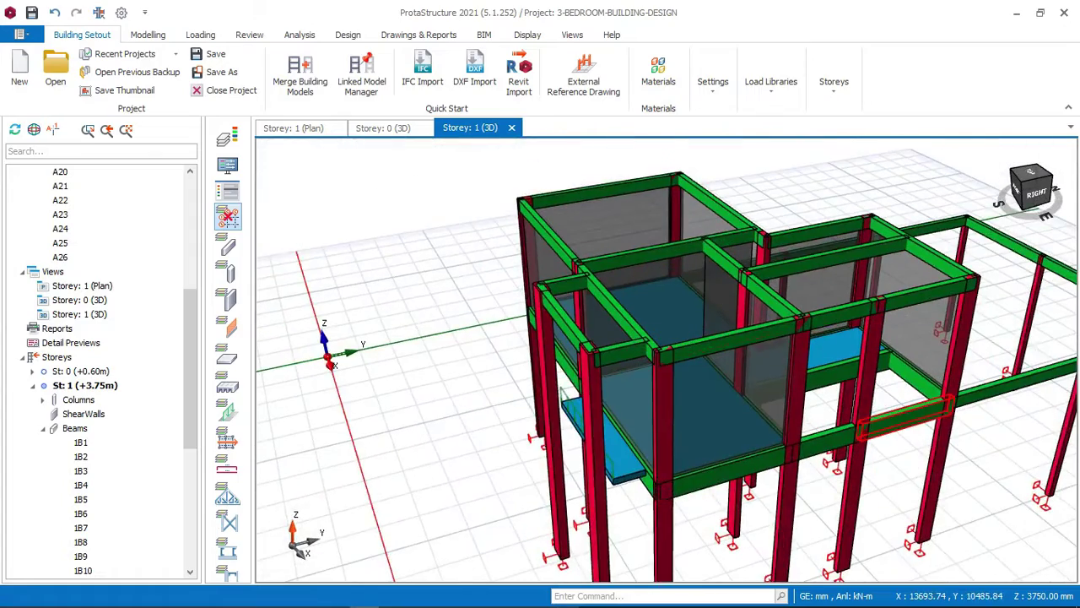
{"action": "scroll", "coordinate": [903, 405], "scroll_direction": "up", "scroll_amount": 1}
{"action": "middle_click_drag", "start_coordinate": [904, 415], "coordinate": [719, 354]}
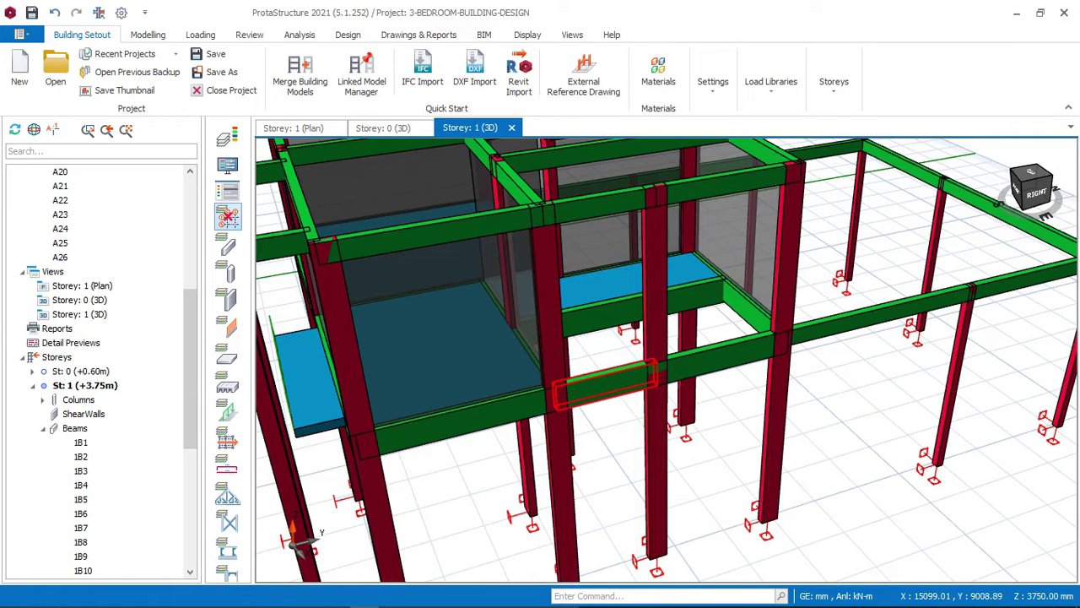
{"action": "left_click", "coordinate": [607, 384]}
{"action": "right_click", "coordinate": [718, 354]}
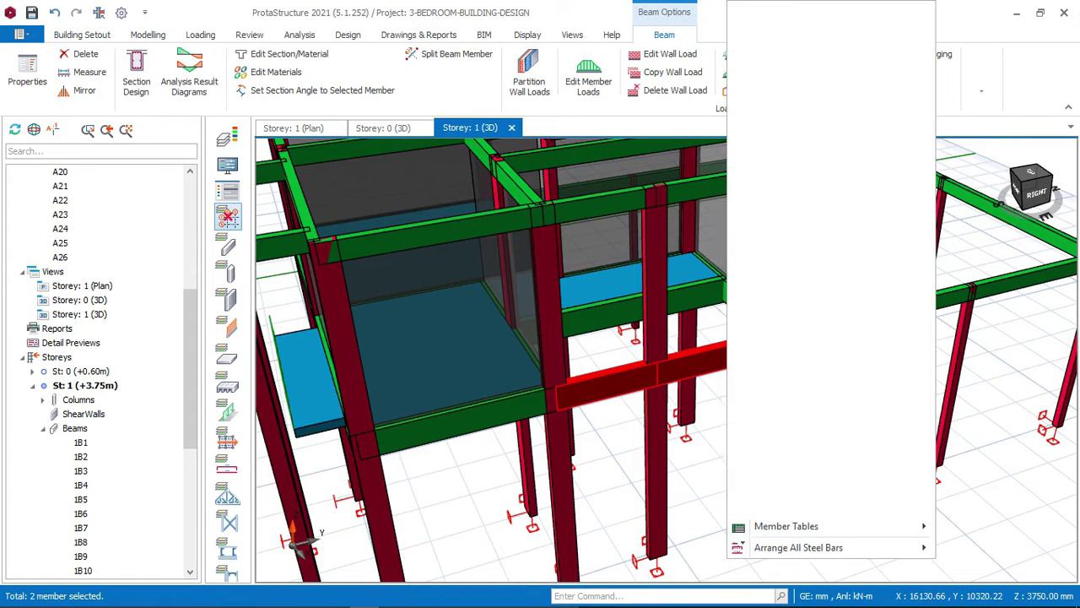
{"action": "left_click", "coordinate": [810, 445]}
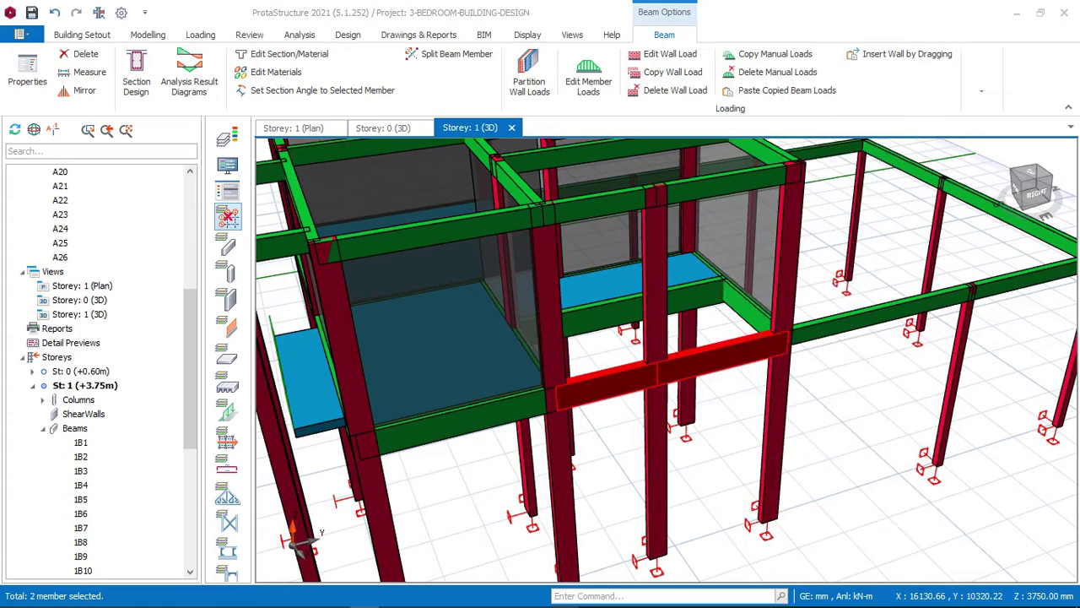
{"action": "left_click", "coordinate": [585, 363]}
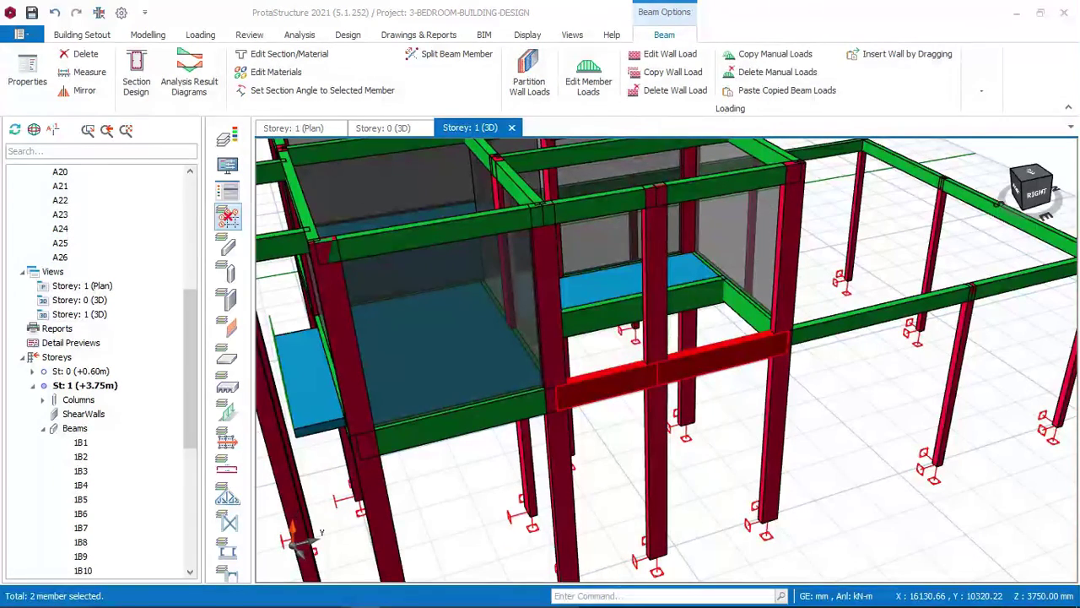
Check the wall loads around storey 1 in 3D and save the project
{"action": "scroll", "coordinate": [666, 472], "scroll_direction": "down", "scroll_amount": 4}
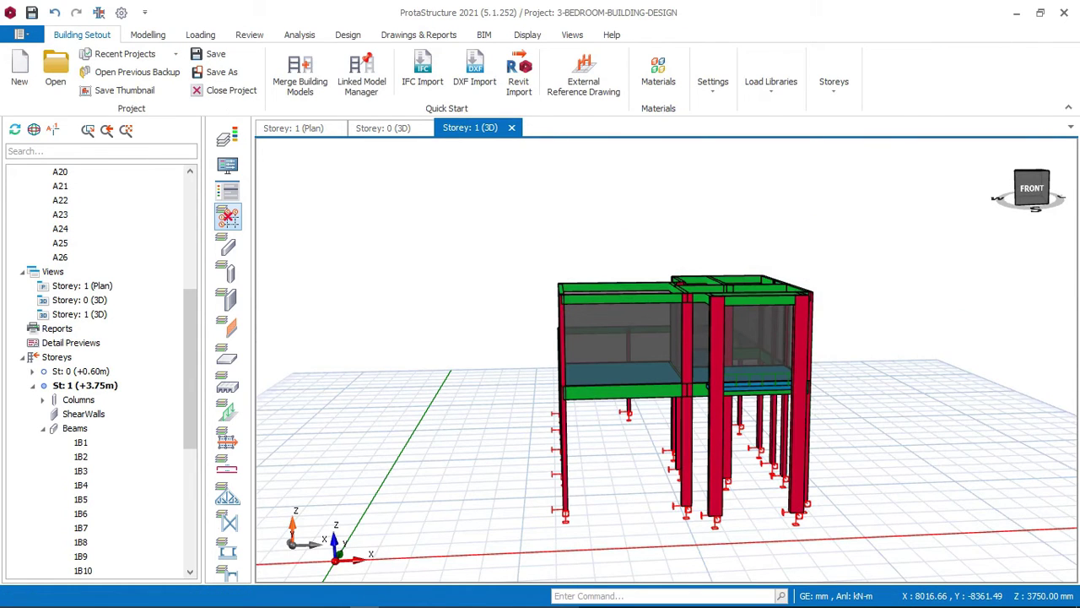
{"action": "middle_click_drag", "start_coordinate": [692, 346], "coordinate": [549, 371]}
{"action": "scroll", "coordinate": [548, 363], "scroll_direction": "up", "scroll_amount": 4}
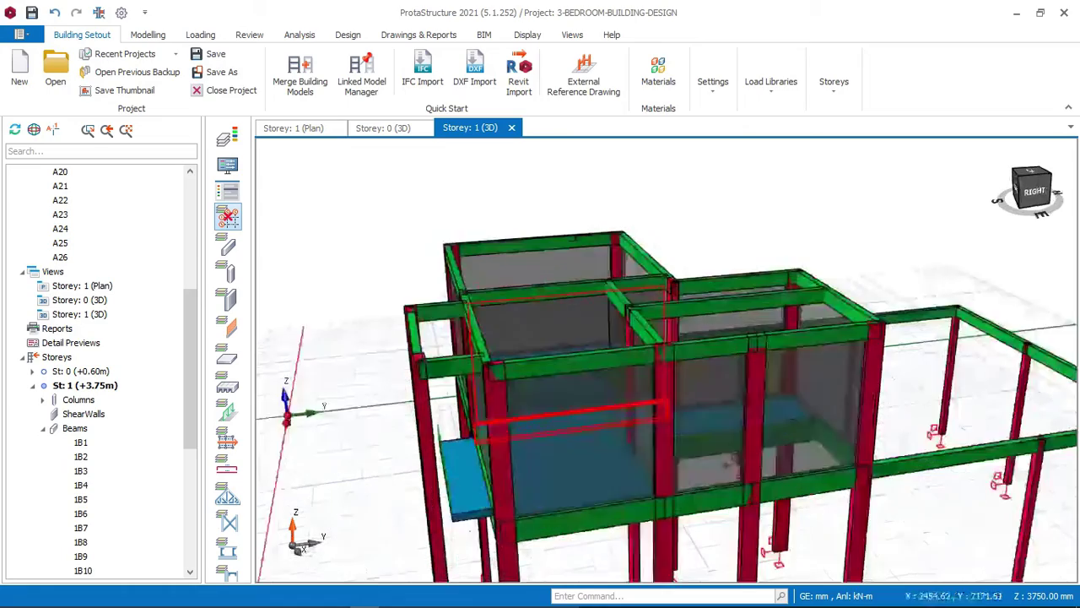
{"action": "middle_click_drag", "start_coordinate": [751, 409], "coordinate": [726, 455]}
{"action": "scroll", "coordinate": [624, 316], "scroll_direction": "down", "scroll_amount": 2}
{"action": "middle_click_drag", "start_coordinate": [635, 322], "coordinate": [641, 337]}
{"action": "scroll", "coordinate": [641, 329], "scroll_direction": "down", "scroll_amount": 1}
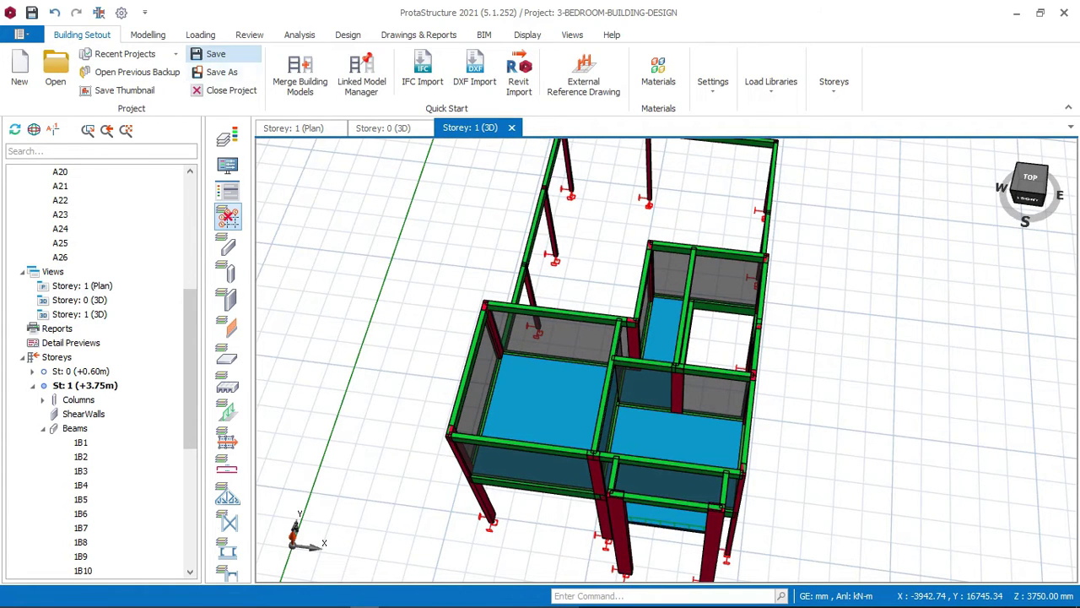
{"action": "left_click", "coordinate": [216, 53]}
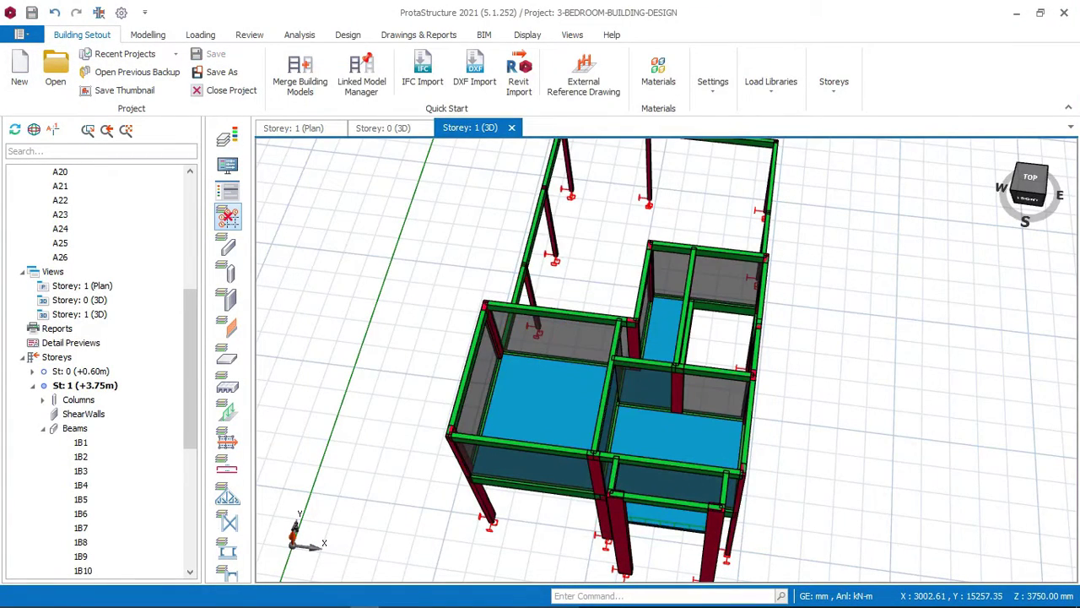
Inspect the two-storey frame and its storey 1 wall loads in 3D from the front corner and the right side
{"action": "scroll", "coordinate": [454, 197], "scroll_direction": "down", "scroll_amount": 3}
{"action": "mouse_move", "coordinate": [675, 363]}
{"action": "middle_mouse_down"}
{"action": "mouse_move", "coordinate": [687, 367]}
{"action": "mouse_move", "coordinate": [666, 362]}
{"action": "middle_mouse_up"}
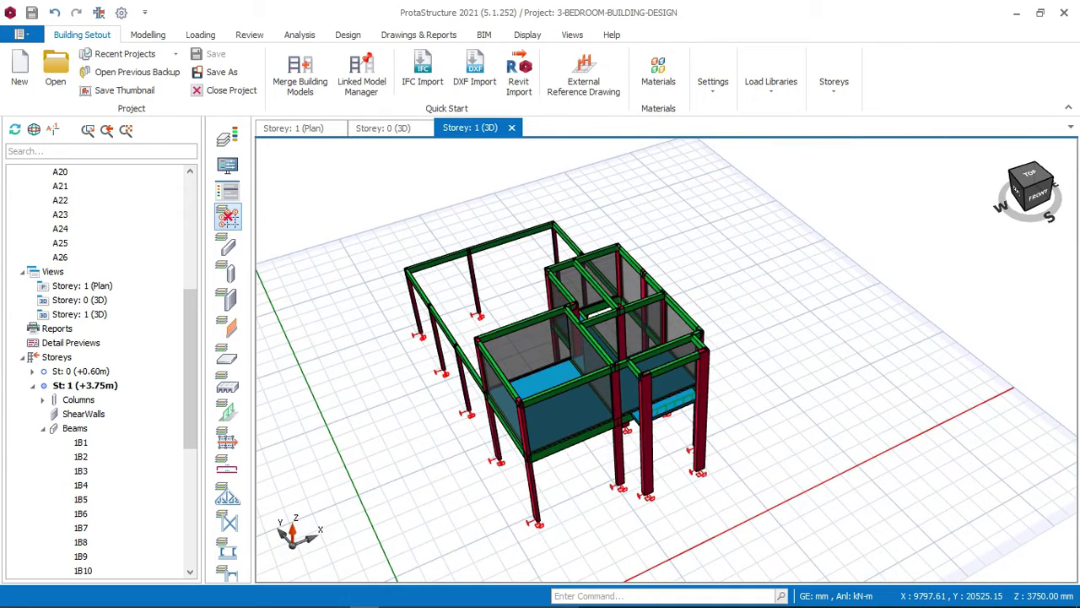
{"action": "scroll", "coordinate": [540, 413], "scroll_direction": "up", "scroll_amount": 2}
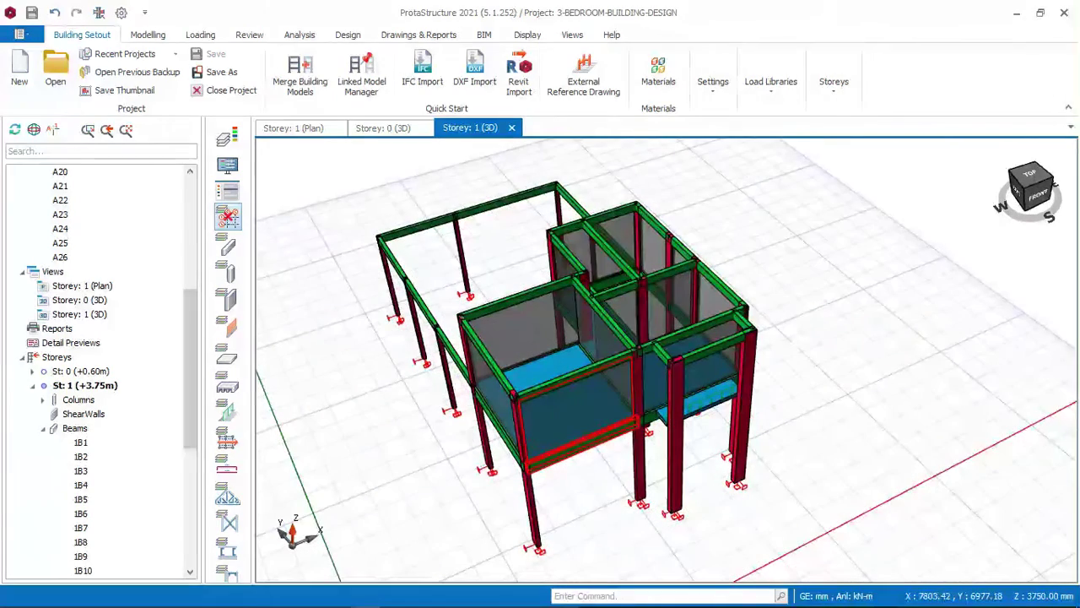
{"action": "mouse_move", "coordinate": [540, 390]}
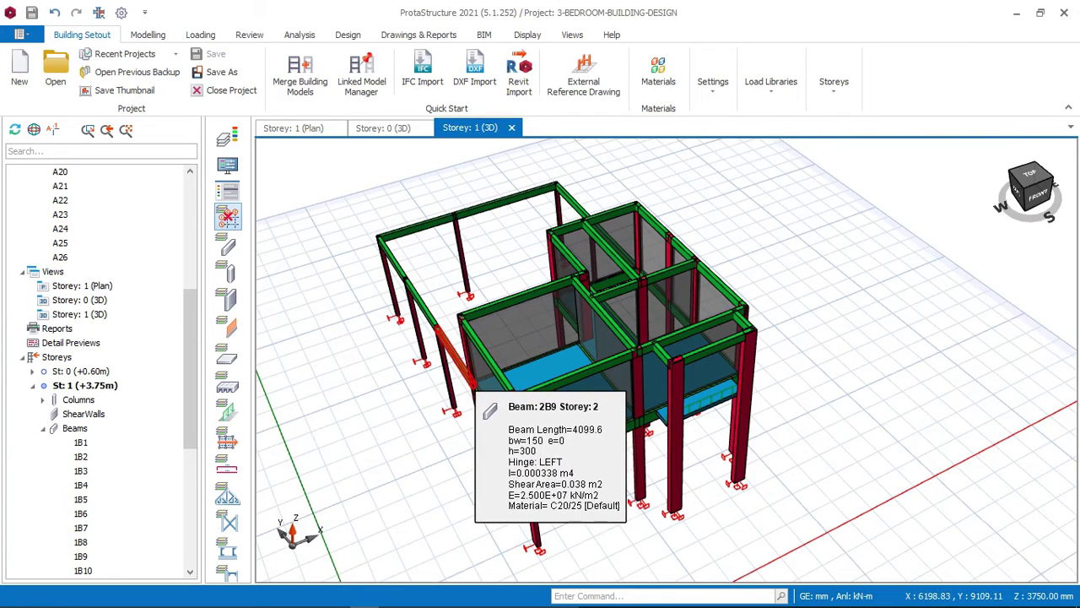
{"action": "middle_click_drag", "start_coordinate": [469, 387], "coordinate": [531, 347]}
{"action": "scroll", "coordinate": [533, 348], "scroll_direction": "up", "scroll_amount": 4}
{"action": "mouse_move", "coordinate": [666, 360]}
{"action": "middle_mouse_down"}
{"action": "mouse_move", "coordinate": [590, 426]}
{"action": "mouse_move", "coordinate": [566, 430]}
{"action": "mouse_move", "coordinate": [670, 362]}
{"action": "middle_mouse_up"}
{"action": "scroll", "coordinate": [667, 359], "scroll_direction": "down", "scroll_amount": 3}
{"action": "mouse_move", "coordinate": [675, 405]}
{"action": "middle_mouse_down"}
{"action": "mouse_move", "coordinate": [598, 385]}
{"action": "mouse_move", "coordinate": [567, 344]}
{"action": "middle_mouse_up"}
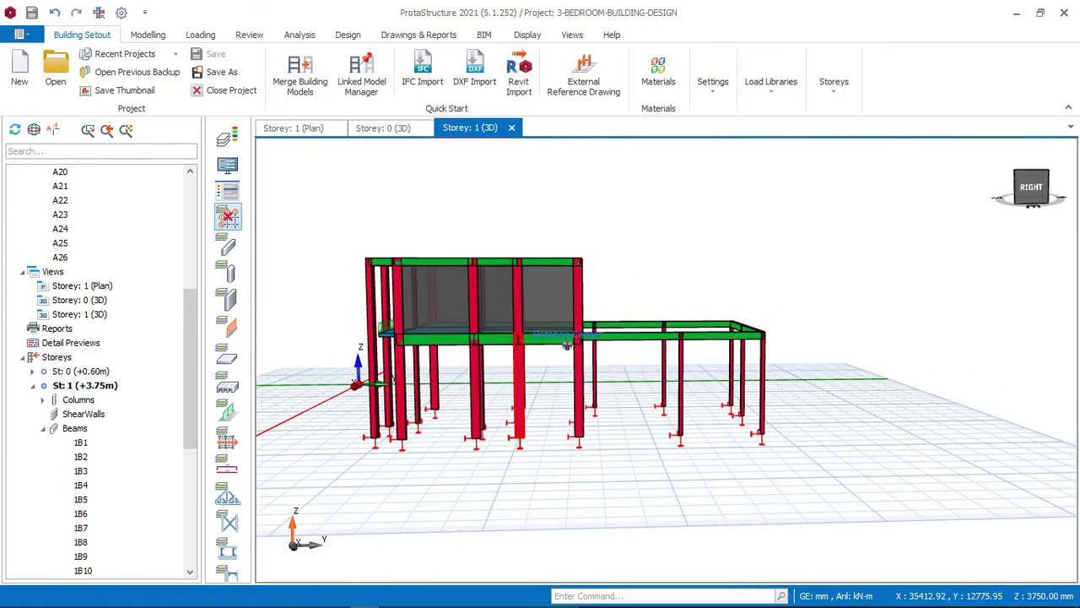
{"action": "scroll", "coordinate": [567, 344], "scroll_direction": "up", "scroll_amount": 2}
{"action": "right_click_drag", "start_coordinate": [576, 345], "coordinate": [555, 387]}
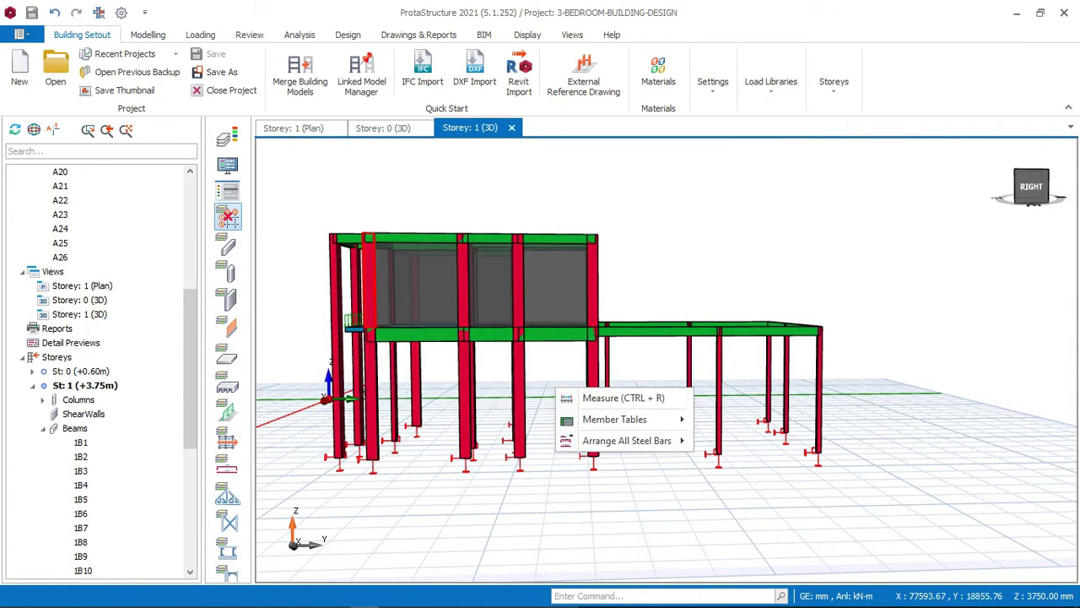
{"action": "key", "text": "Escape"}
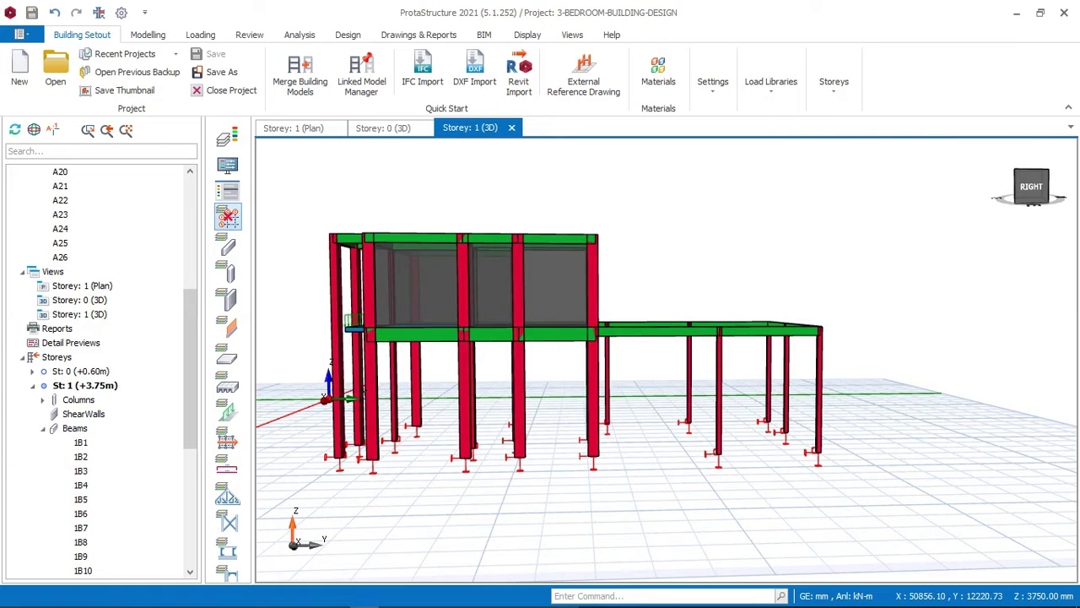
{"action": "scroll", "coordinate": [407, 199], "scroll_direction": "up", "scroll_amount": 2}
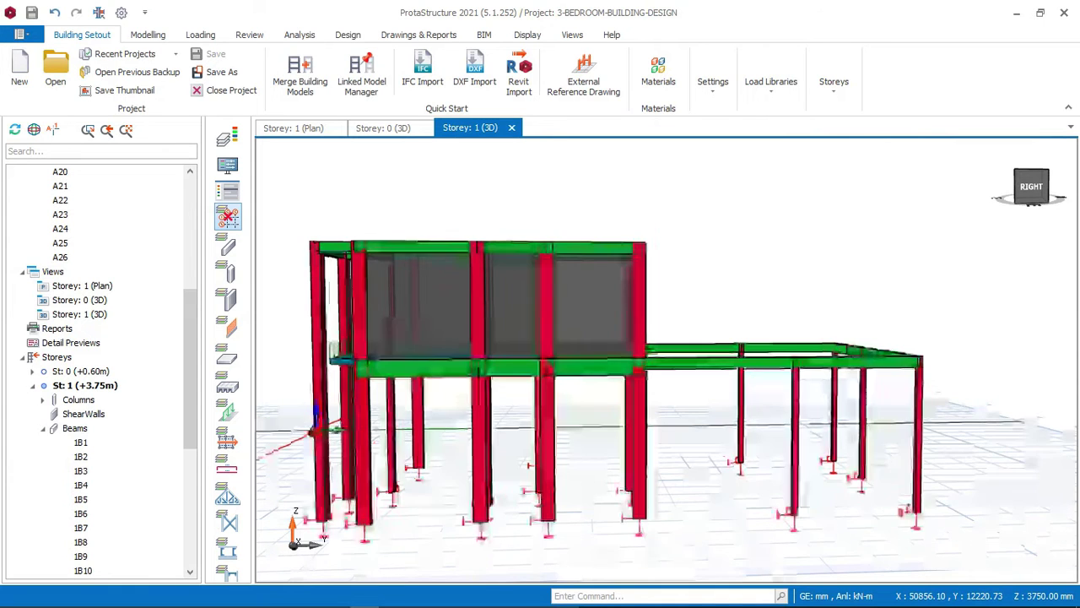
Activate the 3_BEDROOM_BUILDING_DESIGN.dxf reference drawing for storey 1 so it displays with the 3D model
{"action": "left_click", "coordinate": [583, 74]}
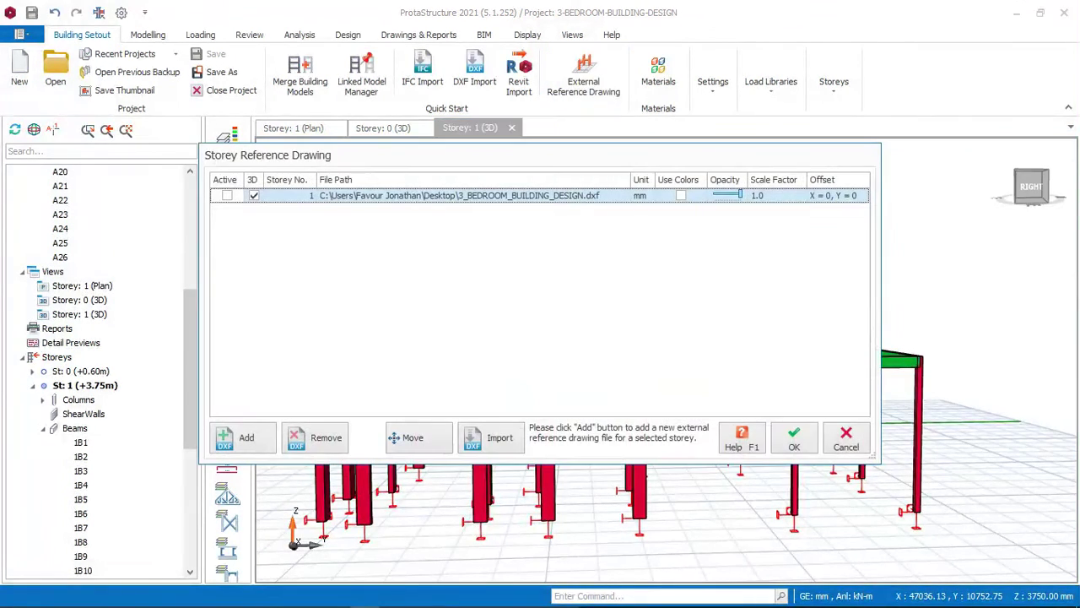
{"action": "left_click", "coordinate": [226, 196]}
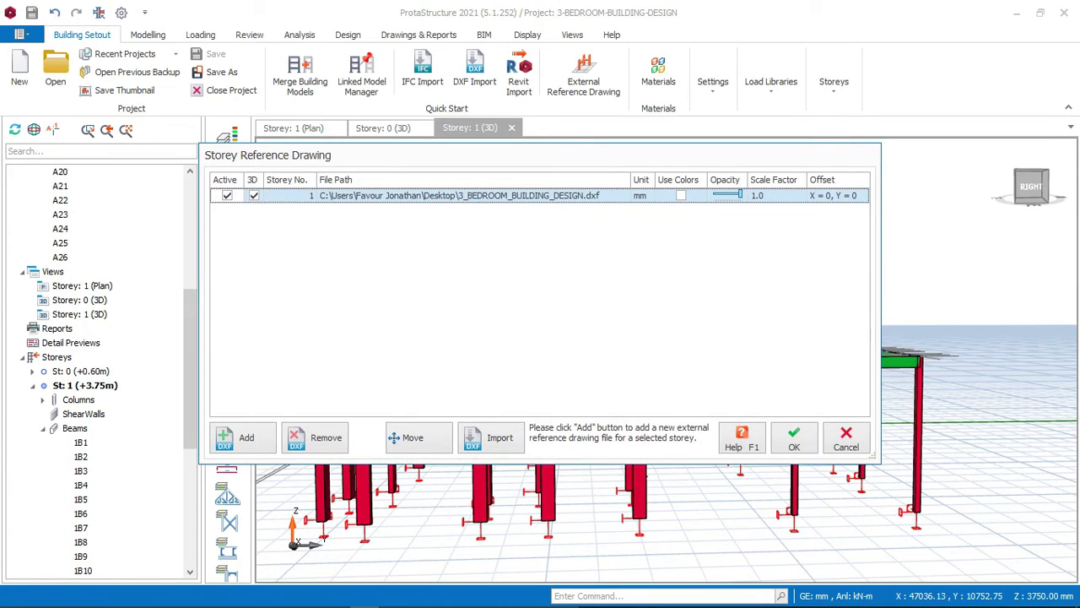
{"action": "left_click", "coordinate": [794, 437]}
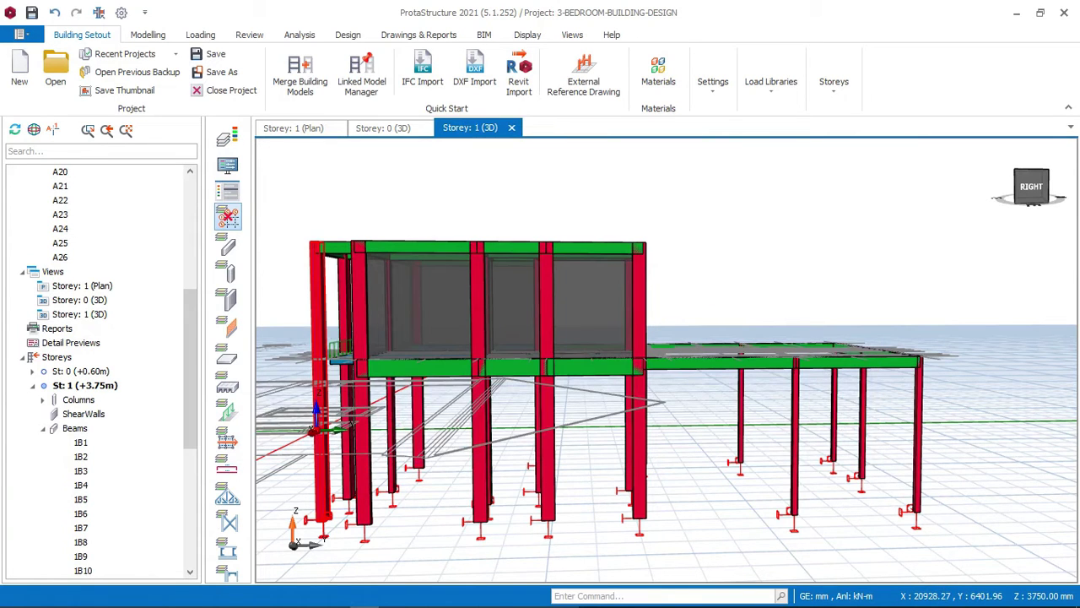
Examine the right elevation in the reference drawing to compare it with the modelled frame
{"action": "scroll", "coordinate": [338, 364], "scroll_direction": "up", "scroll_amount": 3}
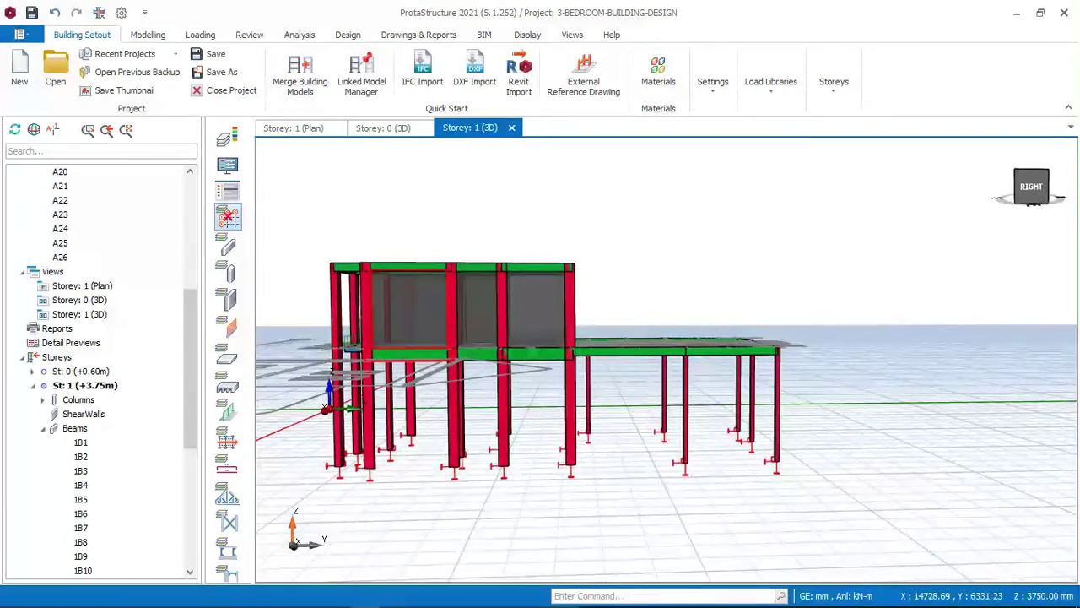
{"action": "scroll", "coordinate": [498, 342], "scroll_direction": "down", "scroll_amount": 2}
{"action": "scroll", "coordinate": [498, 342], "scroll_direction": "up", "scroll_amount": 1}
{"action": "mouse_move", "coordinate": [663, 359]}
{"action": "middle_mouse_down"}
{"action": "mouse_move", "coordinate": [742, 447]}
{"action": "mouse_move", "coordinate": [835, 456]}
{"action": "middle_mouse_up"}
{"action": "scroll", "coordinate": [531, 403], "scroll_direction": "down", "scroll_amount": 1}
{"action": "scroll", "coordinate": [625, 316], "scroll_direction": "down", "scroll_amount": 9}
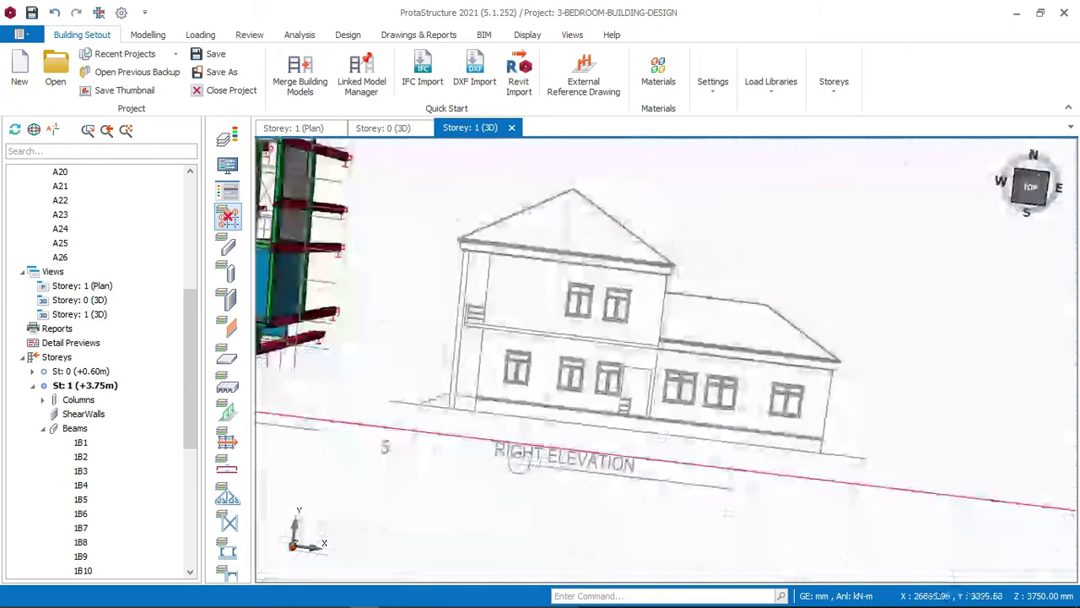
Examine the right elevation reference drawing and compare it with the 3D building frame around the balcony
{"action": "middle_click_drag", "start_coordinate": [666, 357], "coordinate": [601, 387]}
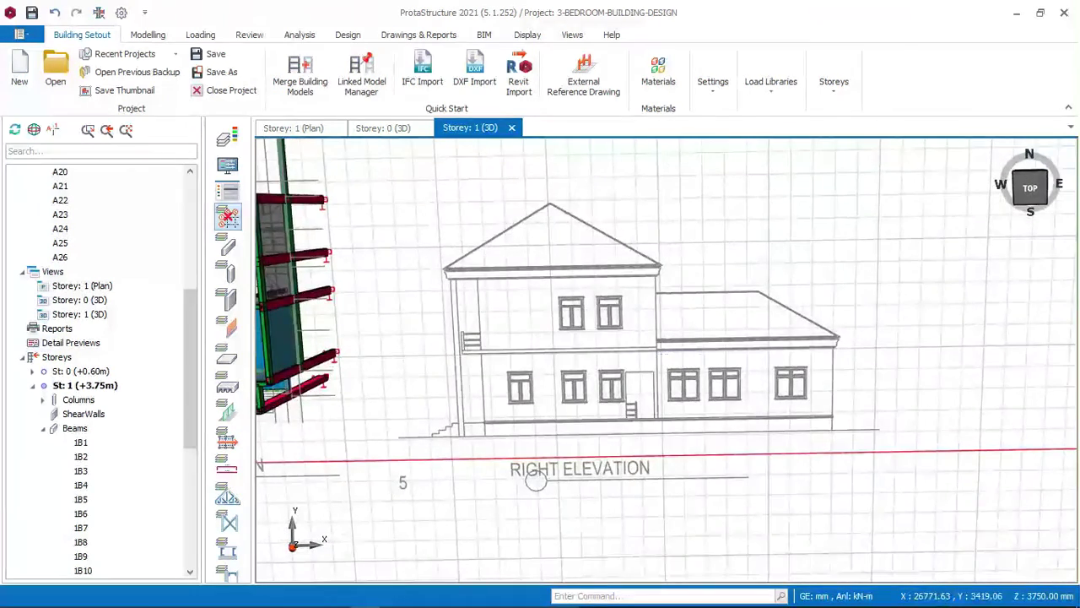
{"action": "scroll", "coordinate": [599, 387], "scroll_direction": "up", "scroll_amount": 3}
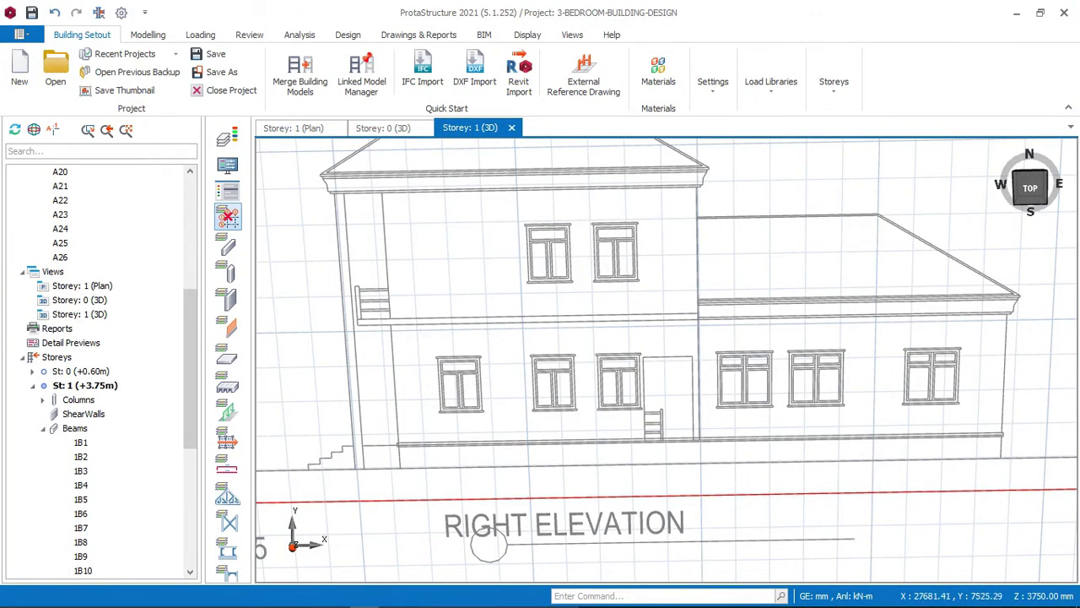
{"action": "scroll", "coordinate": [609, 332], "scroll_direction": "down", "scroll_amount": 5}
{"action": "mouse_move", "coordinate": [407, 339]}
{"action": "middle_mouse_down"}
{"action": "mouse_move", "coordinate": [371, 338]}
{"action": "mouse_move", "coordinate": [405, 274]}
{"action": "middle_mouse_up"}
{"action": "scroll", "coordinate": [395, 279], "scroll_direction": "up", "scroll_amount": 4}
{"action": "mouse_move", "coordinate": [665, 359]}
{"action": "middle_mouse_down"}
{"action": "mouse_move", "coordinate": [675, 372]}
{"action": "mouse_move", "coordinate": [665, 359]}
{"action": "middle_mouse_up"}
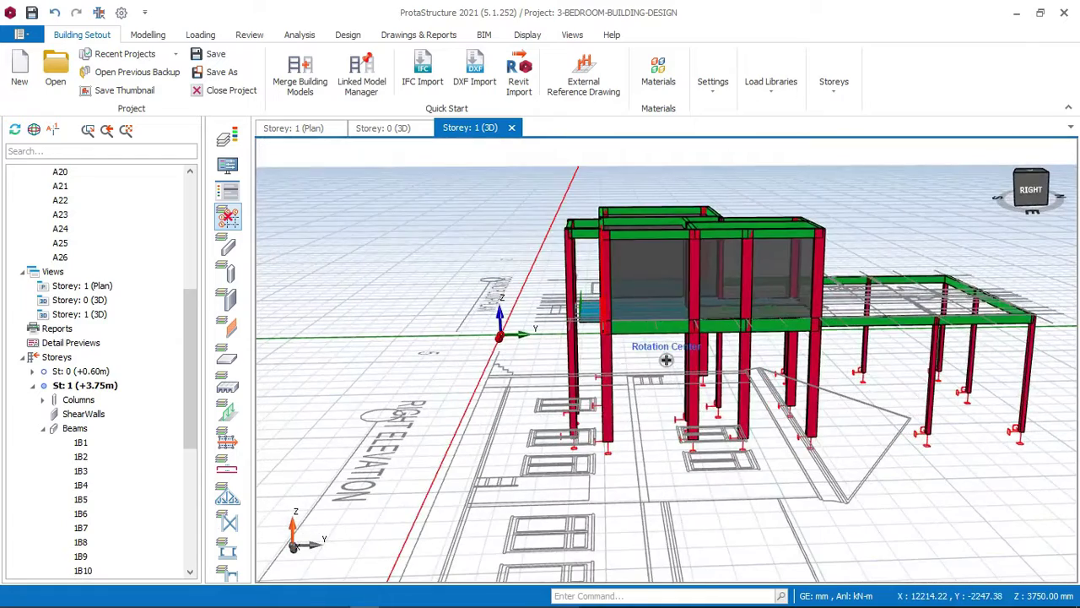
{"action": "scroll", "coordinate": [666, 360], "scroll_direction": "up", "scroll_amount": 5}
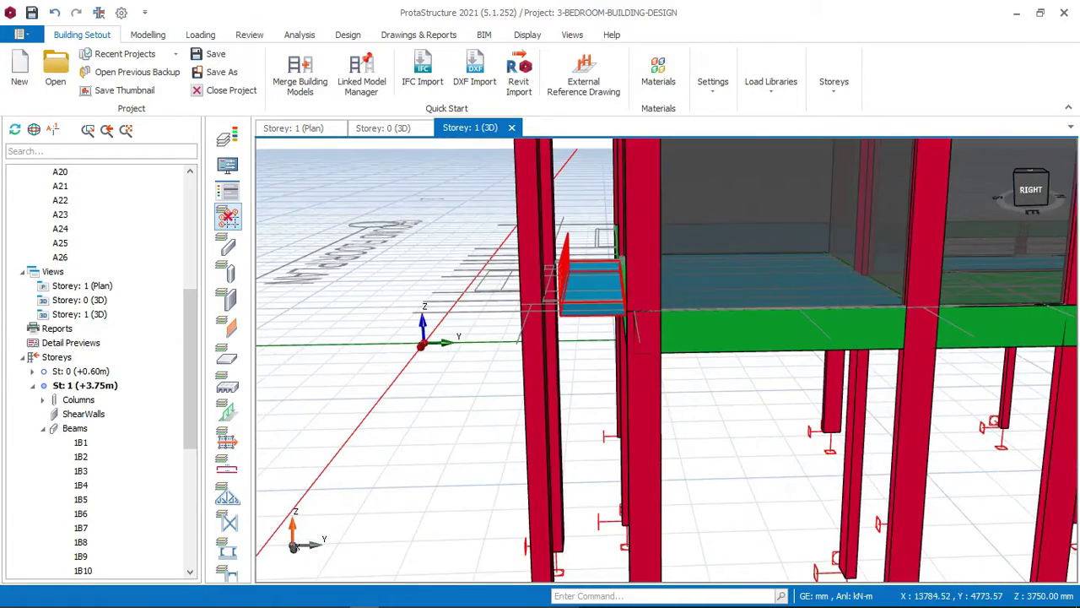
Deactivate the 3_BEDROOM_BUILDING_DESIGN.dxf external reference drawing for storey 1
{"action": "left_click", "coordinate": [583, 76]}
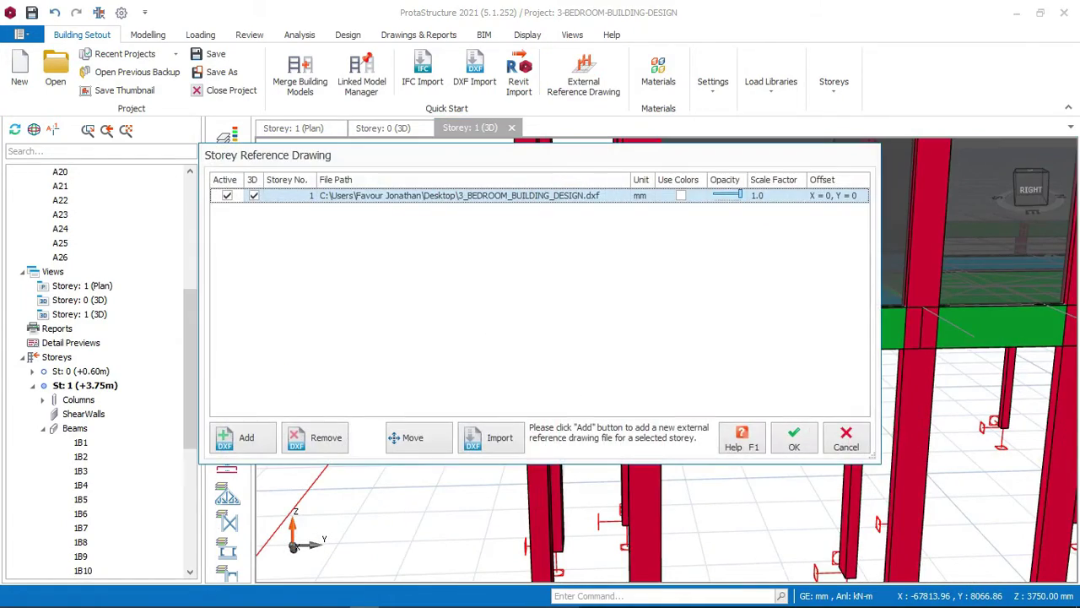
{"action": "left_click", "coordinate": [227, 195]}
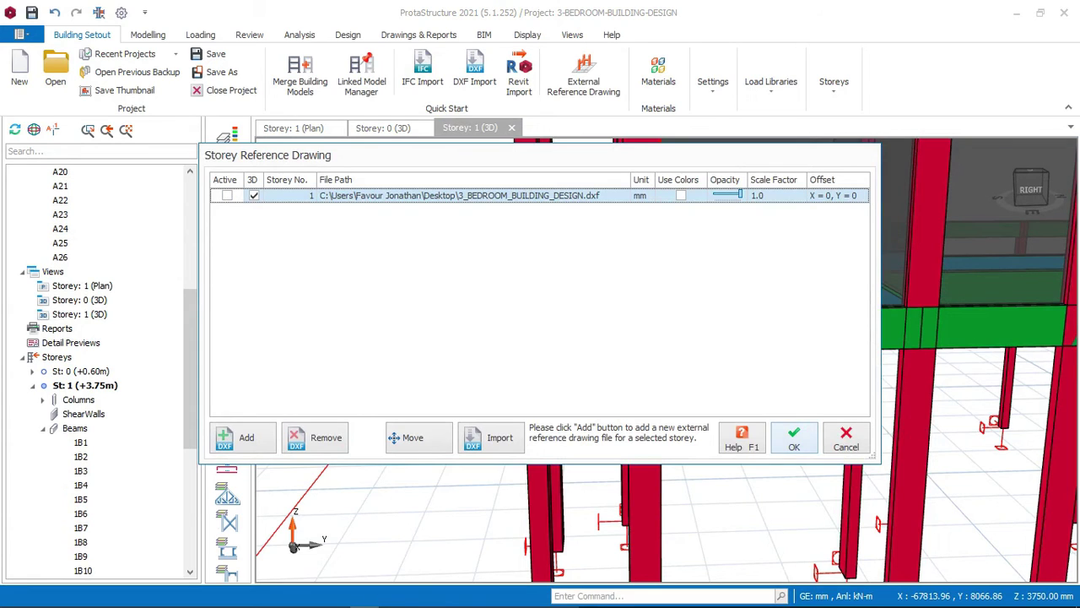
{"action": "left_click", "coordinate": [794, 437]}
Inspect the columns, beams, walls and slabs of the 3D building frame from all sides
{"action": "scroll", "coordinate": [675, 337], "scroll_direction": "down", "scroll_amount": 4}
{"action": "middle_click_drag", "start_coordinate": [675, 337], "coordinate": [474, 385]}
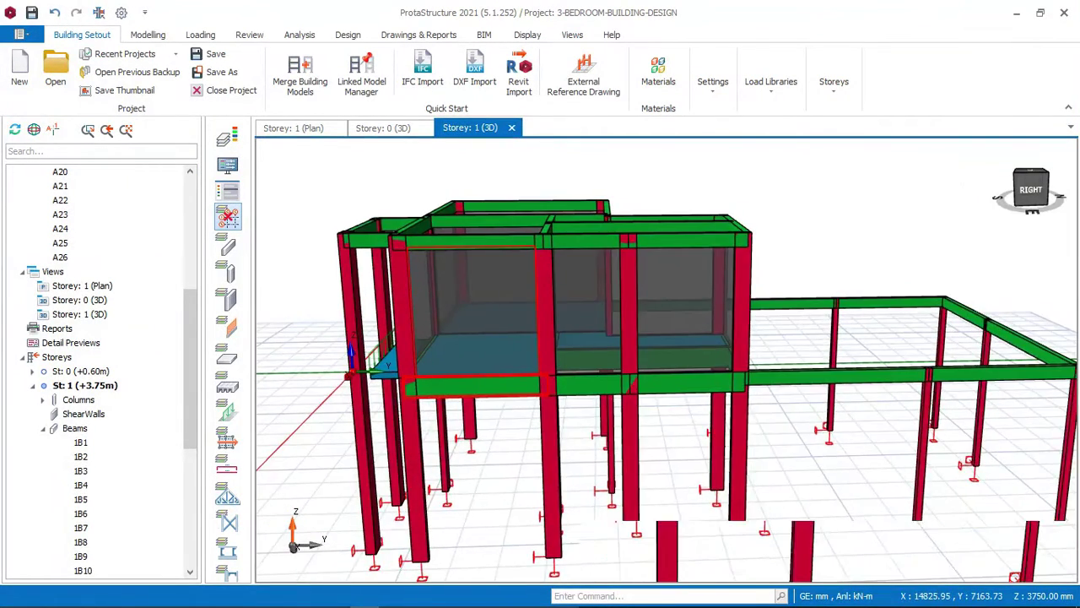
{"action": "scroll", "coordinate": [666, 360], "scroll_direction": "up", "scroll_amount": 5}
{"action": "scroll", "coordinate": [667, 359], "scroll_direction": "up", "scroll_amount": 2}
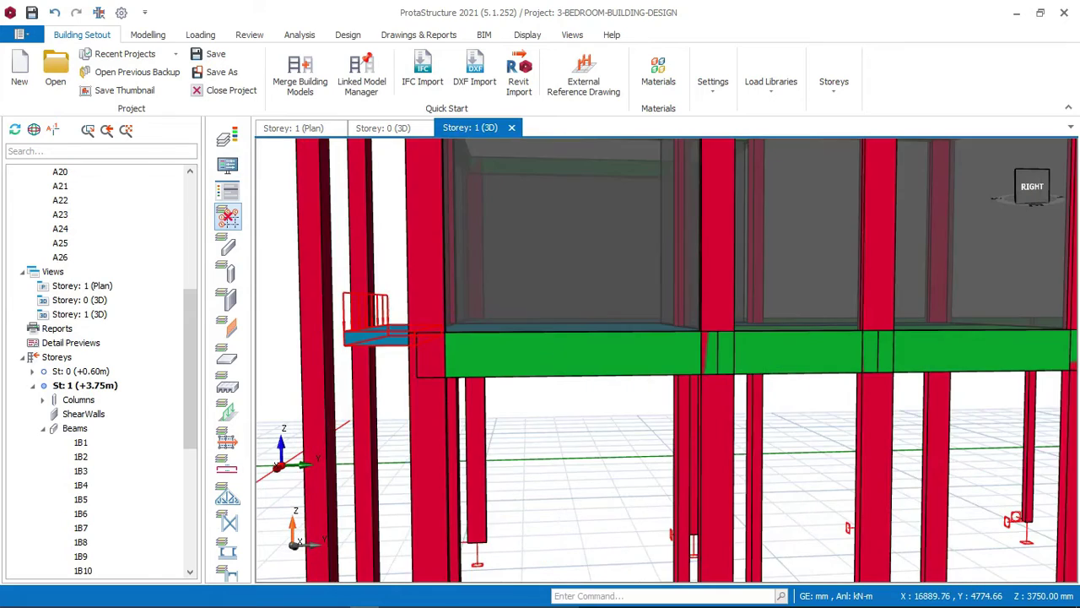
{"action": "scroll", "coordinate": [667, 360], "scroll_direction": "down", "scroll_amount": 4}
{"action": "middle_click_drag", "start_coordinate": [667, 359], "coordinate": [540, 409], "text": "shift"}
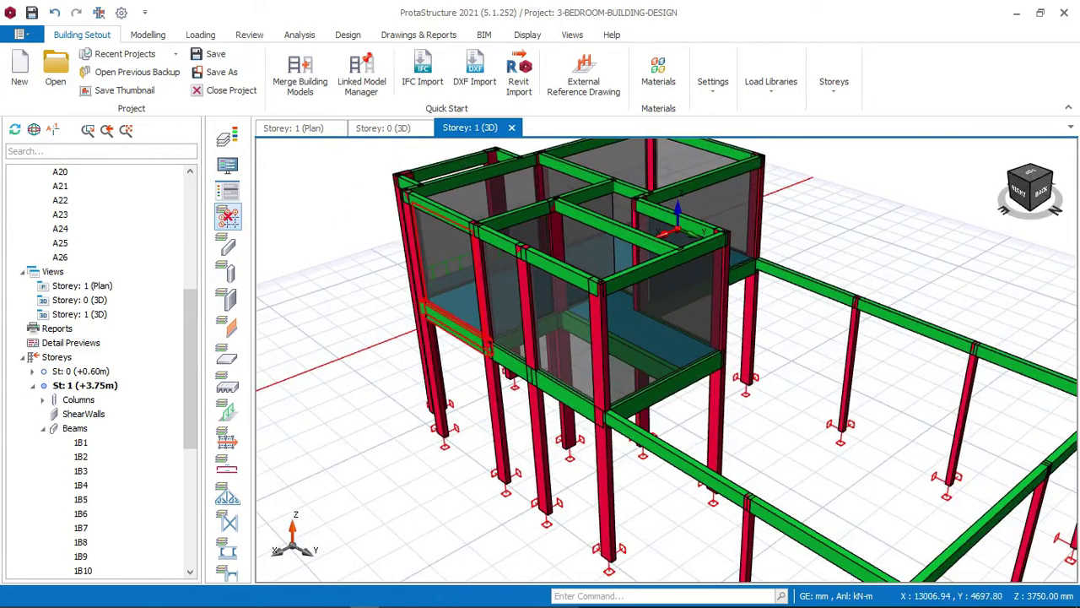
{"action": "middle_click_drag", "start_coordinate": [667, 360], "coordinate": [667, 359]}
{"action": "scroll", "coordinate": [665, 359], "scroll_direction": "down", "scroll_amount": 3}
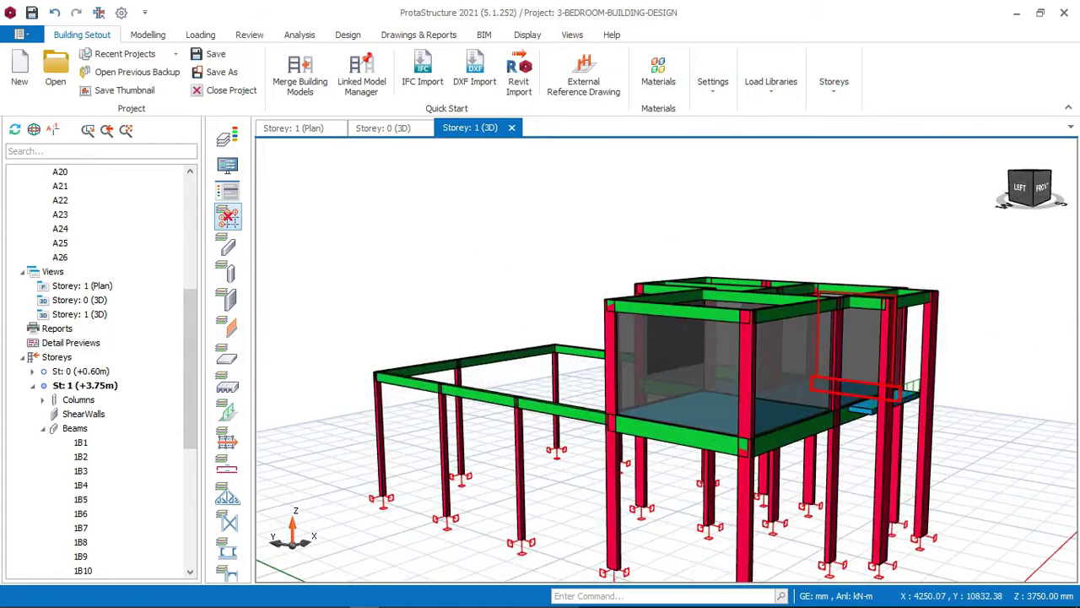
{"action": "scroll", "coordinate": [625, 359], "scroll_direction": "down", "scroll_amount": 4}
{"action": "scroll", "coordinate": [757, 404], "scroll_direction": "up", "scroll_amount": 4}
{"action": "scroll", "coordinate": [757, 404], "scroll_direction": "down", "scroll_amount": 3}
{"action": "middle_click_drag", "start_coordinate": [667, 360], "coordinate": [666, 359]}
{"action": "scroll", "coordinate": [628, 304], "scroll_direction": "up", "scroll_amount": 3}
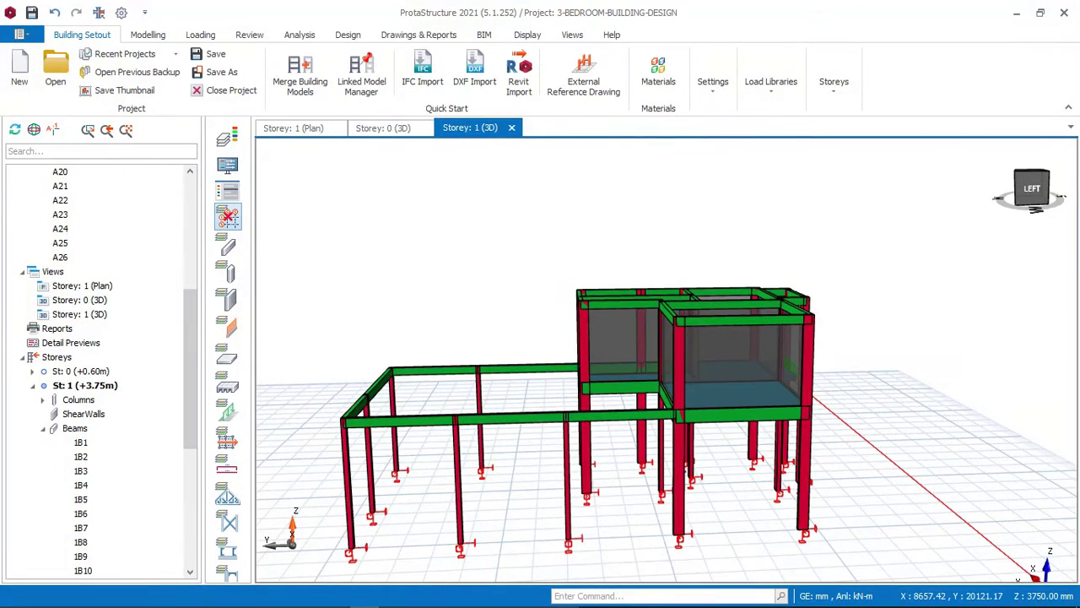
{"action": "scroll", "coordinate": [667, 362], "scroll_direction": "down", "scroll_amount": 2}
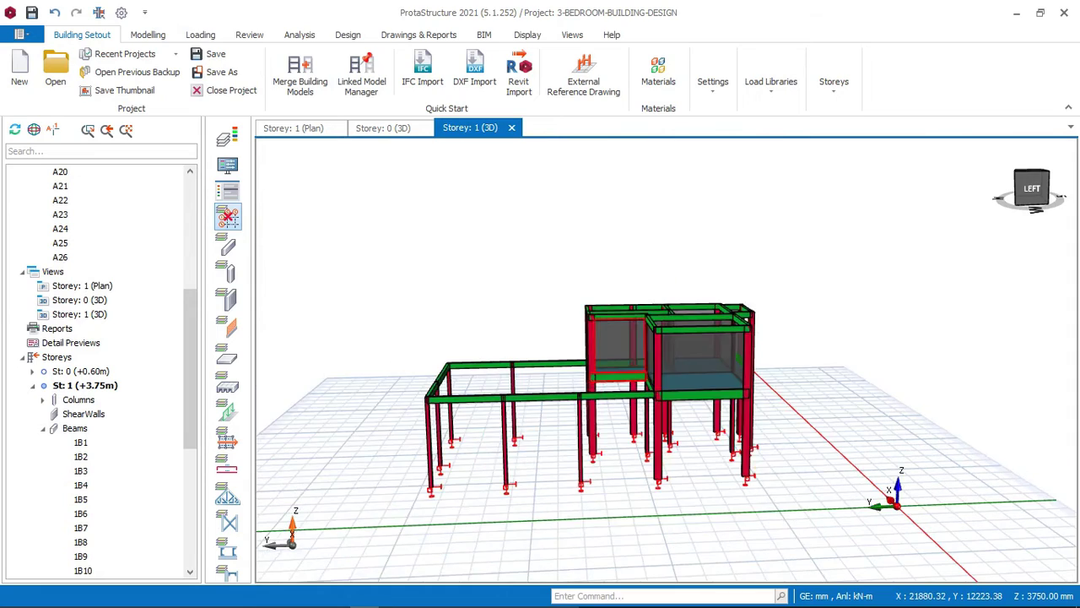
Save the building project
{"action": "middle_click_drag", "start_coordinate": [730, 358], "coordinate": [540, 354]}
{"action": "middle_click_drag", "start_coordinate": [602, 388], "coordinate": [633, 378]}
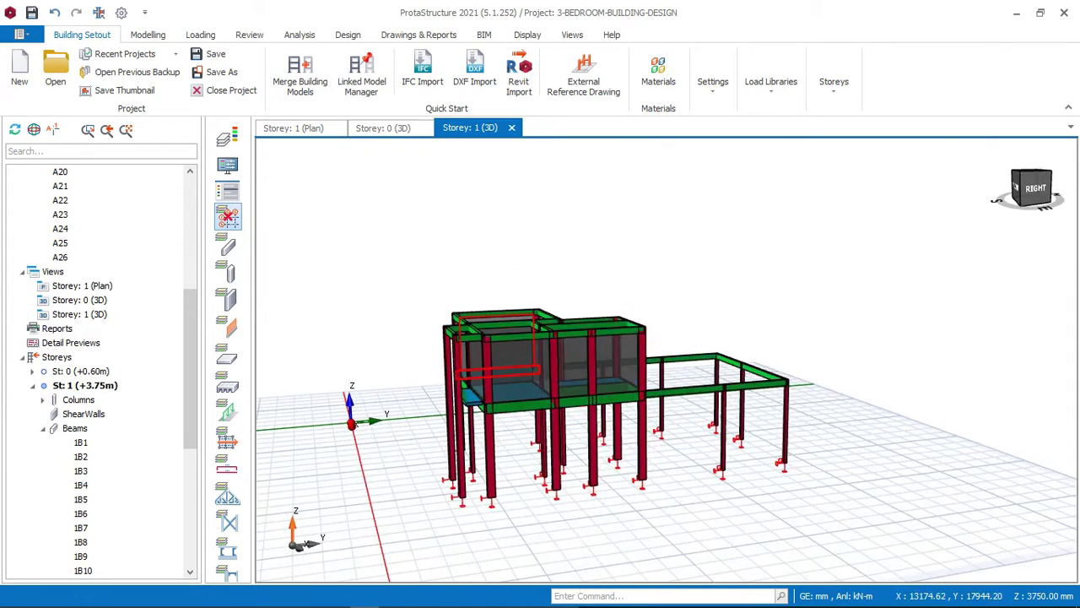
{"action": "scroll", "coordinate": [639, 363], "scroll_direction": "up", "scroll_amount": 2}
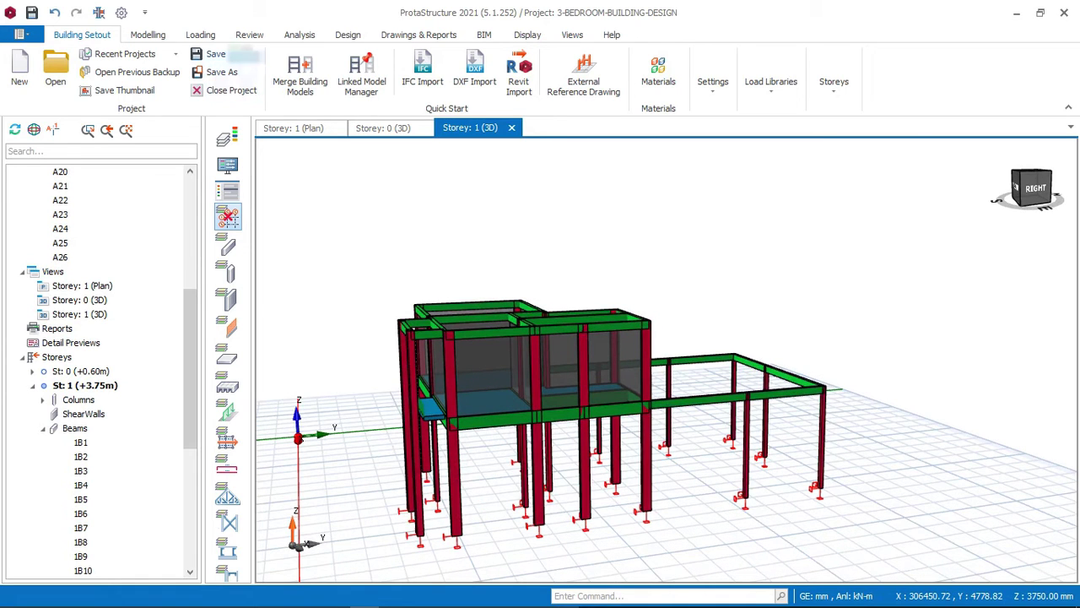
{"action": "left_click", "coordinate": [216, 54]}
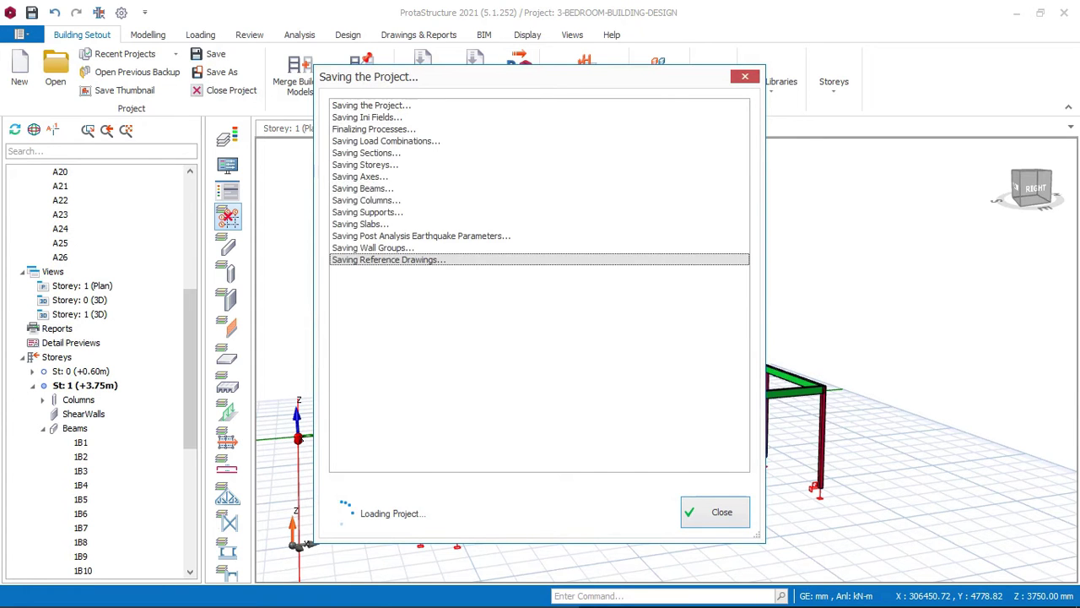
Review the storey 1 framing and slab layout in both the 3D view and the plan view
{"action": "scroll", "coordinate": [621, 346], "scroll_direction": "up", "scroll_amount": 4}
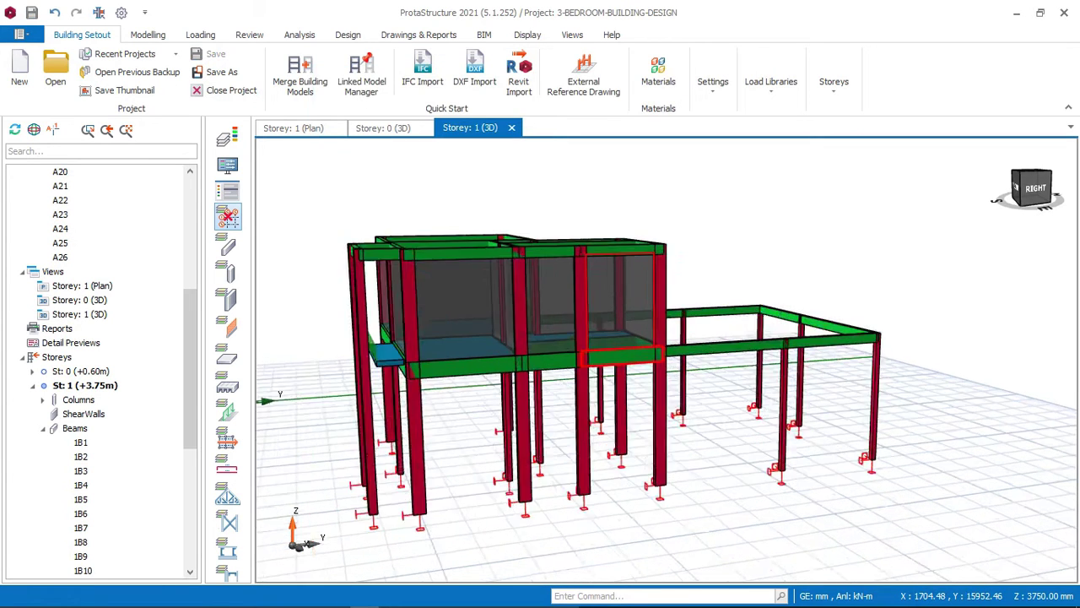
{"action": "scroll", "coordinate": [615, 233], "scroll_direction": "down", "scroll_amount": 3}
{"action": "middle_click_drag", "start_coordinate": [574, 232], "coordinate": [672, 266]}
{"action": "middle_click_drag", "start_coordinate": [666, 359], "coordinate": [665, 357]}
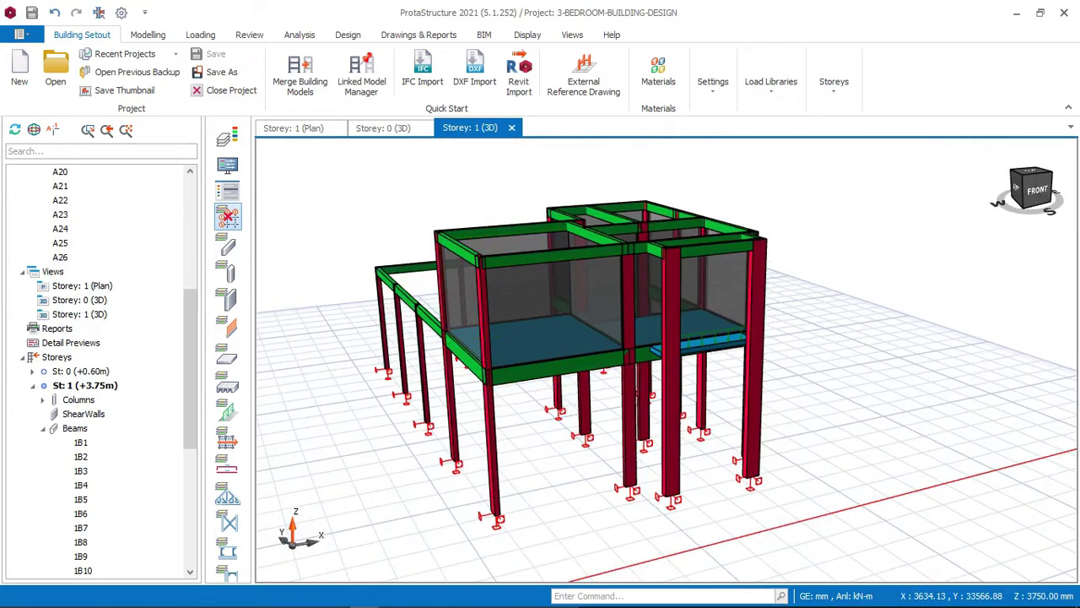
{"action": "left_click", "coordinate": [82, 285]}
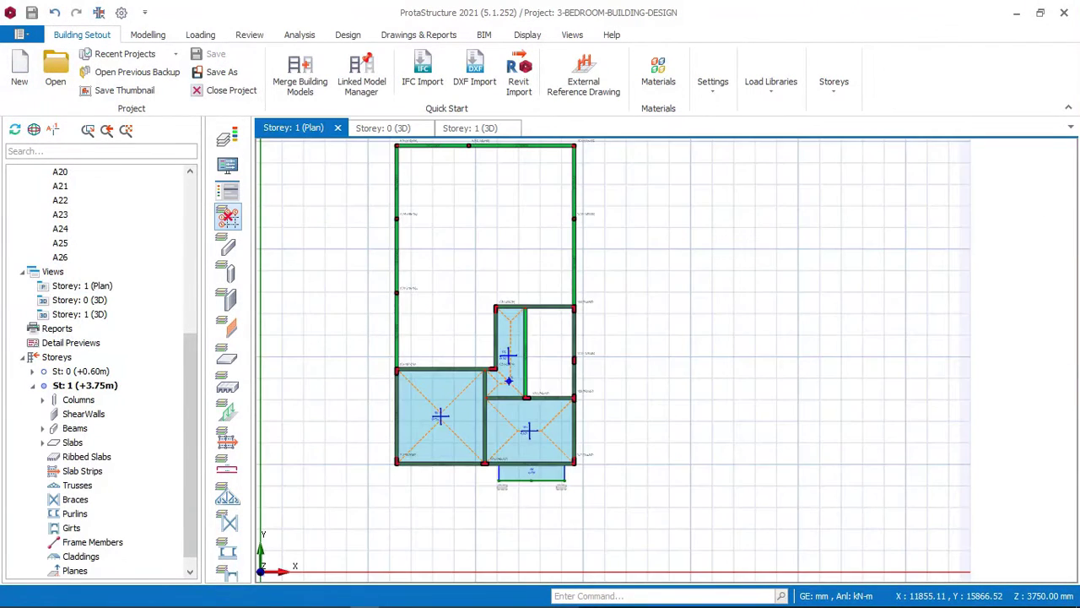
{"action": "scroll", "coordinate": [481, 371], "scroll_direction": "up", "scroll_amount": 1}
{"action": "scroll", "coordinate": [408, 334], "scroll_direction": "up", "scroll_amount": 2}
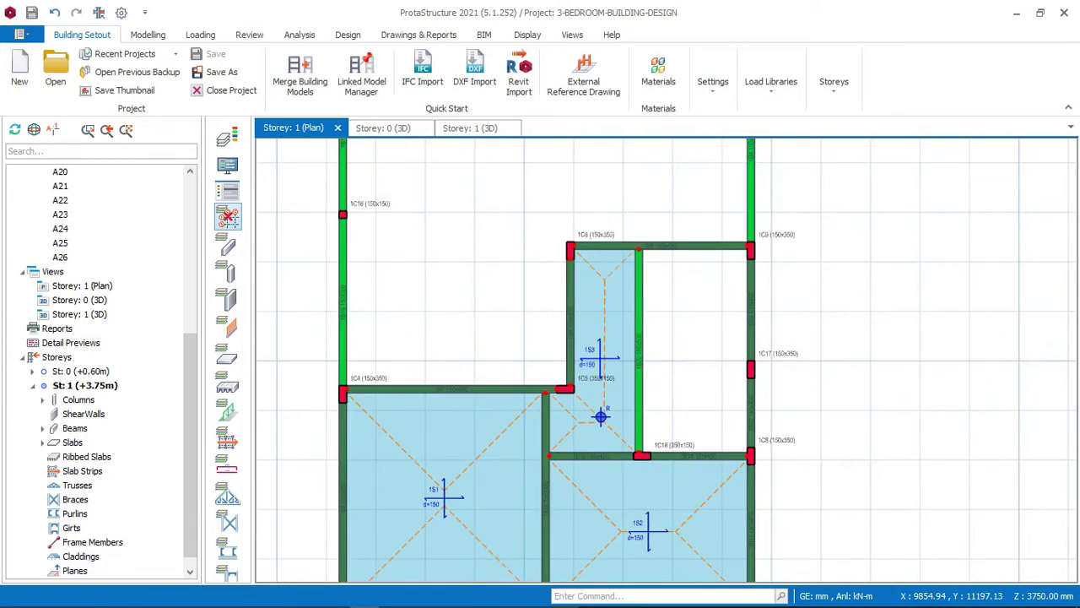
{"action": "scroll", "coordinate": [585, 153], "scroll_direction": "down", "scroll_amount": 2}
{"action": "scroll", "coordinate": [472, 363], "scroll_direction": "up", "scroll_amount": 2}
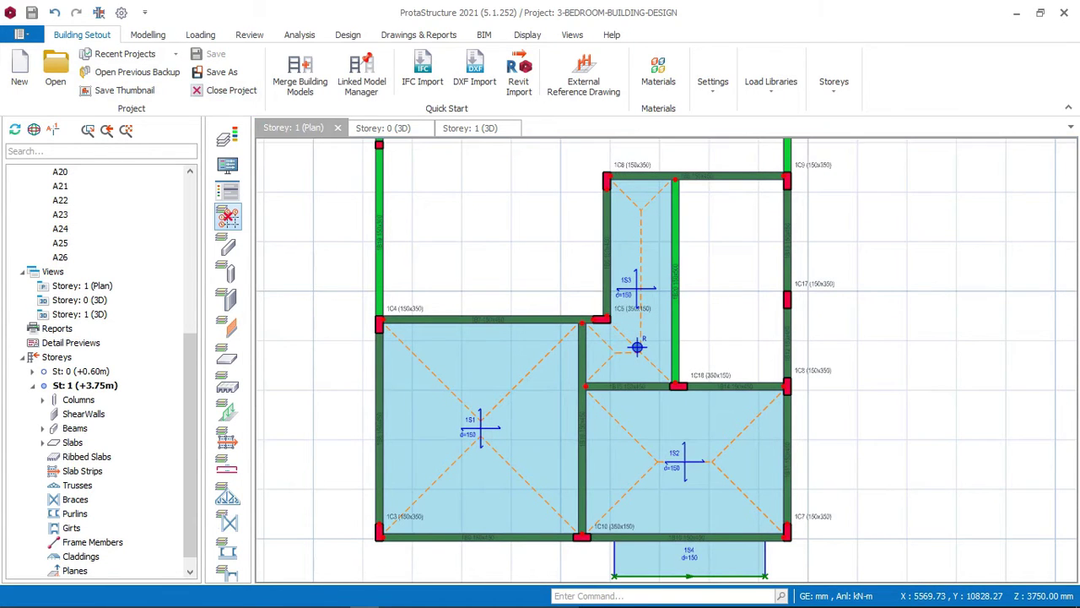
{"action": "left_click", "coordinate": [470, 128]}
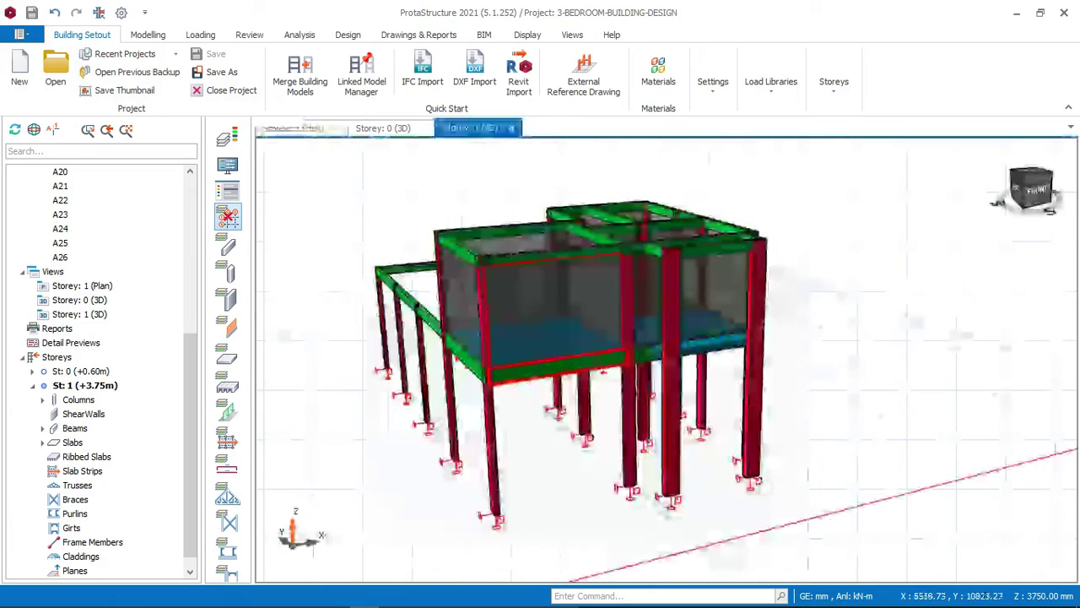
{"action": "mouse_move", "coordinate": [542, 323]}
{"action": "middle_mouse_down"}
{"action": "mouse_move", "coordinate": [489, 324]}
{"action": "mouse_move", "coordinate": [684, 317]}
{"action": "mouse_move", "coordinate": [524, 316]}
{"action": "middle_mouse_up"}
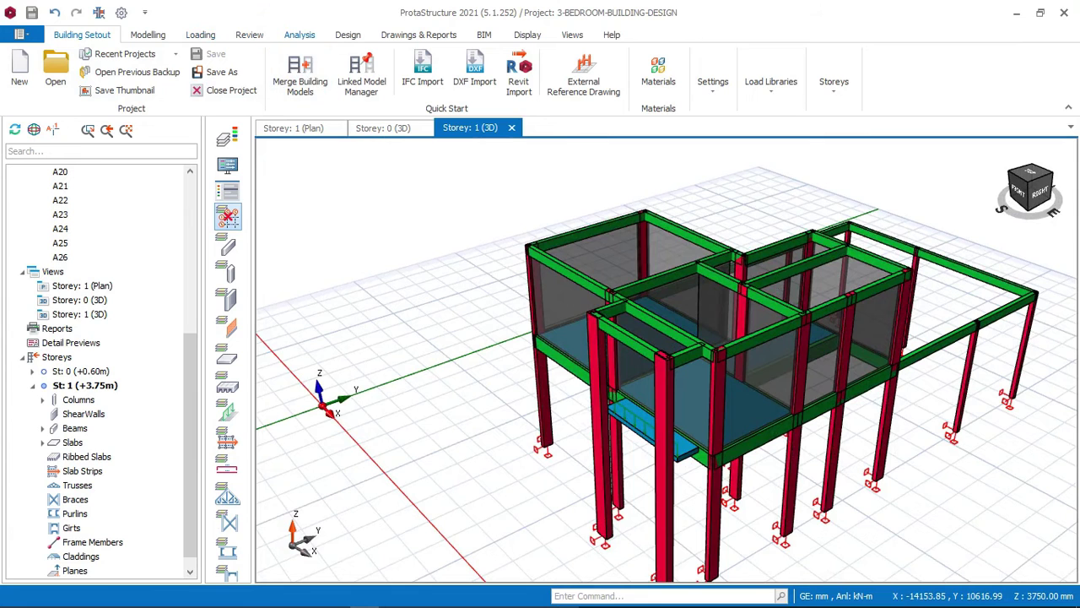
In the Building Analysis default materials, assign C20/25 concrete and apply it to all members of this material class in the storey
{"action": "left_click", "coordinate": [300, 35]}
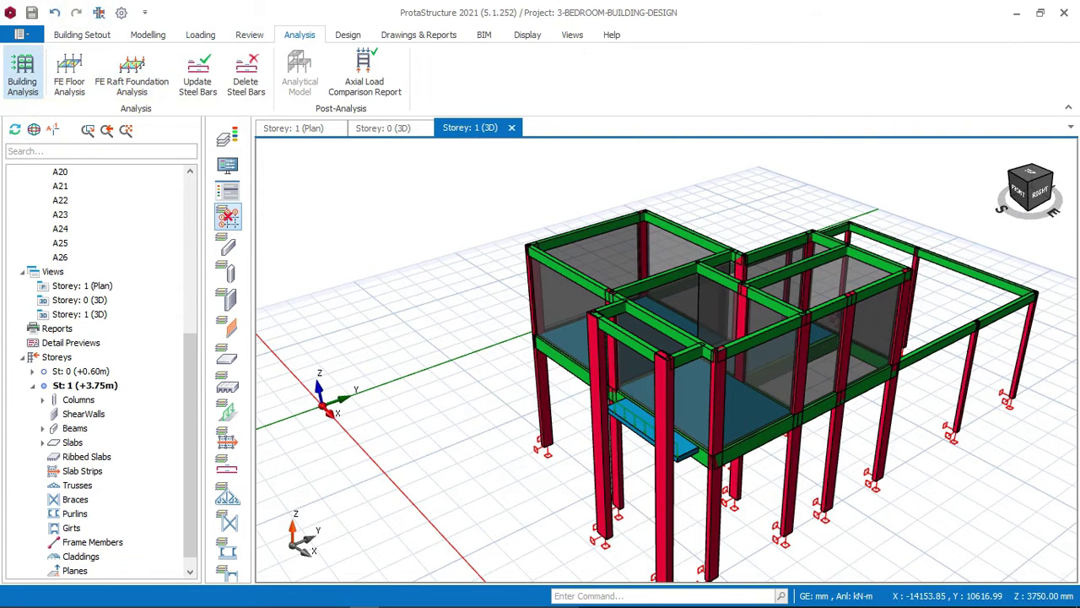
{"action": "left_click", "coordinate": [23, 74]}
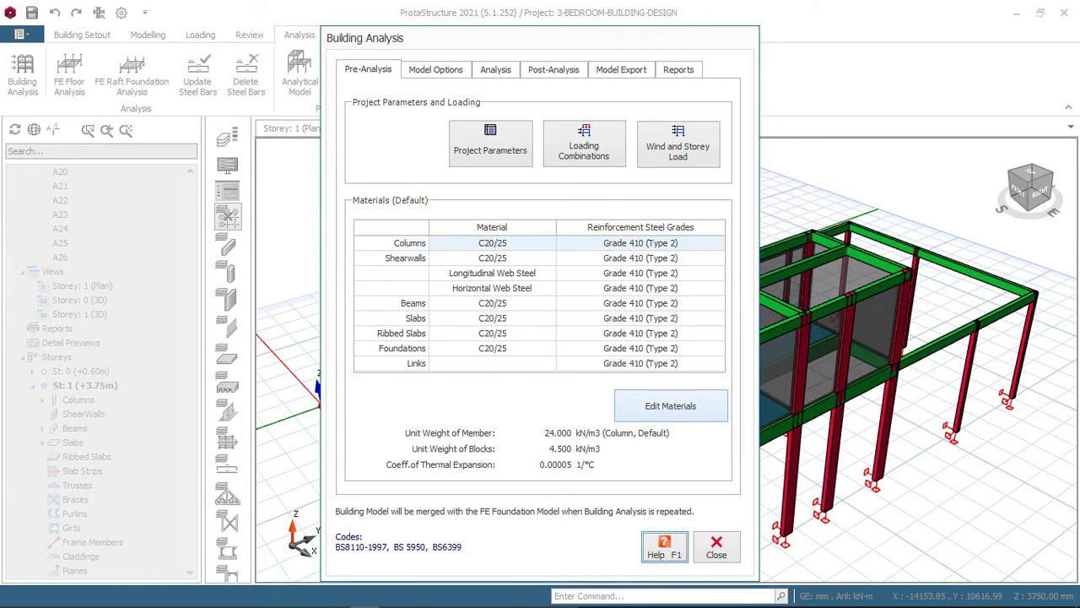
{"action": "left_click", "coordinate": [670, 405]}
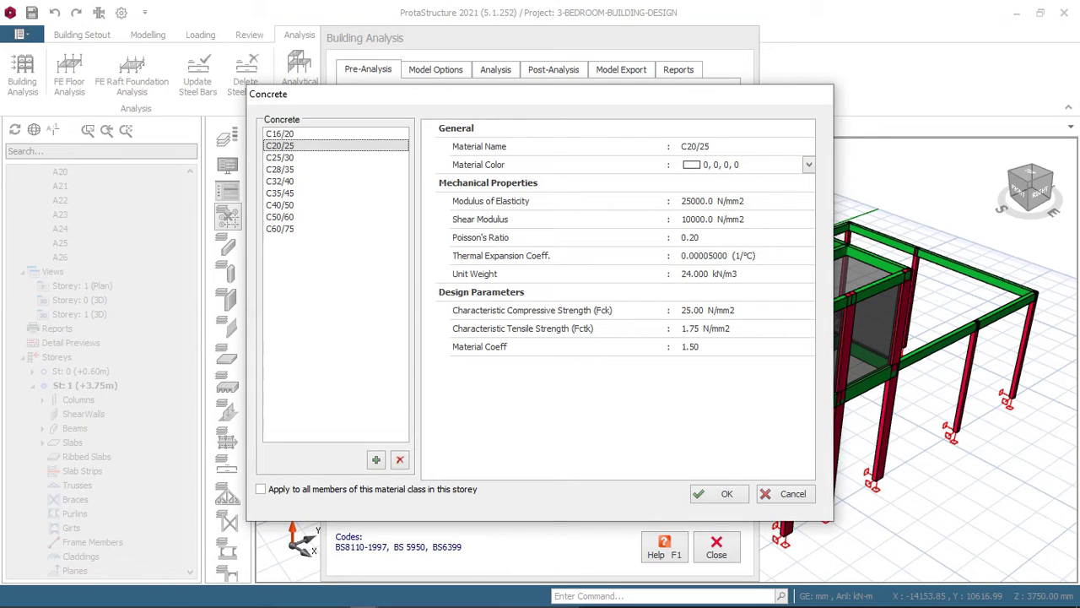
{"action": "left_click", "coordinate": [261, 489]}
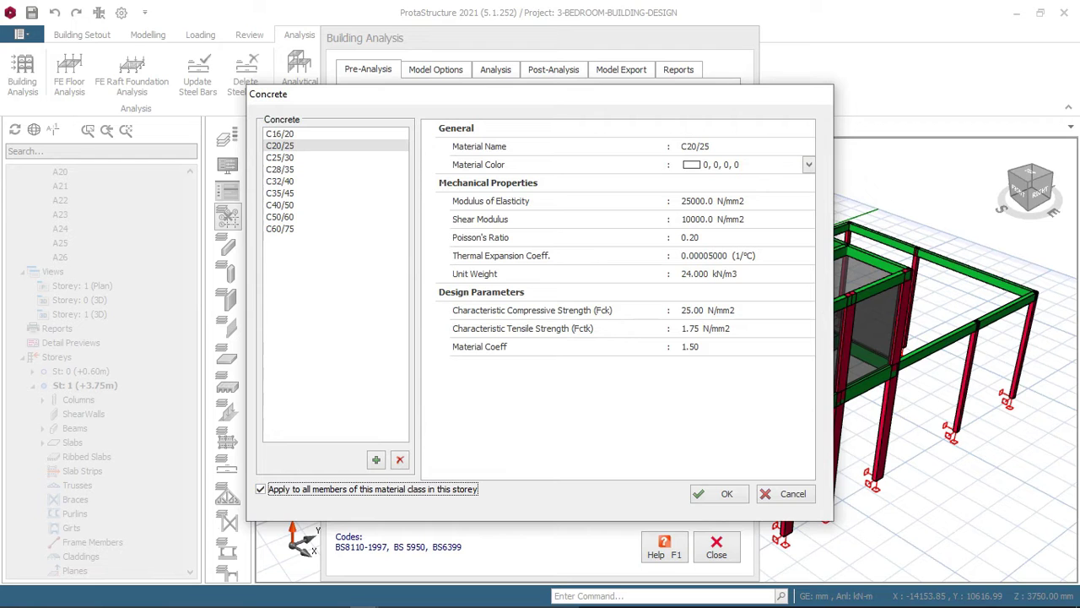
{"action": "left_click", "coordinate": [280, 133]}
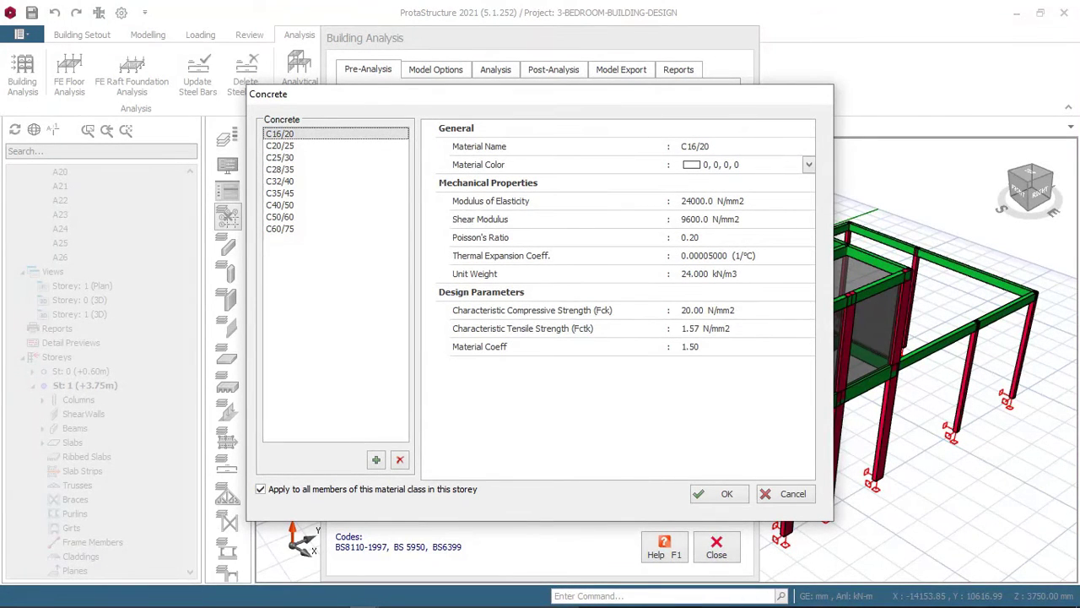
{"action": "left_click", "coordinate": [281, 145]}
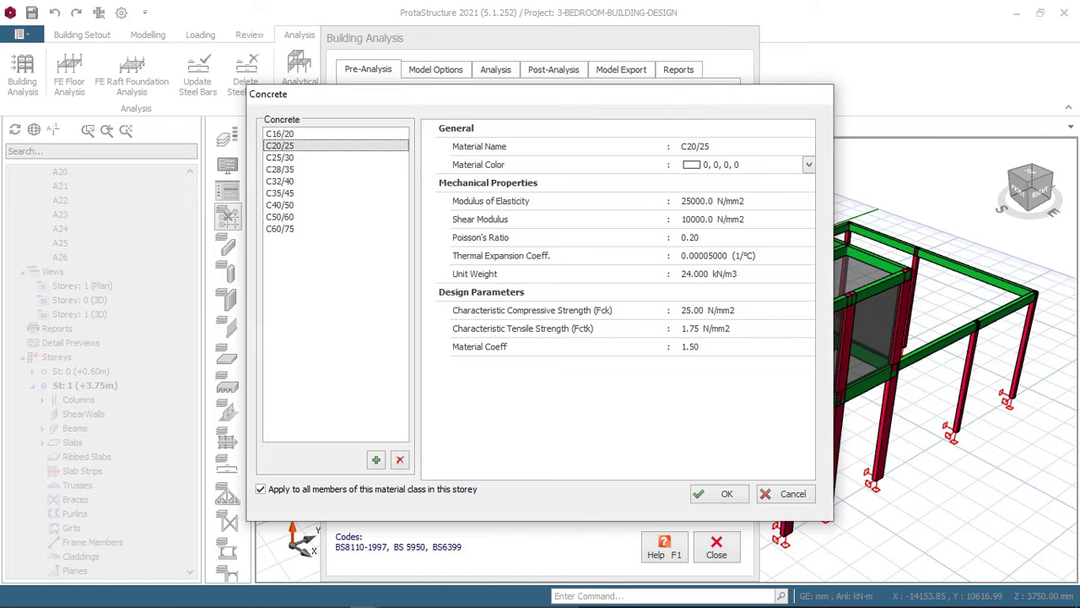
{"action": "left_click", "coordinate": [718, 494]}
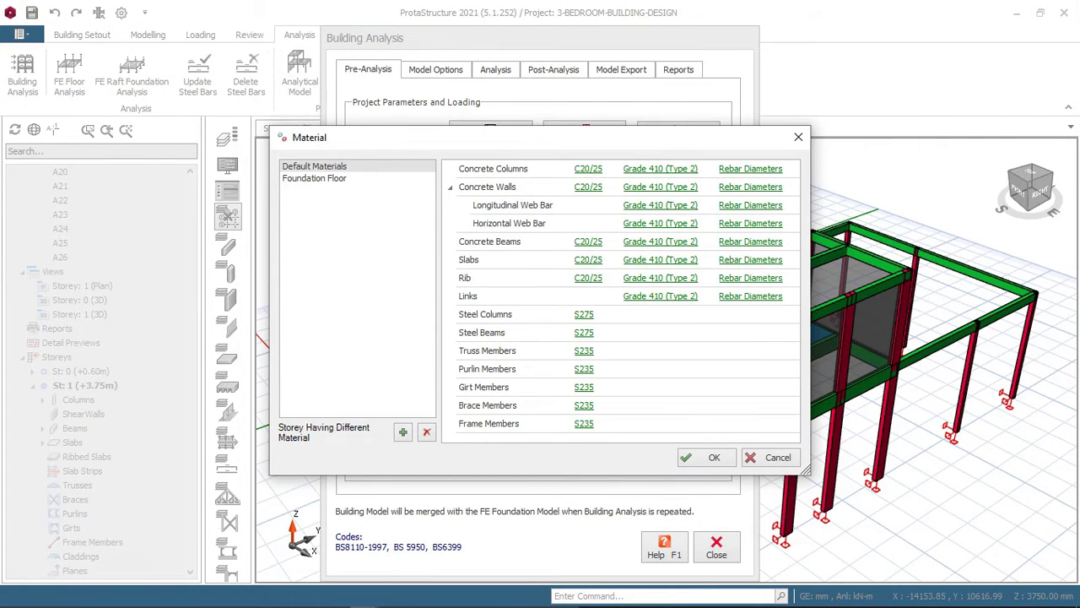
Assign Grade 410 (Type 2) rebar to the concrete columns and apply it to all members of this material class in the storey
{"action": "left_click", "coordinate": [661, 168]}
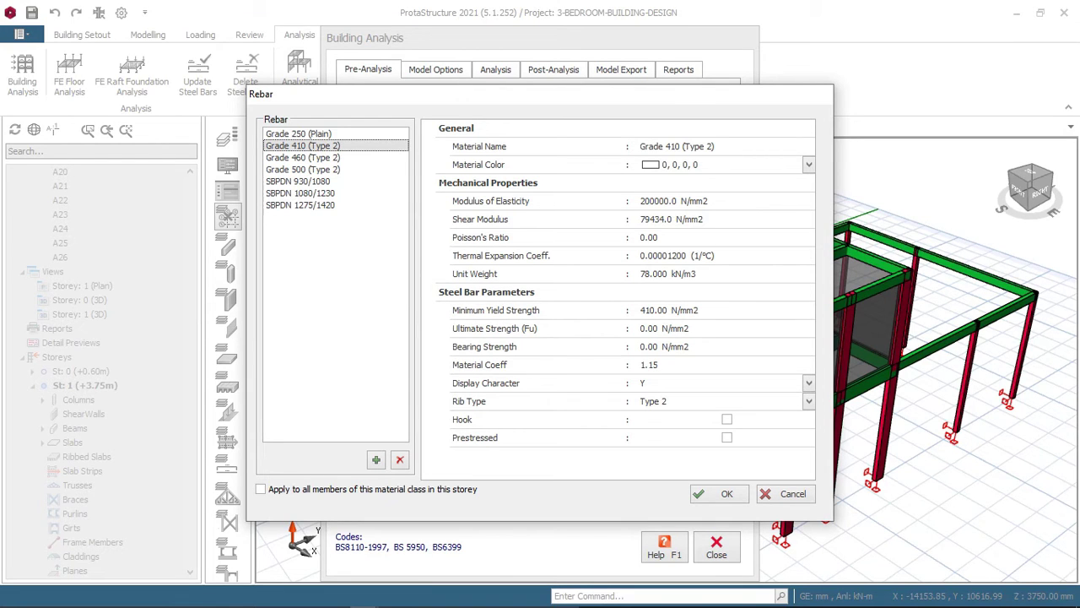
{"action": "left_click", "coordinate": [261, 489]}
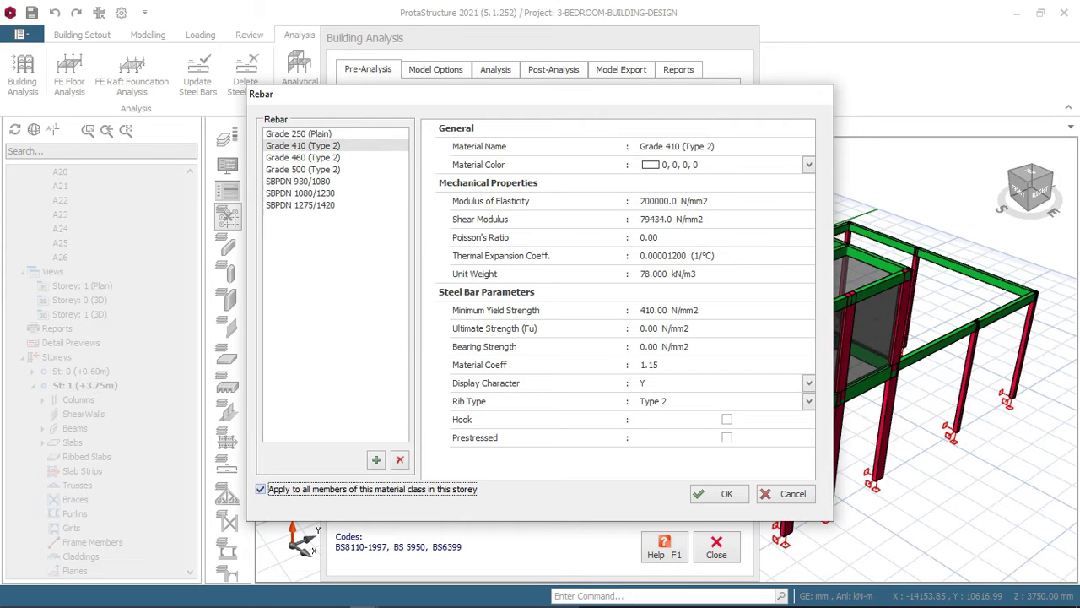
{"action": "left_click", "coordinate": [718, 493]}
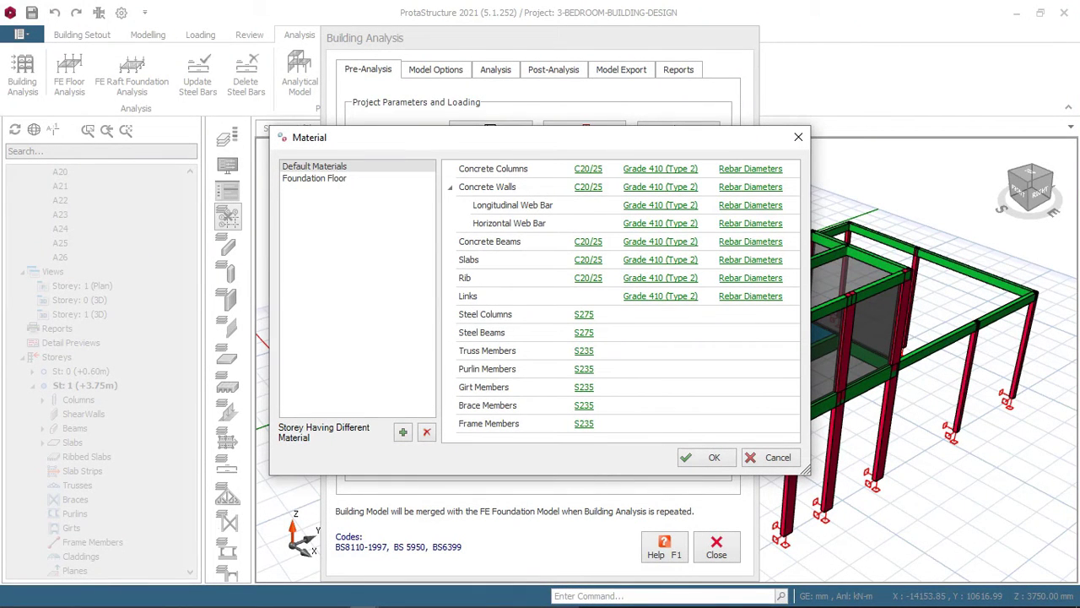
Restrict the rebar diameters allowed for concrete columns to Y16 only in the default materials
{"action": "left_click", "coordinate": [750, 168]}
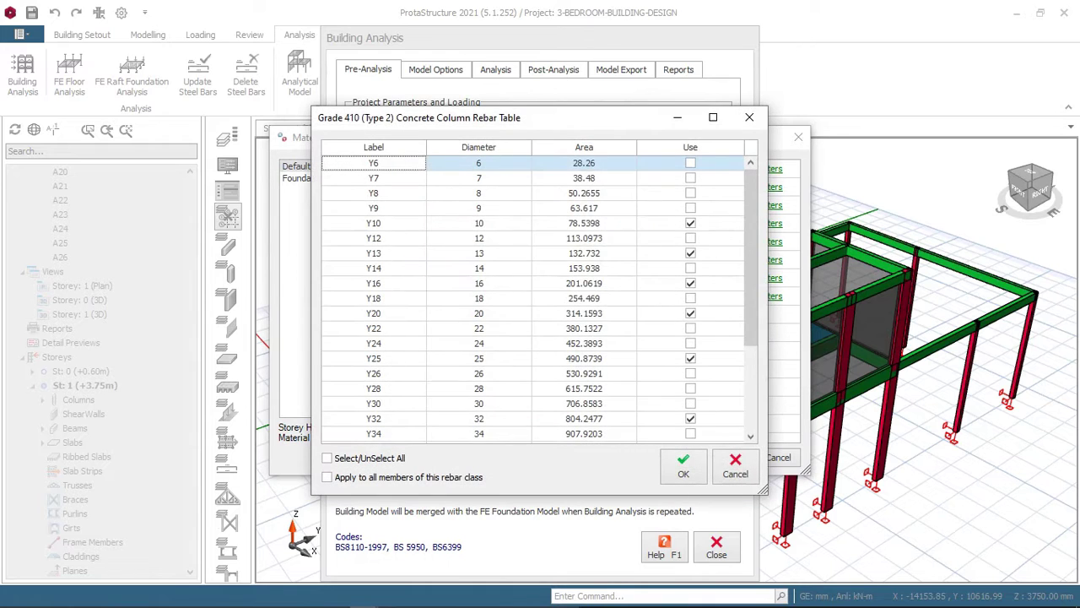
{"action": "left_click", "coordinate": [326, 458]}
{"action": "left_click", "coordinate": [326, 458]}
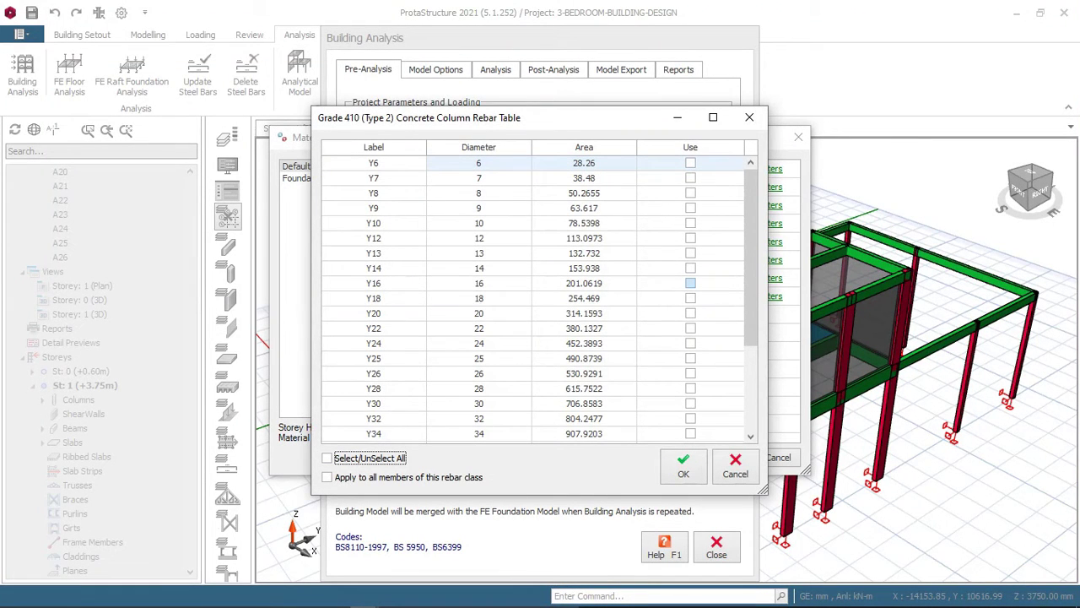
{"action": "left_click", "coordinate": [690, 283]}
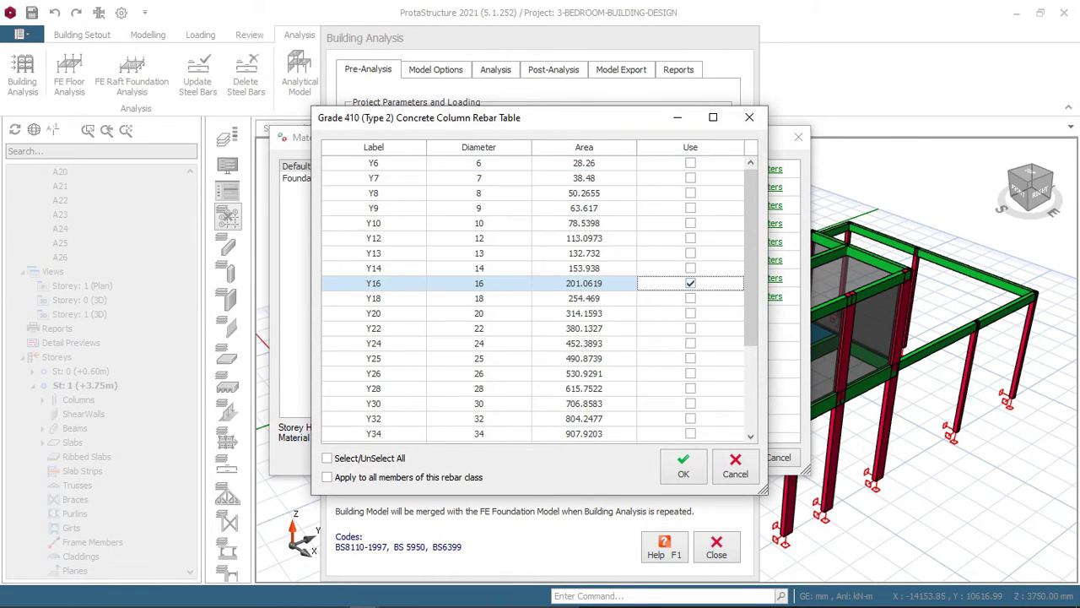
{"action": "left_click", "coordinate": [683, 467]}
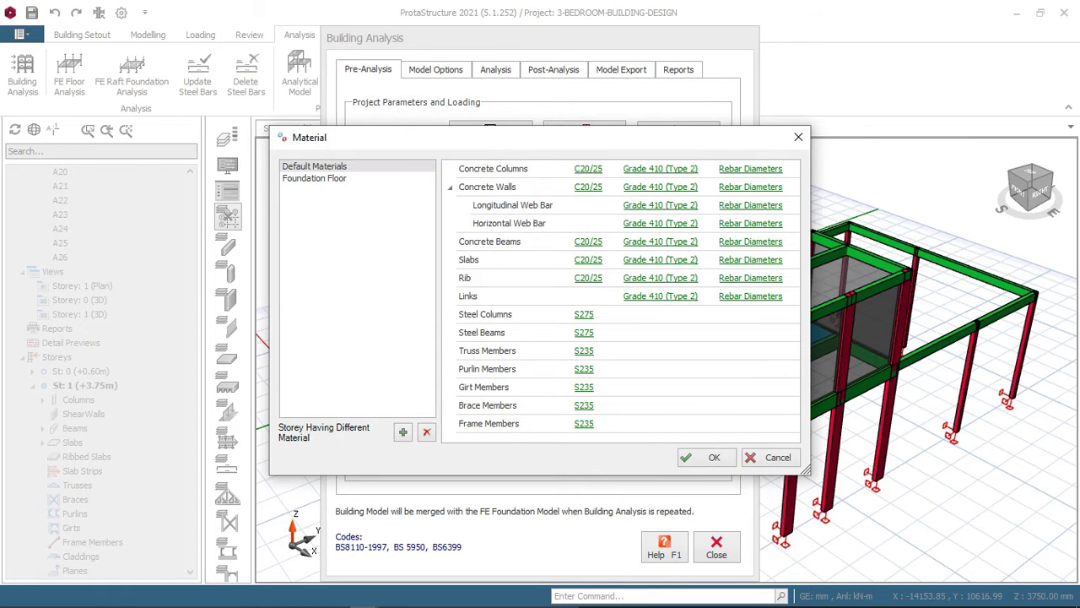
Restrict the rebar diameters allowed for concrete beams to Y12 and Y16 in the default materials
{"action": "left_click_drag", "start_coordinate": [692, 138], "coordinate": [624, 116]}
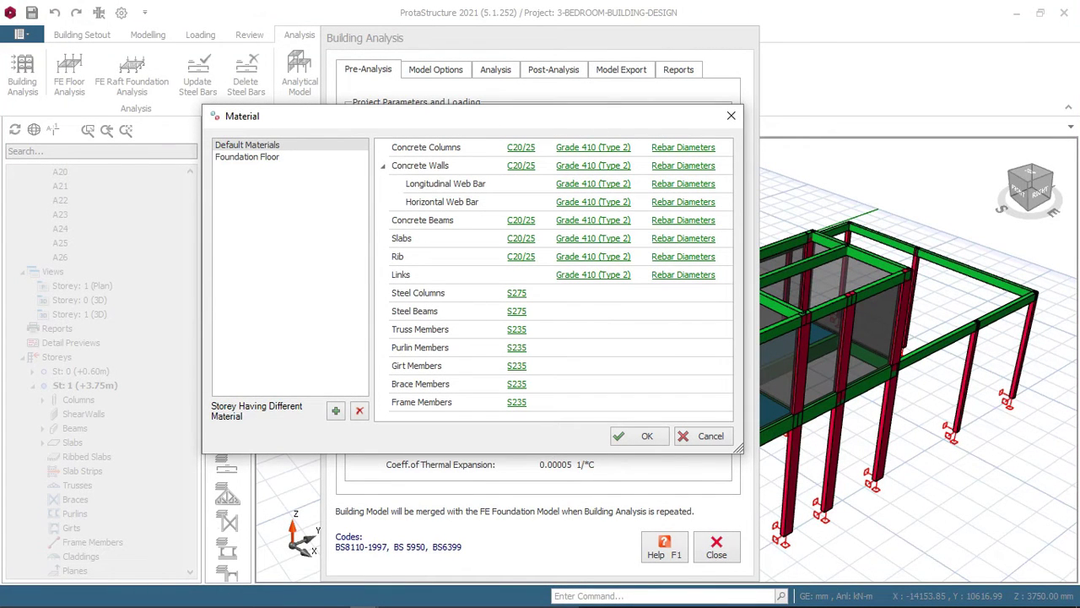
{"action": "left_click", "coordinate": [683, 219]}
{"action": "left_click", "coordinate": [260, 436]}
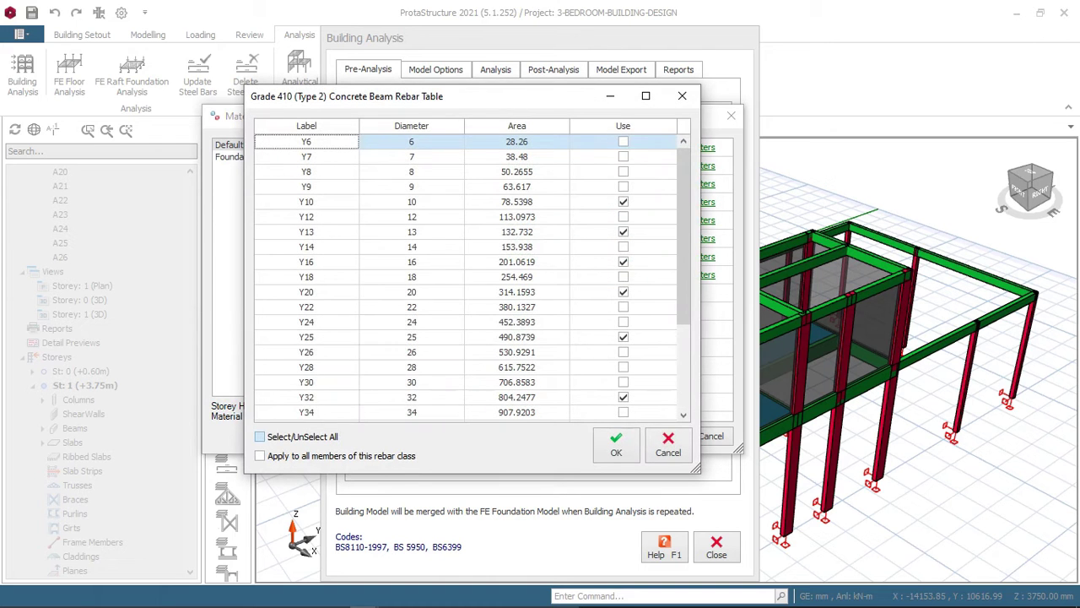
{"action": "left_click", "coordinate": [260, 436]}
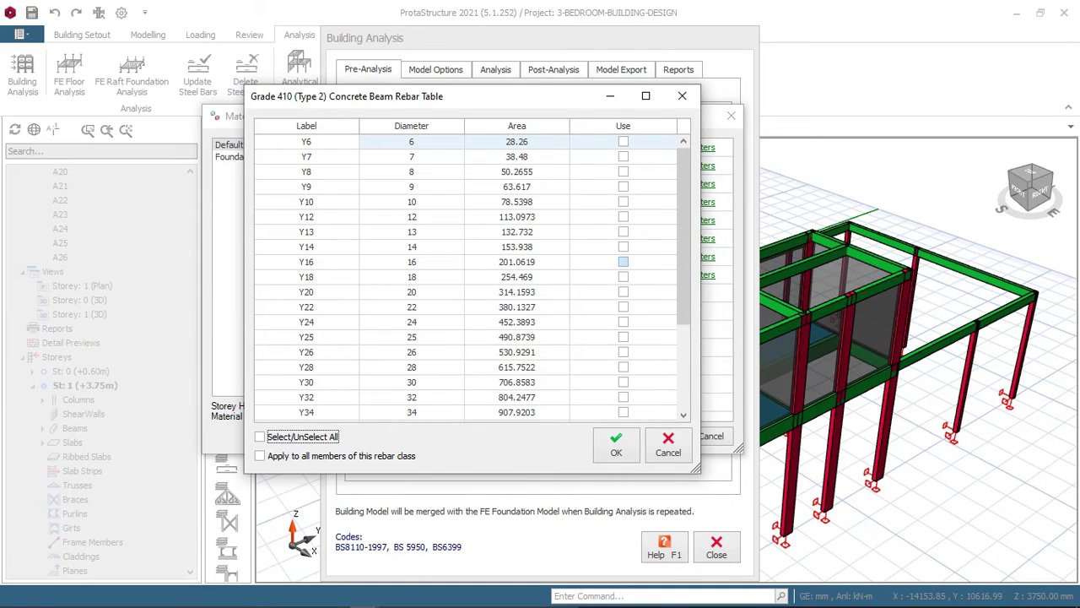
{"action": "left_click", "coordinate": [623, 262]}
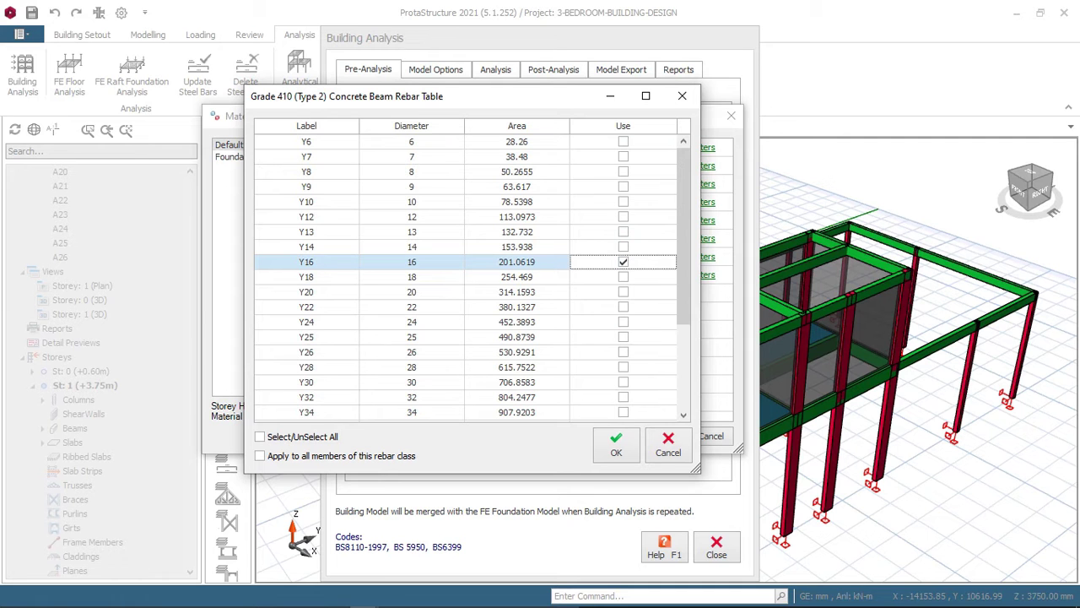
{"action": "left_click", "coordinate": [623, 217]}
{"action": "left_click", "coordinate": [616, 444]}
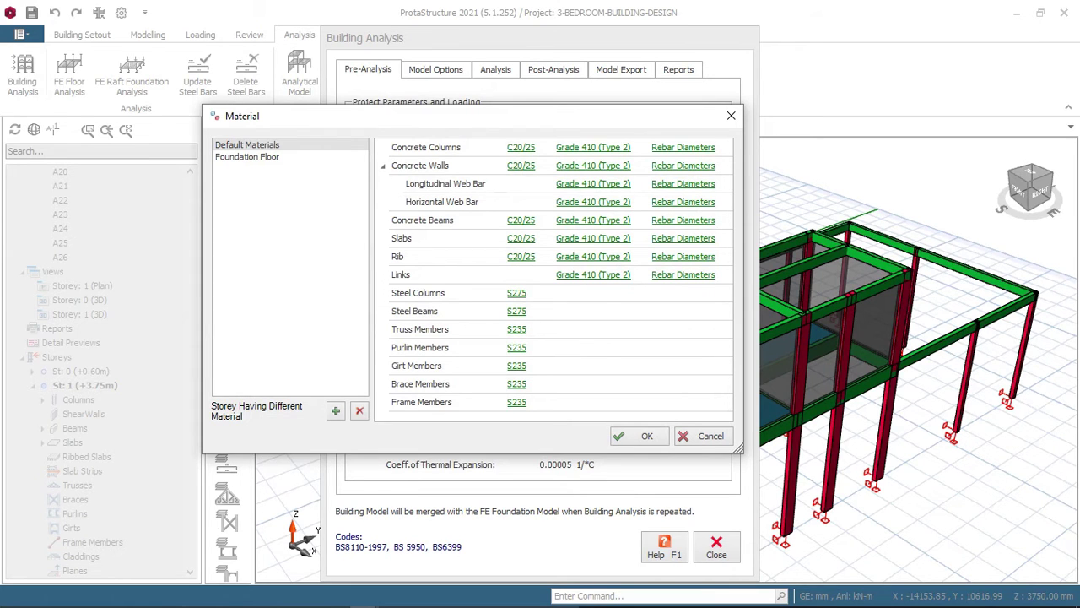
Add Y12 to the rebar diameters allowed for concrete columns
{"action": "left_click", "coordinate": [683, 147]}
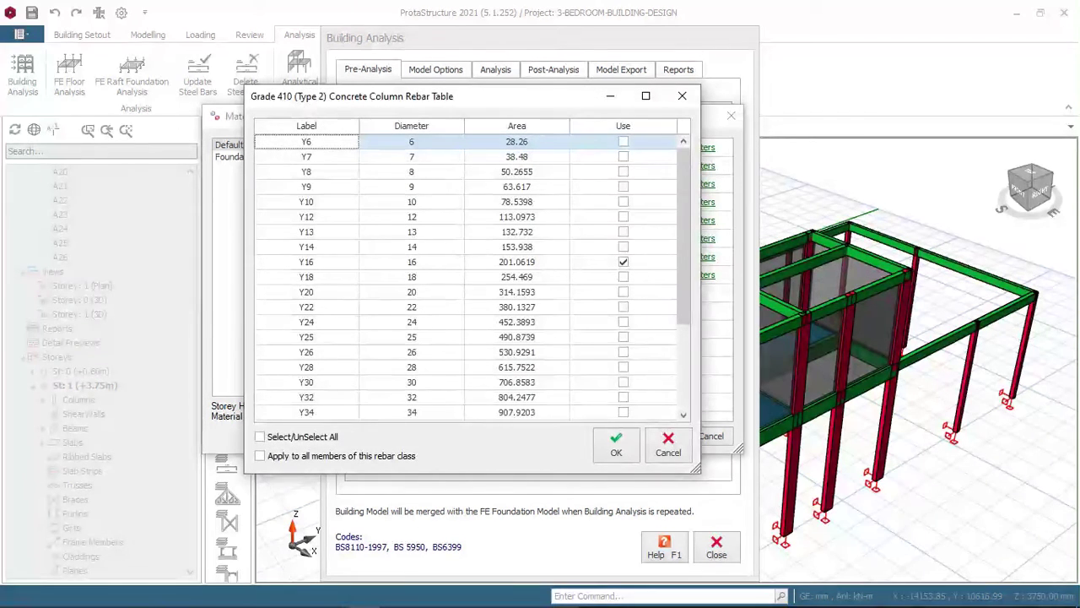
{"action": "left_click", "coordinate": [622, 217]}
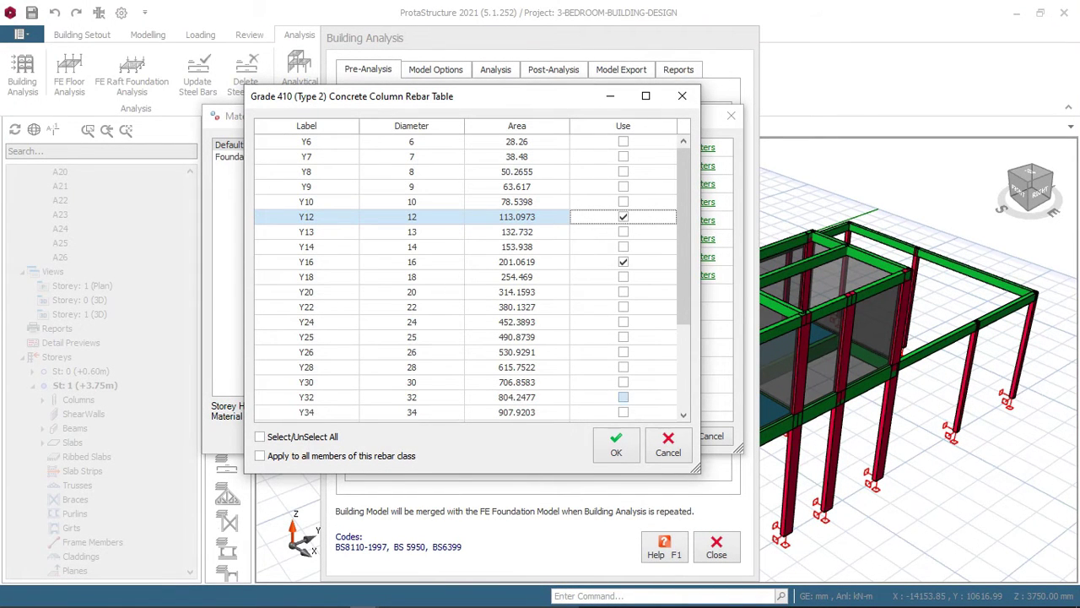
{"action": "left_click", "coordinate": [616, 445]}
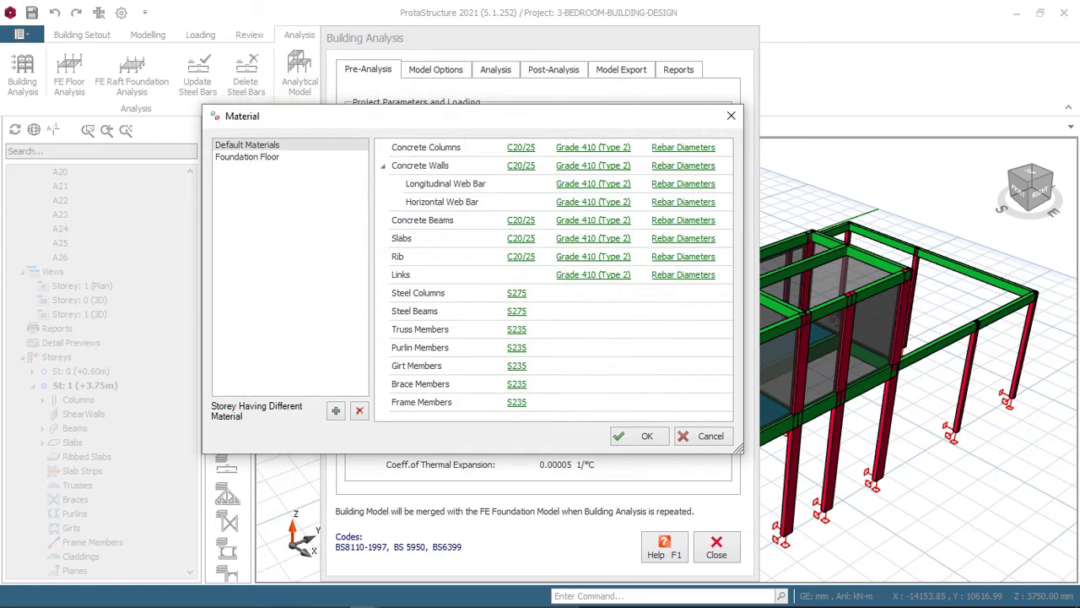
Restrict the rebar diameters allowed for slabs to Y12 only in the default materials
{"action": "left_click", "coordinate": [683, 238]}
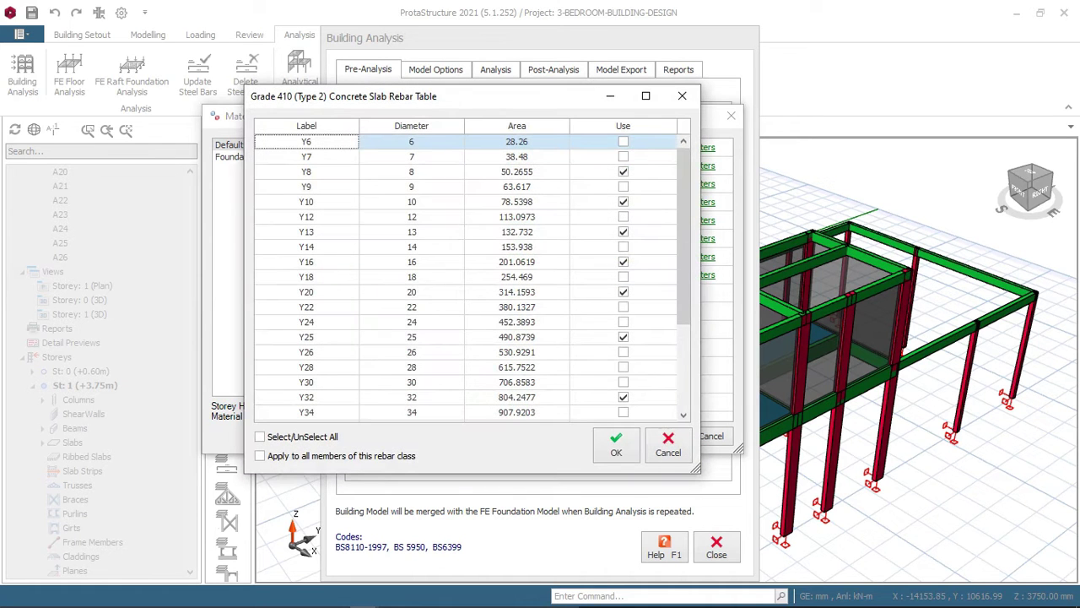
{"action": "left_click", "coordinate": [259, 436]}
{"action": "left_click", "coordinate": [260, 436]}
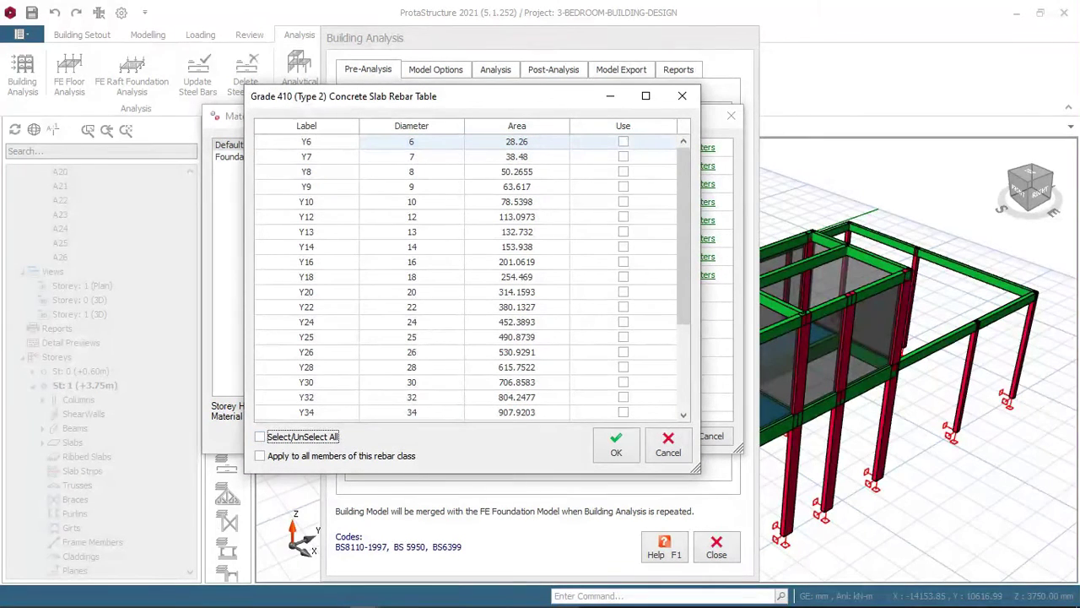
{"action": "left_click", "coordinate": [623, 217]}
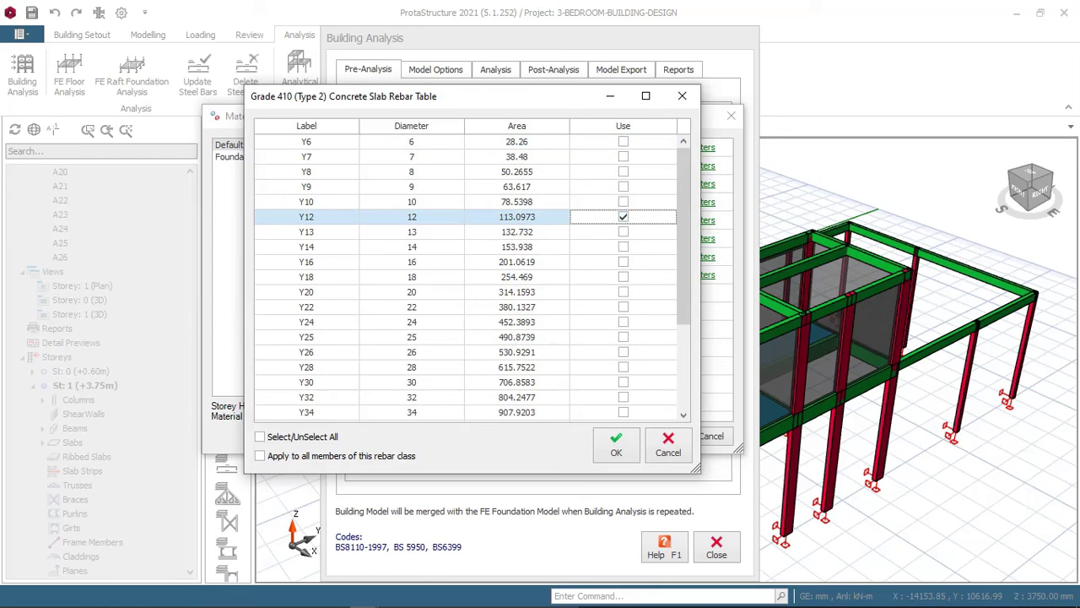
{"action": "left_click", "coordinate": [616, 445]}
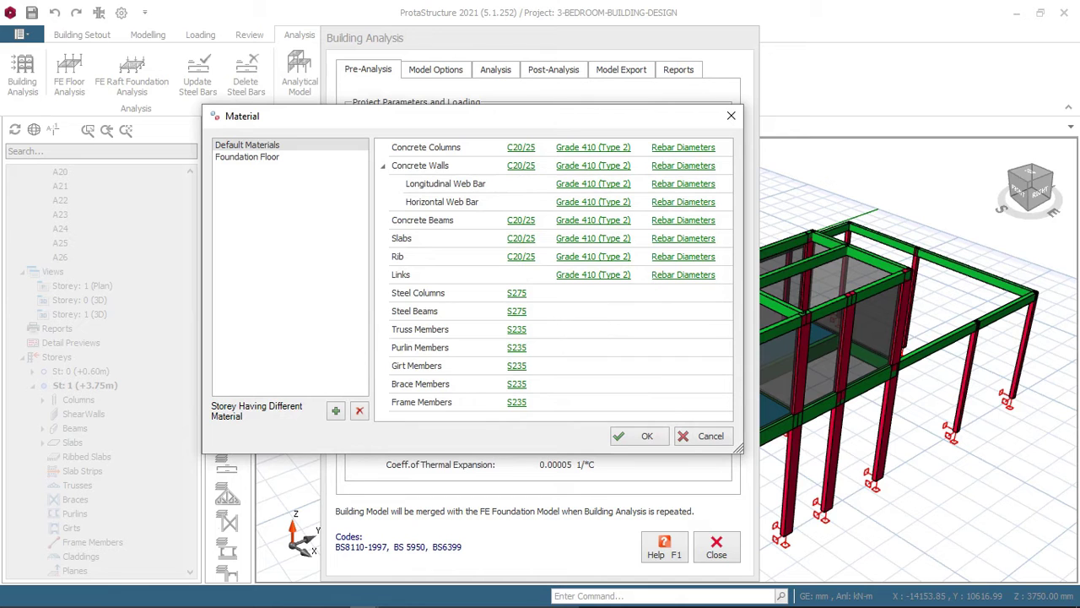
Restrict the rebar diameters allowed for links to Y8 and Y10 in the default materials
{"action": "left_click", "coordinate": [593, 274]}
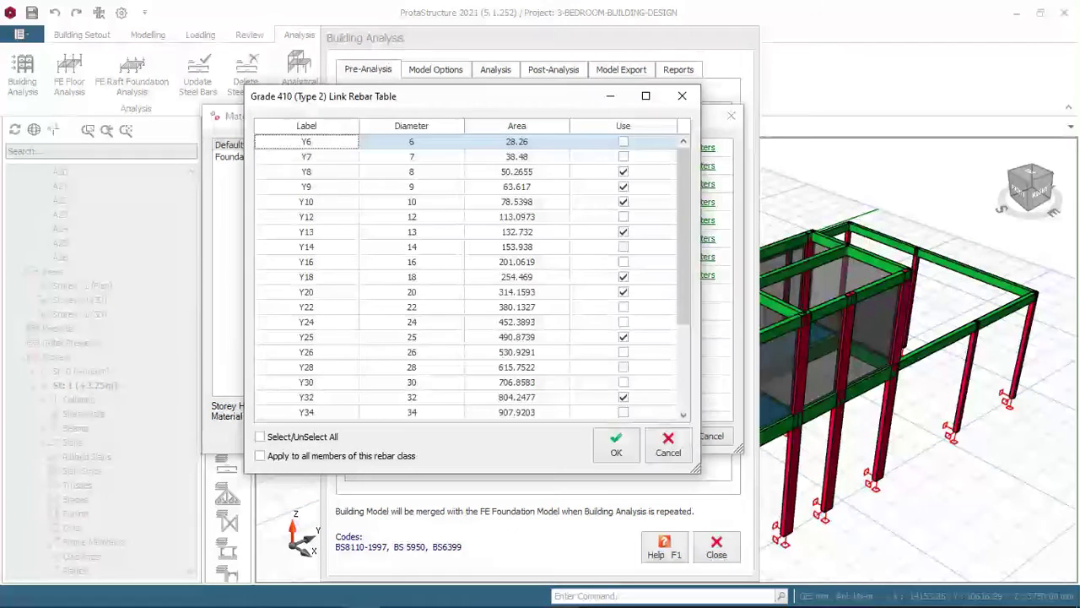
{"action": "left_click", "coordinate": [259, 436]}
{"action": "left_click", "coordinate": [260, 436]}
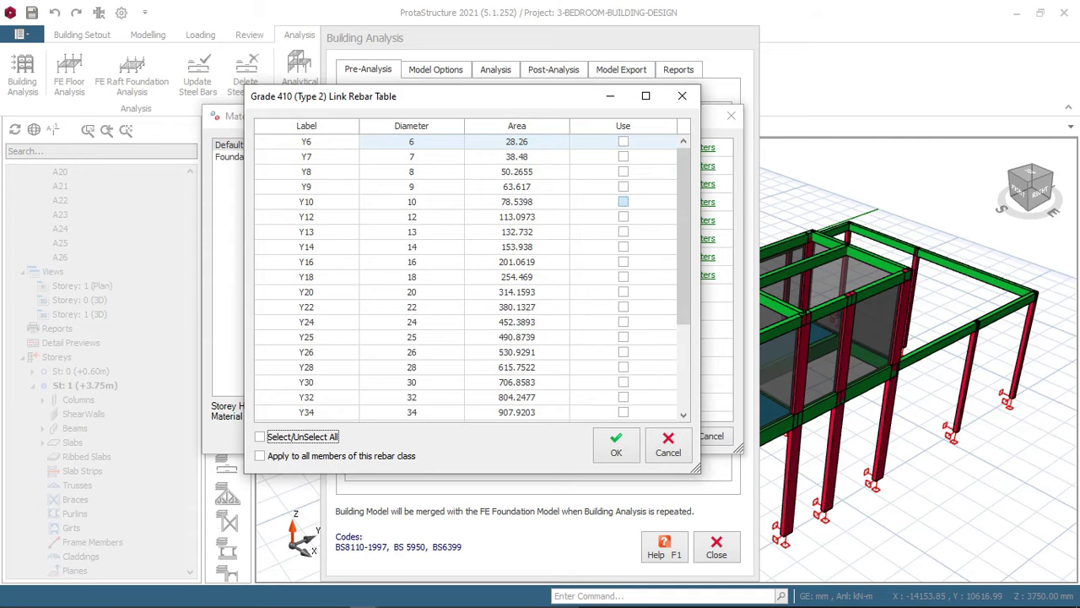
{"action": "left_click", "coordinate": [622, 202]}
{"action": "left_click", "coordinate": [616, 445]}
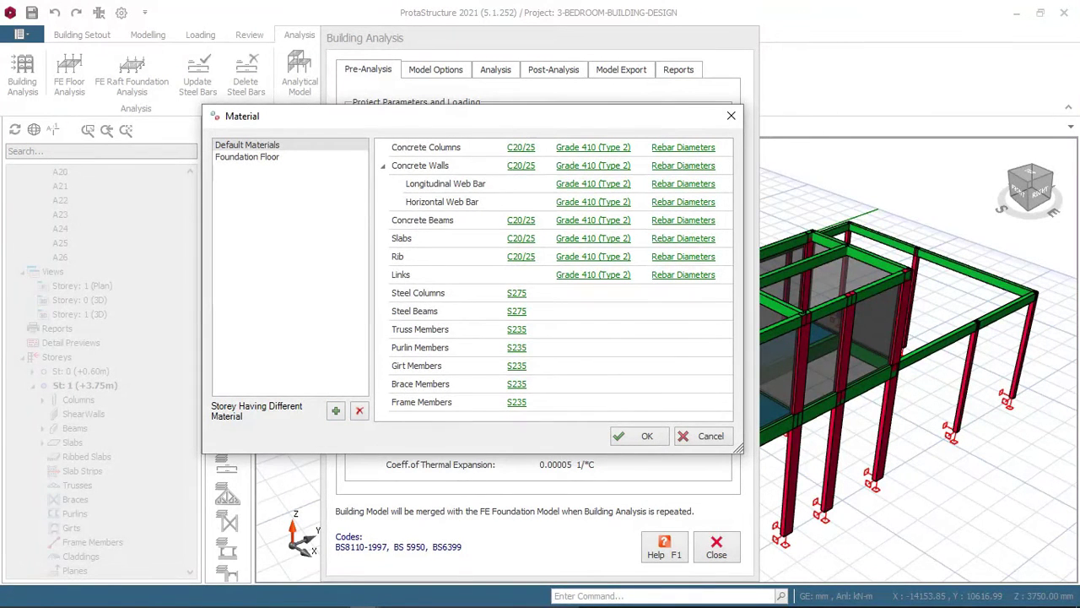
{"action": "left_click", "coordinate": [682, 274]}
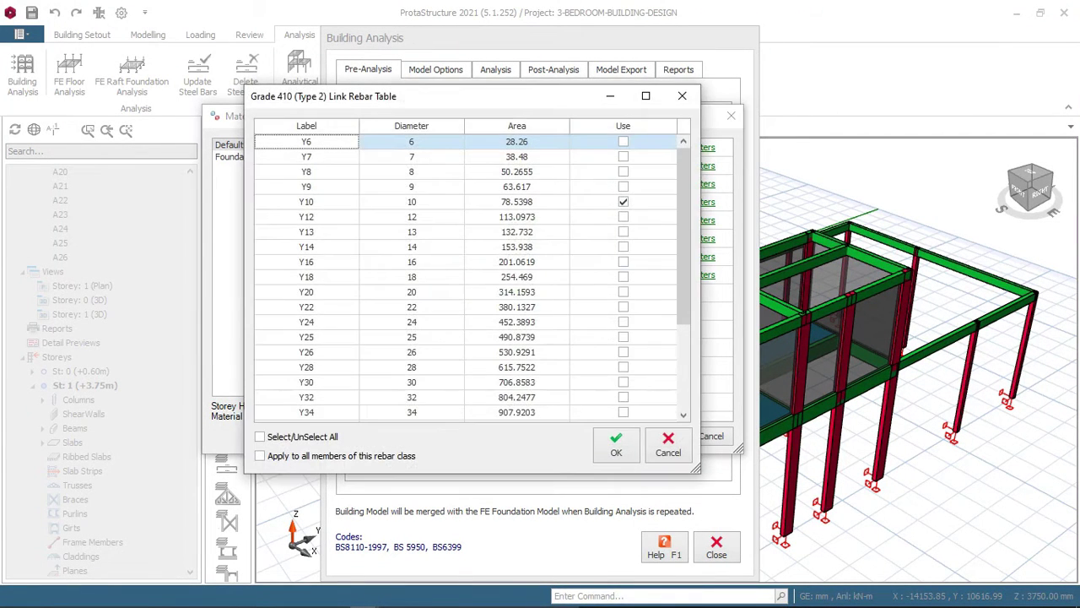
{"action": "left_click", "coordinate": [622, 171]}
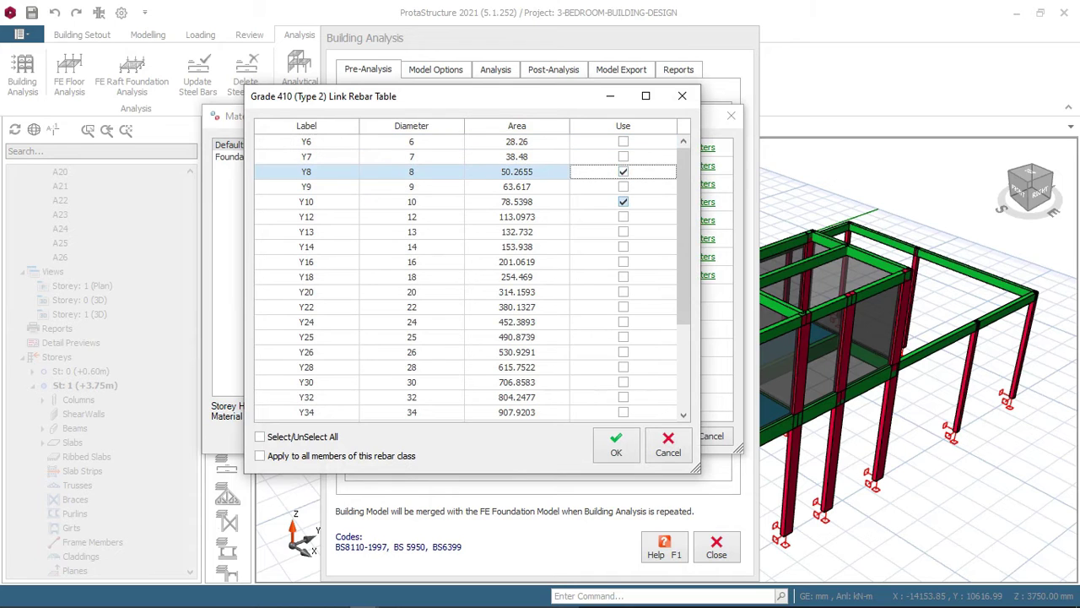
{"action": "left_click", "coordinate": [616, 445]}
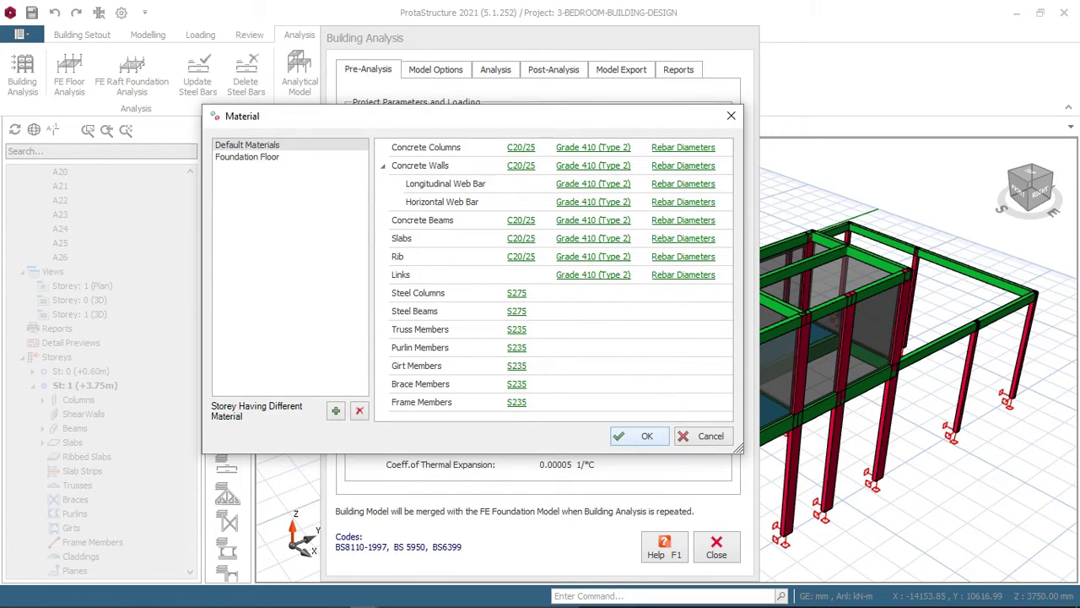
For the foundation floor, restrict the rebar diameters allowed for foundations to Y12 only
{"action": "left_click", "coordinate": [247, 156]}
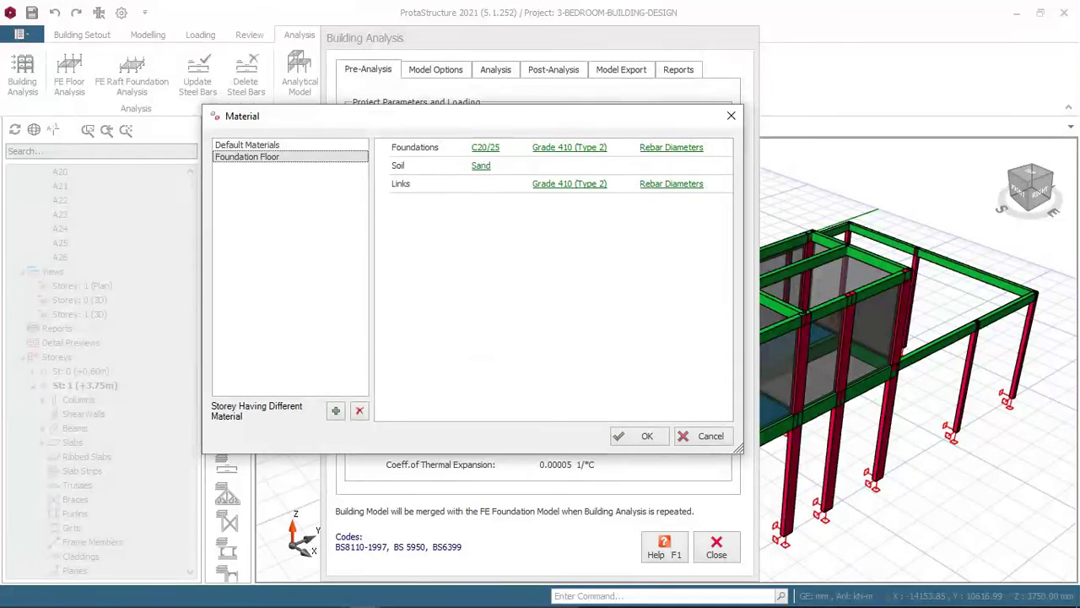
{"action": "left_click", "coordinate": [671, 147]}
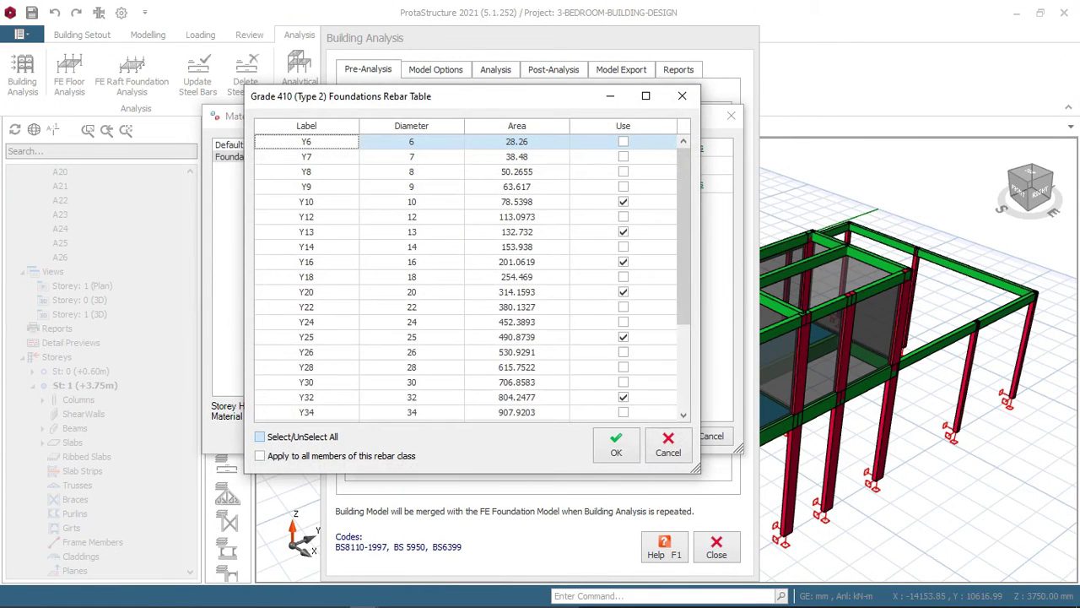
{"action": "left_click", "coordinate": [260, 436]}
{"action": "left_click", "coordinate": [260, 436]}
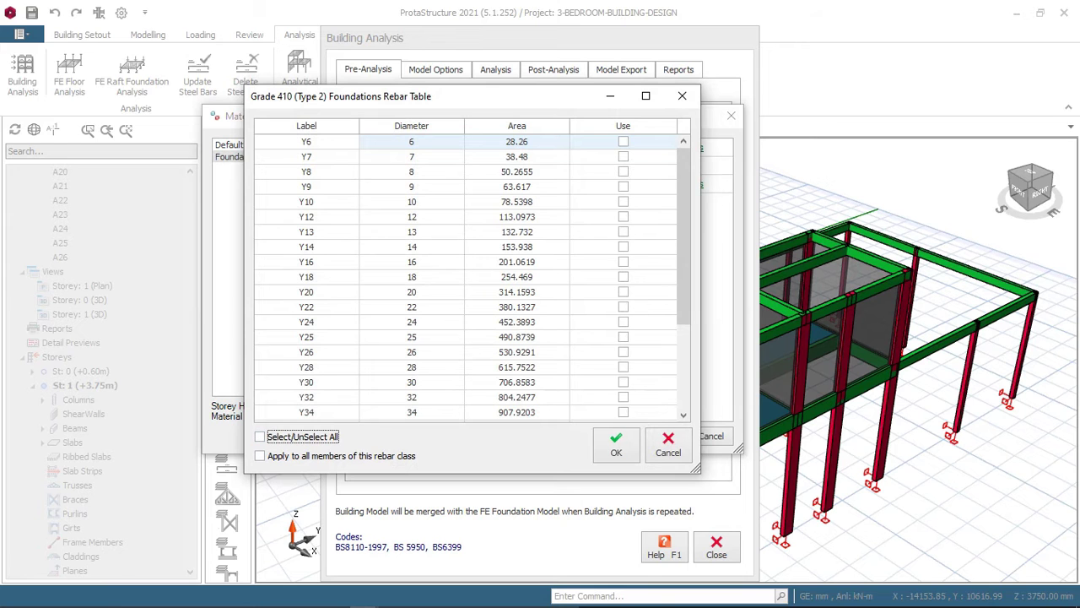
{"action": "left_click", "coordinate": [623, 216]}
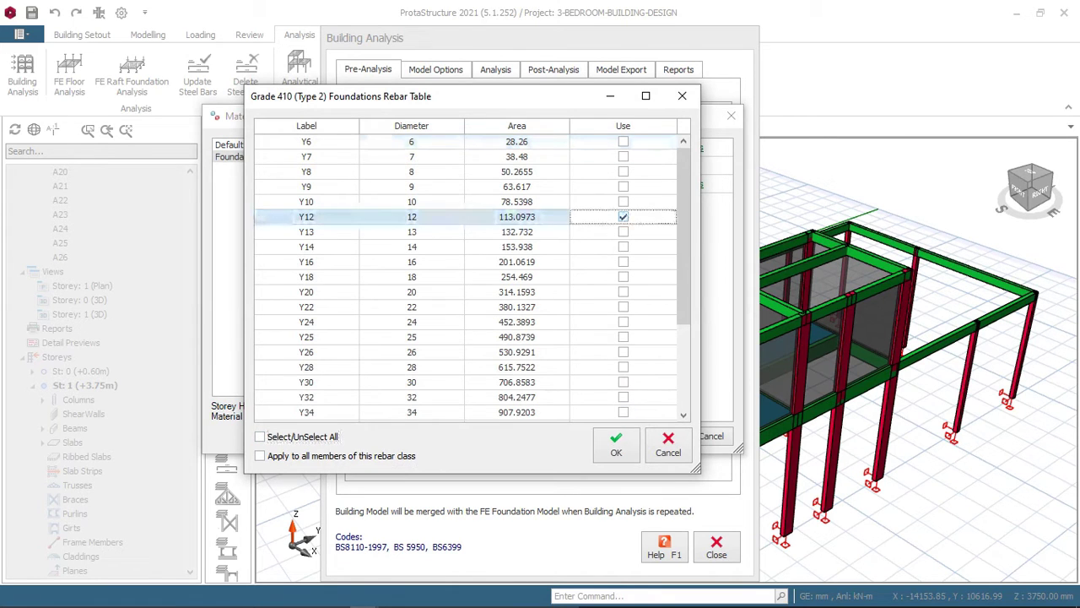
{"action": "left_click", "coordinate": [616, 445]}
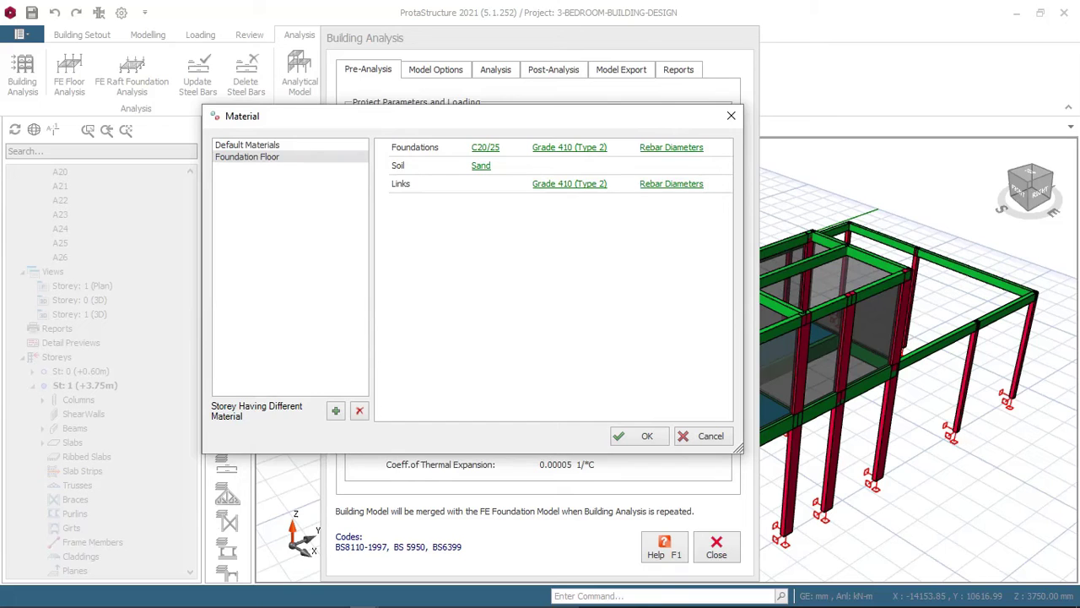
Accept Y8 and Y10 as the foundation floor link diameters and apply the material settings
{"action": "left_click", "coordinate": [671, 183]}
{"action": "left_click", "coordinate": [622, 171]}
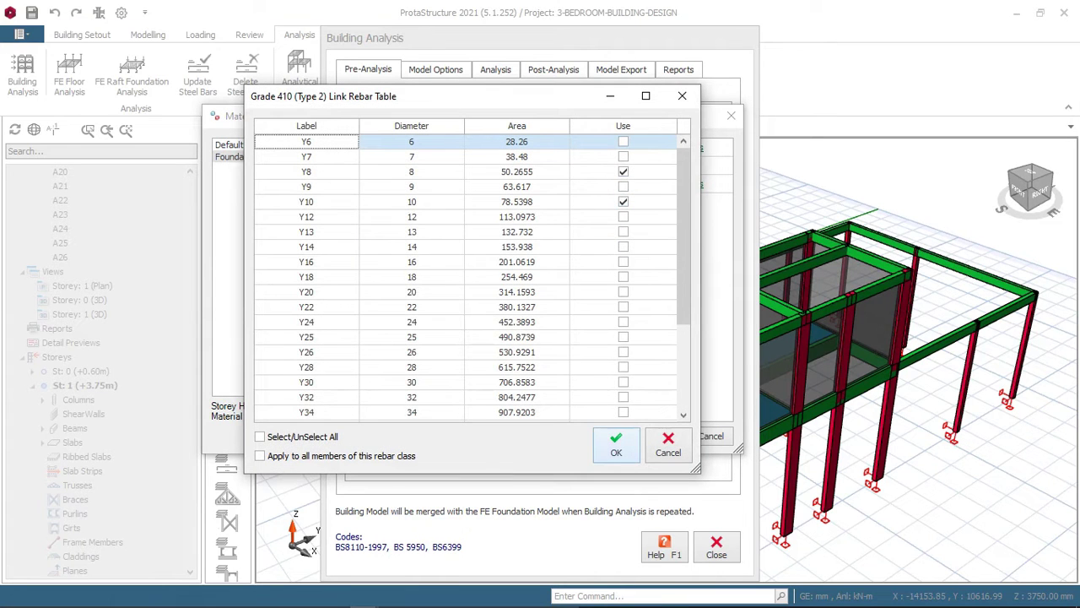
{"action": "left_click", "coordinate": [616, 445]}
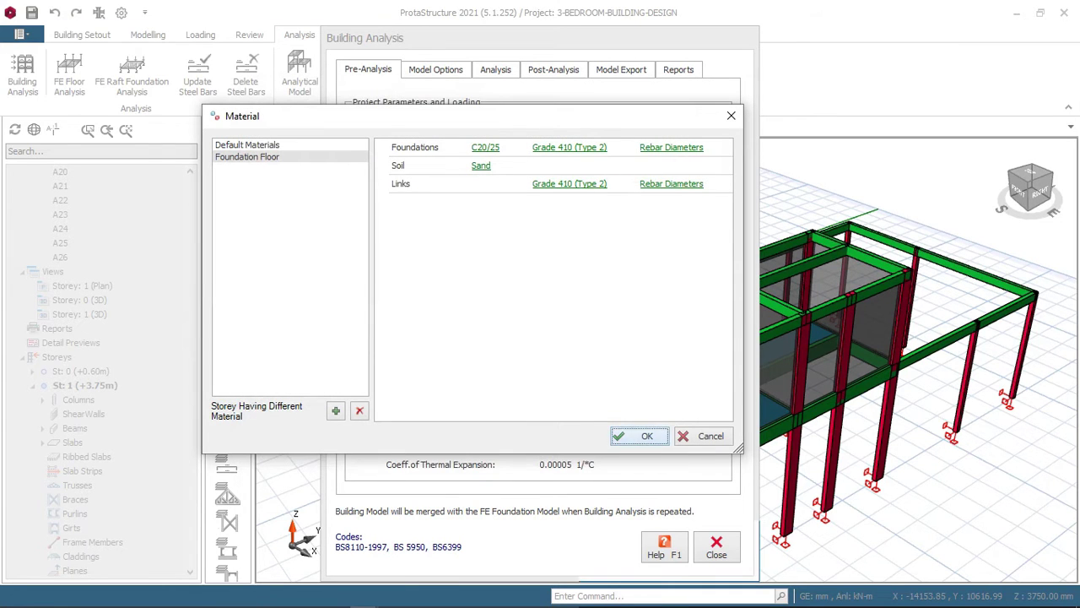
{"action": "key", "text": "Return"}
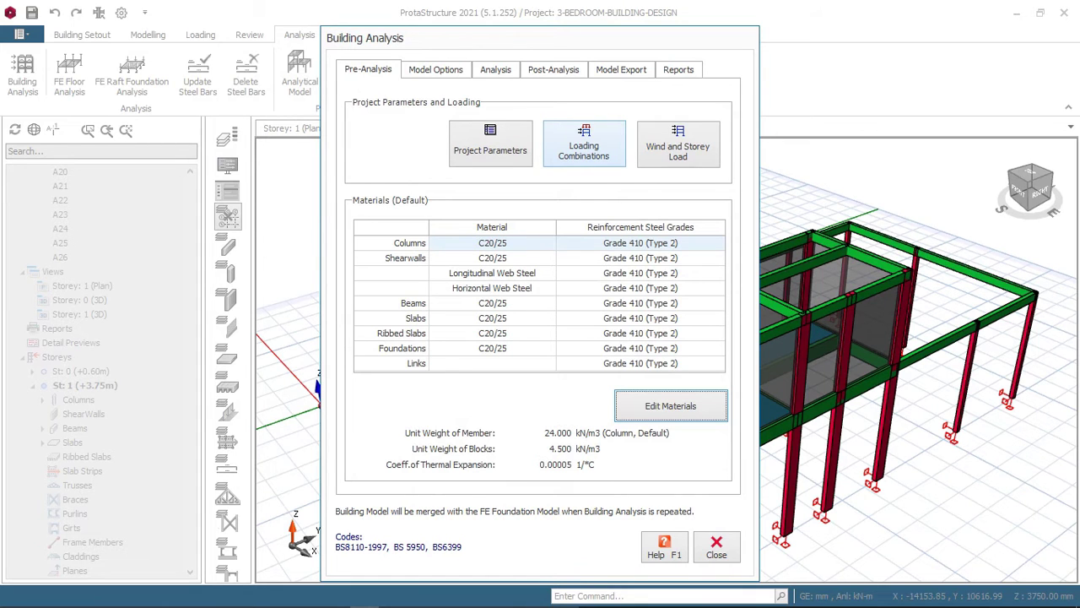
Generate the load combinations automatically with dead, live and pattern loads, using unfavourable coefficients of 1.4 for G and 1.6 for Q, and accept them
{"action": "left_click", "coordinate": [584, 143]}
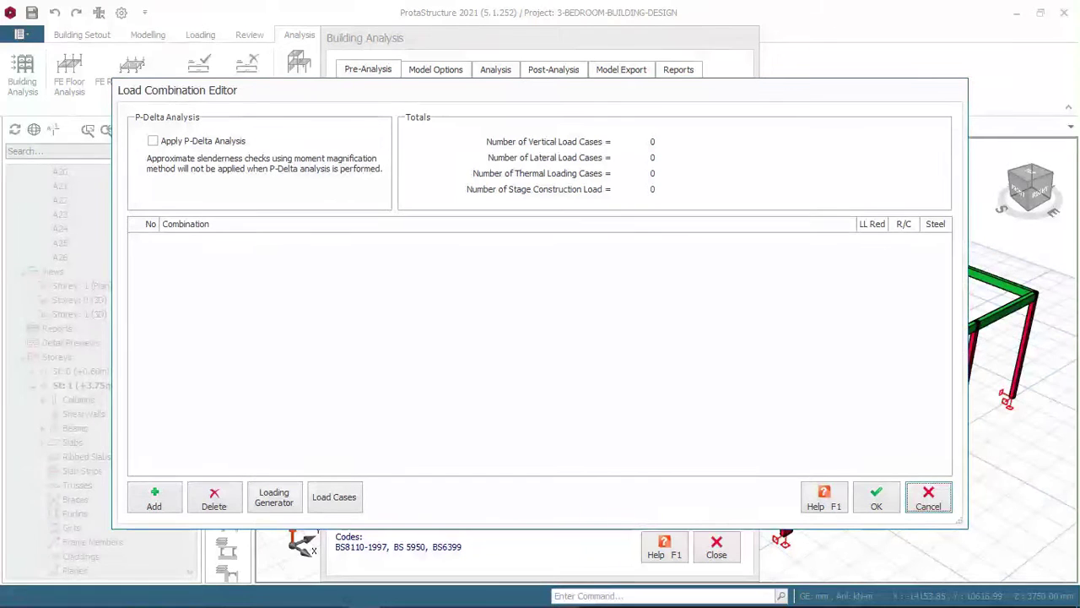
{"action": "left_click", "coordinate": [275, 497]}
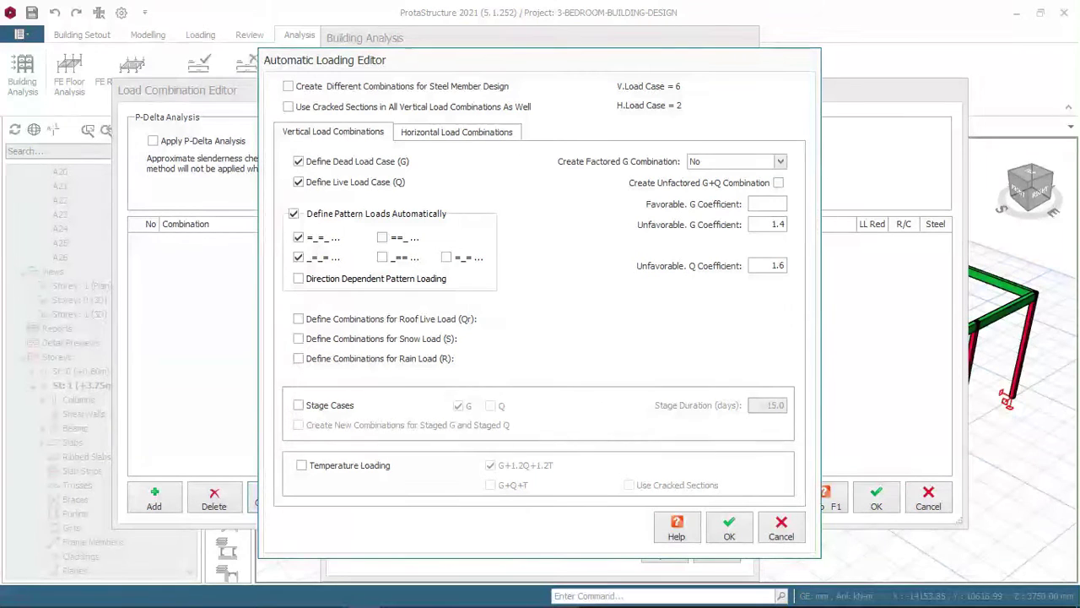
{"action": "left_click", "coordinate": [456, 132]}
{"action": "left_click", "coordinate": [333, 132]}
{"action": "left_click", "coordinate": [729, 528]}
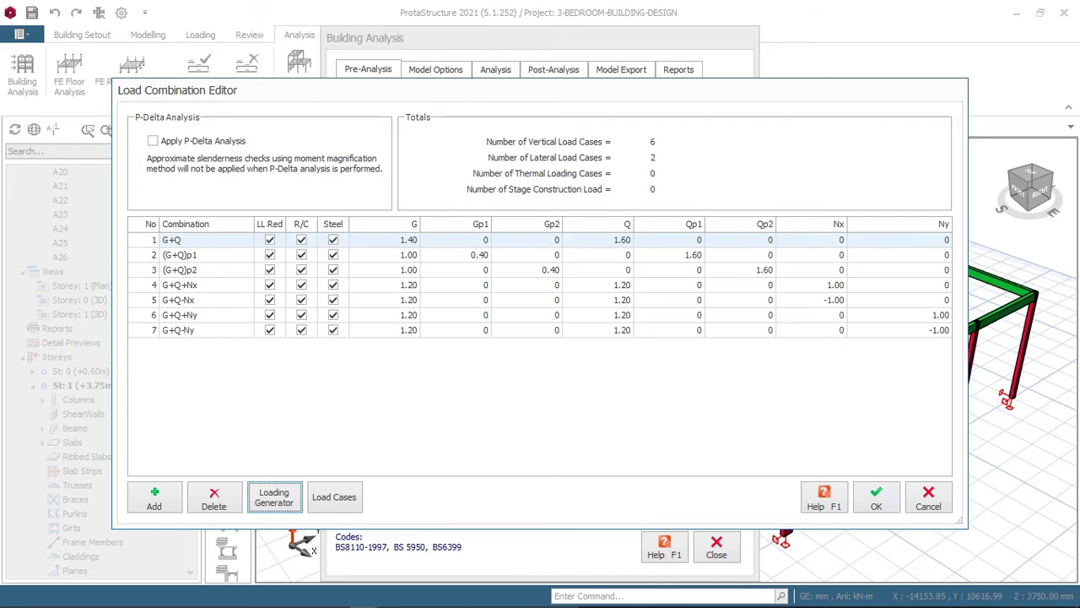
{"action": "left_click", "coordinate": [876, 497]}
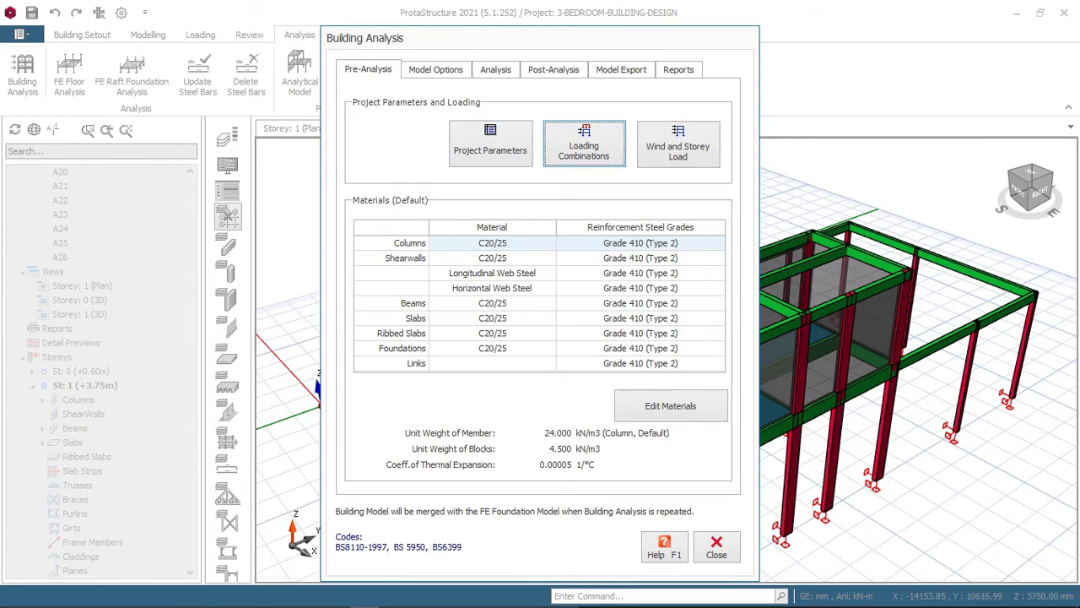
Run the Building Model Check with all checks enabled for all storeys and close the check log
{"action": "left_click", "coordinate": [495, 69]}
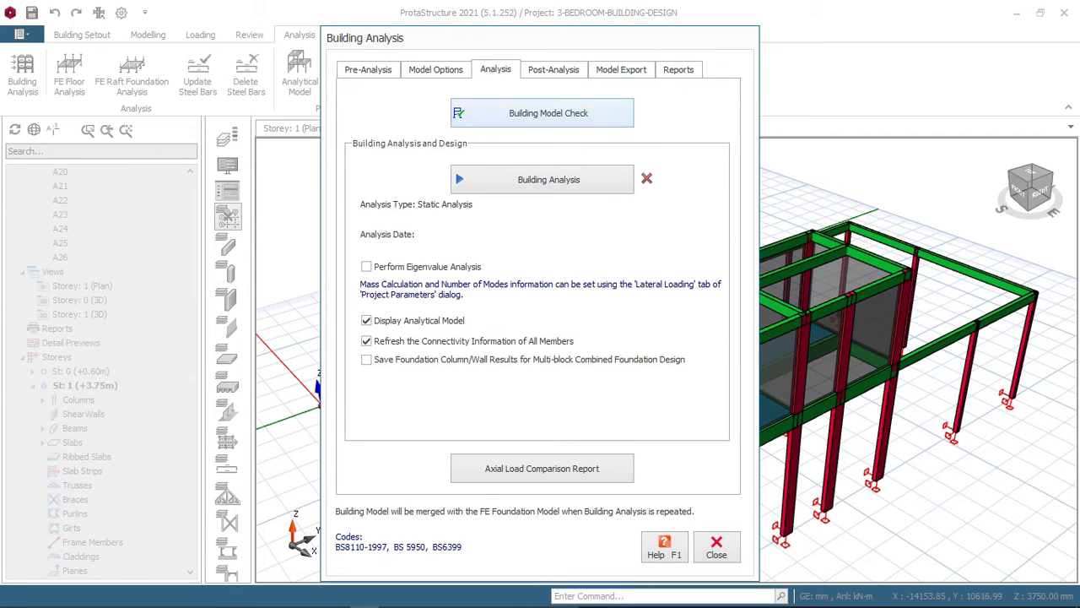
{"action": "left_click", "coordinate": [542, 113]}
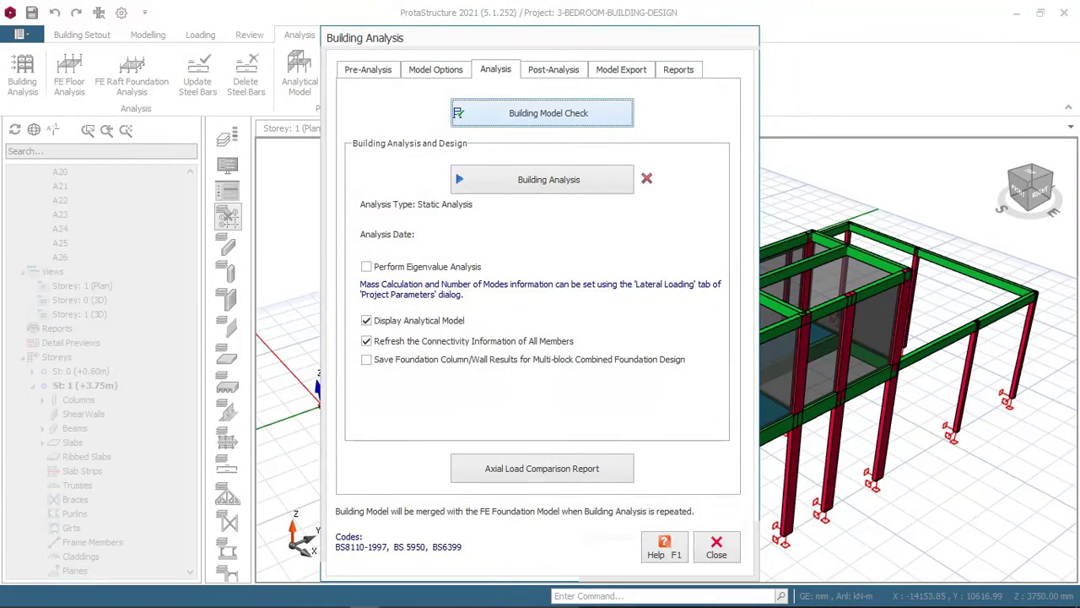
{"action": "left_click", "coordinate": [610, 520]}
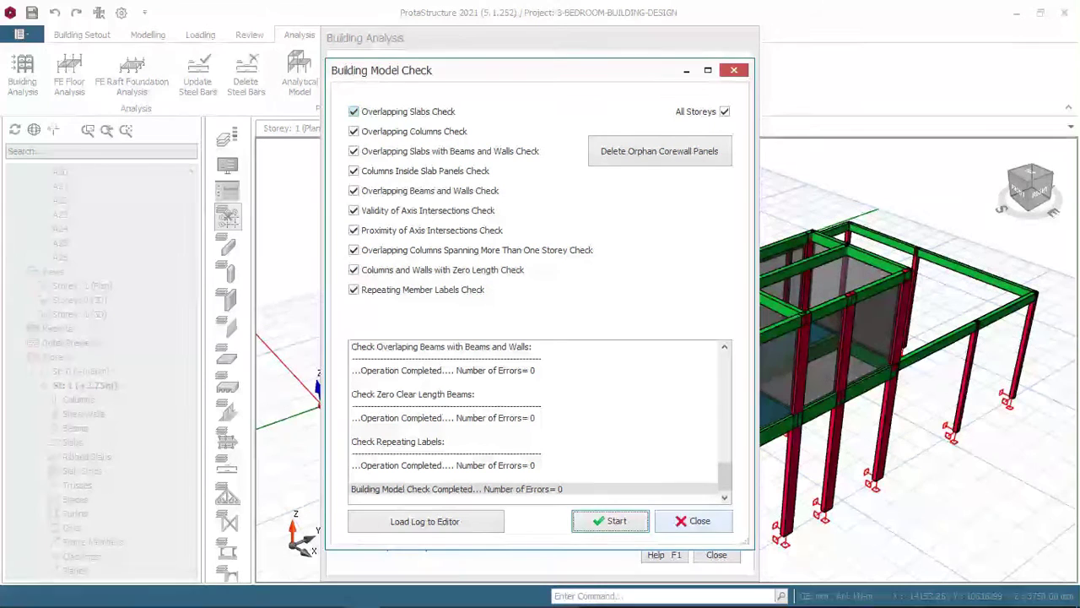
{"action": "left_click", "coordinate": [693, 520]}
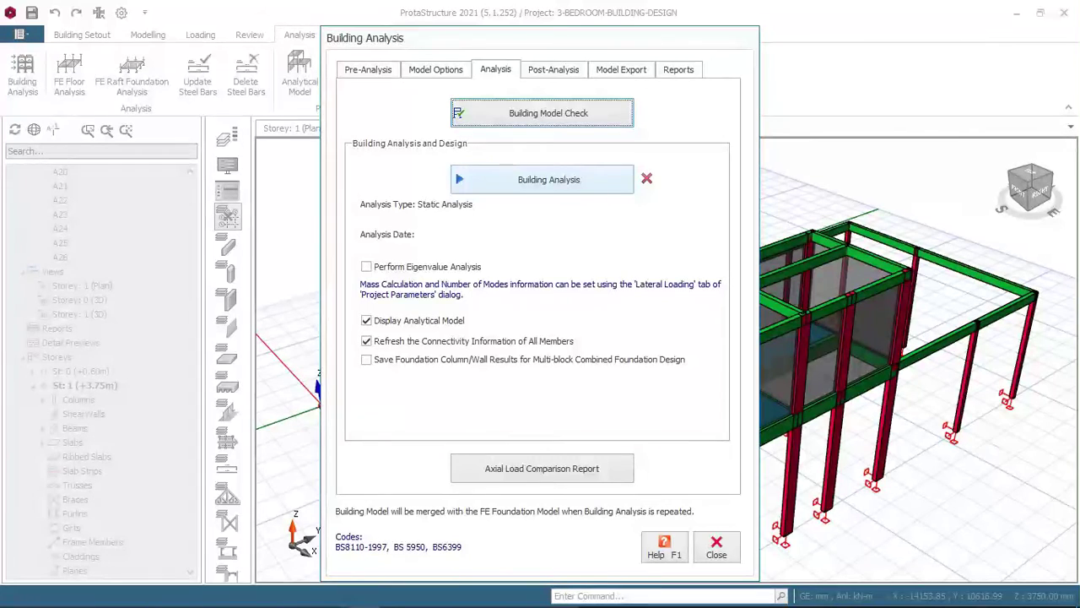
Run the building analysis with Column/Wall and Beam Reinforcement Design included, accept the axial load warnings and close the analysis
{"action": "left_click", "coordinate": [542, 179]}
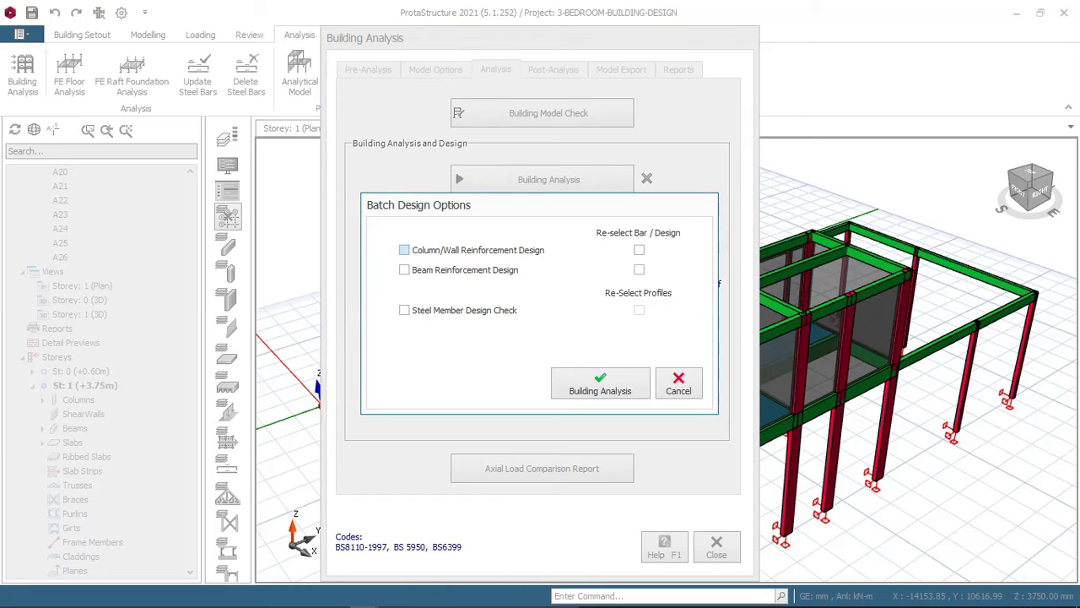
{"action": "left_click", "coordinate": [404, 250]}
{"action": "left_click", "coordinate": [404, 269]}
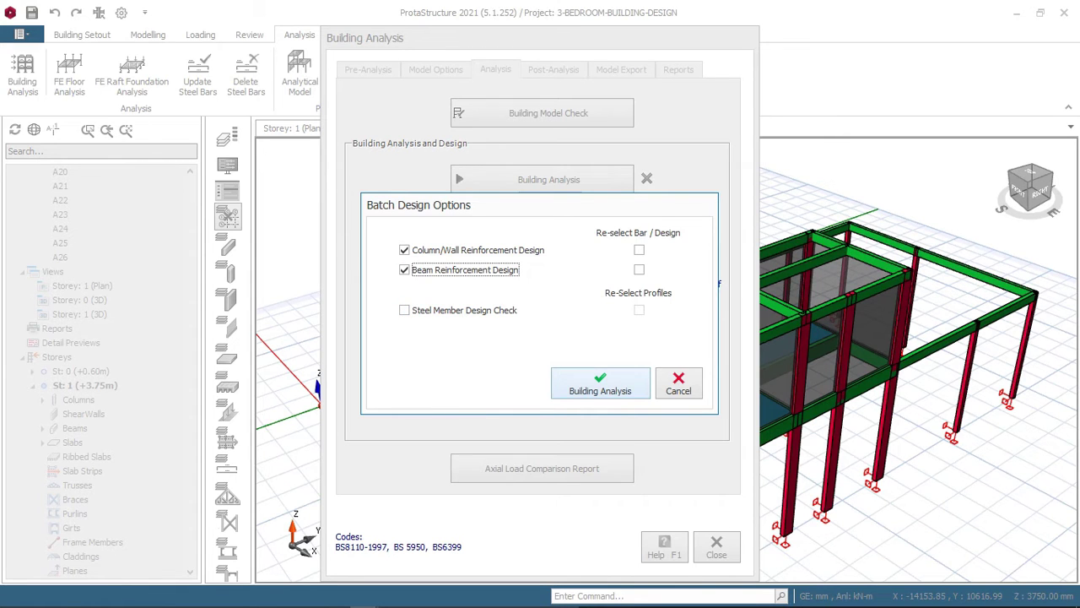
{"action": "key", "text": "Return"}
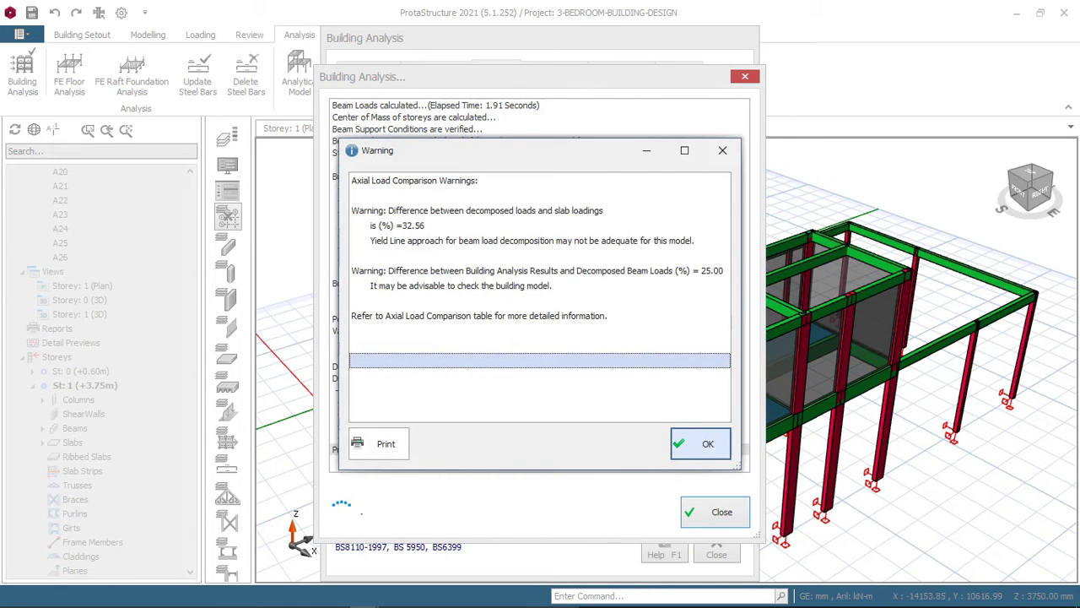
{"action": "key", "text": "Return"}
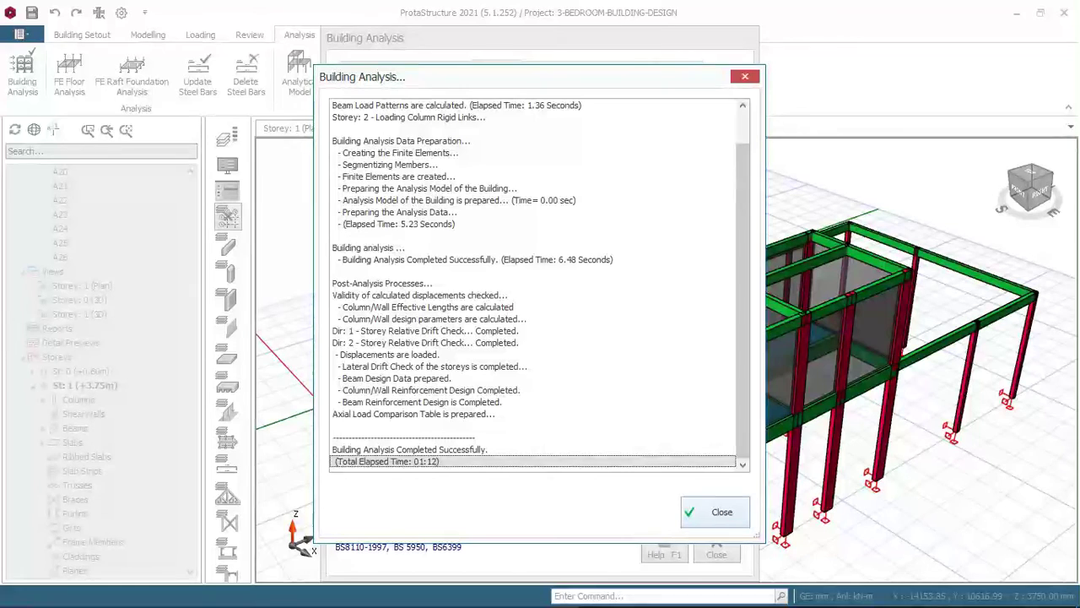
{"action": "key", "text": "Return"}
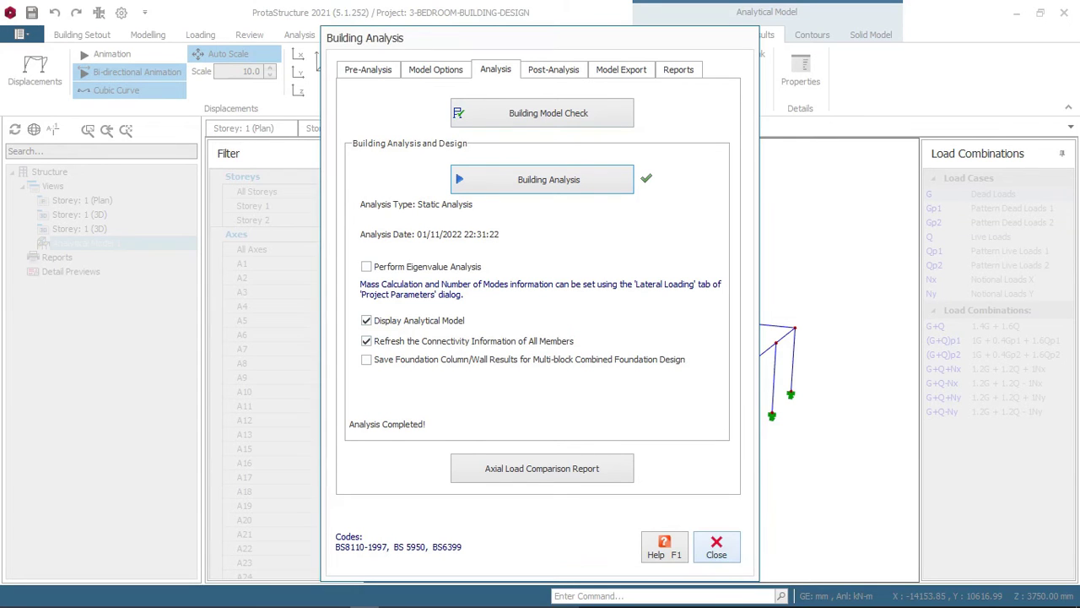
{"action": "left_click", "coordinate": [717, 546]}
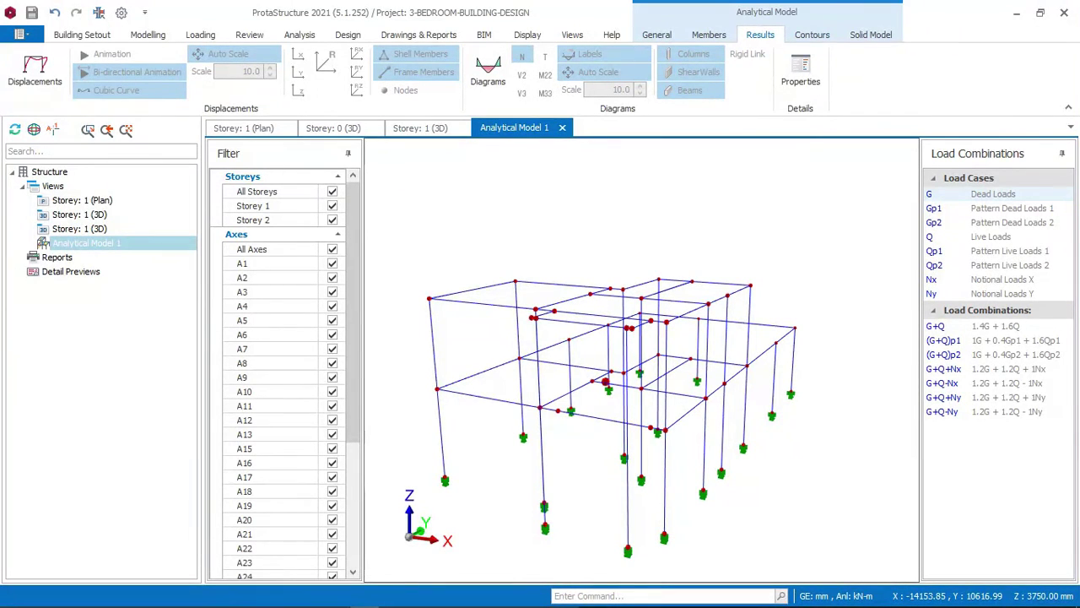
Examine the analytical model and the Storey 1 3D view of the building from several sides
{"action": "middle_click_drag", "start_coordinate": [666, 290], "coordinate": [717, 329]}
{"action": "scroll", "coordinate": [540, 331], "scroll_direction": "up", "scroll_amount": 2}
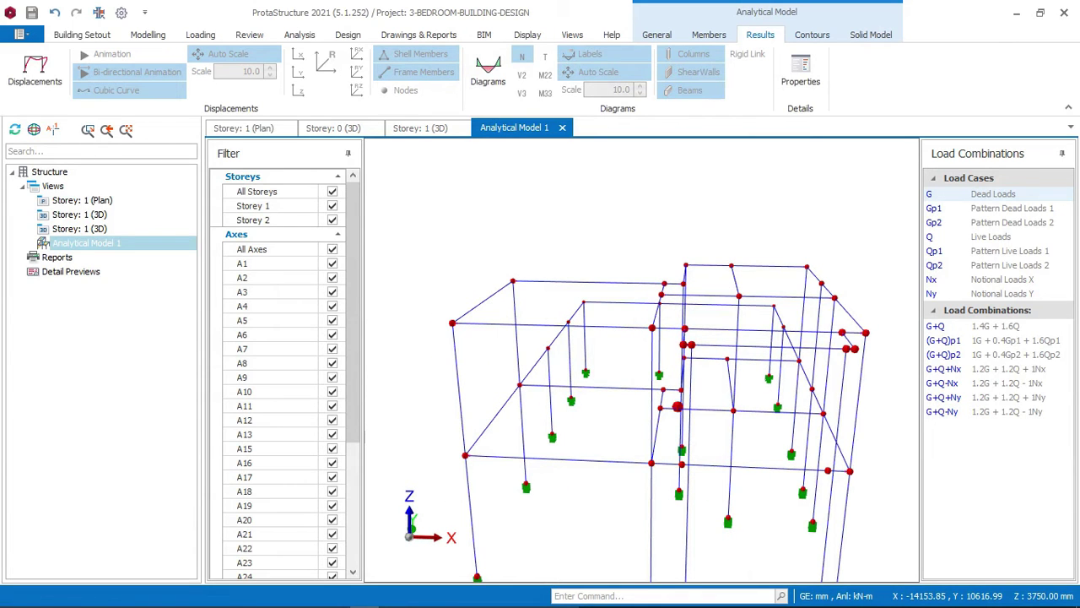
{"action": "left_click", "coordinate": [420, 128]}
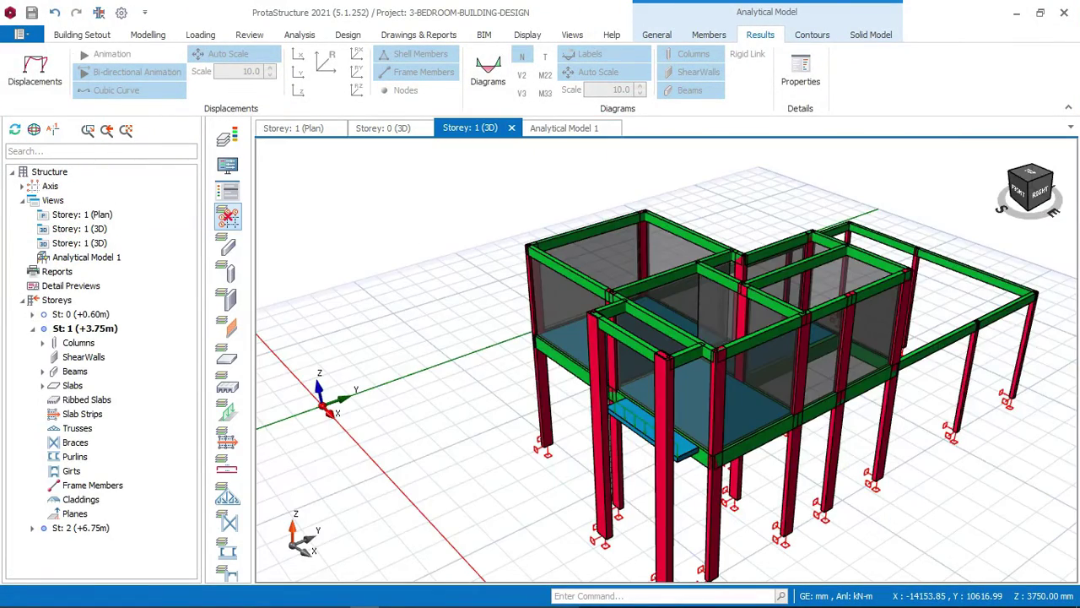
{"action": "middle_click_drag", "start_coordinate": [591, 376], "coordinate": [667, 360]}
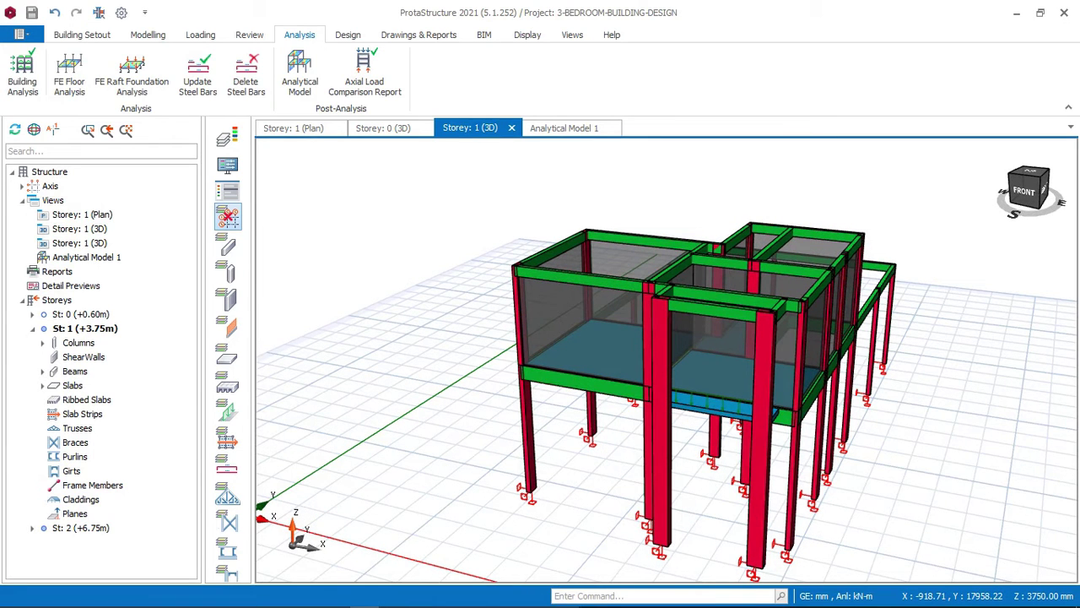
{"action": "scroll", "coordinate": [666, 359], "scroll_direction": "down", "scroll_amount": 2}
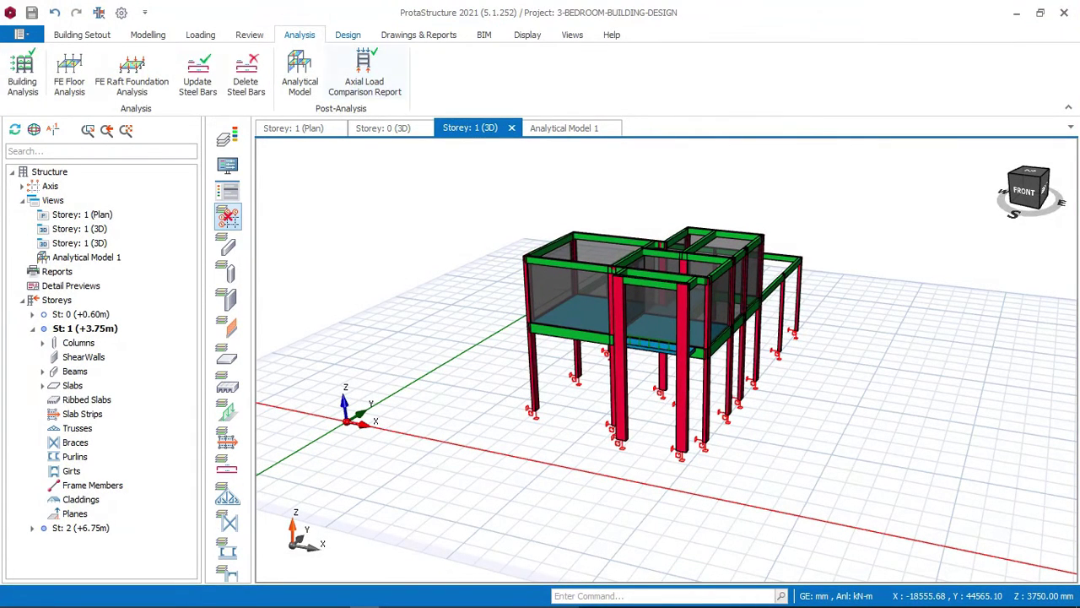
{"action": "left_click", "coordinate": [347, 35]}
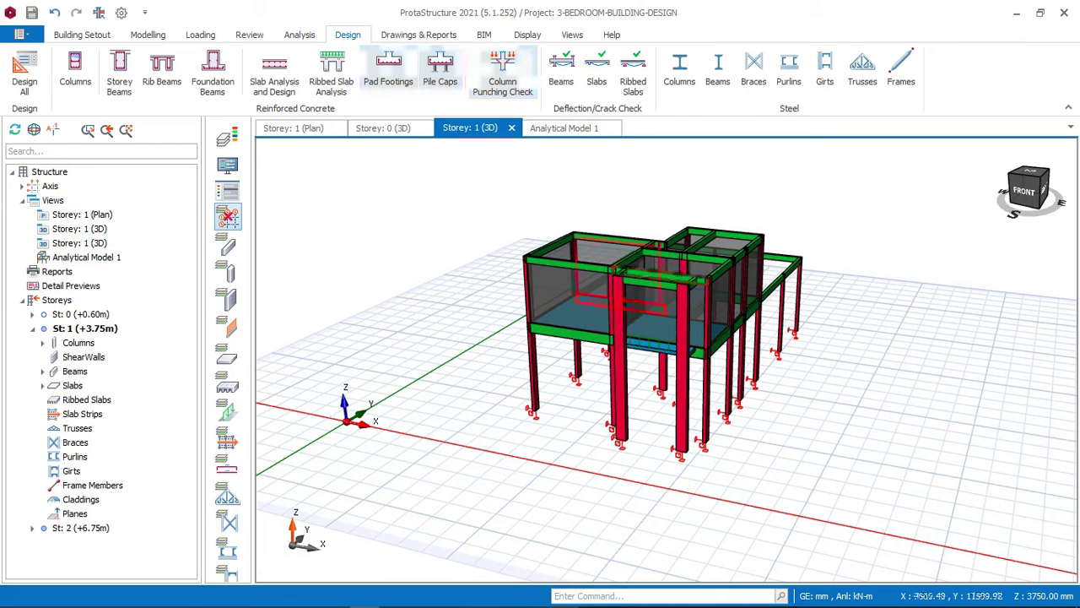
{"action": "mouse_move", "coordinate": [612, 251]}
{"action": "middle_click_drag", "start_coordinate": [670, 302], "coordinate": [704, 291]}
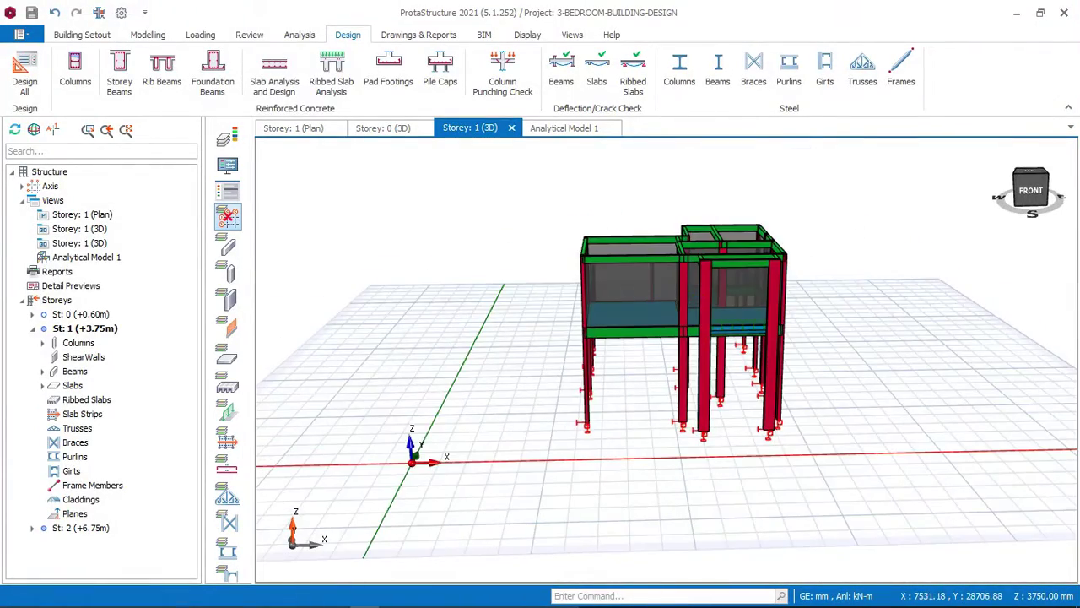
{"action": "scroll", "coordinate": [852, 211], "scroll_direction": "up", "scroll_amount": 5}
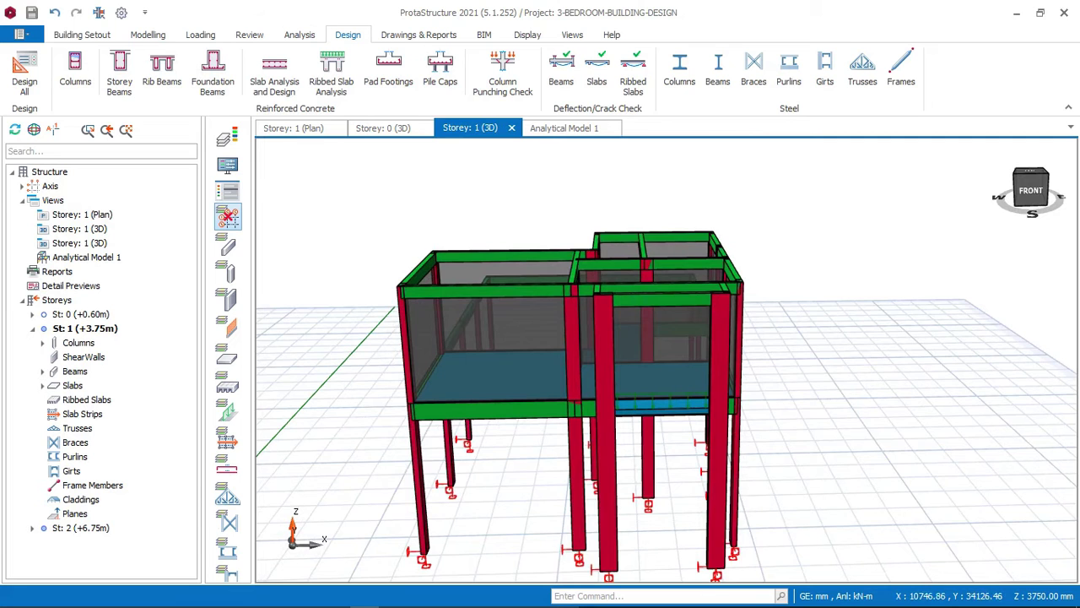
{"action": "middle_click_drag", "start_coordinate": [665, 359], "coordinate": [577, 355]}
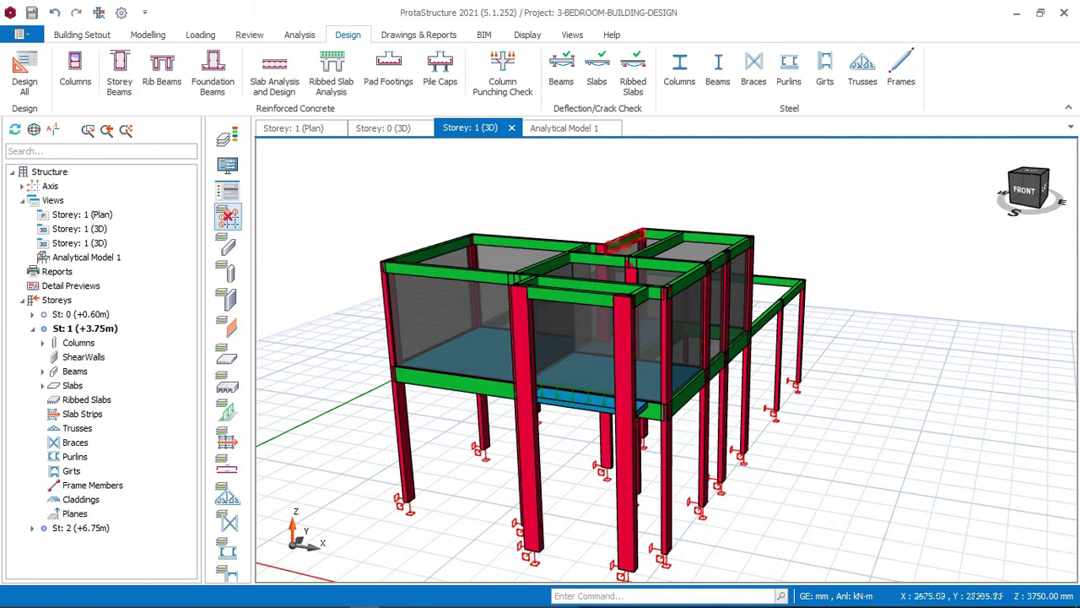
{"action": "scroll", "coordinate": [650, 202], "scroll_direction": "down", "scroll_amount": 2}
{"action": "scroll", "coordinate": [663, 253], "scroll_direction": "down", "scroll_amount": 1}
{"action": "middle_click_drag", "start_coordinate": [650, 262], "coordinate": [574, 278]}
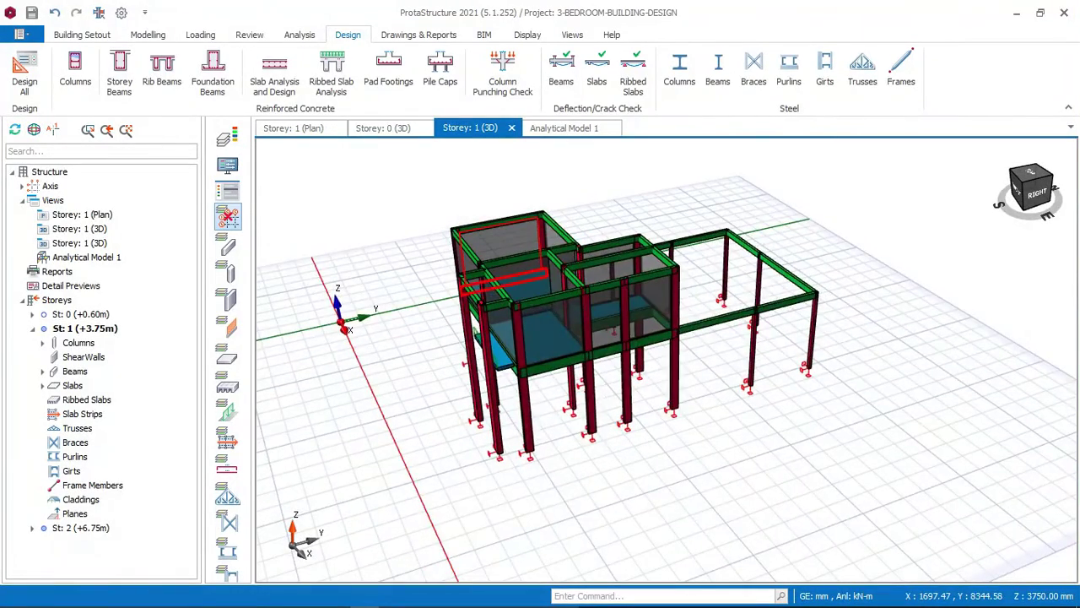
{"action": "scroll", "coordinate": [479, 251], "scroll_direction": "up", "scroll_amount": 2}
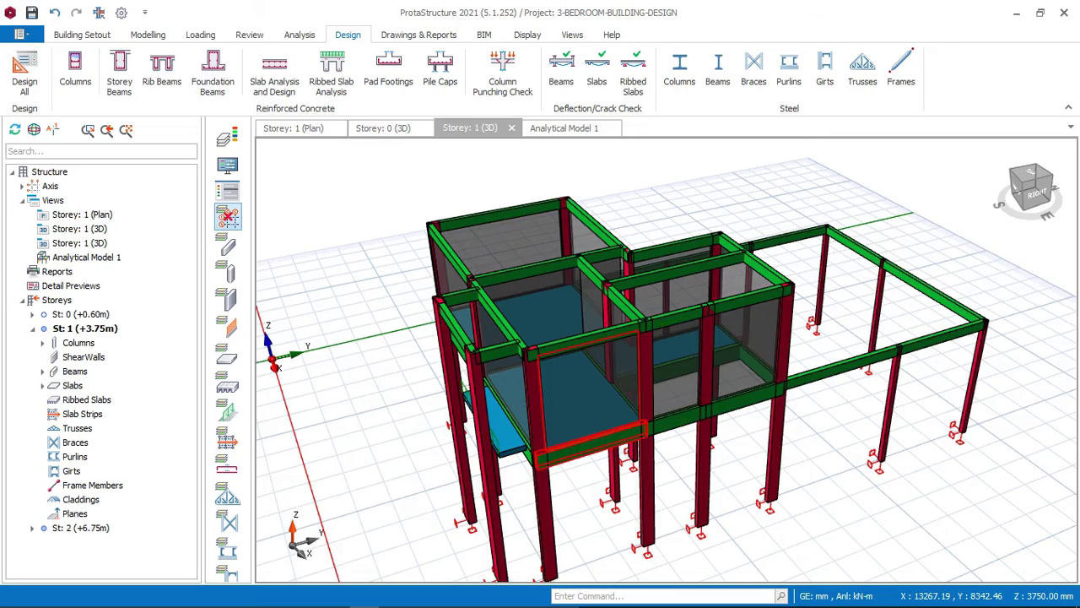
{"action": "scroll", "coordinate": [595, 279], "scroll_direction": "down", "scroll_amount": 2}
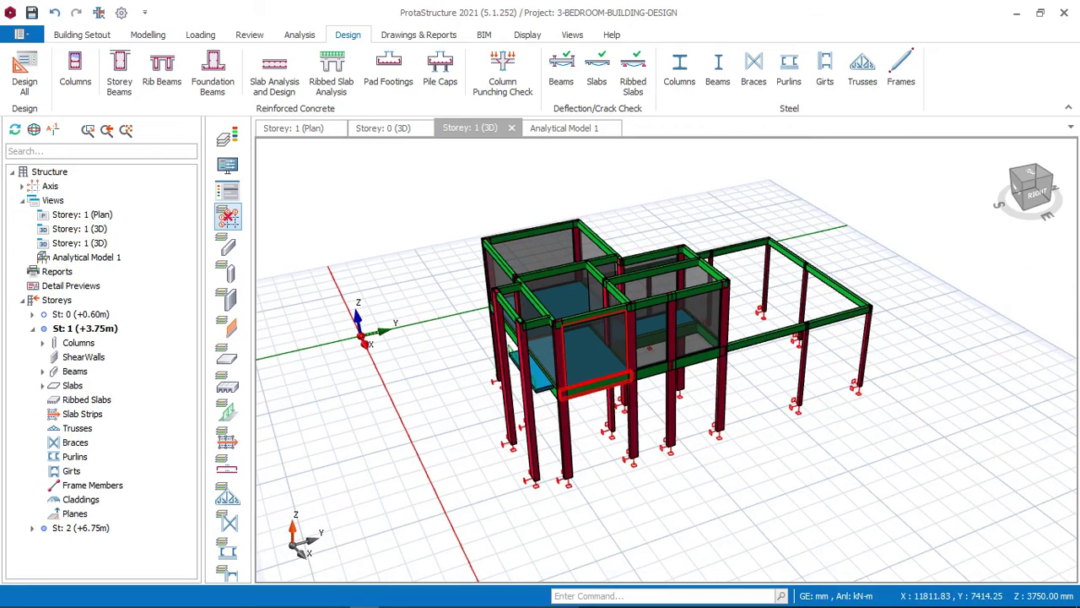
{"action": "scroll", "coordinate": [591, 328], "scroll_direction": "up", "scroll_amount": 2}
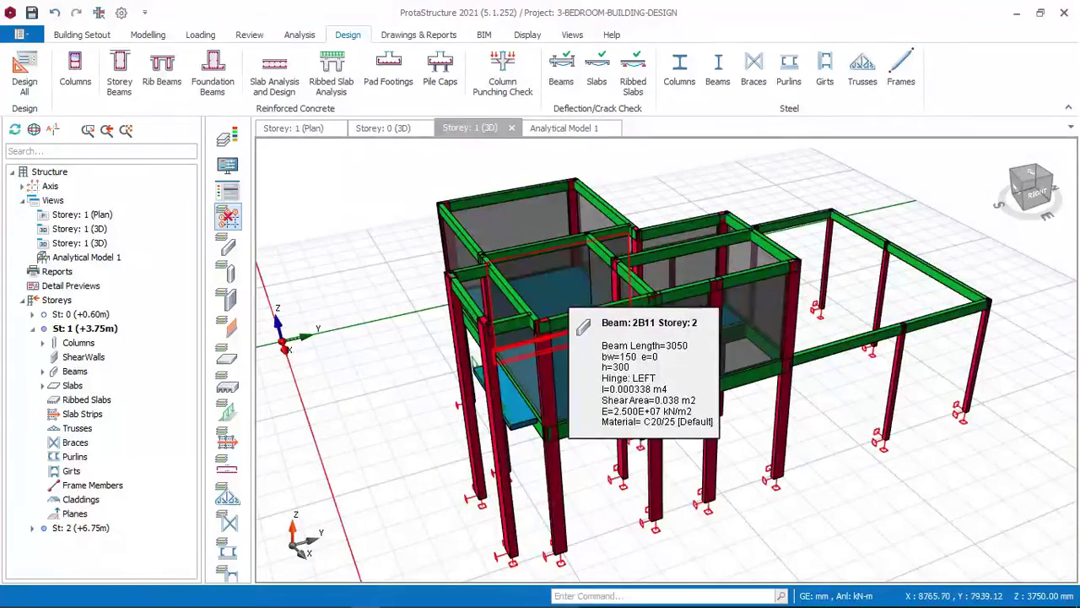
{"action": "mouse_move", "coordinate": [482, 355]}
{"action": "middle_mouse_down"}
{"action": "mouse_move", "coordinate": [641, 325]}
{"action": "mouse_move", "coordinate": [637, 295]}
{"action": "middle_mouse_up"}
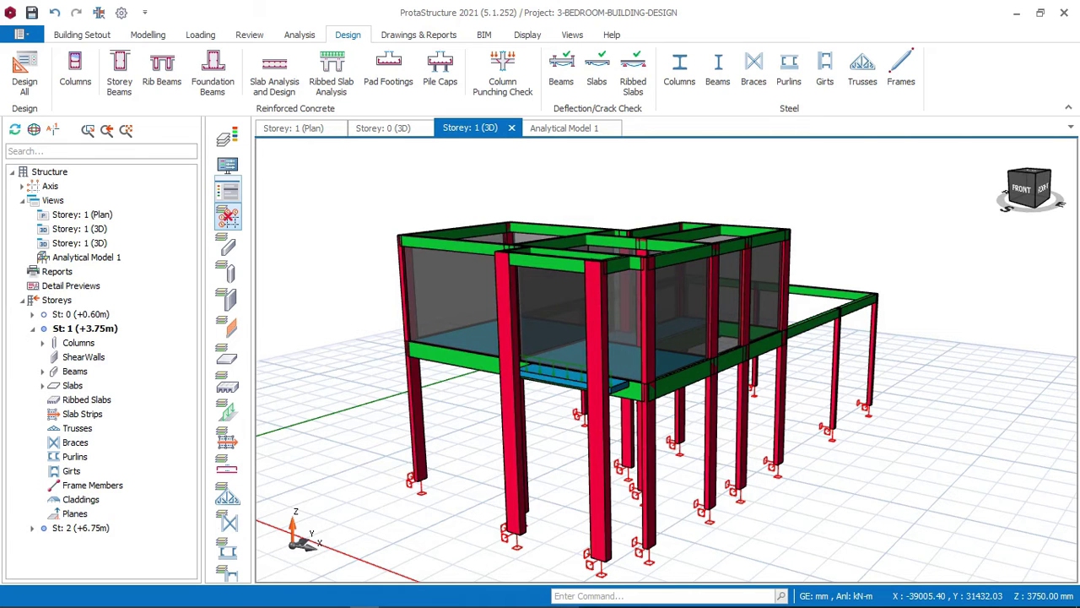
Recolour the members in the Storey 1 3D view by Design Status using Visual Interrogation
{"action": "left_click", "coordinate": [227, 190]}
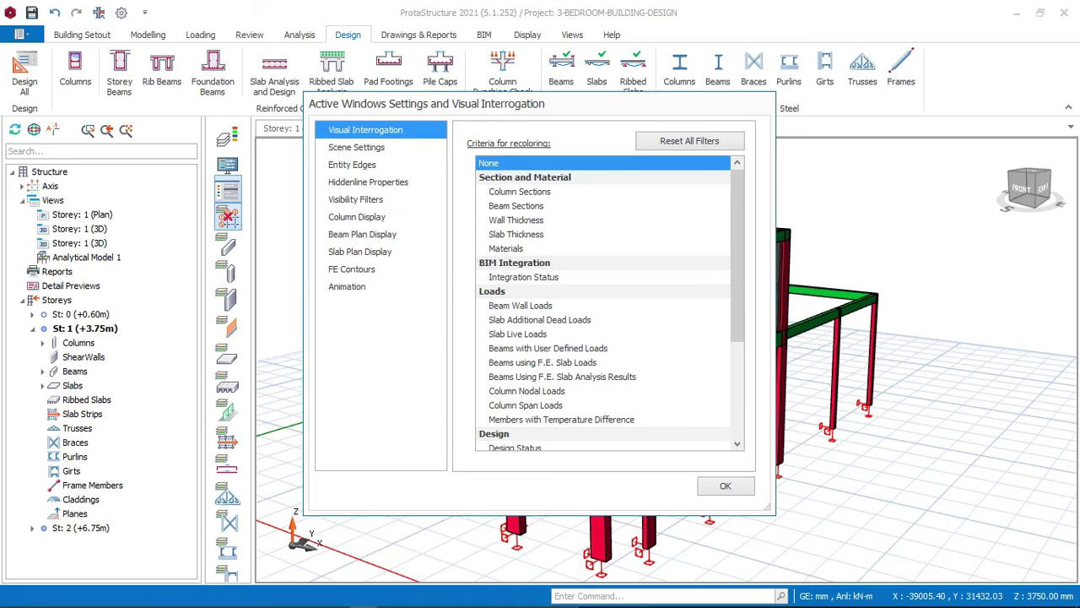
{"action": "scroll", "coordinate": [608, 304], "scroll_direction": "down", "scroll_amount": 6}
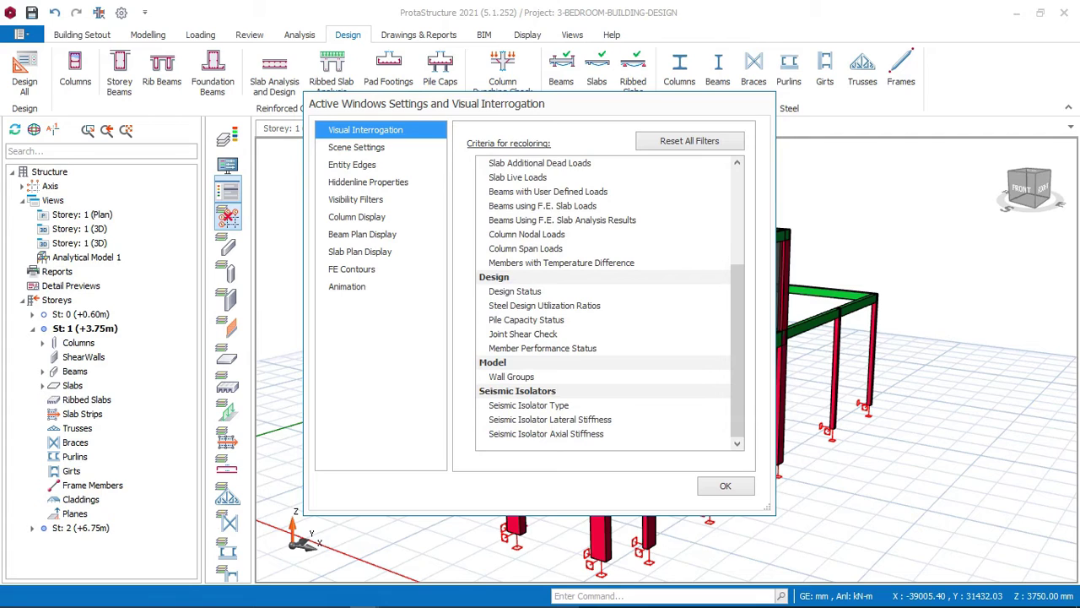
{"action": "left_click", "coordinate": [515, 292]}
{"action": "left_click", "coordinate": [725, 486]}
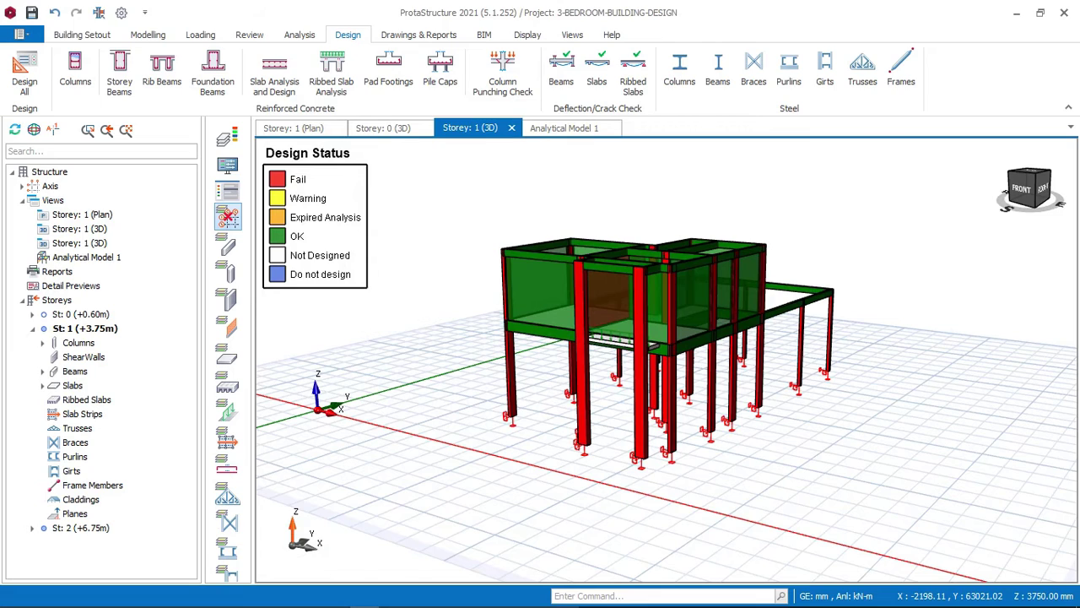
Select column 1C3 on Storey 1 in the 3D view and open its section design
{"action": "scroll", "coordinate": [669, 250], "scroll_direction": "up", "scroll_amount": 2}
{"action": "mouse_move", "coordinate": [677, 341]}
{"action": "middle_mouse_down"}
{"action": "mouse_move", "coordinate": [591, 405]}
{"action": "mouse_move", "coordinate": [556, 354]}
{"action": "mouse_move", "coordinate": [573, 325]}
{"action": "mouse_move", "coordinate": [649, 325]}
{"action": "mouse_move", "coordinate": [680, 353]}
{"action": "middle_mouse_up"}
{"action": "scroll", "coordinate": [667, 358], "scroll_direction": "up", "scroll_amount": 4}
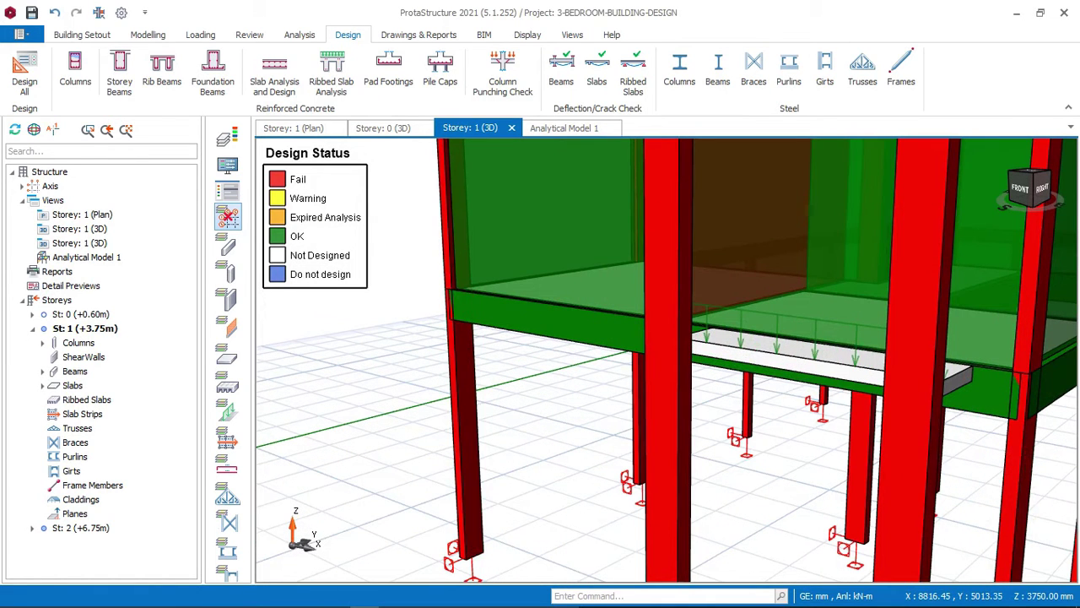
{"action": "scroll", "coordinate": [564, 329], "scroll_direction": "down", "scroll_amount": 2}
{"action": "scroll", "coordinate": [571, 325], "scroll_direction": "down", "scroll_amount": 2}
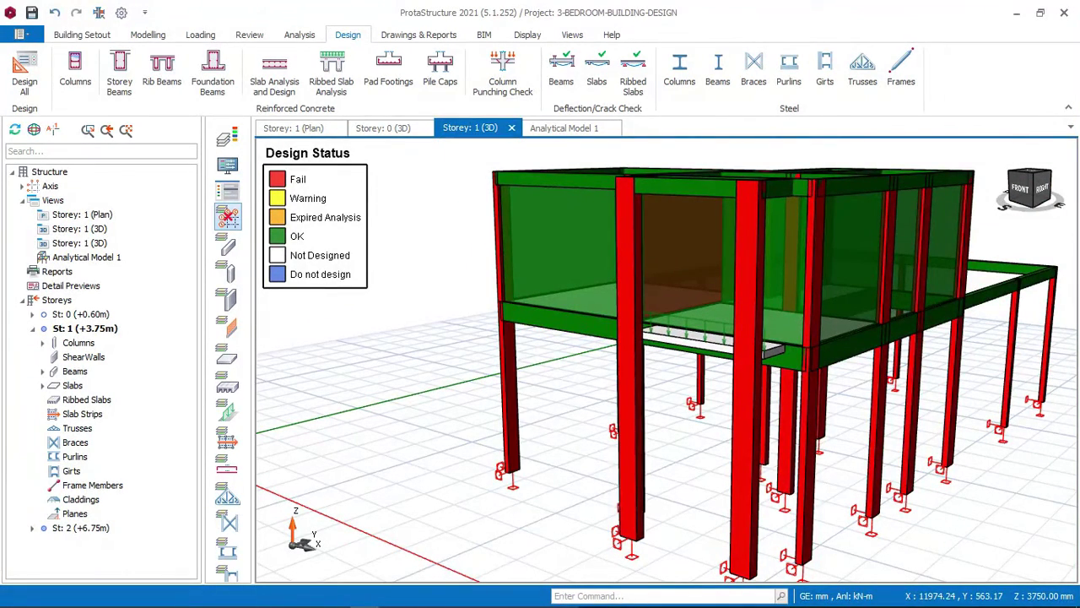
{"action": "middle_click_drag", "start_coordinate": [746, 361], "coordinate": [651, 360]}
{"action": "left_click", "coordinate": [540, 368]}
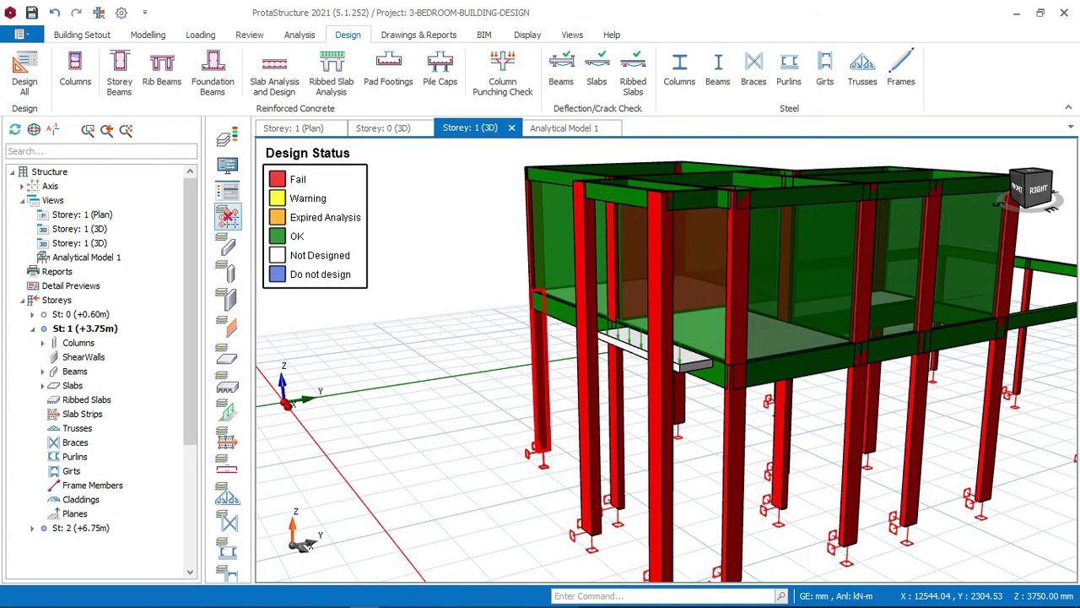
{"action": "right_click", "coordinate": [467, 255]}
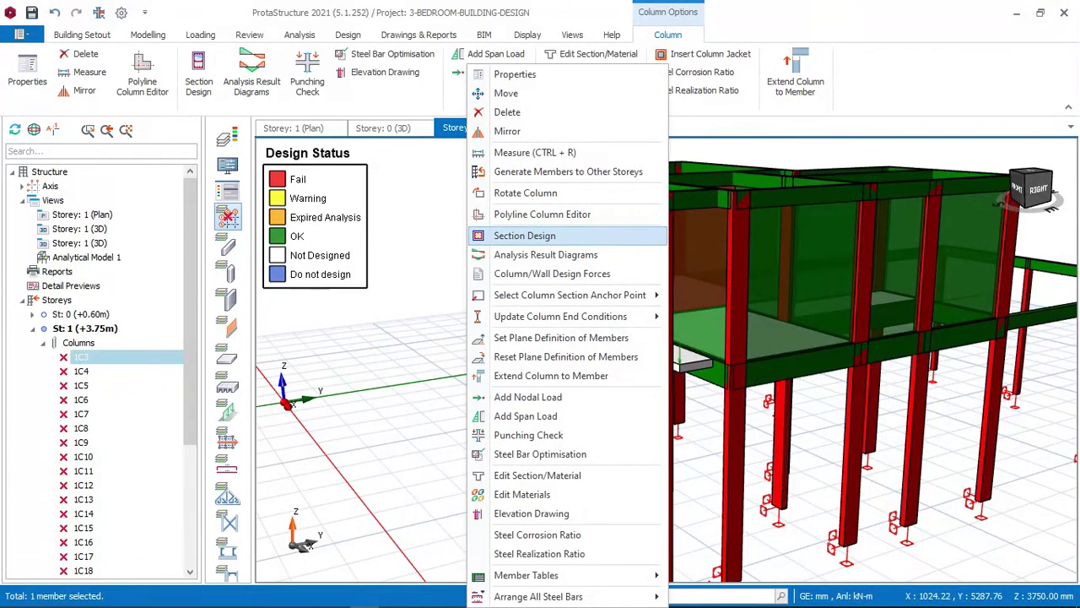
{"action": "left_click", "coordinate": [524, 235]}
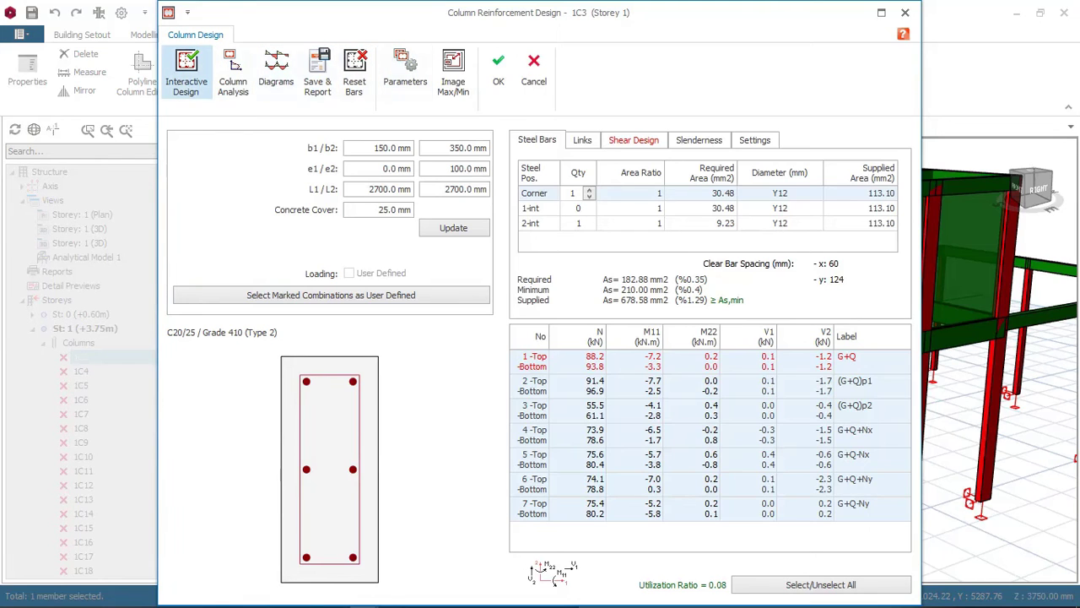
Run the interactive reinforcement design for column 1C3 and accept the resulting steel bars
{"action": "left_click", "coordinate": [186, 72]}
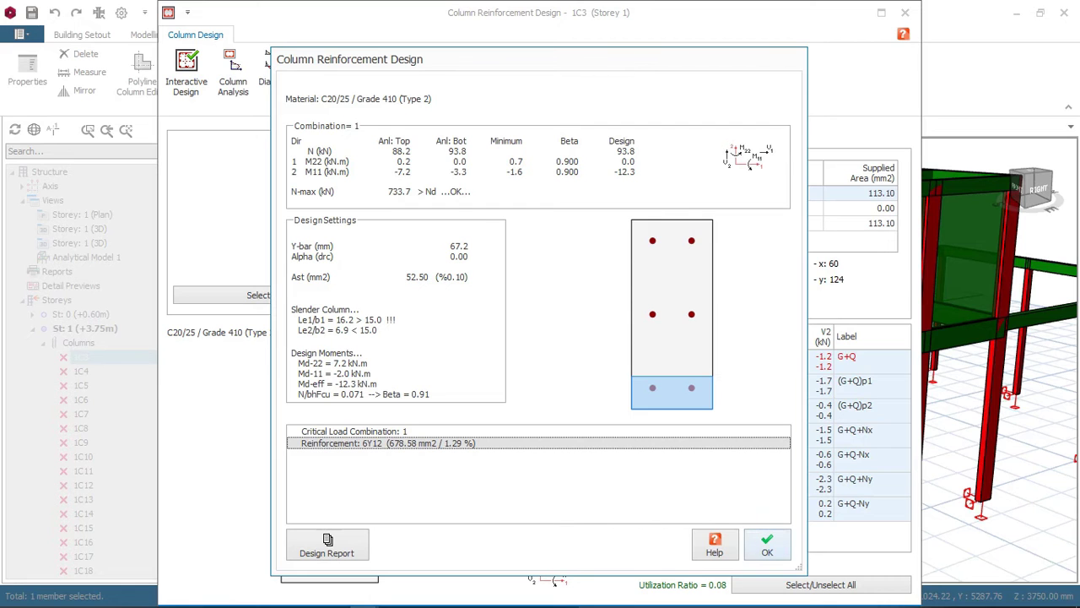
{"action": "left_click", "coordinate": [766, 543]}
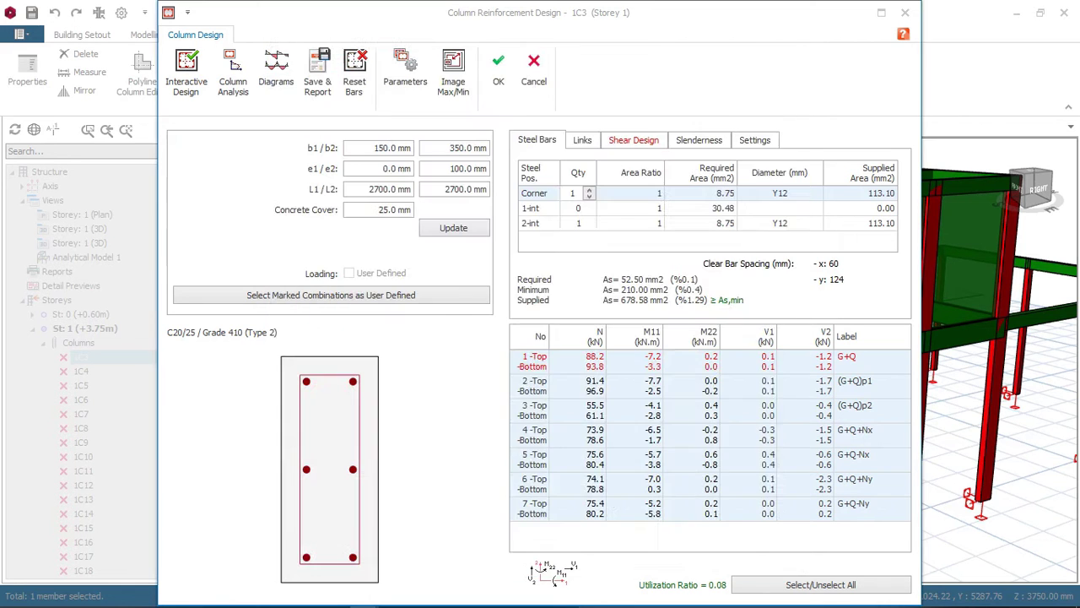
{"action": "left_click", "coordinate": [578, 223]}
{"action": "left_click", "coordinate": [498, 72]}
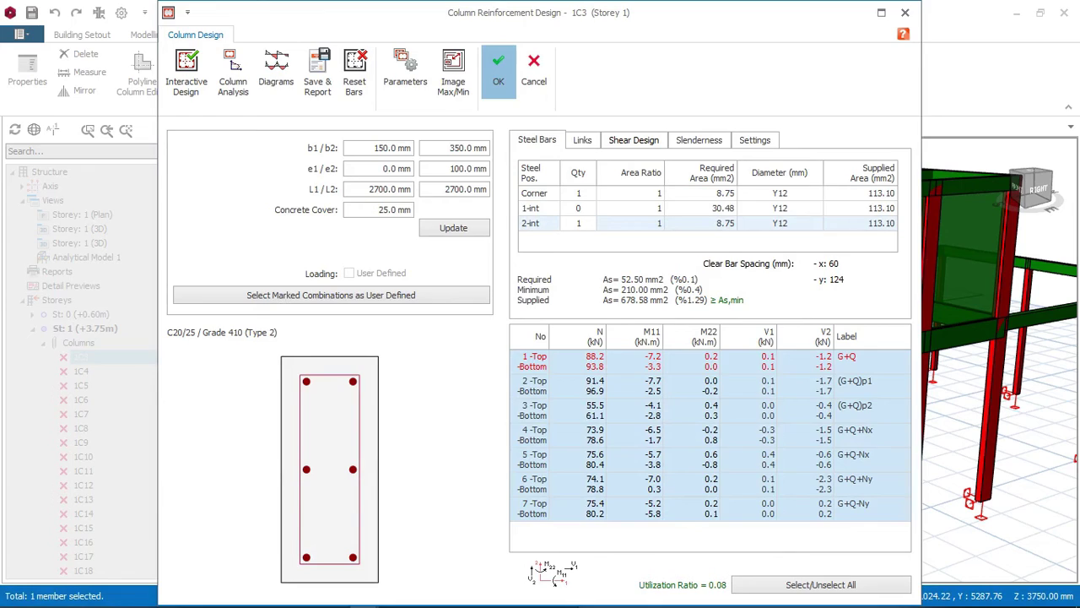
{"action": "key", "text": "Return"}
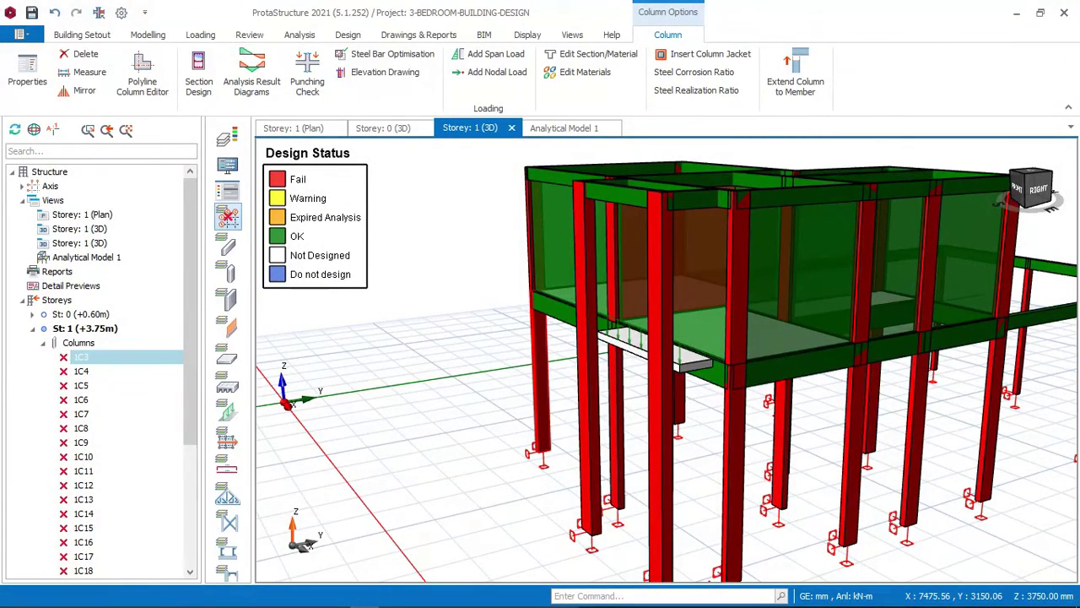
Deselect column 1C3 and inspect the columns' design status in the Storey 1 3D view
{"action": "key", "text": "Escape"}
{"action": "scroll", "coordinate": [582, 329], "scroll_direction": "down", "scroll_amount": 1}
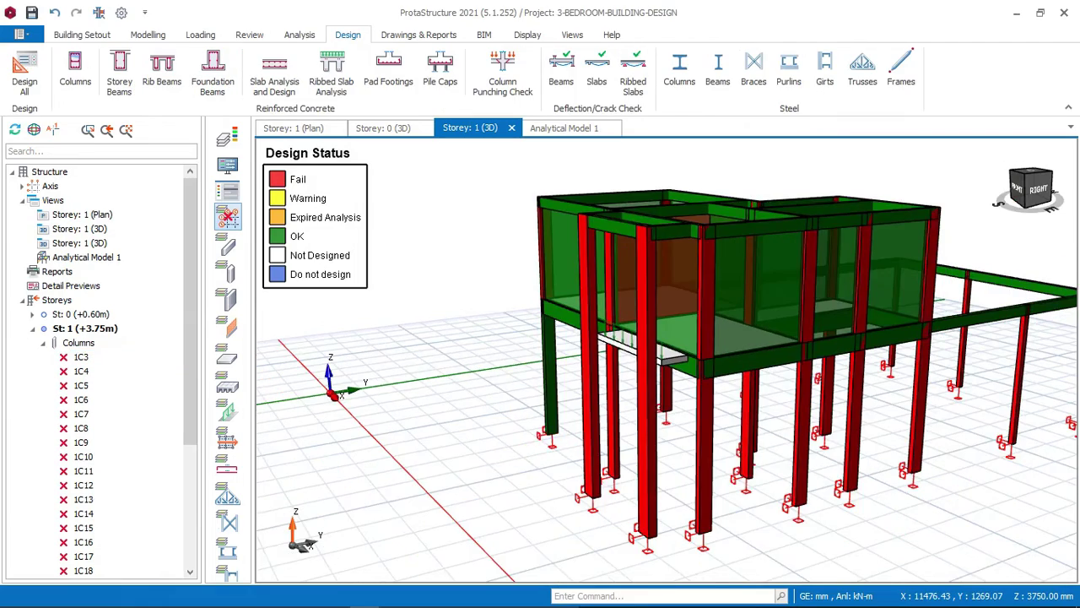
{"action": "scroll", "coordinate": [456, 337], "scroll_direction": "up", "scroll_amount": 1}
{"action": "mouse_move", "coordinate": [666, 359]}
{"action": "middle_mouse_down", "text": "shift"}
{"action": "mouse_move", "coordinate": [764, 385]}
{"action": "mouse_move", "coordinate": [793, 371]}
{"action": "mouse_move", "coordinate": [717, 350]}
{"action": "mouse_move", "coordinate": [668, 356]}
{"action": "mouse_move", "coordinate": [739, 309]}
{"action": "middle_mouse_up", "text": "shift"}
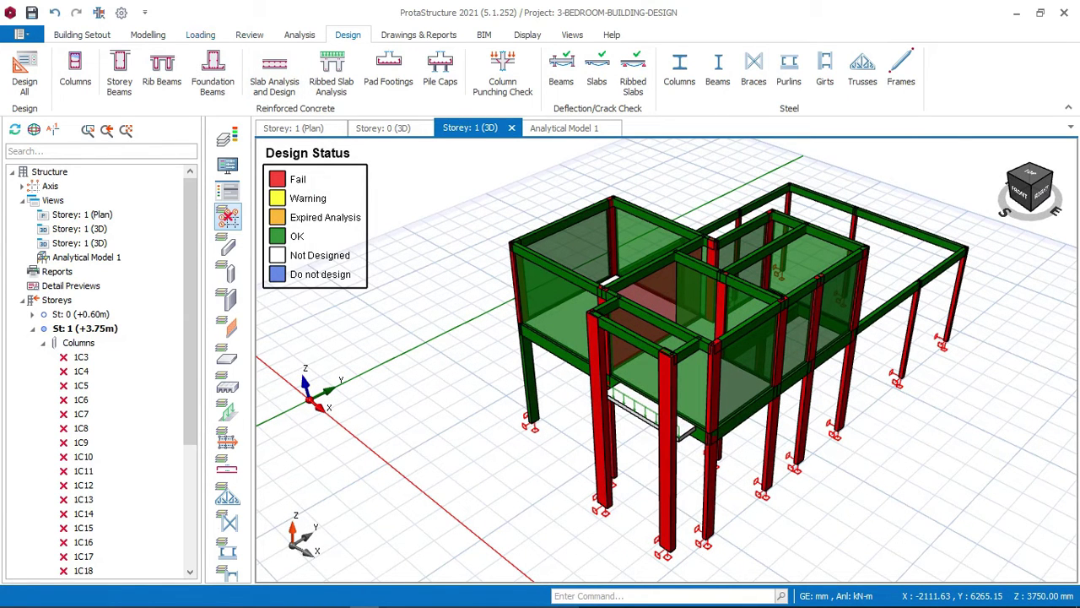
{"action": "left_click", "coordinate": [200, 35]}
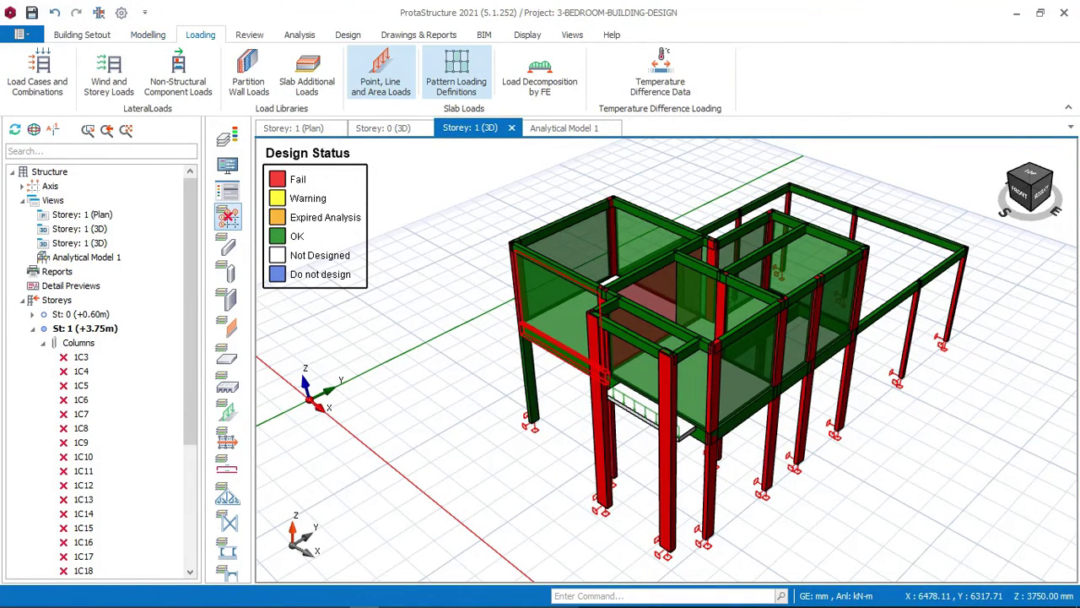
{"action": "middle_click_drag", "start_coordinate": [633, 413], "coordinate": [592, 371]}
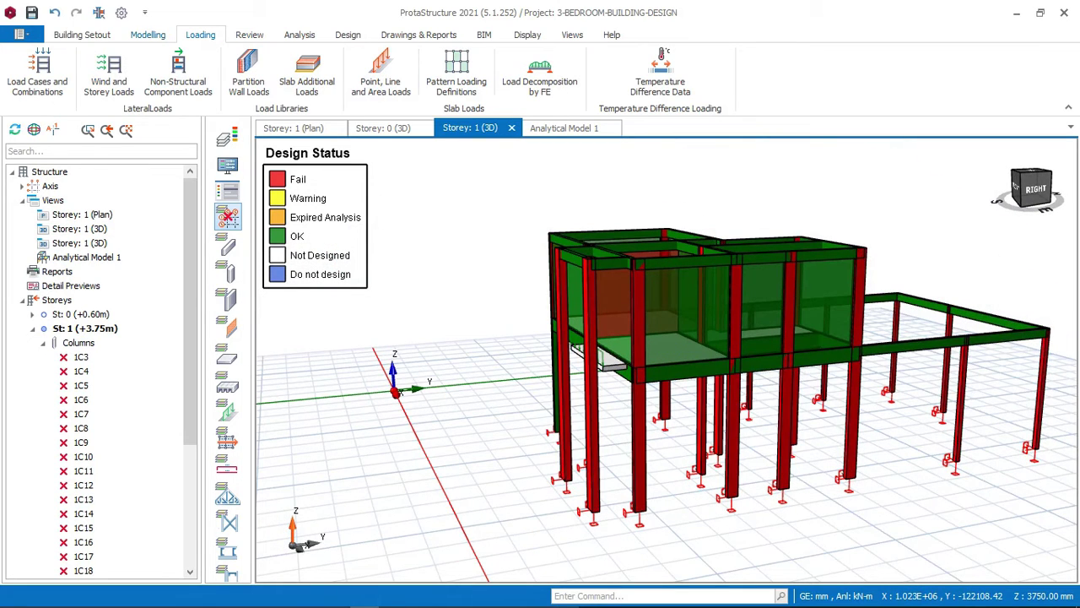
Open the Building Analysis settings
{"action": "left_click", "coordinate": [300, 35]}
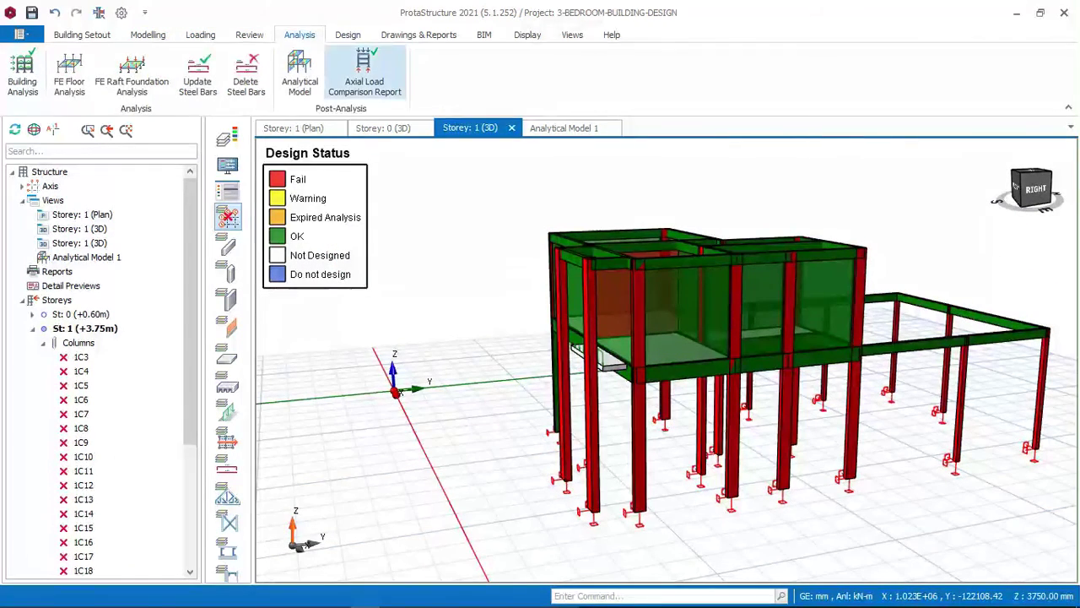
{"action": "left_click", "coordinate": [22, 71]}
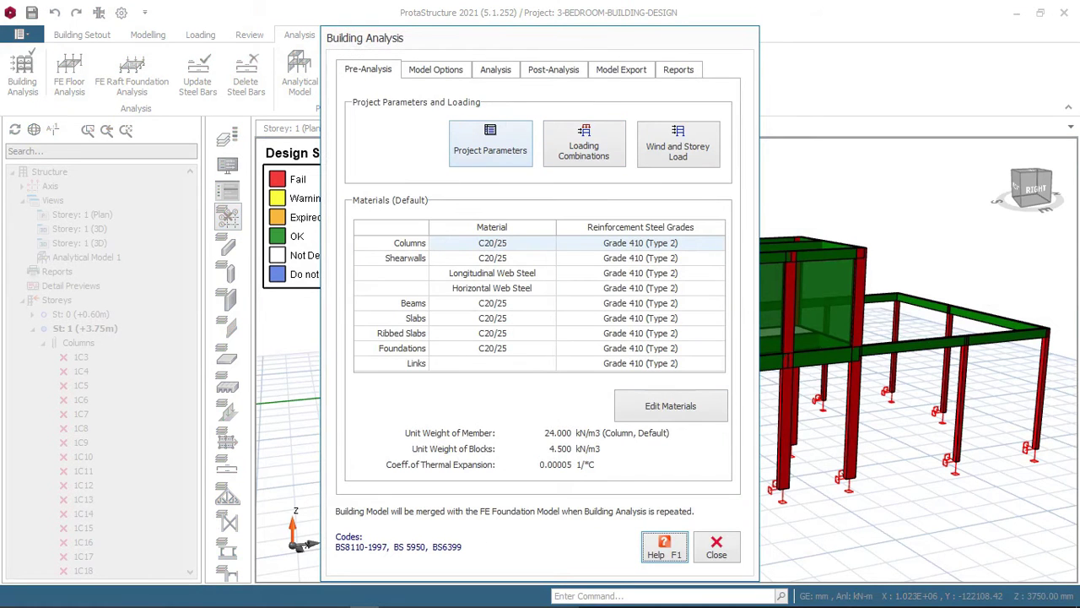
{"action": "left_click", "coordinate": [495, 69]}
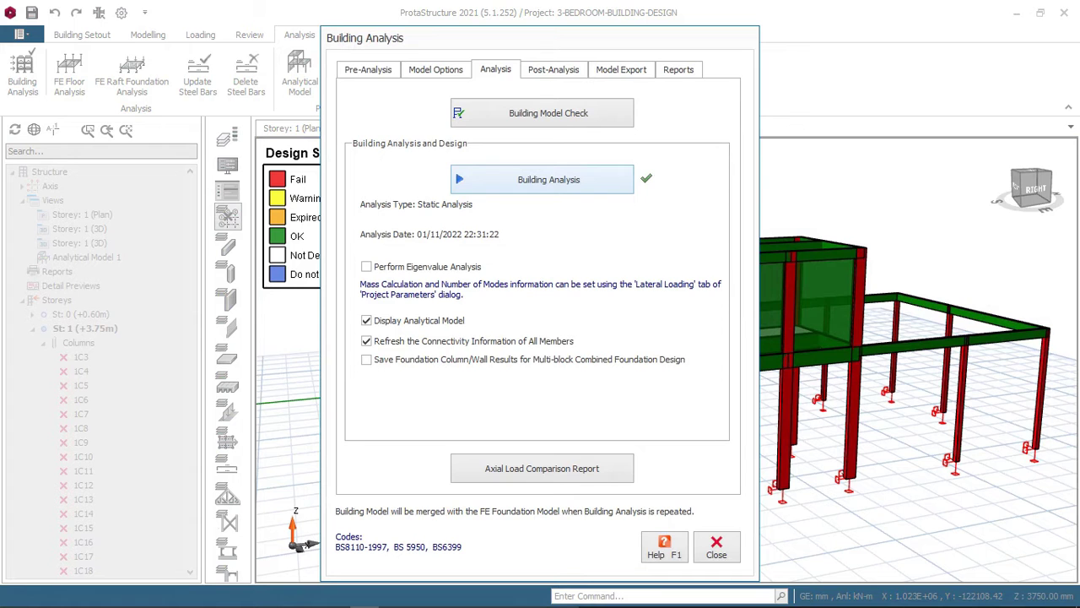
{"action": "left_click", "coordinate": [549, 179]}
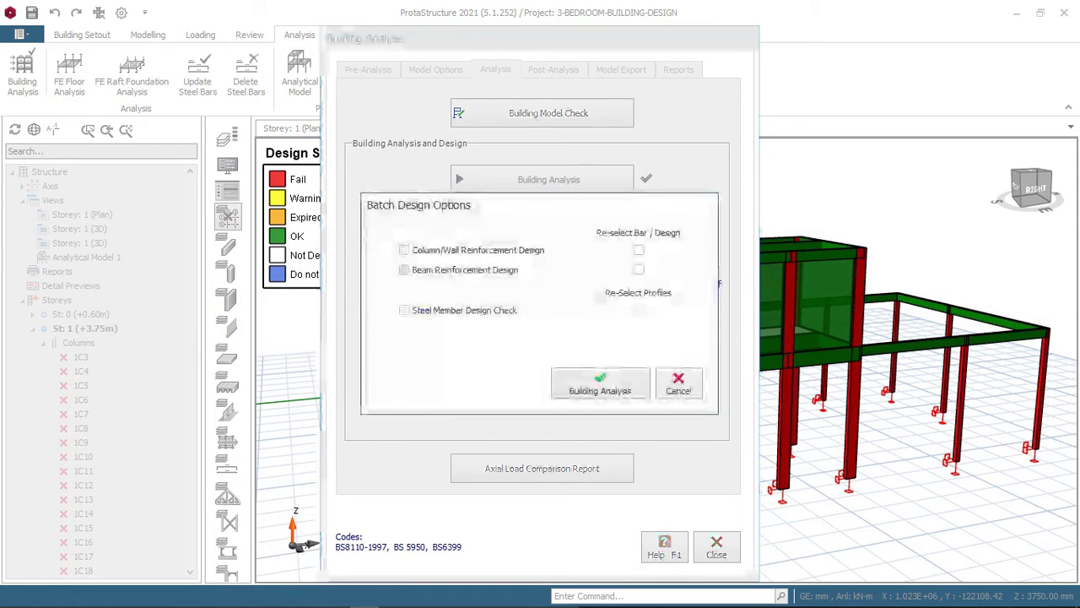
{"action": "left_click", "coordinate": [679, 384]}
Enable the Y20 bar in the default materials' rebar diameter table for concrete columns and accept the material settings
{"action": "left_click", "coordinate": [368, 69]}
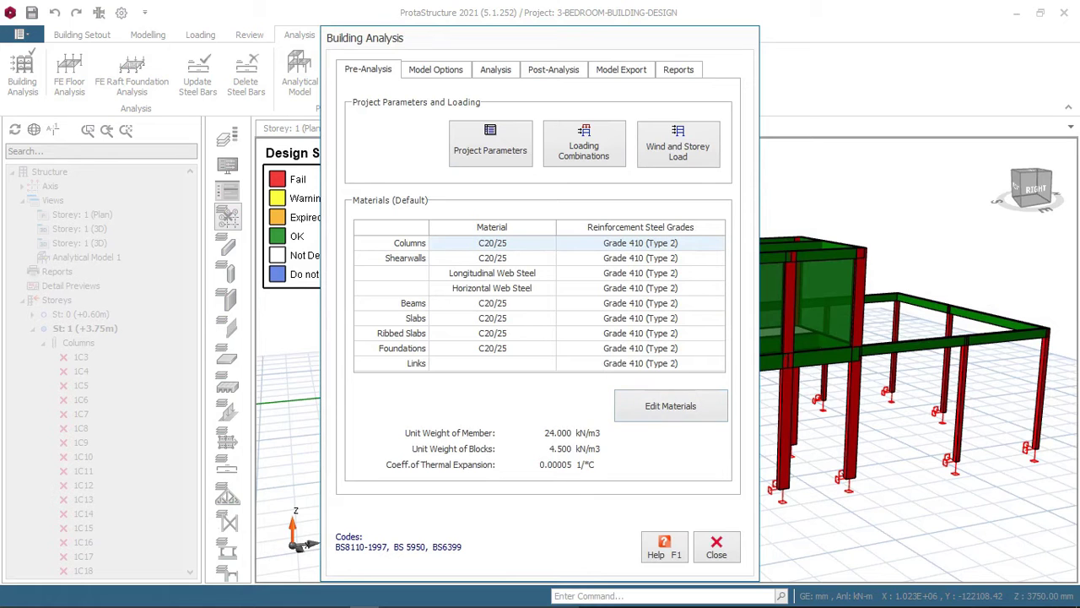
{"action": "left_click", "coordinate": [670, 405]}
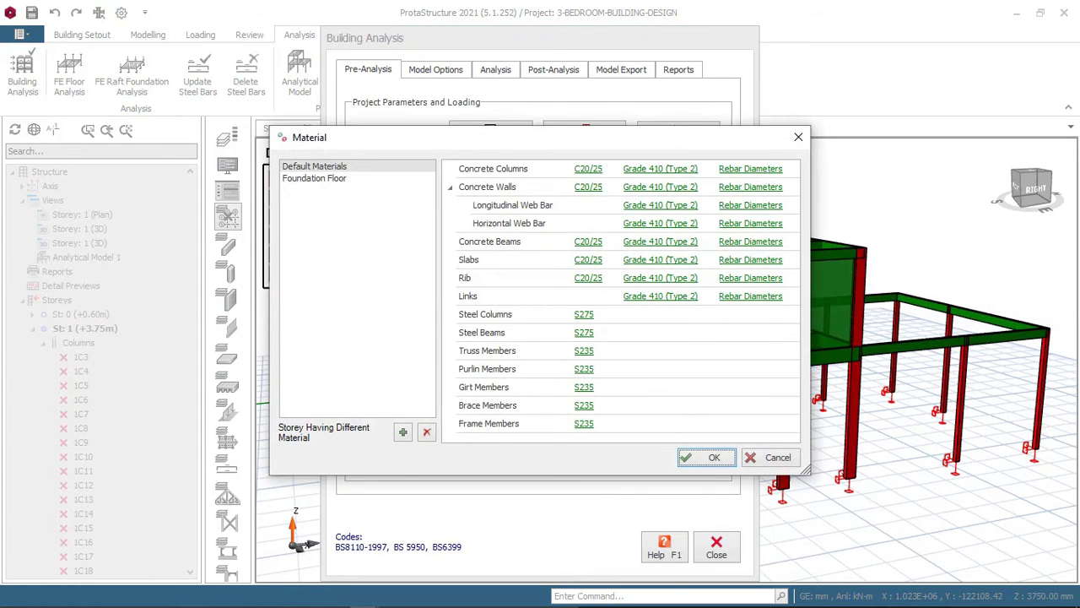
{"action": "left_click", "coordinate": [750, 168]}
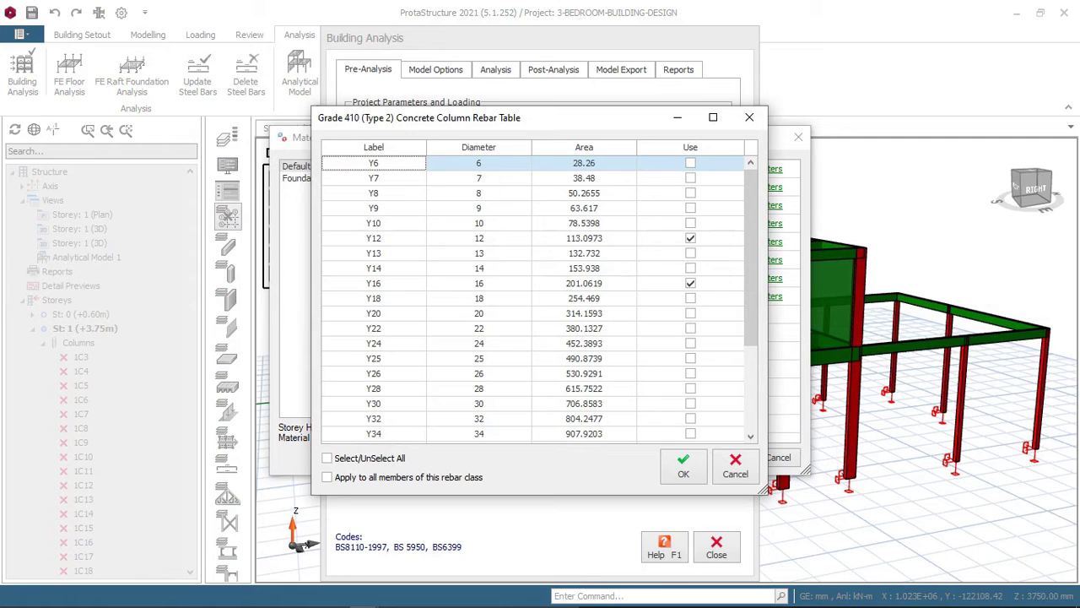
{"action": "left_click", "coordinate": [690, 313]}
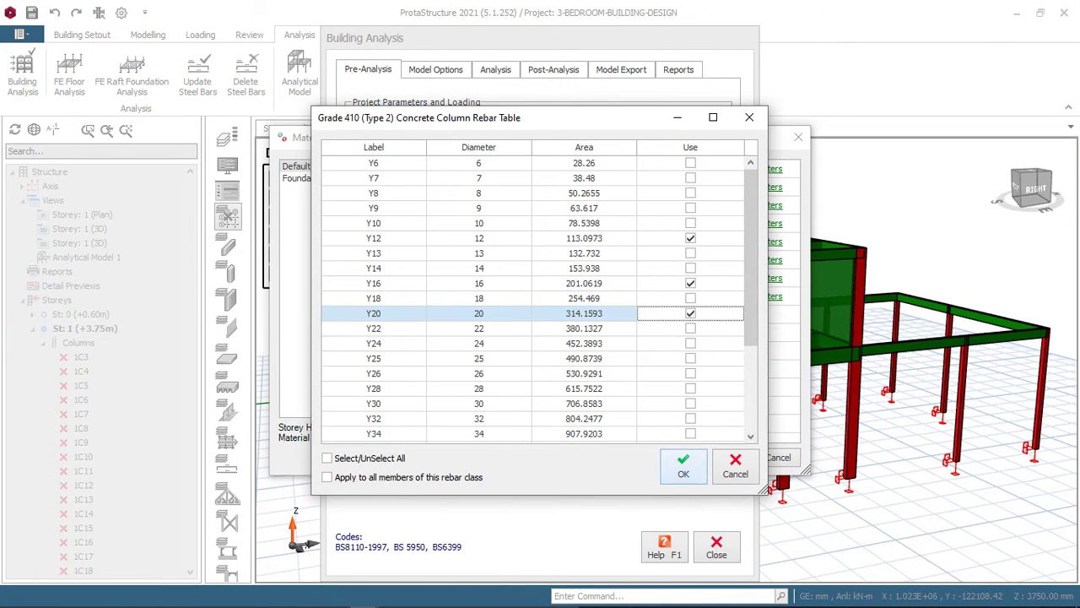
{"action": "left_click", "coordinate": [683, 465]}
{"action": "left_click", "coordinate": [704, 457]}
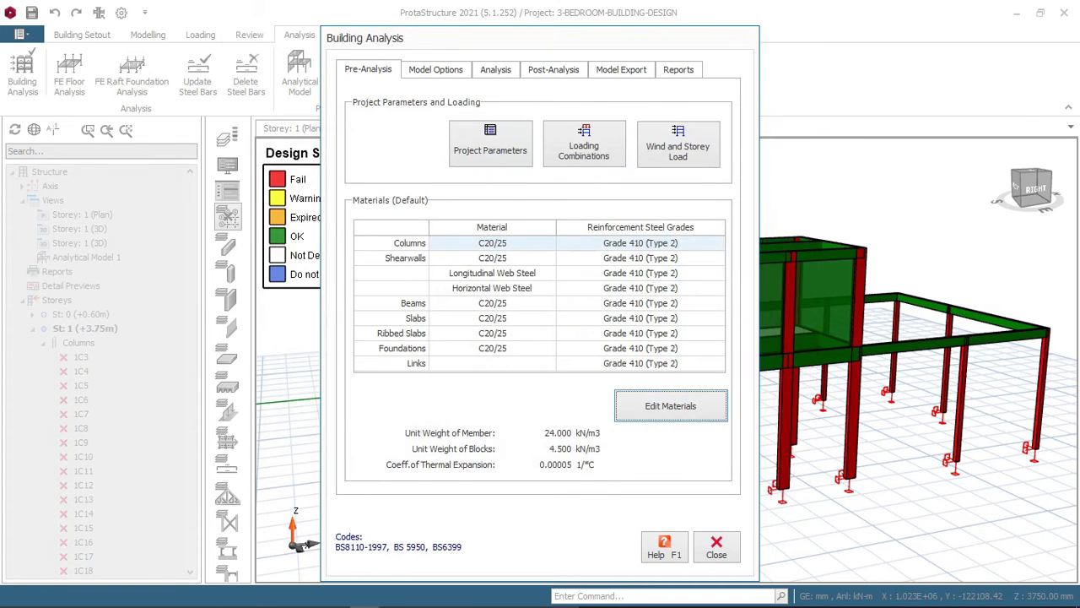
Run the building analysis with column/wall and beam reinforcement design, re-selecting bars for both, and close the analysis reports
{"action": "left_click", "coordinate": [496, 70]}
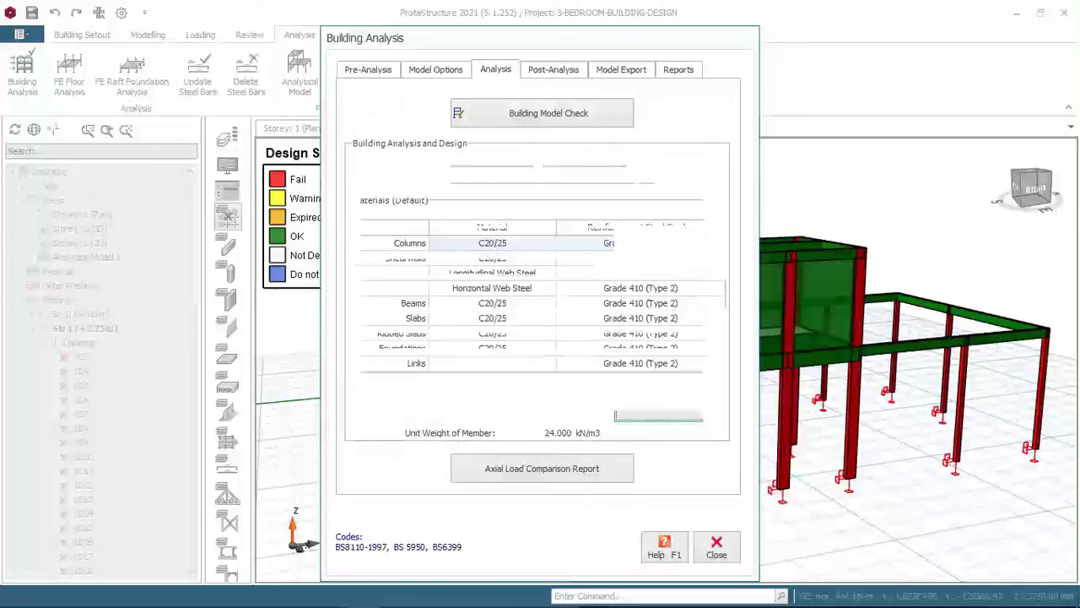
{"action": "left_click", "coordinate": [549, 178]}
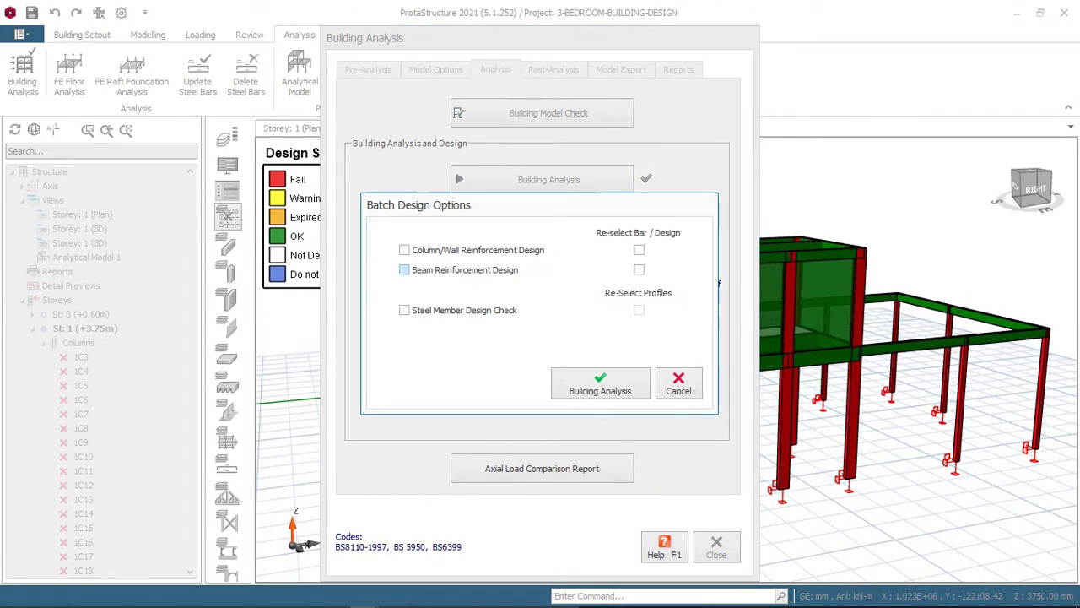
{"action": "left_click", "coordinate": [404, 250]}
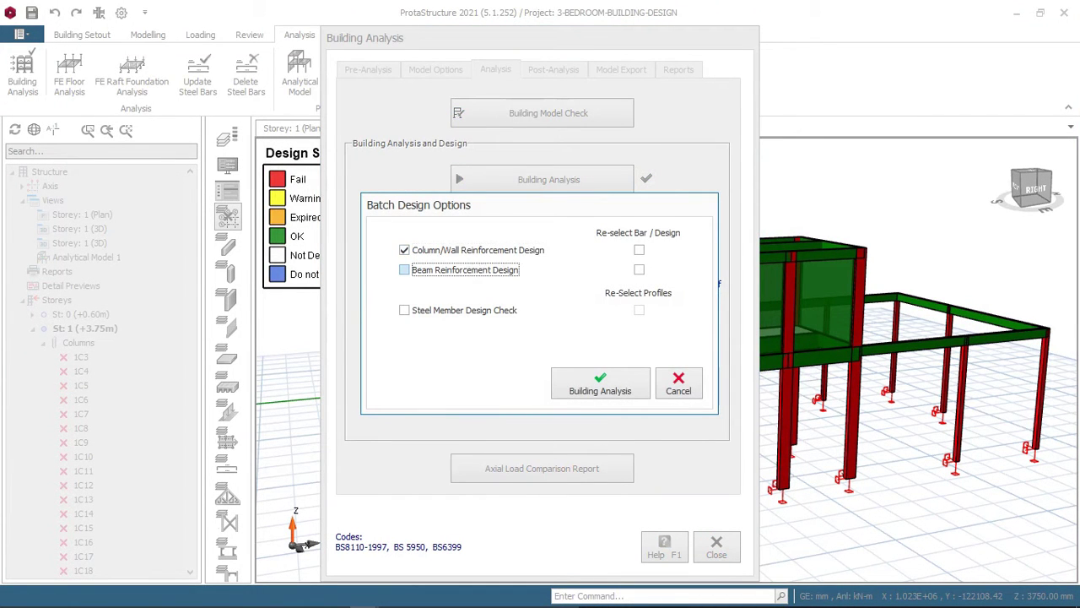
{"action": "left_click", "coordinate": [639, 250]}
{"action": "left_click", "coordinate": [638, 269]}
{"action": "left_click", "coordinate": [600, 382]}
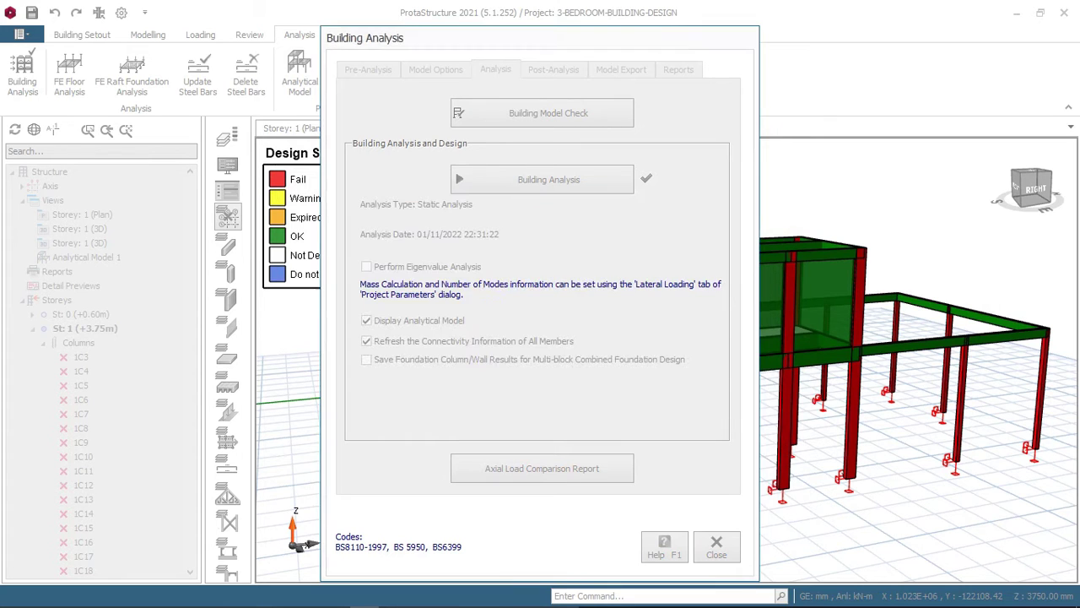
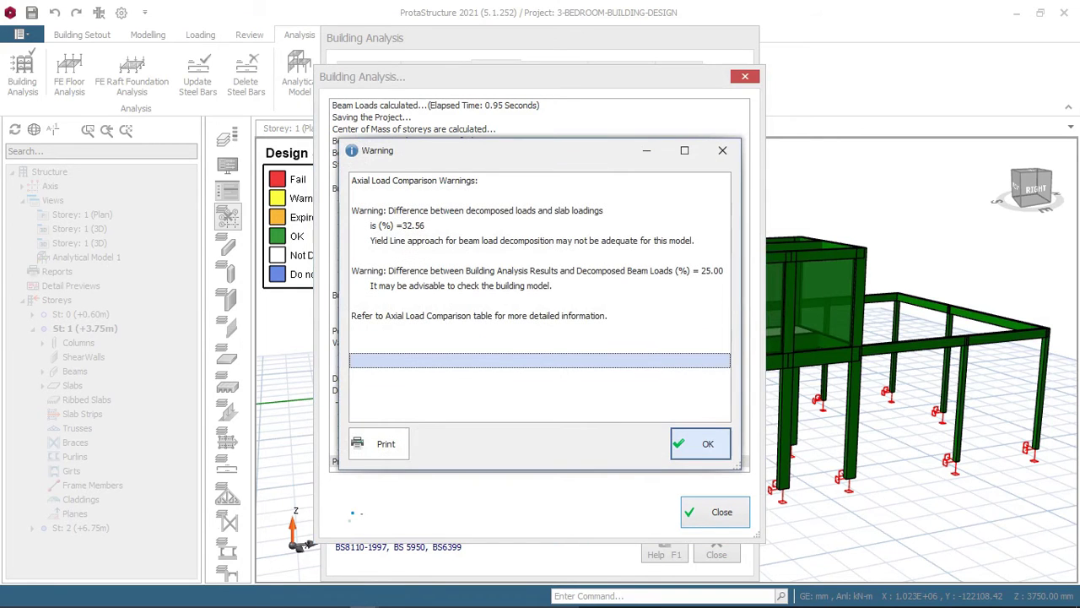
{"action": "left_click", "coordinate": [701, 443]}
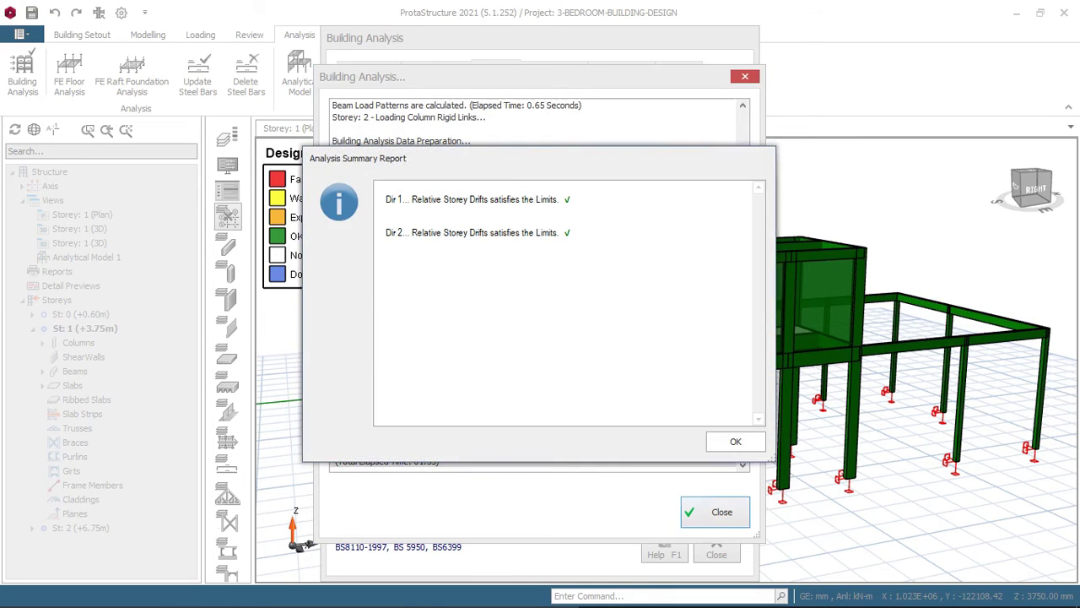
{"action": "key", "text": "Return"}
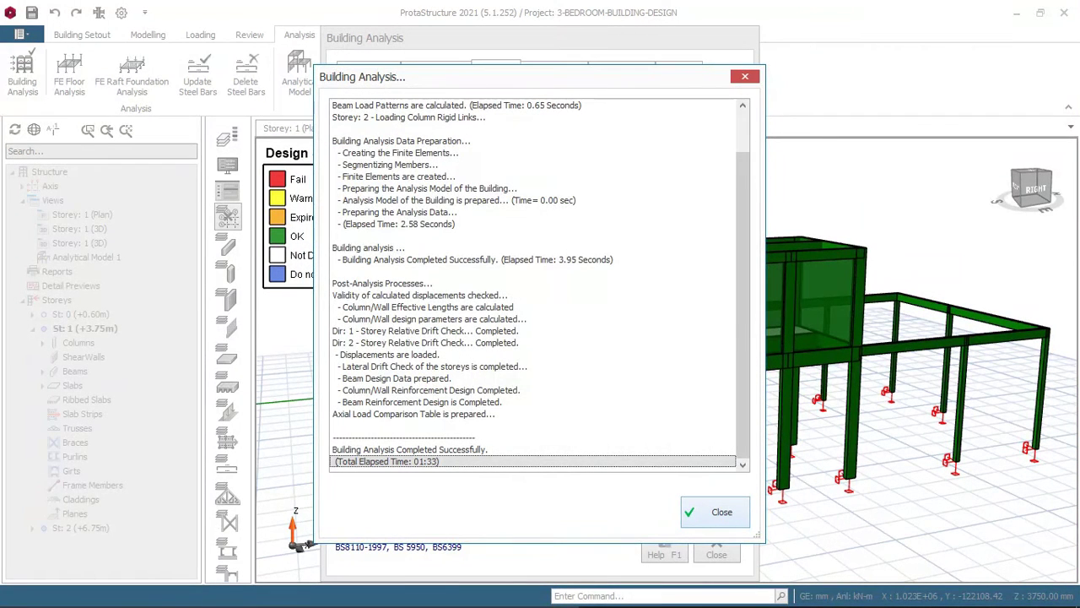
{"action": "key", "text": "Return"}
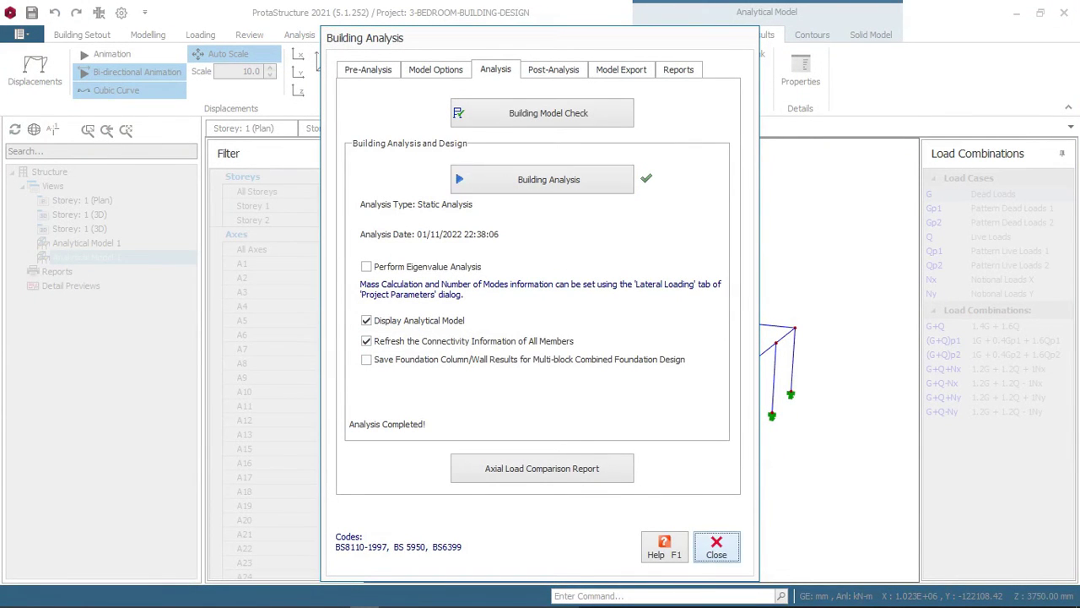
{"action": "left_click", "coordinate": [716, 547]}
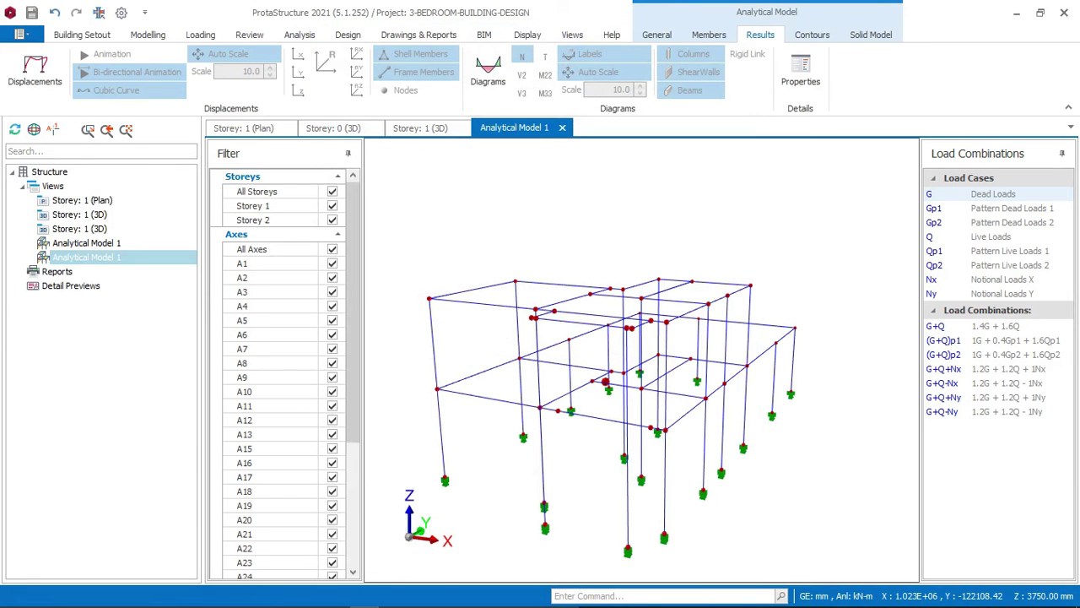
Examine the members' design status in the Storey 1 3D view from several sides after the analysis
{"action": "left_click", "coordinate": [420, 128]}
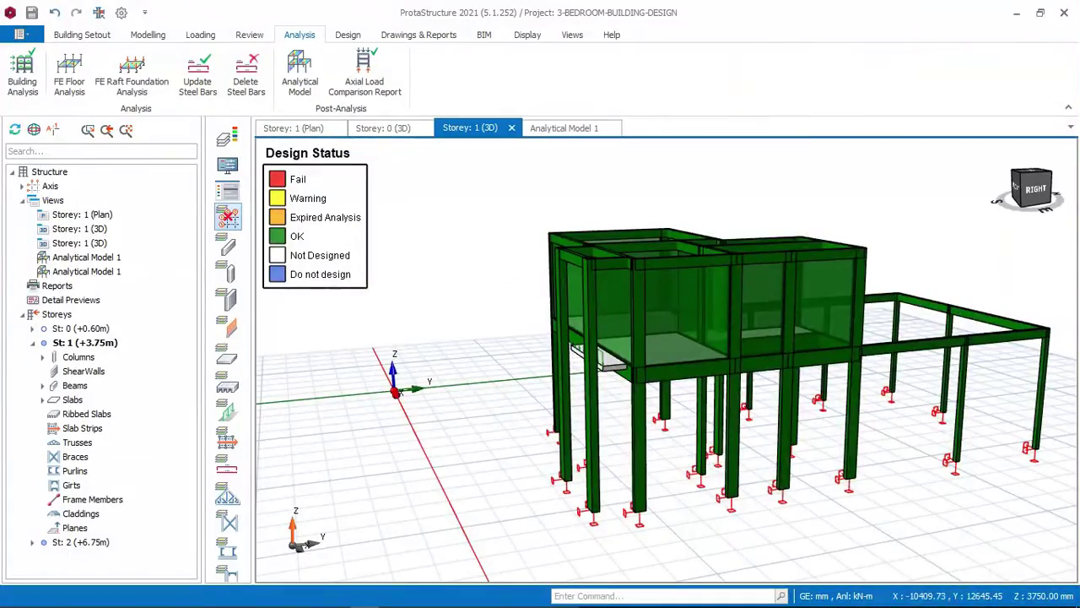
{"action": "scroll", "coordinate": [494, 203], "scroll_direction": "down", "scroll_amount": 2}
{"action": "middle_click_drag", "start_coordinate": [506, 291], "coordinate": [540, 287]}
{"action": "middle_click_drag", "start_coordinate": [624, 316], "coordinate": [557, 334]}
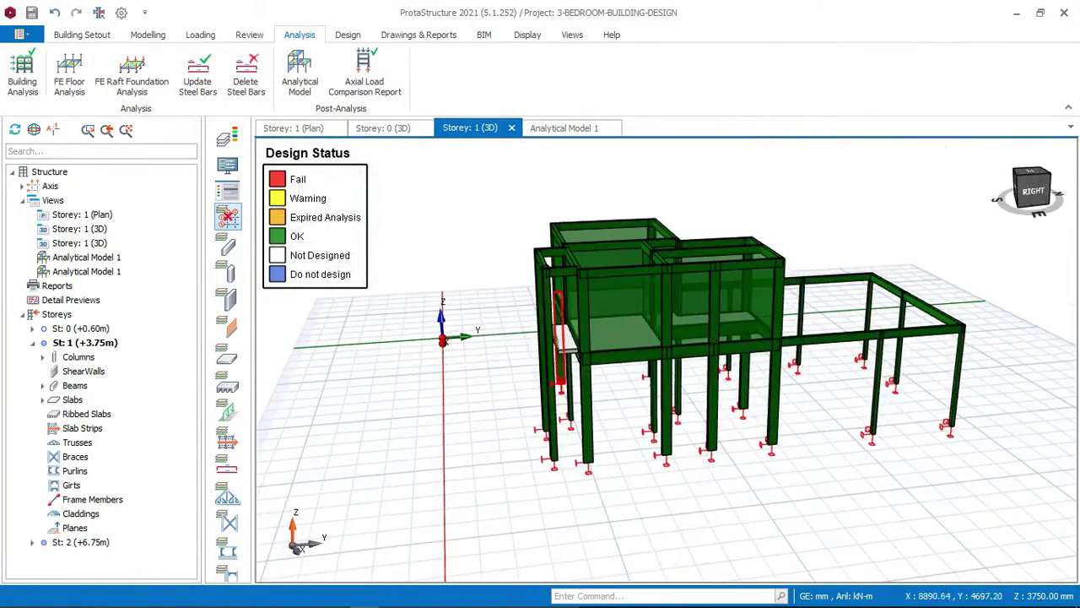
{"action": "scroll", "coordinate": [557, 334], "scroll_direction": "up", "scroll_amount": 4}
{"action": "middle_click_drag", "start_coordinate": [666, 360], "coordinate": [675, 278]}
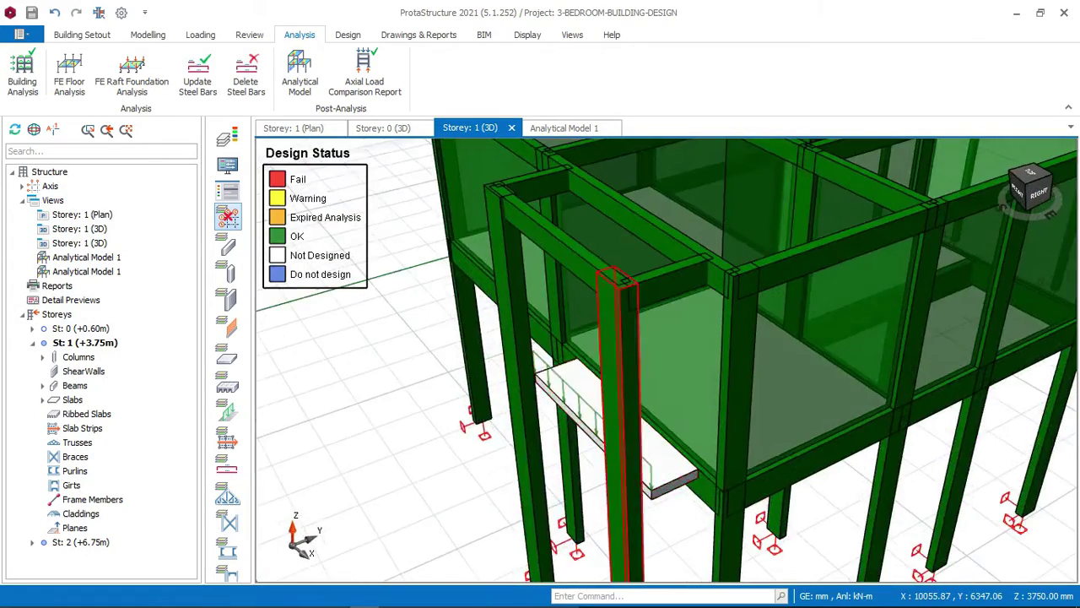
{"action": "scroll", "coordinate": [641, 295], "scroll_direction": "down", "scroll_amount": 5}
{"action": "middle_click_drag", "start_coordinate": [666, 359], "coordinate": [523, 313]}
{"action": "mouse_move", "coordinate": [667, 360]}
{"action": "middle_mouse_down"}
{"action": "mouse_move", "coordinate": [650, 380]}
{"action": "mouse_move", "coordinate": [666, 360]}
{"action": "mouse_move", "coordinate": [666, 380]}
{"action": "mouse_move", "coordinate": [654, 384]}
{"action": "mouse_move", "coordinate": [667, 363]}
{"action": "middle_mouse_up"}
{"action": "scroll", "coordinate": [667, 363], "scroll_direction": "up", "scroll_amount": 3}
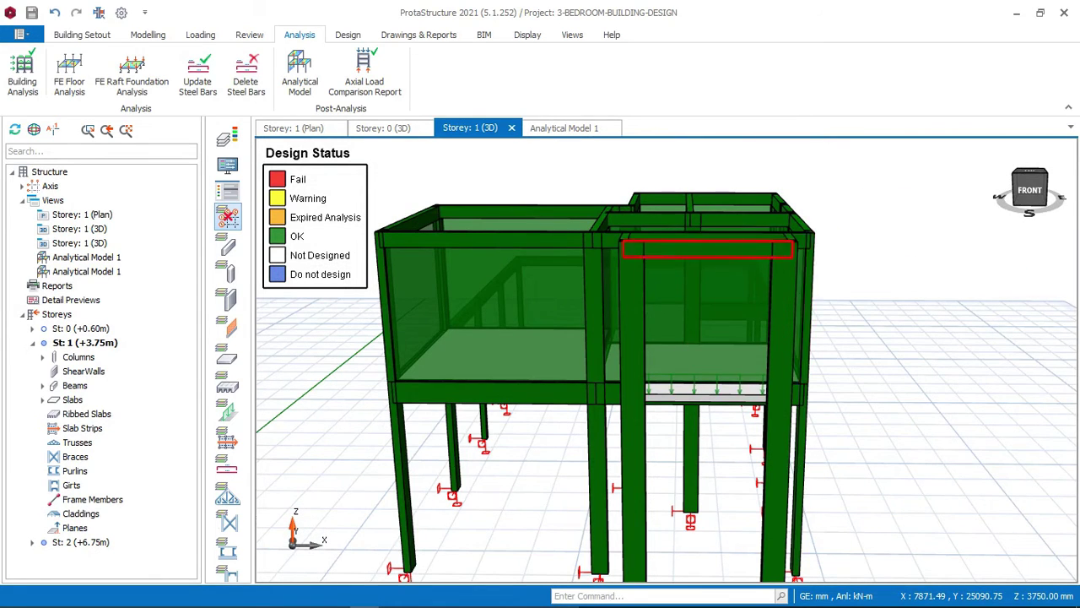
{"action": "scroll", "coordinate": [709, 245], "scroll_direction": "down", "scroll_amount": 2}
{"action": "mouse_move", "coordinate": [640, 311]}
{"action": "middle_mouse_down"}
{"action": "mouse_move", "coordinate": [595, 329]}
{"action": "mouse_move", "coordinate": [548, 311]}
{"action": "mouse_move", "coordinate": [639, 311]}
{"action": "mouse_move", "coordinate": [675, 372]}
{"action": "mouse_move", "coordinate": [591, 334]}
{"action": "mouse_move", "coordinate": [640, 311]}
{"action": "mouse_move", "coordinate": [616, 304]}
{"action": "mouse_move", "coordinate": [640, 311]}
{"action": "middle_mouse_up"}
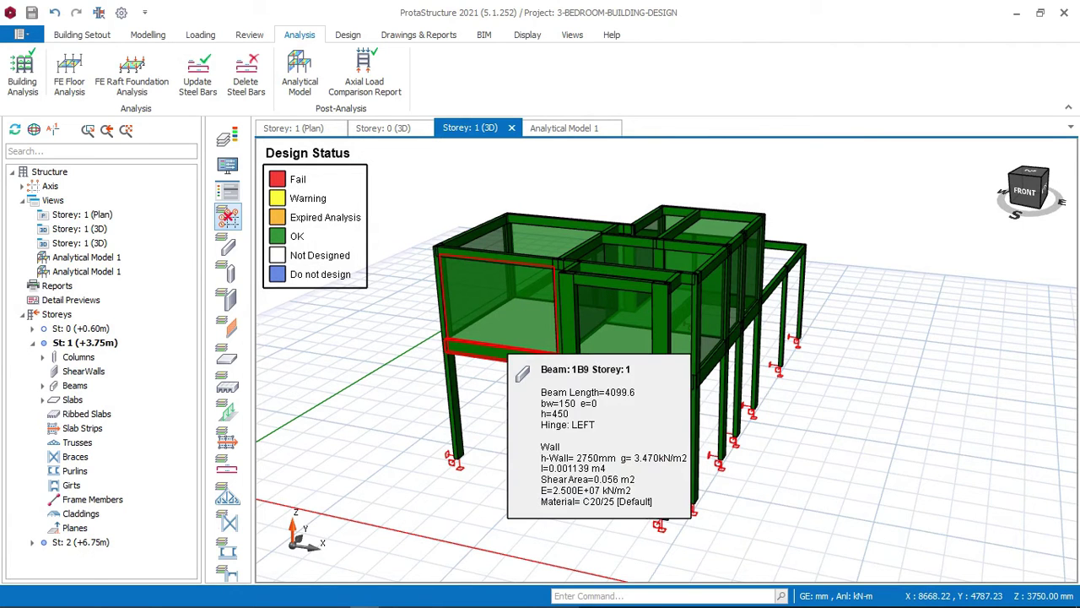
Select beam 1B9 on Storey 1 in the 3D view and open its section design
{"action": "scroll", "coordinate": [533, 359], "scroll_direction": "up", "scroll_amount": 2}
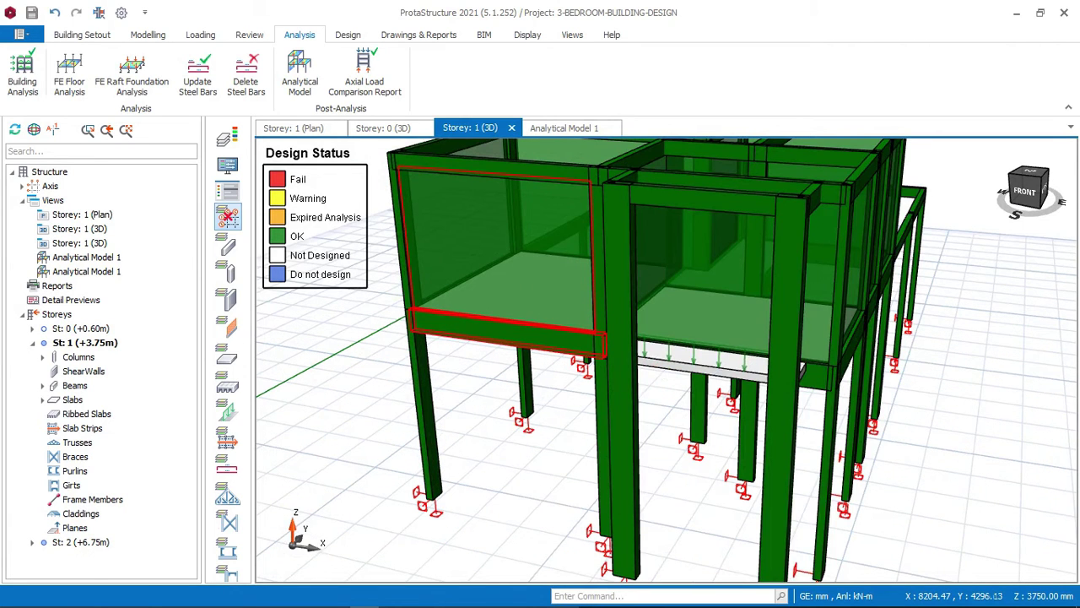
{"action": "left_click", "coordinate": [511, 330]}
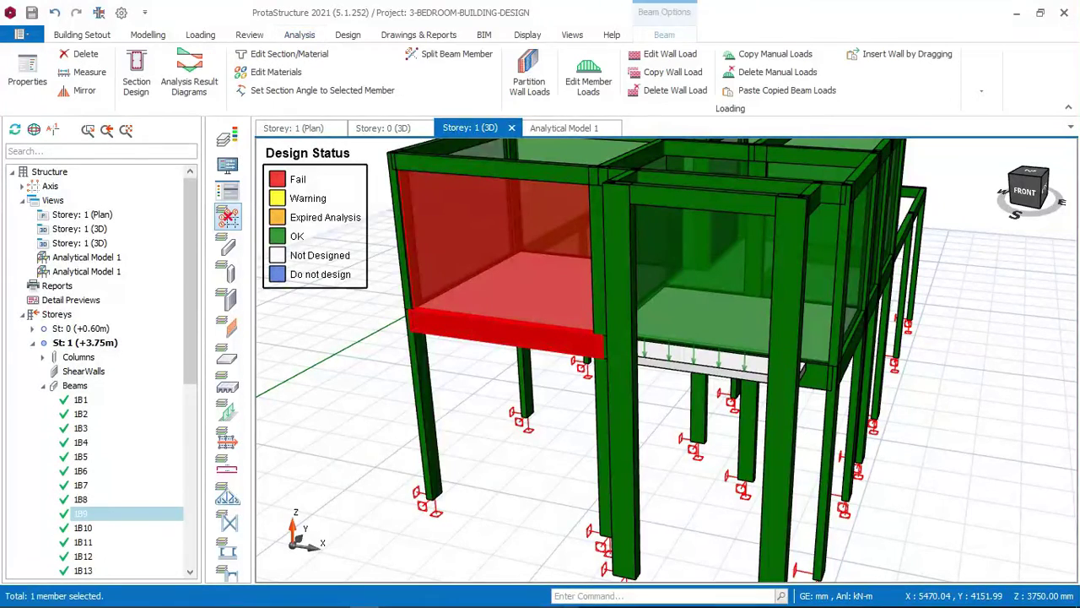
{"action": "right_click", "coordinate": [346, 312]}
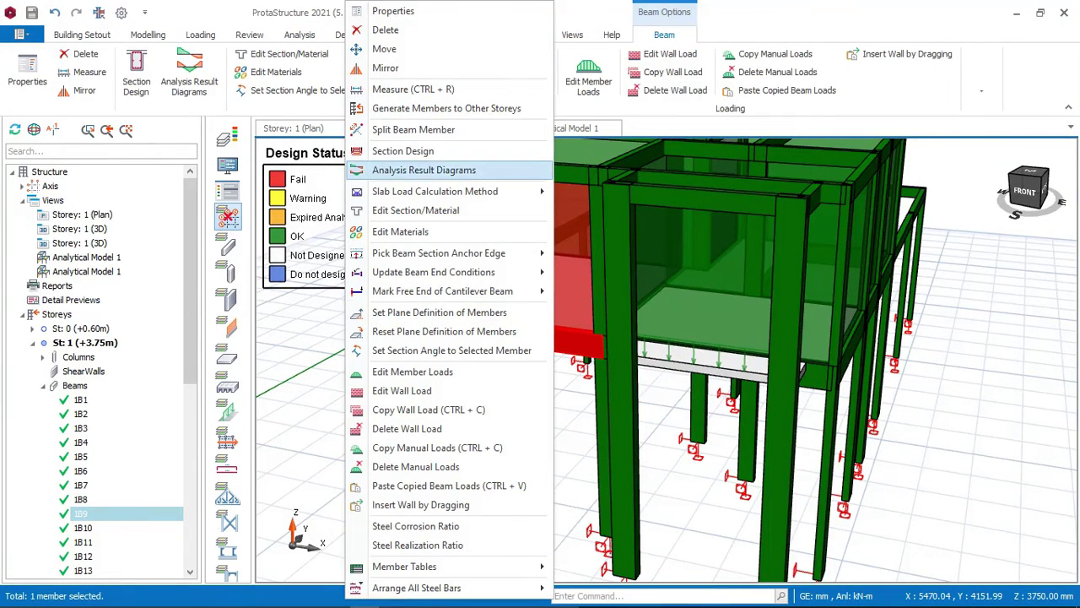
{"action": "left_click", "coordinate": [402, 151]}
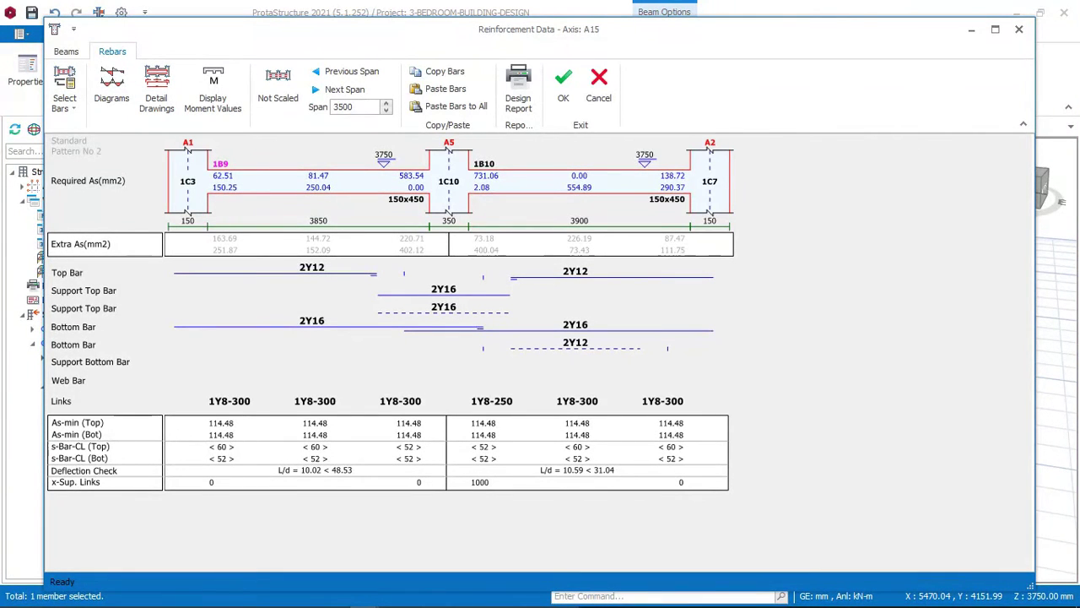
Change the top bars of beams 1B9 and 1B10 to 2Y16 in the axis A15 reinforcement data
{"action": "left_click", "coordinate": [311, 323]}
{"action": "left_click", "coordinate": [312, 268]}
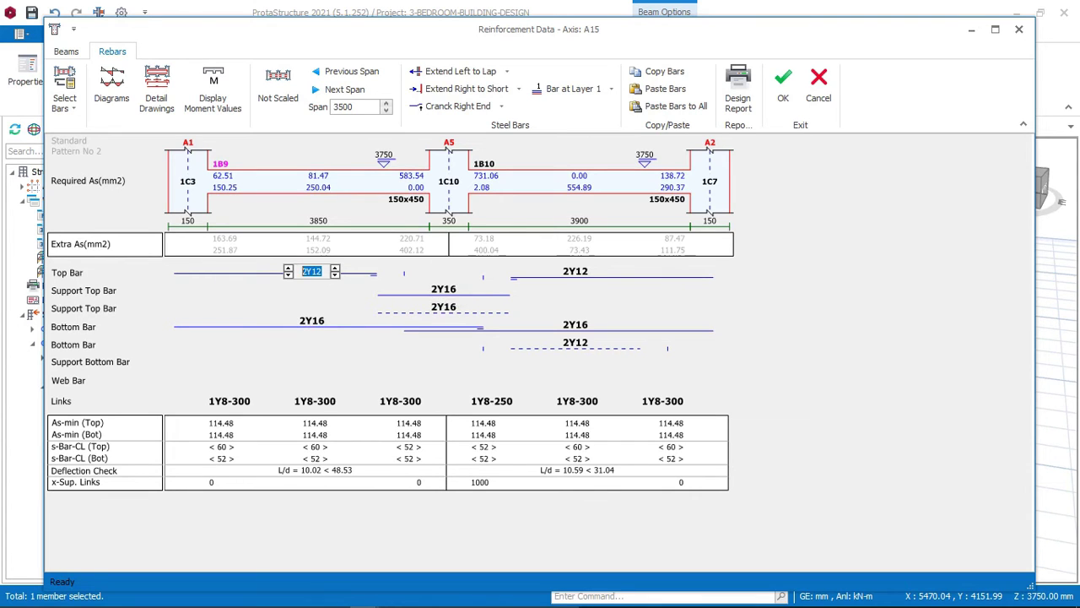
{"action": "key", "text": "F3"}
{"action": "left_click", "coordinate": [575, 271]}
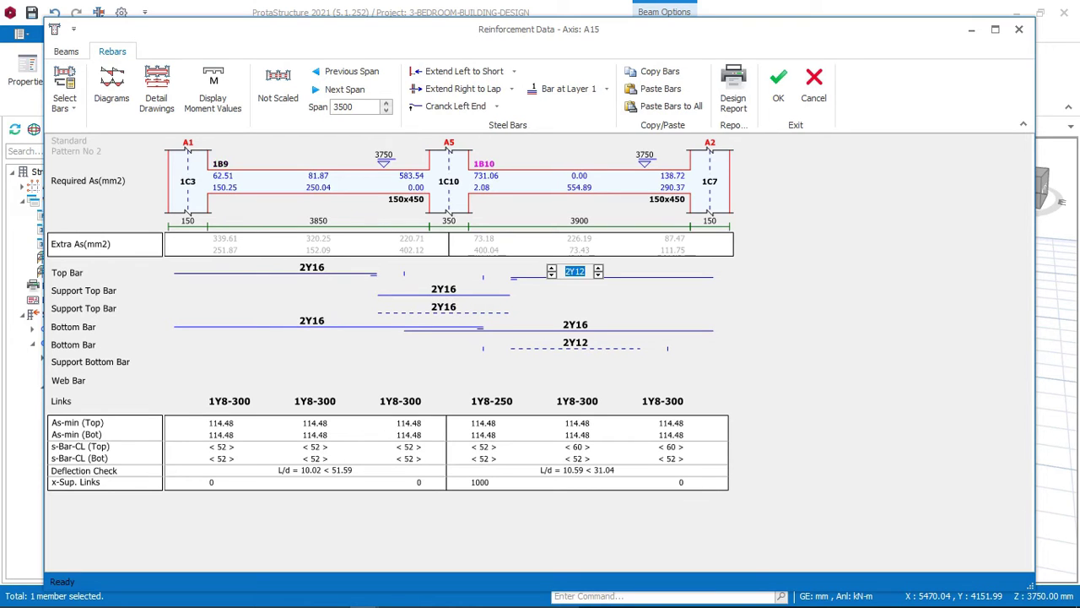
{"action": "type", "text": "2Y16"}
Try reducing the second-layer support top bars over column 1C10 to 1Y16 and restore them to 2Y16
{"action": "left_click", "coordinate": [443, 308]}
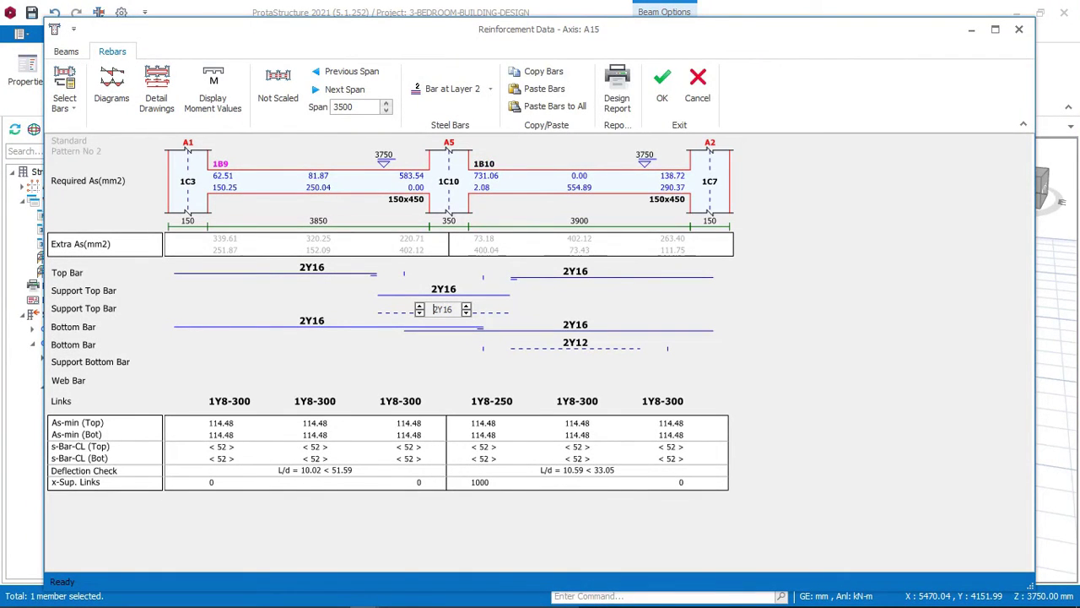
{"action": "left_click", "coordinate": [419, 313]}
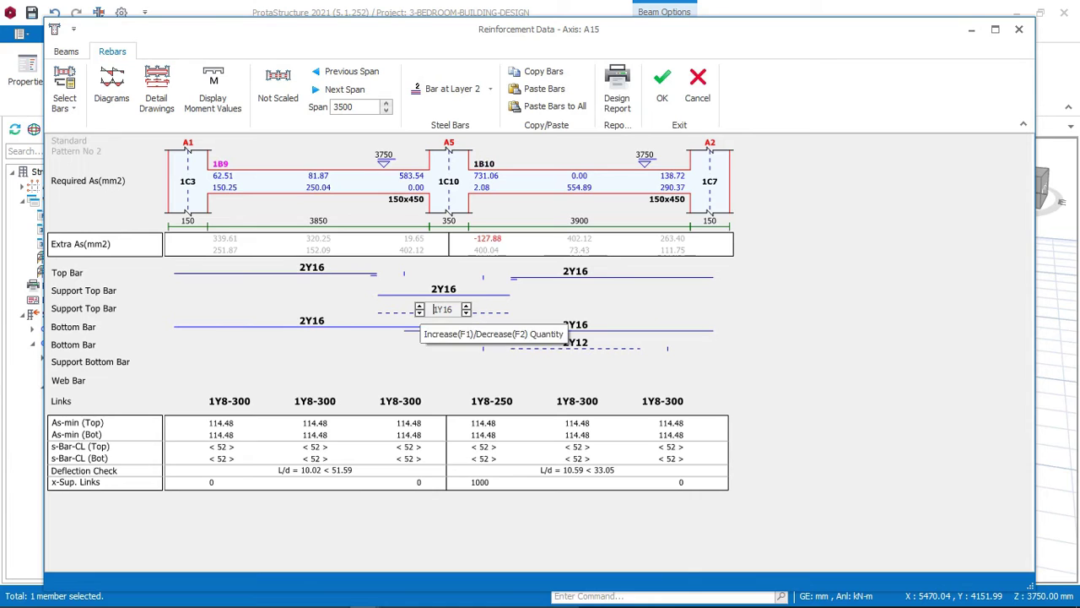
{"action": "key", "text": "Up"}
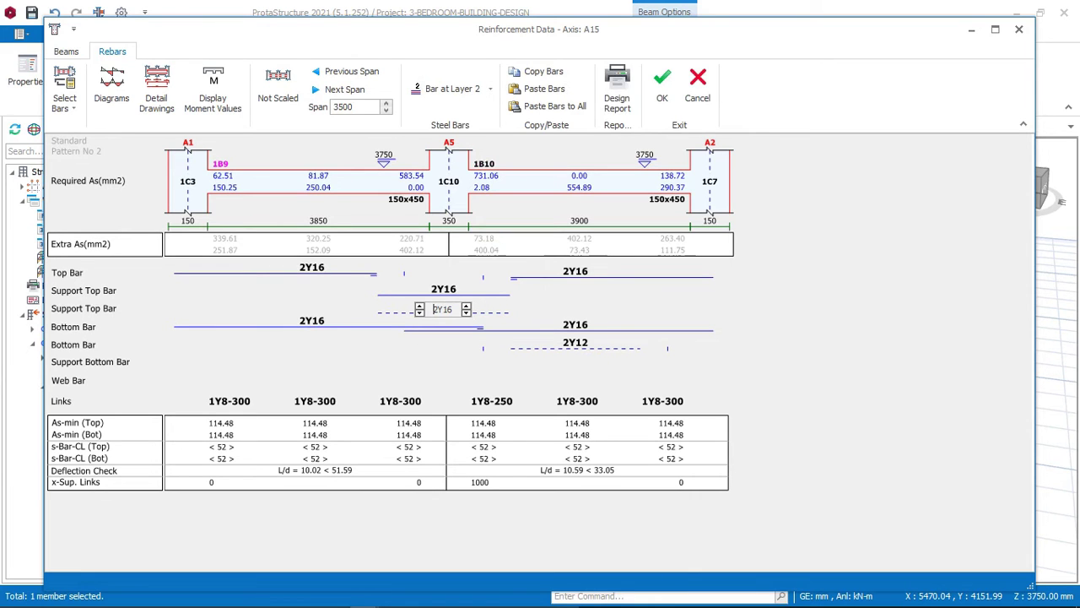
Extend the 1B10 top bars left to lap and the 1B9 top bars right to lap at column 1C10
{"action": "left_click", "coordinate": [575, 271]}
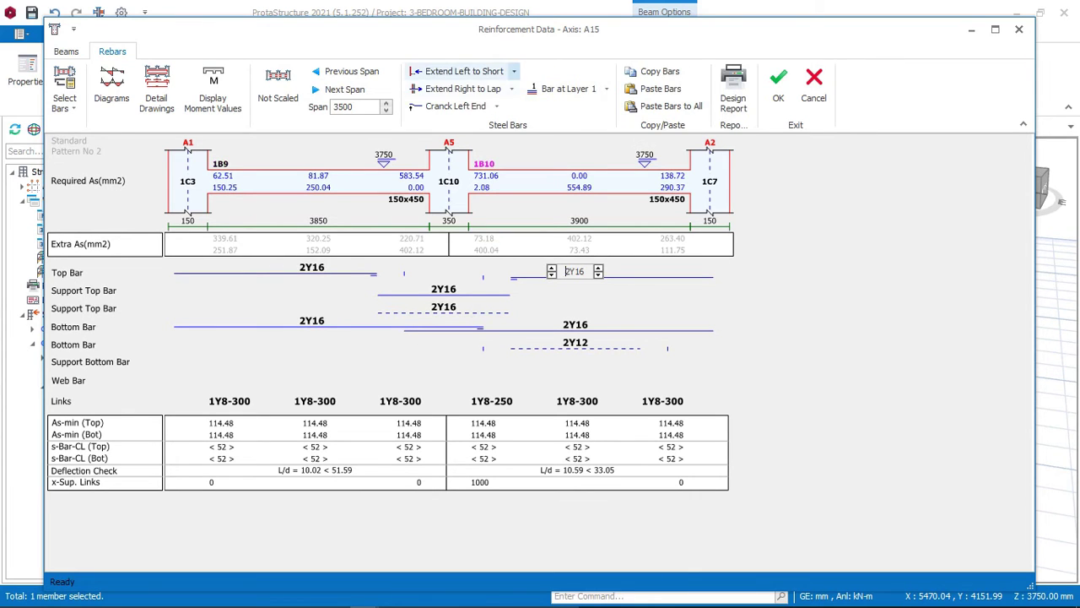
{"action": "left_click", "coordinate": [513, 71]}
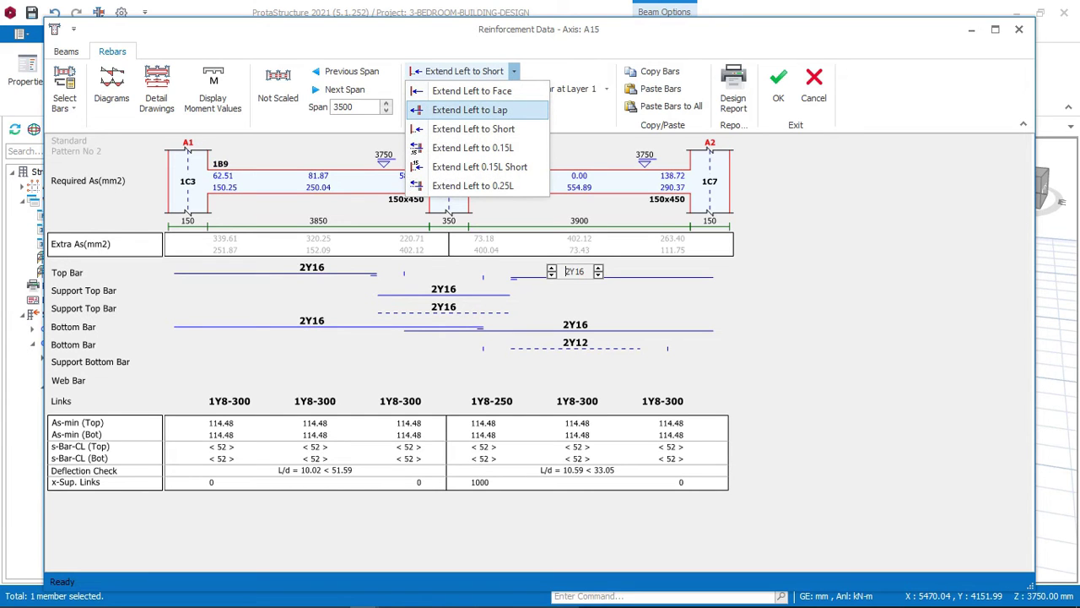
{"action": "left_click", "coordinate": [469, 109]}
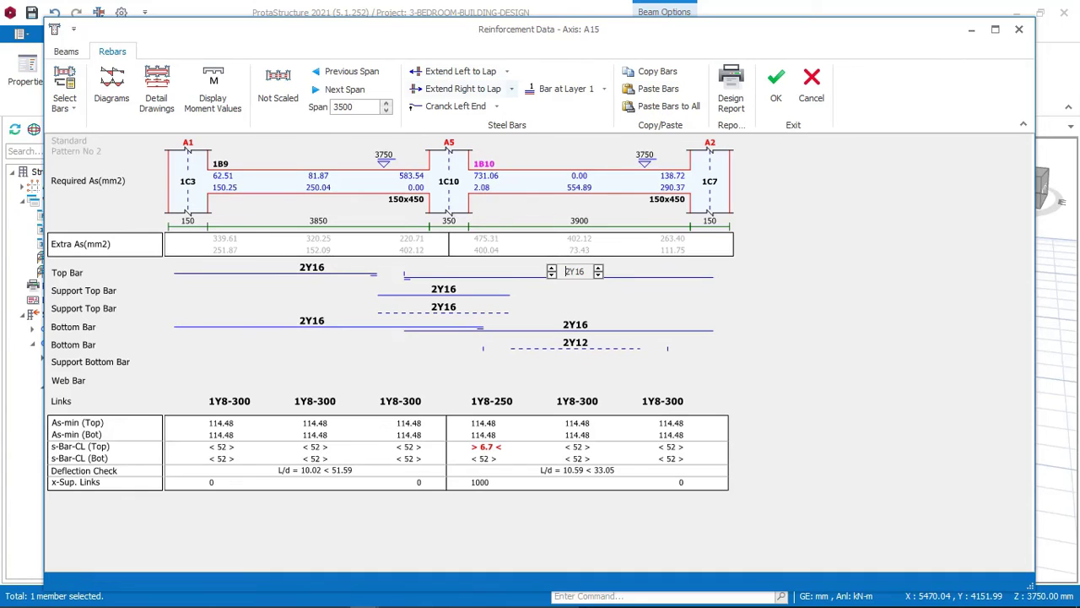
{"action": "left_click", "coordinate": [302, 271]}
{"action": "left_click", "coordinate": [518, 89]}
{"action": "left_click", "coordinate": [476, 145]}
{"action": "left_click", "coordinate": [518, 89]}
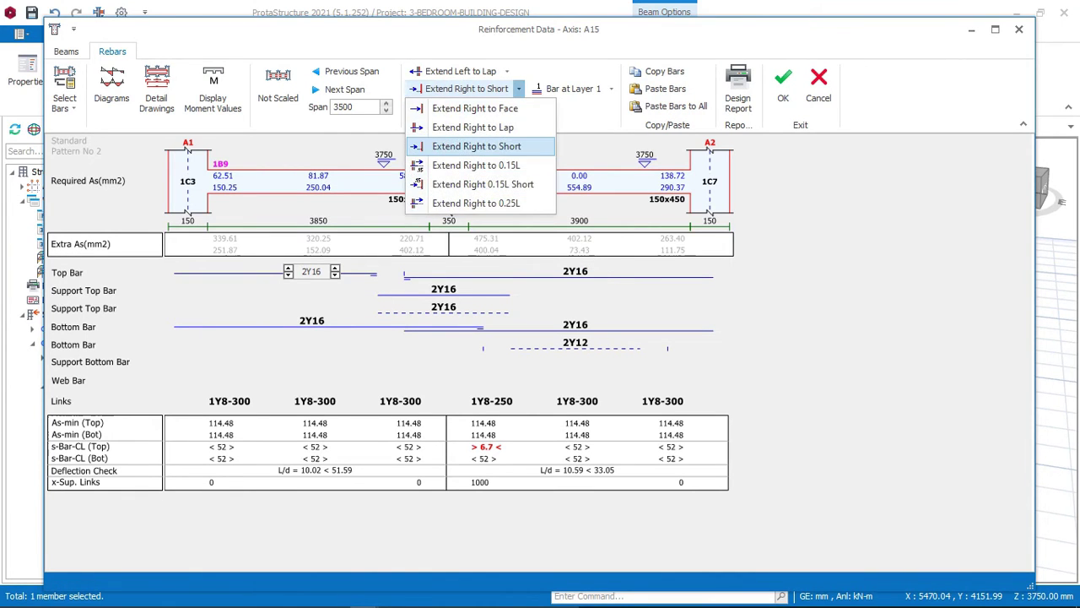
{"action": "left_click", "coordinate": [473, 126]}
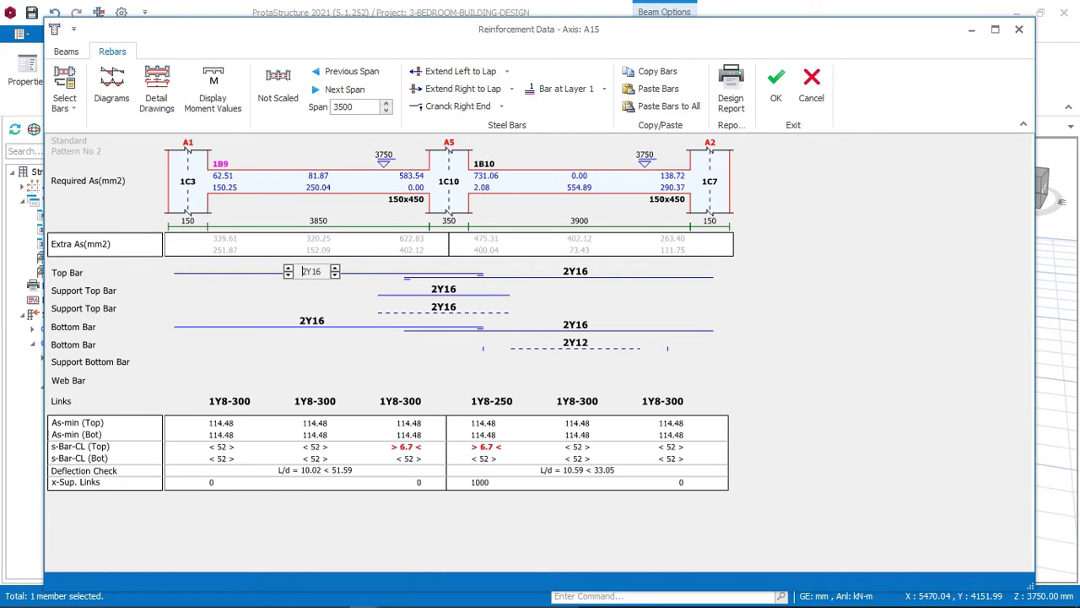
Remove both layers of support top bars over column 1C10
{"action": "left_click", "coordinate": [443, 289]}
{"action": "left_click", "coordinate": [443, 308]}
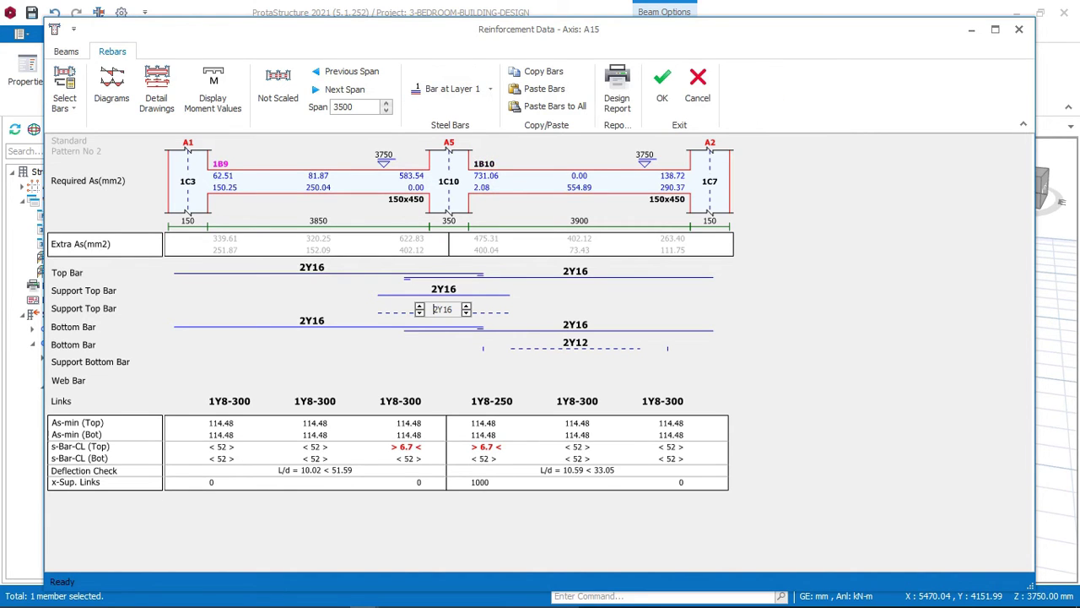
{"action": "left_click", "coordinate": [443, 290]}
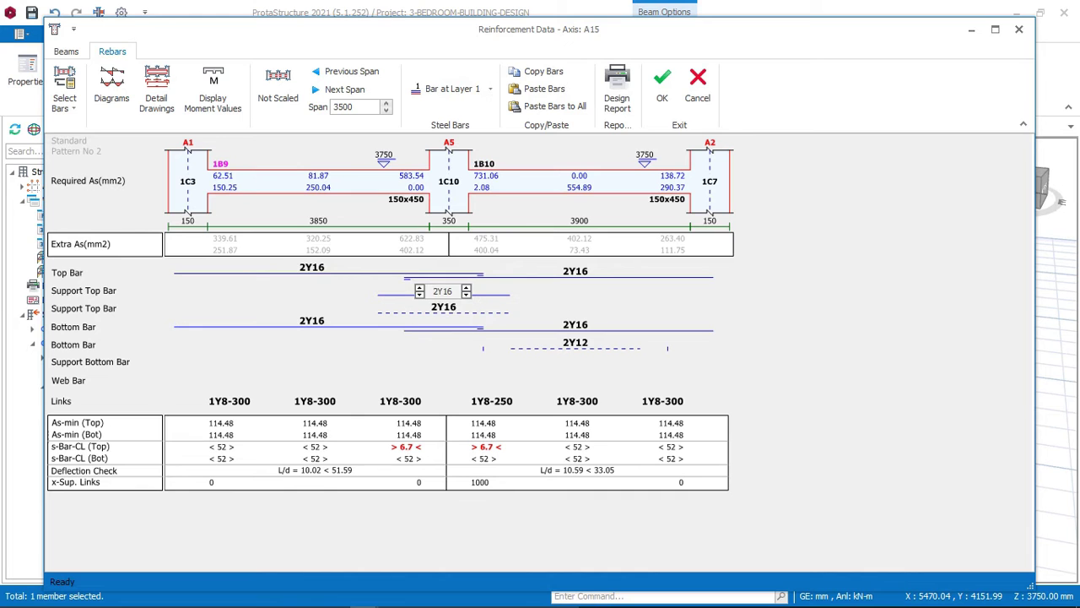
{"action": "left_click", "coordinate": [419, 294]}
{"action": "left_click", "coordinate": [420, 295]}
{"action": "key", "text": "Down"}
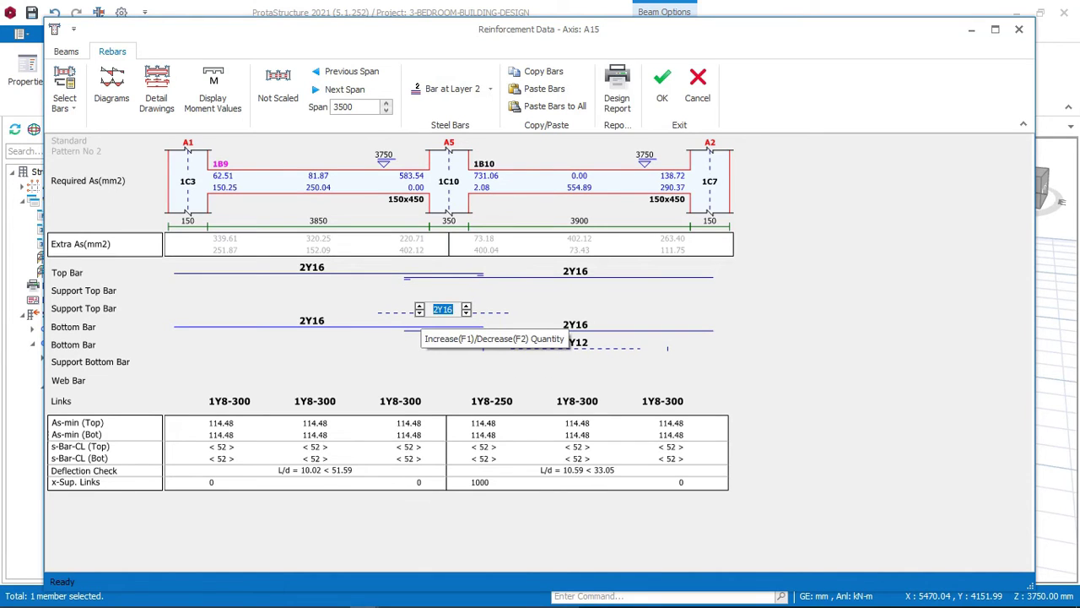
{"action": "key", "text": "Down"}
{"action": "key", "text": "Down"}
Set the 1B10 top bars to 3Y16 and add 2Y16 support top bars over column 1C10
{"action": "left_click", "coordinate": [574, 271]}
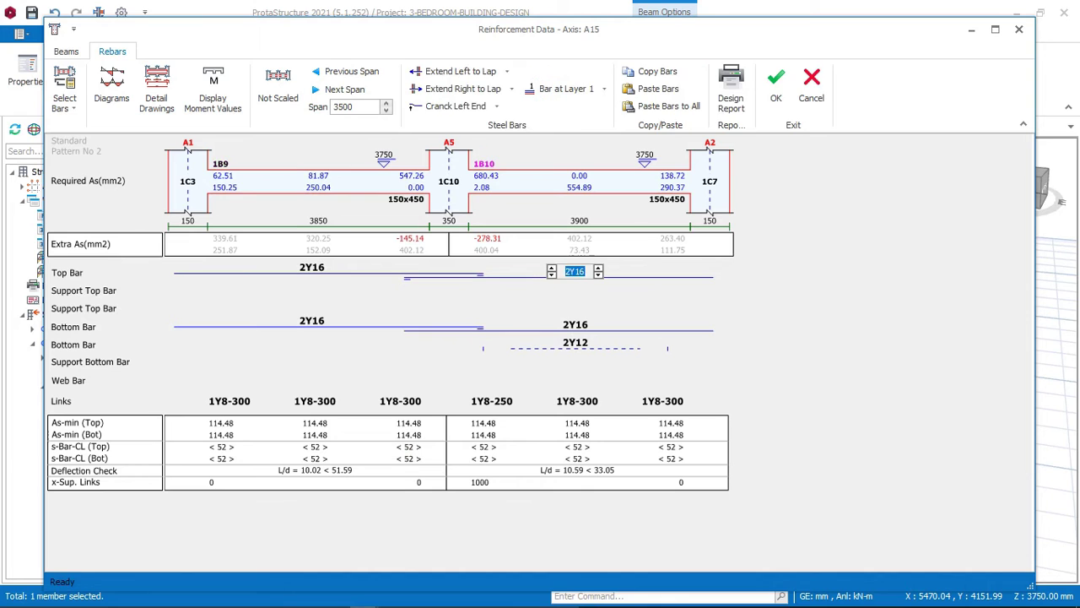
{"action": "key", "text": "Up"}
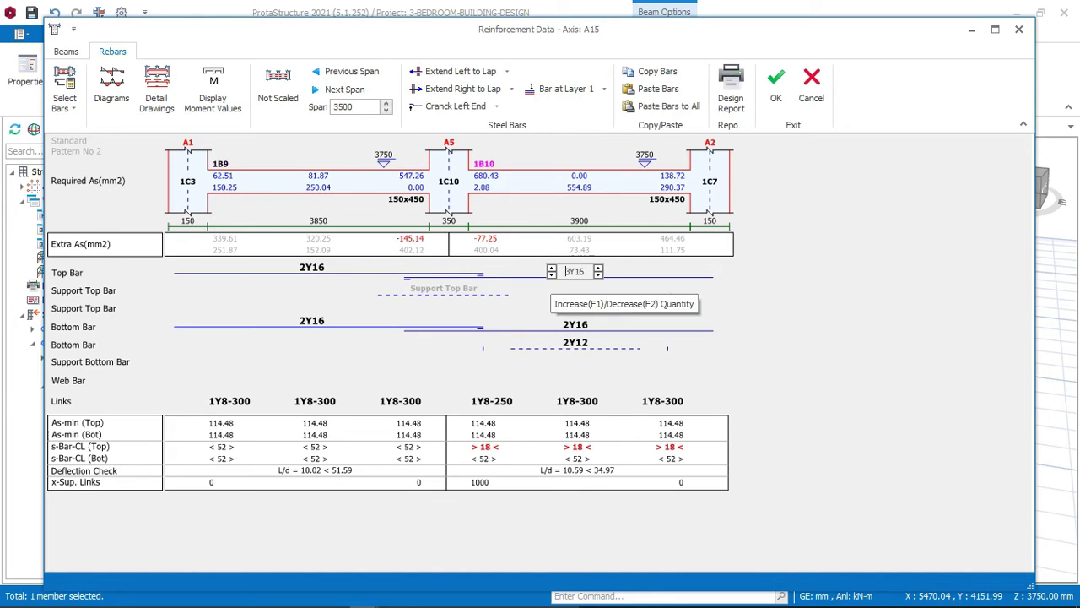
{"action": "left_click", "coordinate": [442, 289]}
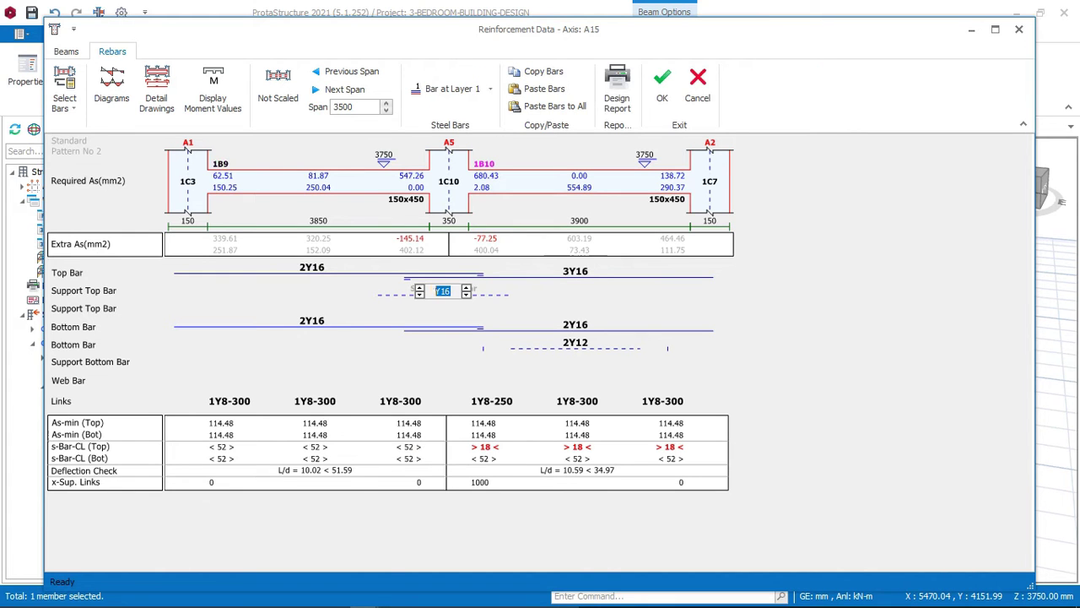
{"action": "left_click", "coordinate": [420, 287]}
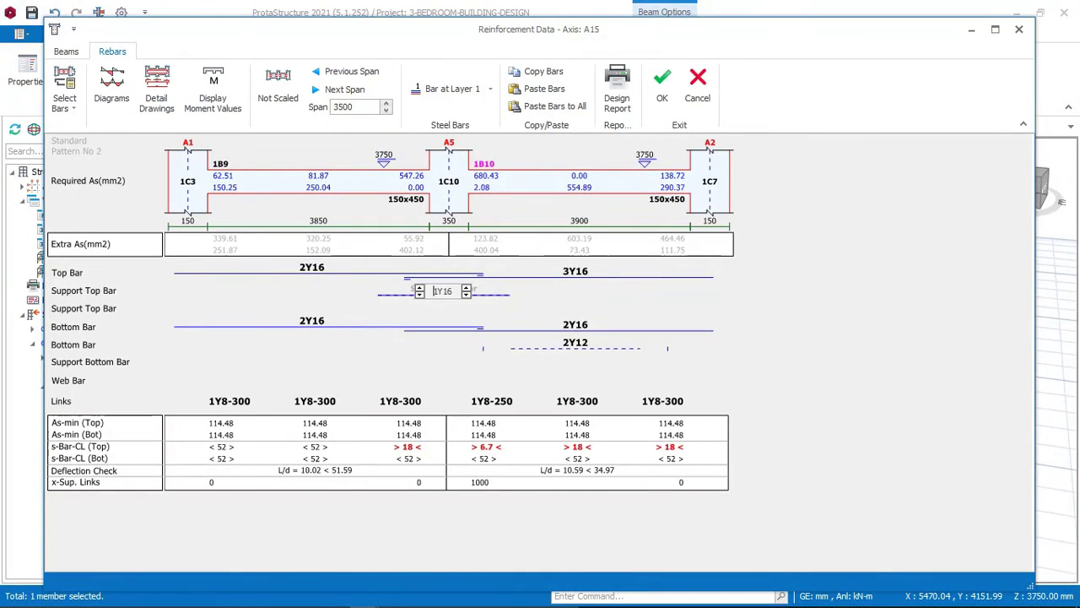
{"action": "key", "text": "Up"}
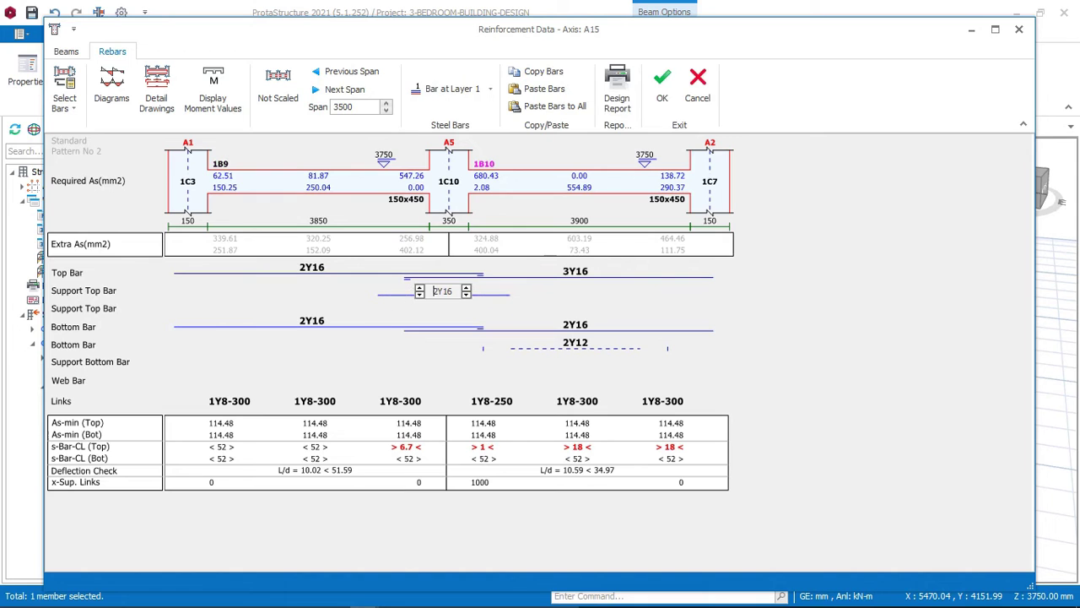
{"action": "key", "text": "Return"}
{"action": "left_click", "coordinate": [651, 321]}
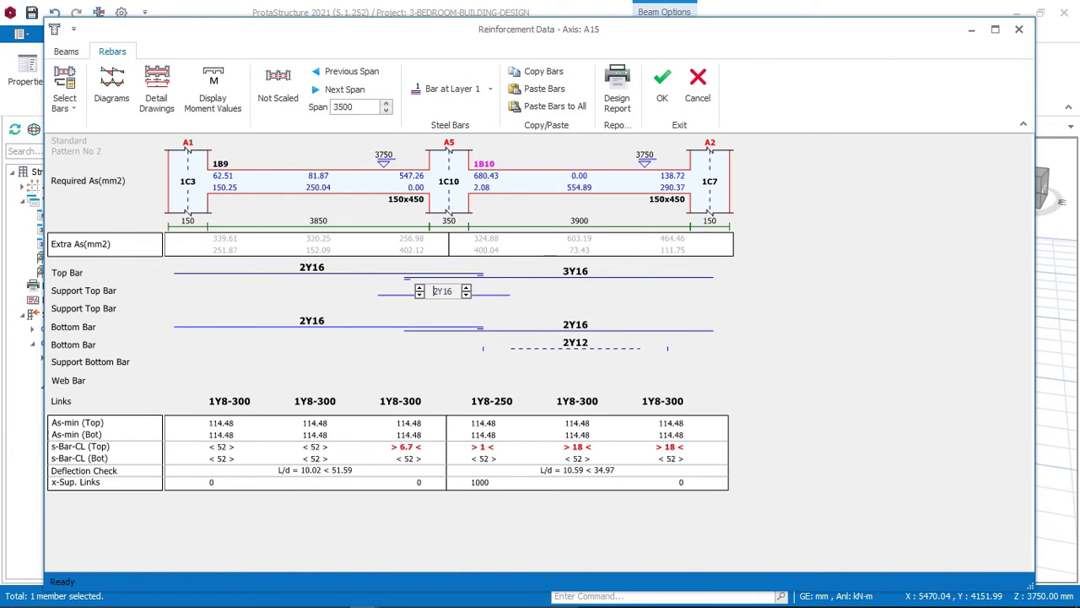
Assign the support top bars over column 1C10 to layer 2 and set the 1B10 top bars to 2Y16
{"action": "left_click", "coordinate": [489, 88]}
{"action": "left_click", "coordinate": [458, 127]}
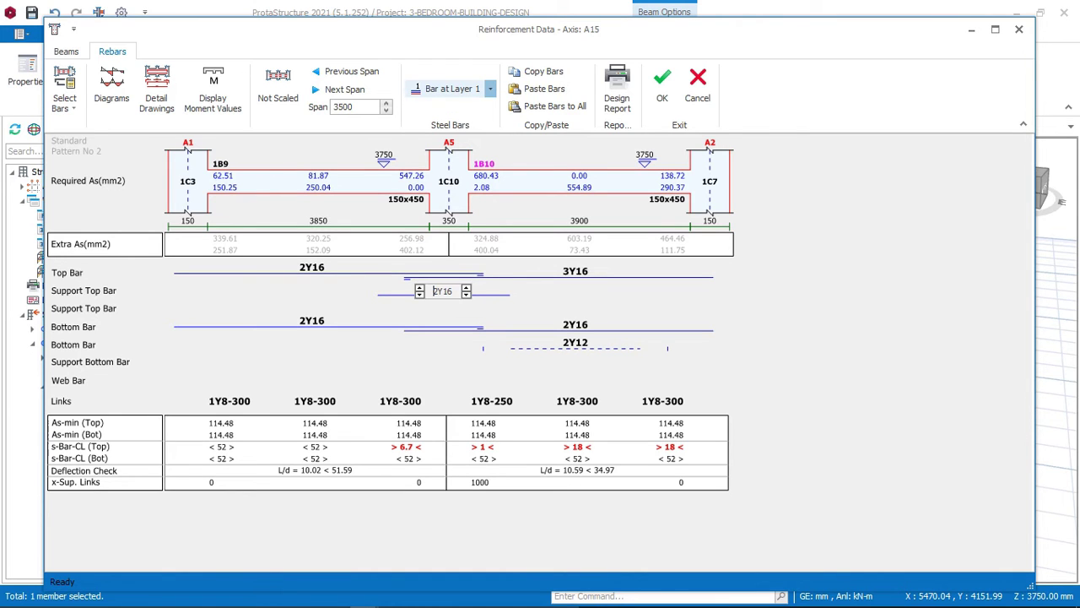
{"action": "left_click", "coordinate": [312, 271]}
{"action": "left_click", "coordinate": [575, 271]}
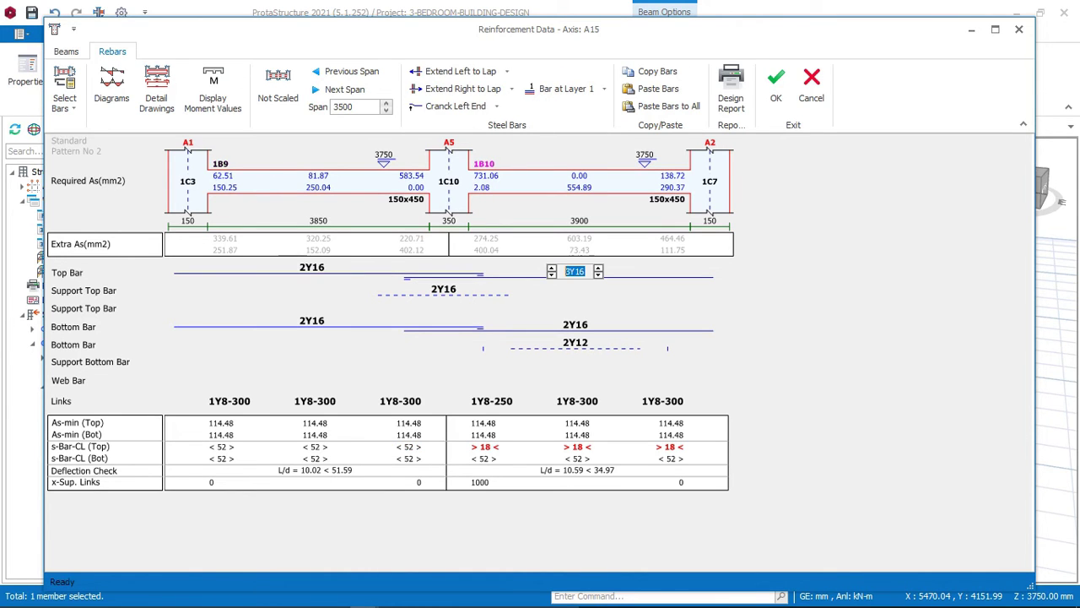
{"action": "left_click", "coordinate": [551, 276]}
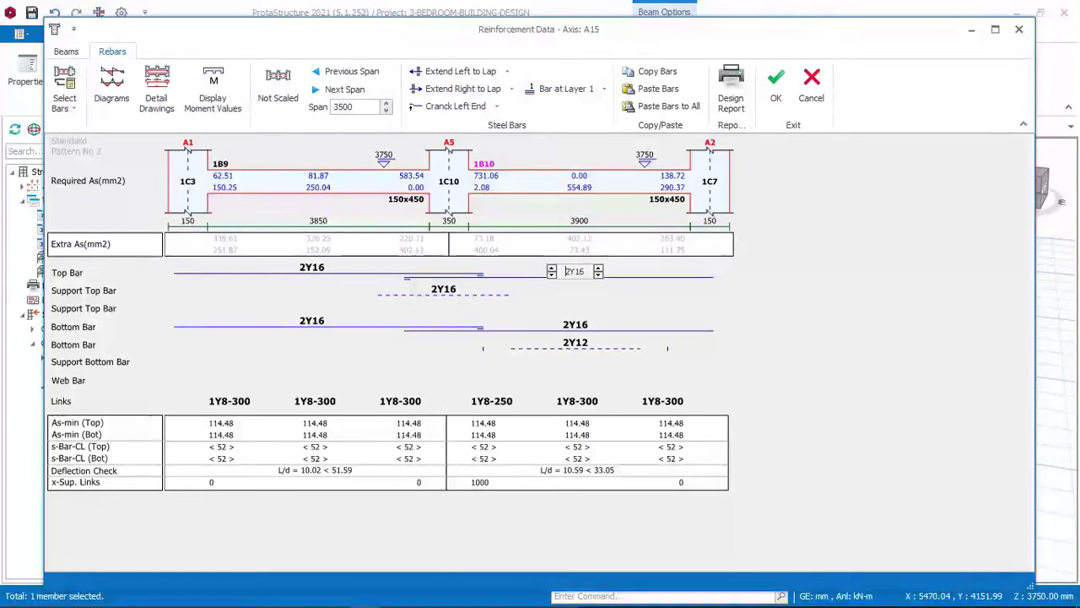
Extend the second-layer bottom bars of beam 1B10 to lap at both ends
{"action": "left_click", "coordinate": [311, 325]}
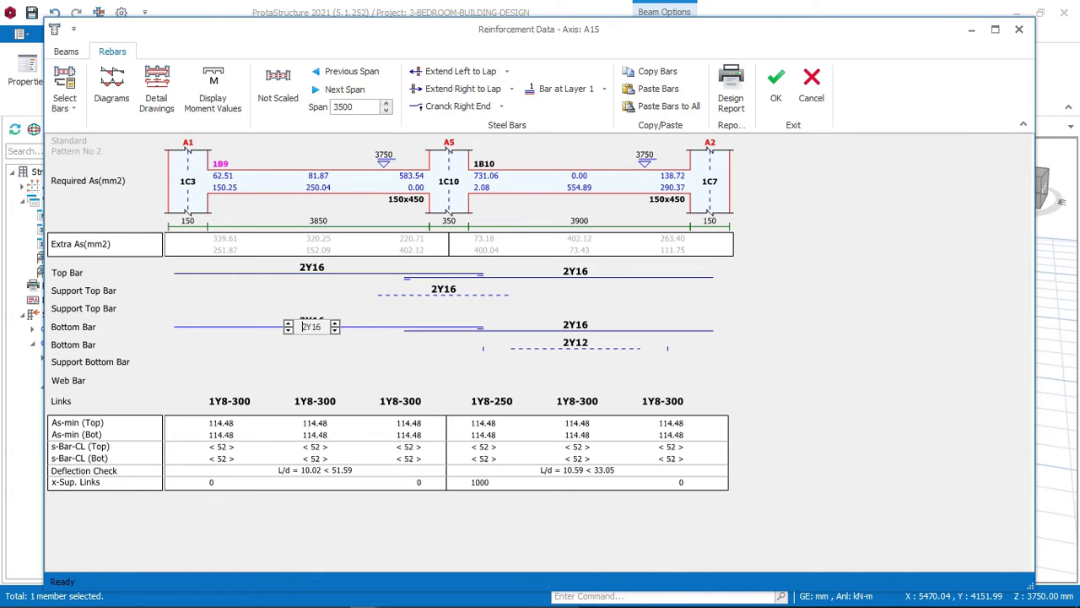
{"action": "left_click", "coordinate": [574, 325]}
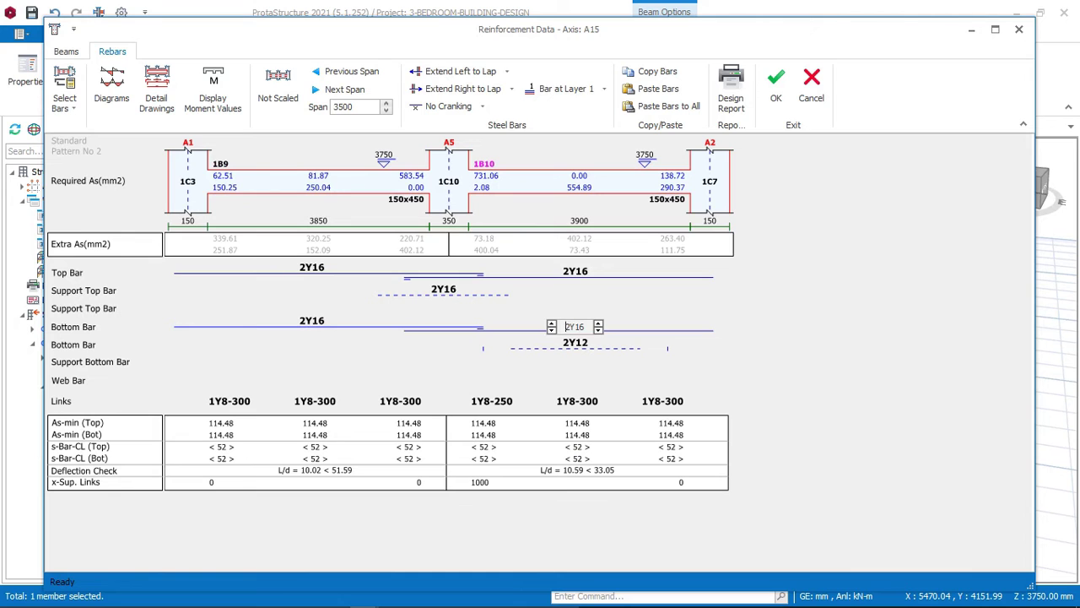
{"action": "left_click", "coordinate": [575, 343]}
{"action": "left_click", "coordinate": [532, 88]}
{"action": "left_click", "coordinate": [481, 128]}
{"action": "left_click", "coordinate": [527, 71]}
{"action": "left_click", "coordinate": [473, 110]}
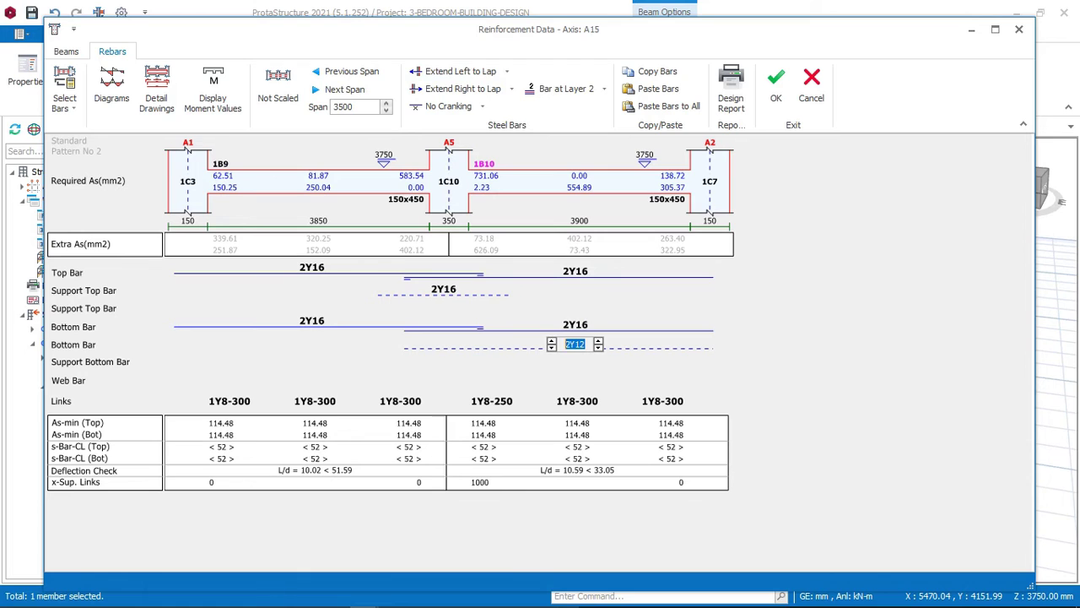
Try removing the second-layer bottom bars of beam 1B10 and setting its first-layer bottom bars to 3Y16
{"action": "key", "text": "F2"}
{"action": "key", "text": "F2"}
{"action": "left_click", "coordinate": [575, 326]}
{"action": "key", "text": "F1"}
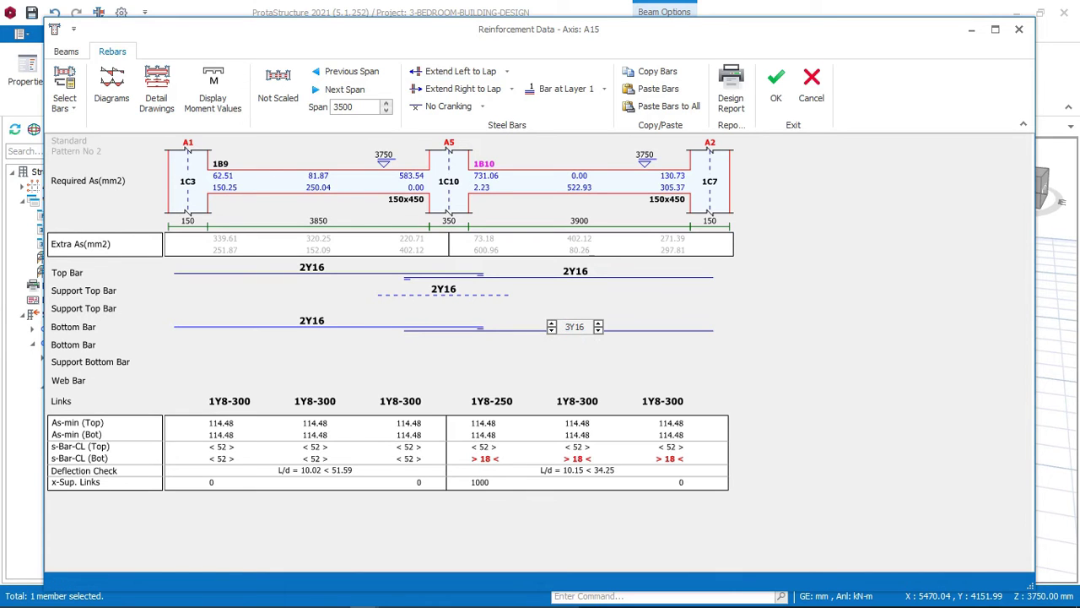
{"action": "key", "text": "Escape"}
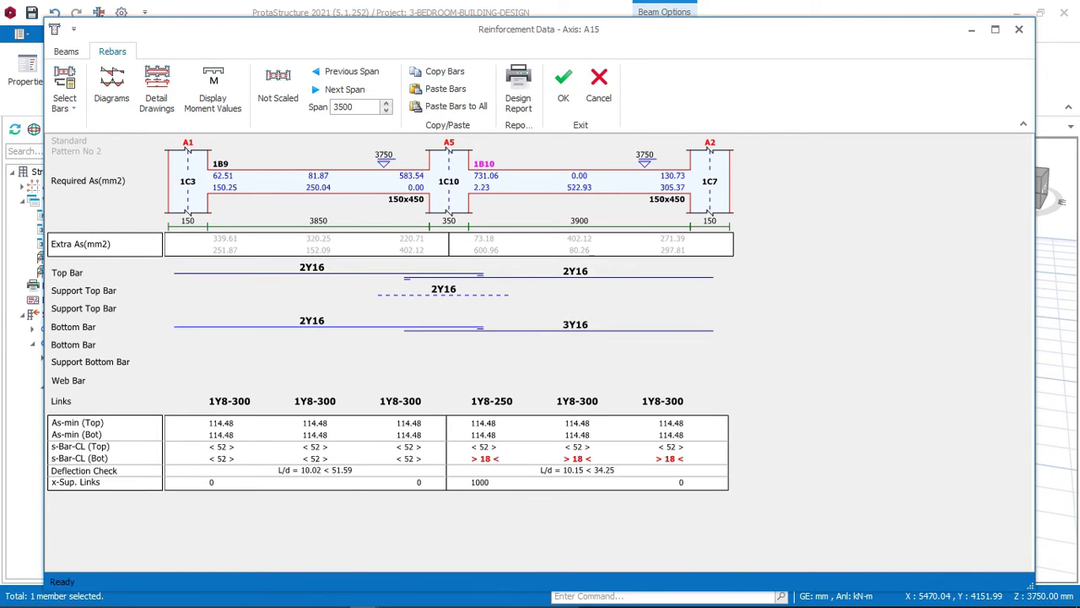
Try 3Y16 bottom bars for beam 1B9 and return them to 2Y16
{"action": "left_click", "coordinate": [311, 322]}
{"action": "key", "text": "F1"}
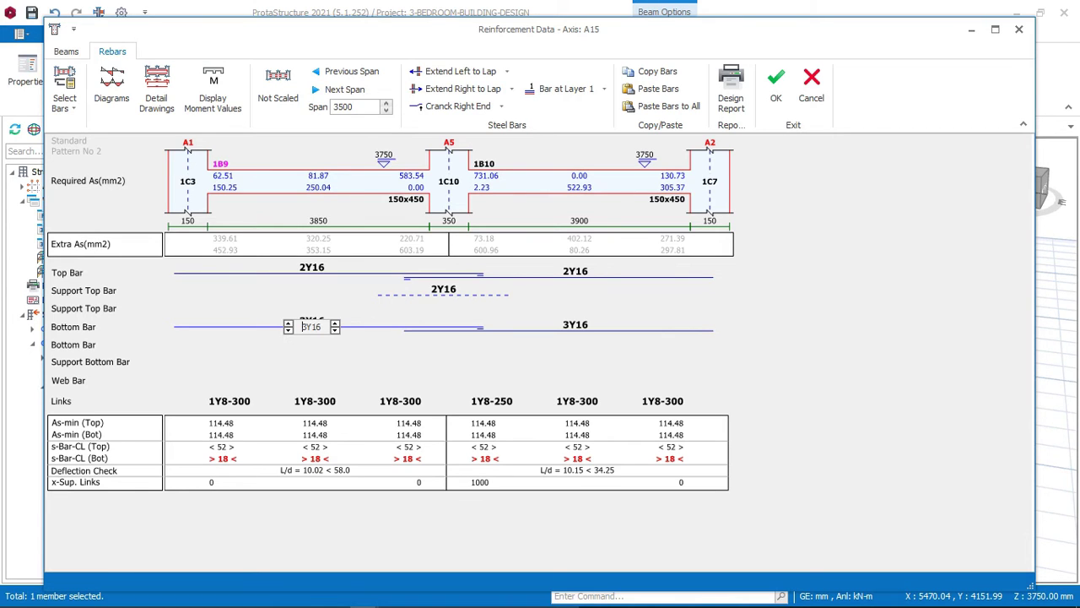
{"action": "key", "text": "Down"}
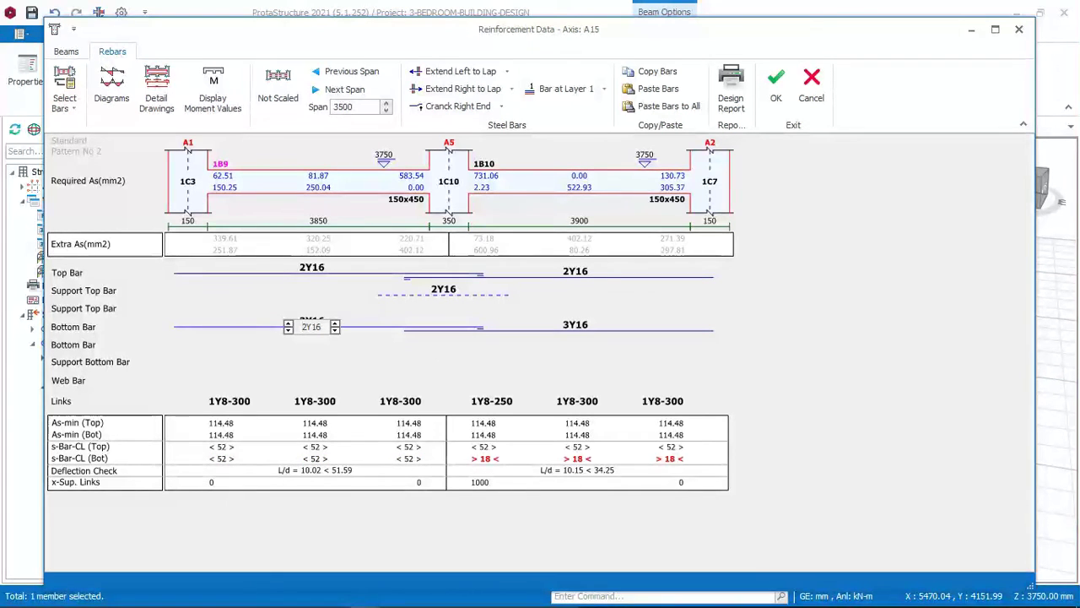
Set the bottom bars of beam 1B10 to 2Y16 in both layers and accept the axis A15 reinforcement data
{"action": "left_click", "coordinate": [575, 325]}
{"action": "key", "text": "Down"}
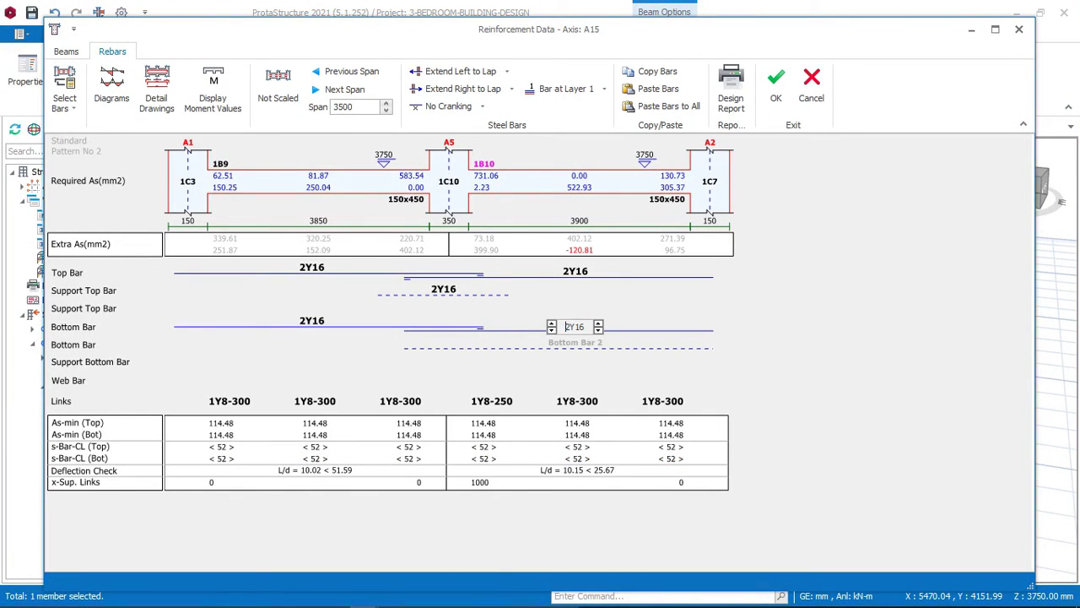
{"action": "left_click", "coordinate": [574, 344]}
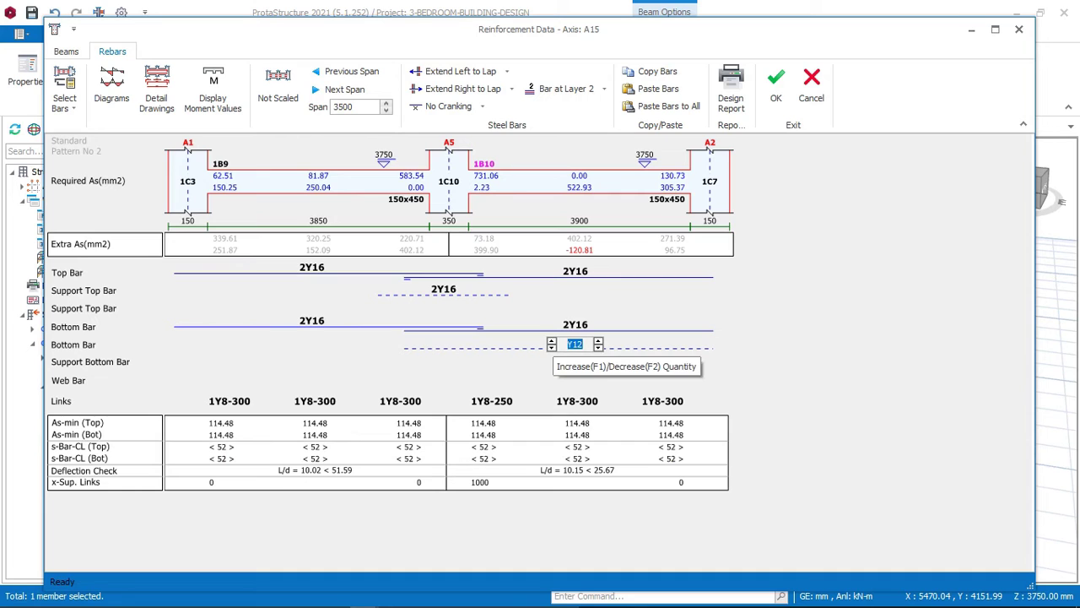
{"action": "left_click", "coordinate": [551, 341]}
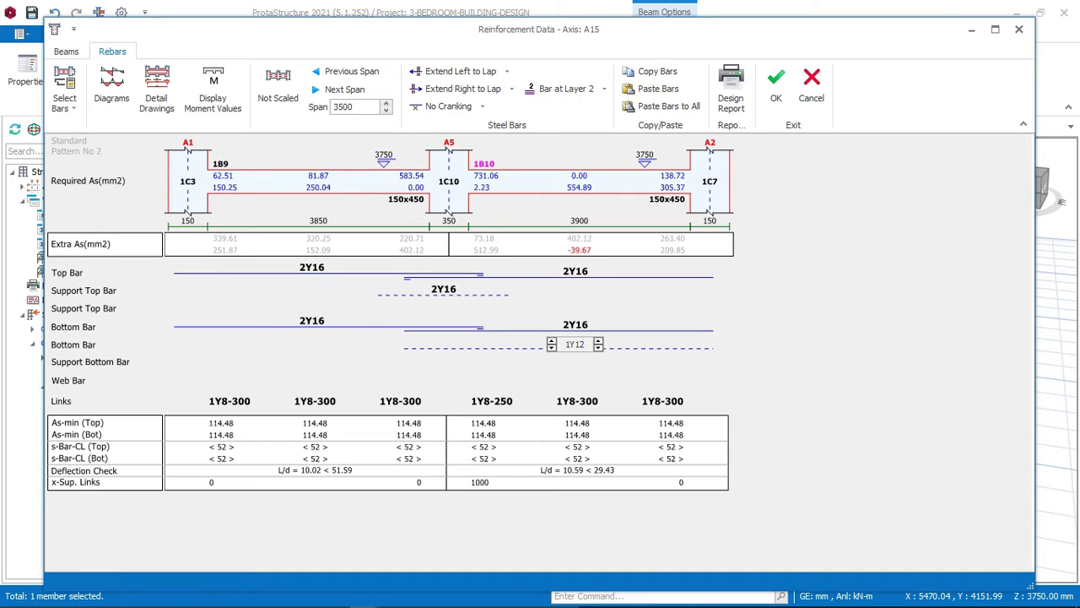
{"action": "key", "text": "Up"}
{"action": "left_click", "coordinate": [598, 341]}
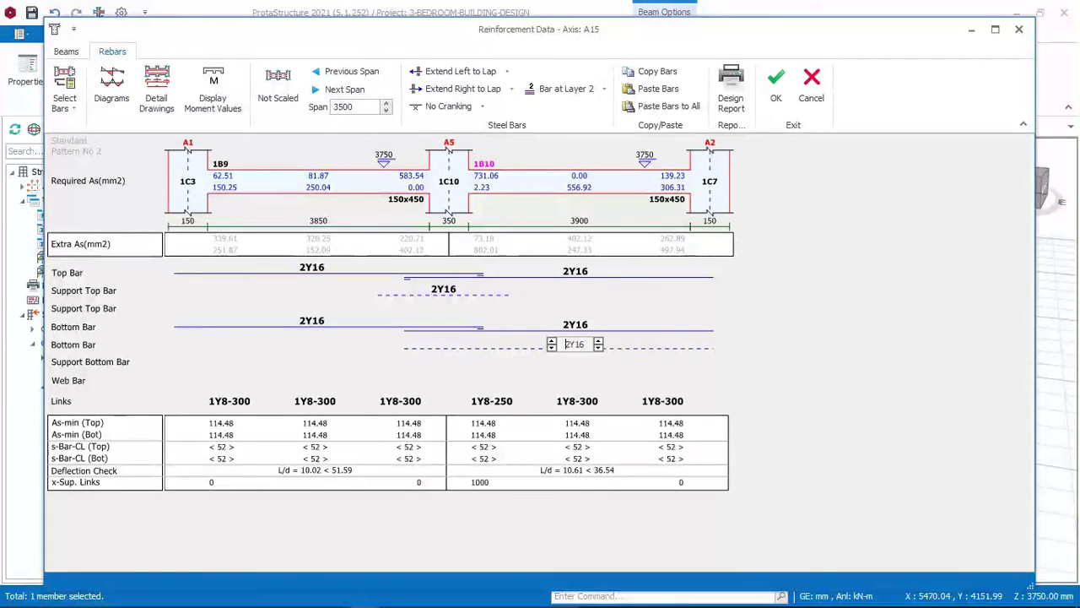
{"action": "left_click", "coordinate": [775, 85]}
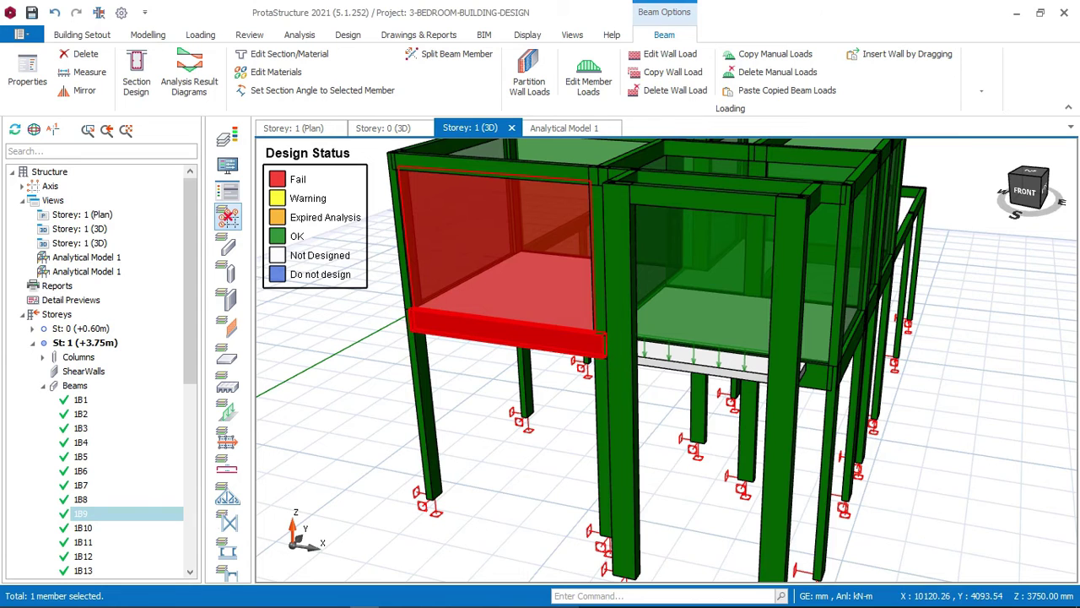
Review the section design of beam 1B9 from the Storey 1 plan and accept its reinforcement data
{"action": "scroll", "coordinate": [591, 397], "scroll_direction": "down", "scroll_amount": 3}
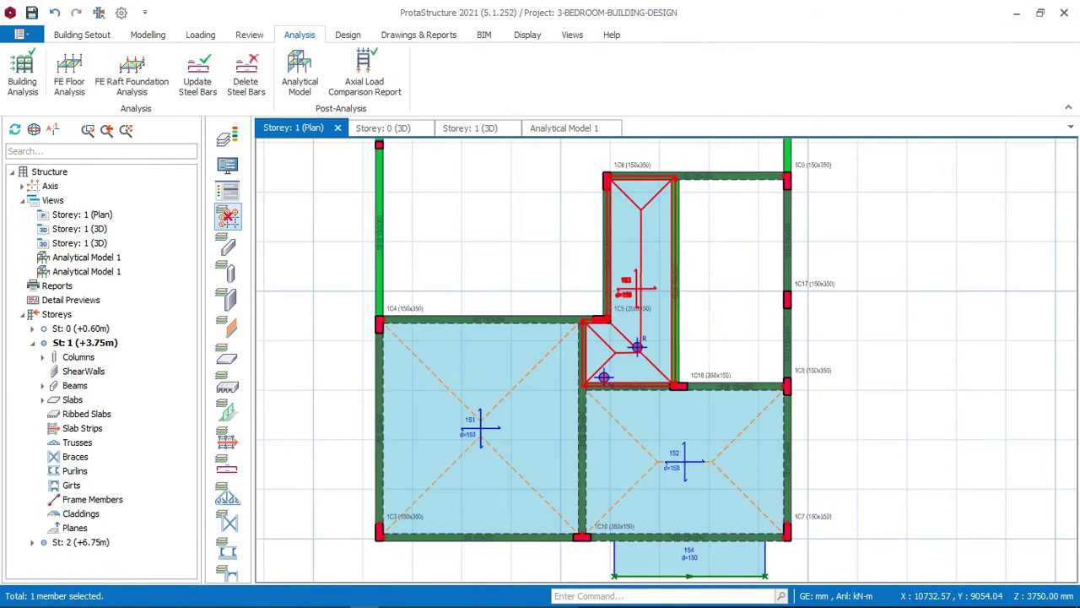
{"action": "scroll", "coordinate": [603, 326], "scroll_direction": "down", "scroll_amount": 3}
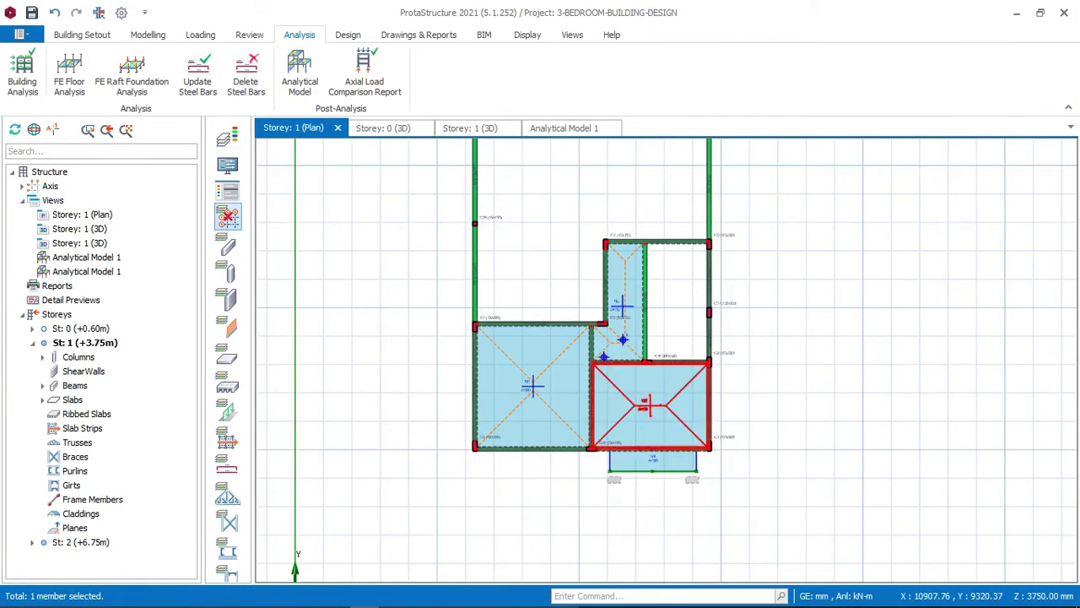
{"action": "scroll", "coordinate": [591, 470], "scroll_direction": "up", "scroll_amount": 3}
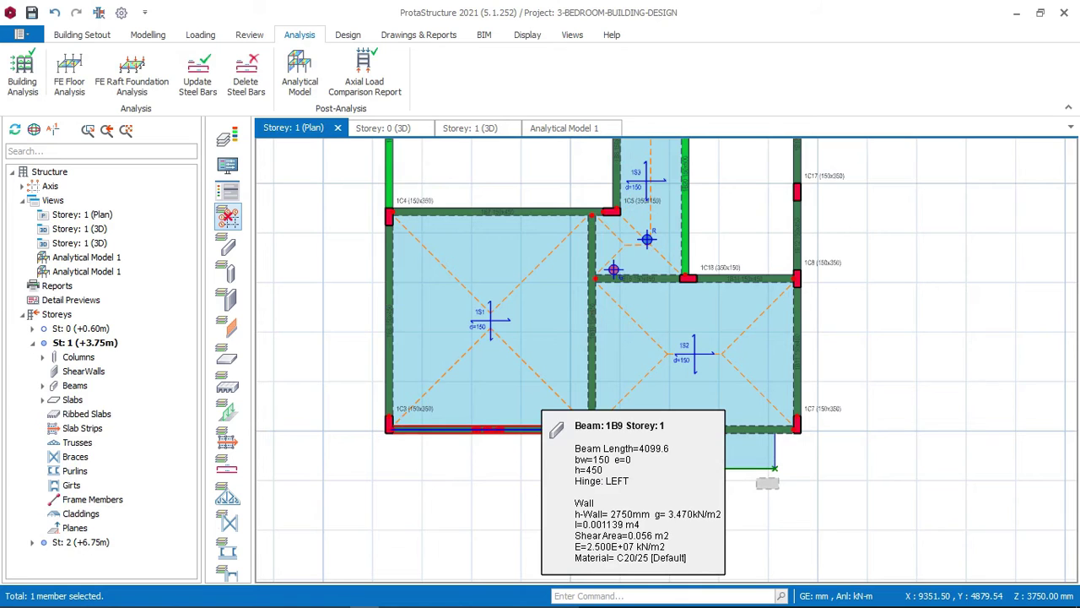
{"action": "right_click", "coordinate": [521, 428]}
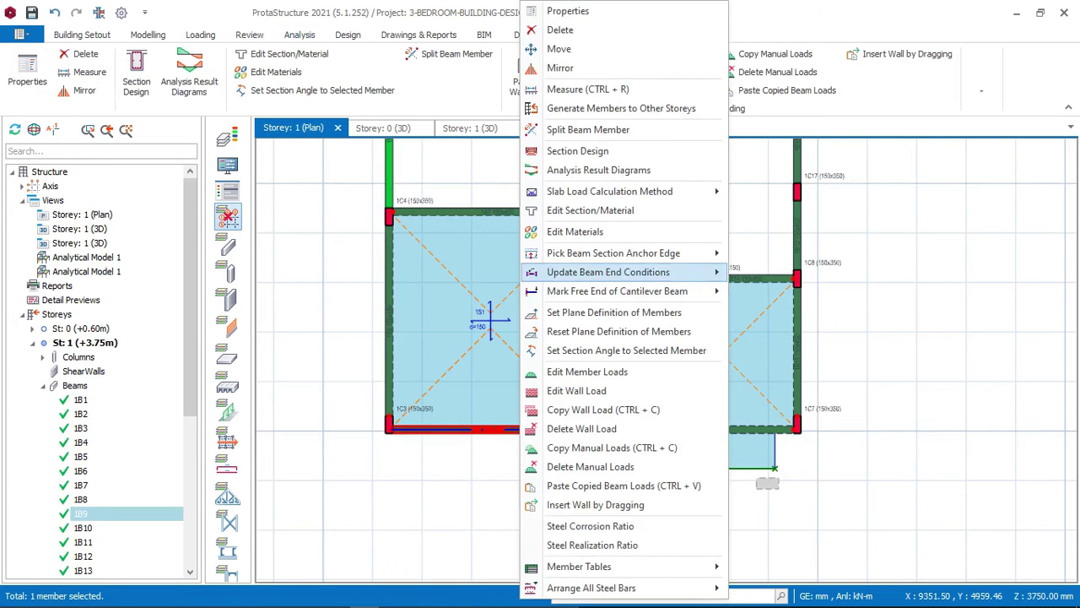
{"action": "left_click", "coordinate": [577, 150]}
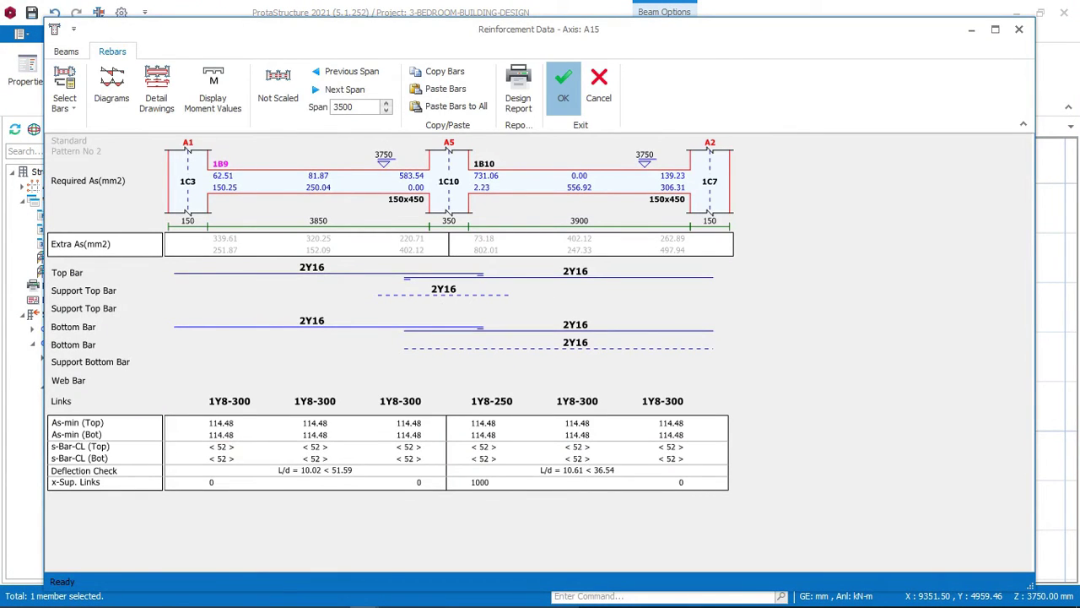
{"action": "left_click", "coordinate": [563, 84]}
Open the section design of beam 1B14 and set the bottom bars of beams 1B15 and 1B14 to 2Y16
{"action": "middle_click_drag", "start_coordinate": [742, 329], "coordinate": [713, 404]}
{"action": "mouse_move", "coordinate": [704, 355]}
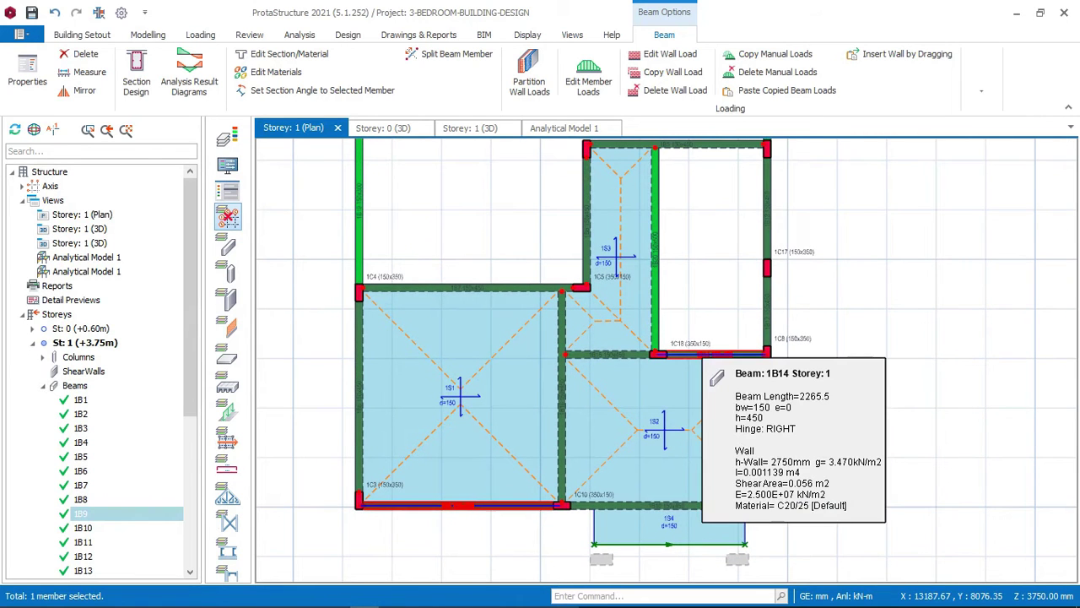
{"action": "right_click", "coordinate": [687, 354]}
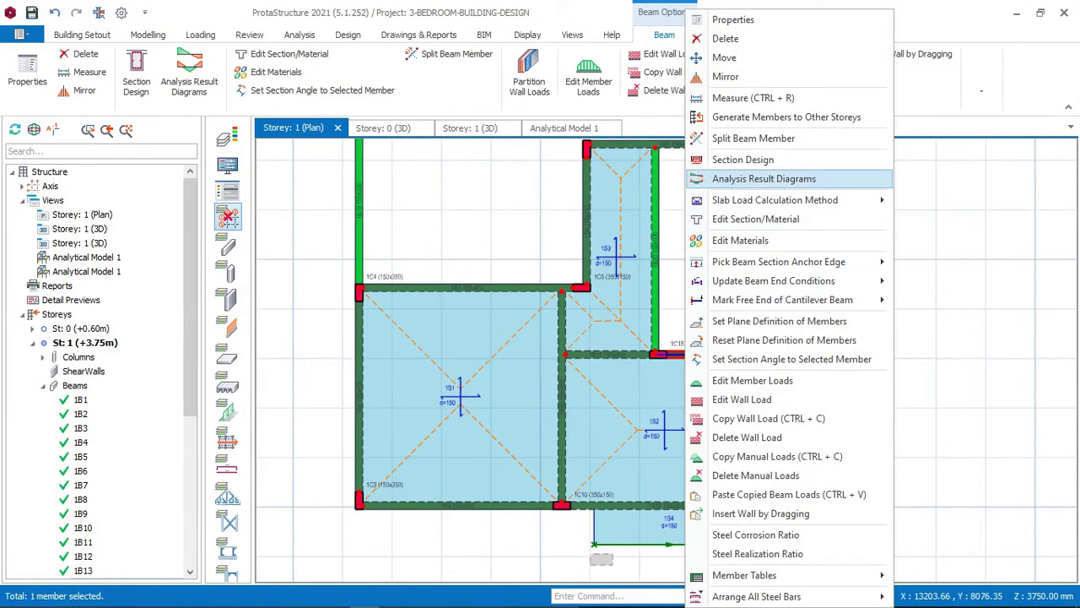
{"action": "left_click", "coordinate": [743, 160]}
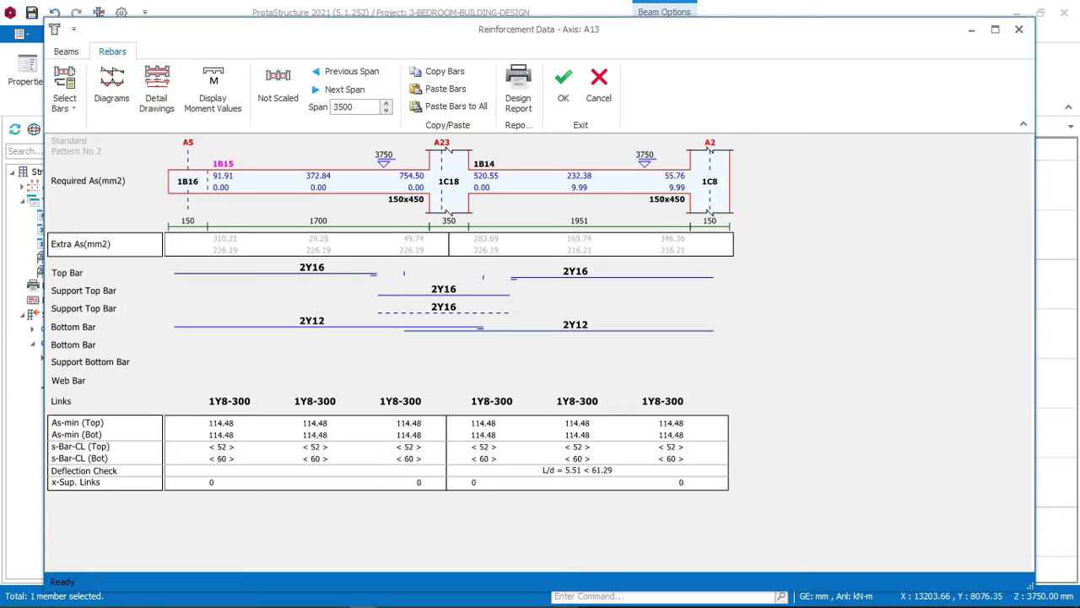
{"action": "left_click", "coordinate": [311, 268]}
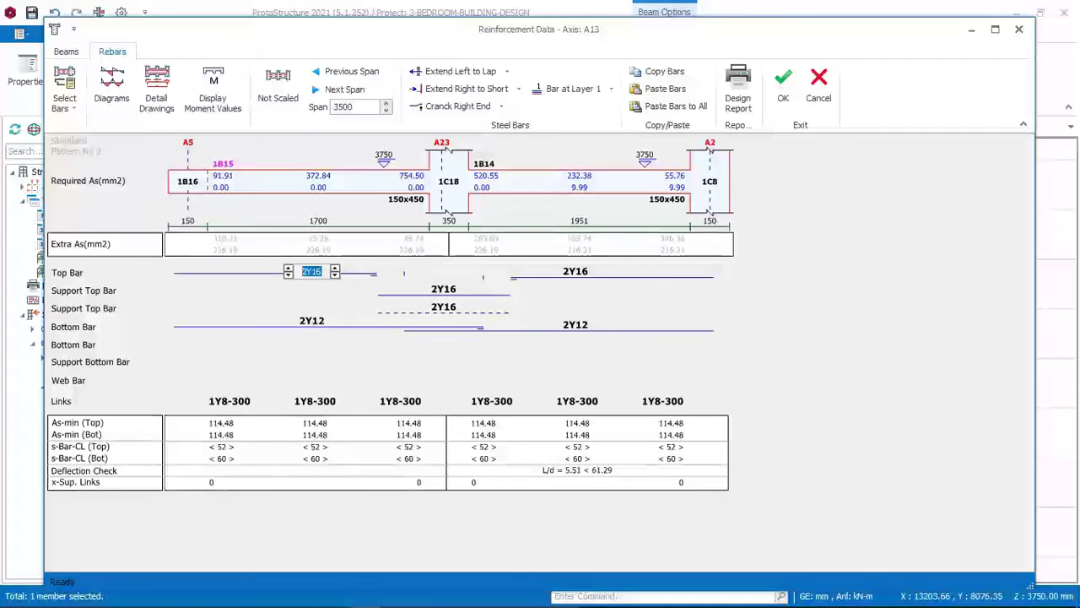
{"action": "left_click", "coordinate": [311, 323]}
{"action": "key", "text": "Up"}
{"action": "left_click", "coordinate": [575, 326]}
{"action": "left_click", "coordinate": [597, 323]}
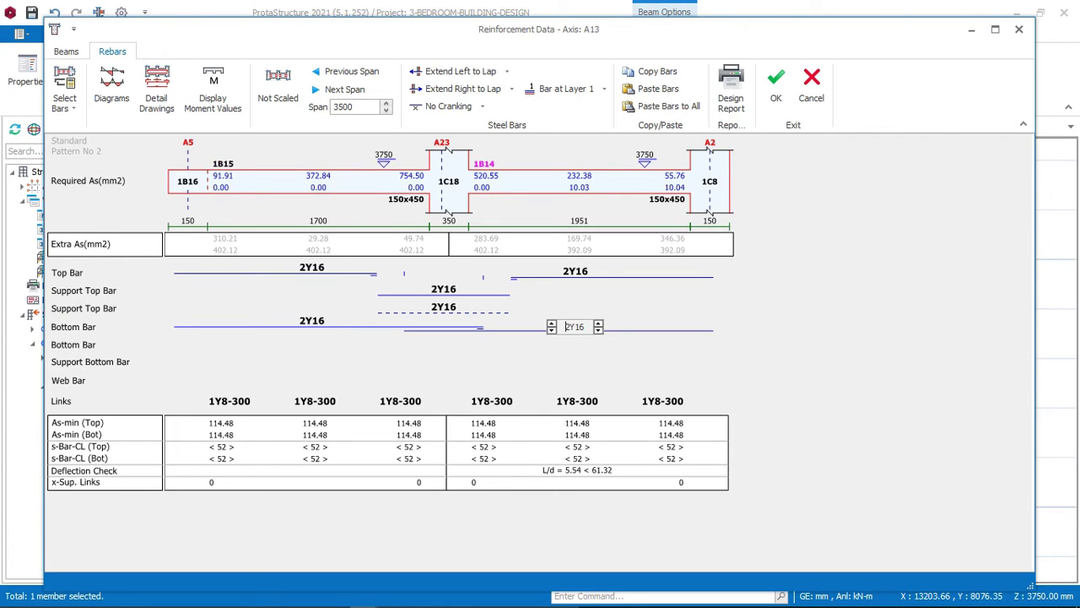
Extend the top bars of beam 1B14 left to lap and those of beam 1B15 right to lap over column 1C18
{"action": "left_click", "coordinate": [575, 270]}
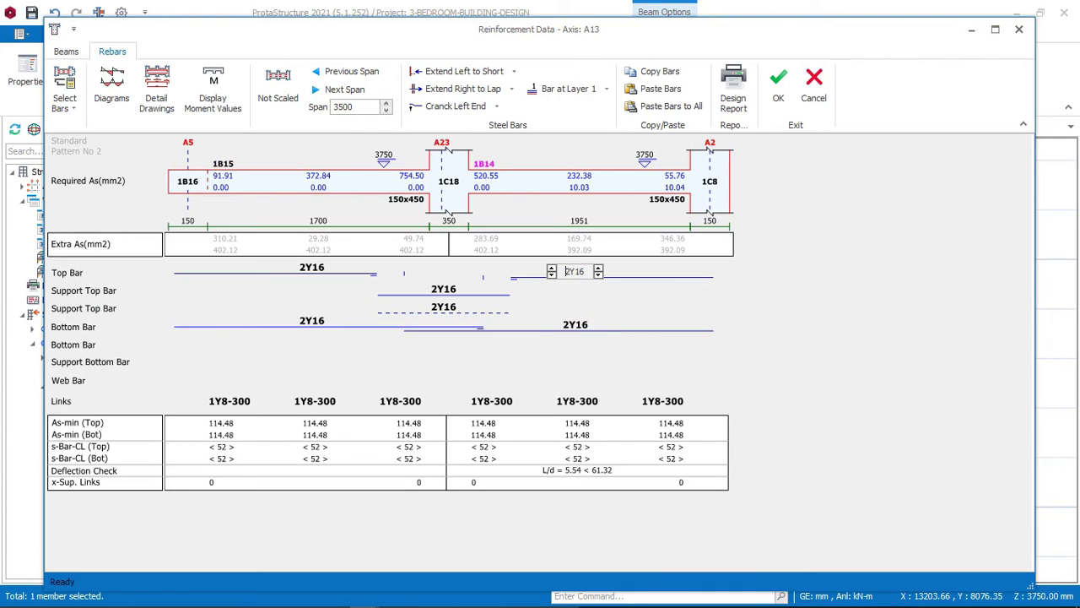
{"action": "left_click", "coordinate": [513, 71]}
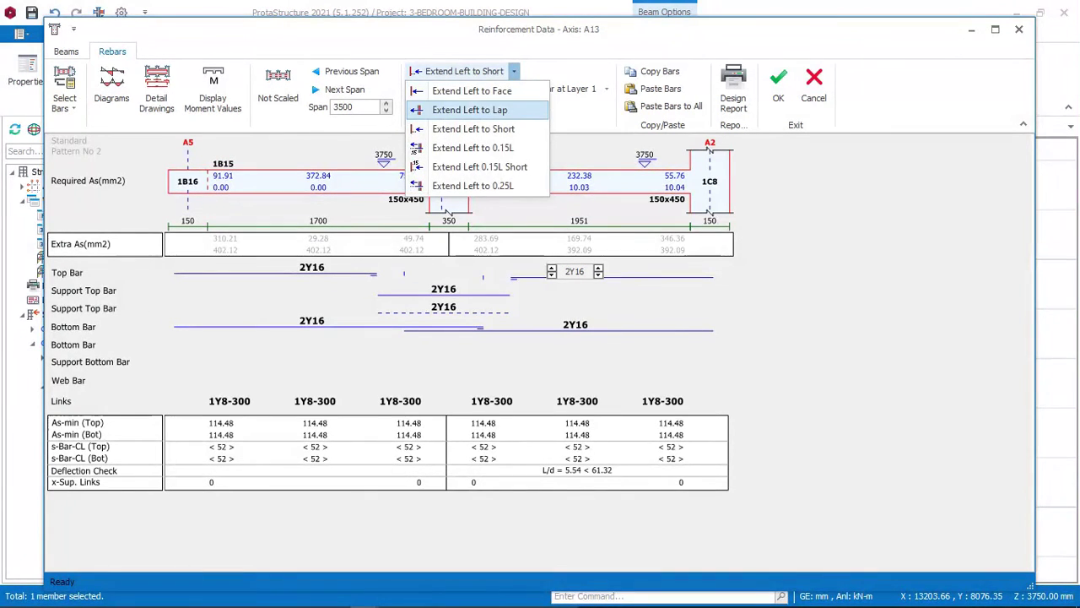
{"action": "left_click", "coordinate": [469, 110]}
{"action": "left_click", "coordinate": [311, 268]}
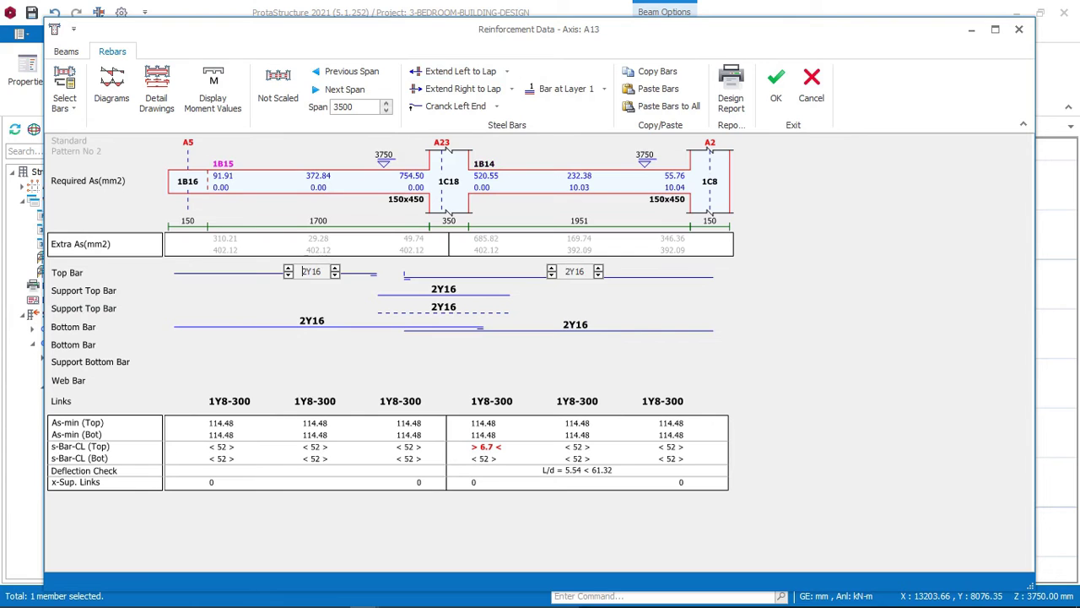
{"action": "left_click", "coordinate": [518, 88]}
{"action": "left_click", "coordinate": [470, 109]}
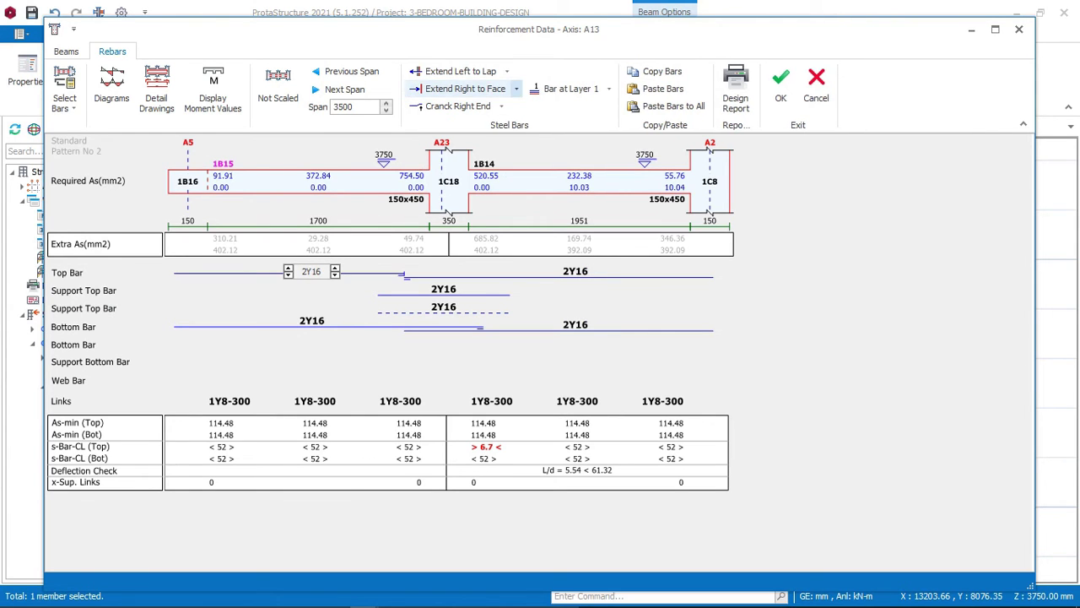
{"action": "left_click", "coordinate": [517, 89]}
{"action": "left_click", "coordinate": [472, 127]}
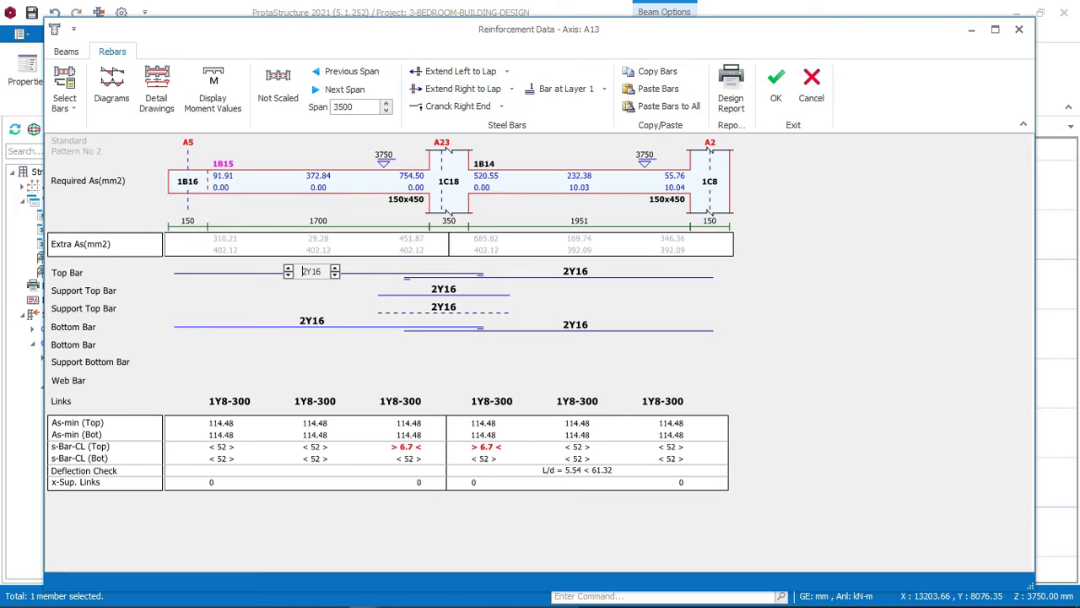
Remove the second-layer support top bars over column 1C18
{"action": "left_click", "coordinate": [443, 308]}
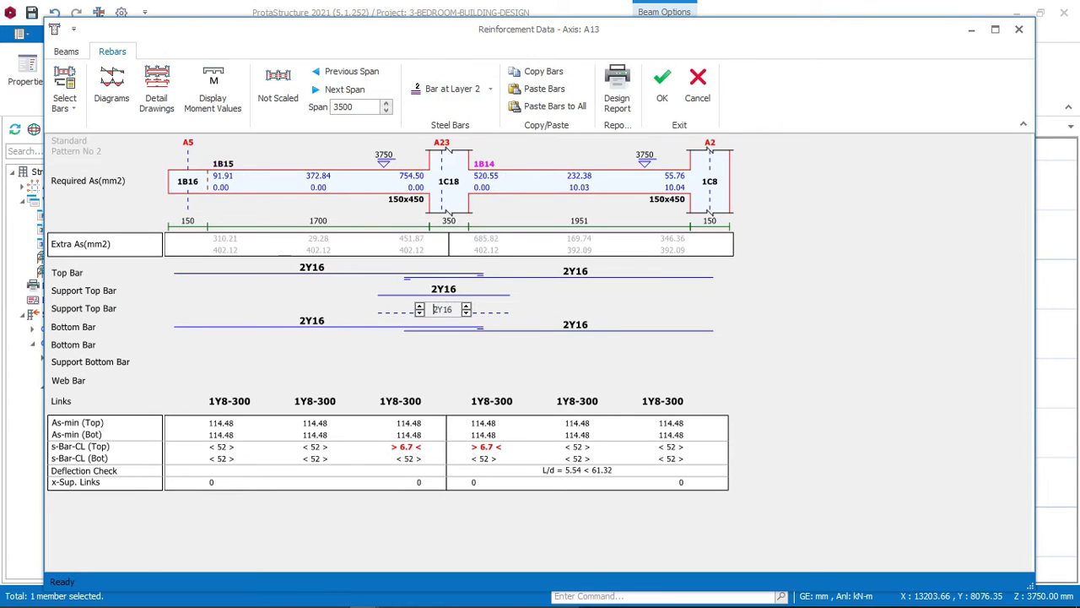
{"action": "key", "text": "BackSpace"}
{"action": "key", "text": "Return"}
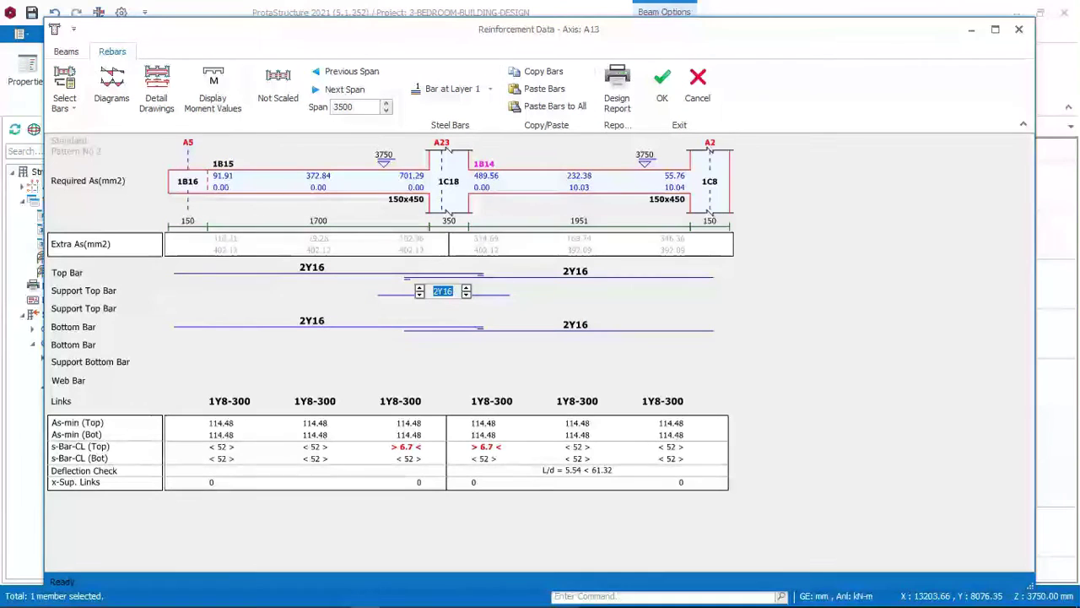
Try 1Y16 for the remaining support top bars over column 1C18 and return them to 2Y16
{"action": "key", "text": "BackSpace"}
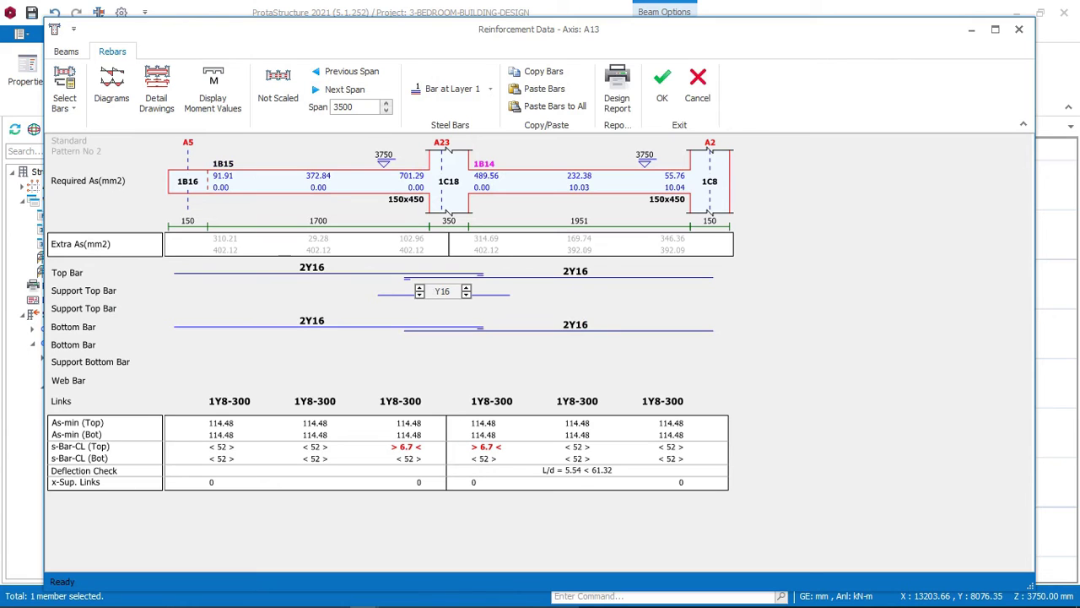
{"action": "key", "text": "Return"}
{"action": "left_click", "coordinate": [436, 290]}
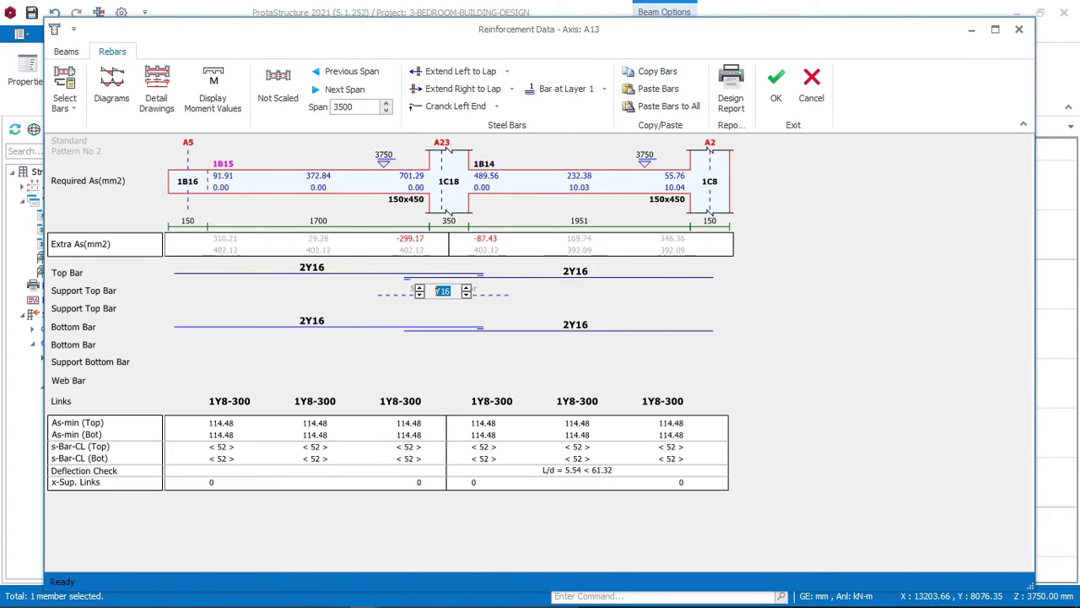
{"action": "type", "text": "1"}
{"action": "key", "text": "Return"}
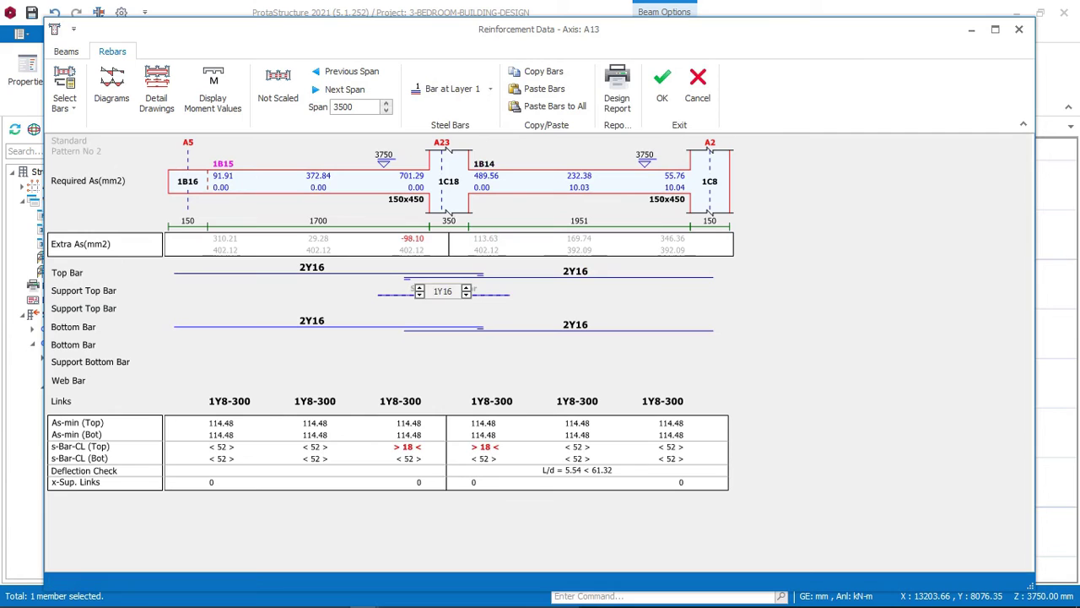
{"action": "left_click", "coordinate": [419, 287]}
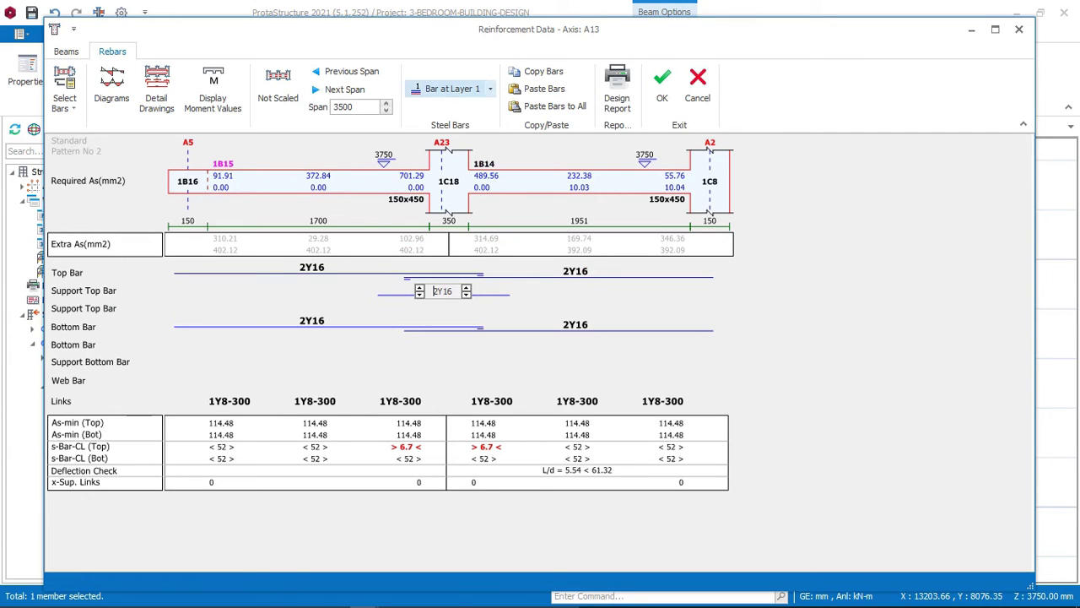
Place the 2Y16 support top bars over column 1C18 in layer 2
{"action": "left_click", "coordinate": [489, 88]}
{"action": "left_click", "coordinate": [451, 126]}
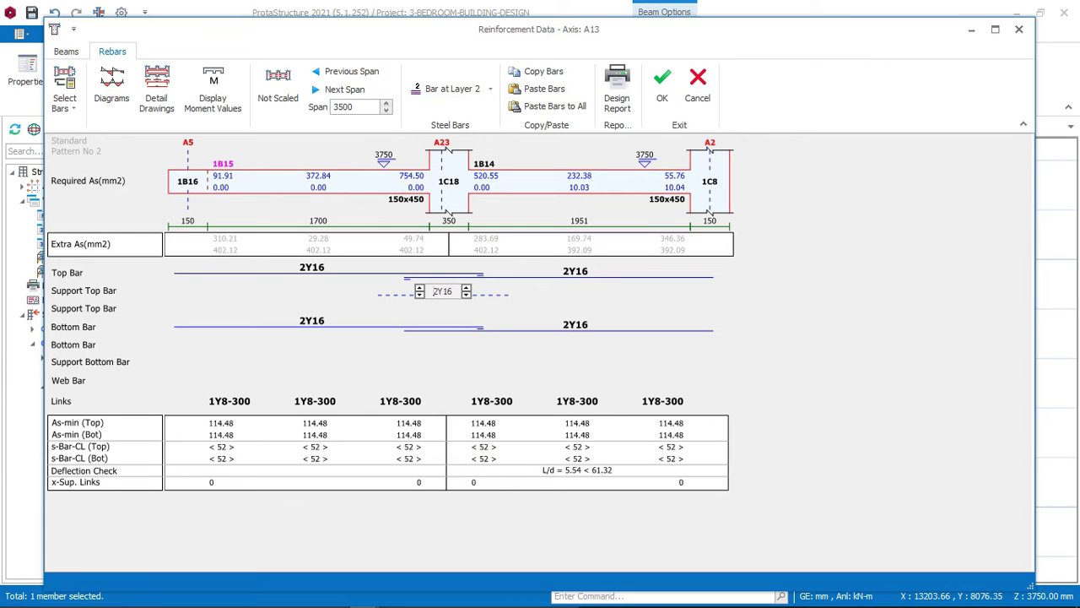
{"action": "left_click", "coordinate": [312, 326]}
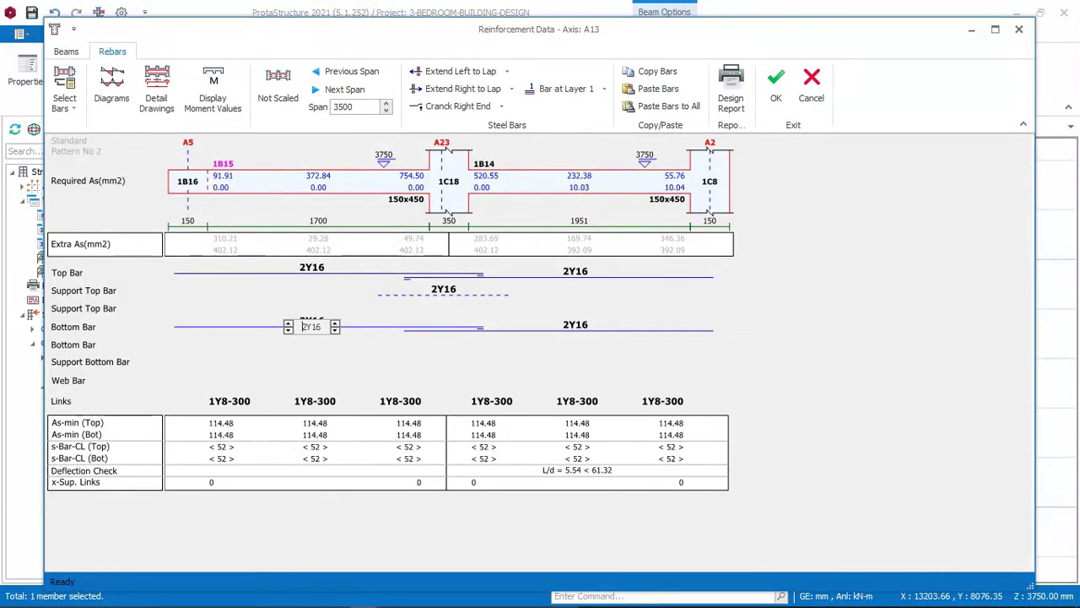
{"action": "left_click", "coordinate": [311, 270]}
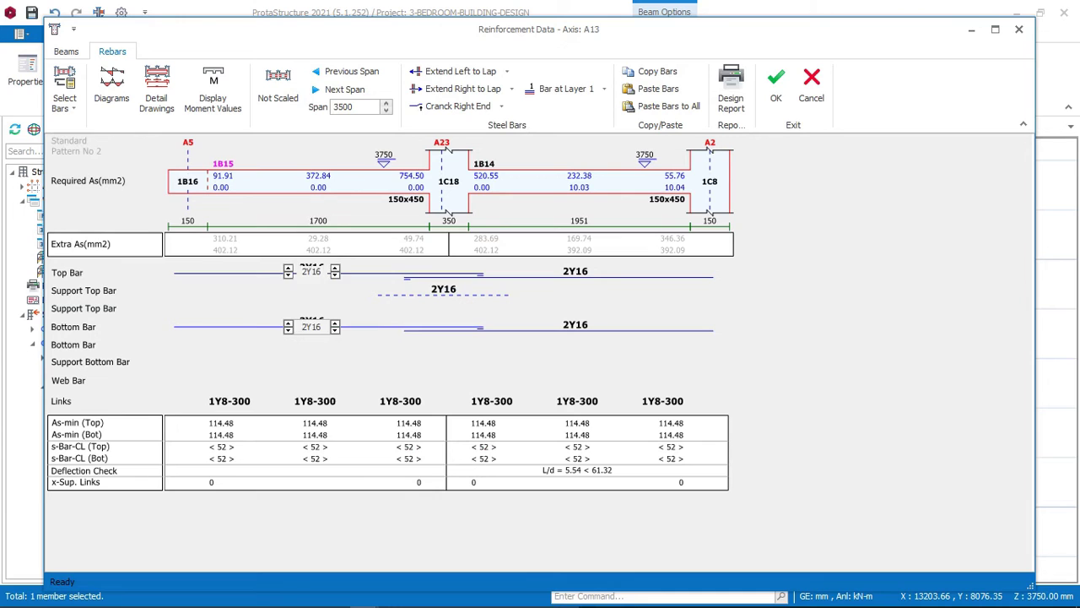
{"action": "key", "text": "Return"}
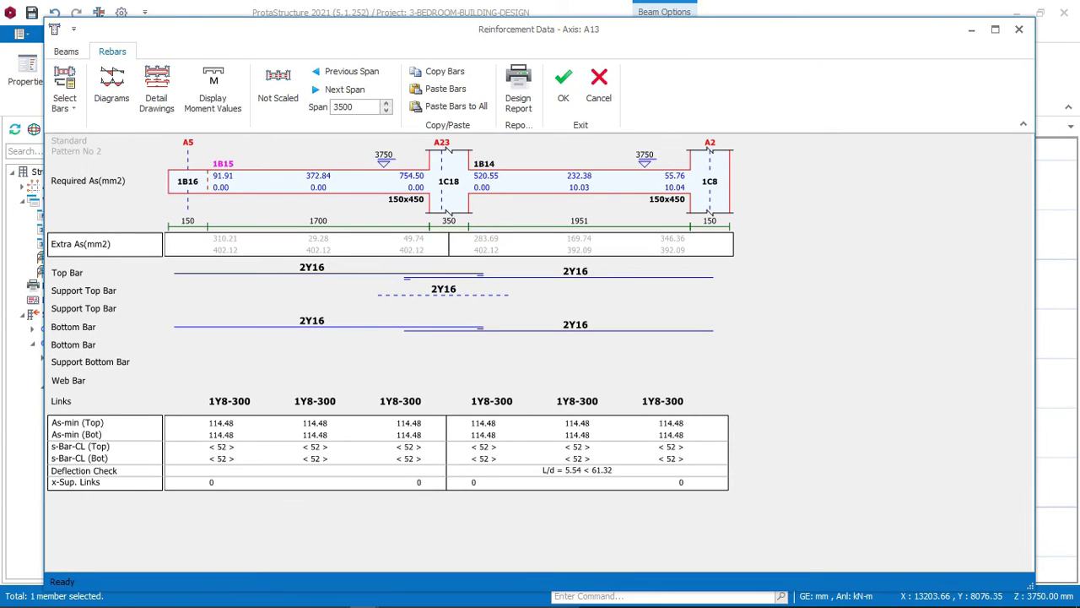
Check the design diagrams of beams 1B15 and 1B14 and accept the axis A13 reinforcement data
{"action": "left_click", "coordinate": [312, 324]}
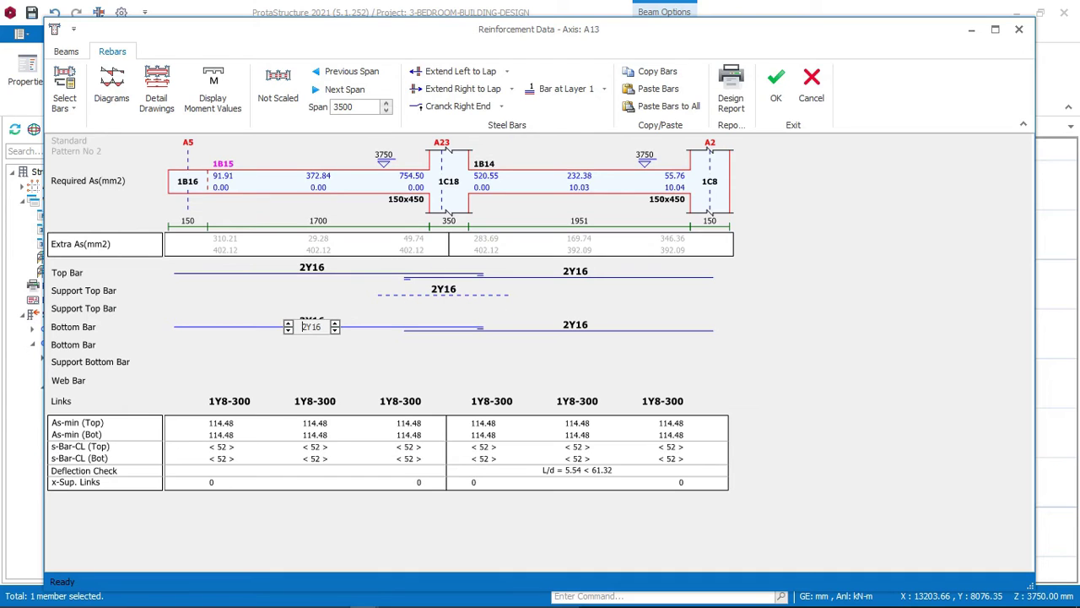
{"action": "left_click", "coordinate": [311, 271]}
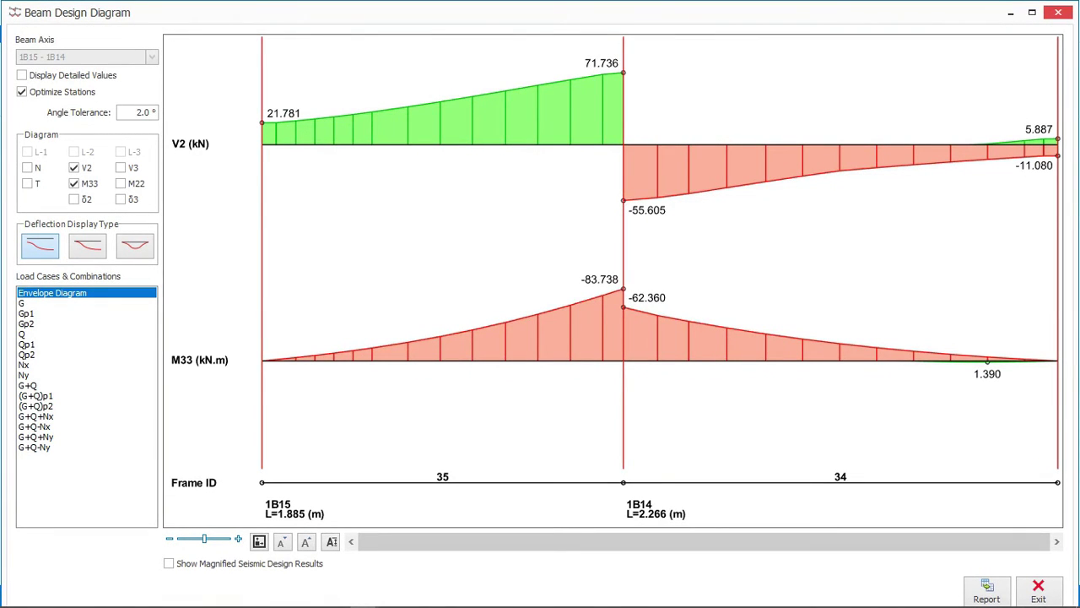
{"action": "left_click", "coordinate": [1058, 12]}
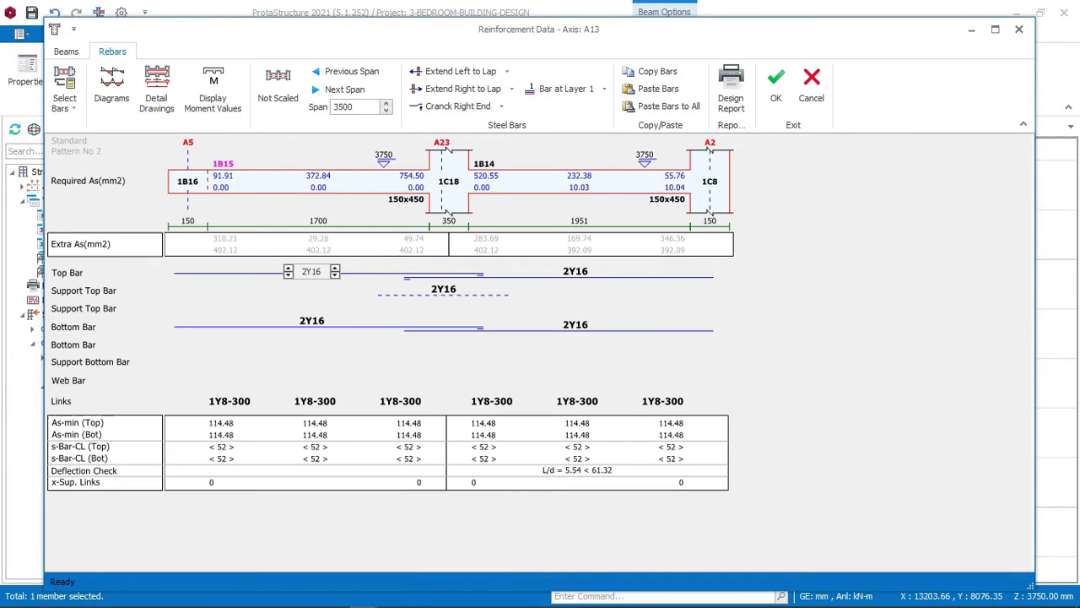
{"action": "left_click", "coordinate": [288, 268]}
{"action": "left_click", "coordinate": [443, 290]}
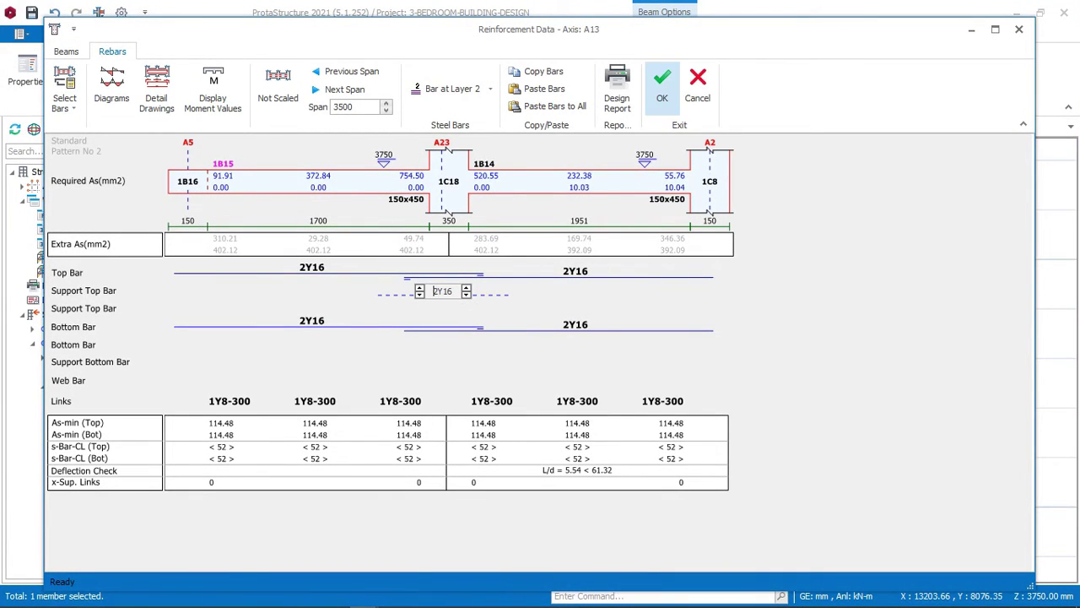
{"action": "left_click", "coordinate": [657, 118]}
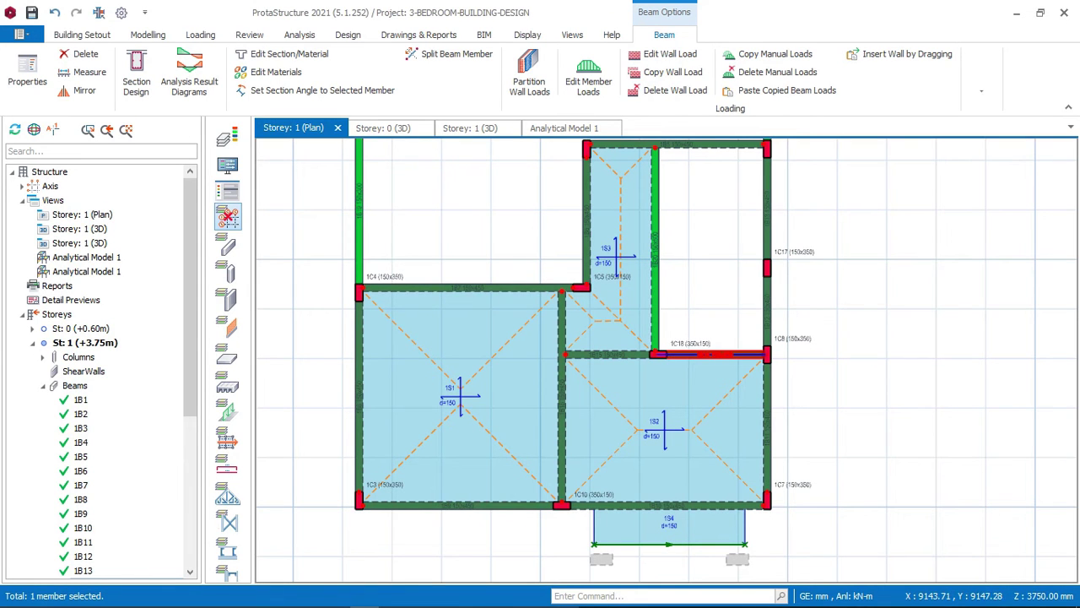
Open the section design of beam 1B7 and dismiss its error list
{"action": "mouse_move", "coordinate": [493, 287]}
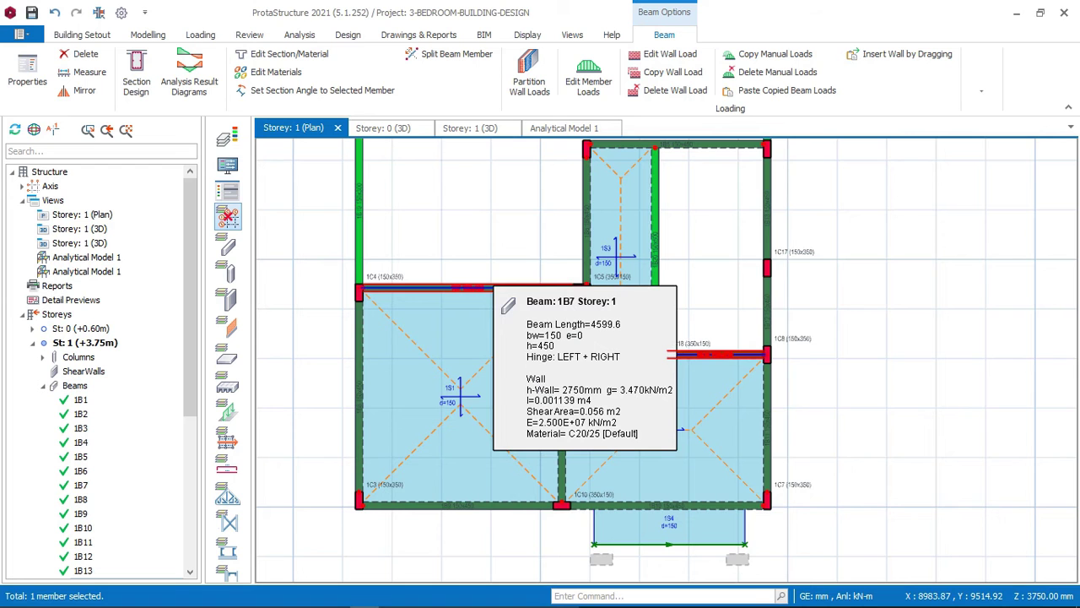
{"action": "left_click", "coordinate": [491, 284]}
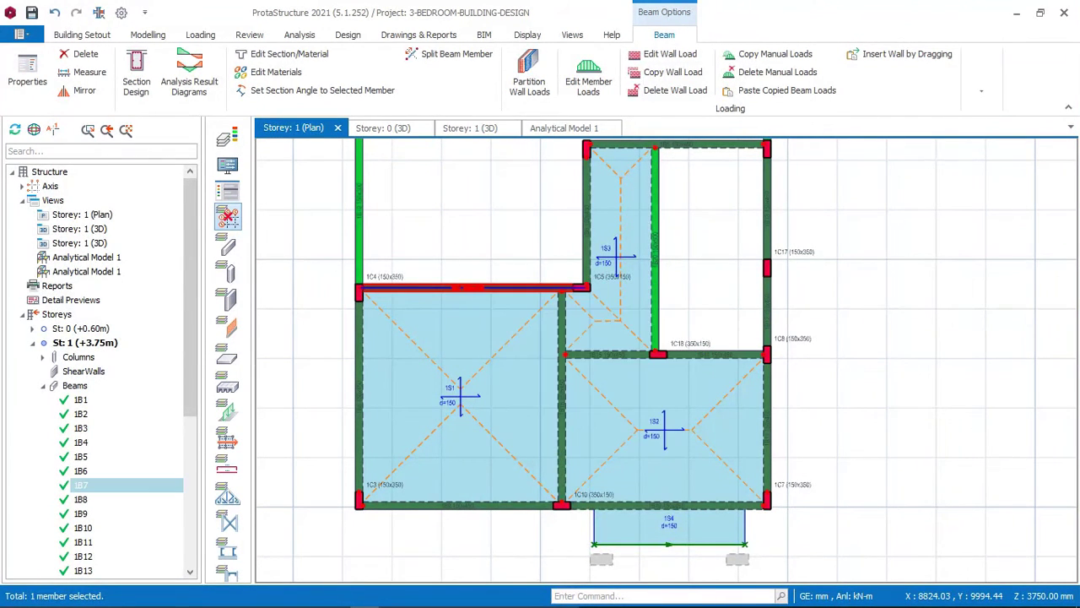
{"action": "right_click", "coordinate": [482, 260]}
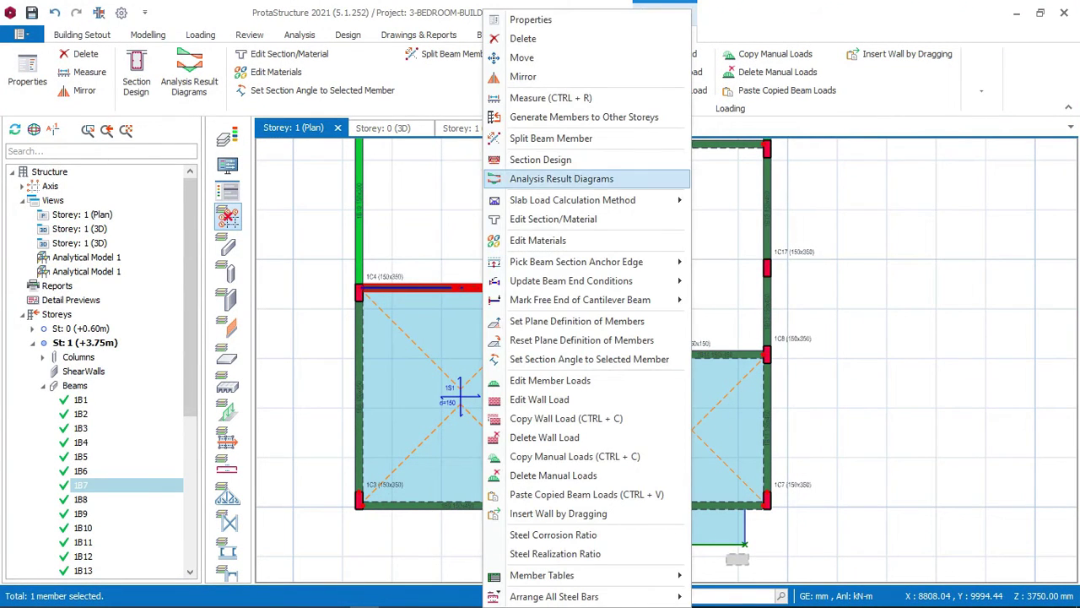
{"action": "left_click", "coordinate": [540, 160]}
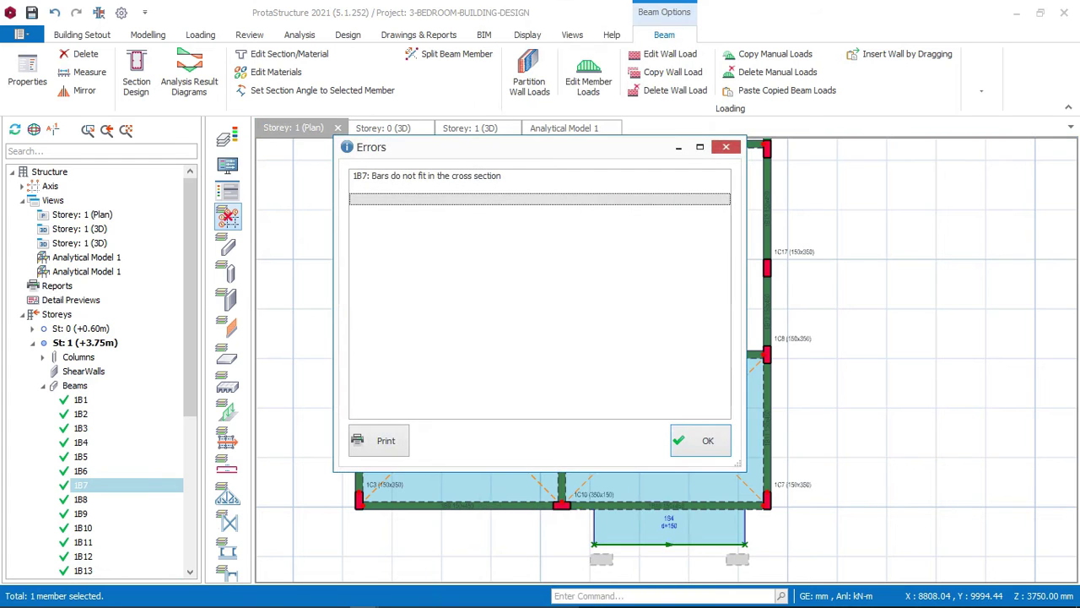
{"action": "left_click", "coordinate": [700, 439]}
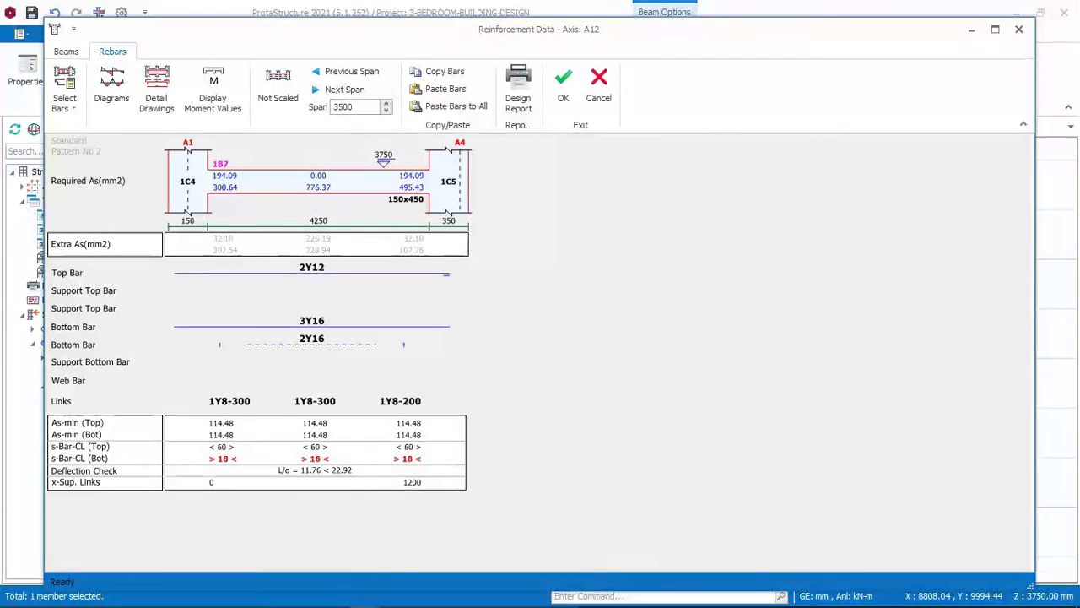
Set beam 1B7's top bar to 2Y16 and extend its second-row 2Y16 bottom bar to lap at both ends
{"action": "left_click", "coordinate": [311, 271]}
{"action": "left_click", "coordinate": [335, 268]}
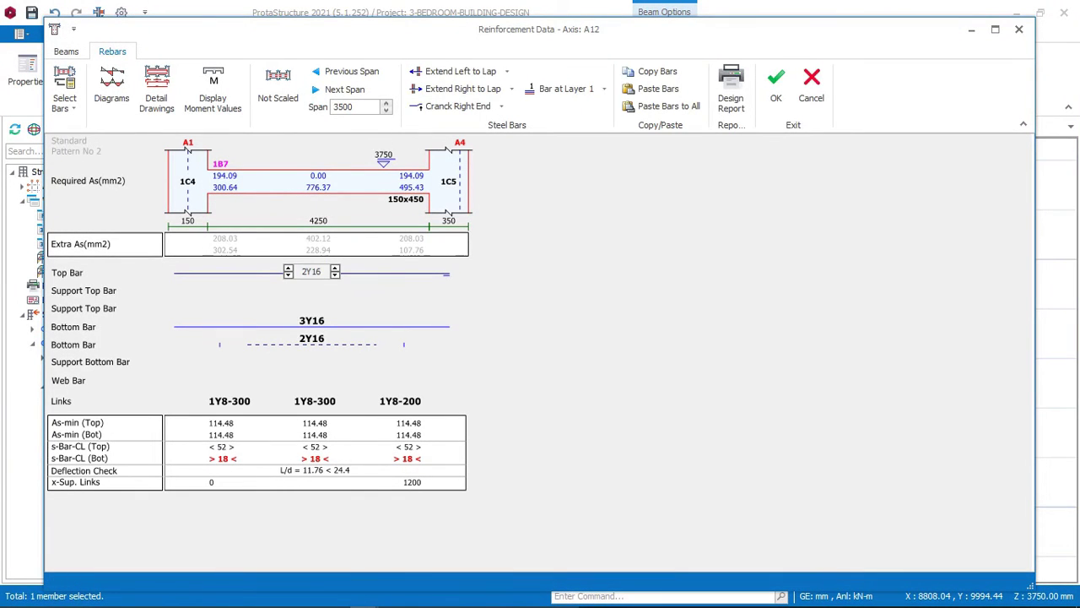
{"action": "left_click", "coordinate": [311, 338]}
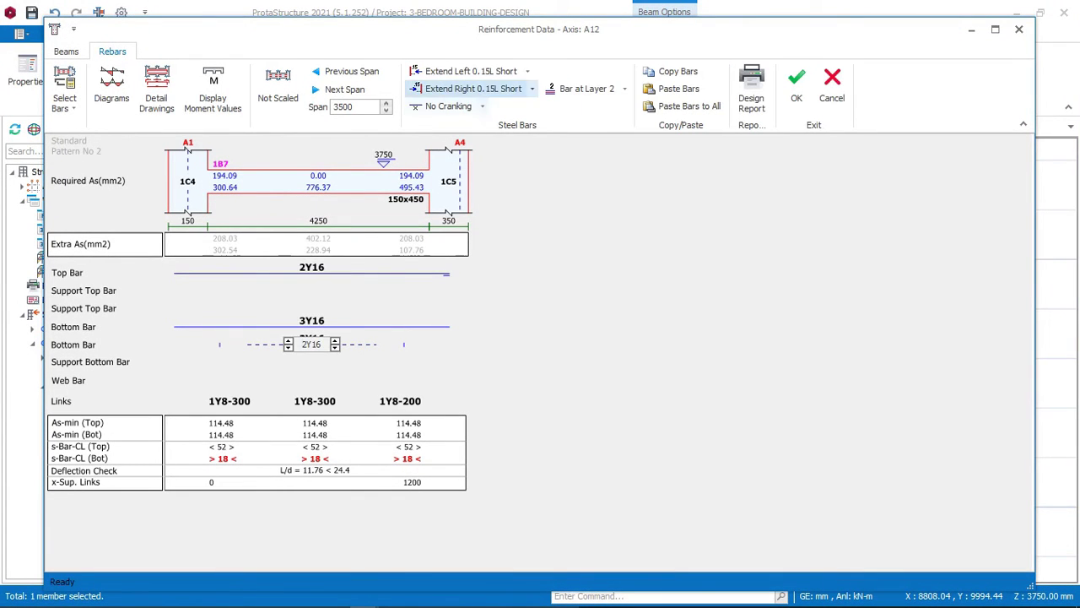
{"action": "left_click", "coordinate": [531, 88]}
{"action": "left_click", "coordinate": [475, 108]}
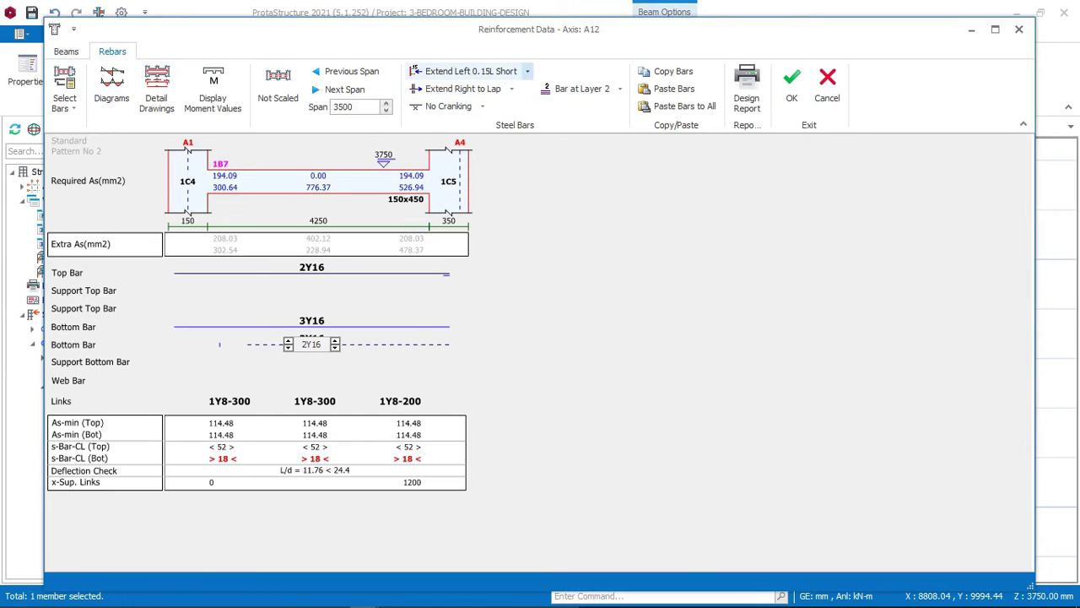
{"action": "left_click", "coordinate": [527, 71]}
{"action": "left_click", "coordinate": [470, 110]}
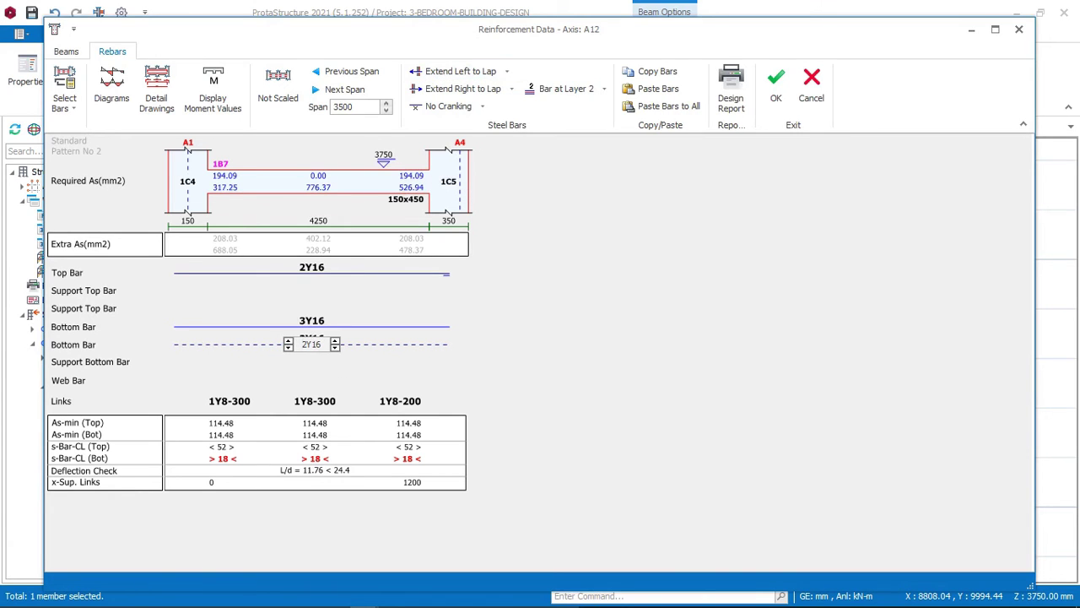
{"action": "left_click", "coordinate": [524, 338]}
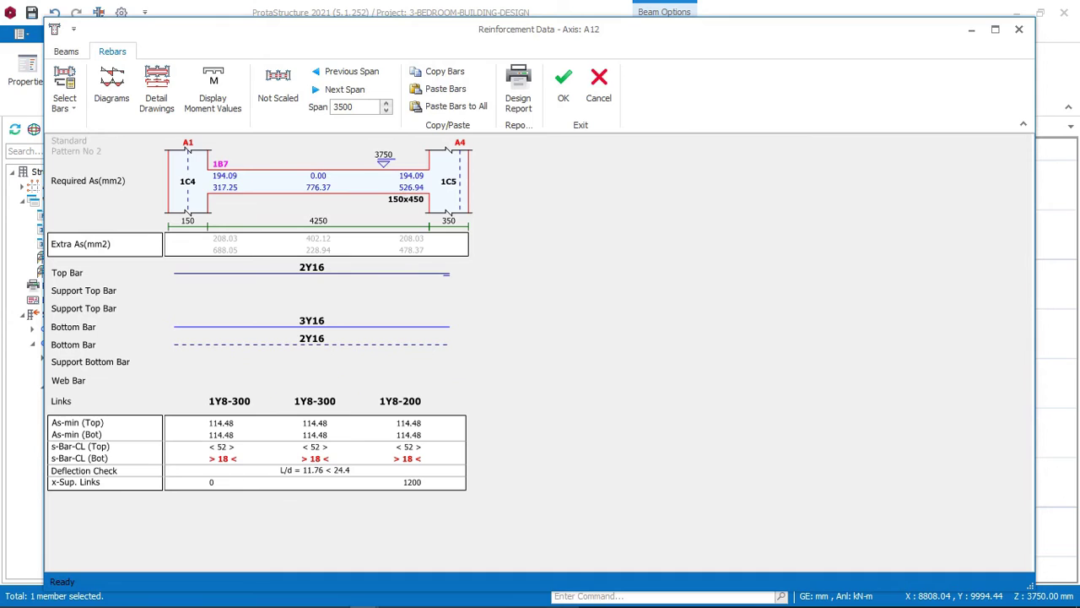
Try 2Y16 for the first-row bottom bar of beam 1B7 and return it to 3Y16
{"action": "left_click", "coordinate": [311, 322]}
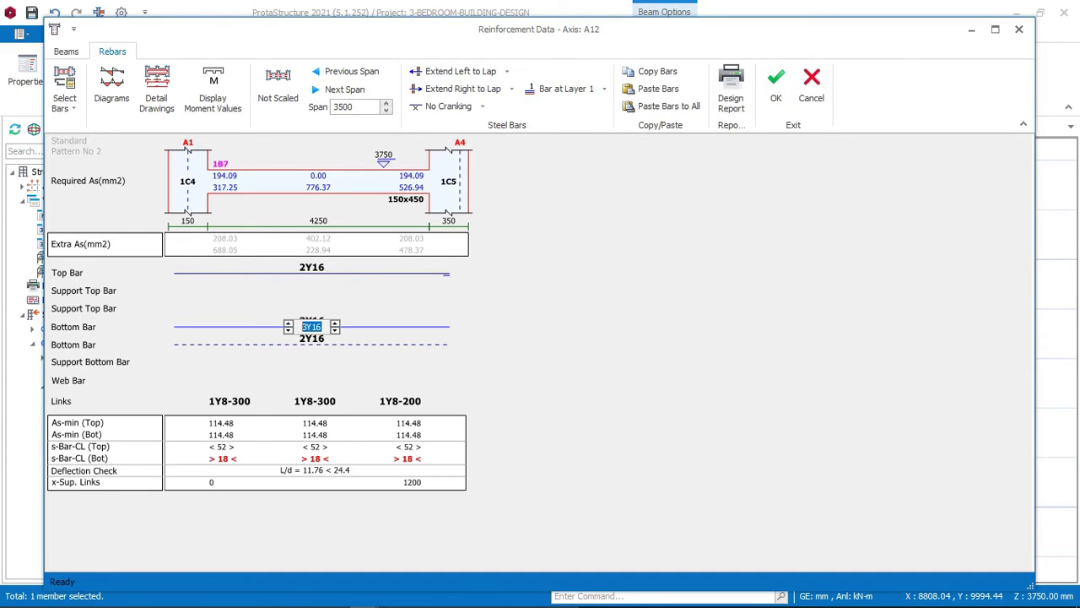
{"action": "key", "text": "Down"}
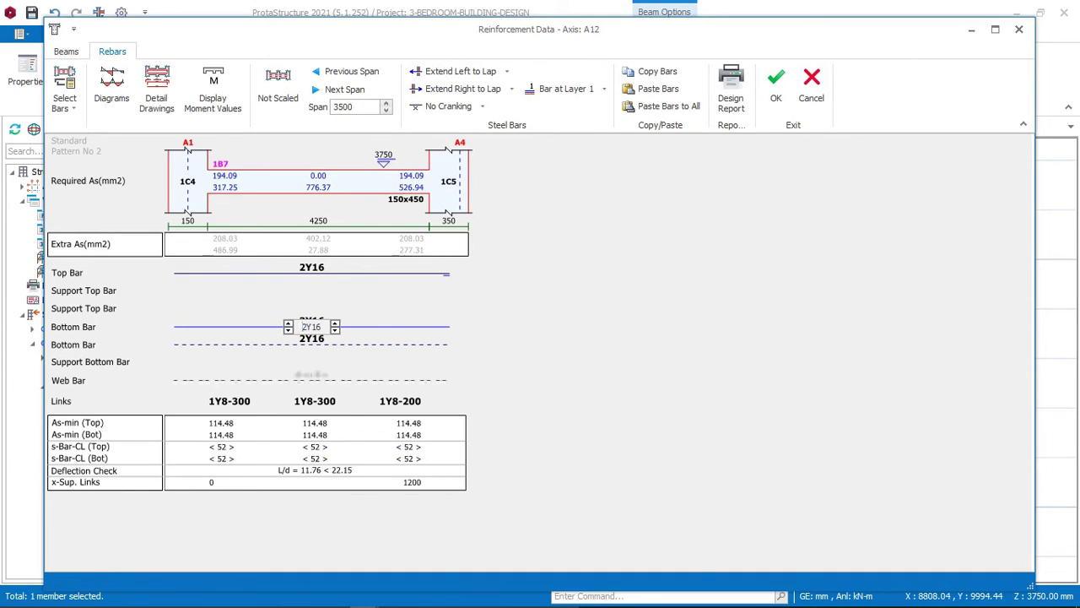
{"action": "left_click", "coordinate": [311, 340]}
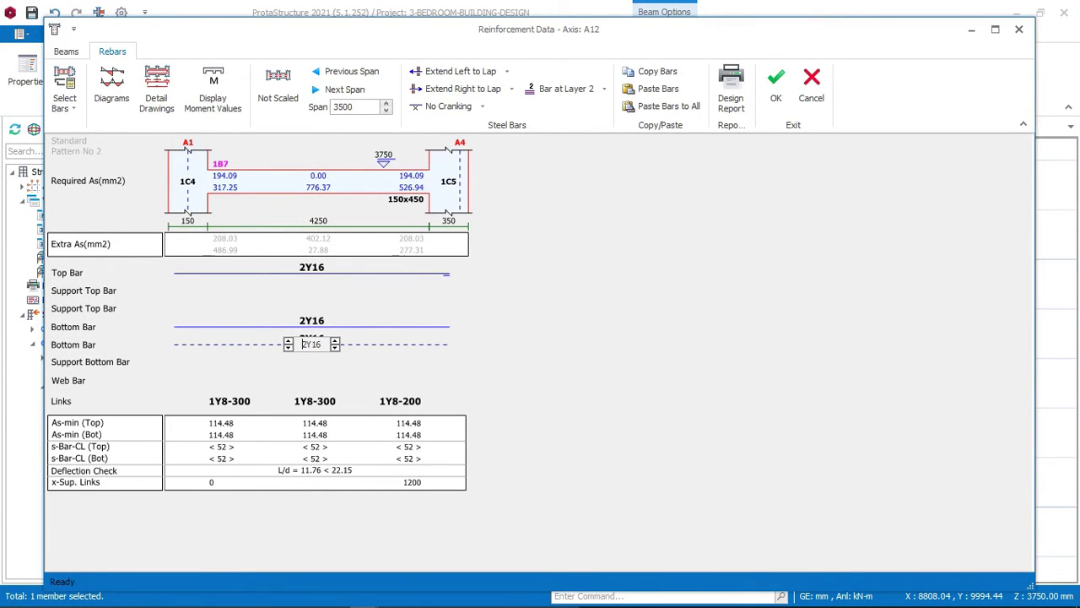
{"action": "key", "text": "Return"}
{"action": "left_click", "coordinate": [312, 340]}
{"action": "key", "text": "Return"}
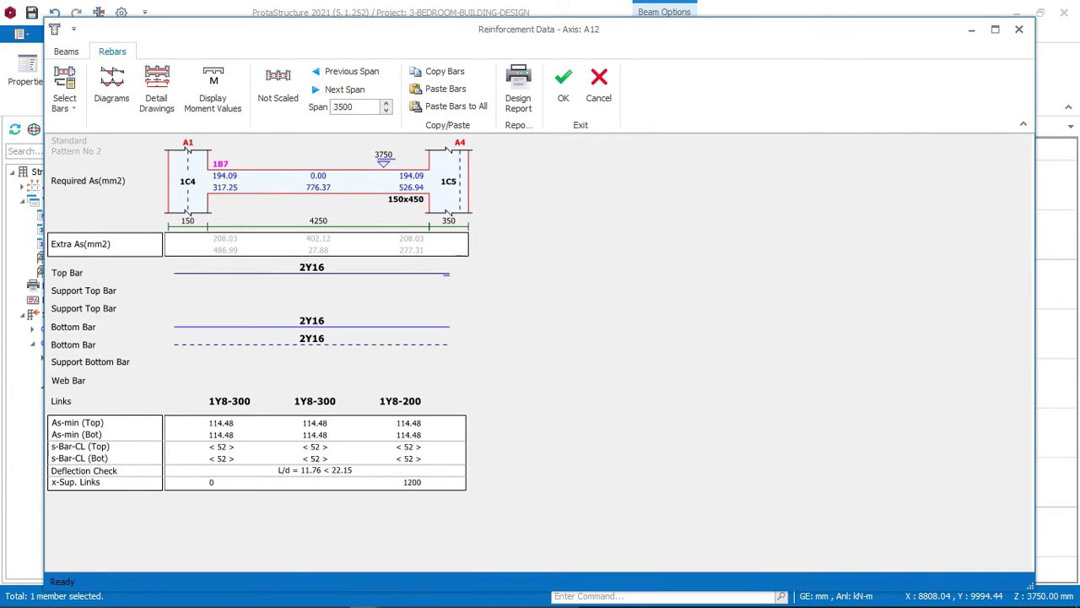
{"action": "left_click", "coordinate": [311, 325]}
{"action": "left_click", "coordinate": [288, 323]}
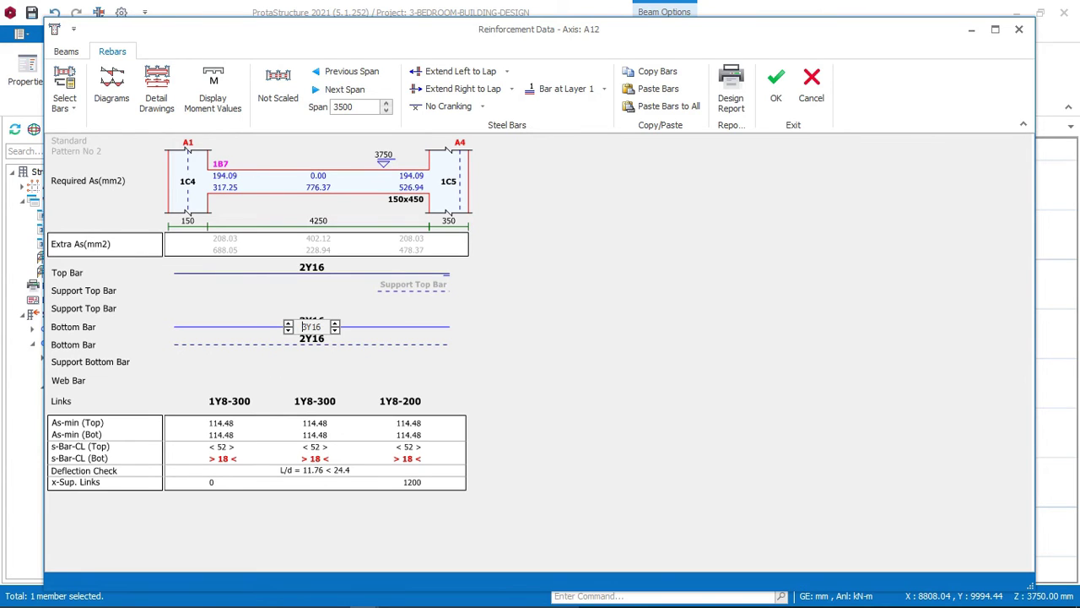
Accept the axis A12 reinforcement data and open the section design of beam 1B16
{"action": "left_click", "coordinate": [775, 86]}
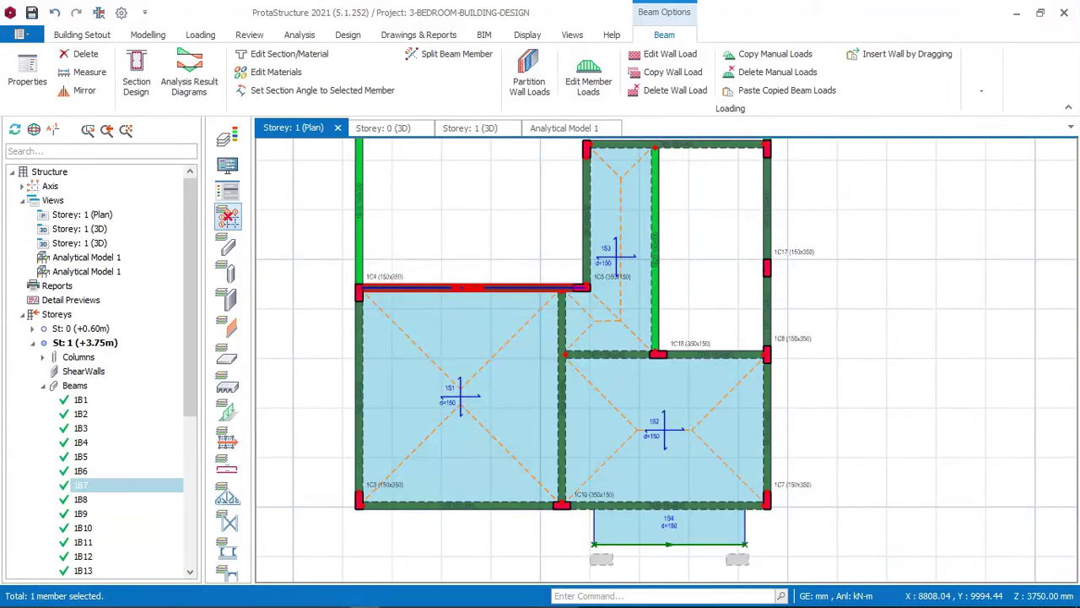
{"action": "scroll", "coordinate": [439, 409], "scroll_direction": "down", "scroll_amount": 2}
{"action": "scroll", "coordinate": [549, 293], "scroll_direction": "up", "scroll_amount": 1}
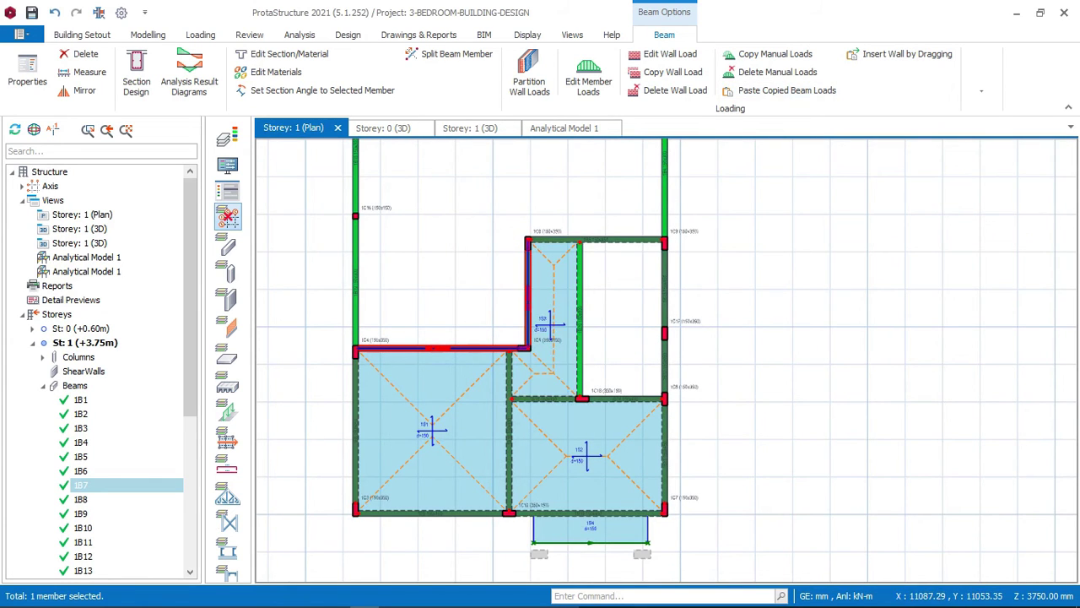
{"action": "mouse_move", "coordinate": [528, 287]}
{"action": "mouse_move", "coordinate": [509, 405]}
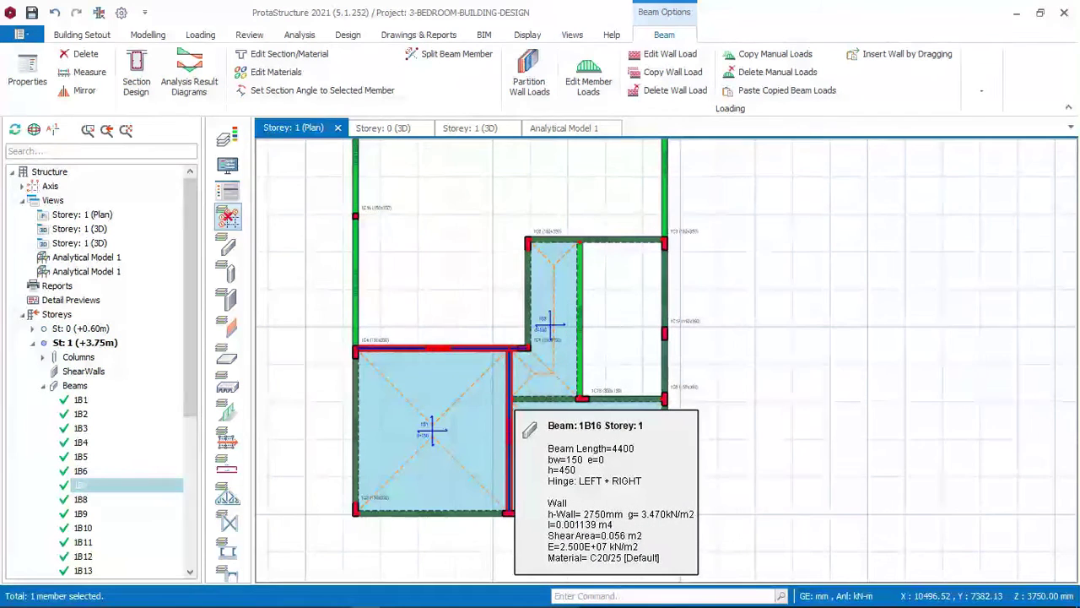
{"action": "right_click", "coordinate": [488, 405]}
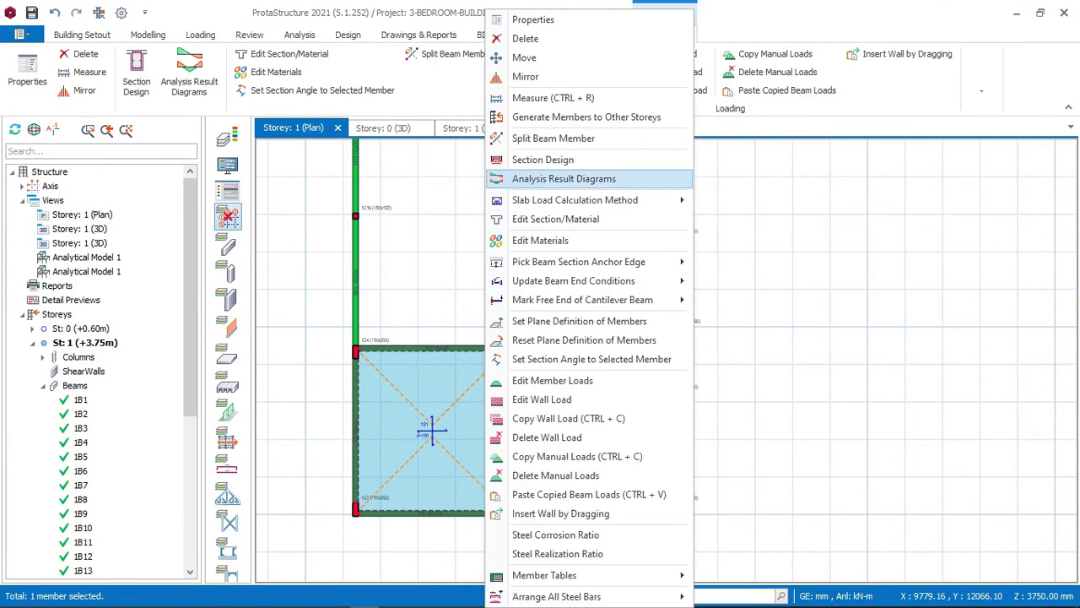
{"action": "left_click", "coordinate": [543, 160]}
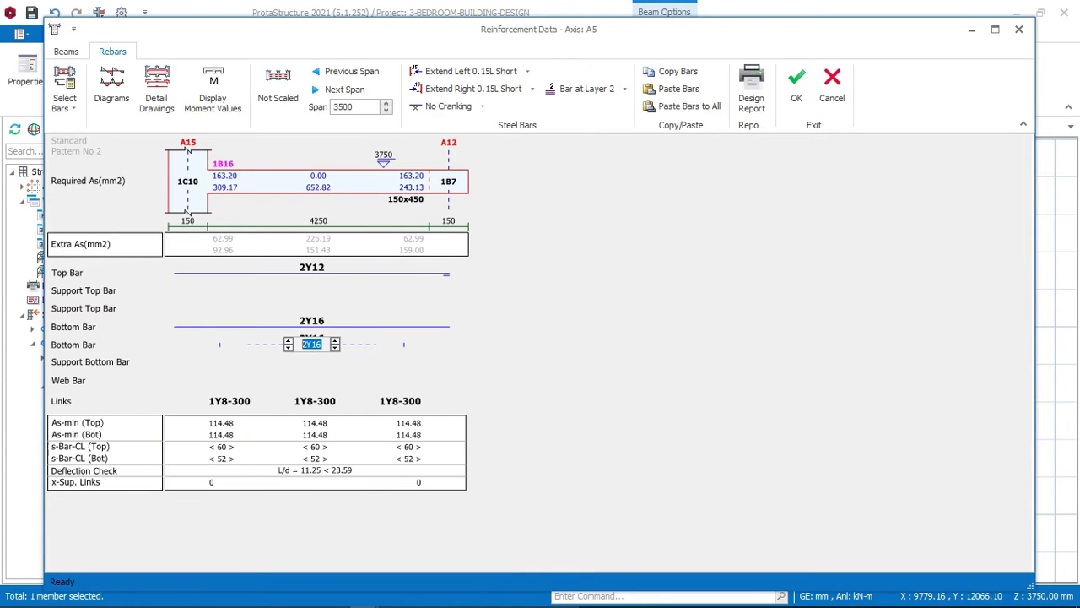
Extend beam 1B16's second-row 2Y16 bottom bar to lap at both the left and right ends
{"action": "left_click", "coordinate": [531, 88]}
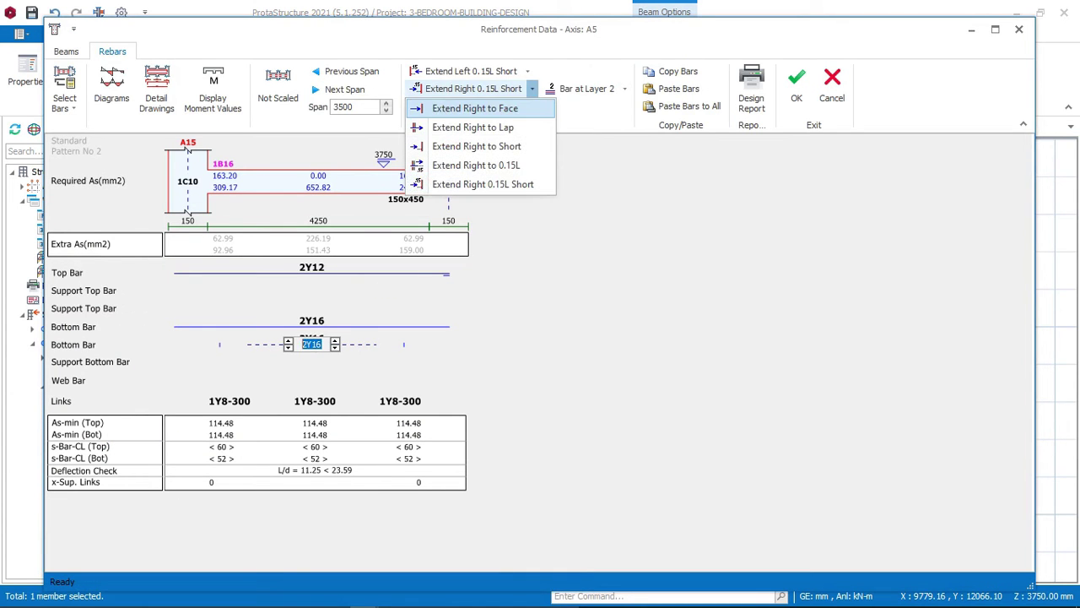
{"action": "left_click", "coordinate": [472, 126]}
{"action": "left_click", "coordinate": [527, 71]}
{"action": "left_click", "coordinate": [470, 110]}
Set the top bar of beam 1B16 to 2Y16 and accept the axis A5 reinforcement data
{"action": "left_click", "coordinate": [312, 270]}
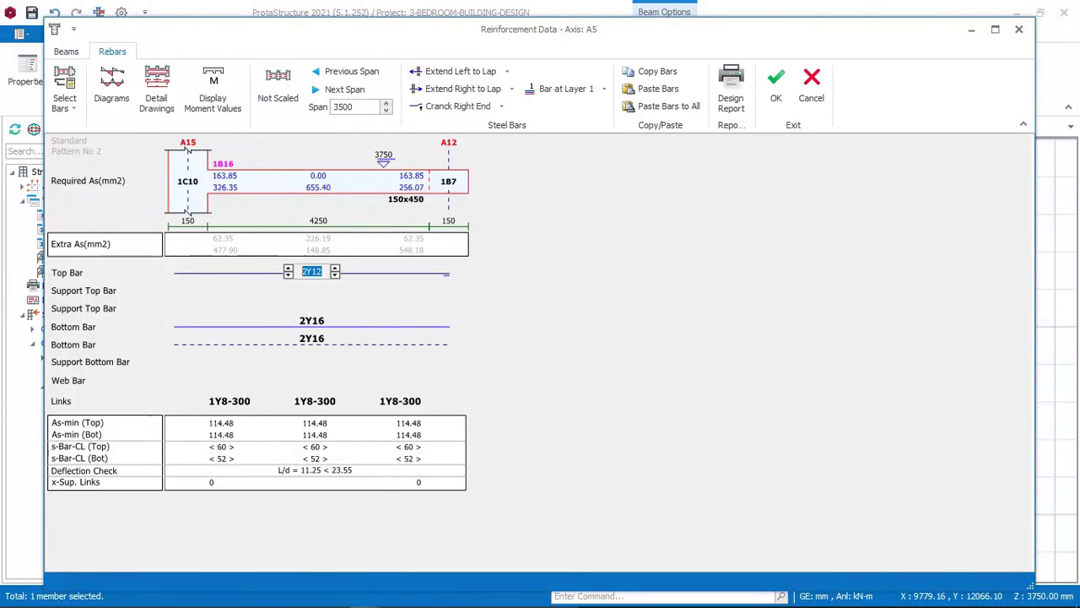
{"action": "left_click", "coordinate": [335, 268]}
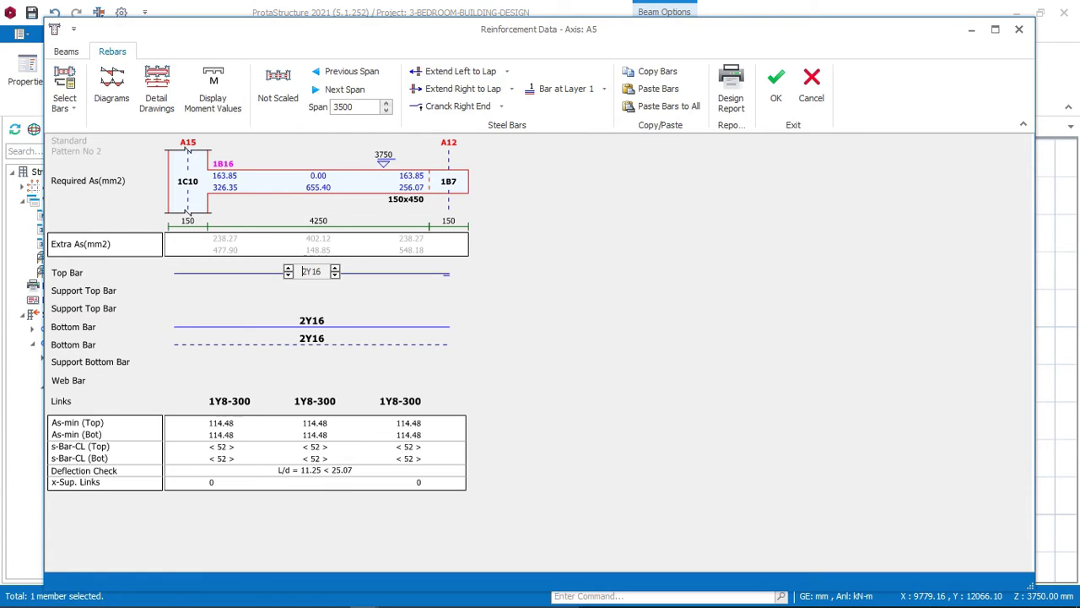
{"action": "left_click", "coordinate": [775, 84]}
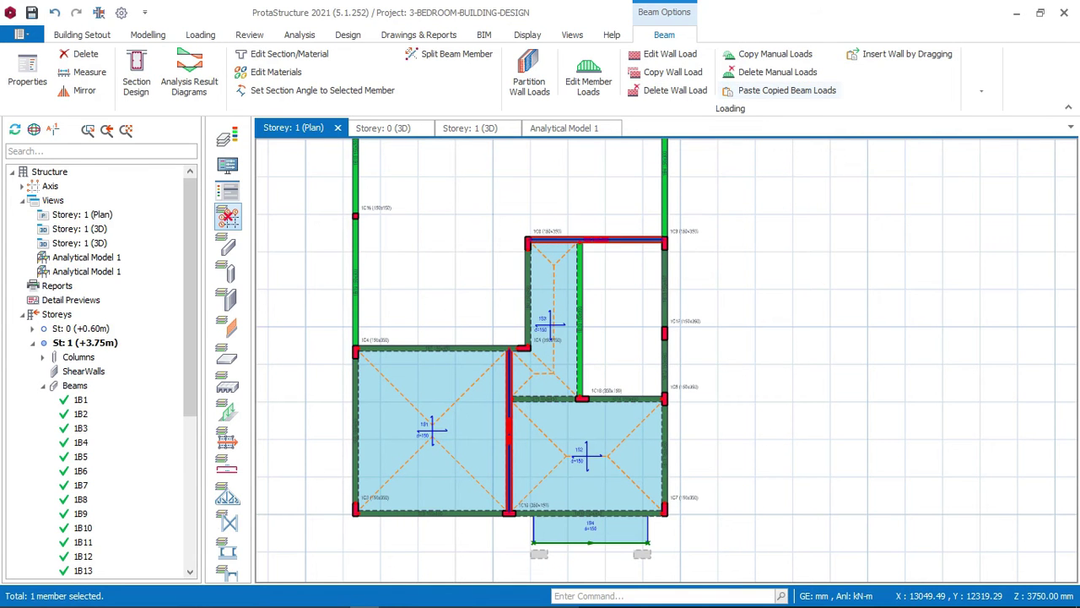
In the section design of beam 1B5, set the top bar to 2Y16 and accept the axis A18 reinforcement data
{"action": "right_click", "coordinate": [617, 240]}
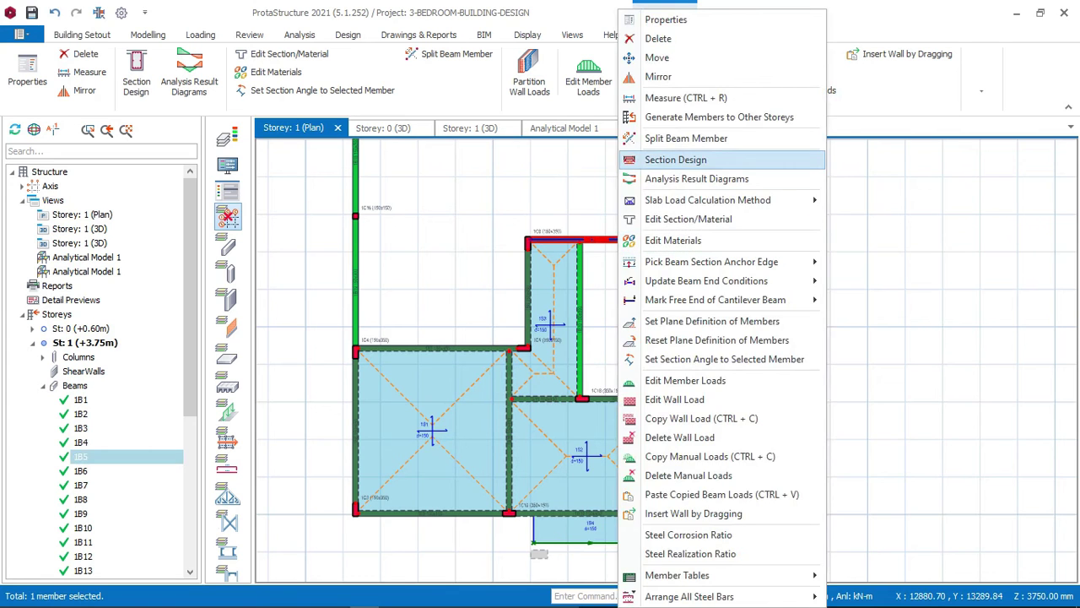
{"action": "left_click", "coordinate": [671, 159]}
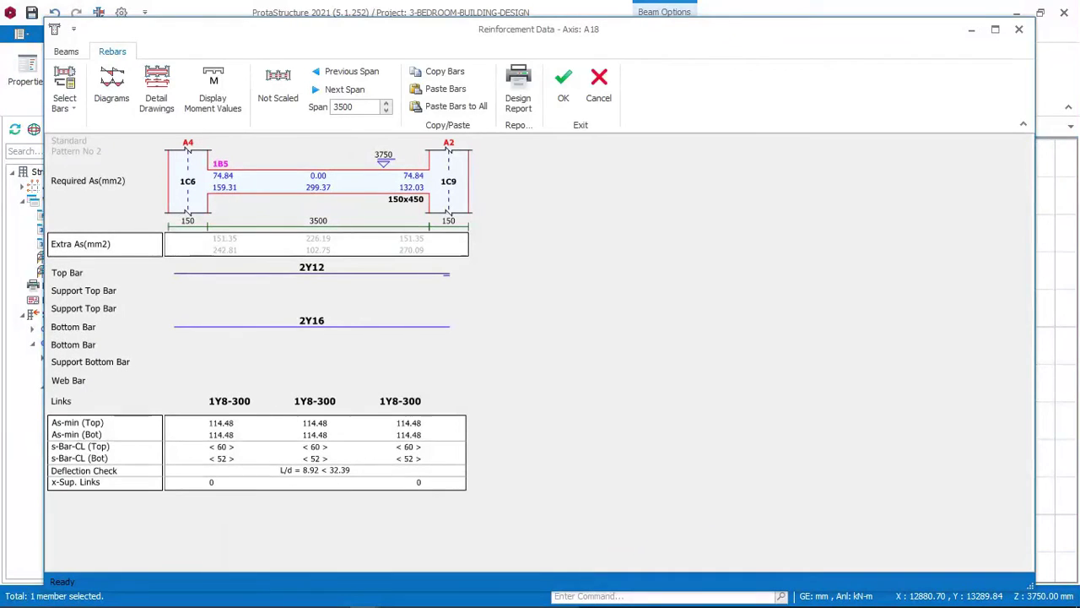
{"action": "left_click", "coordinate": [311, 267]}
{"action": "left_click", "coordinate": [335, 268]}
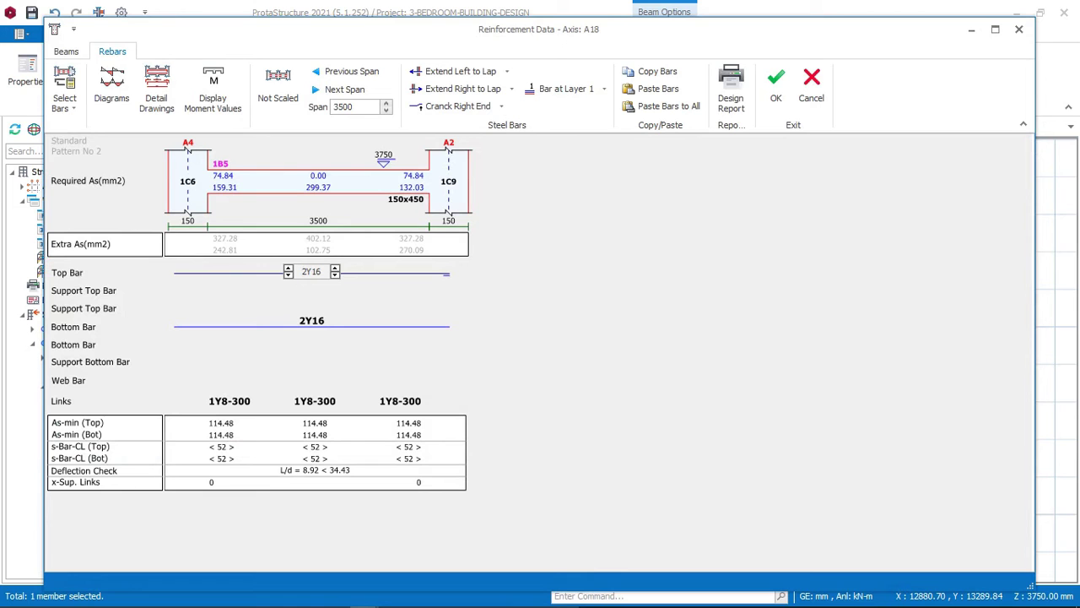
{"action": "left_click", "coordinate": [304, 324]}
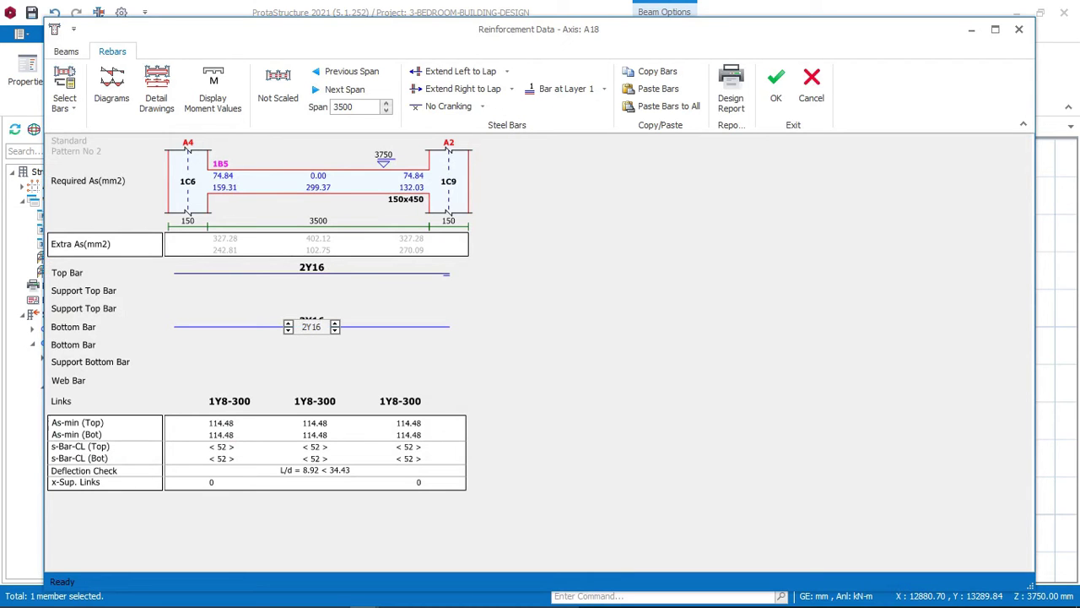
{"action": "left_click", "coordinate": [776, 88]}
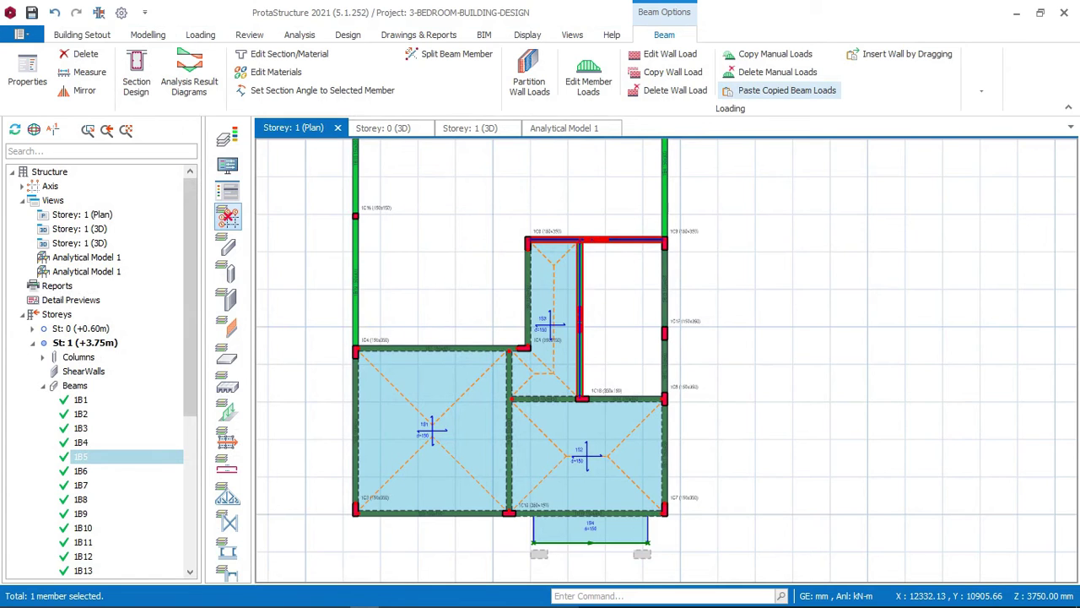
In the section design of beam 1B20, increase the bottom bar by one size and accept the axis A23 reinforcement data
{"action": "right_click", "coordinate": [560, 242]}
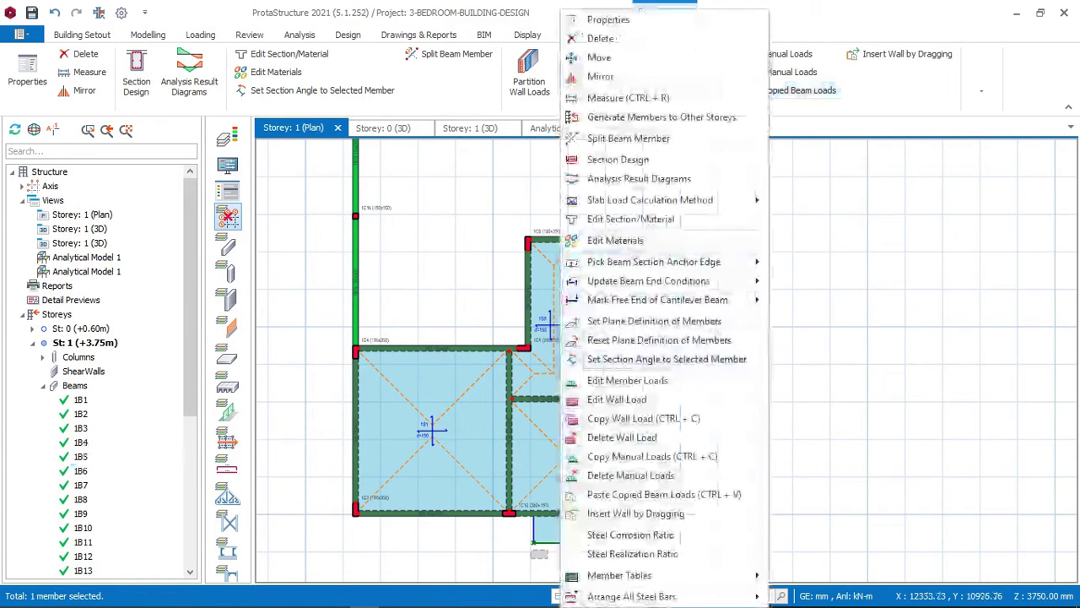
{"action": "left_click", "coordinate": [618, 160]}
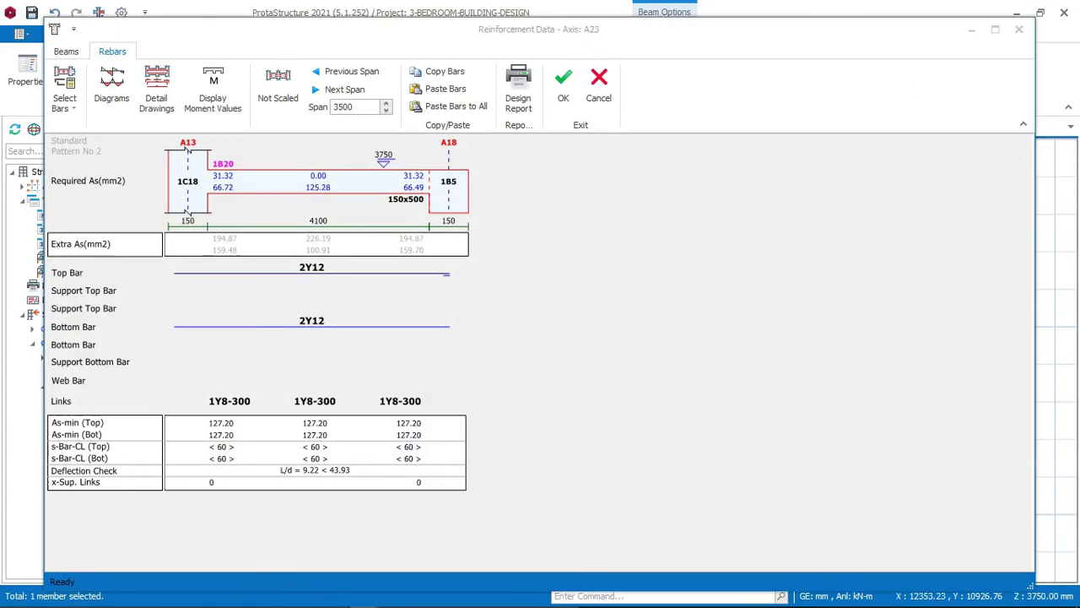
{"action": "left_click", "coordinate": [311, 268]}
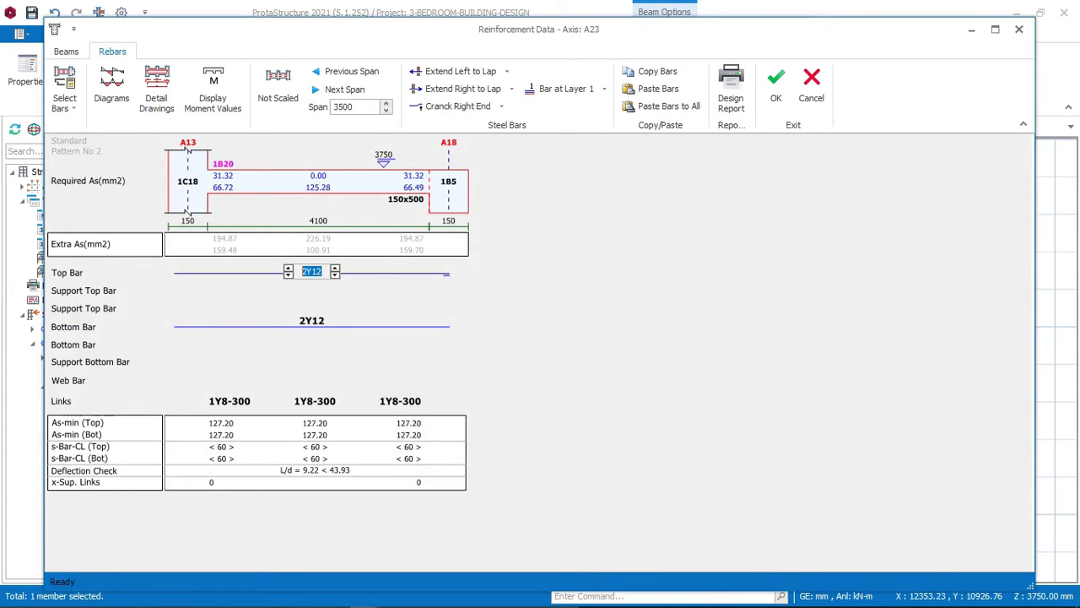
{"action": "left_click", "coordinate": [312, 324]}
{"action": "left_click", "coordinate": [335, 323]}
{"action": "left_click", "coordinate": [776, 87]}
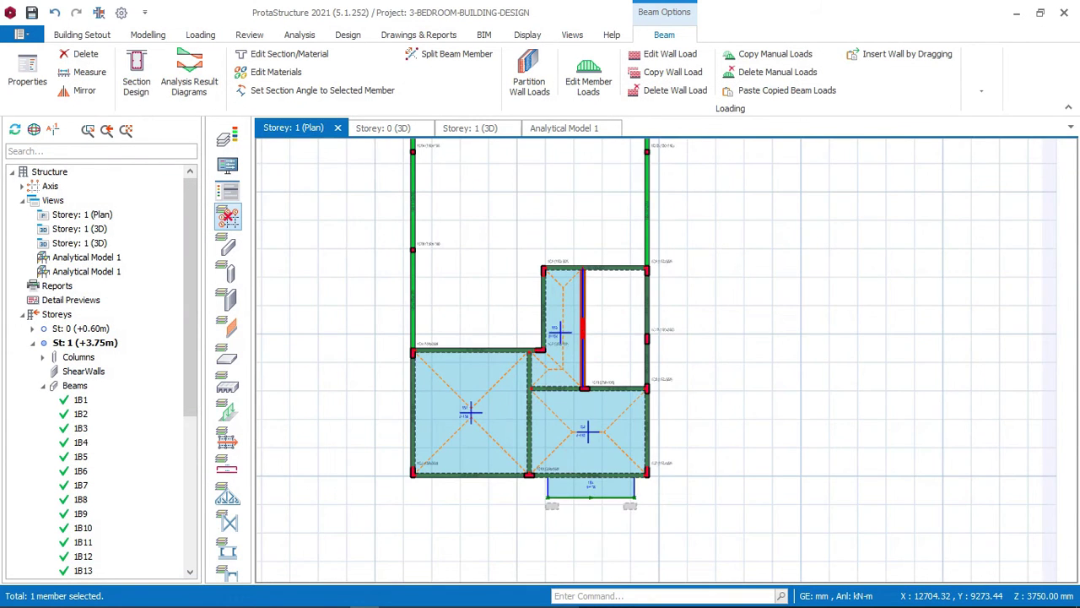
Open the section design of the axis A2 beams from beam 1B12 and set beam 1B11's top and bottom bars to 2Y16
{"action": "scroll", "coordinate": [640, 362], "scroll_direction": "up", "scroll_amount": 2}
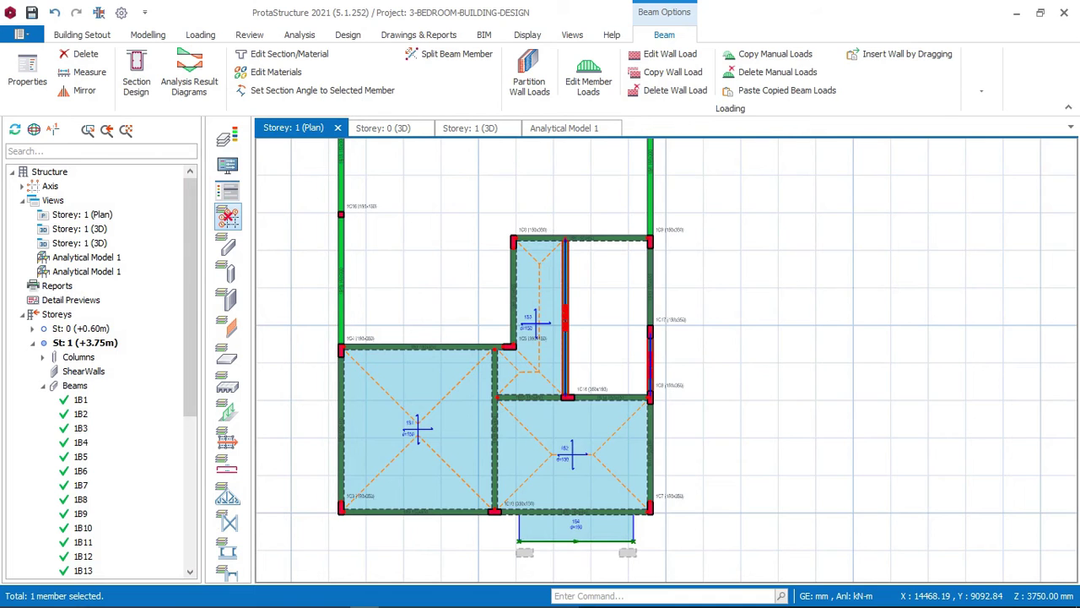
{"action": "right_click", "coordinate": [607, 298]}
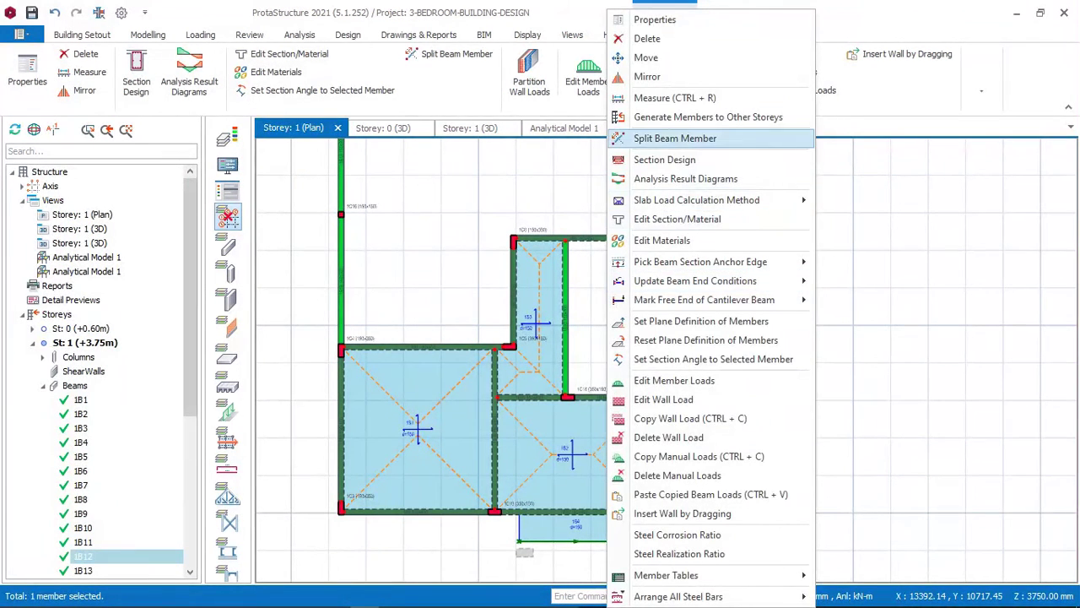
{"action": "left_click", "coordinate": [664, 159]}
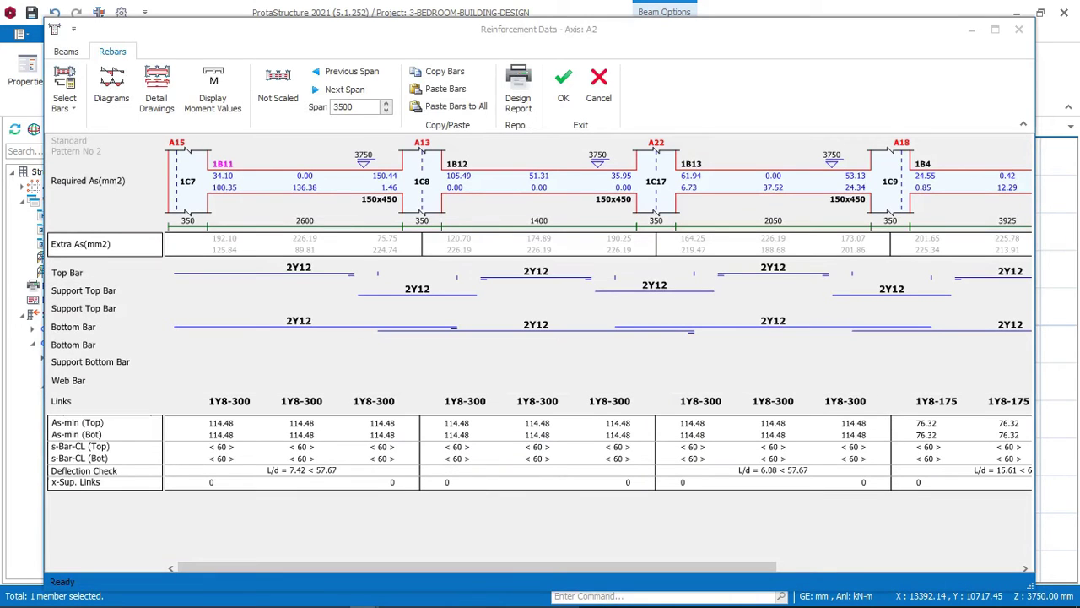
{"action": "left_click", "coordinate": [299, 269]}
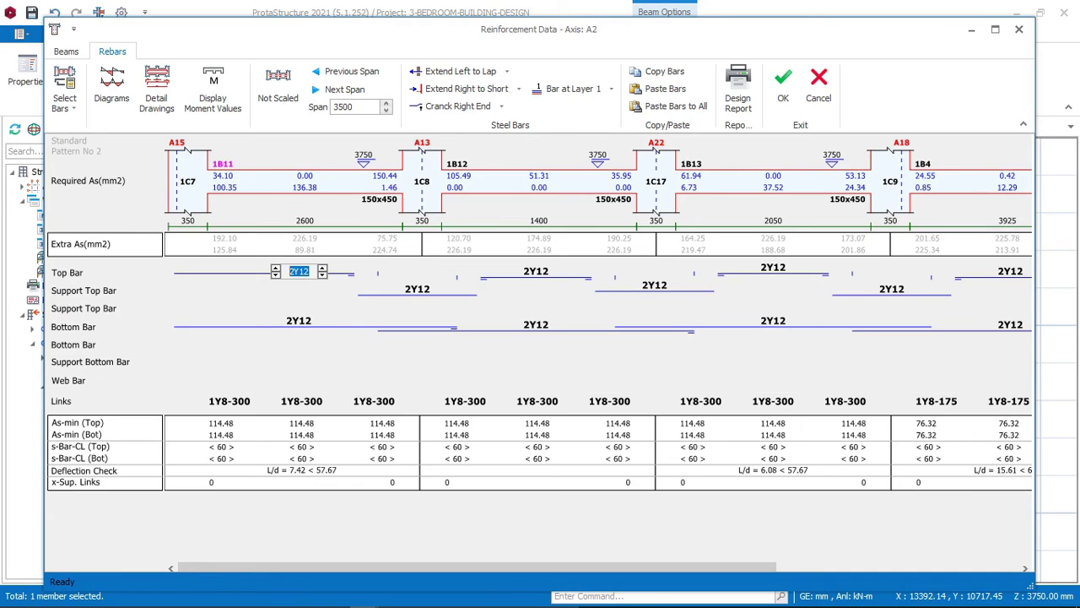
{"action": "key", "text": "Up"}
{"action": "left_click", "coordinate": [299, 326]}
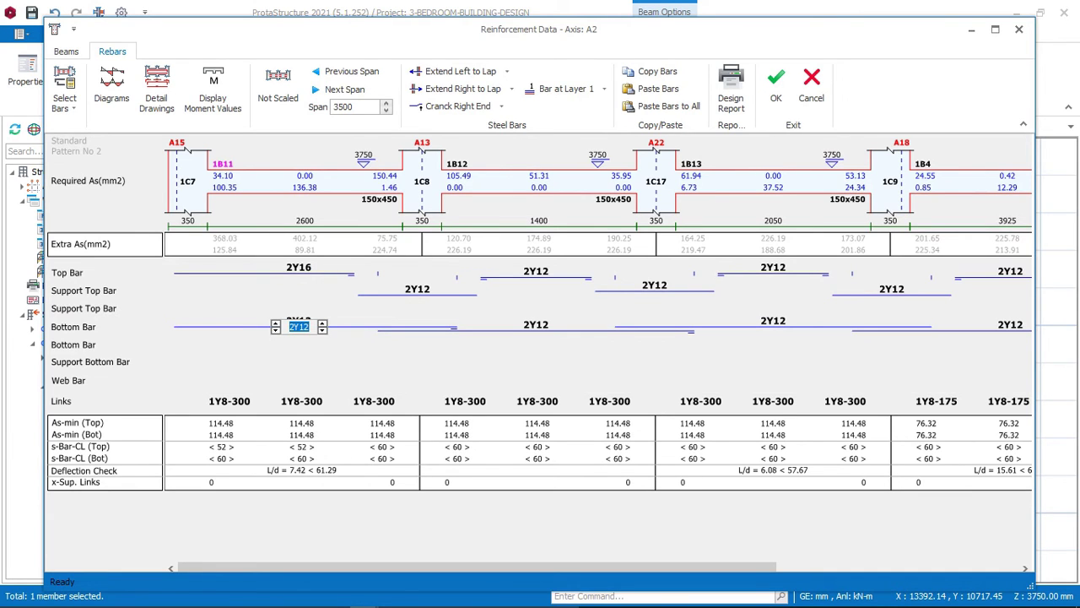
{"action": "type", "text": "2Y16"}
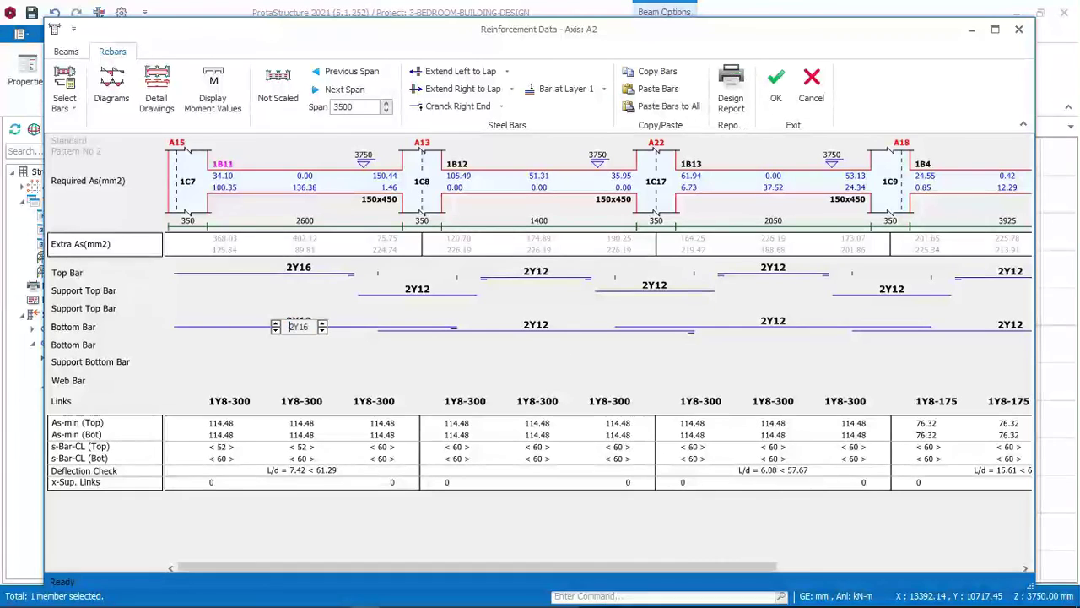
{"action": "key", "text": "Tab"}
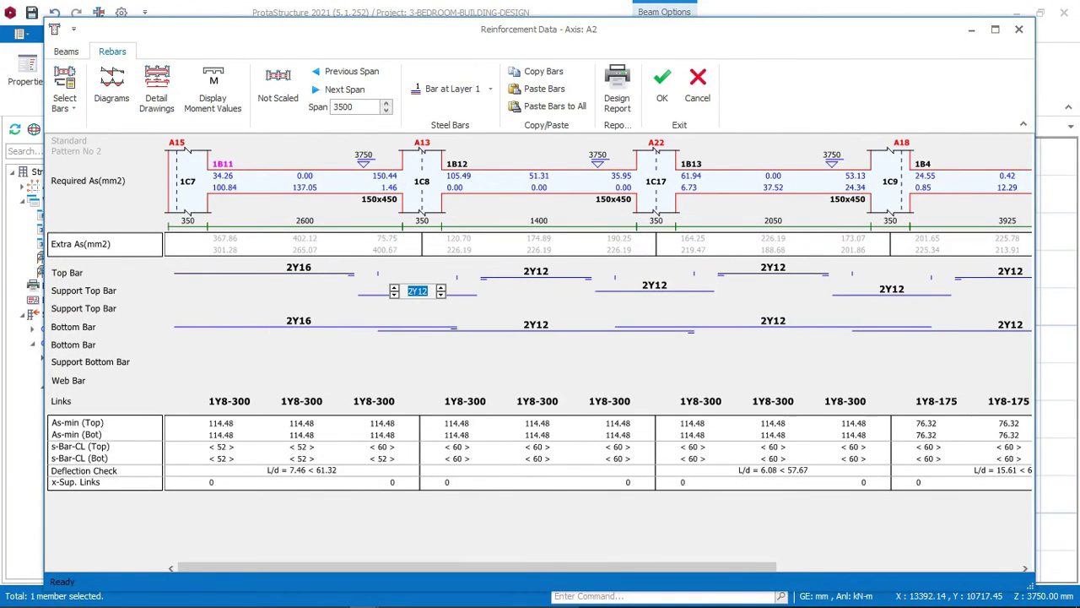
Set the support top bar at axis A13 and beam 1B12's top and bottom bars to 2Y16
{"action": "type", "text": "2Y16"}
{"action": "key", "text": "Tab"}
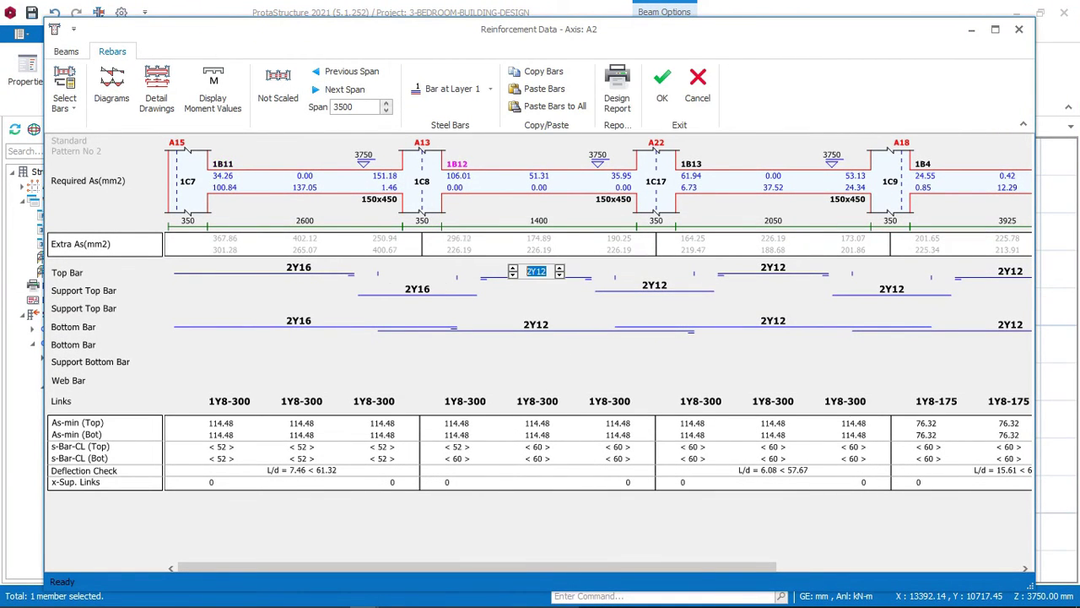
{"action": "type", "text": "2Y16"}
{"action": "key", "text": "Tab"}
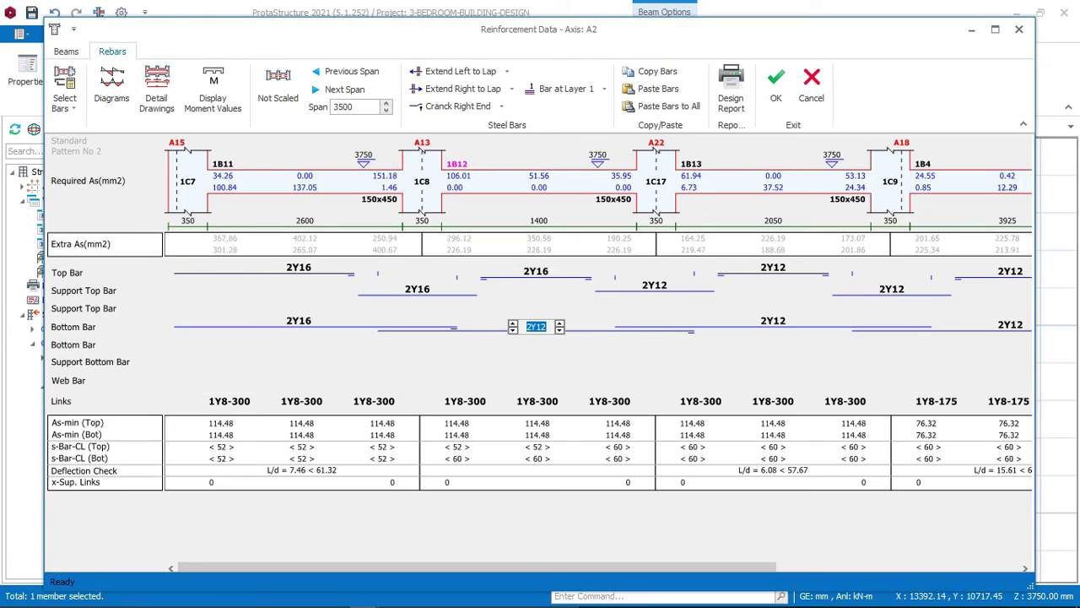
{"action": "type", "text": "2Y16"}
{"action": "key", "text": "Tab"}
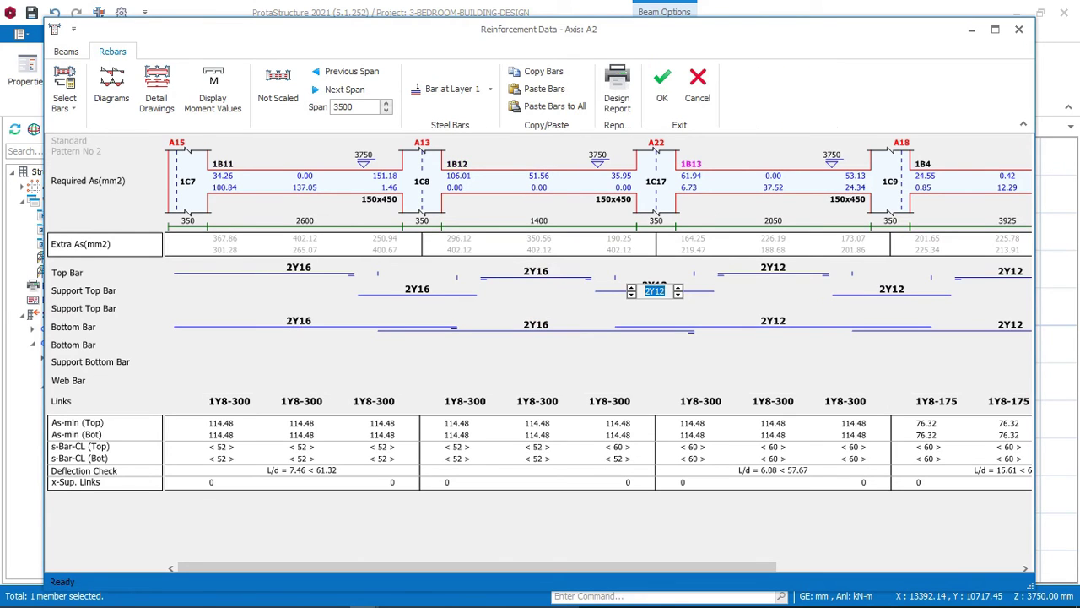
Set beam 1B13's top and bottom bars and the support top bars at axes A22 and A18 to 2Y16, accepting the axis A2 reinforcement data
{"action": "type", "text": "2Y16"}
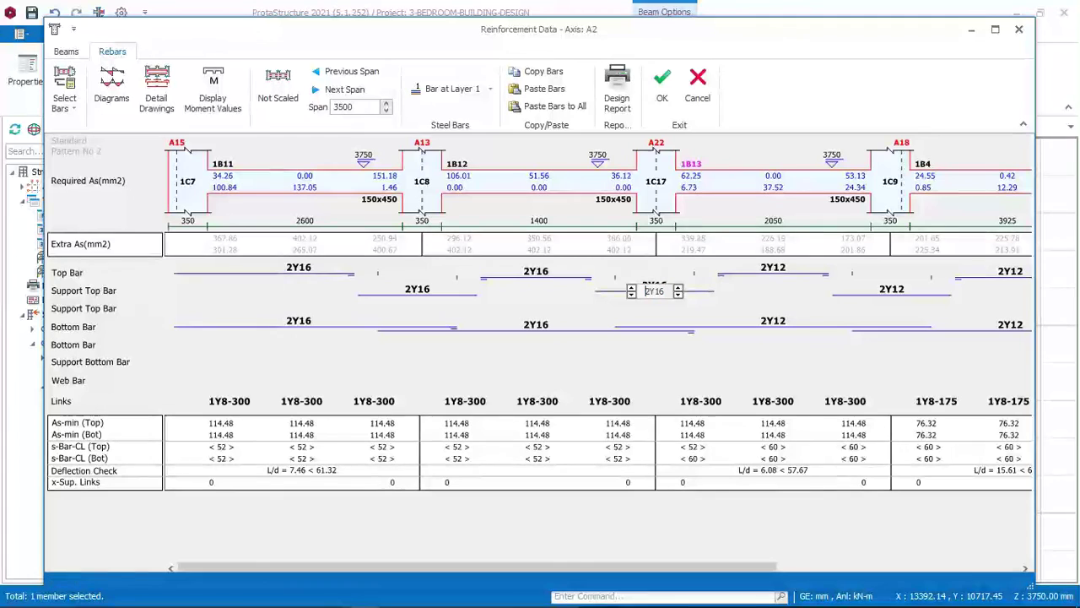
{"action": "key", "text": "Tab"}
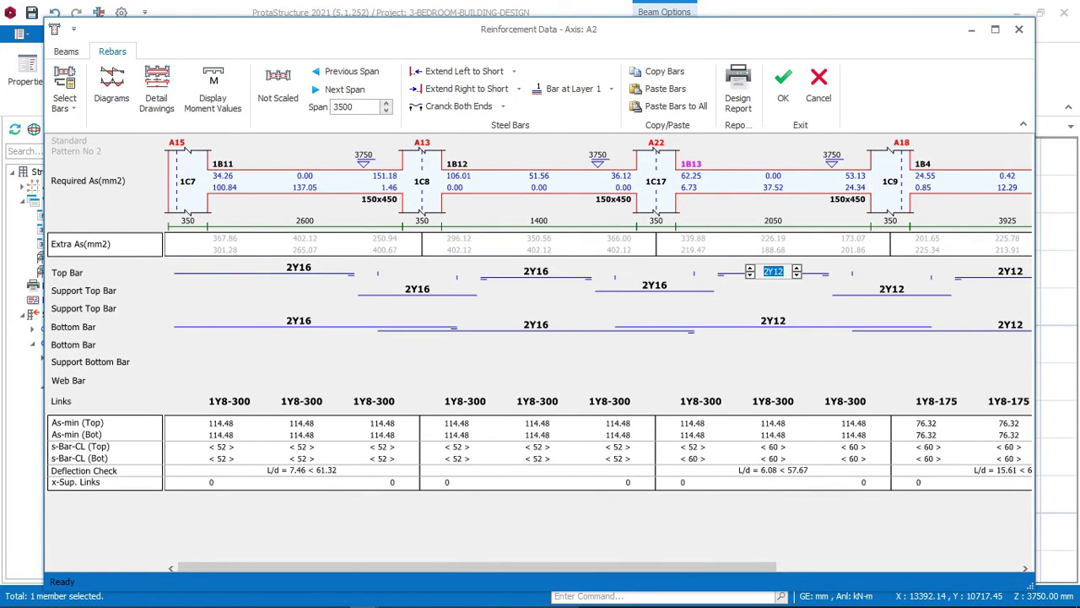
{"action": "type", "text": "2Y16"}
{"action": "key", "text": "Tab"}
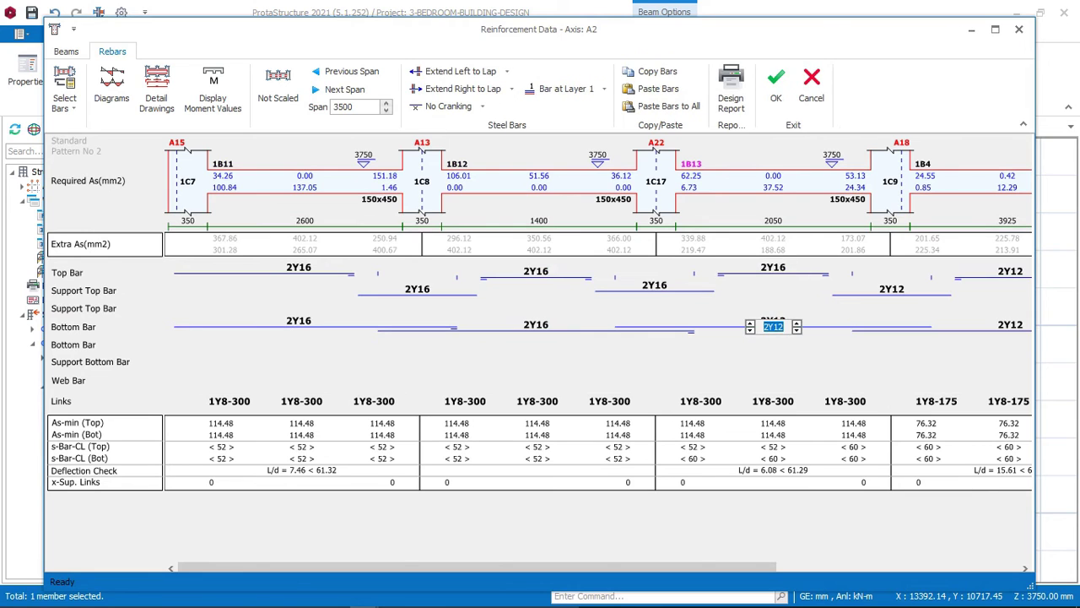
{"action": "type", "text": "2Y16"}
{"action": "key", "text": "Tab"}
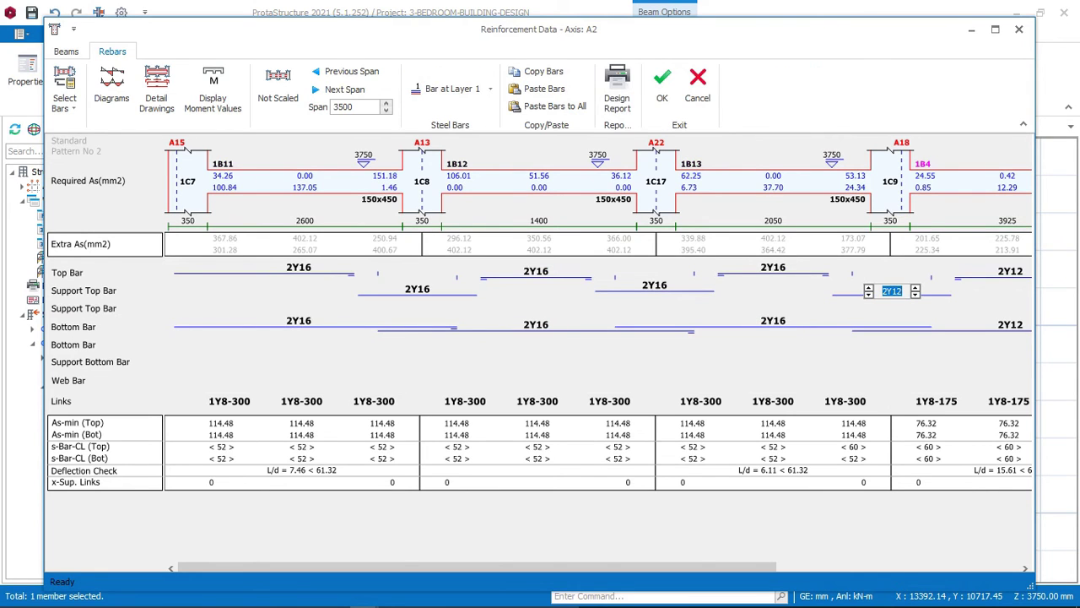
{"action": "type", "text": "2Y16"}
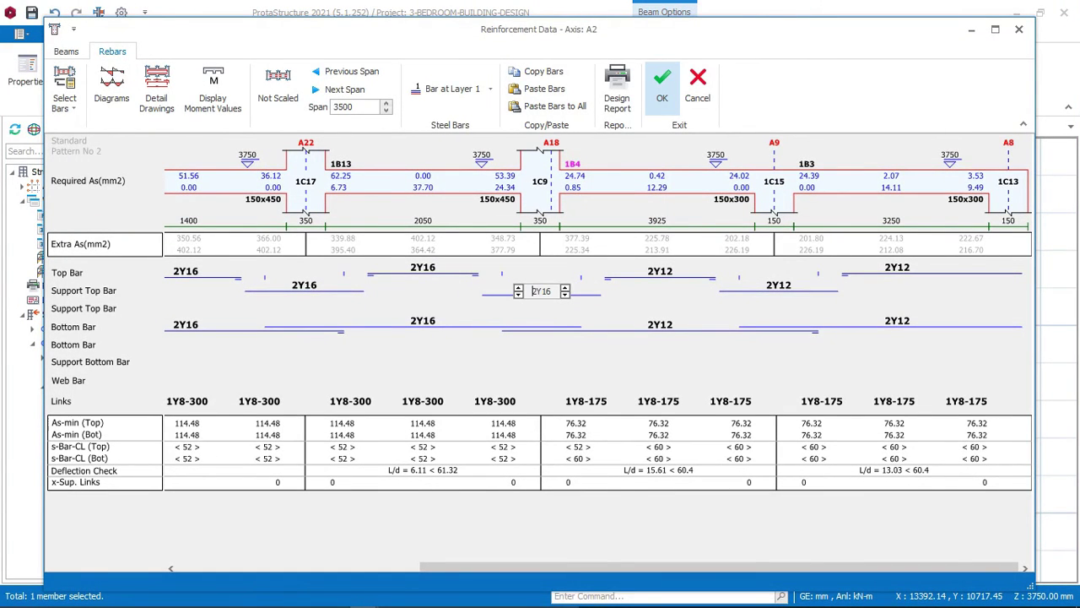
{"action": "left_click", "coordinate": [661, 84]}
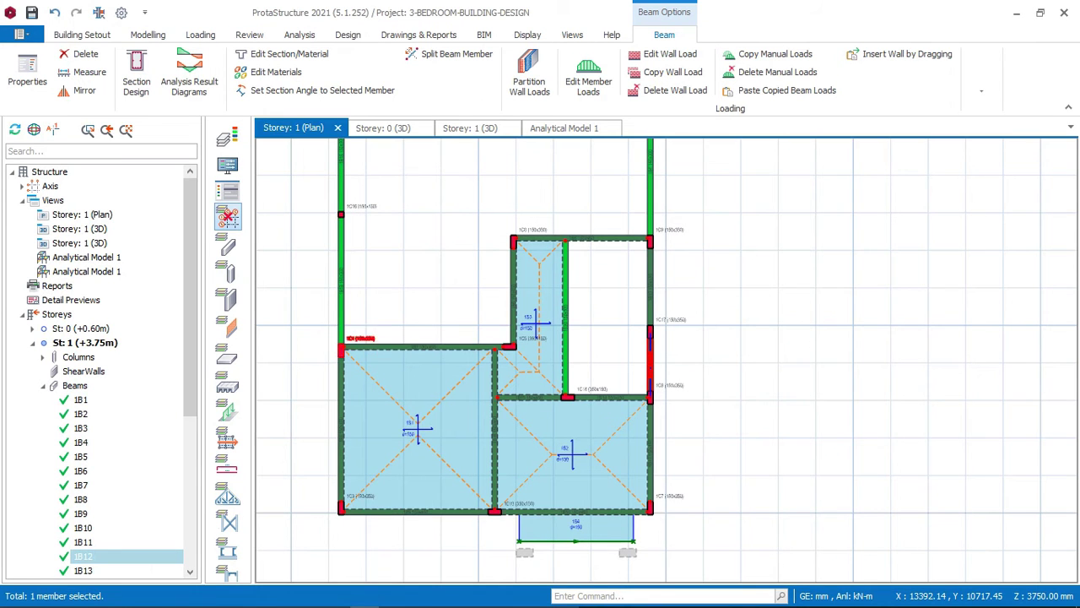
In the section design opened from beam 1B19, set beam 1B8's top bar to 2Y16 and accept the axis A1 reinforcement data
{"action": "mouse_move", "coordinate": [342, 285]}
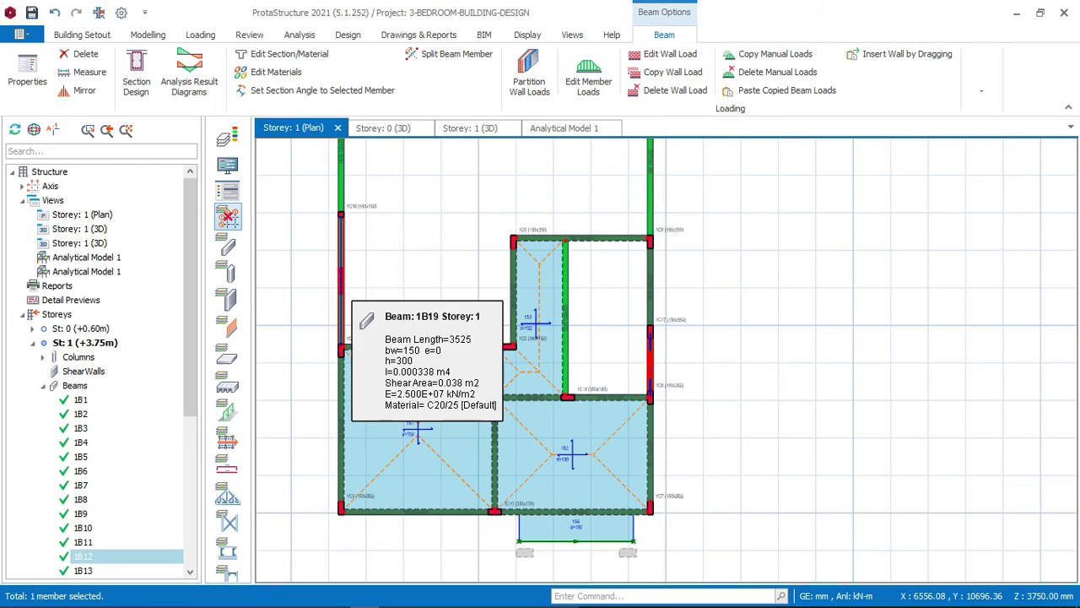
{"action": "left_click", "coordinate": [344, 297]}
{"action": "right_click", "coordinate": [403, 227]}
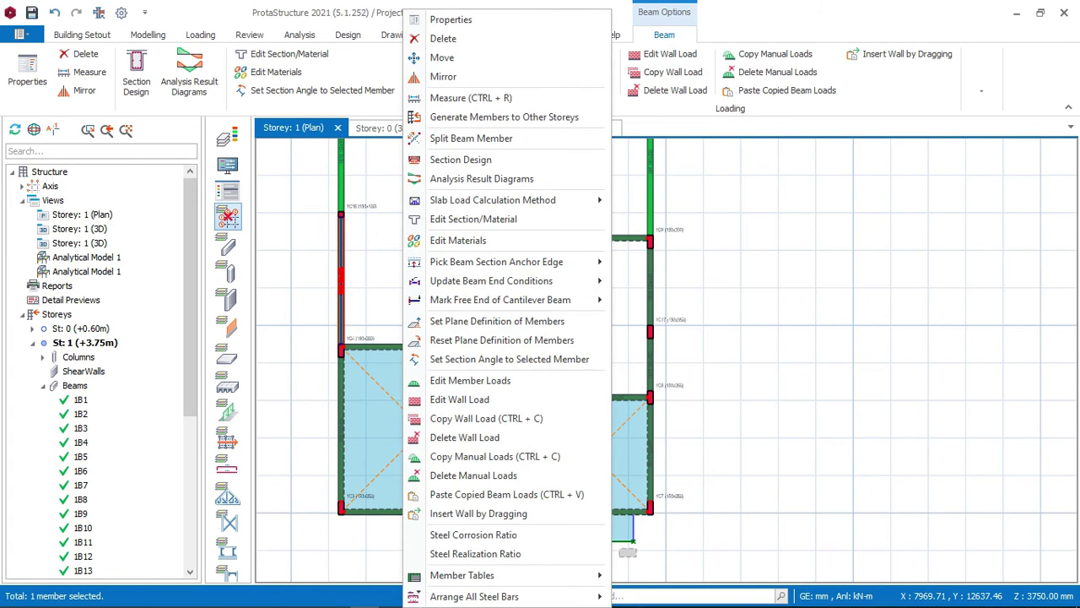
{"action": "left_click", "coordinate": [460, 160]}
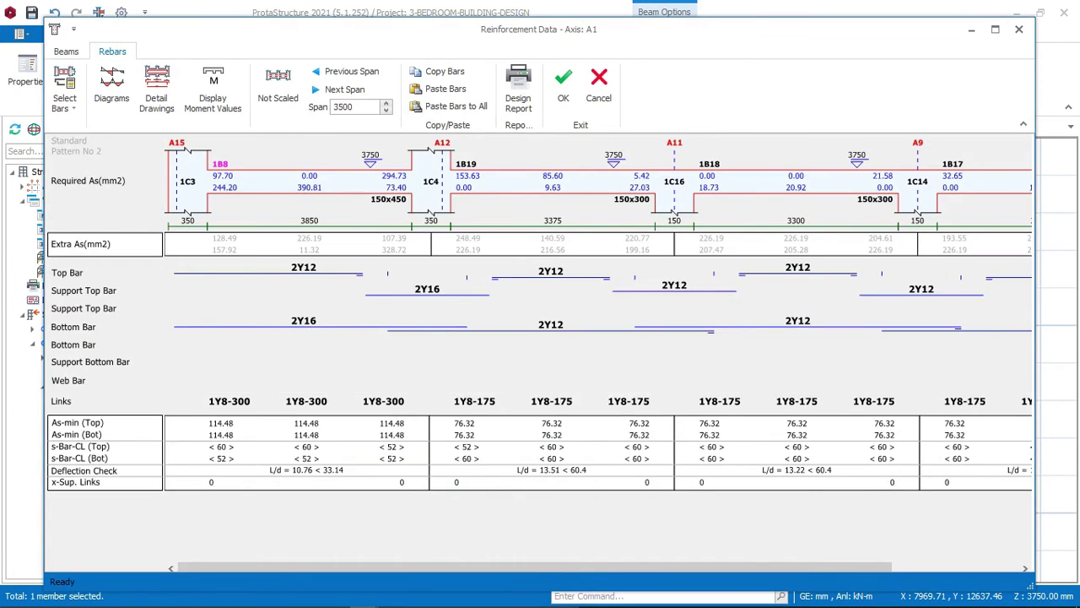
{"action": "left_click", "coordinate": [303, 269]}
{"action": "left_click", "coordinate": [327, 267]}
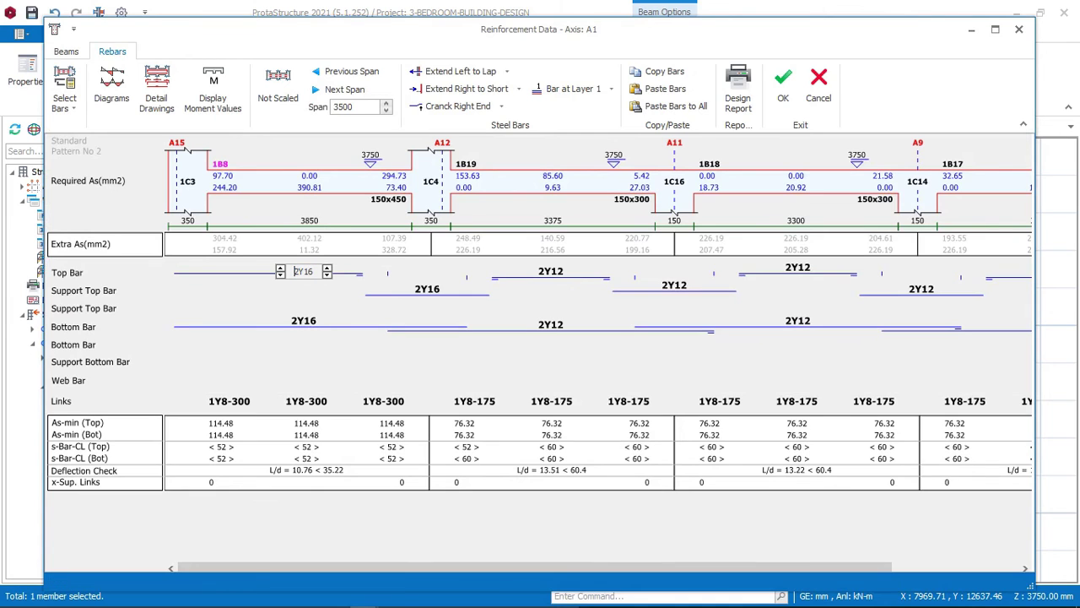
{"action": "left_click", "coordinate": [550, 271]}
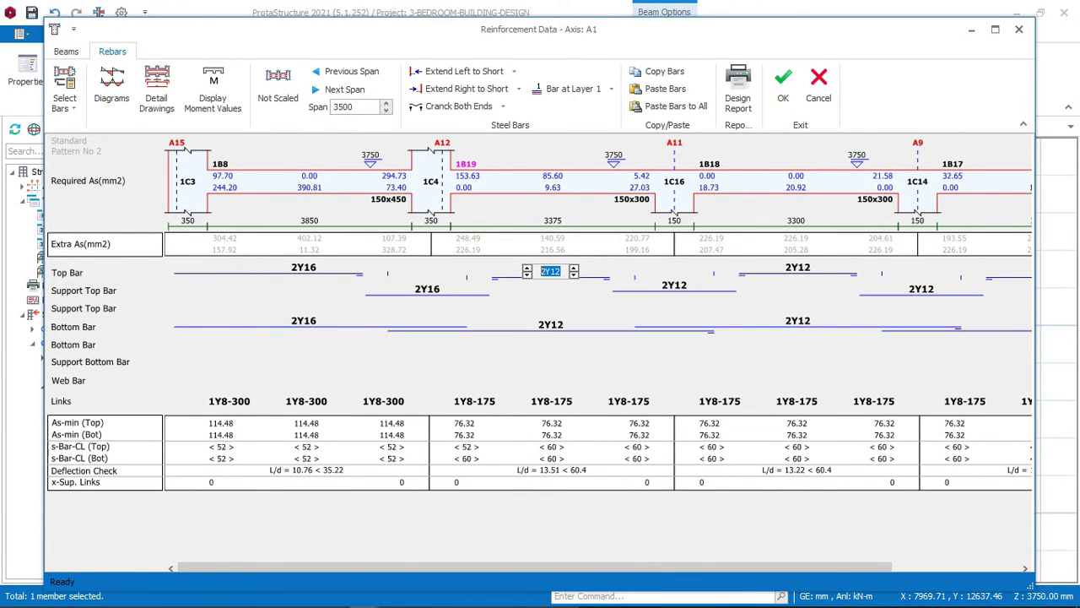
{"action": "left_click_drag", "start_coordinate": [579, 566], "coordinate": [753, 567]}
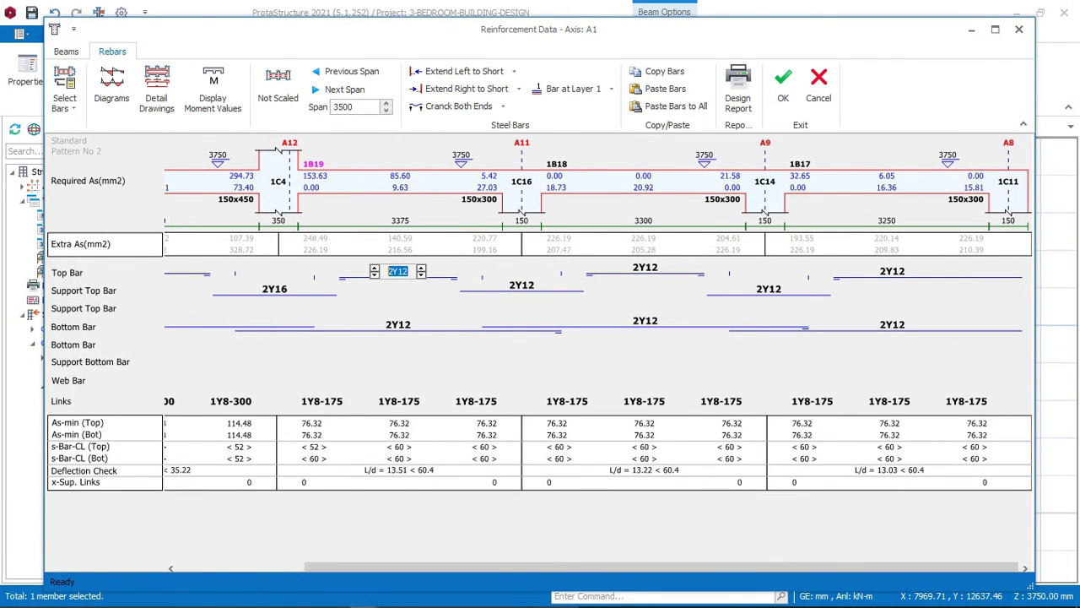
{"action": "left_click", "coordinate": [783, 84]}
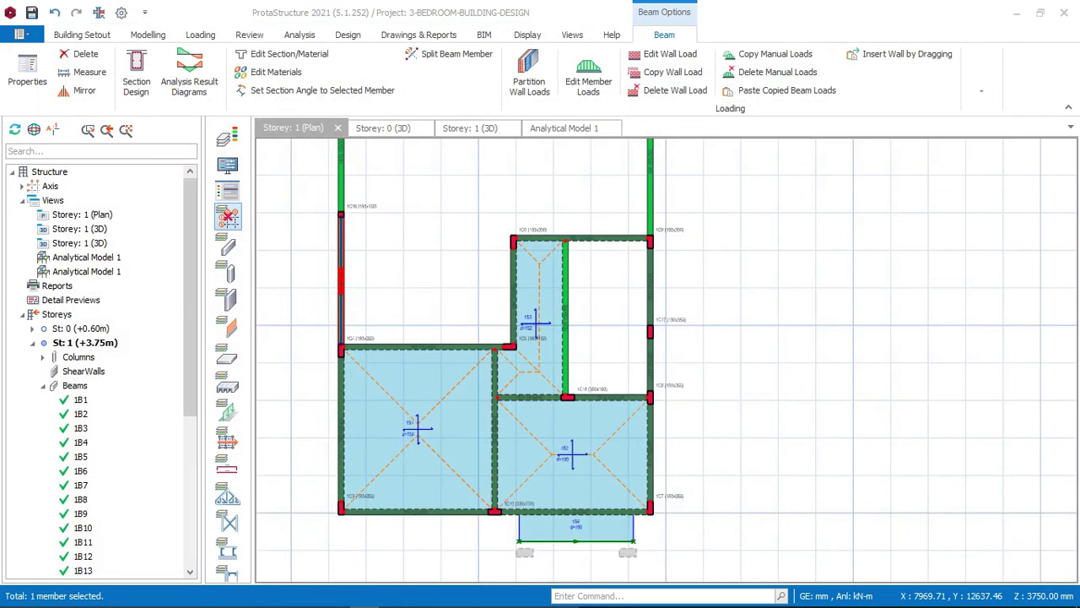
Review the section design of beam 1B1 along axis A8 and accept its reinforcement data as it stands
{"action": "scroll", "coordinate": [510, 337], "scroll_direction": "down", "scroll_amount": 3}
{"action": "middle_click_drag", "start_coordinate": [464, 196], "coordinate": [448, 264]}
{"action": "scroll", "coordinate": [445, 178], "scroll_direction": "up", "scroll_amount": 3}
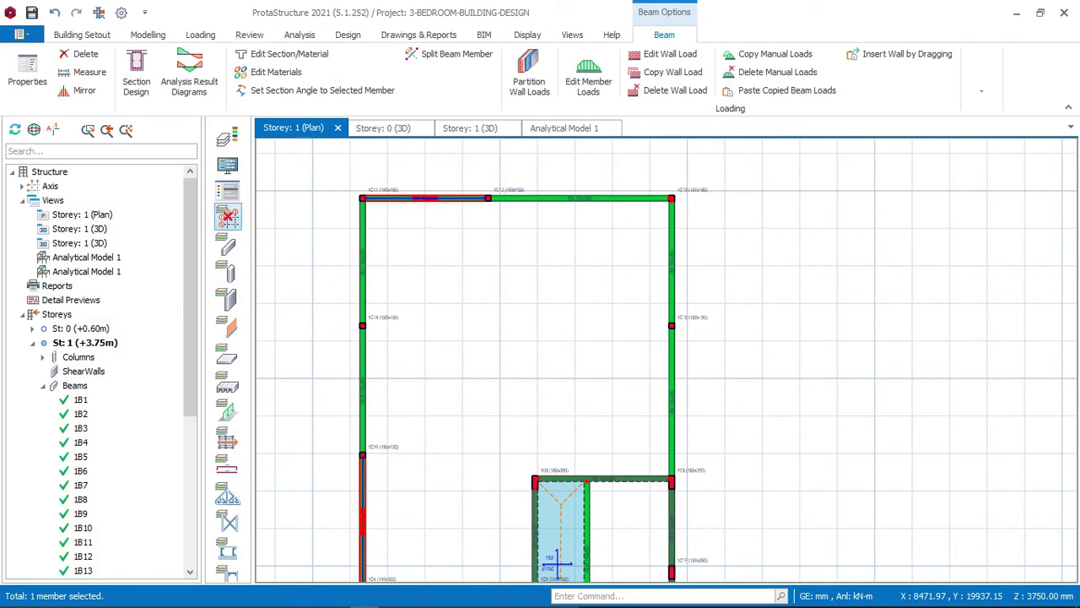
{"action": "right_click", "coordinate": [382, 198]}
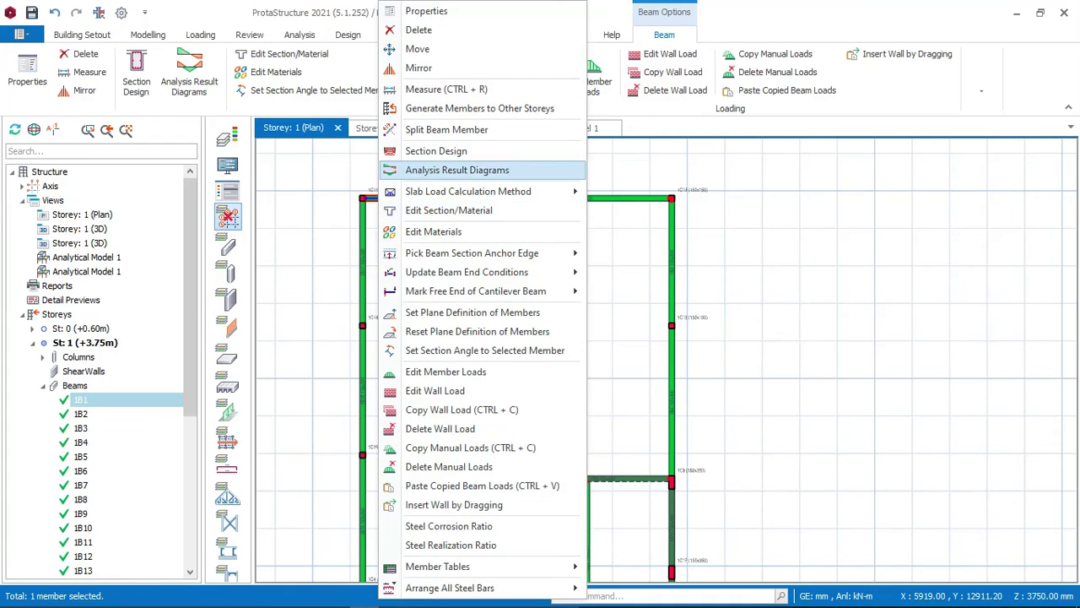
{"action": "left_click", "coordinate": [436, 151]}
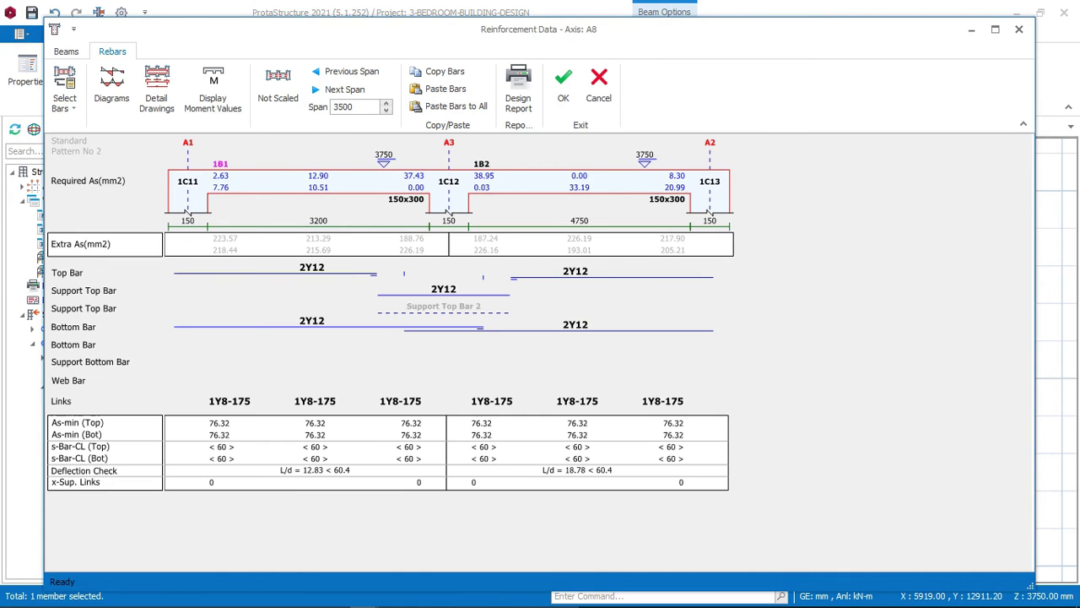
{"action": "left_click", "coordinate": [563, 84]}
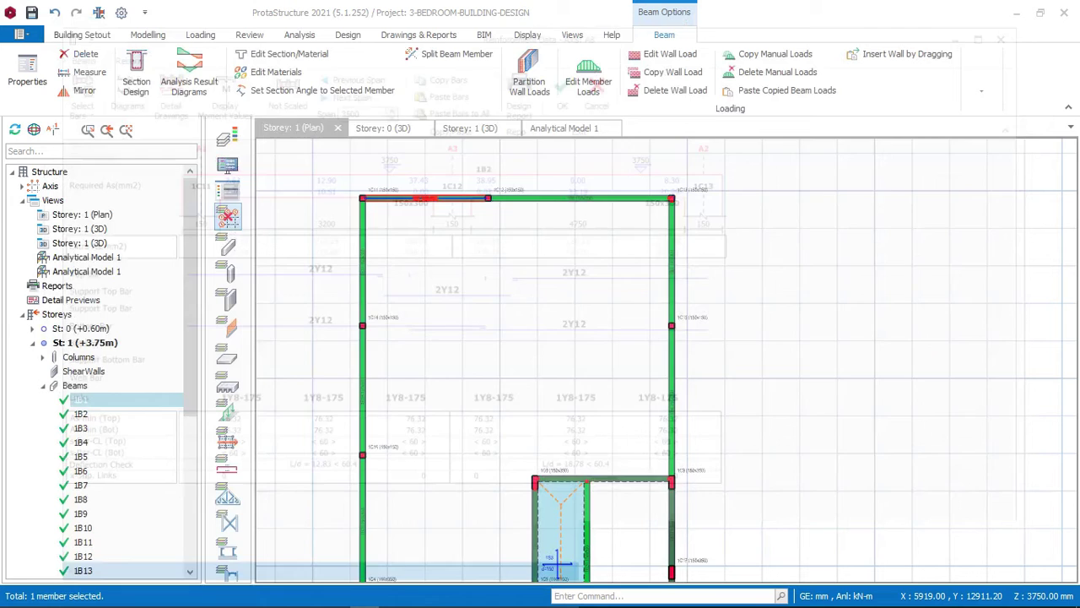
Examine the design status of the Storey 1 members from several sides in the 3D view
{"action": "scroll", "coordinate": [340, 467], "scroll_direction": "down", "scroll_amount": 2}
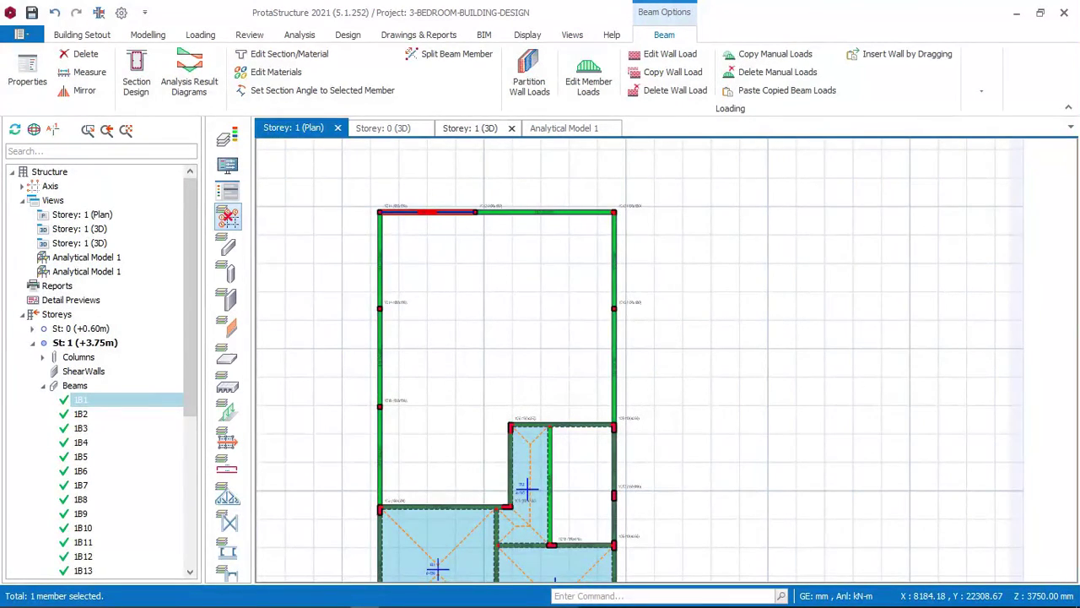
{"action": "left_click", "coordinate": [469, 128]}
{"action": "middle_click_drag", "start_coordinate": [542, 376], "coordinate": [667, 376]}
{"action": "middle_click_drag", "start_coordinate": [672, 313], "coordinate": [672, 285]}
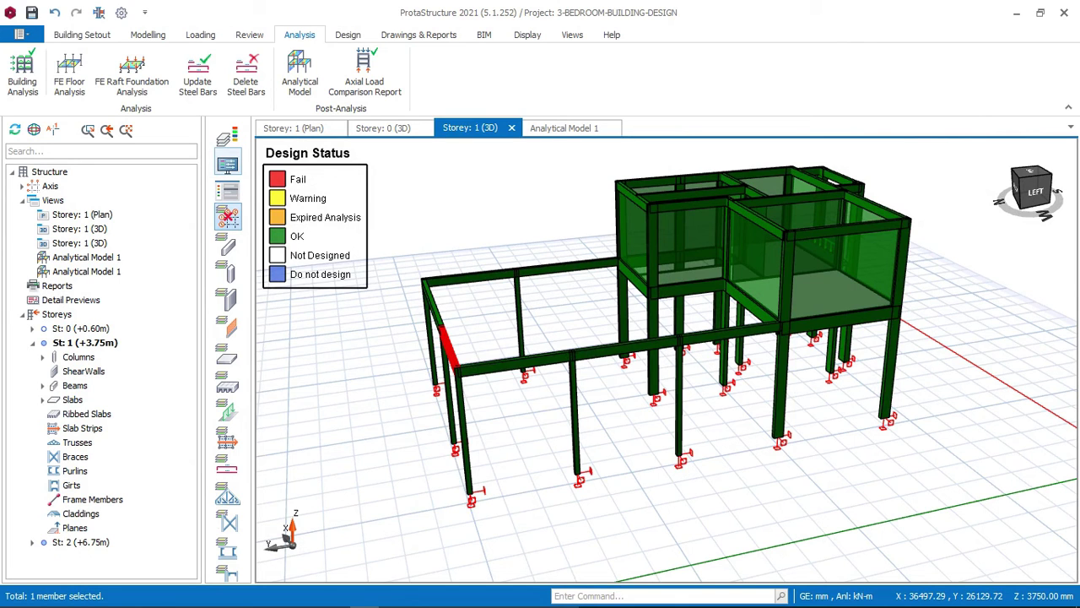
{"action": "middle_click_drag", "start_coordinate": [672, 313], "coordinate": [673, 313]}
{"action": "middle_click_drag", "start_coordinate": [672, 313], "coordinate": [624, 283]}
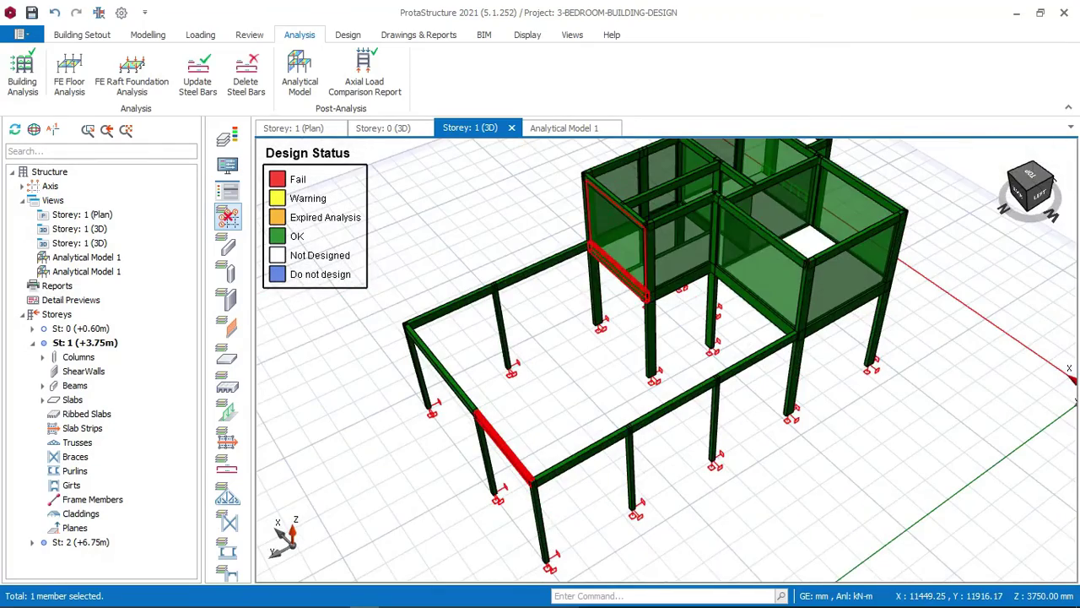
{"action": "middle_click_drag", "start_coordinate": [666, 359], "coordinate": [696, 338]}
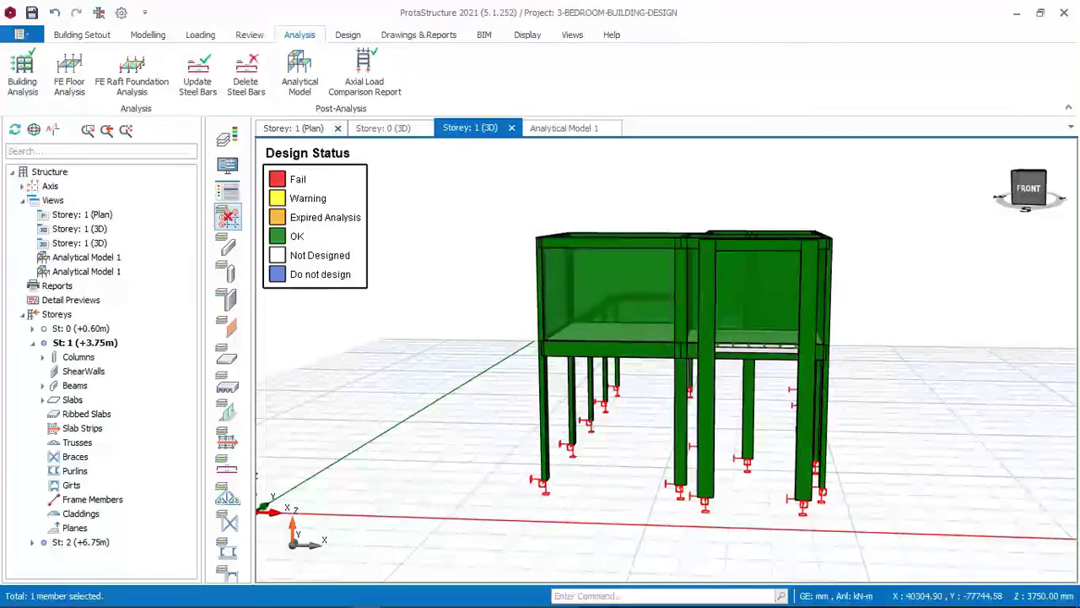
Return to the Storey 1 plan and make Storey 2 (+6.75m) the active storey
{"action": "left_click", "coordinate": [293, 128]}
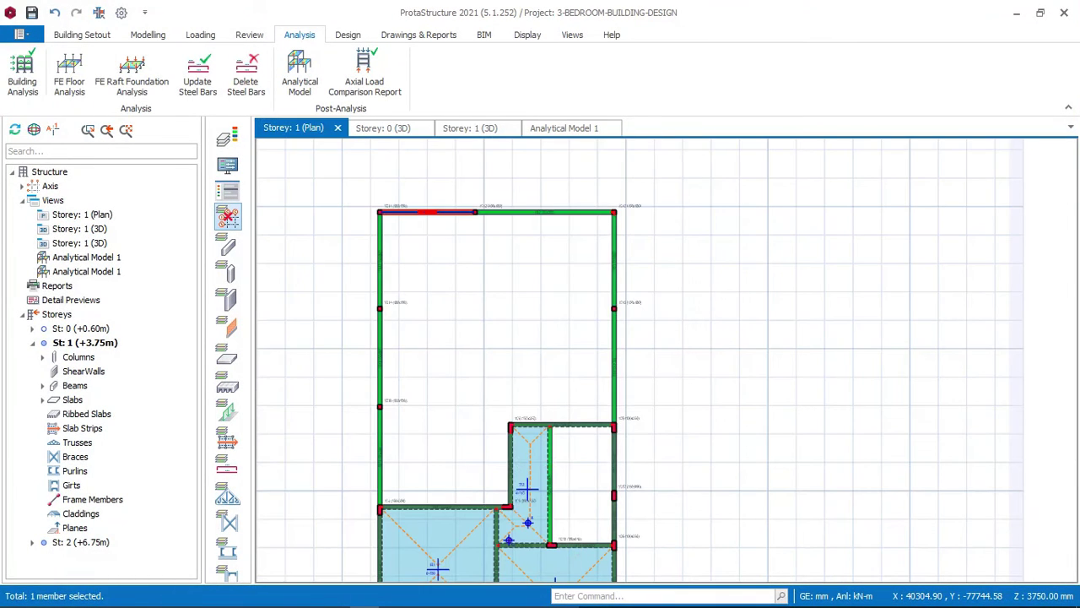
{"action": "scroll", "coordinate": [498, 578], "scroll_direction": "up", "scroll_amount": 5}
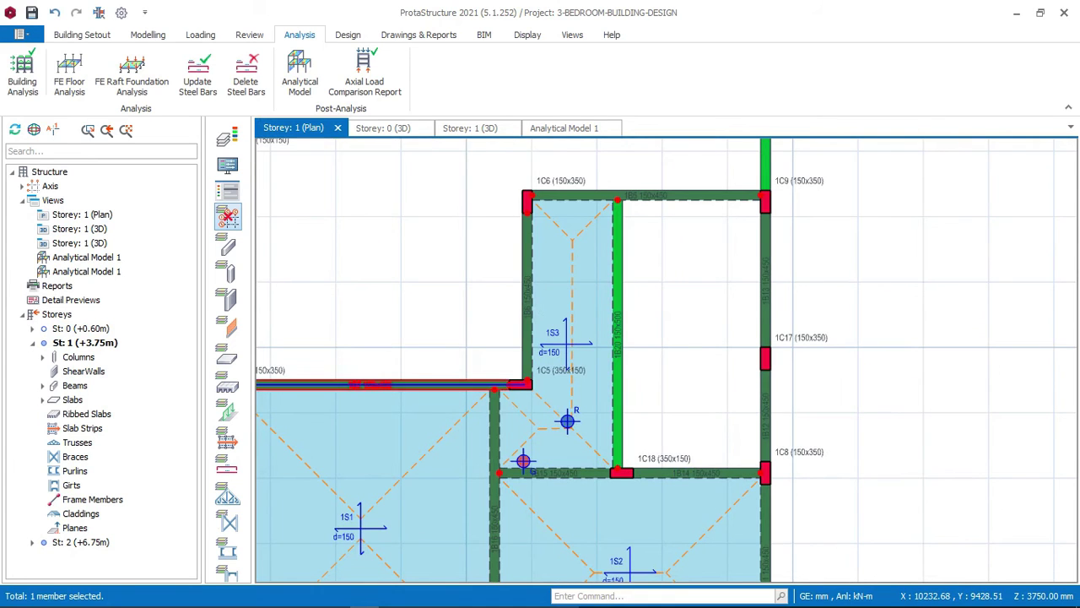
{"action": "scroll", "coordinate": [601, 233], "scroll_direction": "down", "scroll_amount": 3}
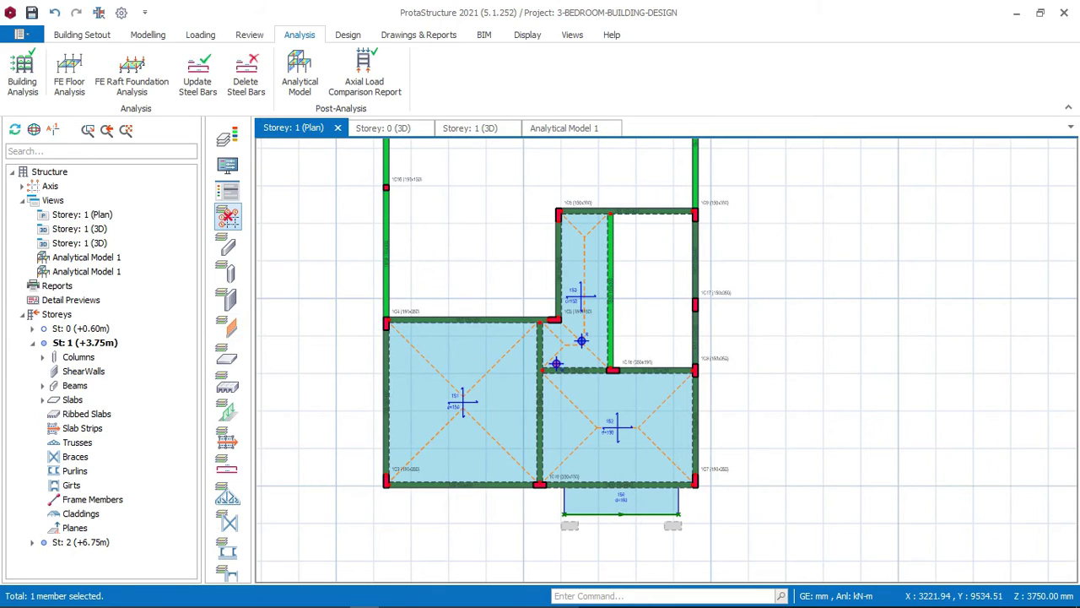
{"action": "left_click", "coordinate": [80, 542]}
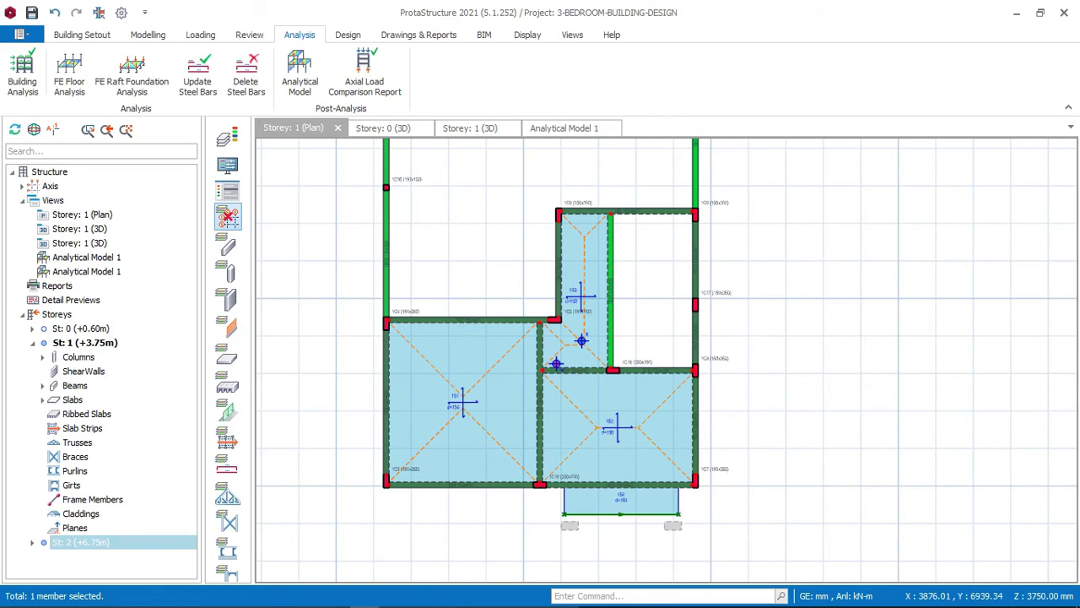
{"action": "double_click", "coordinate": [80, 542]}
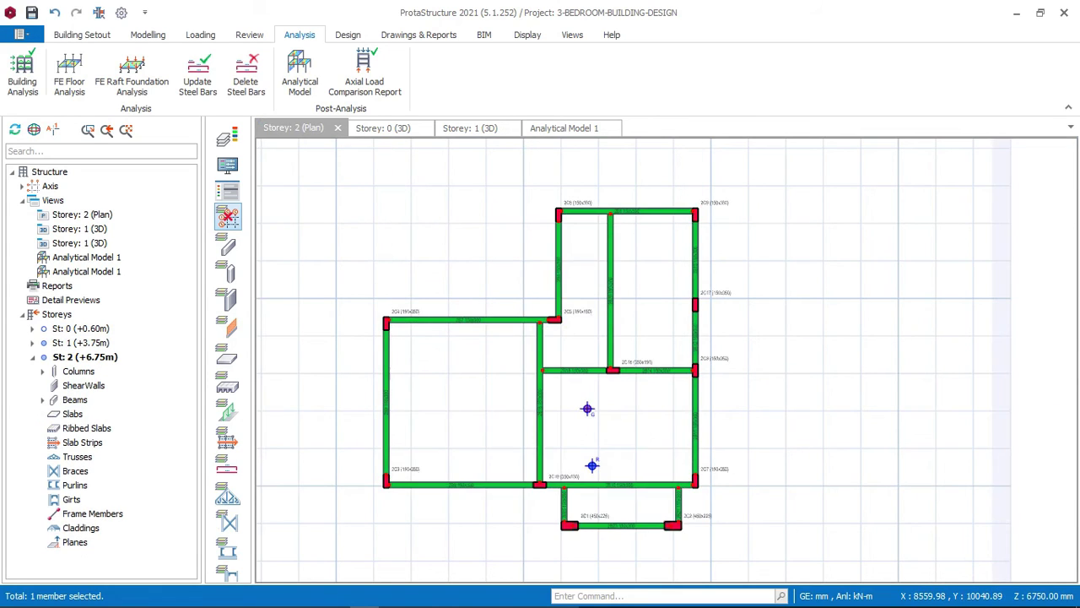
Review the top and bottom bars of beam 2B5 in section design and accept the axis A18 reinforcement data
{"action": "scroll", "coordinate": [616, 272], "scroll_direction": "up", "scroll_amount": 5}
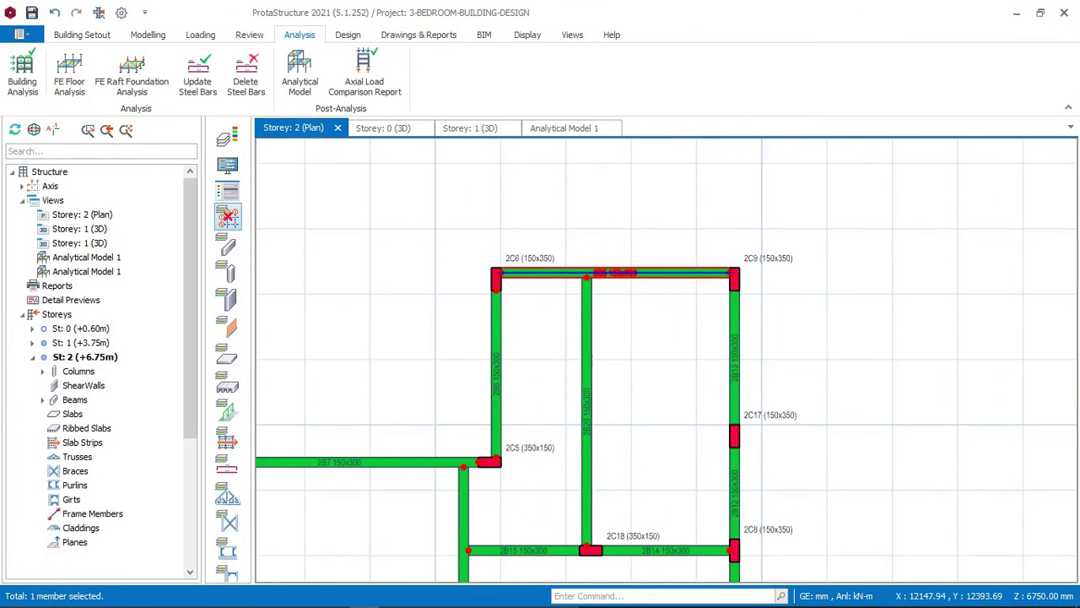
{"action": "right_click", "coordinate": [602, 272]}
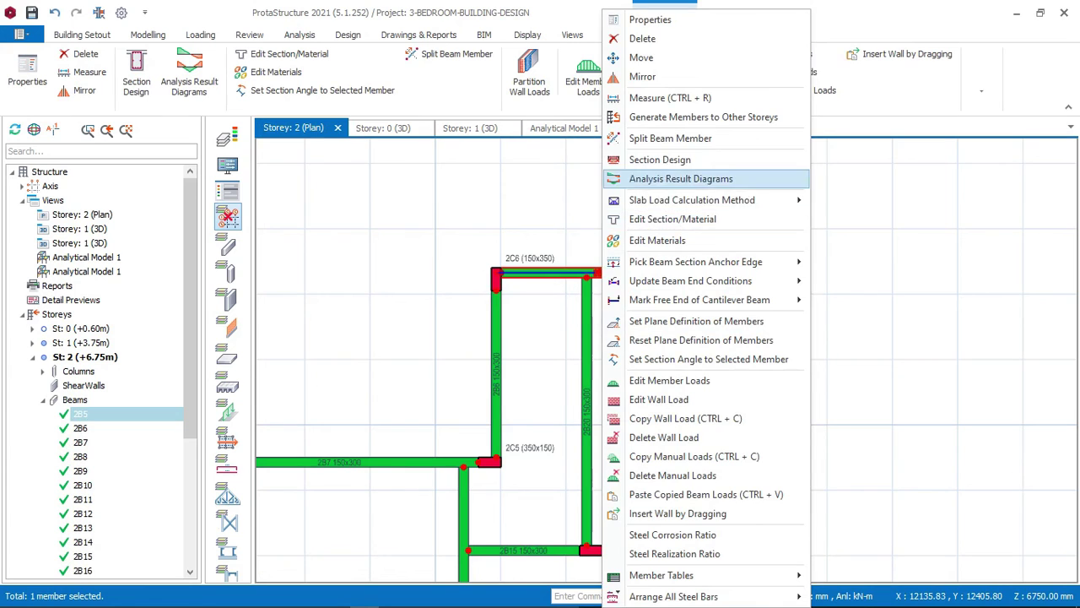
{"action": "left_click", "coordinate": [659, 159]}
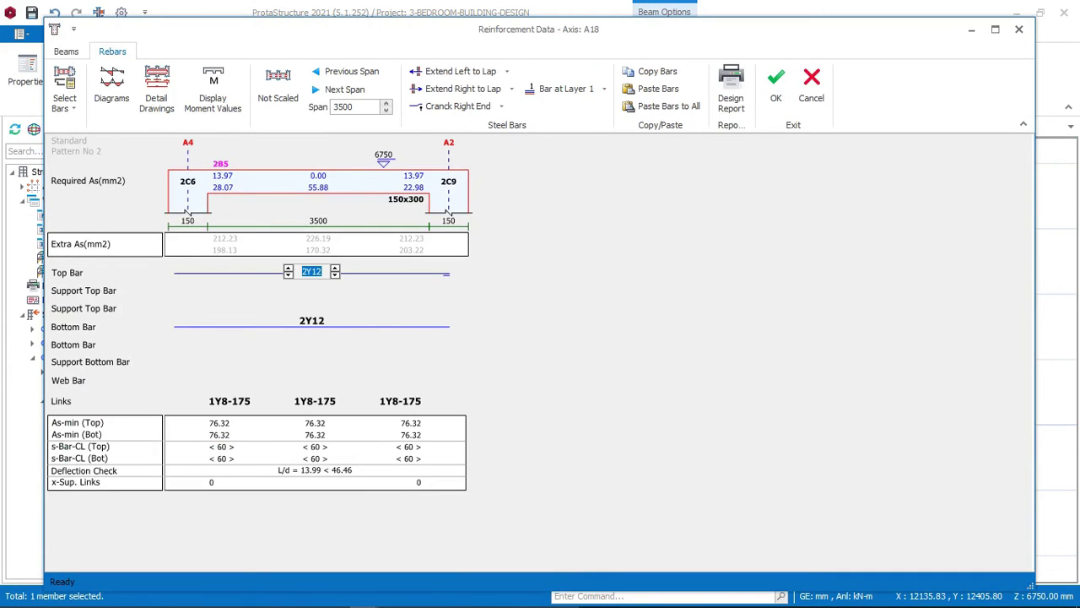
{"action": "left_click", "coordinate": [311, 326]}
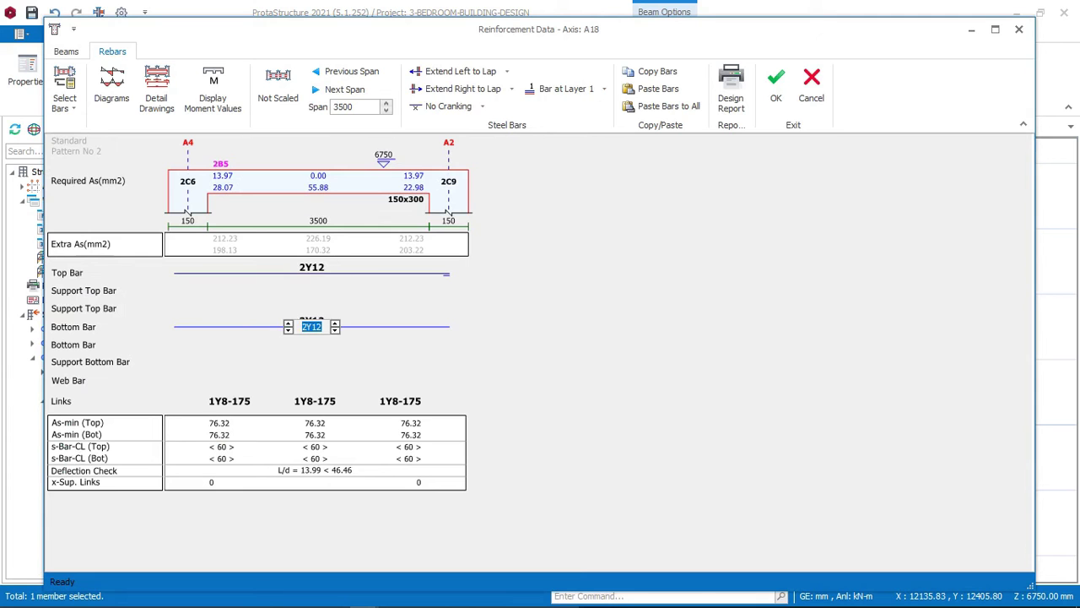
{"action": "left_click", "coordinate": [776, 84]}
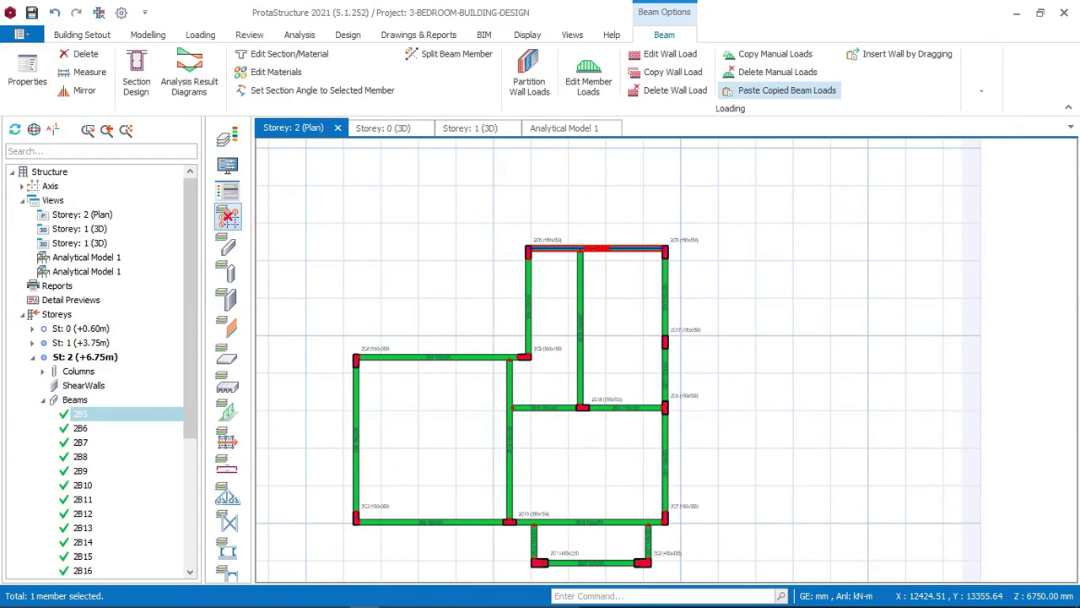
{"action": "mouse_move", "coordinate": [527, 297]}
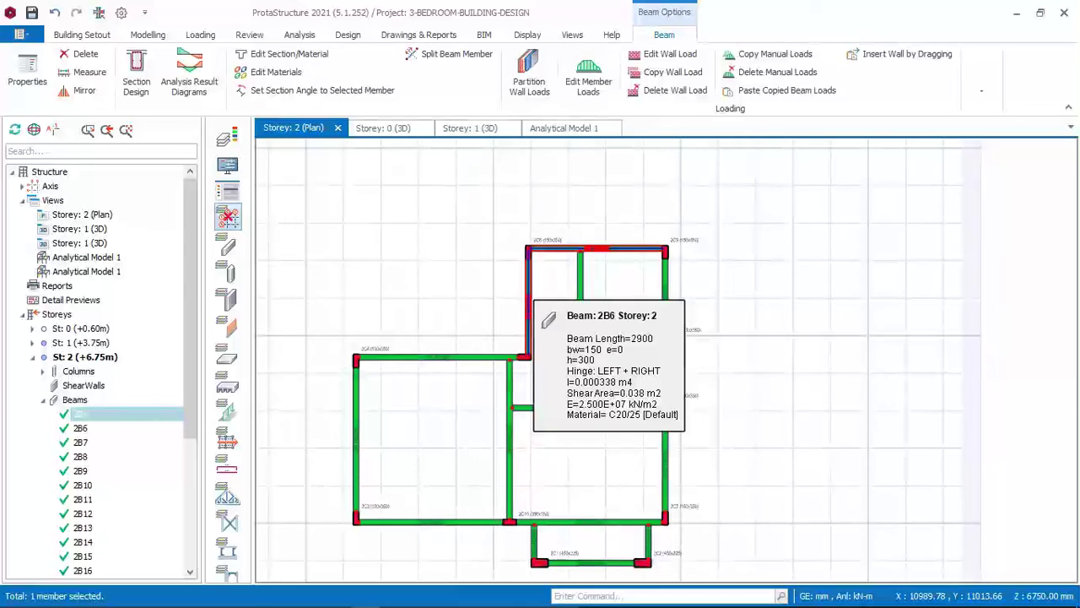
Review the bottom bar of beam 2B6 in section design and accept the axis A4 reinforcement data
{"action": "right_click", "coordinate": [527, 297]}
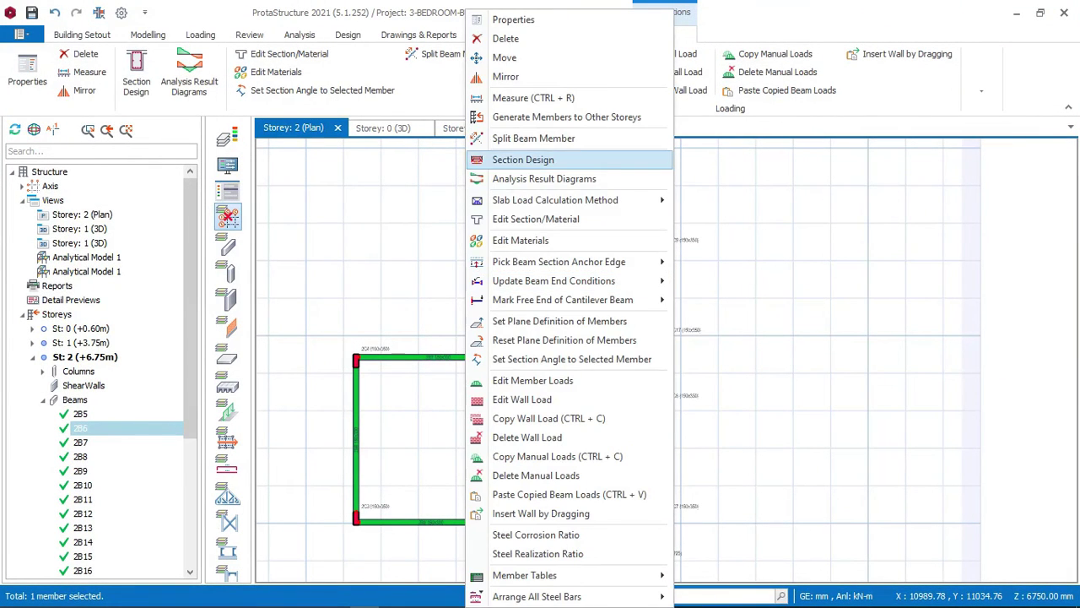
{"action": "left_click", "coordinate": [523, 159]}
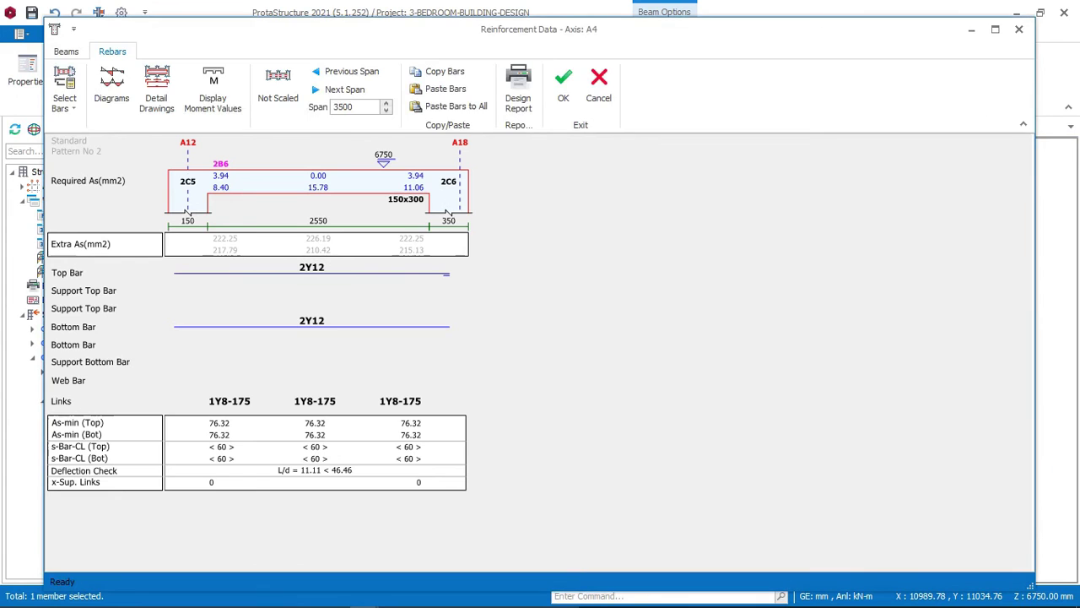
{"action": "left_click", "coordinate": [311, 324]}
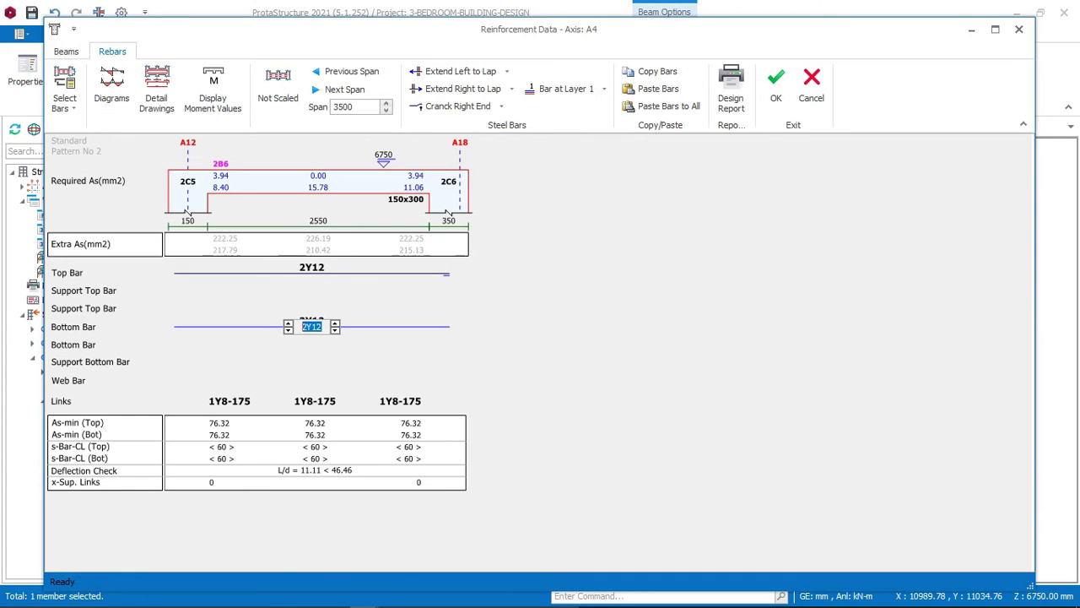
{"action": "left_click", "coordinate": [776, 89]}
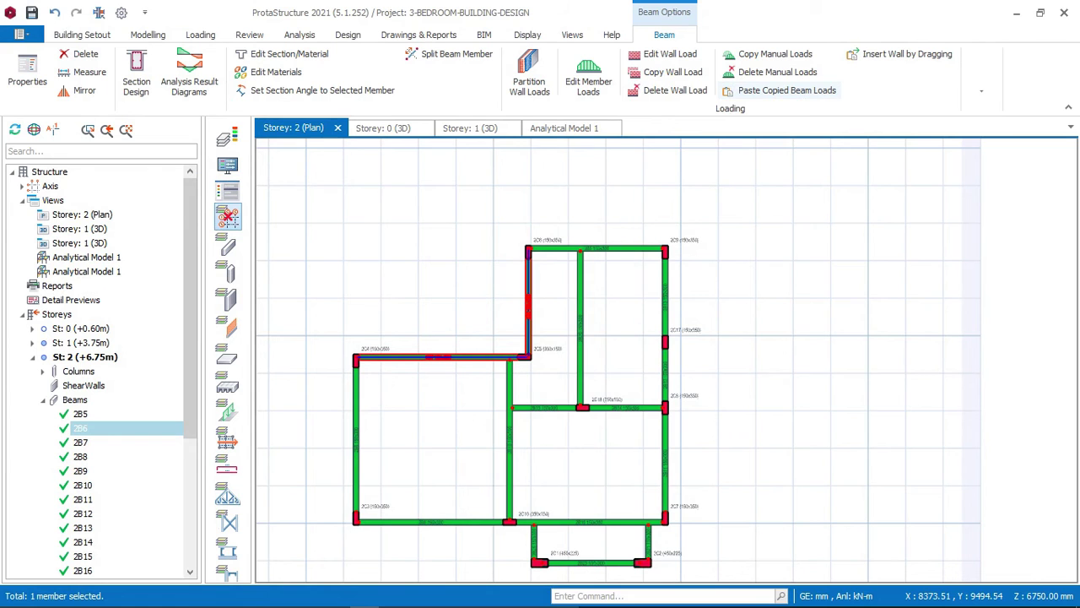
Check the bottom bar of beam 2B7 in section design and accept the axis A12 reinforcement data
{"action": "right_click", "coordinate": [433, 356]}
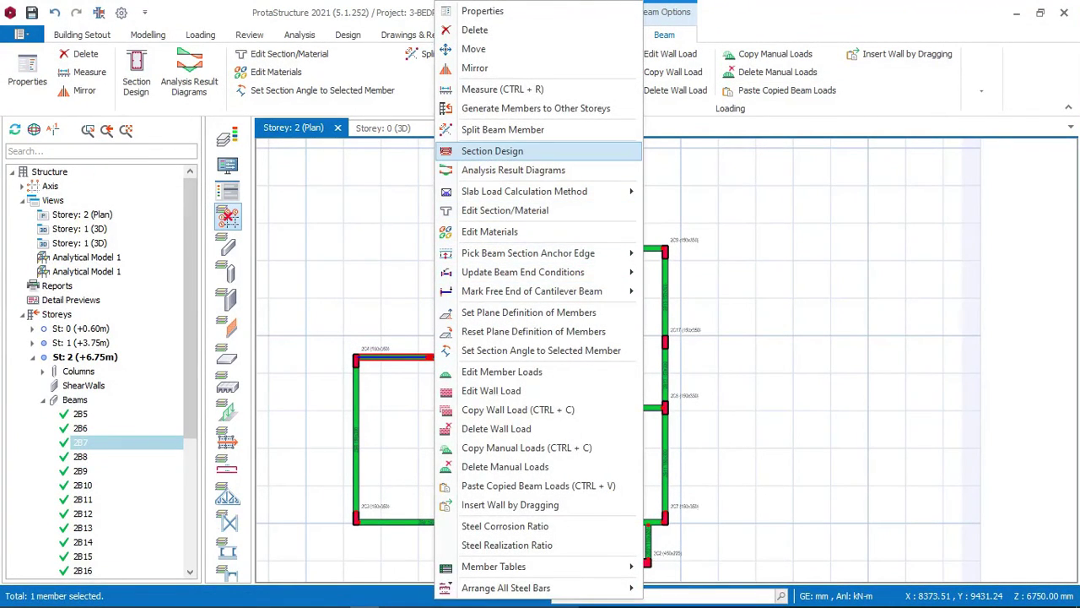
{"action": "left_click", "coordinate": [492, 150]}
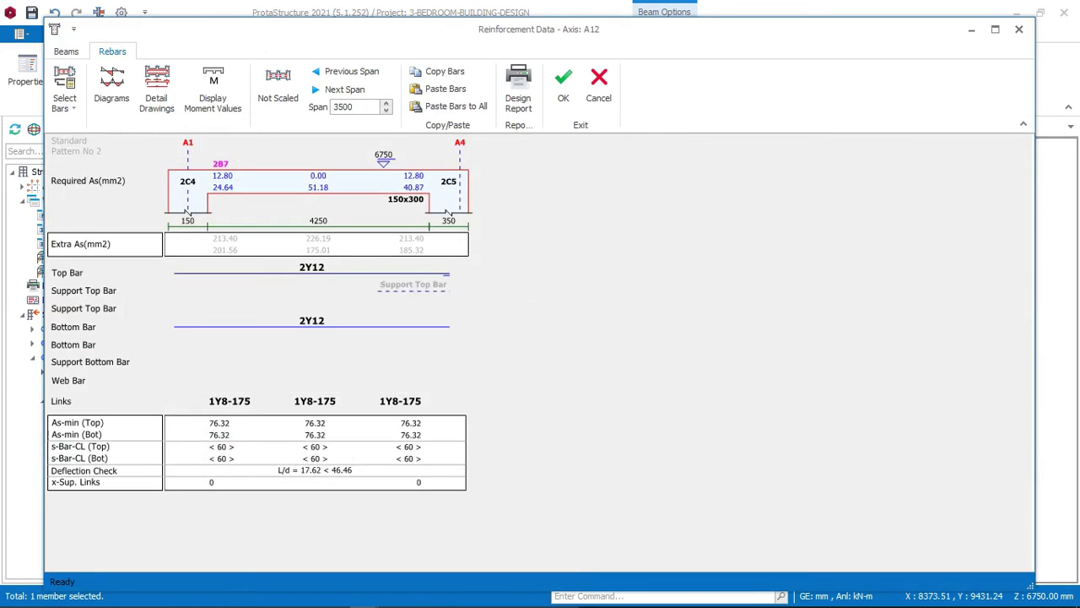
{"action": "left_click", "coordinate": [311, 325]}
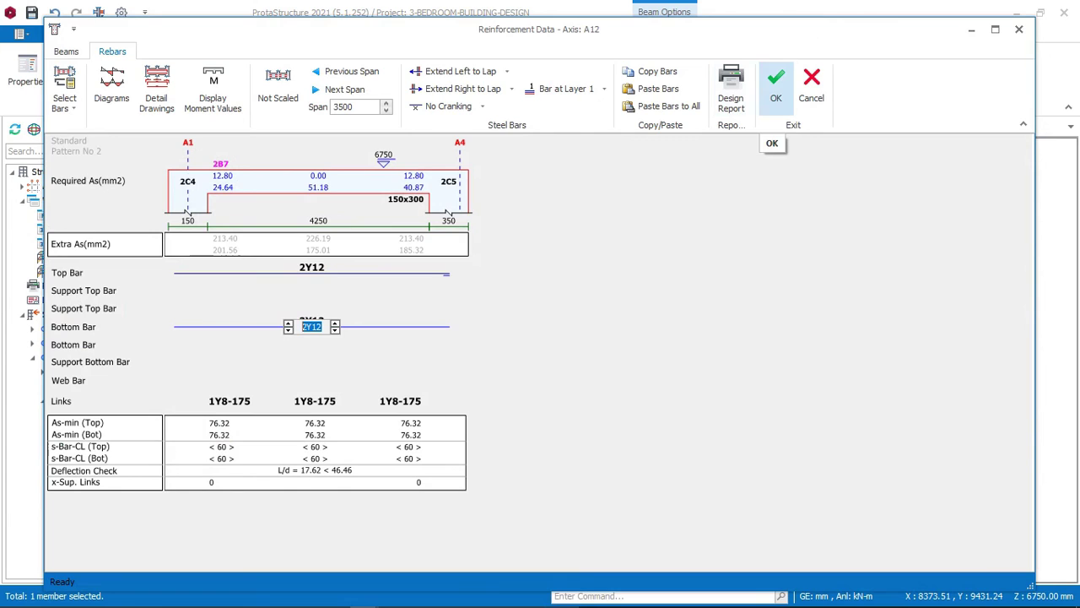
{"action": "key", "text": "Return"}
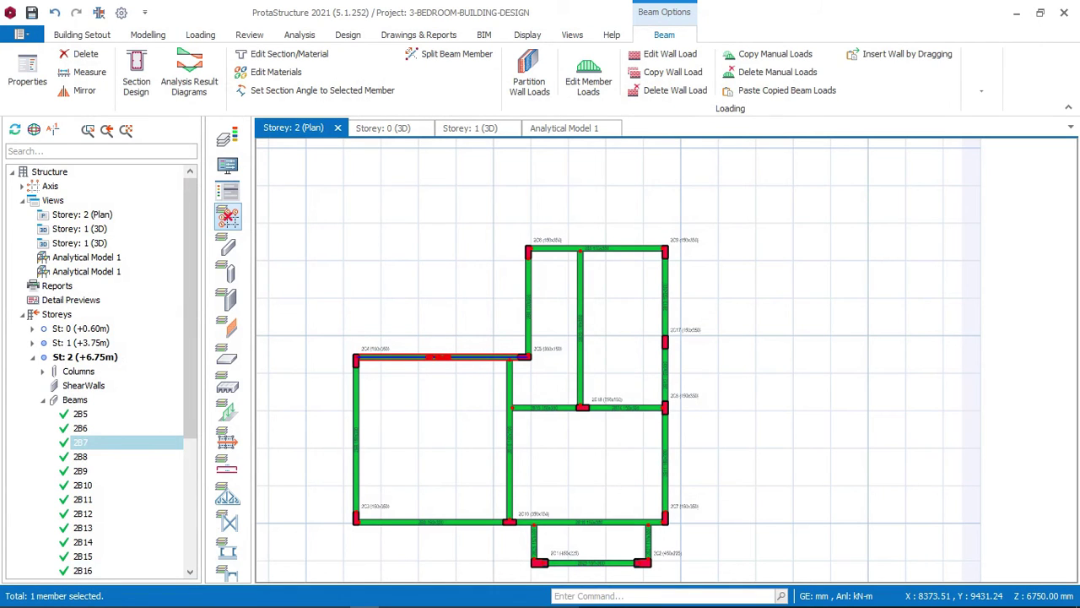
Review the top and bottom bars of beam 2B8 in section design and close the axis A1 reinforcement data
{"action": "mouse_move", "coordinate": [356, 388]}
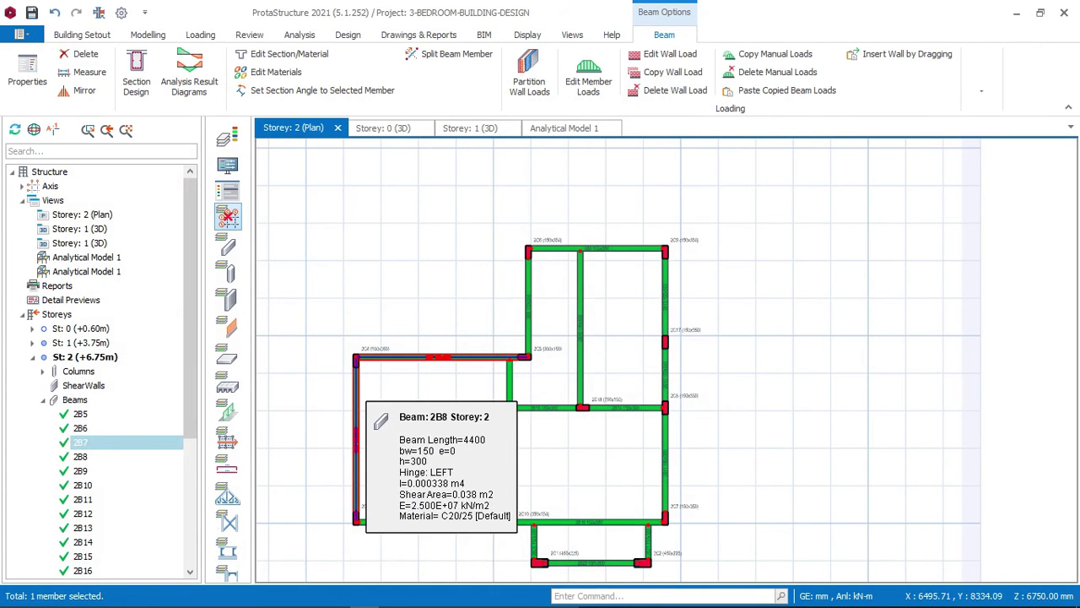
{"action": "right_click", "coordinate": [358, 396]}
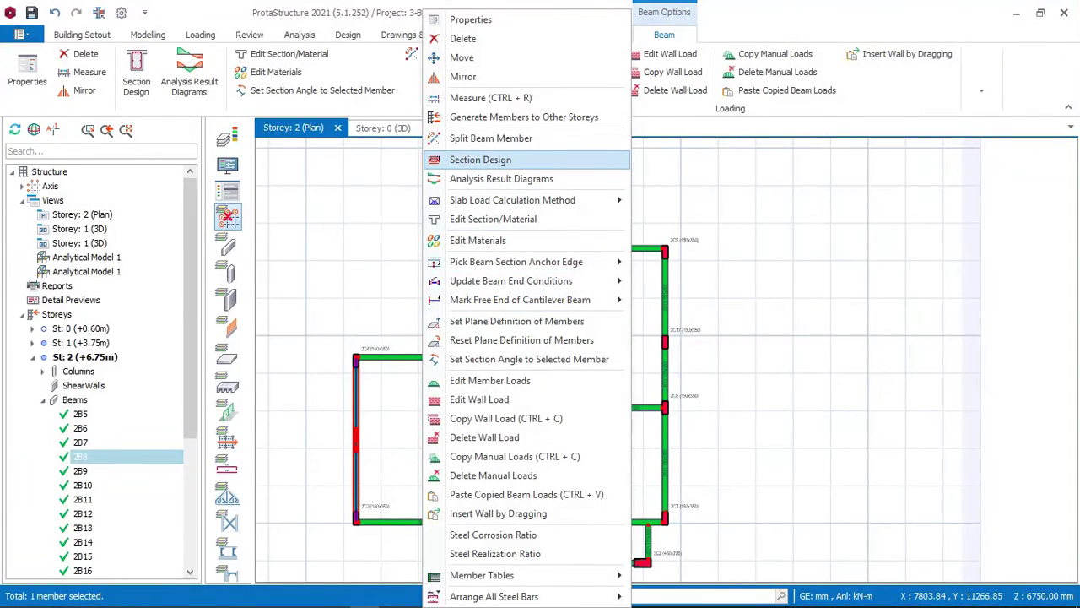
{"action": "left_click", "coordinate": [480, 160]}
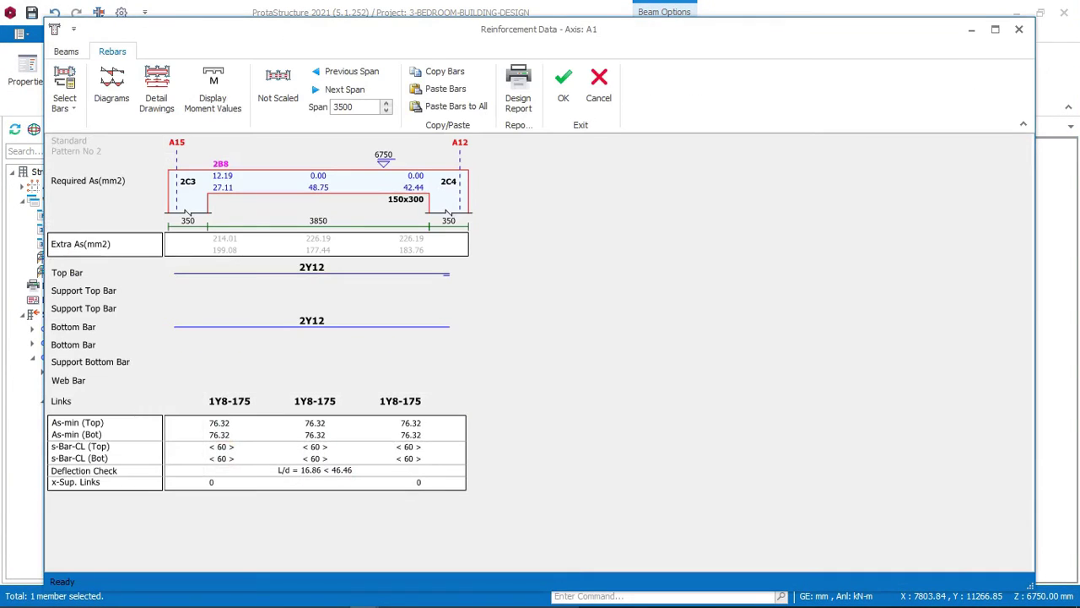
{"action": "left_click", "coordinate": [311, 269]}
{"action": "left_click", "coordinate": [311, 322]}
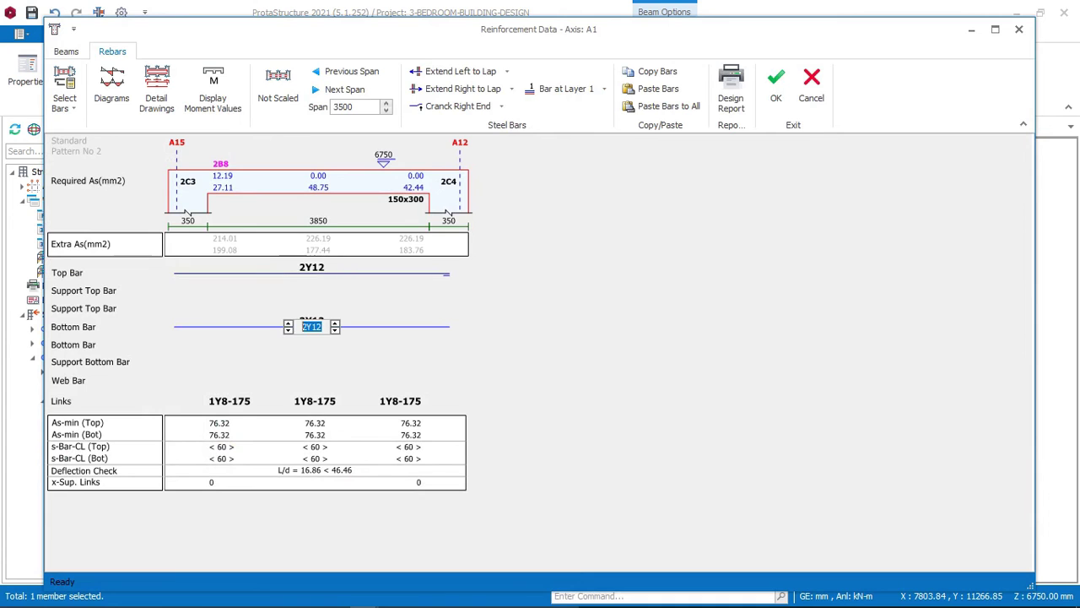
{"action": "key", "text": "Escape"}
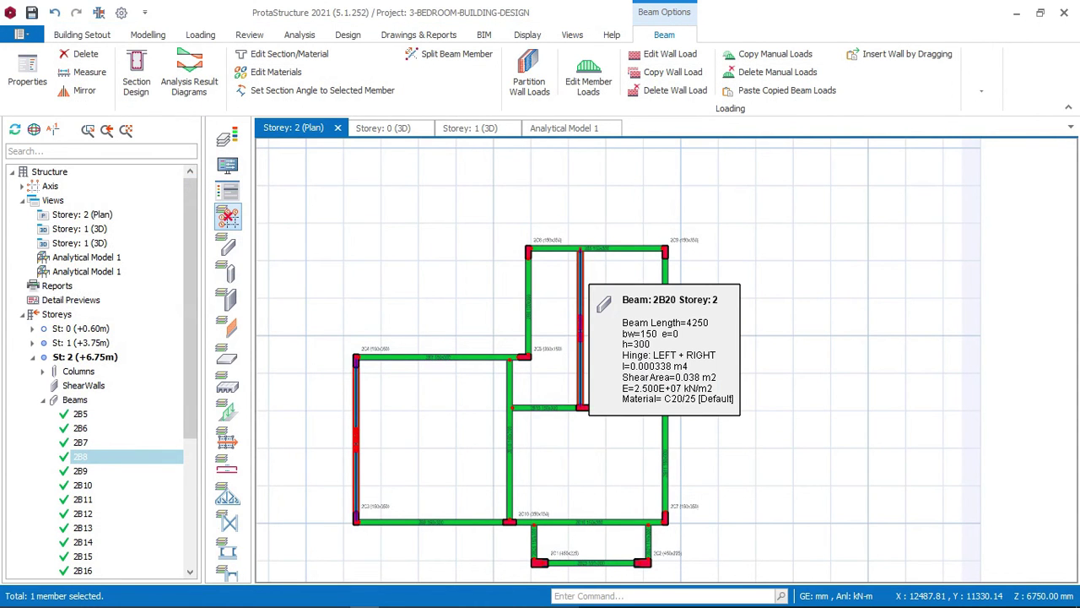
Review the top bar of beam 2B20 in section design and accept the axis A23 reinforcement data
{"action": "right_click", "coordinate": [582, 280]}
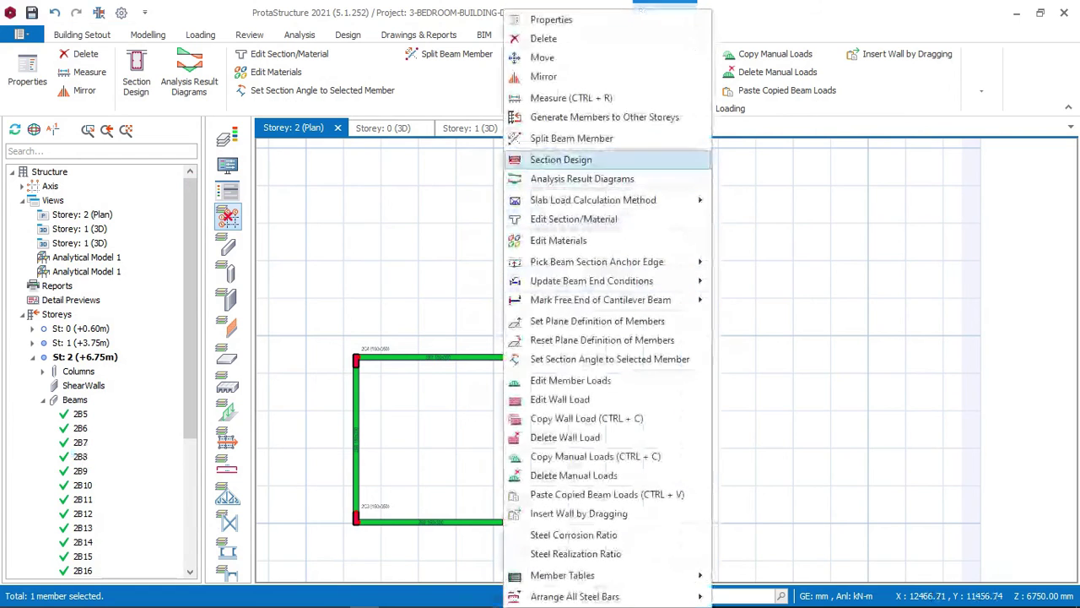
{"action": "left_click", "coordinate": [571, 159]}
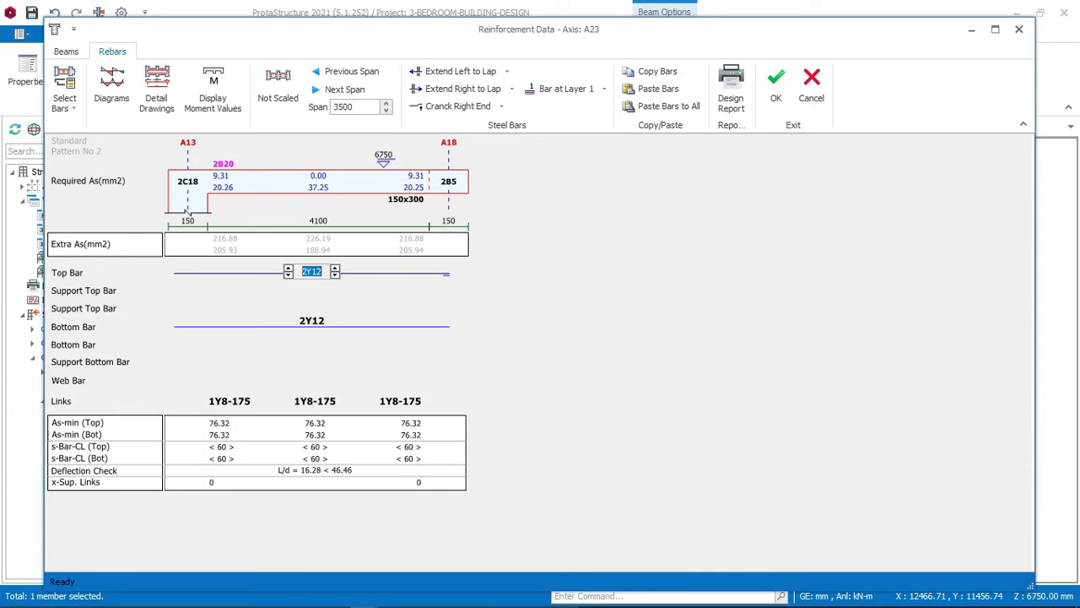
{"action": "left_click", "coordinate": [776, 87]}
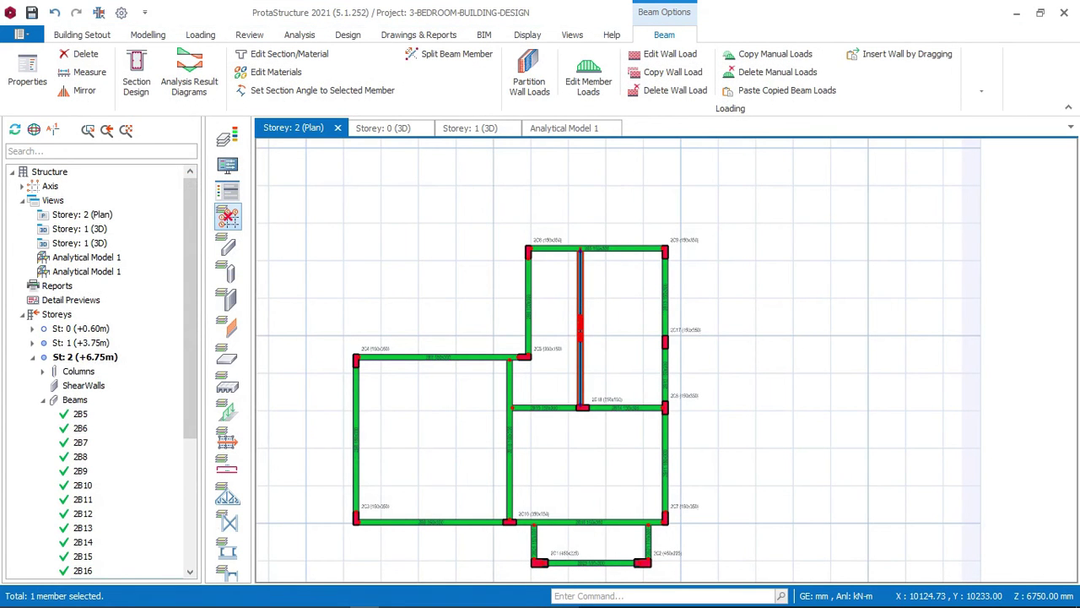
Review the section design of beam 2B9, including the support top bar over column 2C10, and accept the axis A15 reinforcement data
{"action": "middle_click_drag", "start_coordinate": [508, 497], "coordinate": [491, 419]}
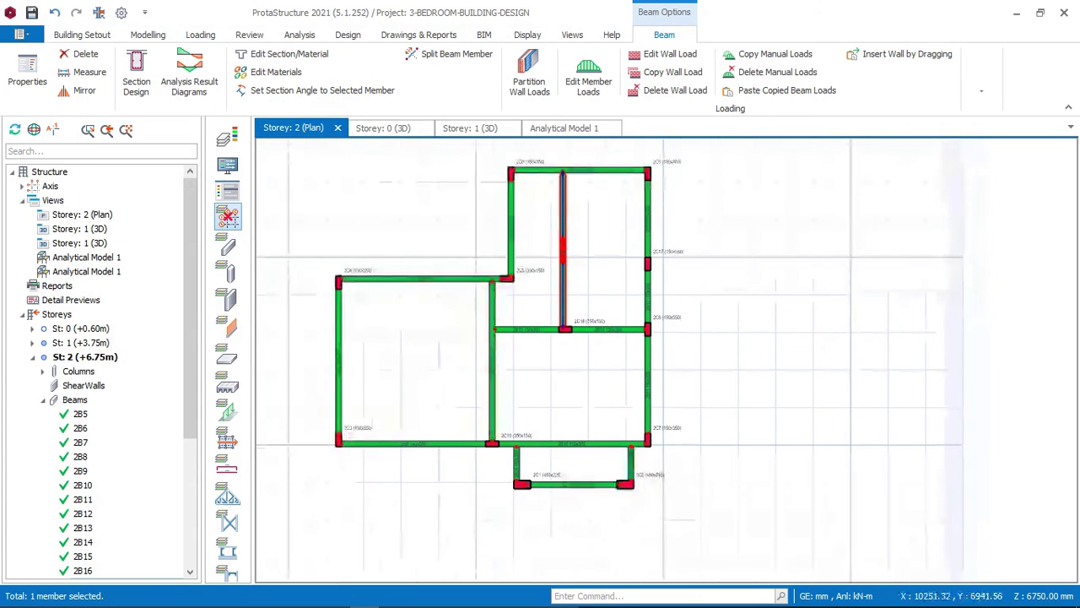
{"action": "scroll", "coordinate": [438, 442], "scroll_direction": "up", "scroll_amount": 2}
{"action": "mouse_move", "coordinate": [426, 444]}
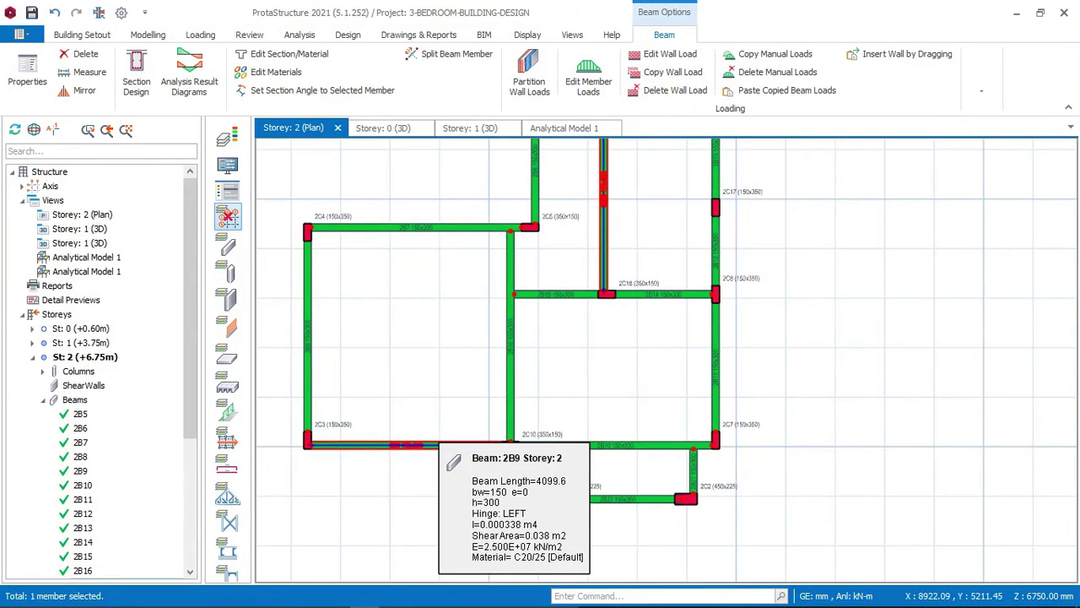
{"action": "left_click", "coordinate": [434, 444]}
{"action": "right_click", "coordinate": [447, 445]}
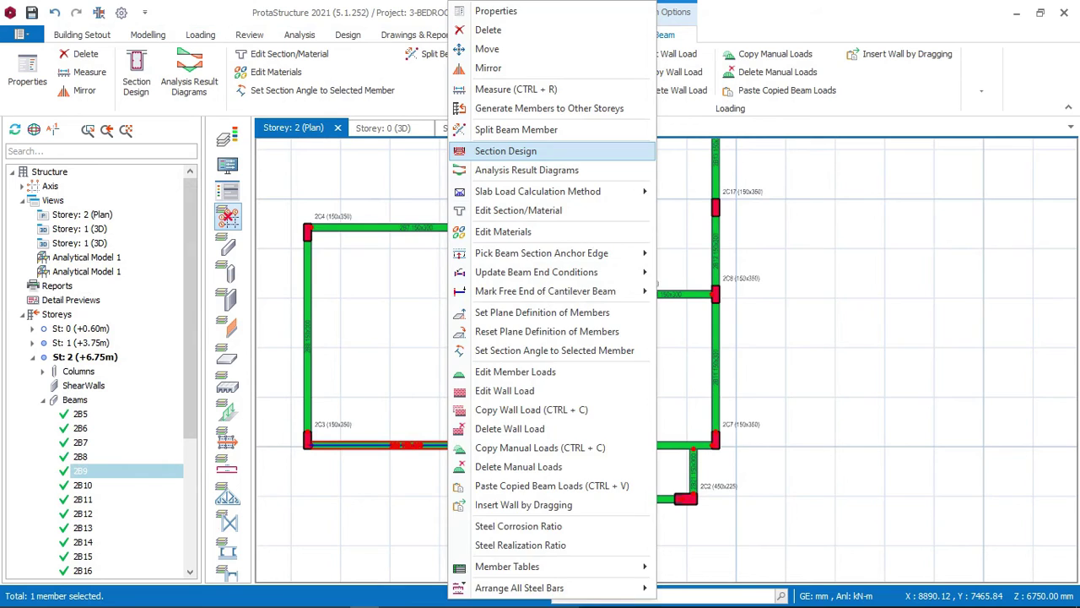
{"action": "left_click", "coordinate": [505, 150]}
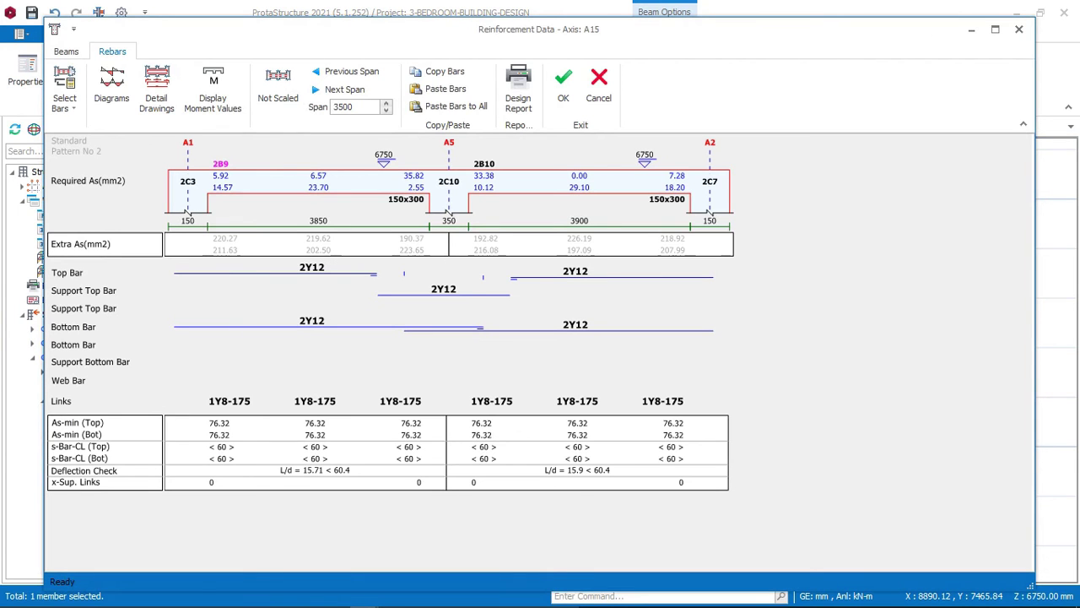
{"action": "left_click", "coordinate": [443, 289]}
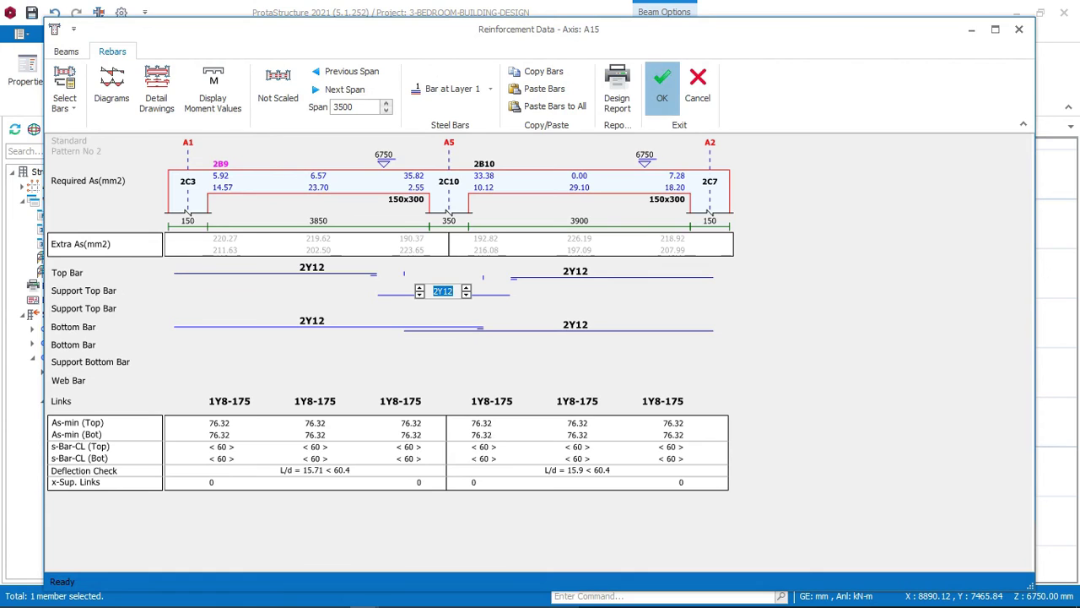
{"action": "left_click", "coordinate": [662, 84]}
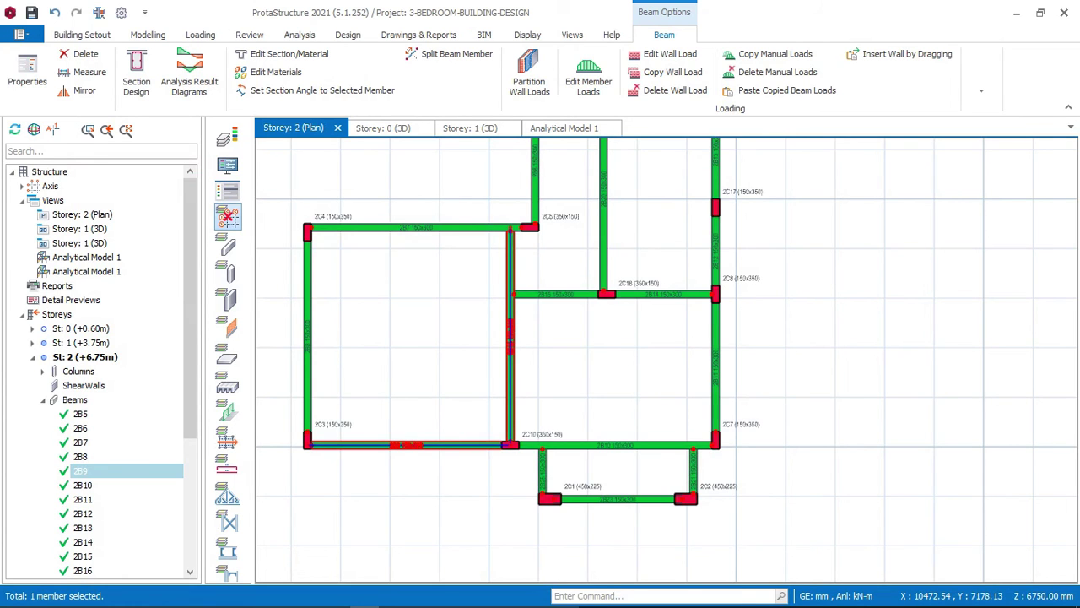
Review the top and bottom bars of beam 2B16 in section design and accept the axis A5 reinforcement data
{"action": "right_click", "coordinate": [510, 333]}
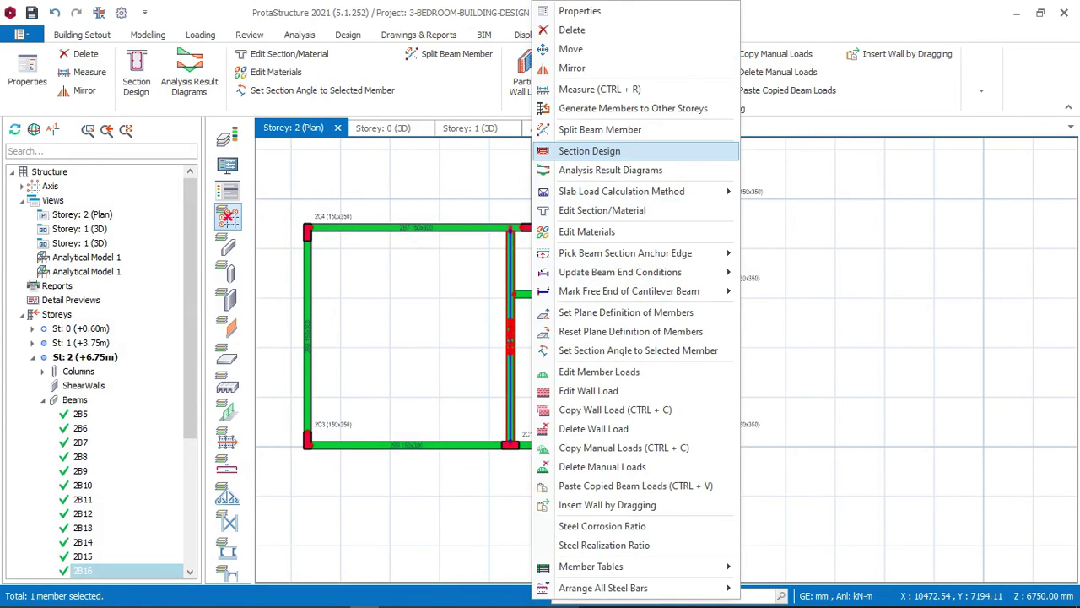
{"action": "left_click", "coordinate": [589, 150]}
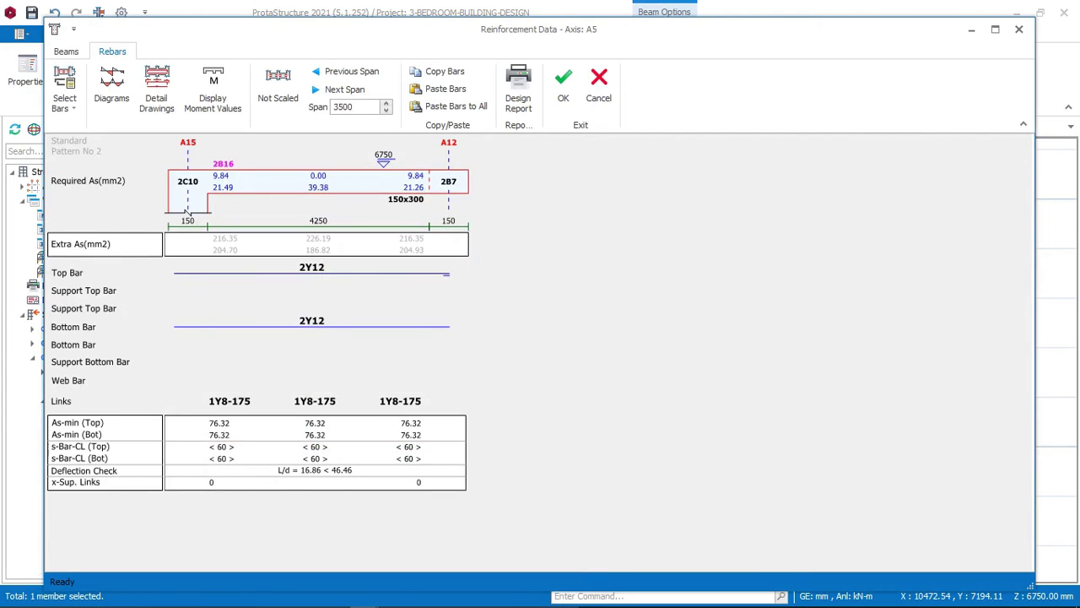
{"action": "left_click", "coordinate": [311, 268]}
{"action": "left_click", "coordinate": [312, 323]}
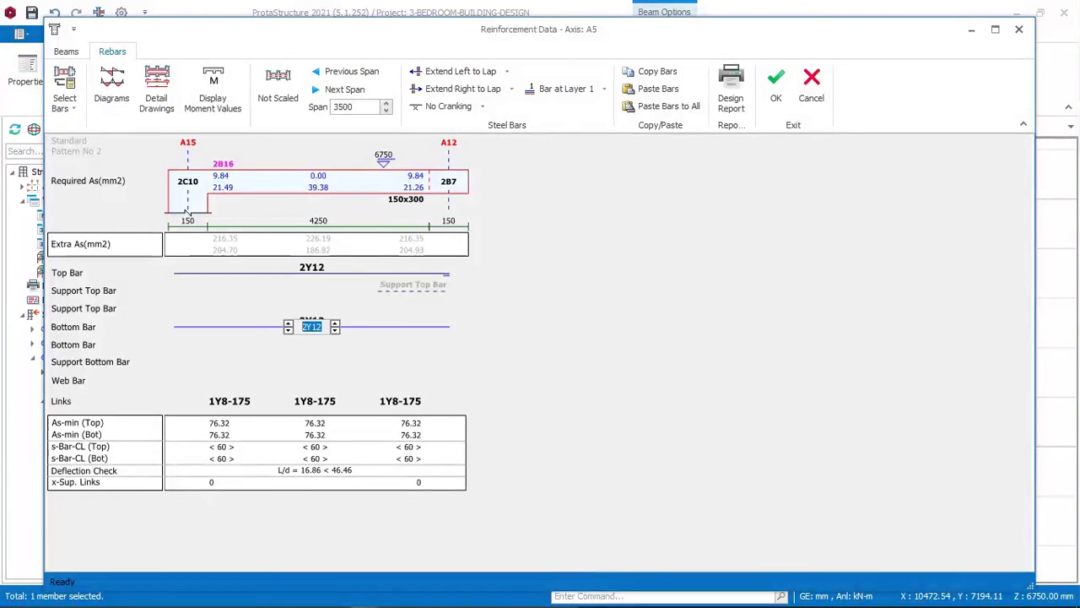
{"action": "left_click", "coordinate": [776, 89]}
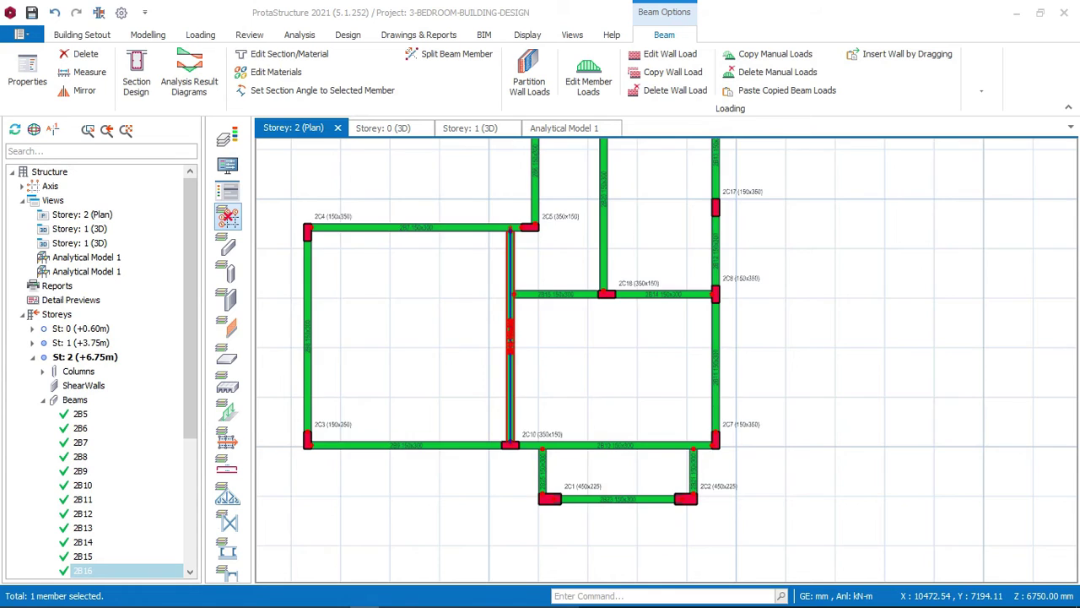
Review the section design of beam 2B12 with its neighbouring spans 2B11 and 2B13, and accept the axis A2 reinforcement data
{"action": "scroll", "coordinate": [483, 345], "scroll_direction": "down", "scroll_amount": 2}
{"action": "middle_click_drag", "start_coordinate": [680, 305], "coordinate": [554, 347]}
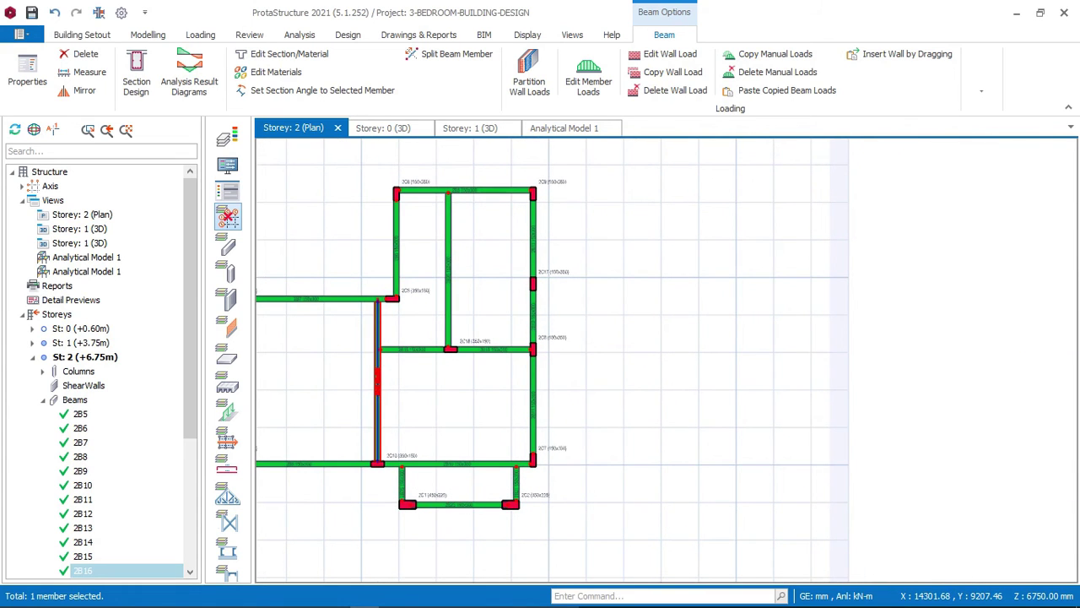
{"action": "right_click", "coordinate": [532, 317]}
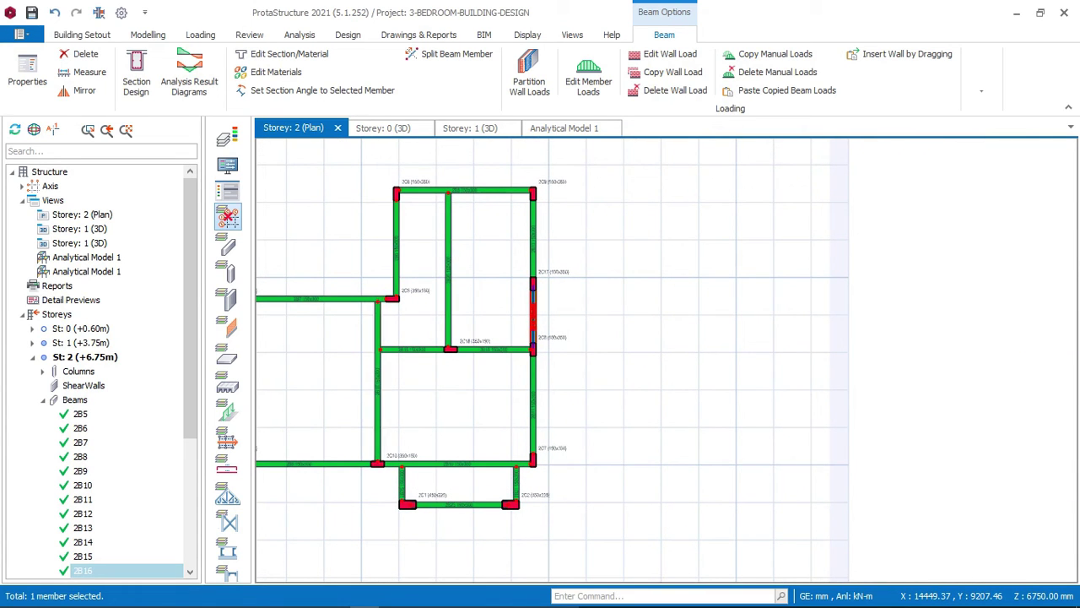
{"action": "left_click", "coordinate": [633, 160]}
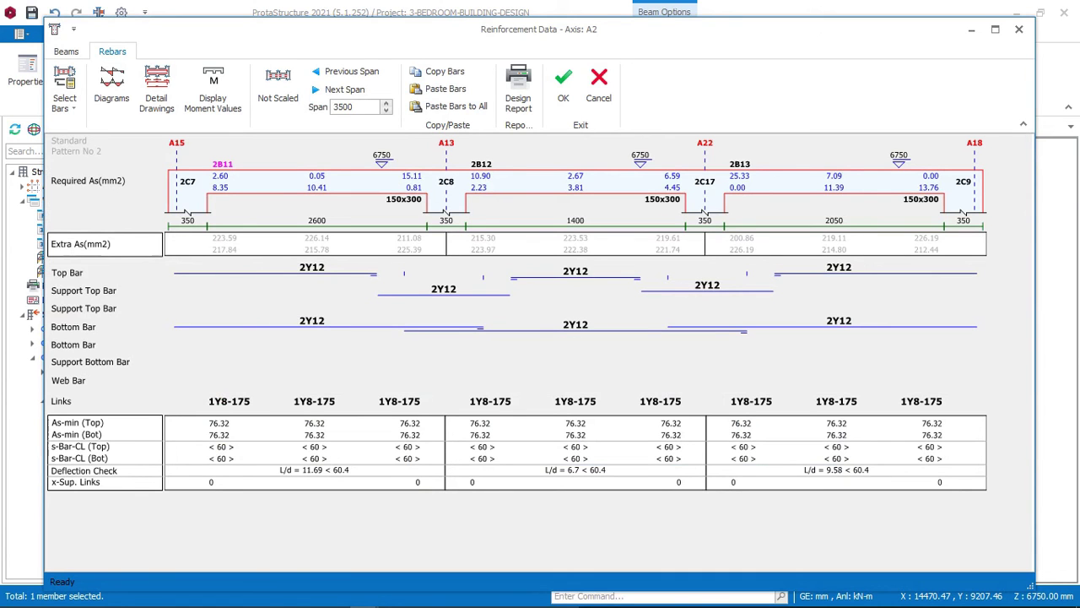
{"action": "left_click", "coordinate": [563, 84]}
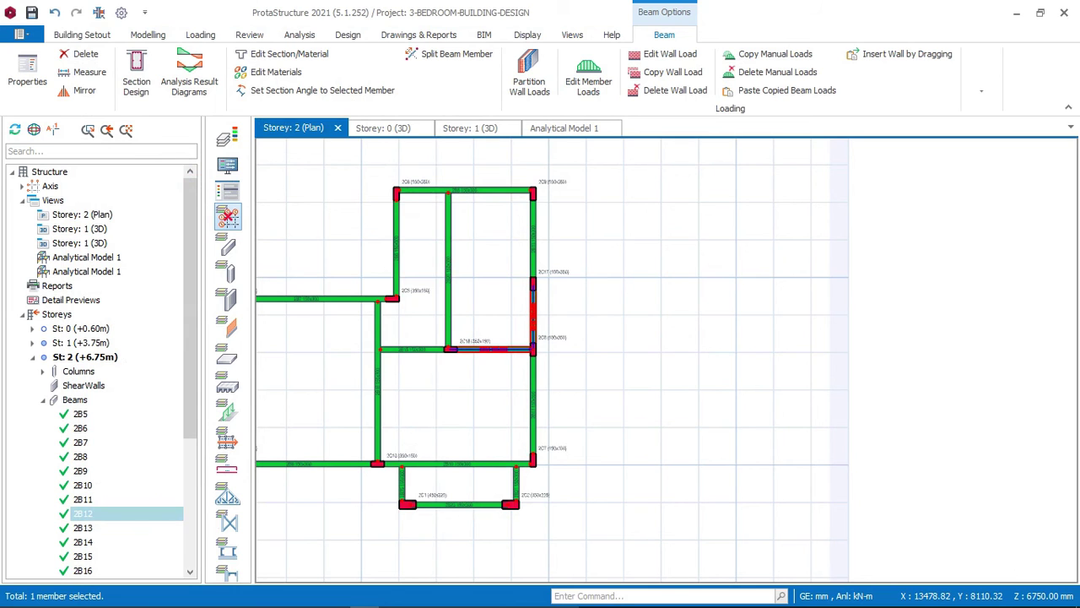
Review the section design of beams 2B14 and 2B15 and accept the axis A13 reinforcement data
{"action": "right_click", "coordinate": [498, 348]}
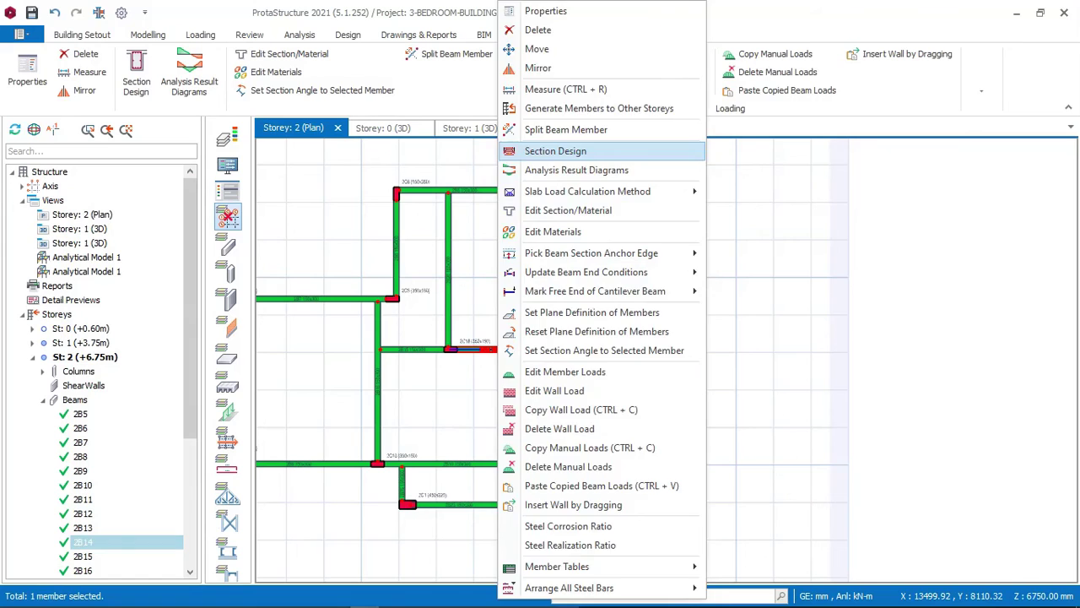
{"action": "left_click", "coordinate": [555, 150]}
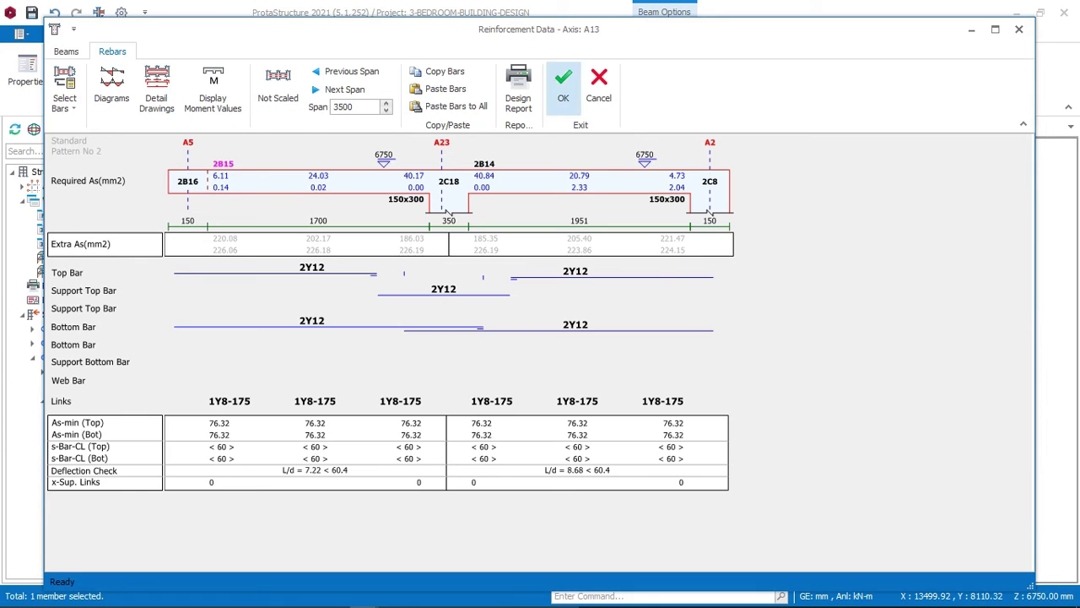
{"action": "left_click", "coordinate": [563, 84]}
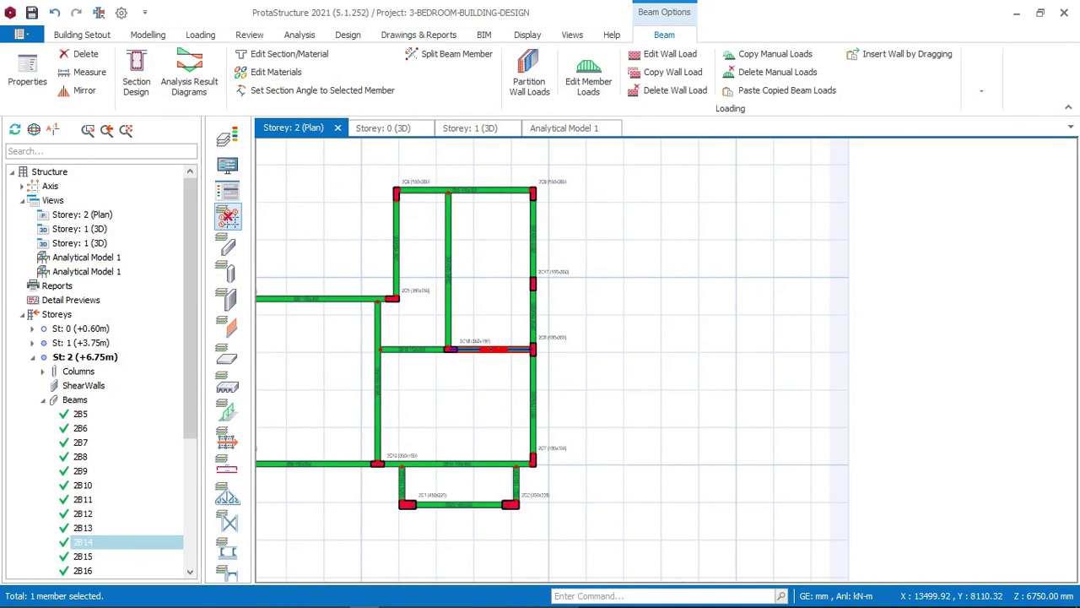
Review the section design of beam 2B25 beside column 2C1 and accept the axis A24 reinforcement data
{"action": "scroll", "coordinate": [492, 347], "scroll_direction": "down", "scroll_amount": 2}
{"action": "middle_click_drag", "start_coordinate": [447, 443], "coordinate": [449, 413]}
{"action": "scroll", "coordinate": [434, 402], "scroll_direction": "up", "scroll_amount": 3}
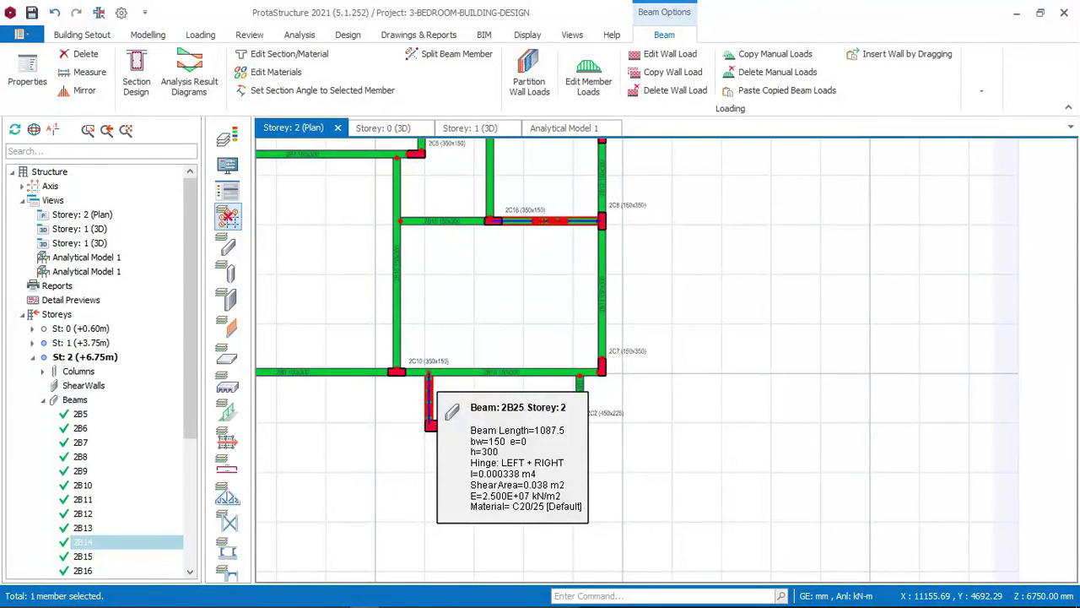
{"action": "right_click", "coordinate": [462, 422]}
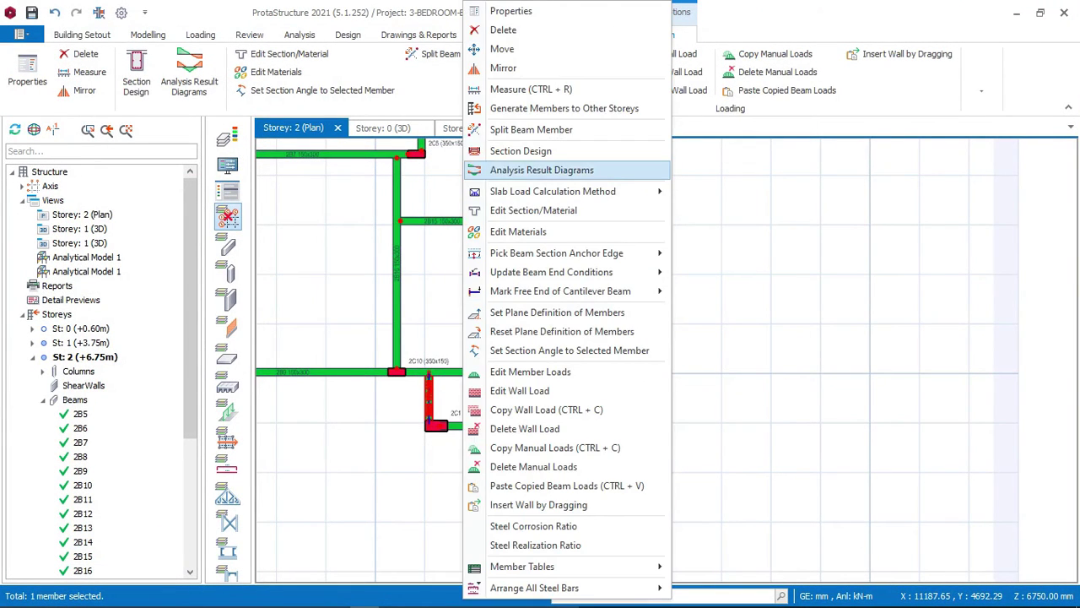
{"action": "left_click", "coordinate": [520, 150]}
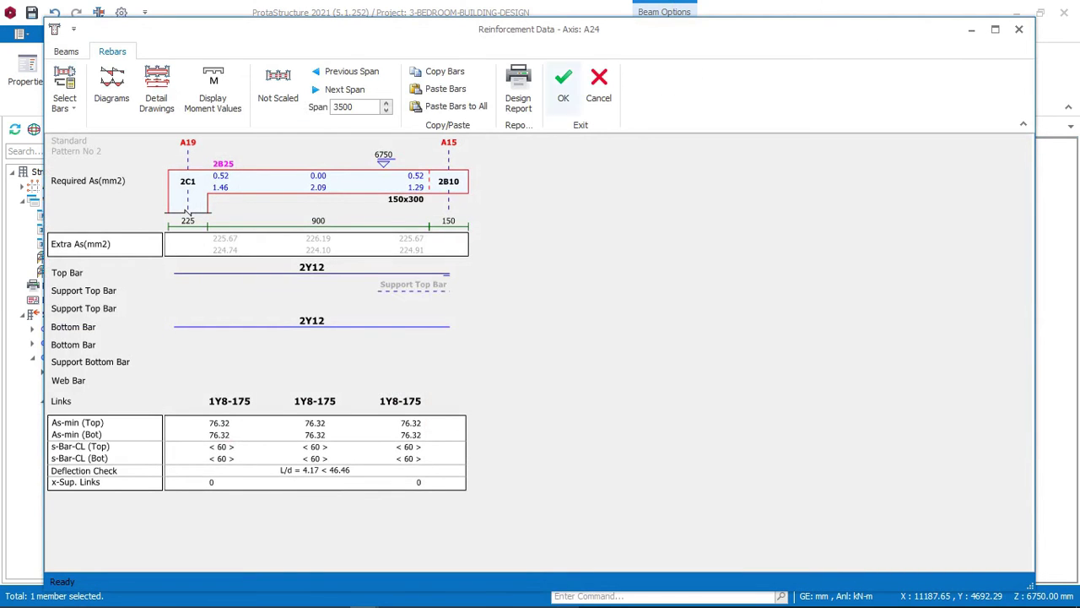
{"action": "left_click", "coordinate": [563, 85]}
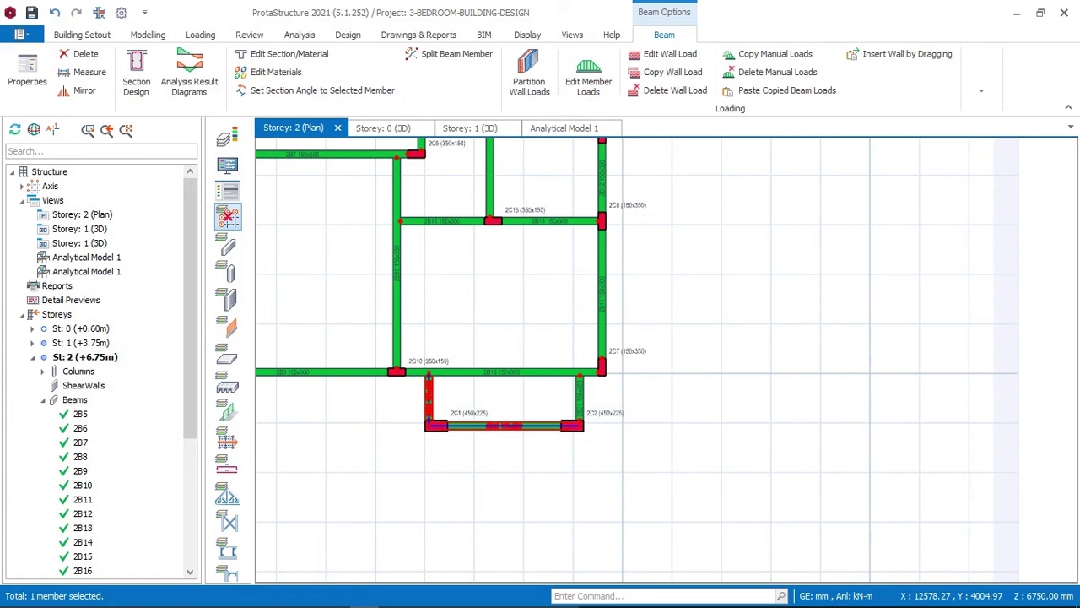
Review the section design of beam 2B23 between columns 2C1 and 2C2 and accept the axis A19 reinforcement data
{"action": "right_click", "coordinate": [567, 425]}
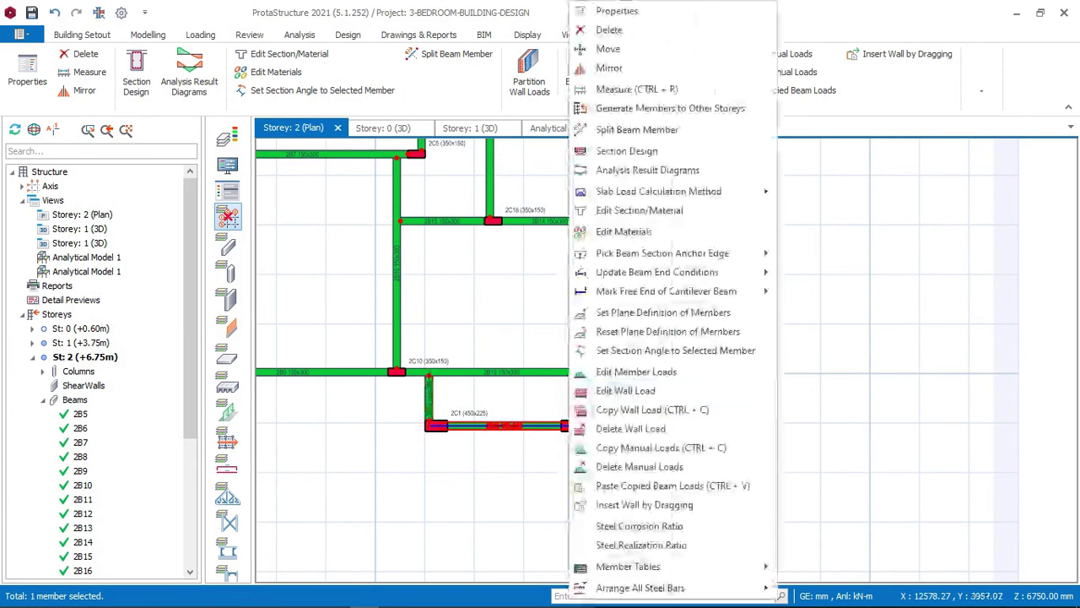
{"action": "left_click", "coordinate": [626, 150]}
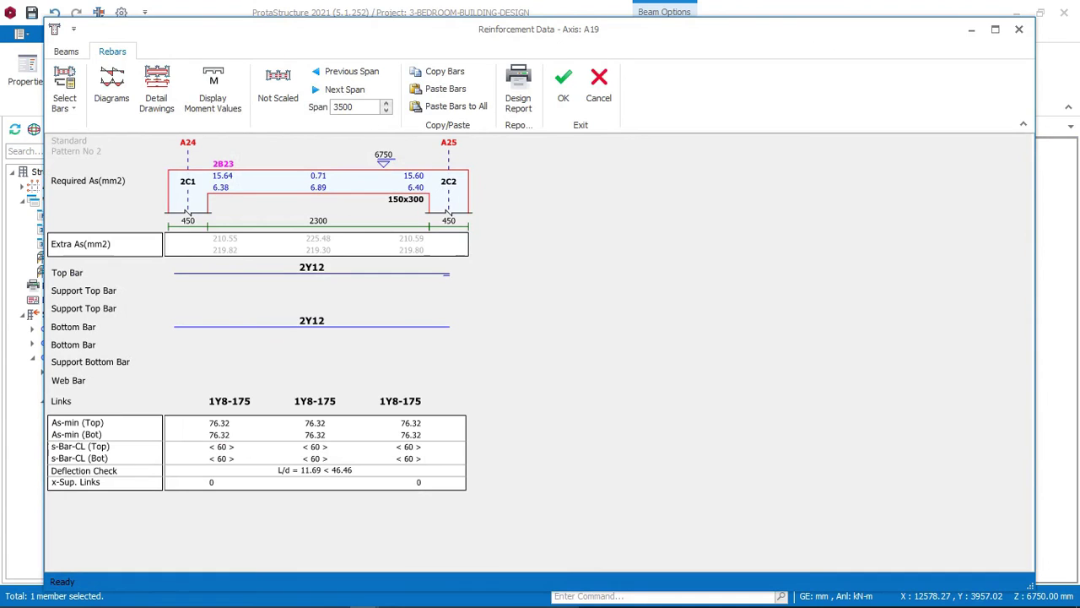
{"action": "left_click", "coordinate": [563, 84]}
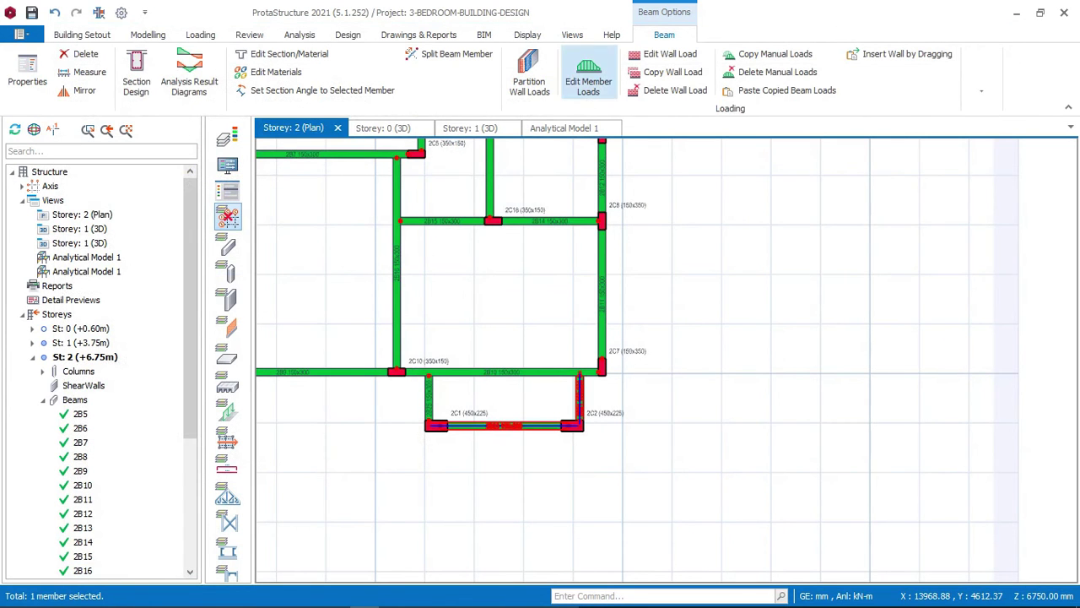
Review the section design of beam 2B21 beside column 2C2, accept the axis A25 reinforcement data and clear the beam selection
{"action": "mouse_move", "coordinate": [579, 390]}
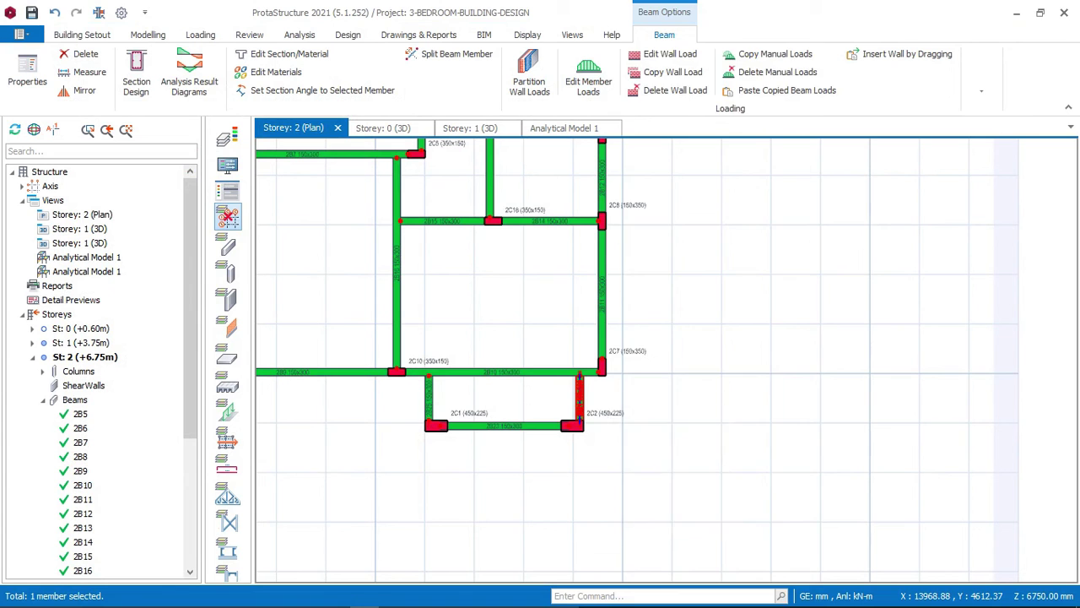
{"action": "right_click", "coordinate": [604, 320]}
{"action": "left_click", "coordinate": [665, 150]}
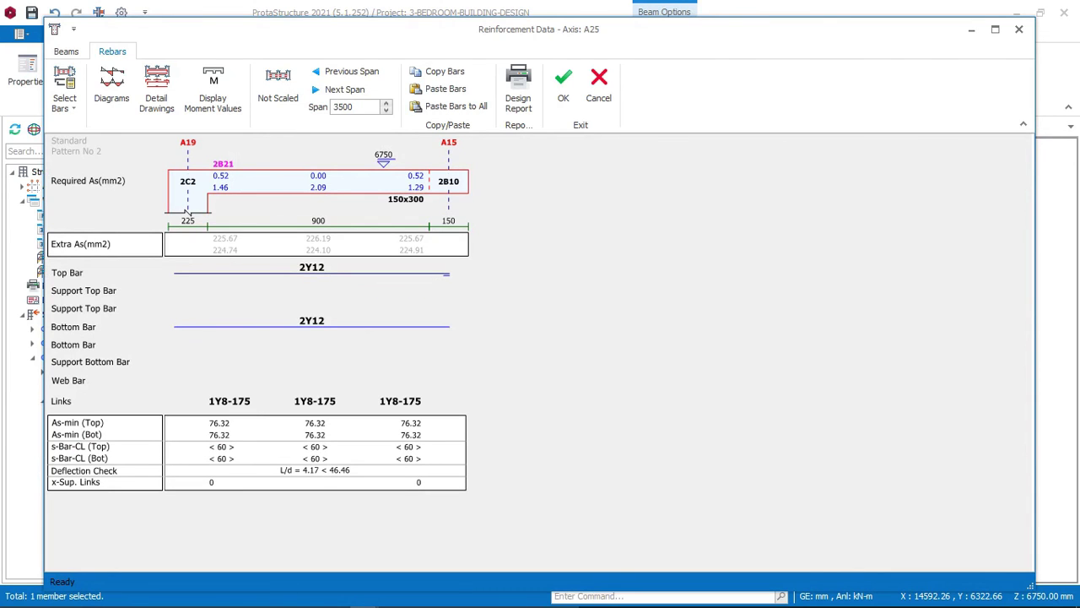
{"action": "left_click", "coordinate": [563, 89]}
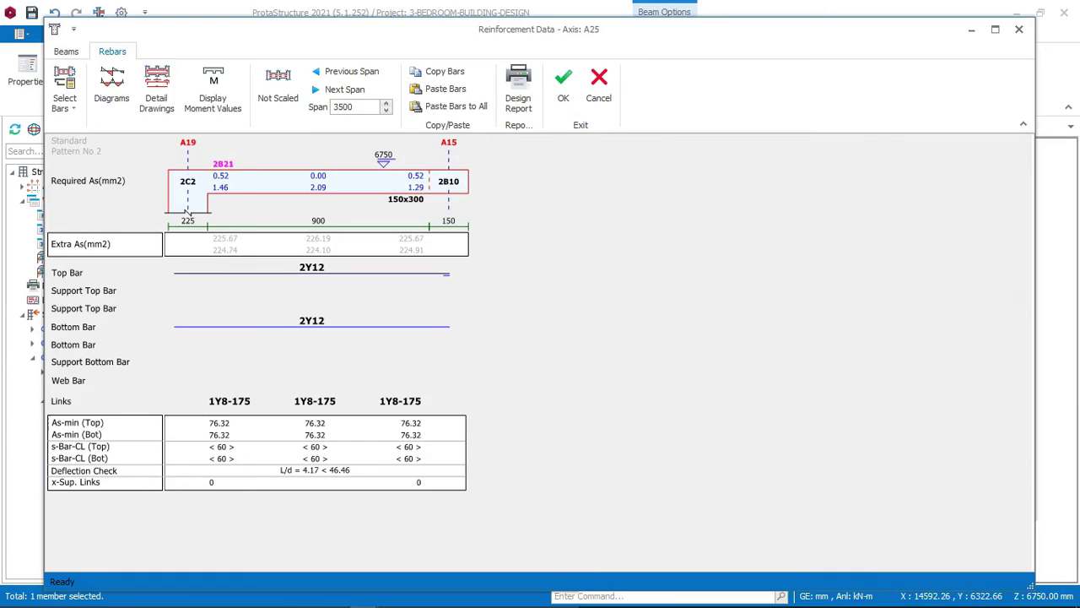
{"action": "scroll", "coordinate": [567, 360], "scroll_direction": "down", "scroll_amount": 2}
{"action": "middle_click_drag", "start_coordinate": [495, 280], "coordinate": [540, 362]}
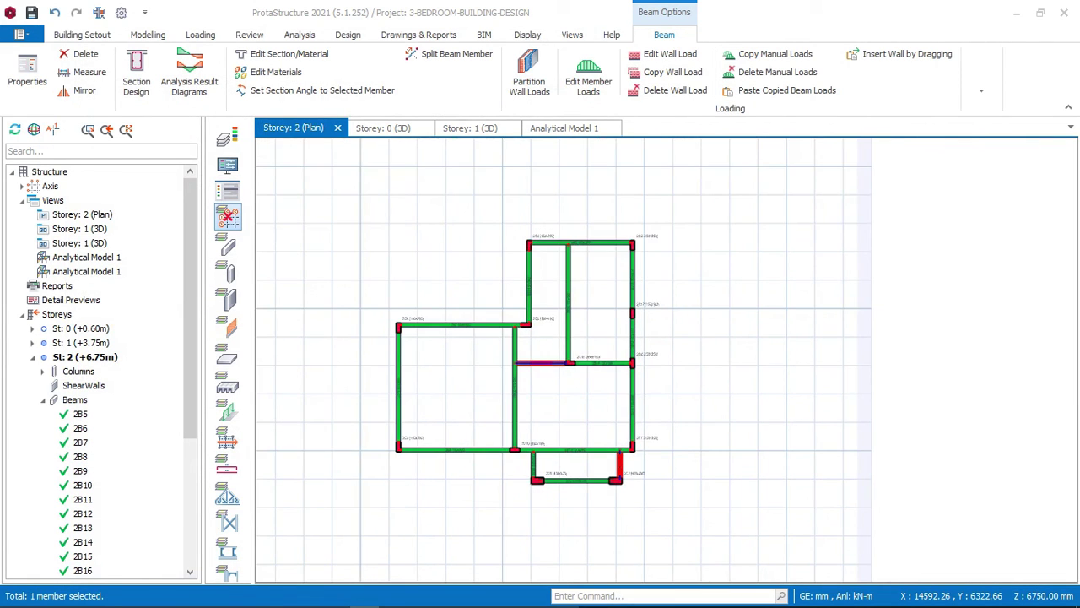
{"action": "scroll", "coordinate": [551, 329], "scroll_direction": "up", "scroll_amount": 1}
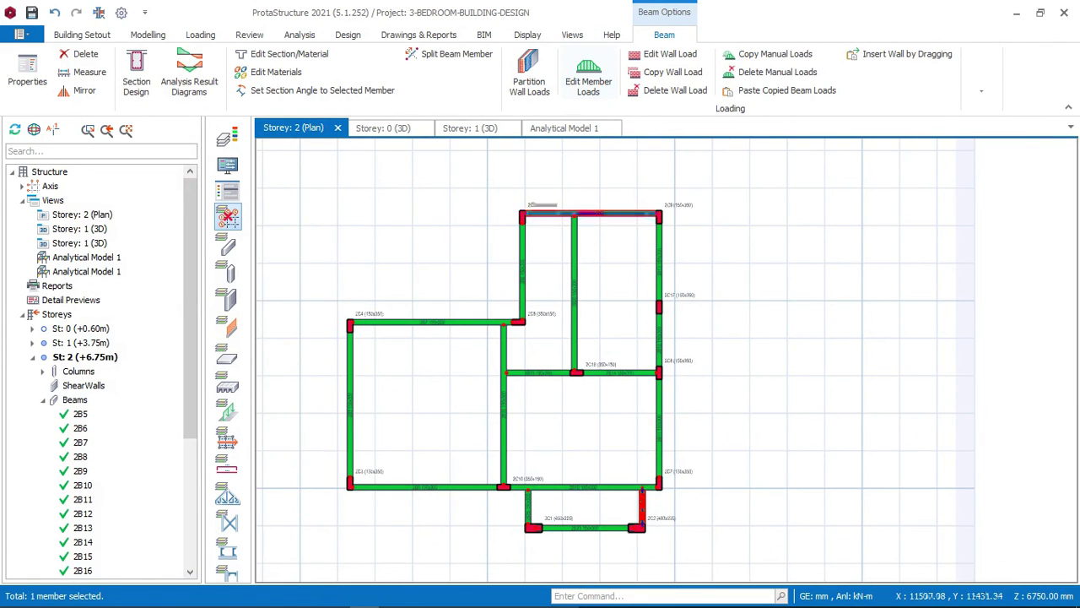
{"action": "scroll", "coordinate": [524, 265], "scroll_direction": "down", "scroll_amount": 2}
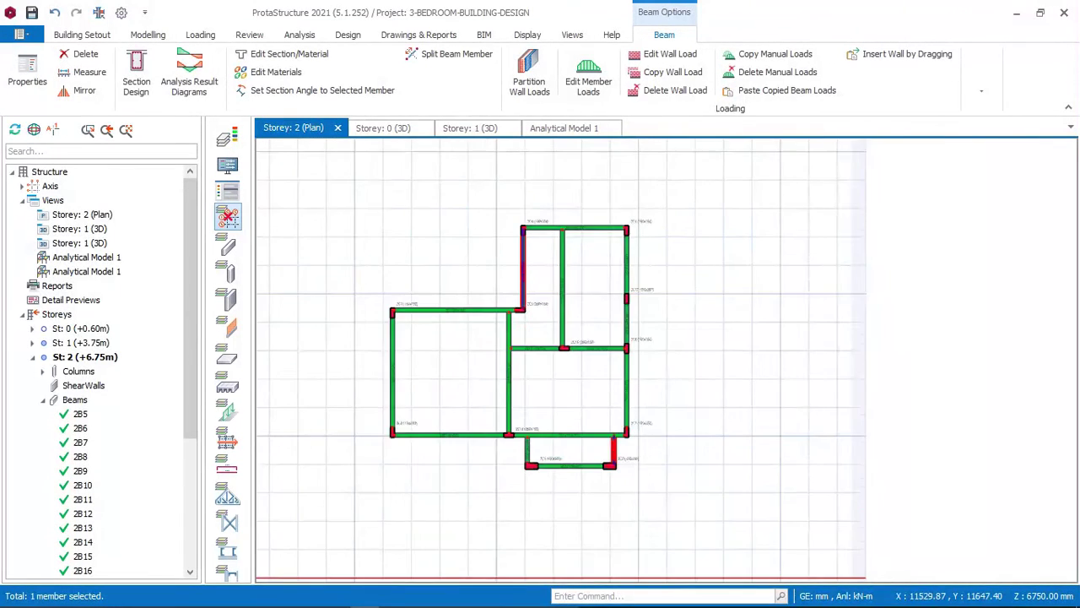
{"action": "scroll", "coordinate": [519, 249], "scroll_direction": "up", "scroll_amount": 1}
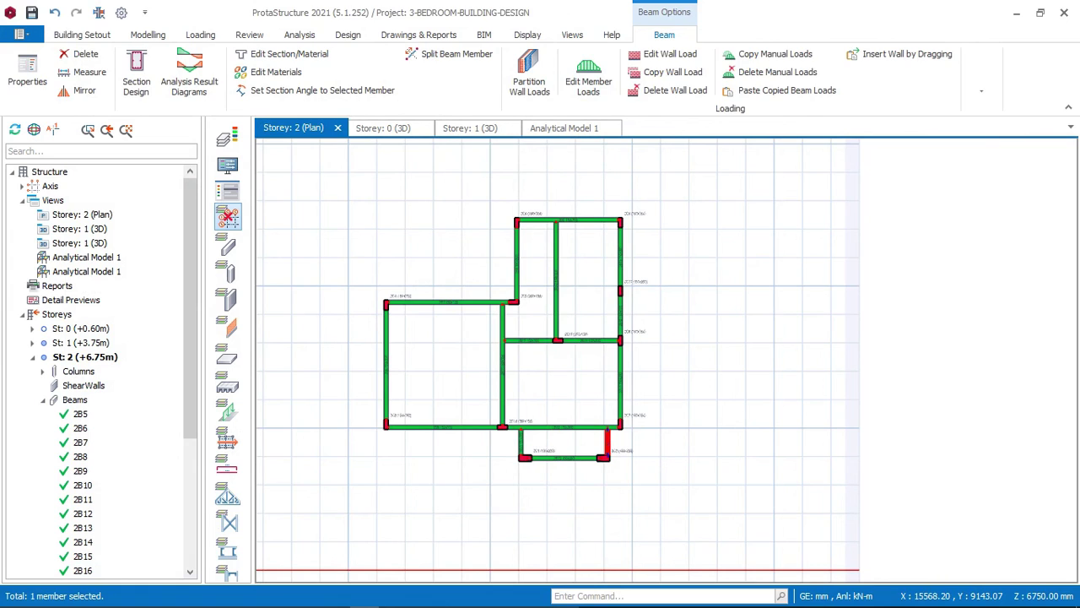
{"action": "key", "text": "Escape"}
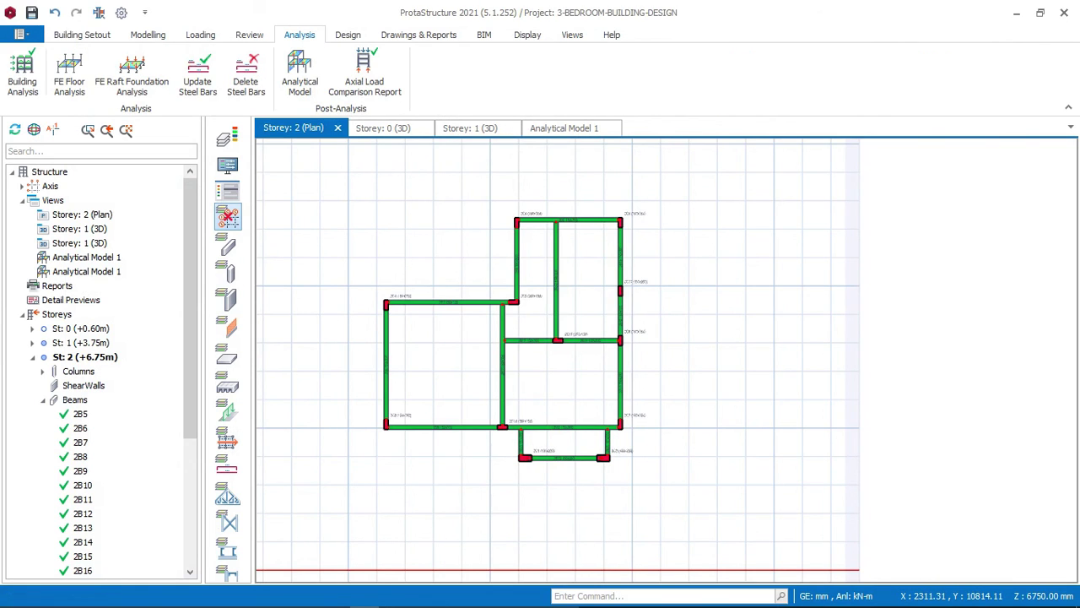
Examine the design status, utilization ratios, steel bars and links of all columns in the RC column and wall design table
{"action": "right_click", "coordinate": [83, 371]}
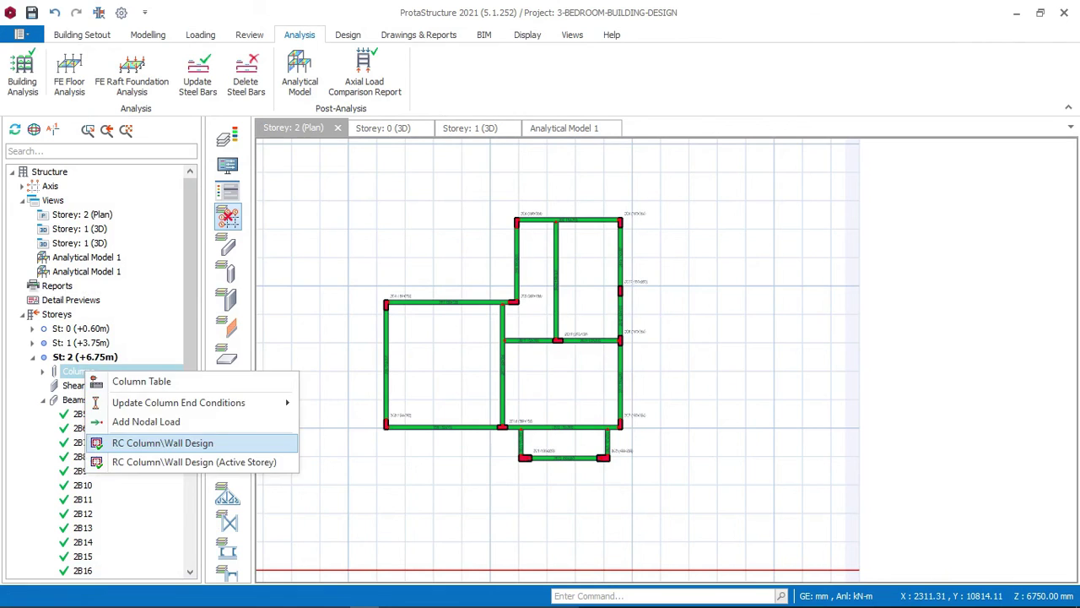
{"action": "left_click", "coordinate": [162, 443]}
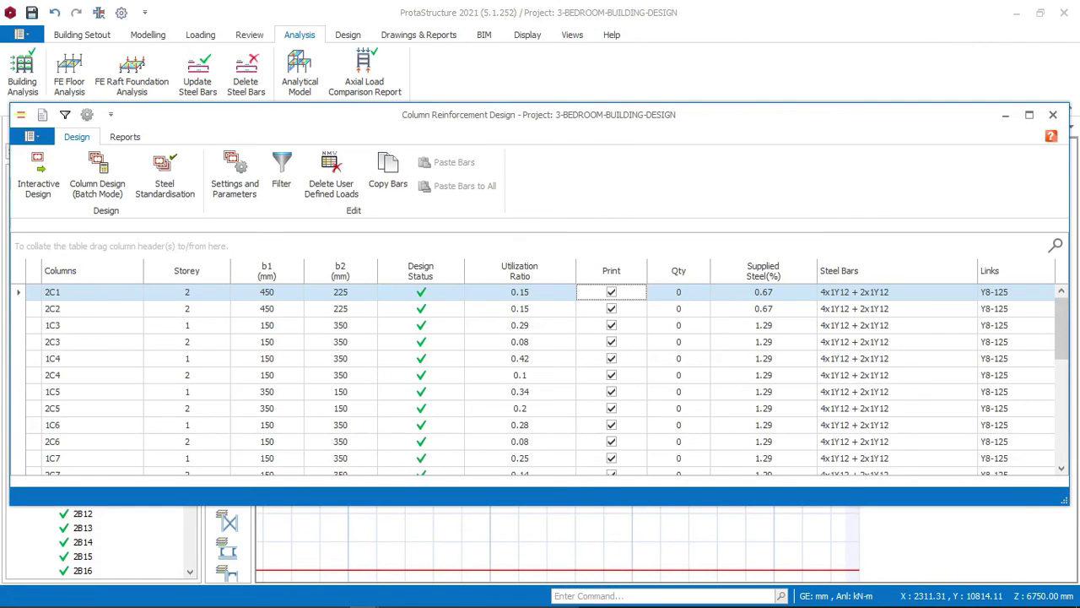
{"action": "scroll", "coordinate": [540, 380], "scroll_direction": "down", "scroll_amount": 3}
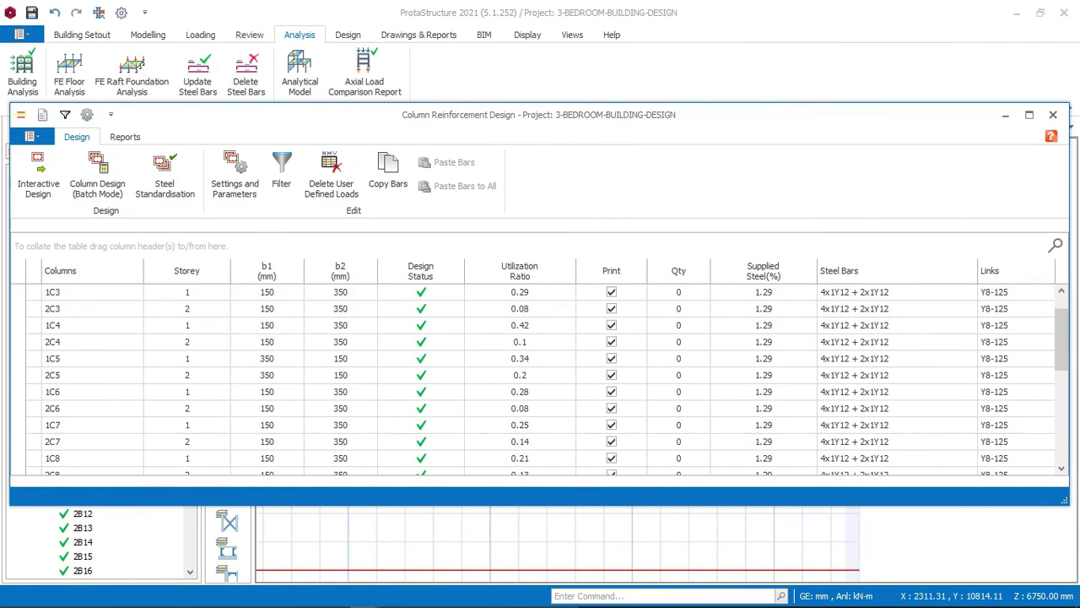
{"action": "scroll", "coordinate": [540, 375], "scroll_direction": "down", "scroll_amount": 2}
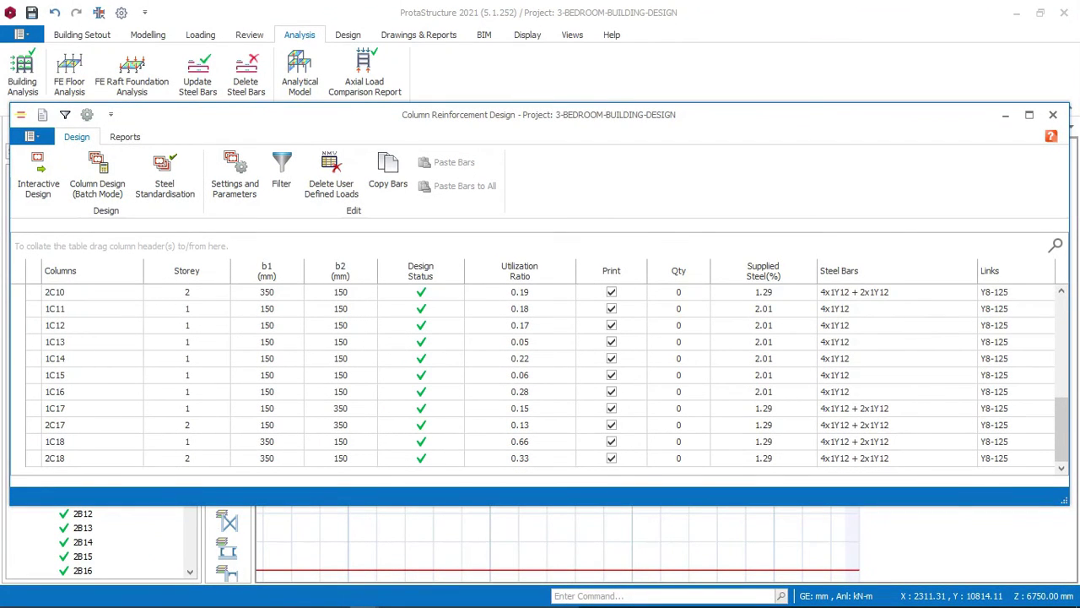
{"action": "scroll", "coordinate": [540, 376], "scroll_direction": "up", "scroll_amount": 3}
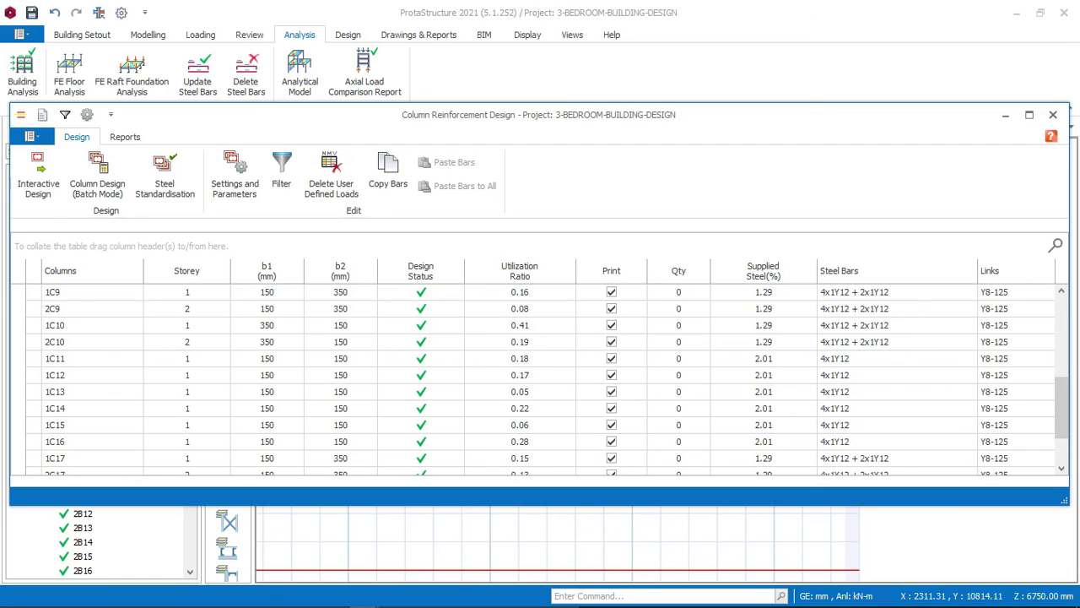
{"action": "scroll", "coordinate": [540, 375], "scroll_direction": "up", "scroll_amount": 3}
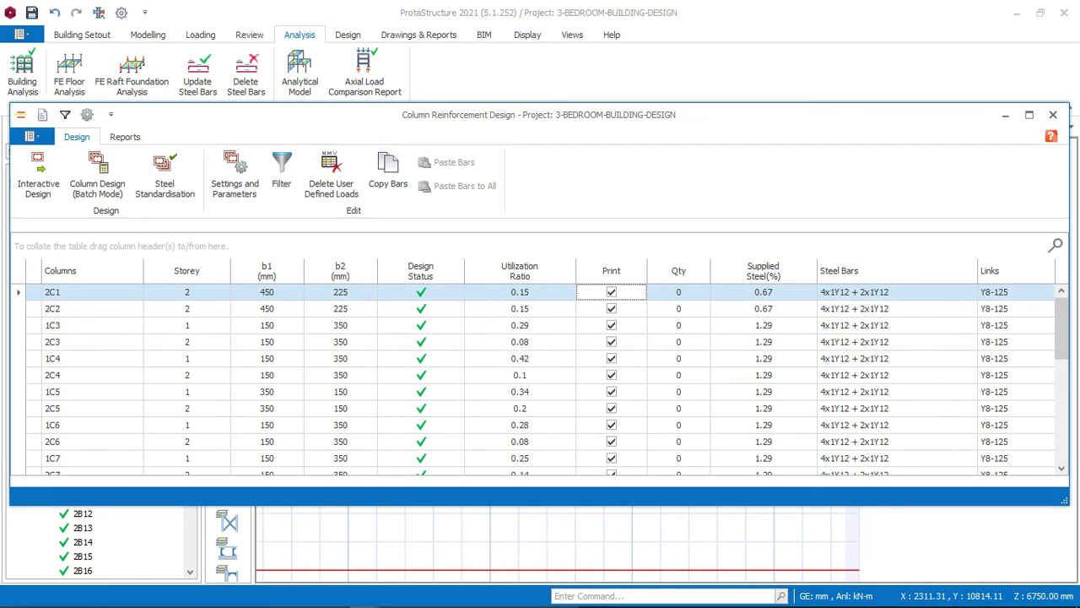
{"action": "scroll", "coordinate": [540, 375], "scroll_direction": "down", "scroll_amount": 6}
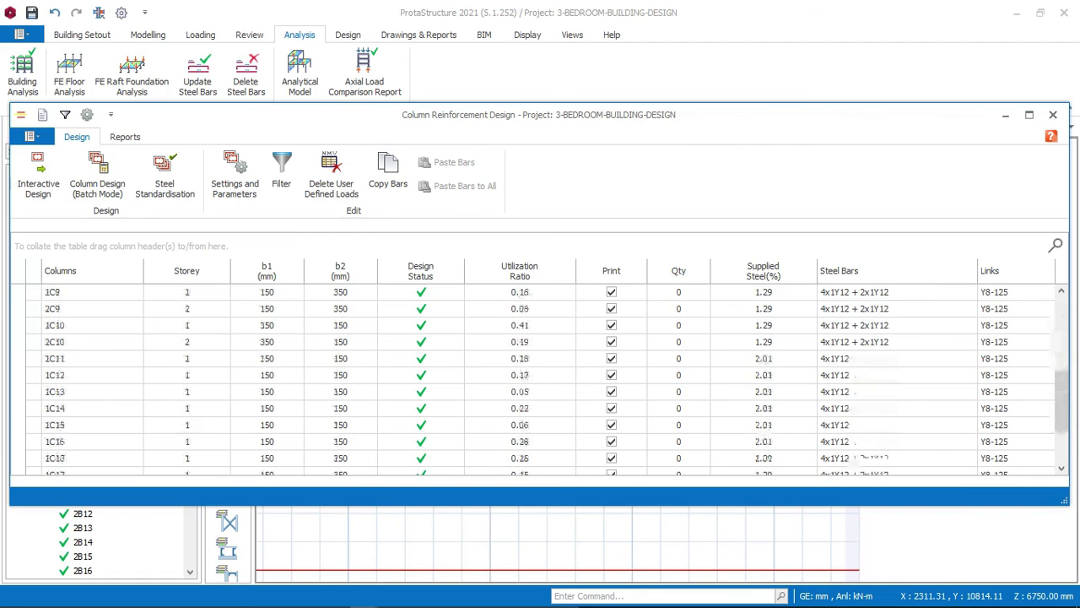
{"action": "scroll", "coordinate": [540, 376], "scroll_direction": "up", "scroll_amount": 3}
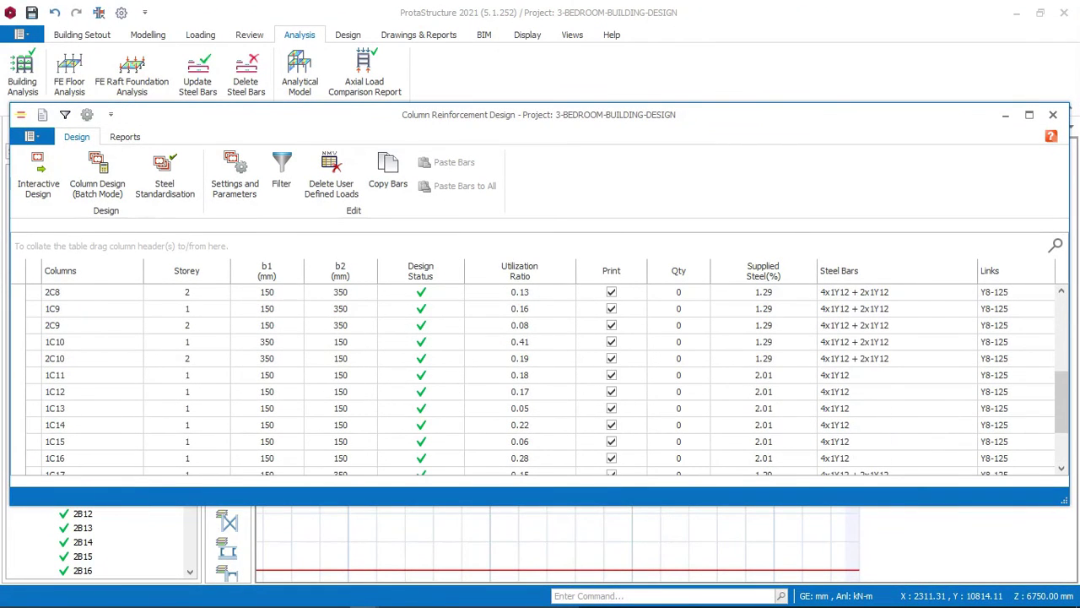
{"action": "scroll", "coordinate": [540, 376], "scroll_direction": "up", "scroll_amount": 3}
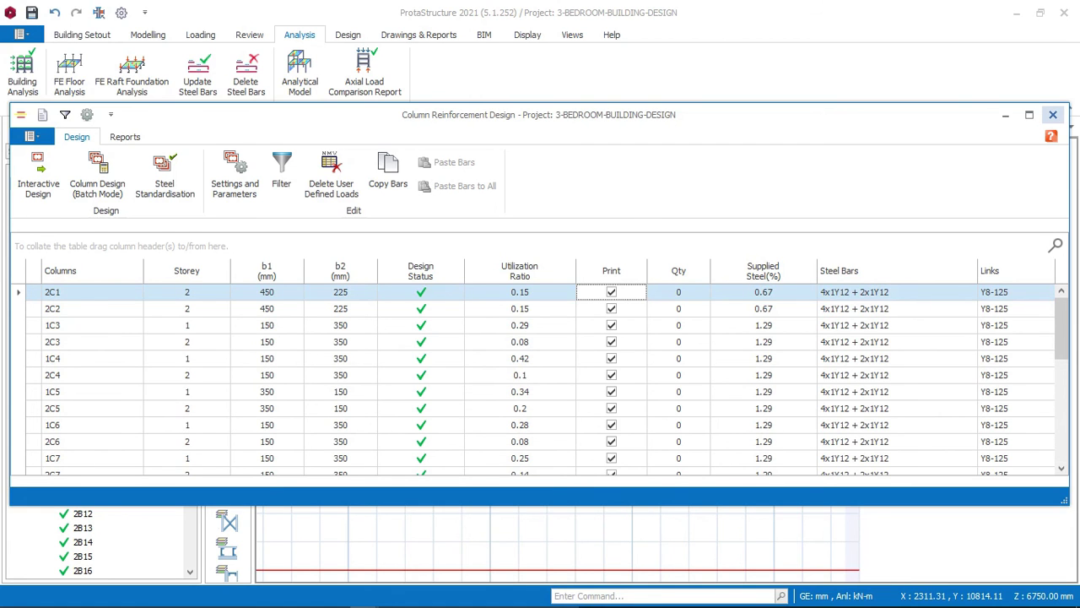
{"action": "left_click", "coordinate": [1053, 114]}
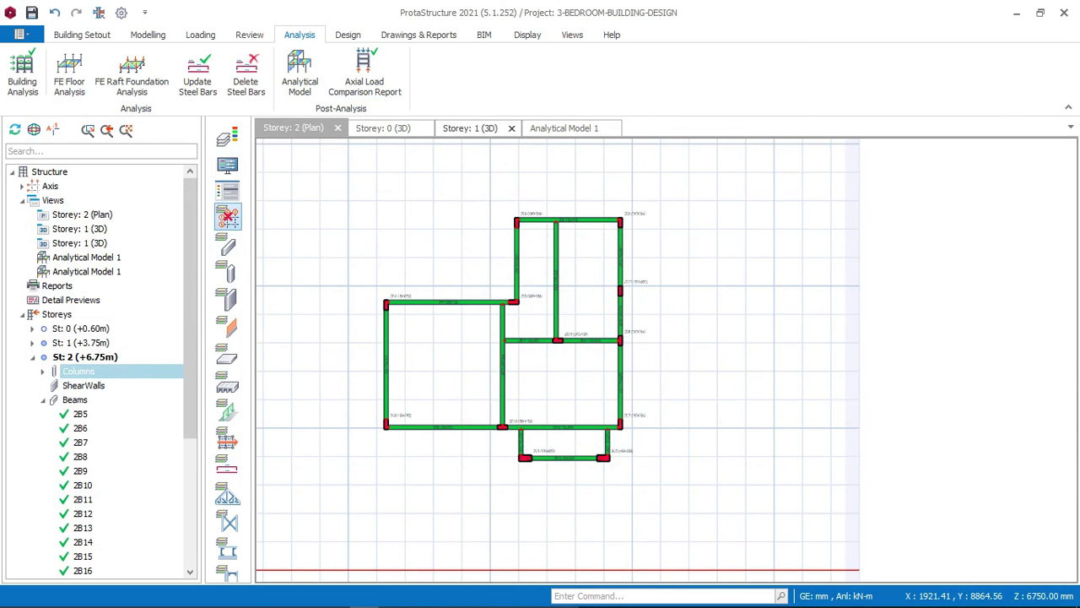
Remove the design status colouring from the Storey 1 3D view by setting the visual interrogation criterion to None
{"action": "left_click", "coordinate": [470, 128]}
{"action": "scroll", "coordinate": [643, 309], "scroll_direction": "down", "scroll_amount": 1}
{"action": "middle_click_drag", "start_coordinate": [643, 308], "coordinate": [743, 354]}
{"action": "mouse_move", "coordinate": [684, 336]}
{"action": "middle_mouse_down"}
{"action": "mouse_move", "coordinate": [540, 351]}
{"action": "mouse_move", "coordinate": [688, 337]}
{"action": "mouse_move", "coordinate": [688, 327]}
{"action": "mouse_move", "coordinate": [662, 328]}
{"action": "middle_mouse_up"}
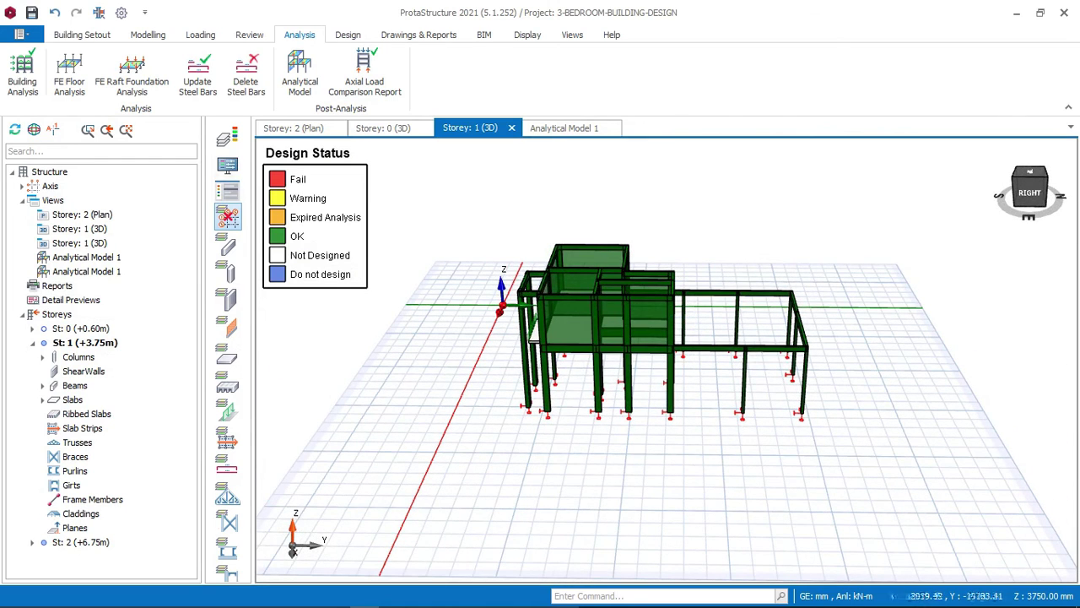
{"action": "left_click", "coordinate": [227, 164]}
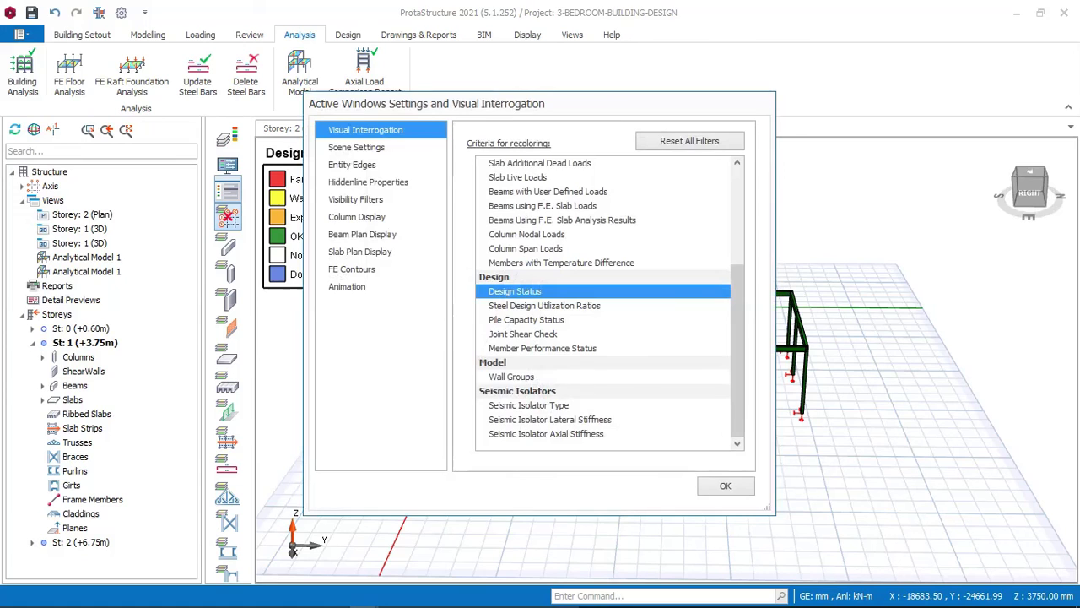
{"action": "scroll", "coordinate": [602, 302], "scroll_direction": "up", "scroll_amount": 4}
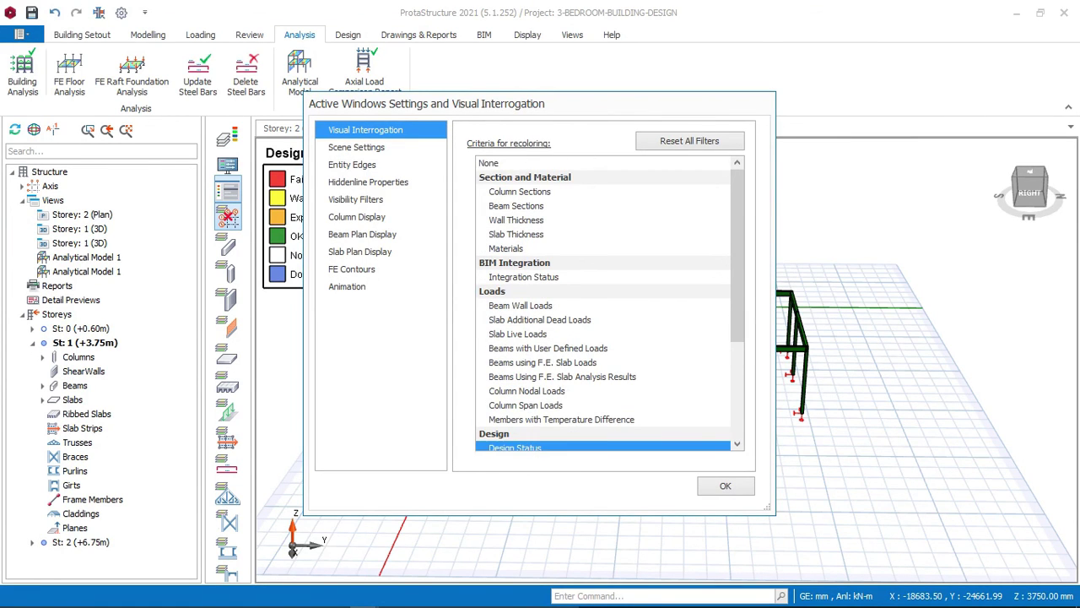
{"action": "left_click", "coordinate": [489, 163]}
{"action": "left_click", "coordinate": [725, 485]}
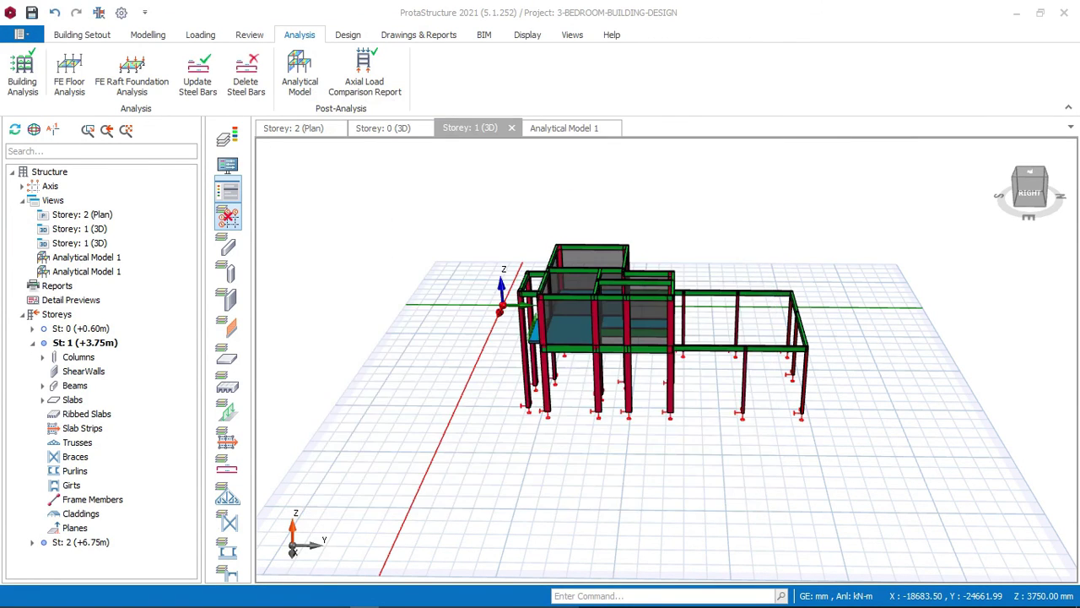
Examine the building frame, its column supports and column 2C1 from several sides in the Storey 1 and Storey 0 3D views
{"action": "scroll", "coordinate": [568, 325], "scroll_direction": "up", "scroll_amount": 2}
{"action": "middle_click_drag", "start_coordinate": [694, 324], "coordinate": [778, 324]}
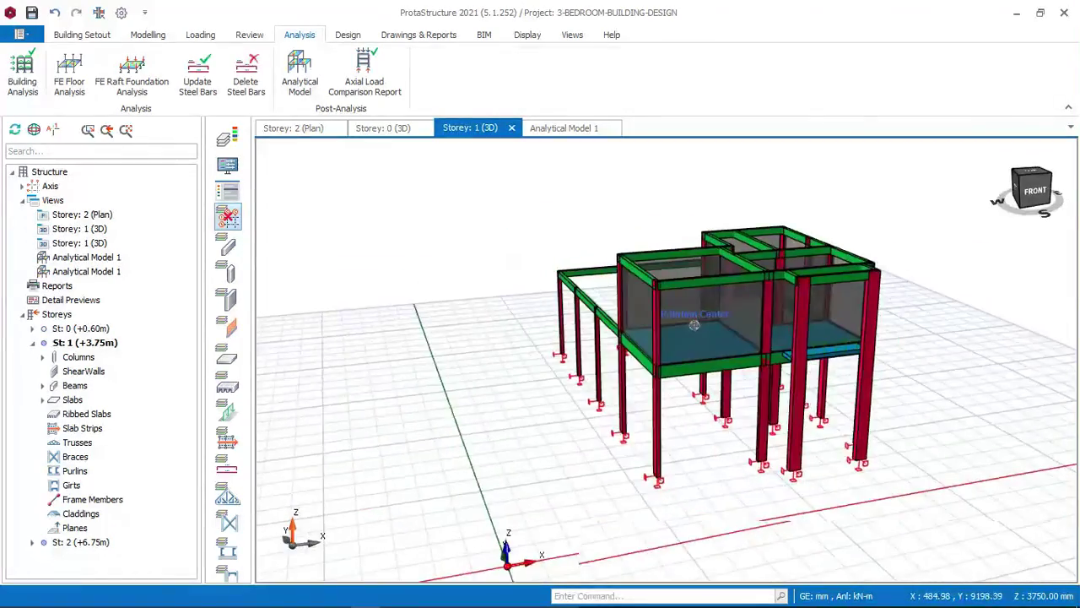
{"action": "left_click", "coordinate": [383, 127]}
{"action": "mouse_move", "coordinate": [666, 360]}
{"action": "middle_mouse_down"}
{"action": "mouse_move", "coordinate": [607, 376]}
{"action": "mouse_move", "coordinate": [540, 363]}
{"action": "mouse_move", "coordinate": [591, 346]}
{"action": "mouse_move", "coordinate": [835, 376]}
{"action": "mouse_move", "coordinate": [641, 354]}
{"action": "mouse_move", "coordinate": [666, 360]}
{"action": "mouse_move", "coordinate": [642, 338]}
{"action": "mouse_move", "coordinate": [675, 379]}
{"action": "mouse_move", "coordinate": [700, 360]}
{"action": "mouse_move", "coordinate": [666, 360]}
{"action": "middle_mouse_up"}
{"action": "scroll", "coordinate": [665, 360], "scroll_direction": "down", "scroll_amount": 3}
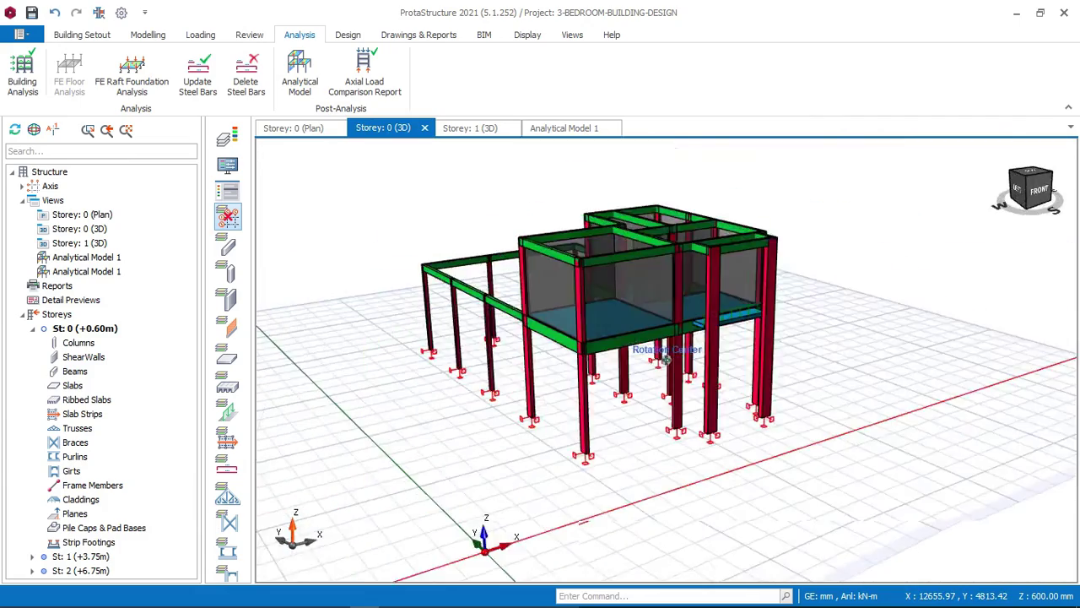
{"action": "scroll", "coordinate": [608, 431], "scroll_direction": "up", "scroll_amount": 5}
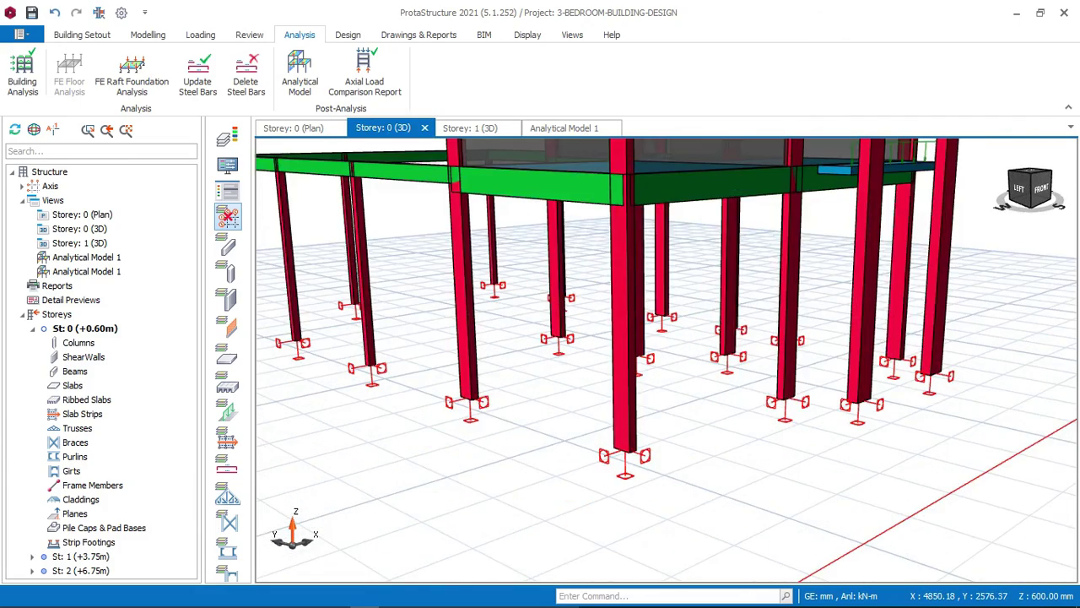
{"action": "scroll", "coordinate": [596, 288], "scroll_direction": "down", "scroll_amount": 5}
{"action": "middle_click_drag", "start_coordinate": [596, 287], "coordinate": [596, 288]}
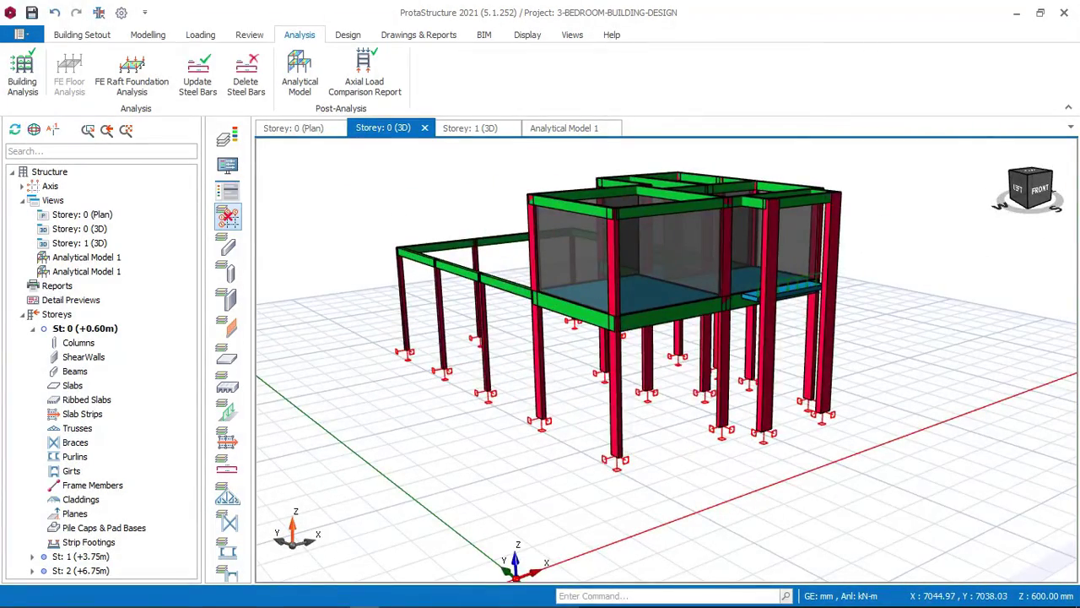
{"action": "scroll", "coordinate": [596, 288], "scroll_direction": "up", "scroll_amount": 3}
{"action": "scroll", "coordinate": [666, 359], "scroll_direction": "down", "scroll_amount": 3}
{"action": "middle_click_drag", "start_coordinate": [666, 360], "coordinate": [666, 359]}
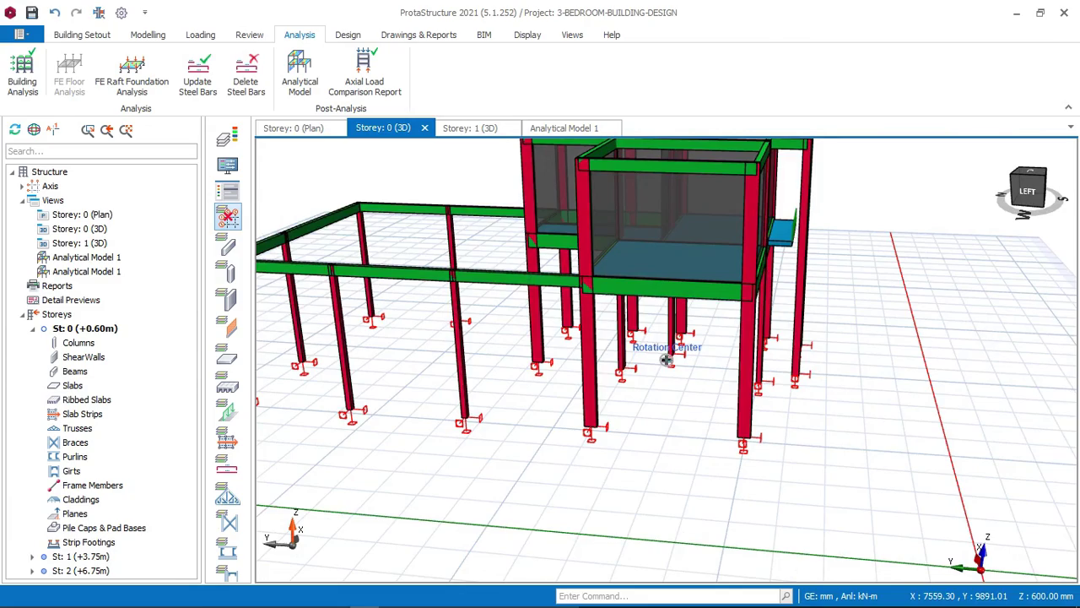
{"action": "scroll", "coordinate": [666, 360], "scroll_direction": "down", "scroll_amount": 2}
{"action": "middle_click_drag", "start_coordinate": [573, 306], "coordinate": [574, 305]}
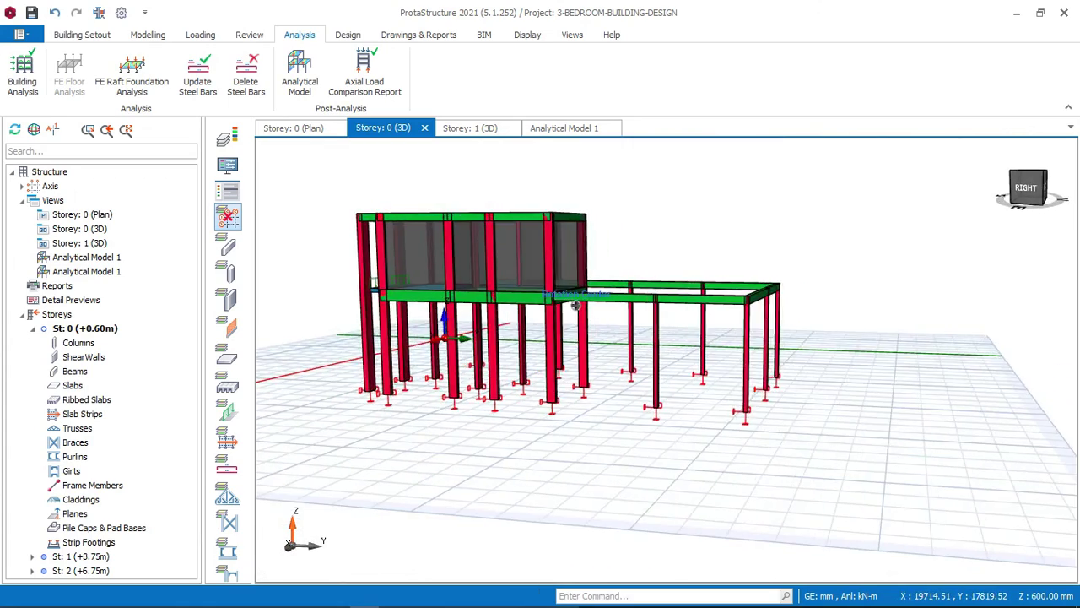
{"action": "scroll", "coordinate": [574, 305], "scroll_direction": "up", "scroll_amount": 4}
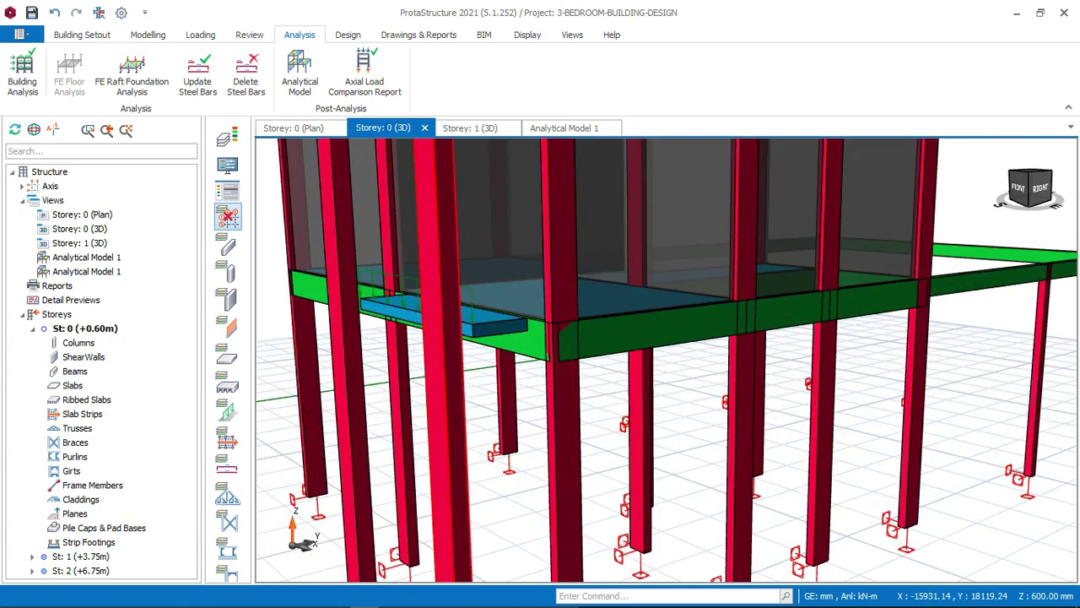
{"action": "middle_click_drag", "start_coordinate": [666, 359], "coordinate": [666, 359]}
{"action": "scroll", "coordinate": [626, 320], "scroll_direction": "down", "scroll_amount": 5}
{"action": "middle_click_drag", "start_coordinate": [626, 321], "coordinate": [626, 320]}
{"action": "scroll", "coordinate": [463, 337], "scroll_direction": "up", "scroll_amount": 3}
{"action": "middle_click_drag", "start_coordinate": [666, 360], "coordinate": [666, 360]}
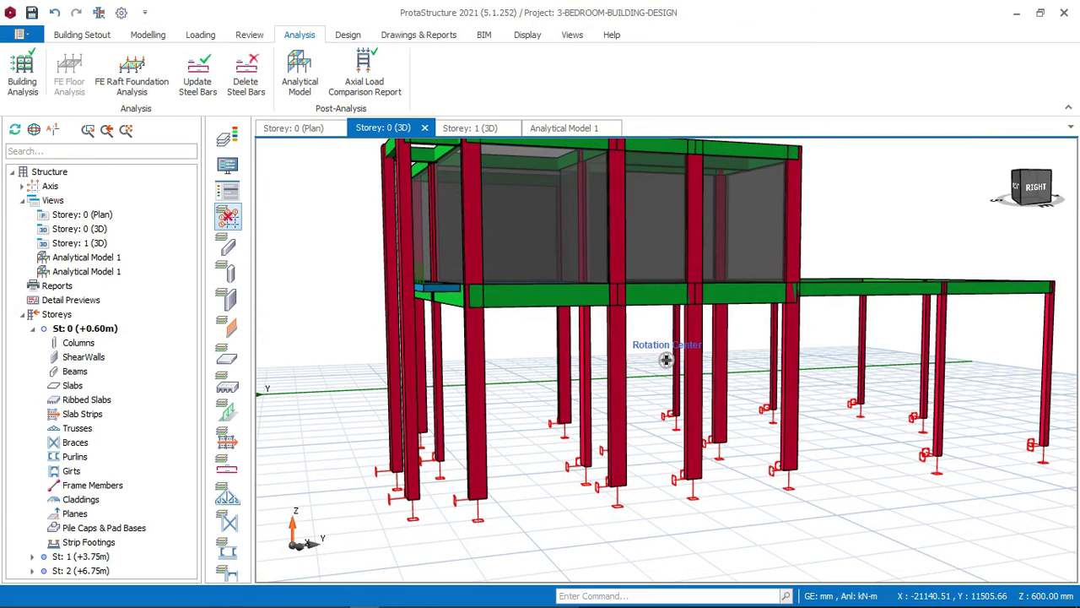
{"action": "middle_click_drag", "start_coordinate": [666, 359], "coordinate": [665, 360]}
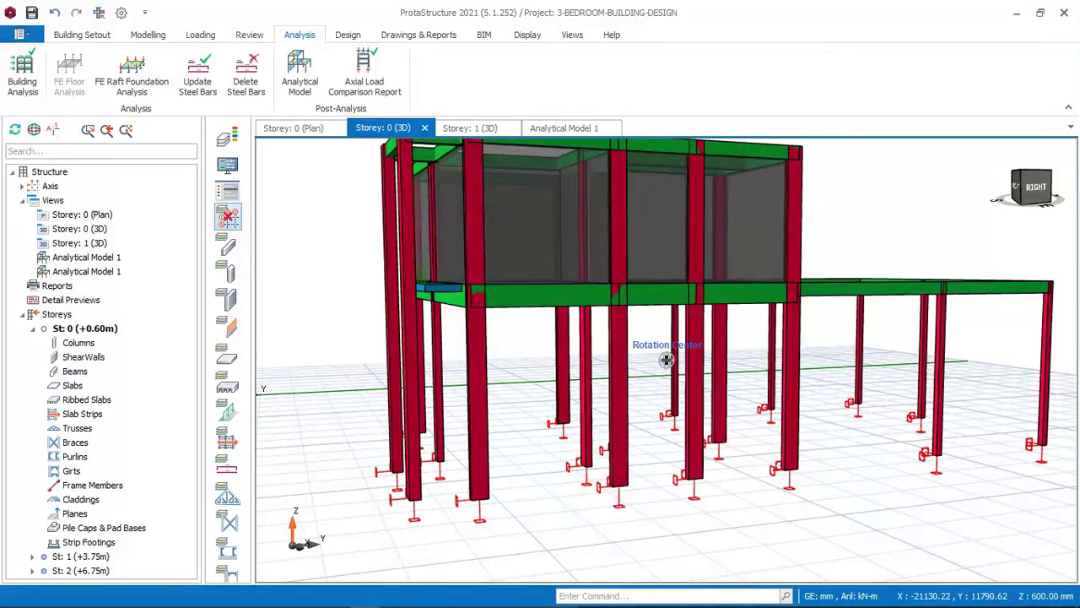
{"action": "middle_click_drag", "start_coordinate": [665, 359], "coordinate": [666, 360]}
{"action": "mouse_move", "coordinate": [466, 338]}
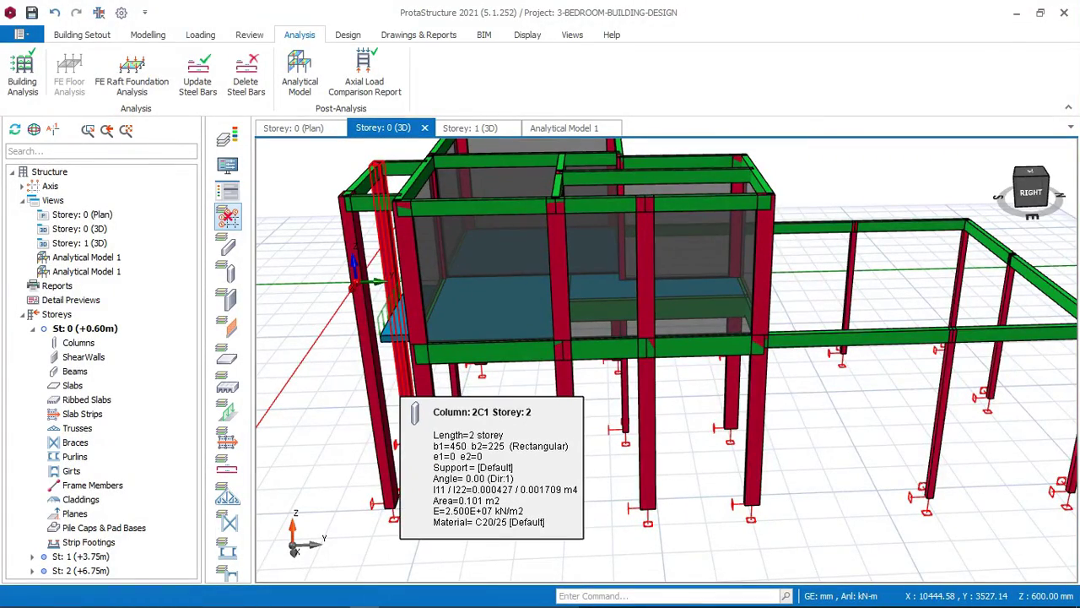
{"action": "mouse_move", "coordinate": [398, 387]}
{"action": "middle_mouse_down"}
{"action": "mouse_move", "coordinate": [460, 317]}
{"action": "mouse_move", "coordinate": [393, 322]}
{"action": "middle_mouse_up"}
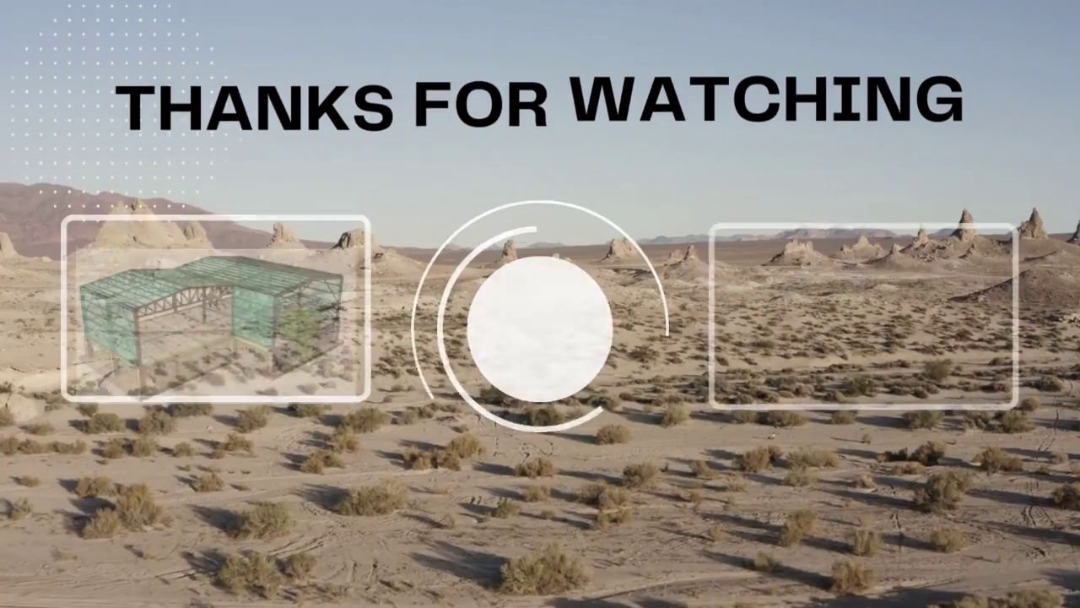